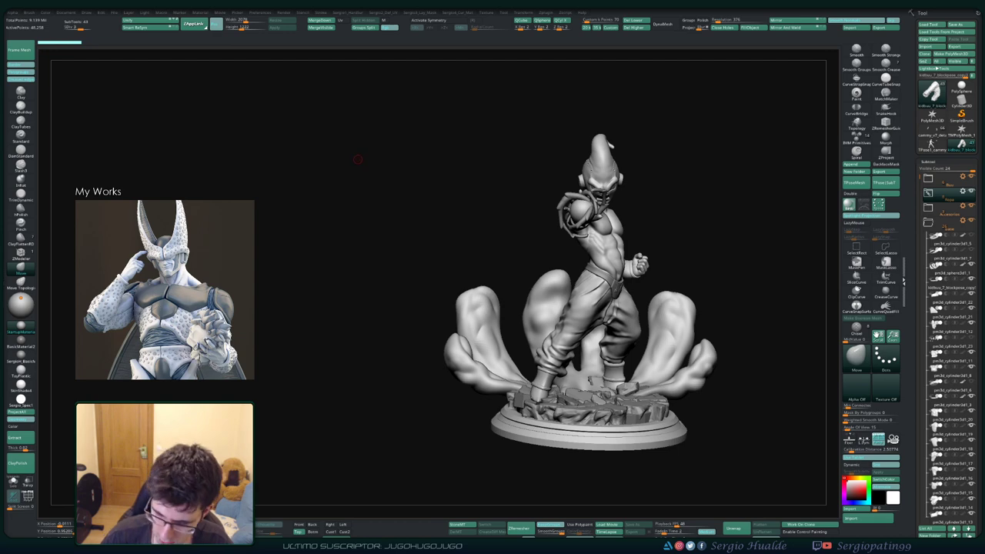
- Orbit to the front and hide the Buu figure and smoke hands, leaving only the rock base
mouse_move(358, 159)
left_mouse_down()
mouse_move(560, 314)
mouse_move(539, 402)
mouse_move(525, 331)
left_mouse_up()
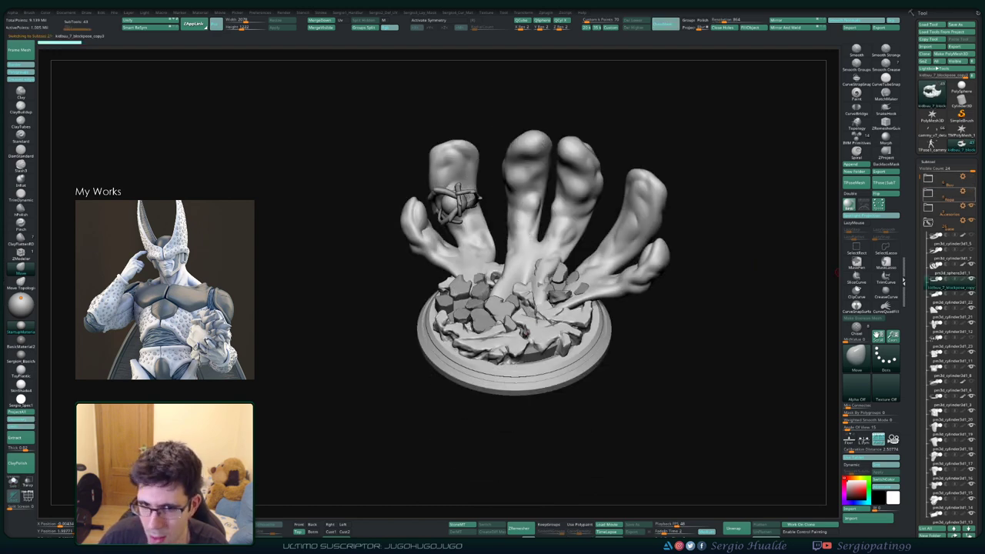
left_click_drag(580, 362, 629, 308)
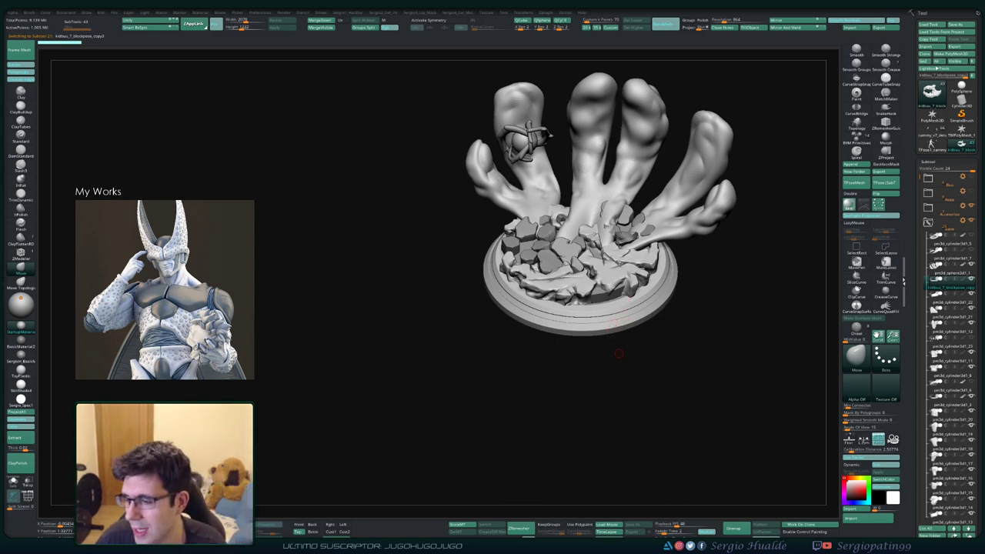
left_click_drag(616, 342, 622, 356)
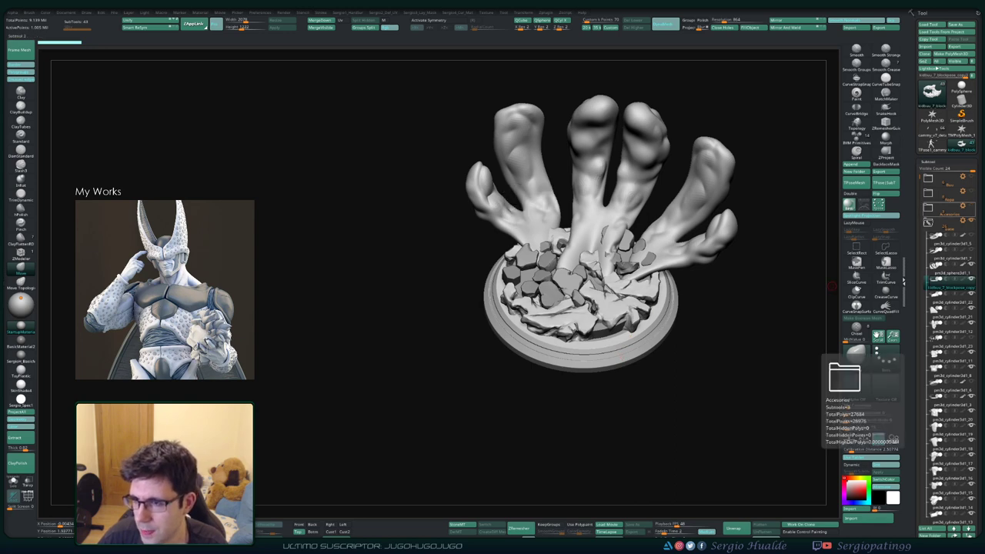
left_click_drag(816, 277, 833, 321)
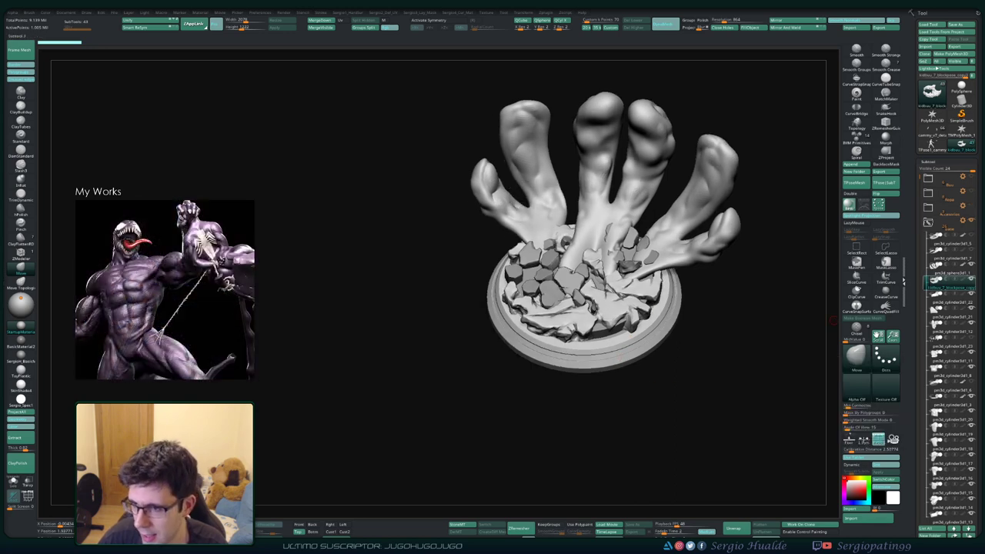
- Hide the smoke hands, make one base rock piece active, and isolate it with Solo
mouse_move(948, 273)
left_click(971, 287)
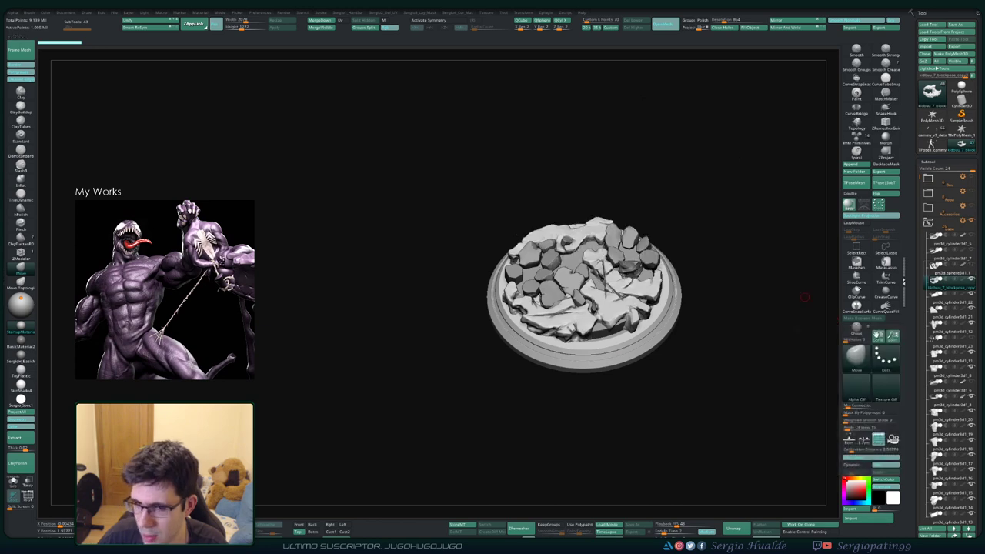
mouse_move(585, 323)
right_mouse_down("ctrl")
mouse_move(588, 287)
mouse_move(554, 331)
mouse_move(538, 305)
right_mouse_up("ctrl")
left_click(527, 337, "alt")
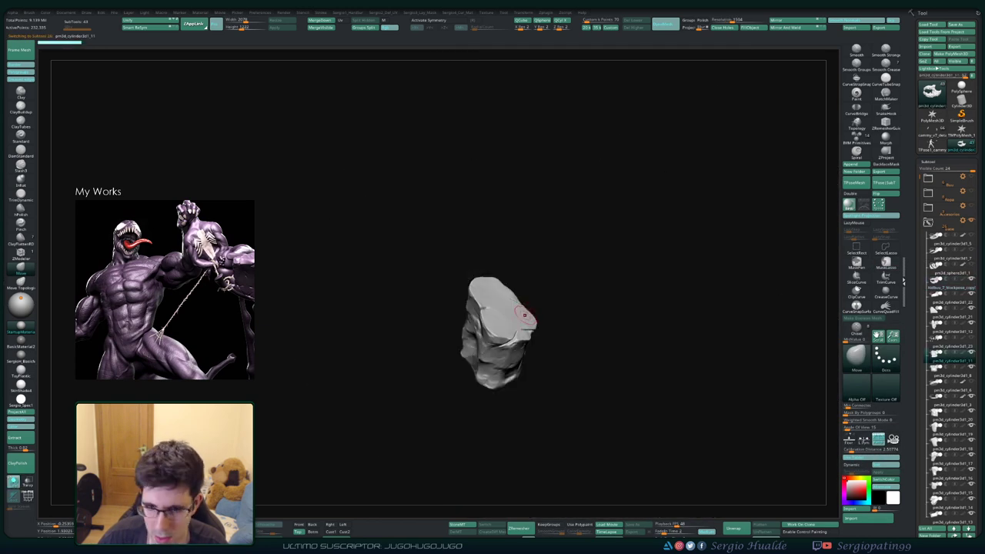
key("alt+s")
key("alt+s")
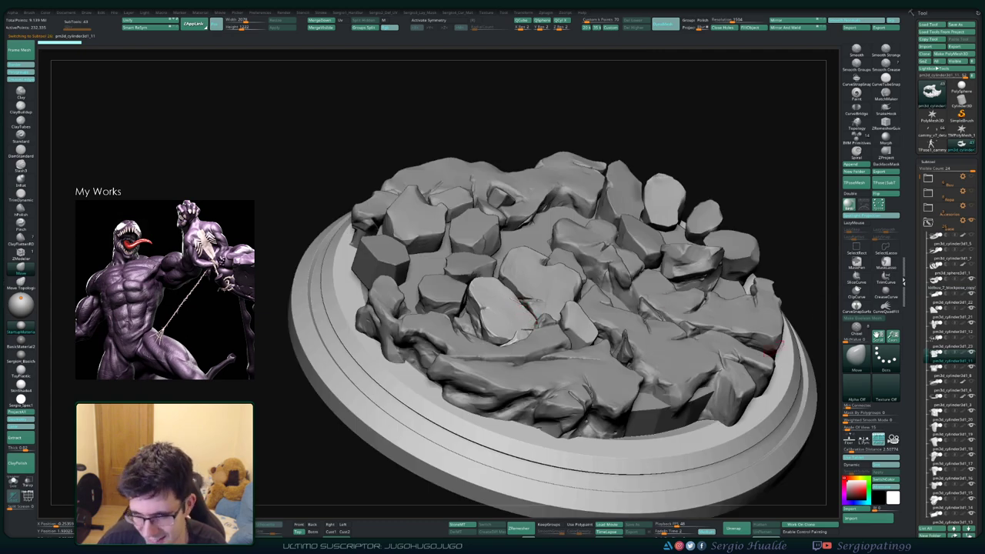
key("alt+s")
key("f")
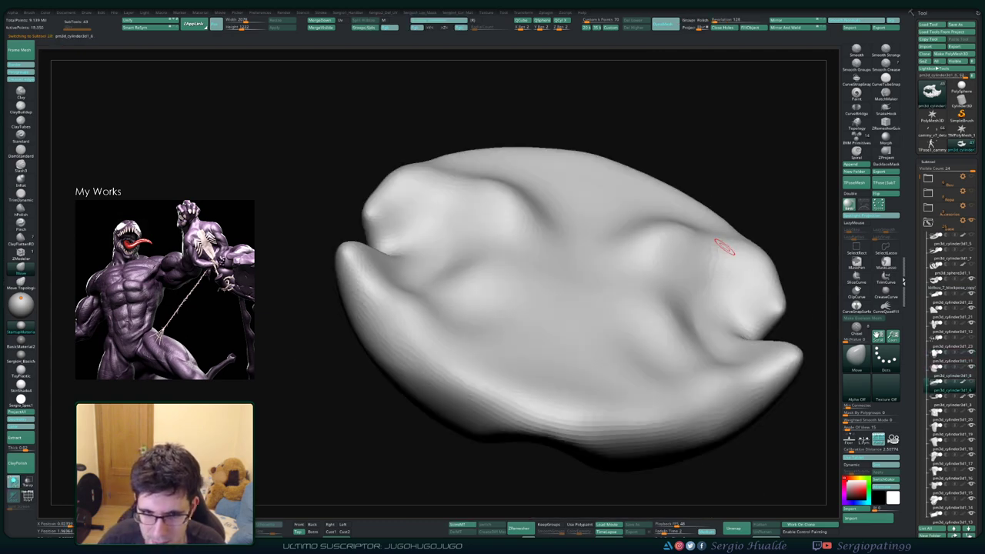
- Step through the base subtools to the hexagonal rock chunk pm3d_cylinder3d1_10
key("Down")
key("Down")
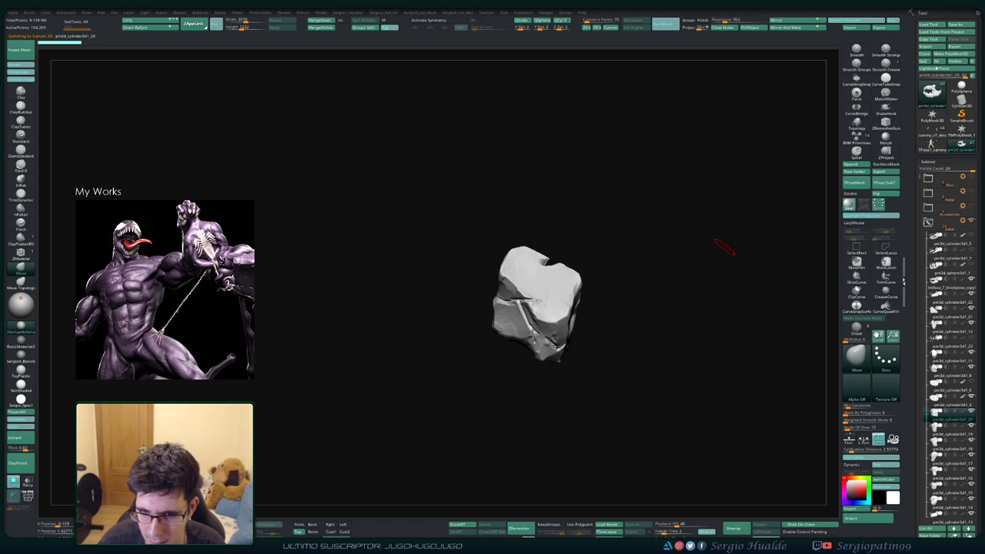
key("Down")
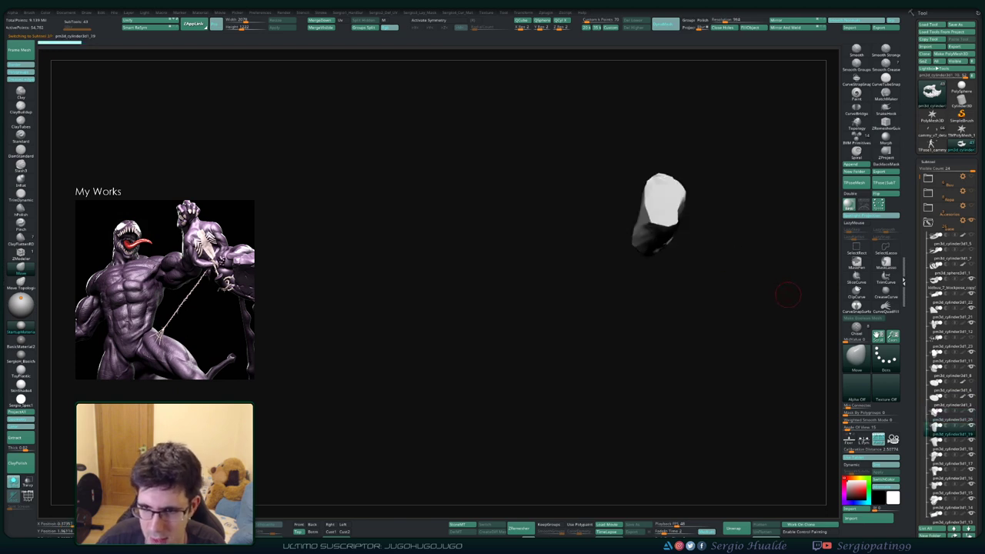
key("Down")
left_click_drag(723, 254, 605, 280)
key("Down")
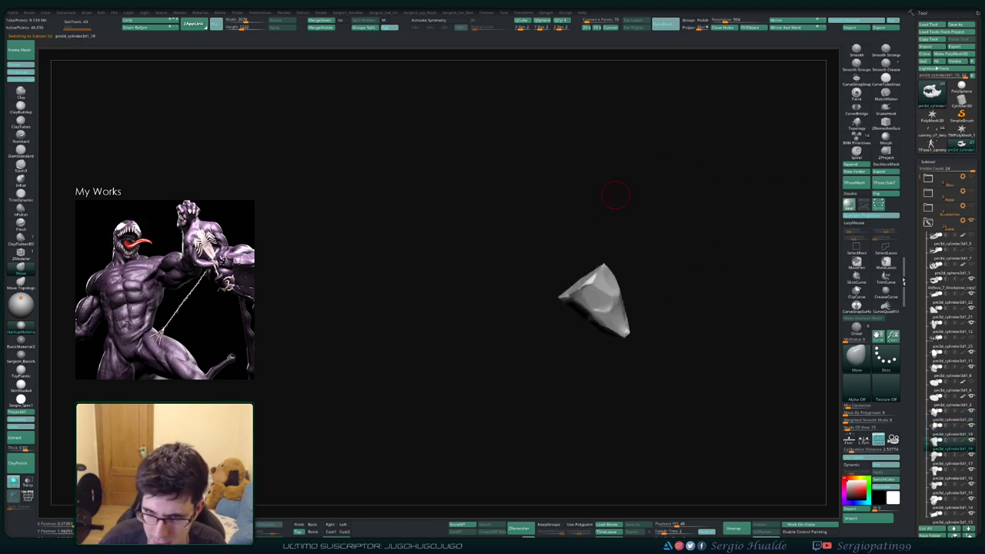
key("Down")
key("Down")
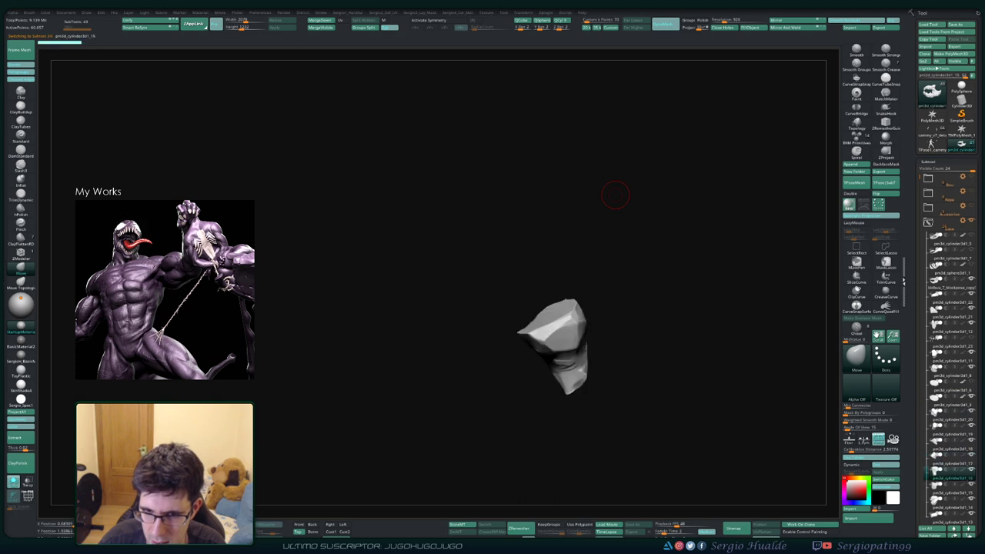
key("Down")
key("Down")
key("Down")
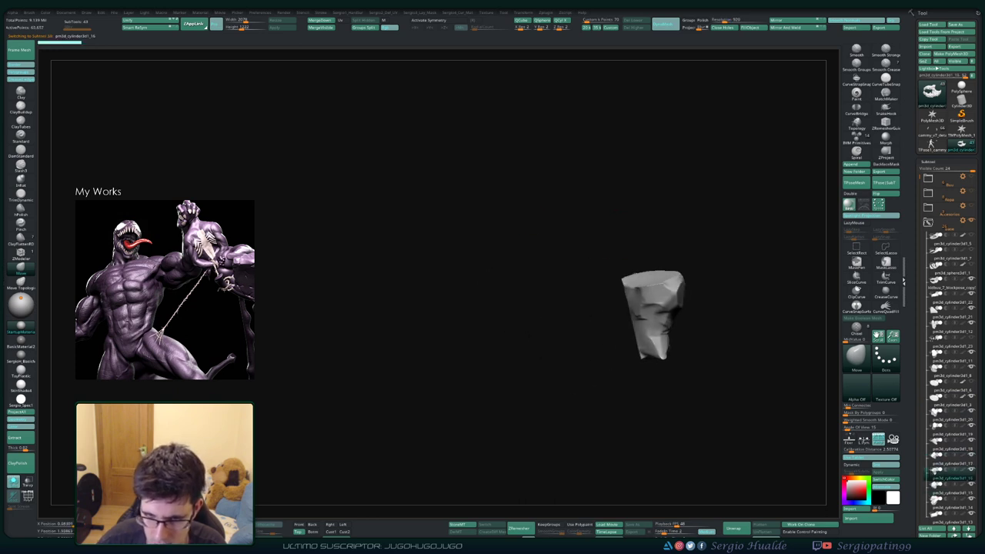
key("Down")
key("Down")
key("Down")
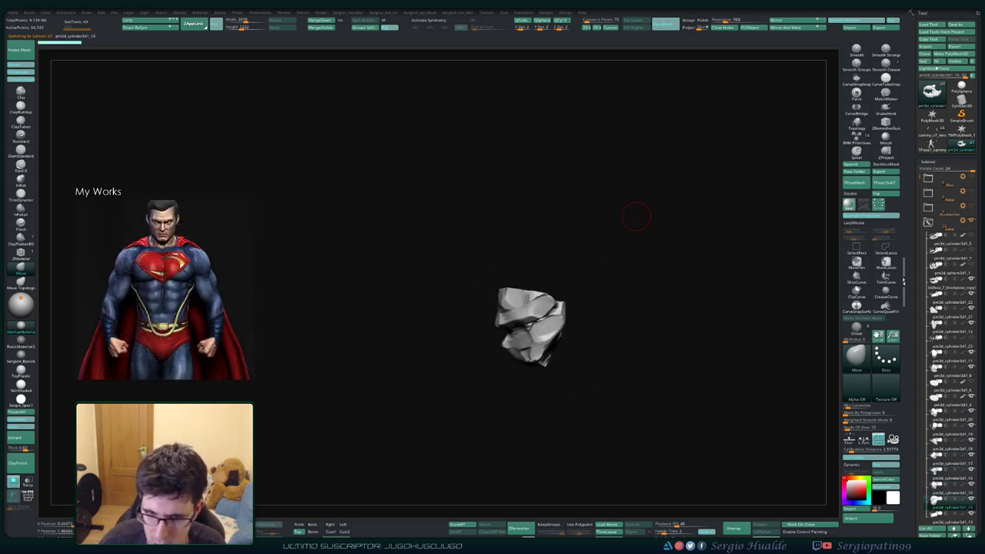
key("Down")
key("Down")
key("Down")
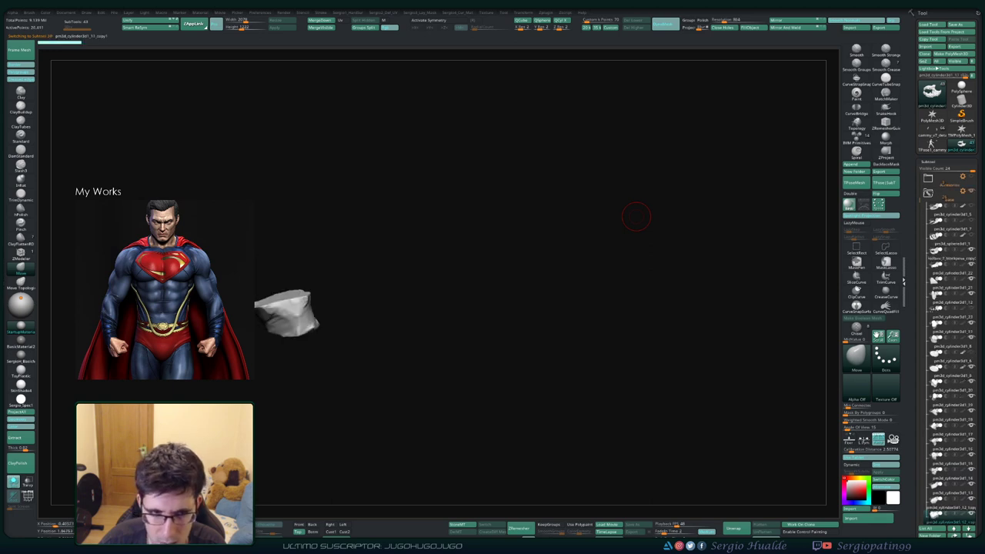
key("Down")
key("Down")
key("Down")
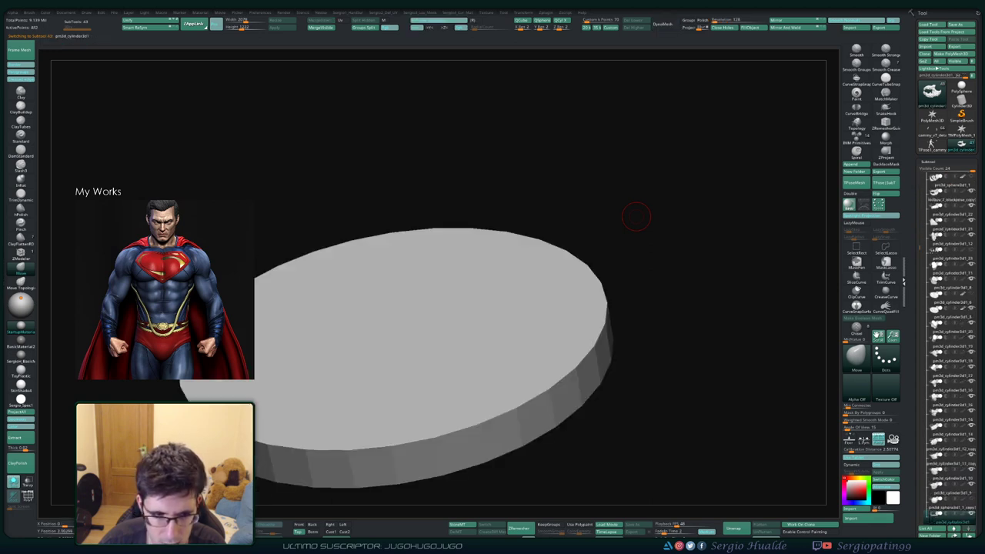
key("Down")
key("Down")
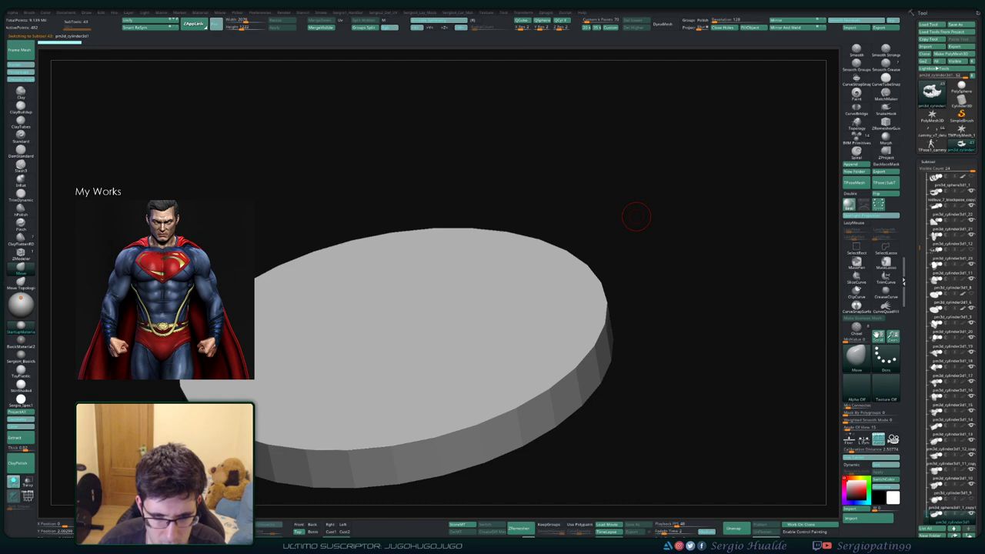
key("Up")
key("Up")
key("Up")
key("Up")
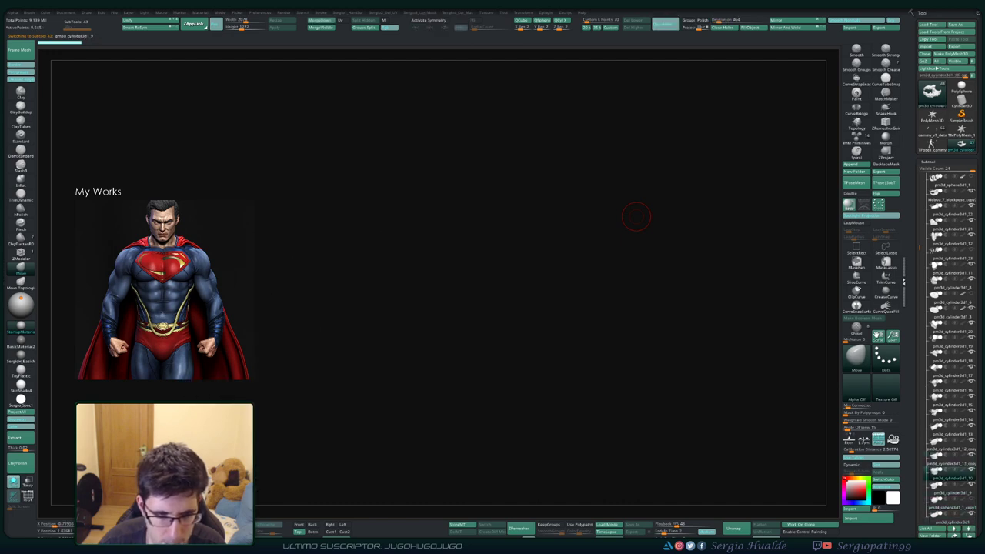
key("Down")
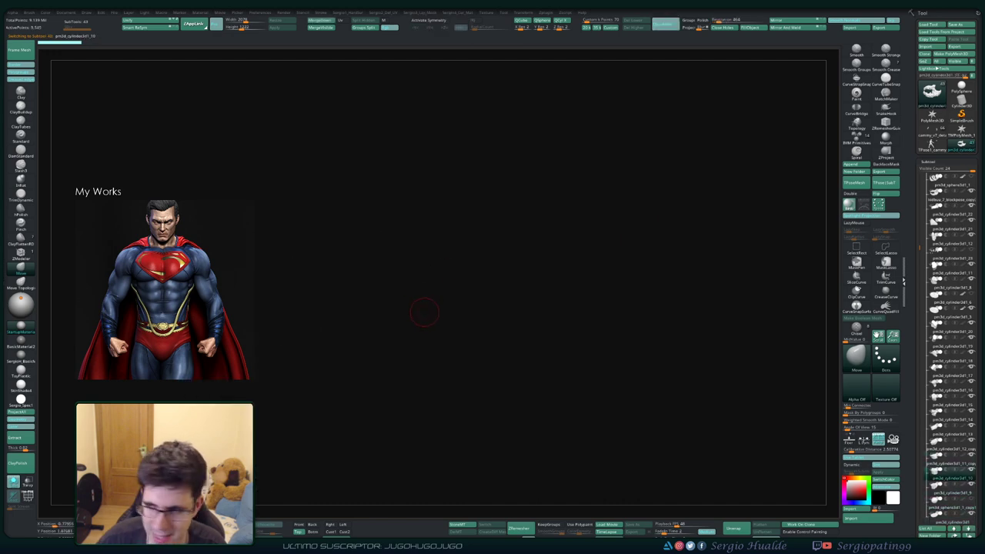
left_click_drag(433, 315, 574, 338)
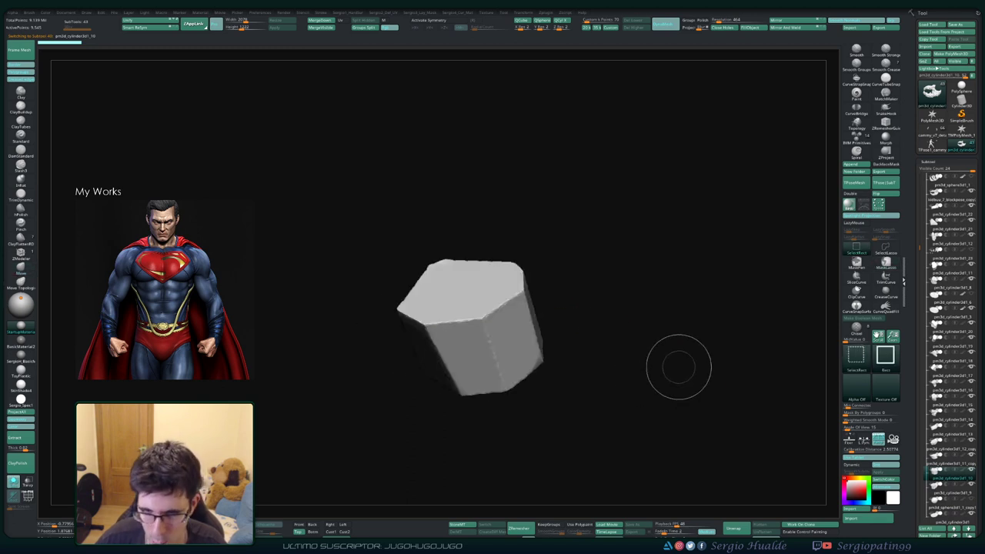
- Switch to the TrimDynamic brush with the plain white alpha
key("b")
key("t")
key("d")
left_click(857, 385)
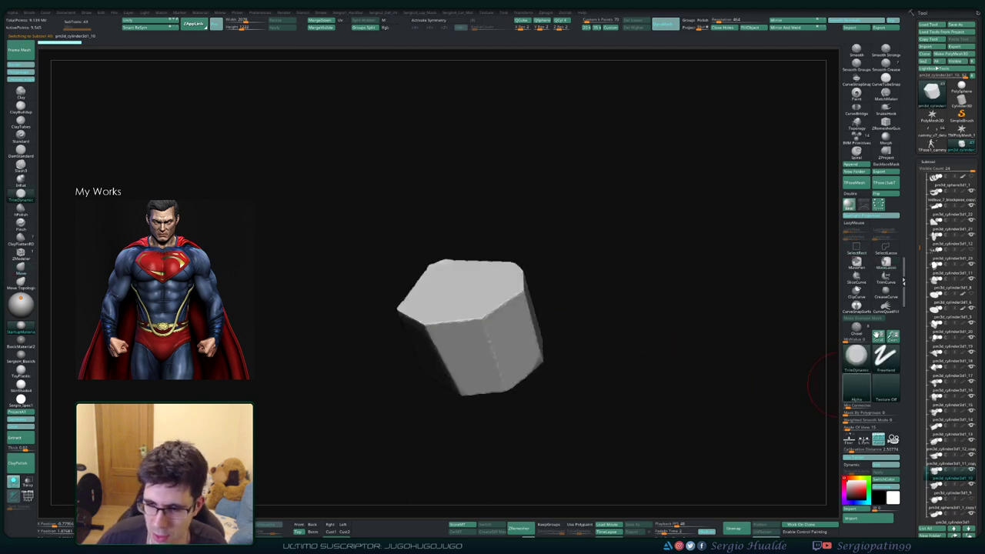
left_click(857, 385)
left_click(641, 394)
- Trim flat, faceted planes onto the rock chunk's sides from several angles
mouse_move(639, 363)
left_mouse_down()
mouse_move(546, 369)
mouse_move(560, 374)
left_mouse_up()
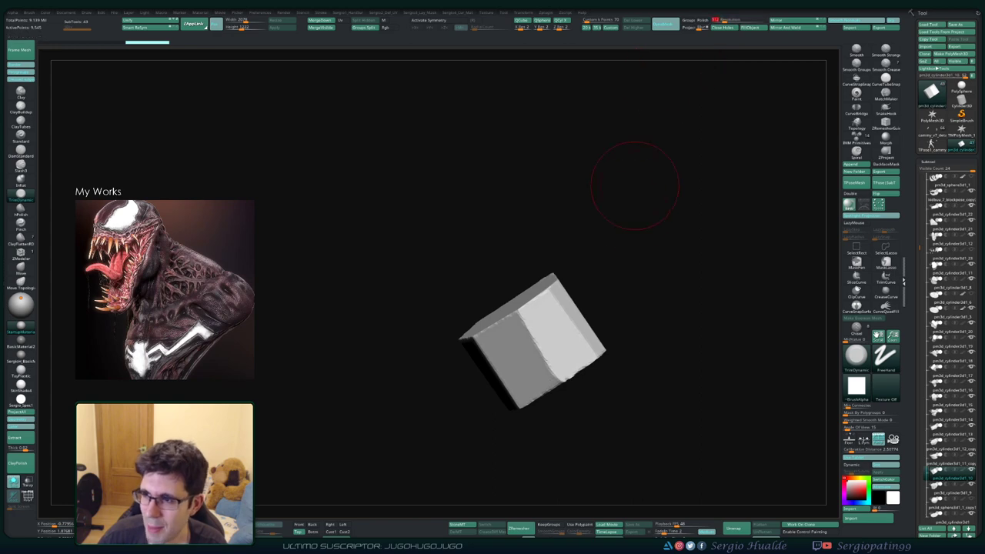
mouse_move(634, 184)
left_mouse_down()
mouse_move(656, 235)
mouse_move(638, 334)
mouse_move(588, 321)
left_mouse_up()
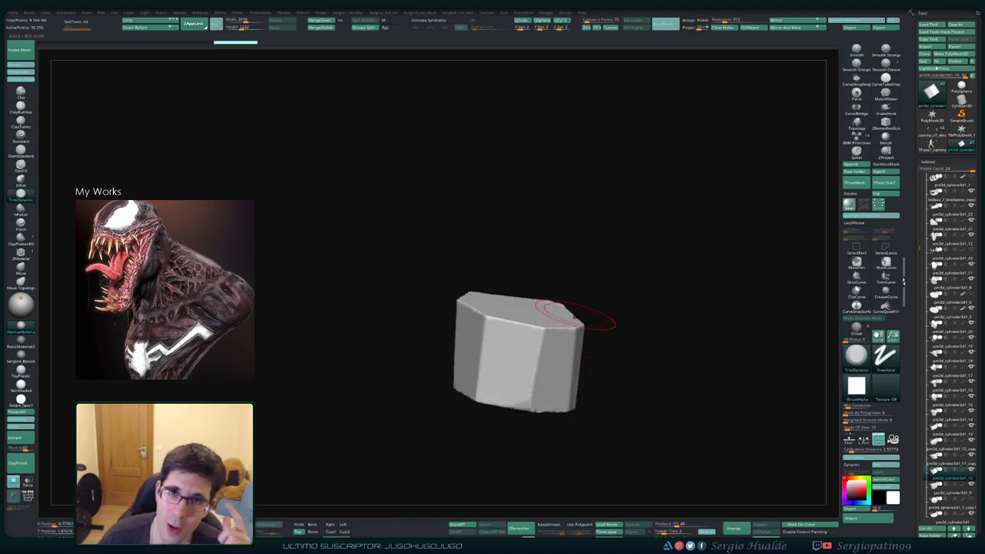
mouse_move(614, 322)
left_mouse_down()
mouse_move(639, 346)
mouse_move(574, 333)
left_mouse_up()
key("space")
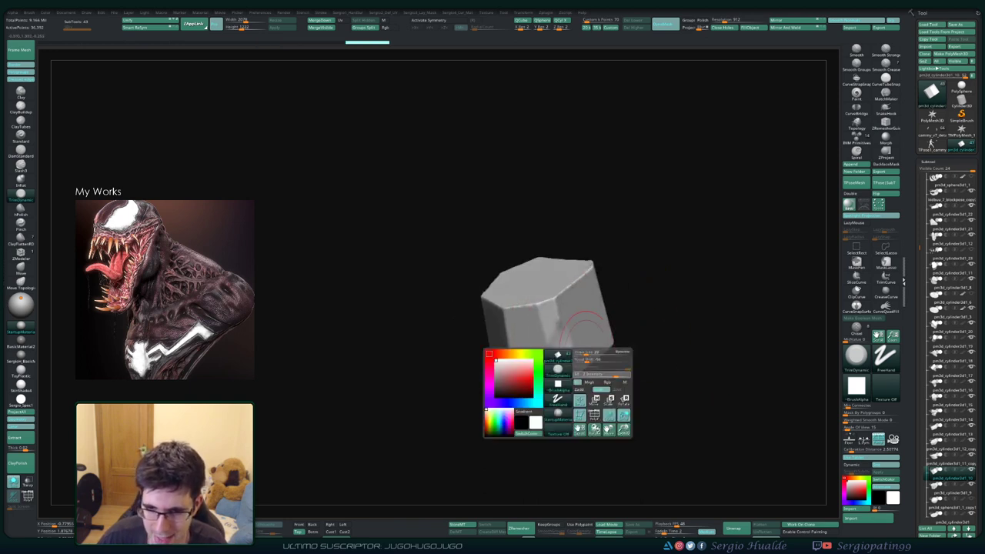
left_click_drag(549, 353, 550, 339)
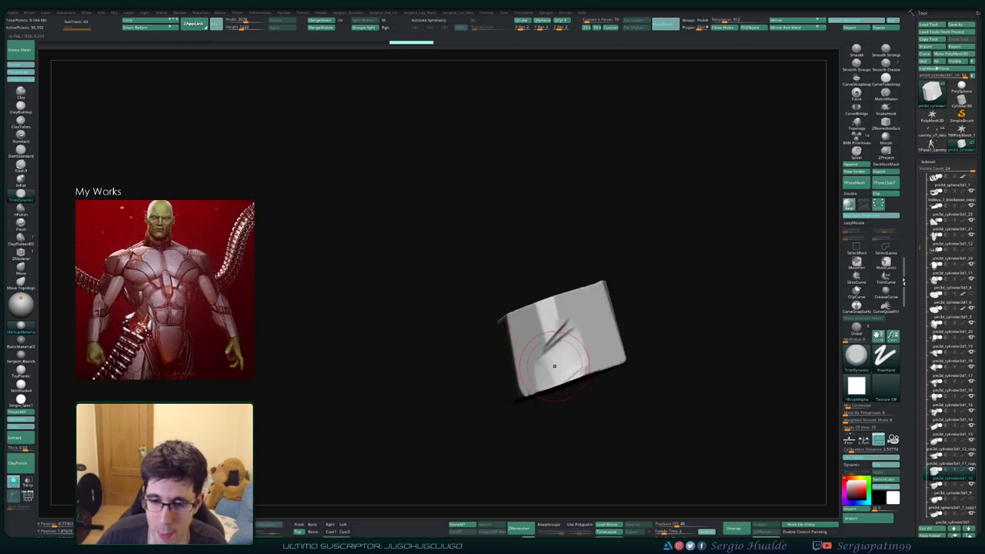
left_click_drag(585, 361, 531, 369)
mouse_move(631, 361)
left_mouse_down()
mouse_move(585, 339)
mouse_move(512, 380)
left_mouse_up()
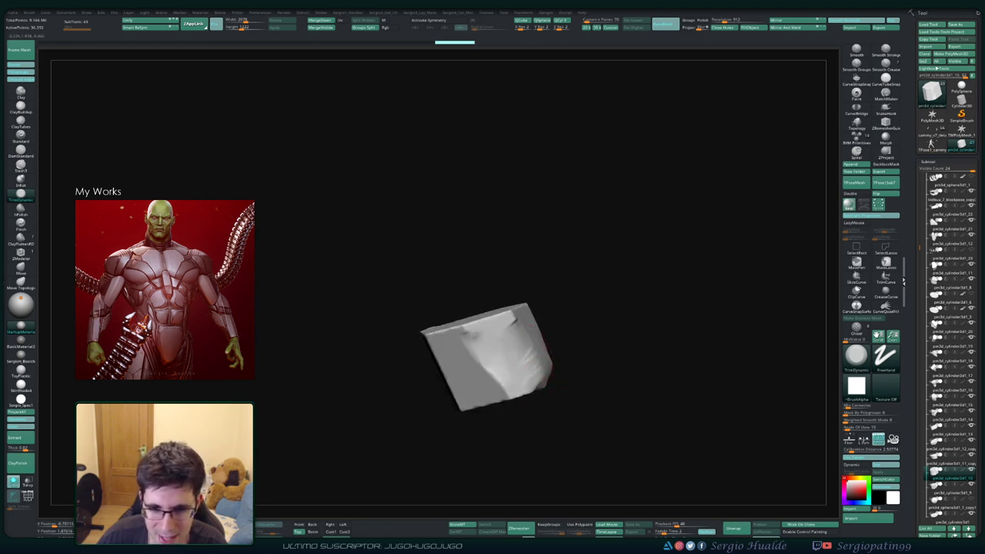
mouse_move(601, 362)
left_mouse_down()
mouse_move(555, 362)
mouse_move(593, 369)
mouse_move(569, 338)
mouse_move(585, 369)
mouse_move(569, 362)
mouse_move(585, 370)
mouse_move(577, 366)
left_mouse_up()
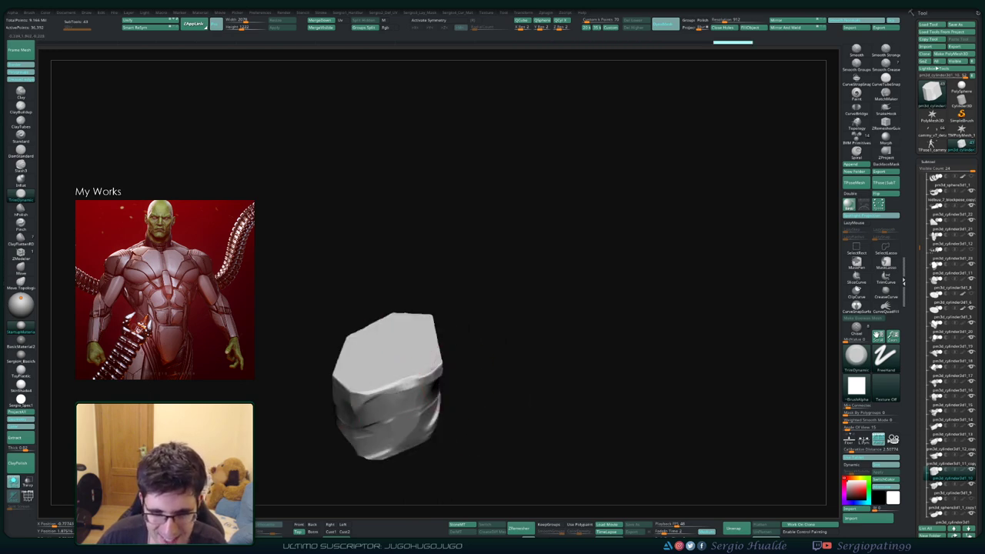
- Keep trimming the block and smooth away the dark dent near its bottom
right_click_drag(356, 418, 407, 374)
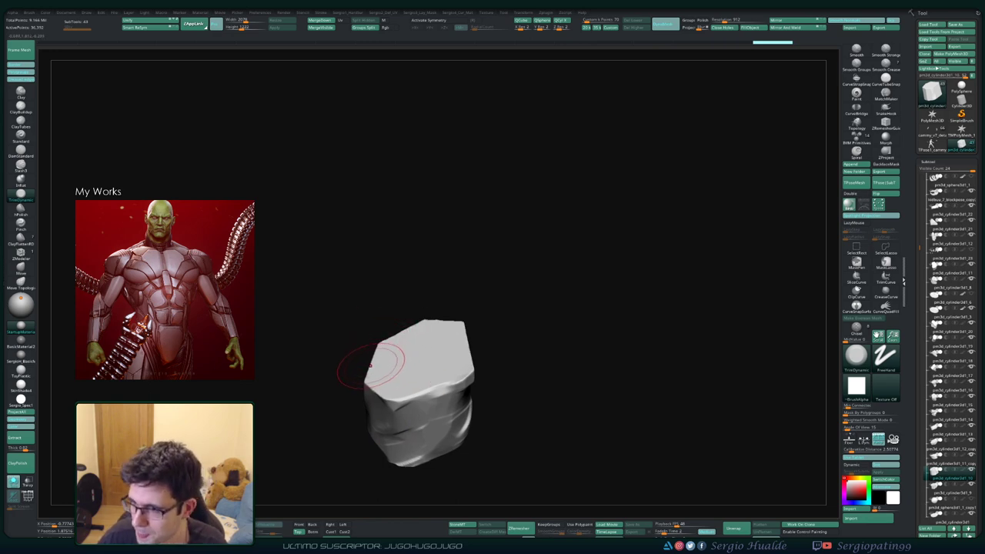
mouse_move(408, 385)
right_mouse_down()
mouse_move(436, 363)
mouse_move(401, 385)
mouse_move(450, 366)
mouse_move(404, 376)
right_mouse_up()
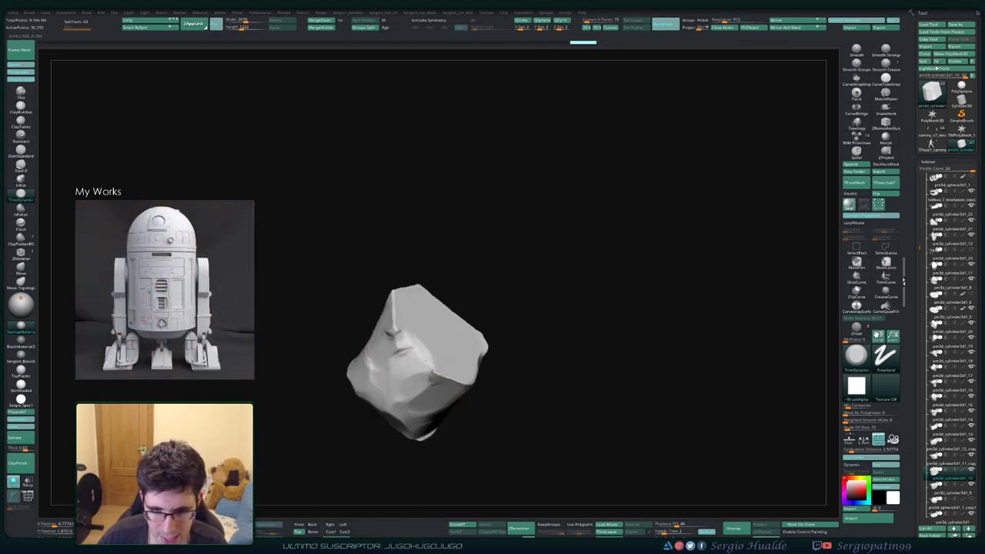
mouse_move(399, 400)
right_mouse_down()
mouse_move(447, 381)
mouse_move(457, 391)
right_mouse_up()
right_click_drag(535, 402, 472, 394)
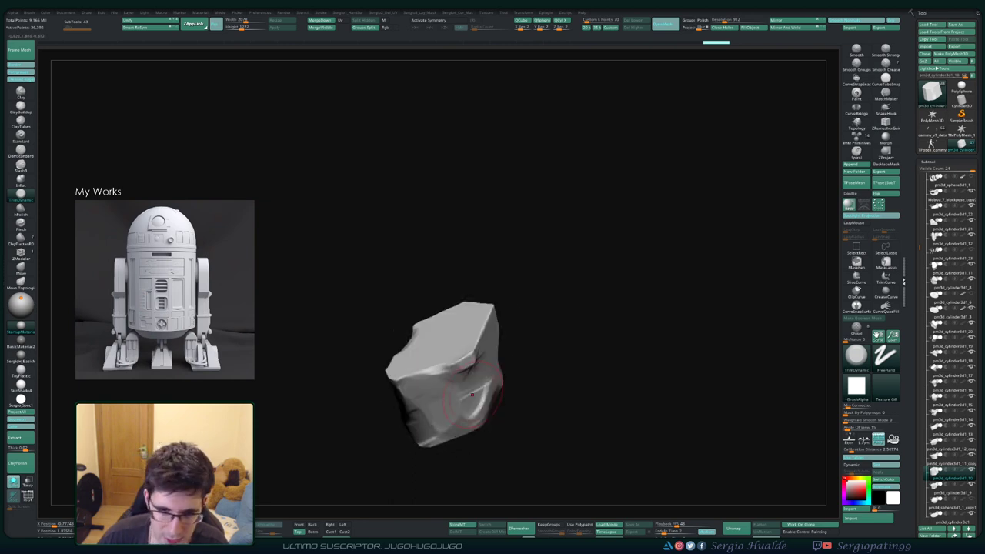
right_click_drag(465, 361, 493, 385)
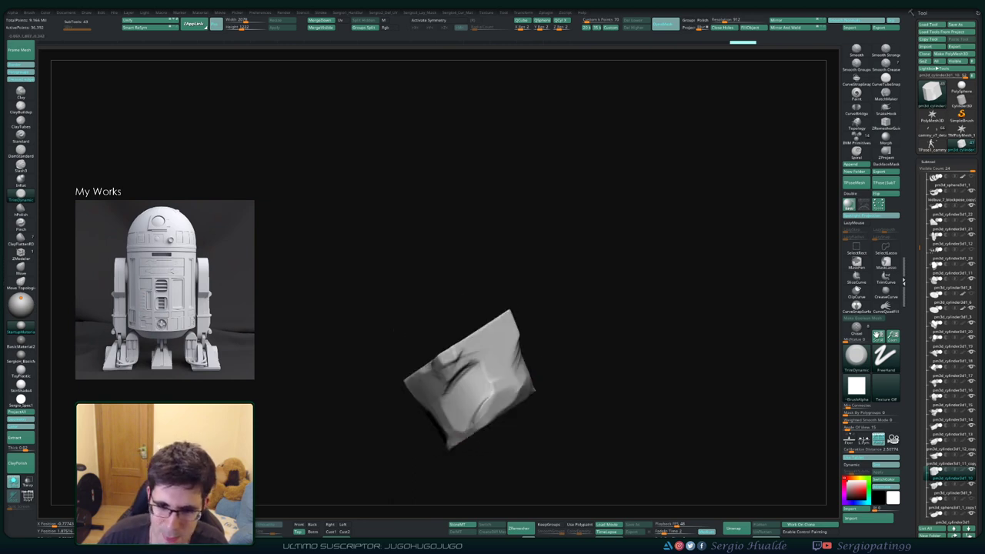
right_click_drag(445, 423, 460, 375)
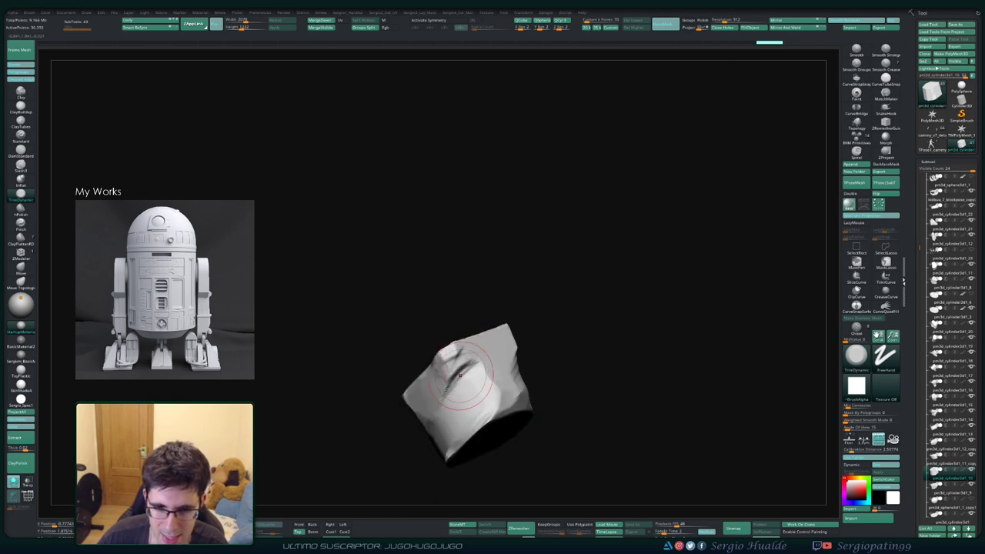
mouse_move(460, 375)
left_mouse_down("shift")
mouse_move(473, 362)
mouse_move(434, 388)
left_mouse_up("shift")
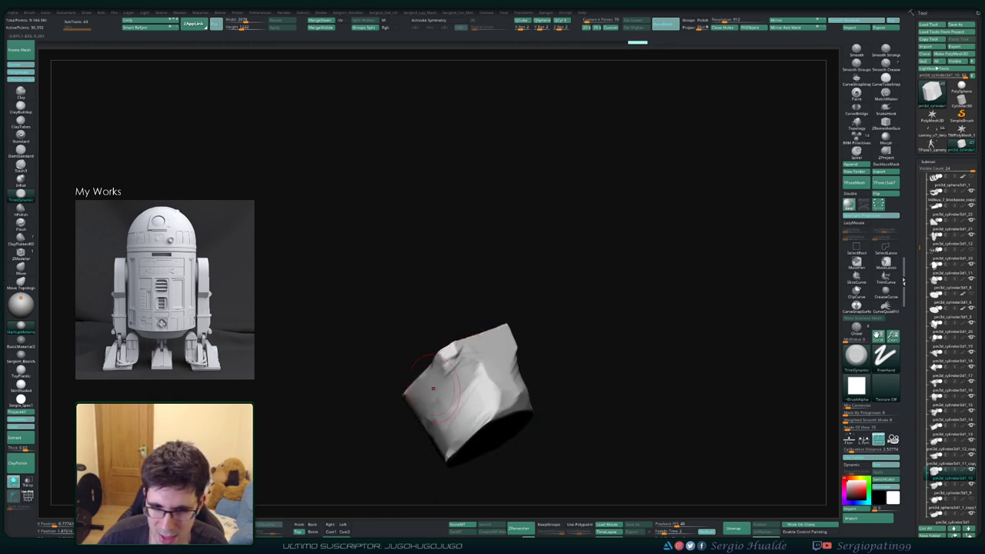
- Tumble the rock upright and sculpt dents into its lower surface
mouse_move(502, 389)
right_mouse_down()
mouse_move(470, 365)
mouse_move(492, 362)
mouse_move(488, 339)
mouse_move(512, 315)
right_mouse_up()
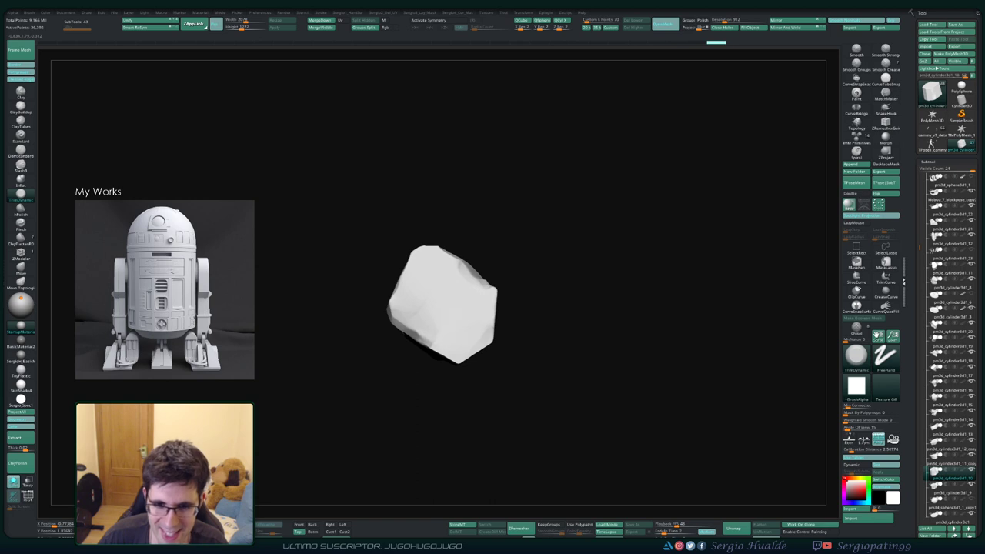
right_click_drag(462, 325, 485, 347)
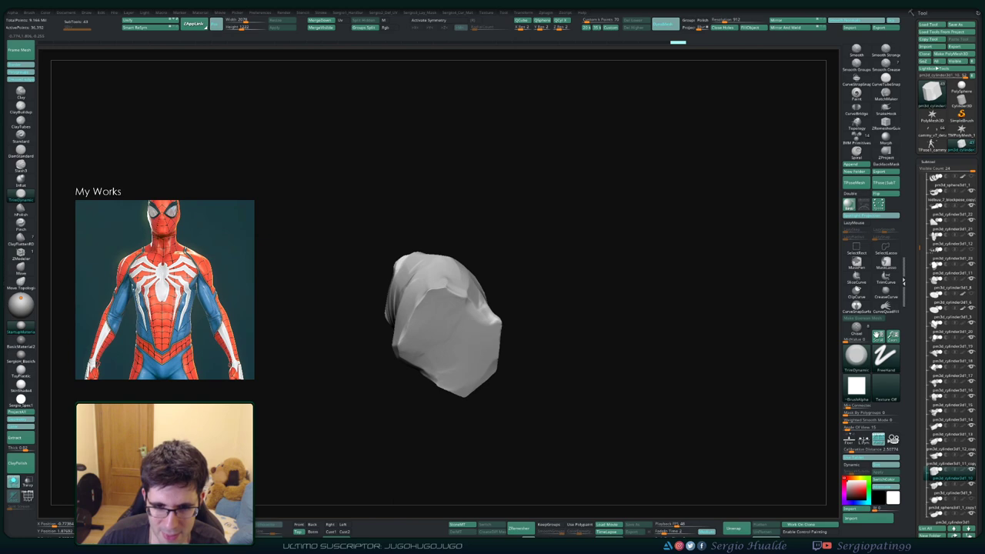
right_click_drag(462, 339, 500, 322)
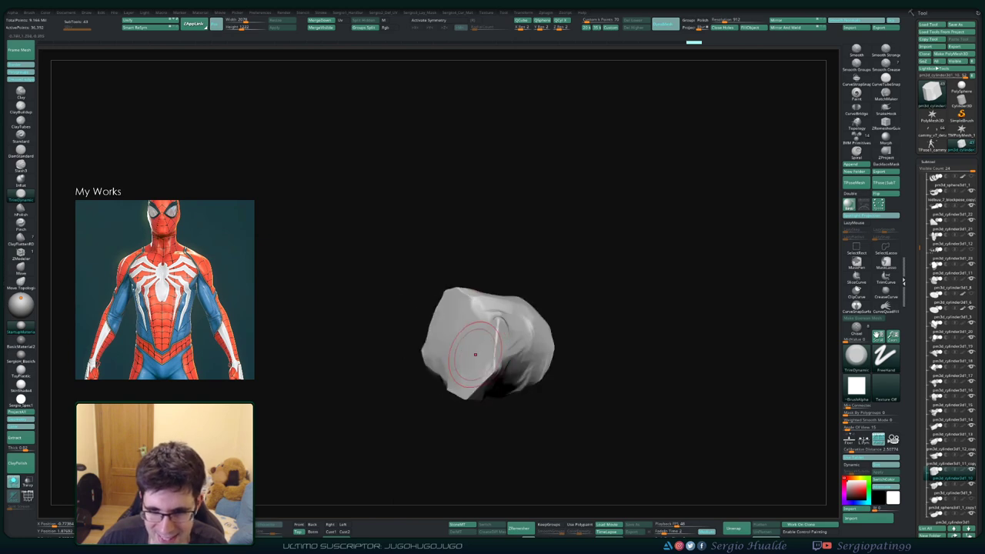
right_click_drag(483, 393, 493, 379)
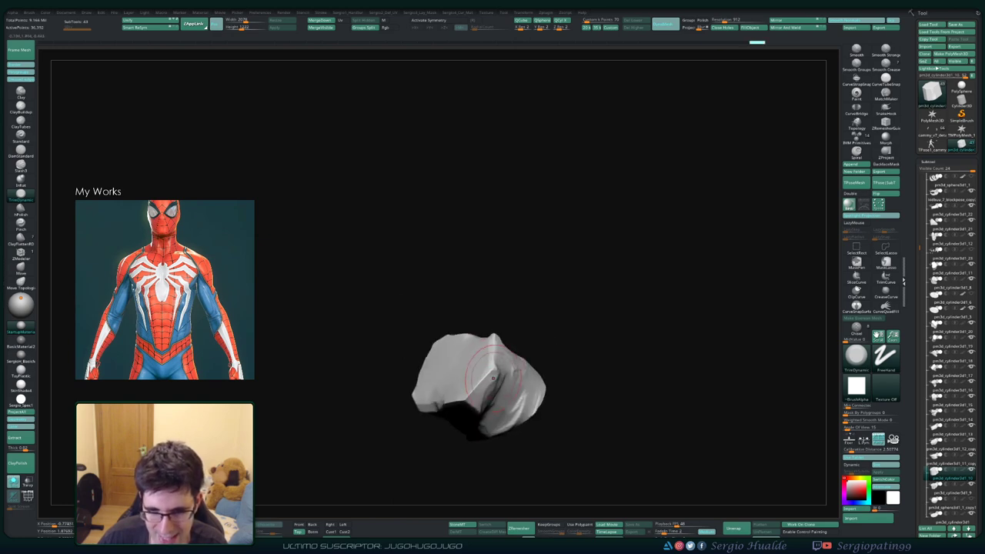
right_click_drag(466, 418, 476, 410)
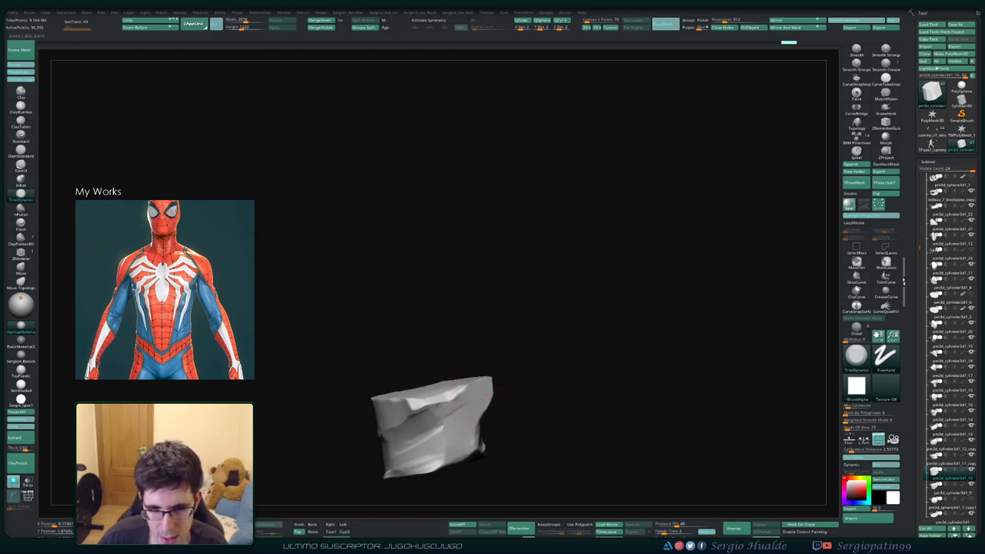
right_click_drag(477, 458, 416, 422)
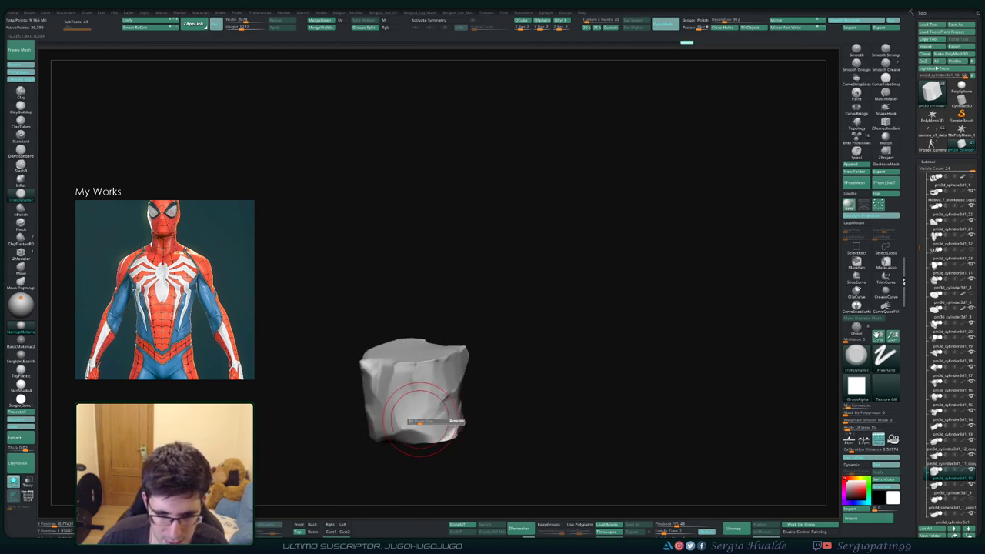
left_click_drag(419, 419, 443, 421)
mouse_move(416, 393)
right_mouse_down()
mouse_move(385, 419)
mouse_move(404, 412)
mouse_move(426, 425)
mouse_move(487, 373)
mouse_move(735, 378)
right_mouse_up()
left_click(856, 379)
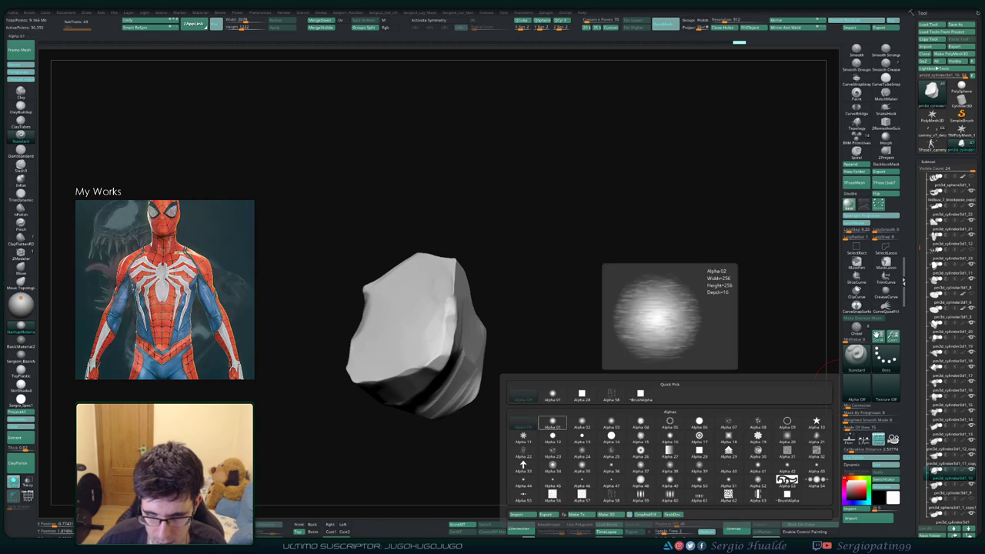
- Choose a different brush alpha and set the stroke to DragRect
left_click(582, 426)
mouse_move(585, 416)
right_mouse_down("alt")
mouse_move(609, 370)
mouse_move(631, 355)
right_mouse_up("alt")
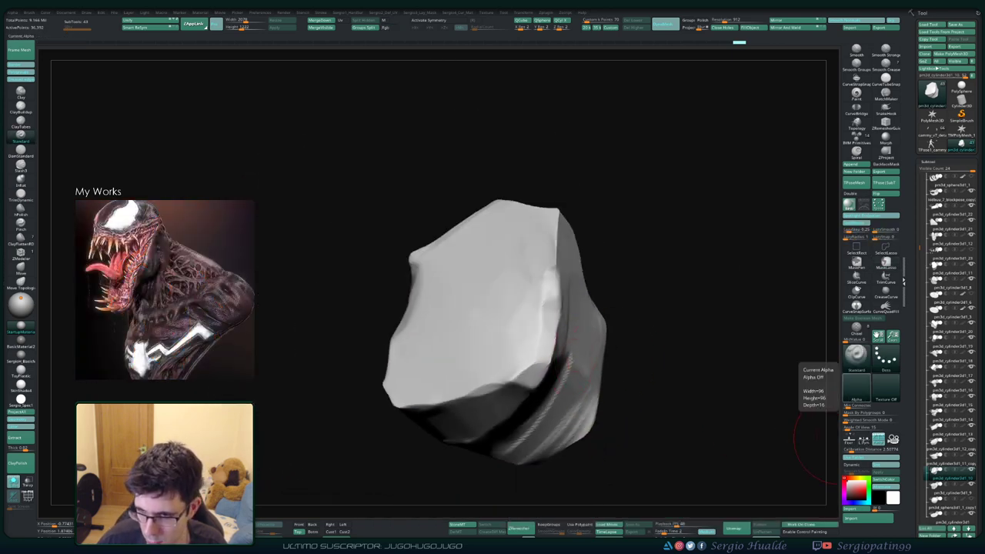
left_click(856, 379)
left_click(671, 492)
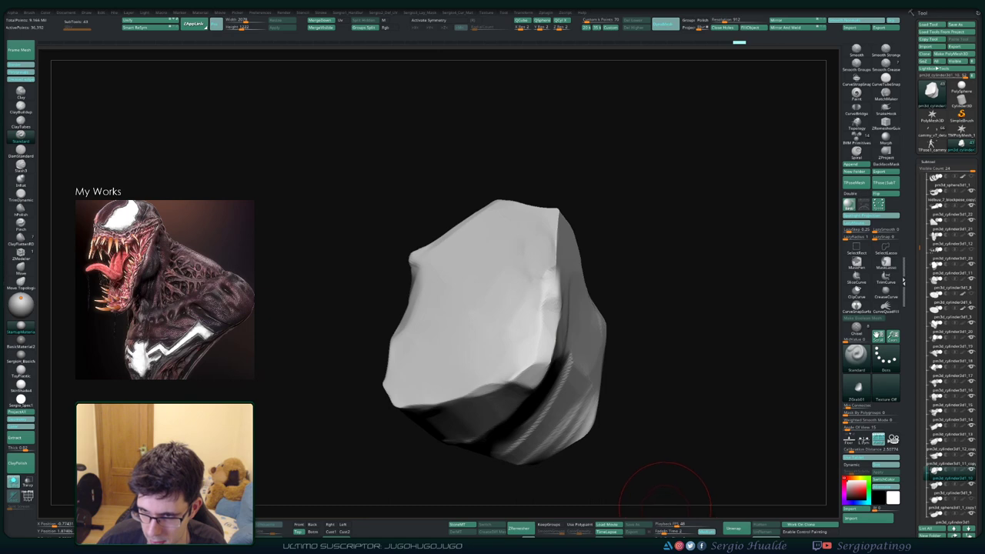
left_click(886, 358)
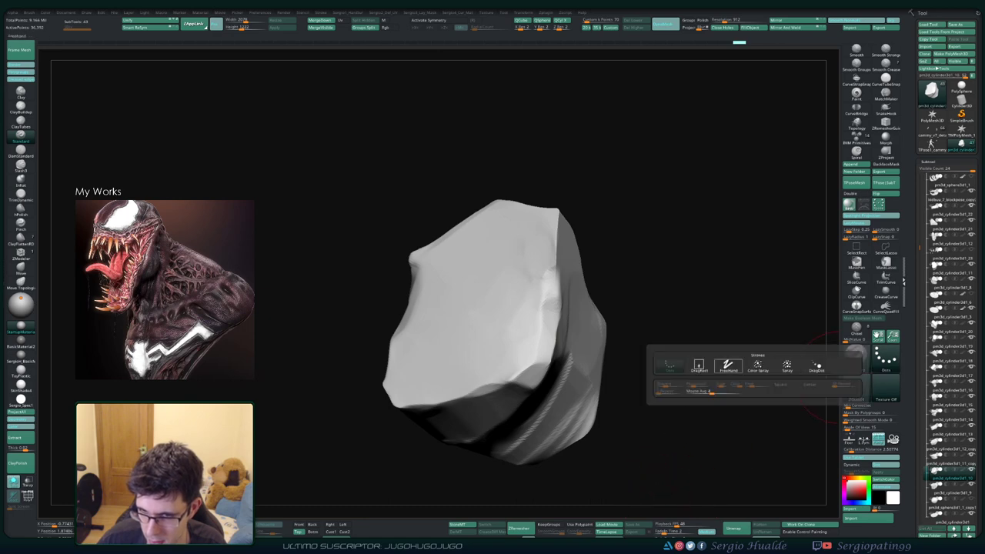
left_click(699, 365)
- Stamp chips and crack lines across the rock's faces while rotating it
mouse_move(632, 431)
left_mouse_down()
mouse_move(545, 328)
mouse_move(563, 361)
mouse_move(539, 369)
mouse_move(523, 362)
left_mouse_up()
scroll(565, 362, "down", 3)
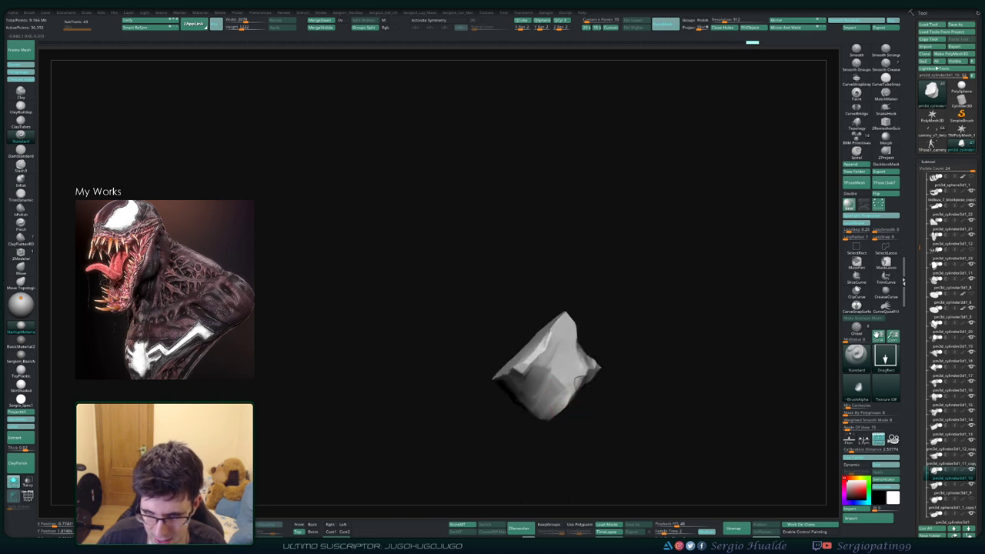
left_click_drag(631, 362, 654, 354)
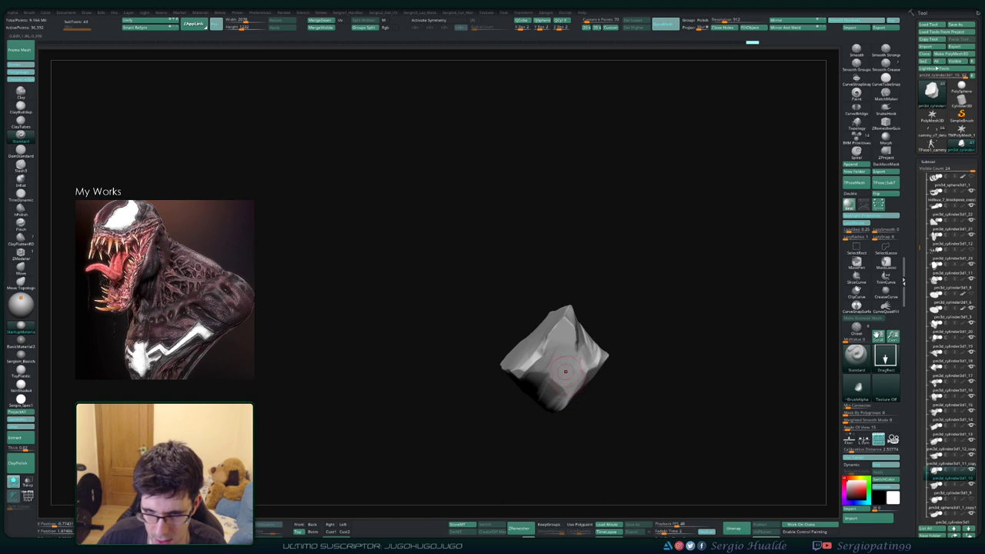
left_click_drag(565, 371, 553, 374)
left_click_drag(592, 469, 555, 396)
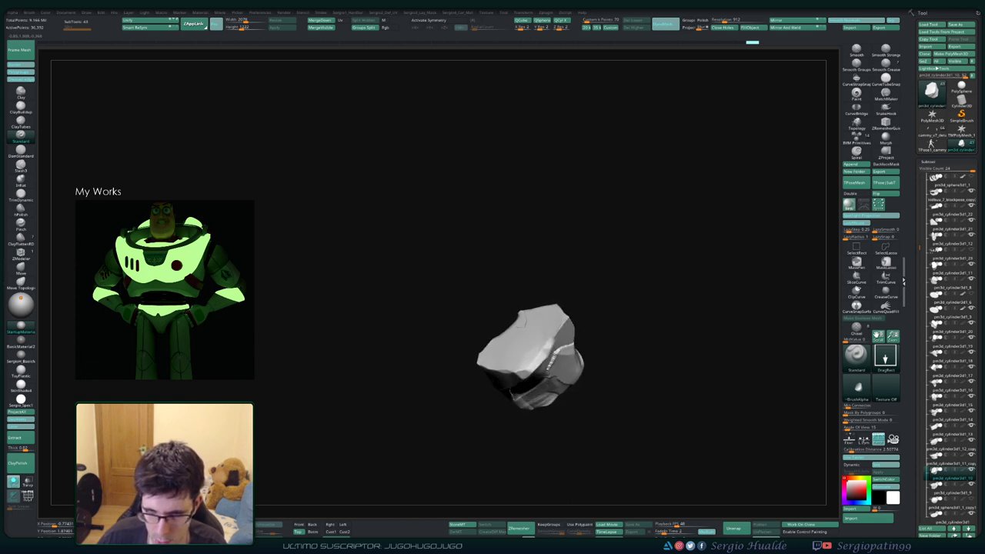
mouse_move(421, 240)
left_mouse_down()
mouse_move(536, 372)
mouse_move(487, 366)
left_mouse_up()
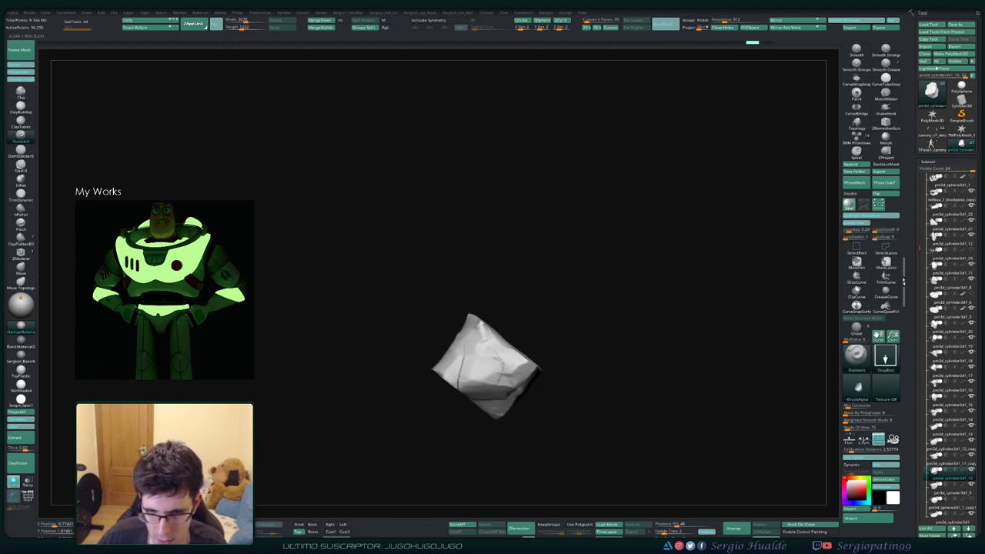
left_click_drag(564, 432, 608, 408)
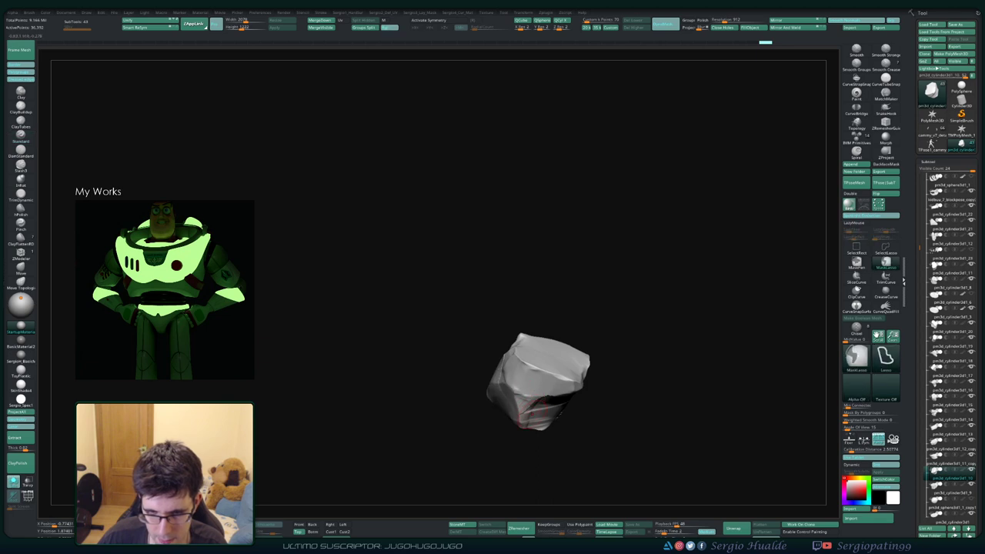
left_click_drag(624, 493, 640, 453)
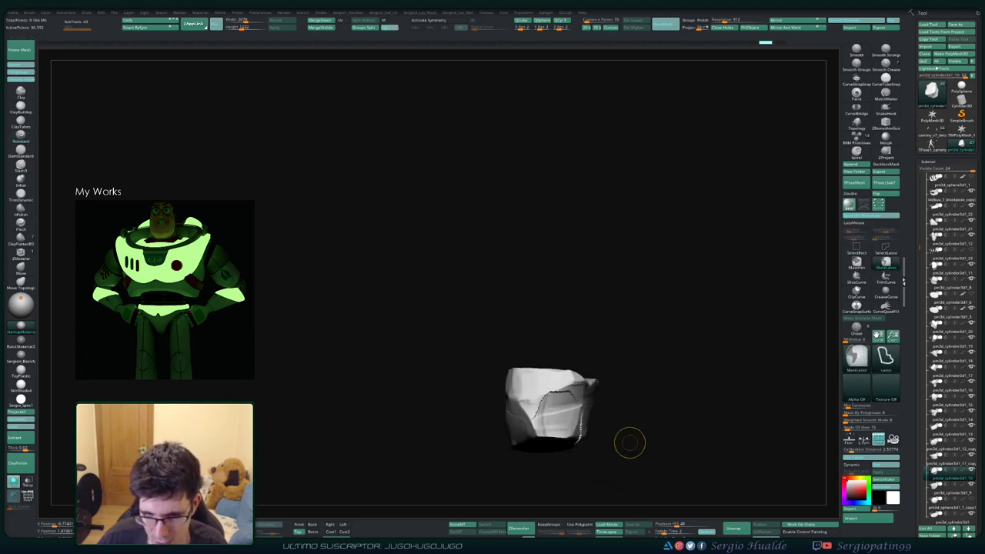
mouse_move(636, 398)
left_mouse_down()
mouse_move(608, 416)
mouse_move(563, 298)
left_mouse_up()
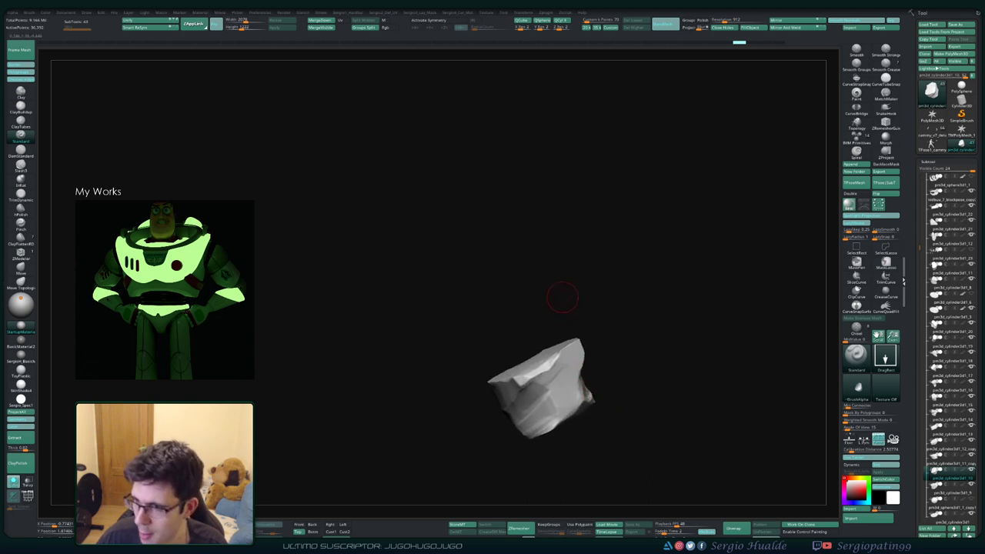
mouse_move(596, 355)
left_mouse_down()
mouse_move(699, 396)
mouse_move(670, 424)
mouse_move(631, 431)
mouse_move(499, 379)
mouse_move(599, 411)
mouse_move(598, 374)
mouse_move(618, 385)
mouse_move(756, 372)
left_mouse_up()
- Adjust the alpha and brush settings, then stamp more cracks onto the remaining faces
left_click(856, 385)
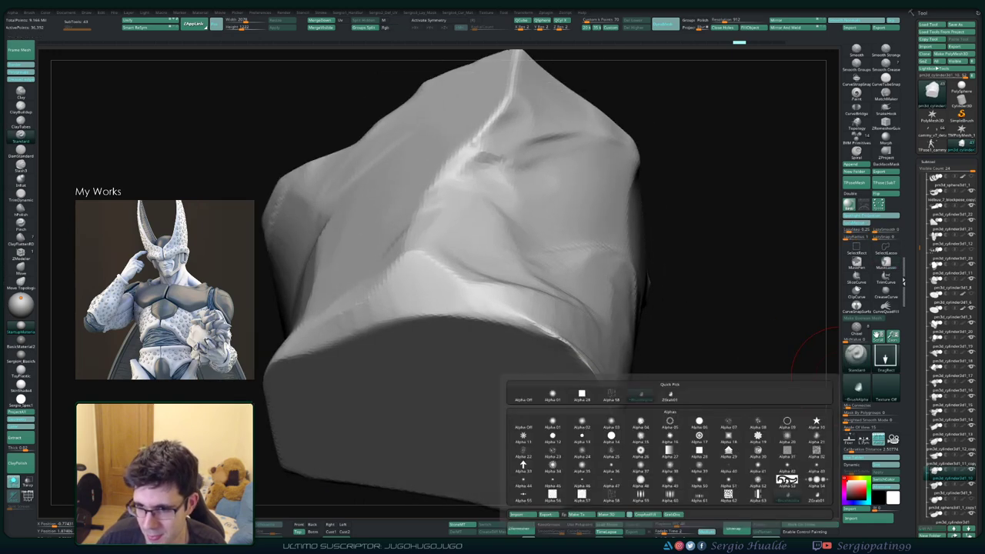
left_click_drag(816, 358, 815, 401, "alt")
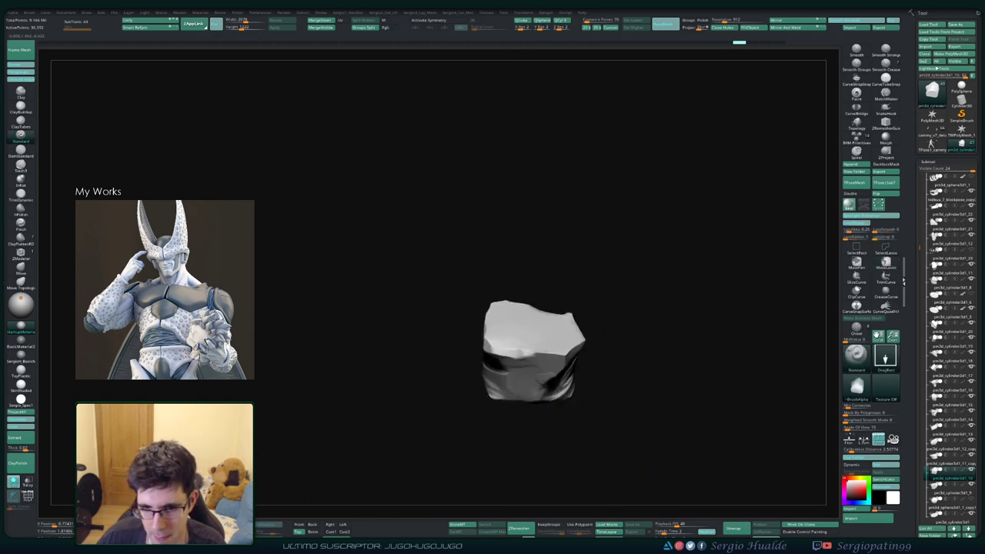
key("space")
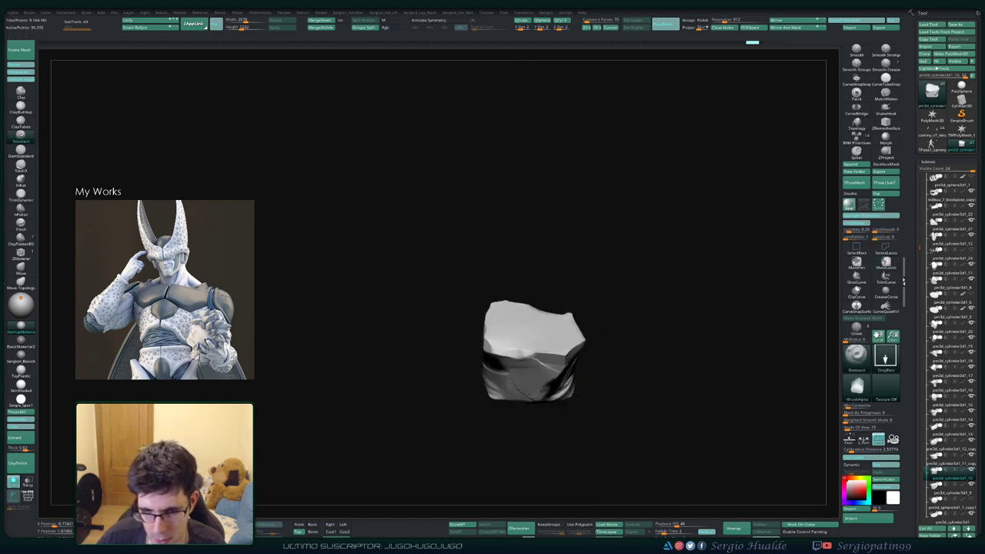
mouse_move(584, 379)
left_mouse_down()
mouse_move(562, 400)
mouse_move(608, 377)
mouse_move(641, 437)
mouse_move(660, 409)
mouse_move(638, 424)
mouse_move(625, 415)
left_mouse_up()
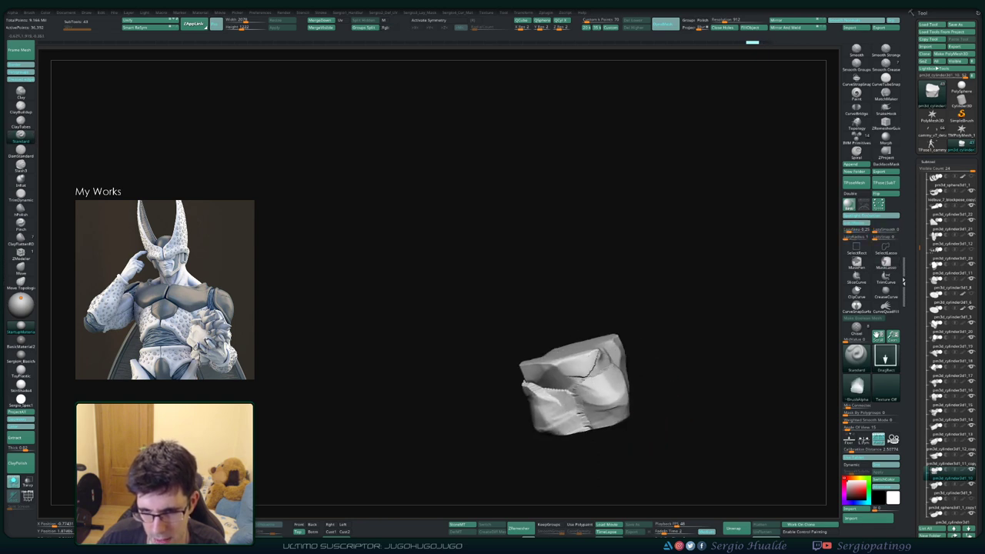
mouse_move(653, 451)
left_mouse_down()
mouse_move(666, 429)
mouse_move(600, 408)
left_mouse_up()
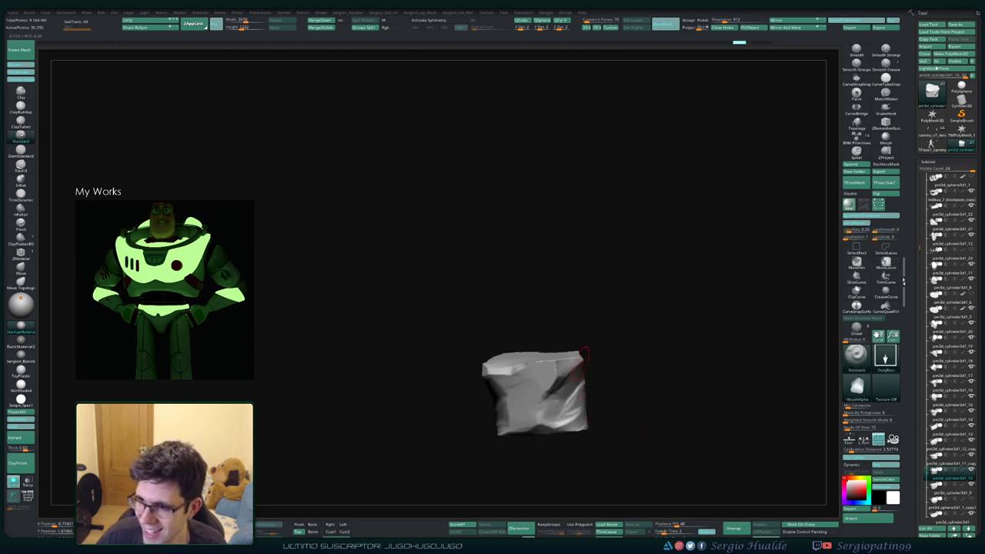
mouse_move(537, 406)
left_mouse_down()
mouse_move(510, 399)
mouse_move(638, 440)
mouse_move(608, 450)
left_mouse_up()
mouse_move(583, 418)
left_mouse_down()
mouse_move(554, 411)
mouse_move(555, 308)
left_mouse_up()
- Exit Solo, frame the full plinth, and activate a neighbouring rock with the Move gizmo
left_click(13, 481)
key("f")
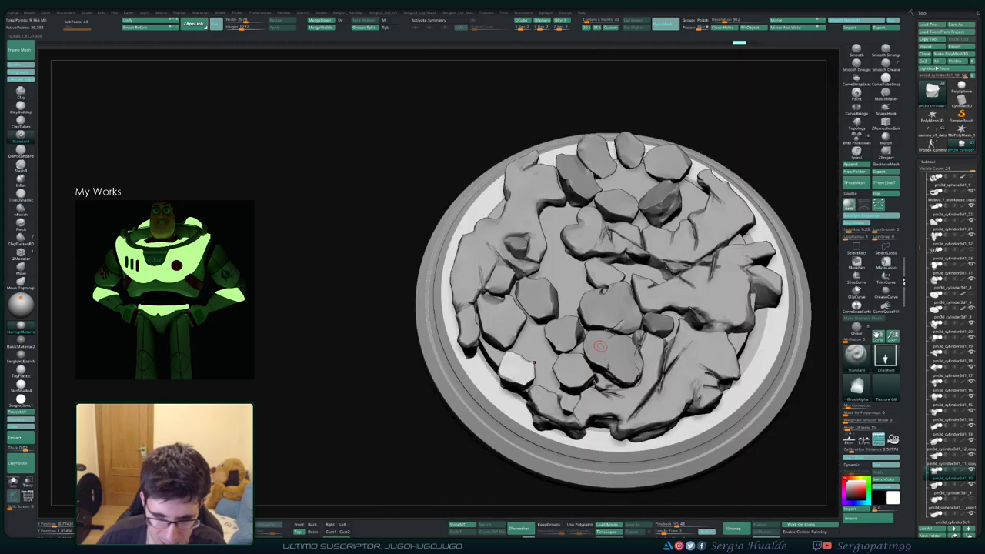
mouse_move(585, 115)
left_mouse_down()
mouse_move(539, 200)
mouse_move(554, 231)
mouse_move(585, 154)
left_mouse_up()
key("w")
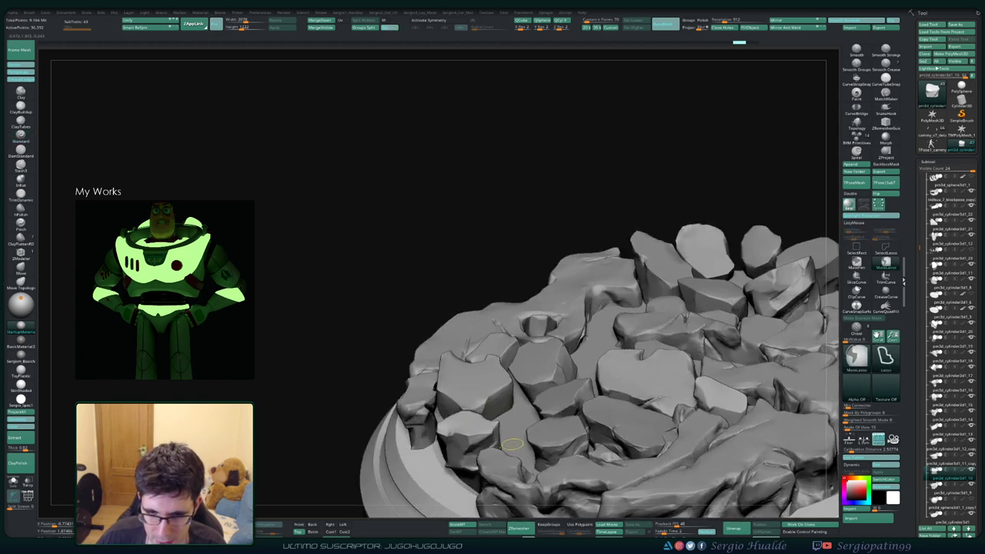
left_click_drag(662, 139, 693, 109, "alt")
left_click(546, 385, "alt")
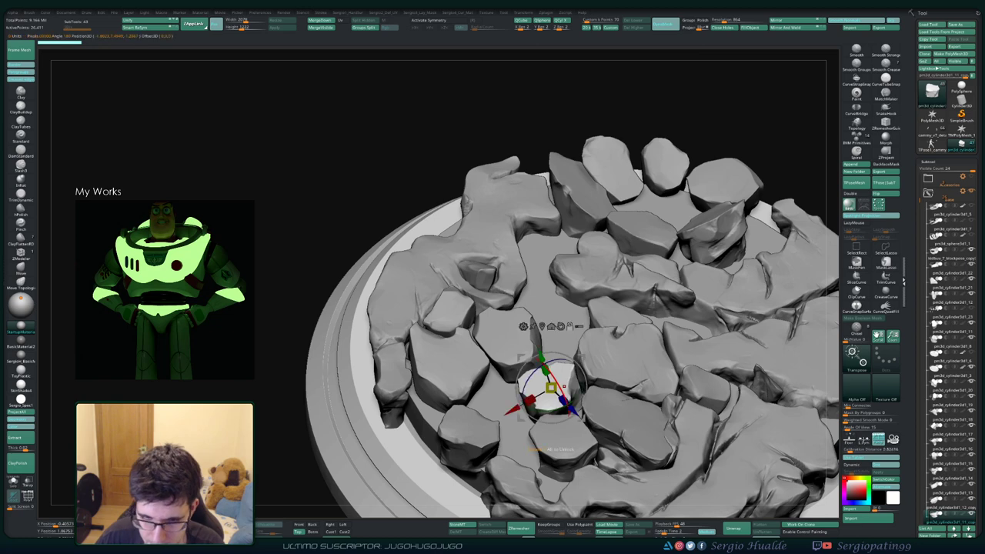
mouse_move(556, 396)
left_mouse_down()
mouse_move(549, 416)
mouse_move(557, 385)
mouse_move(638, 286)
mouse_move(635, 304)
mouse_move(560, 362)
mouse_move(633, 341)
mouse_move(602, 317)
left_mouse_up()
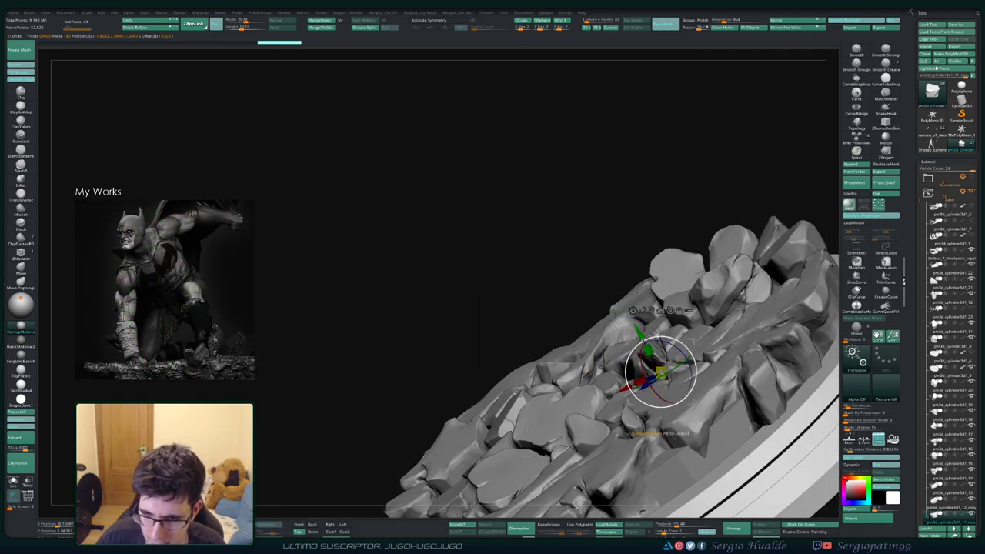
left_click_drag(631, 408, 589, 436)
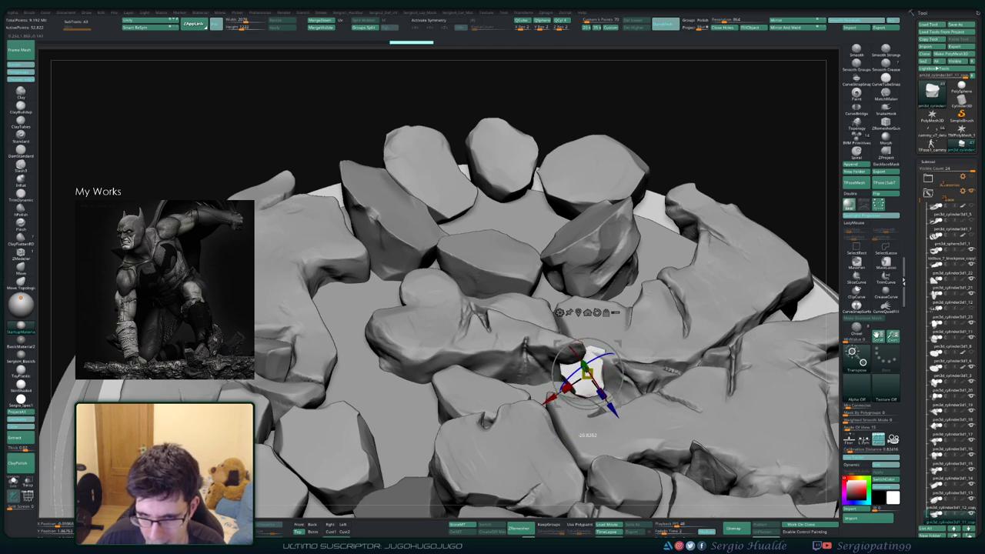
left_click_drag(586, 373, 606, 380)
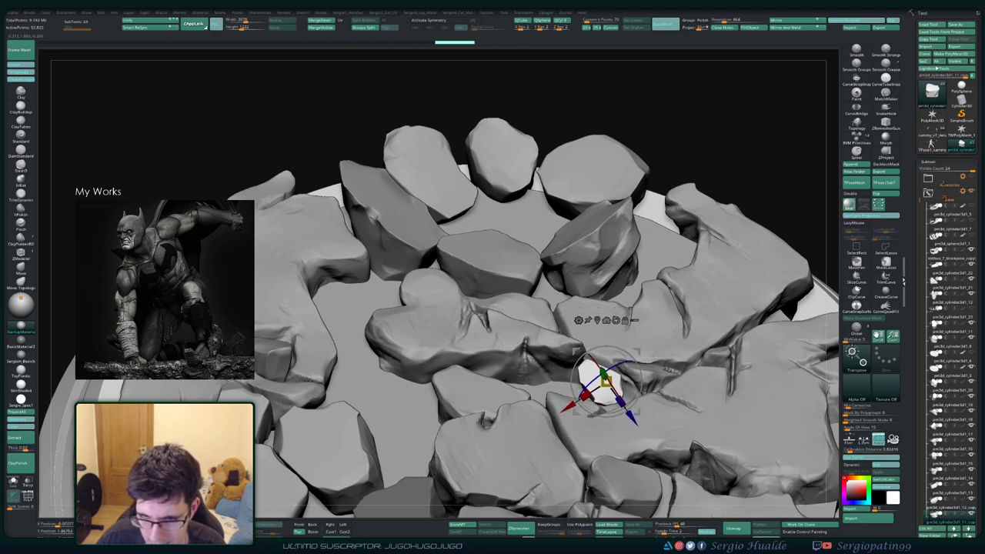
mouse_move(628, 432)
left_mouse_down()
mouse_move(633, 419)
mouse_move(639, 431)
left_mouse_up()
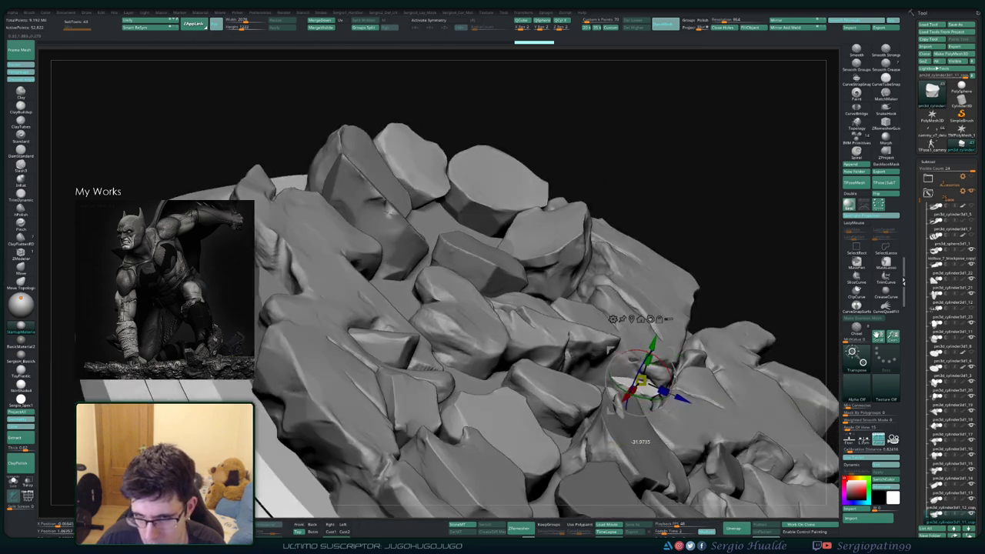
left_click_drag(627, 416, 601, 427)
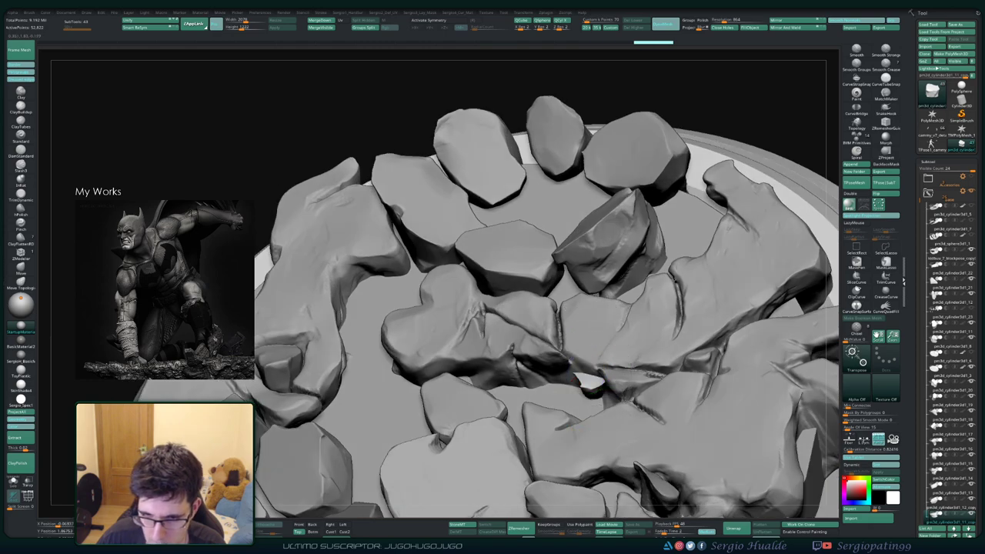
mouse_move(589, 381)
left_mouse_down()
mouse_move(601, 365)
mouse_move(608, 373)
left_mouse_up()
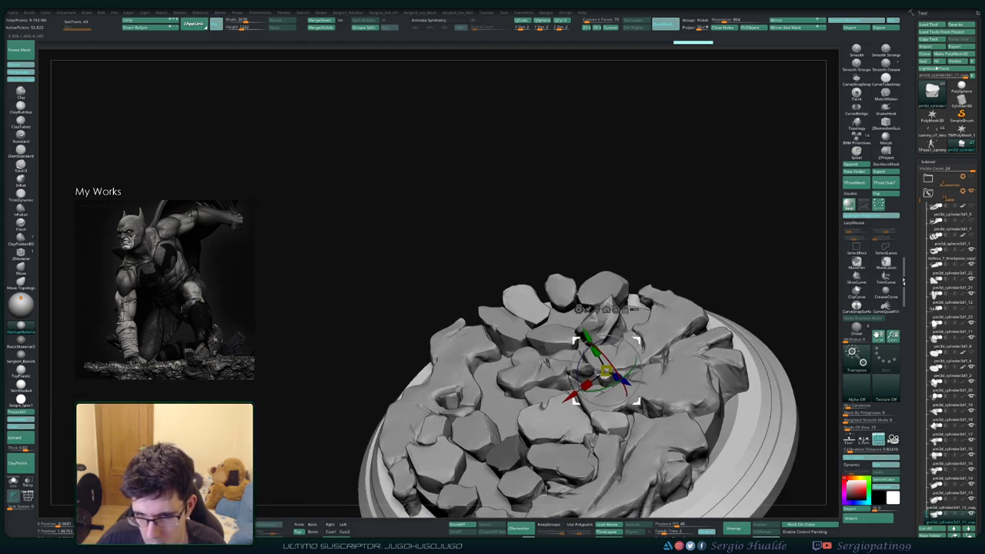
scroll(609, 373, "up", 3)
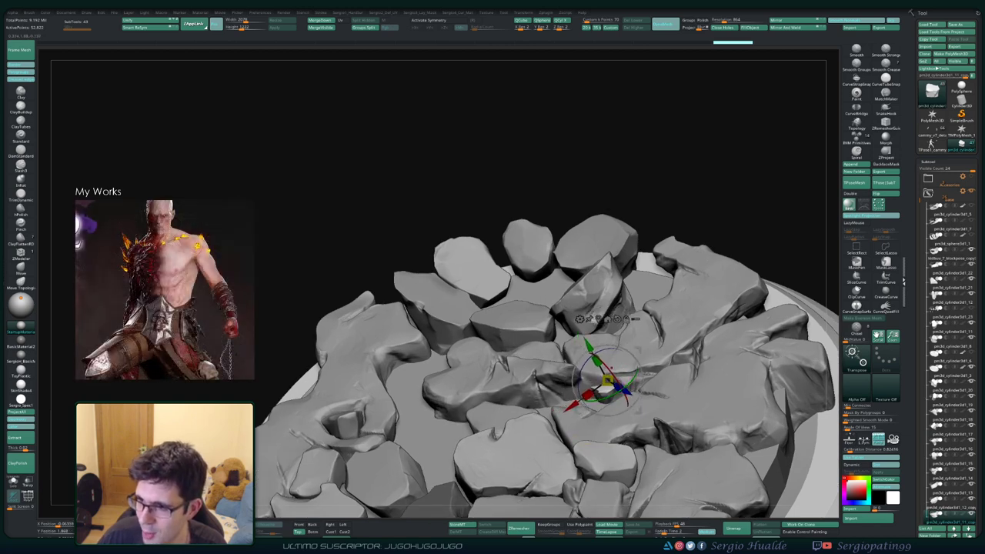
mouse_move(608, 373)
left_mouse_down()
mouse_move(611, 389)
mouse_move(539, 396)
mouse_move(554, 405)
mouse_move(562, 461)
mouse_move(507, 462)
left_mouse_up()
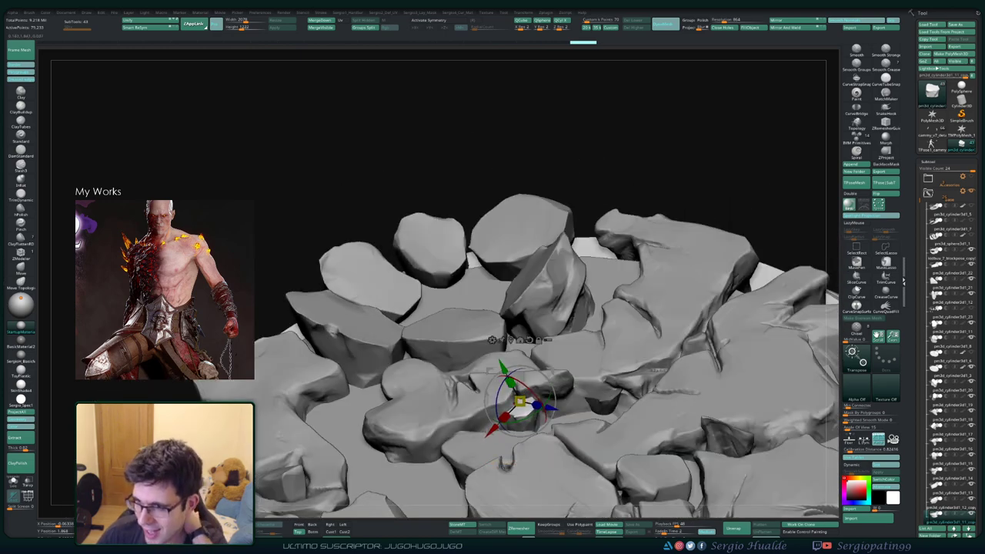
mouse_move(502, 462)
left_mouse_down()
mouse_move(511, 485)
mouse_move(539, 465)
mouse_move(522, 483)
left_mouse_up()
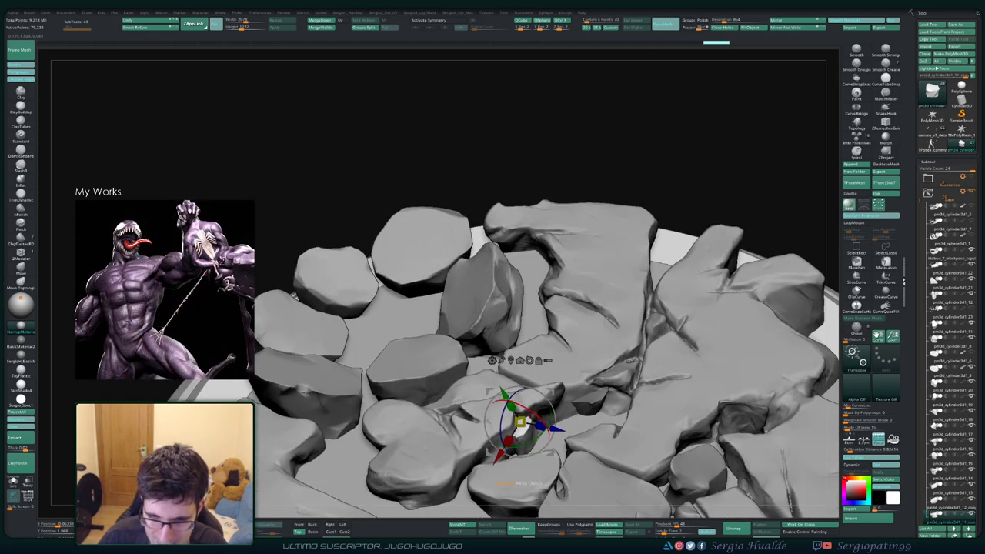
left_click_drag(539, 116, 508, 131)
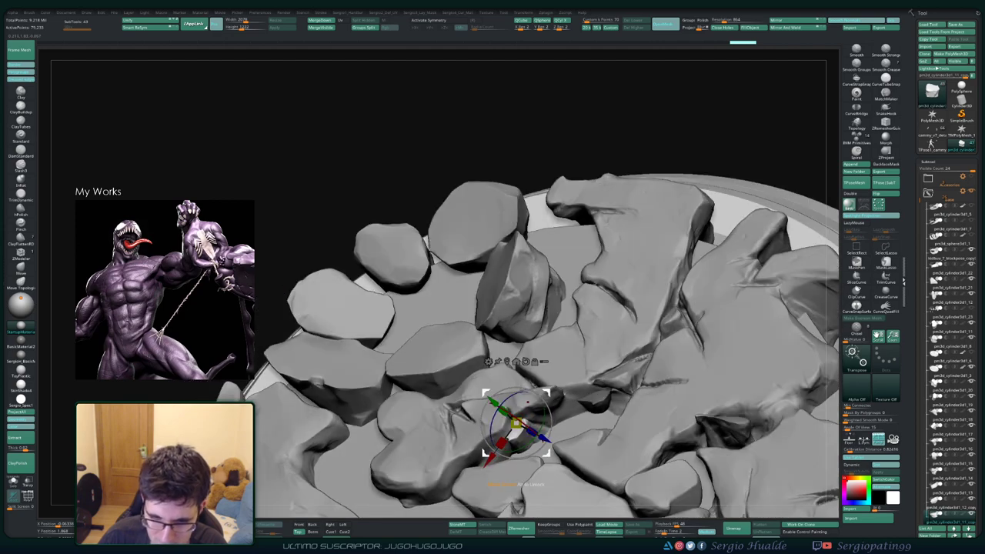
left_click_drag(501, 407, 459, 470)
left_click_drag(539, 115, 516, 150)
left_click_drag(539, 116, 508, 154)
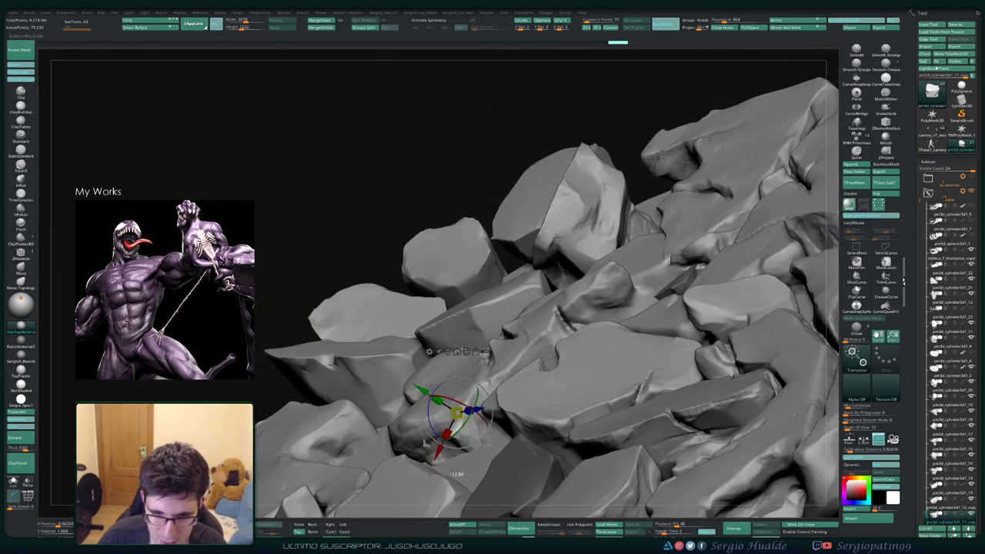
left_click_drag(539, 116, 524, 146)
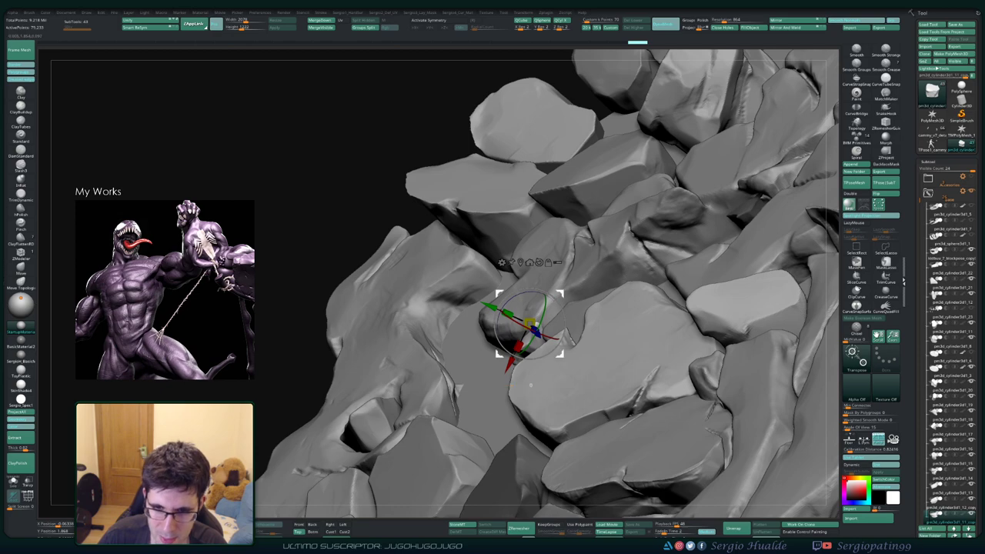
mouse_move(530, 385)
left_mouse_down()
mouse_move(520, 389)
mouse_move(539, 339)
mouse_move(531, 331)
left_mouse_up()
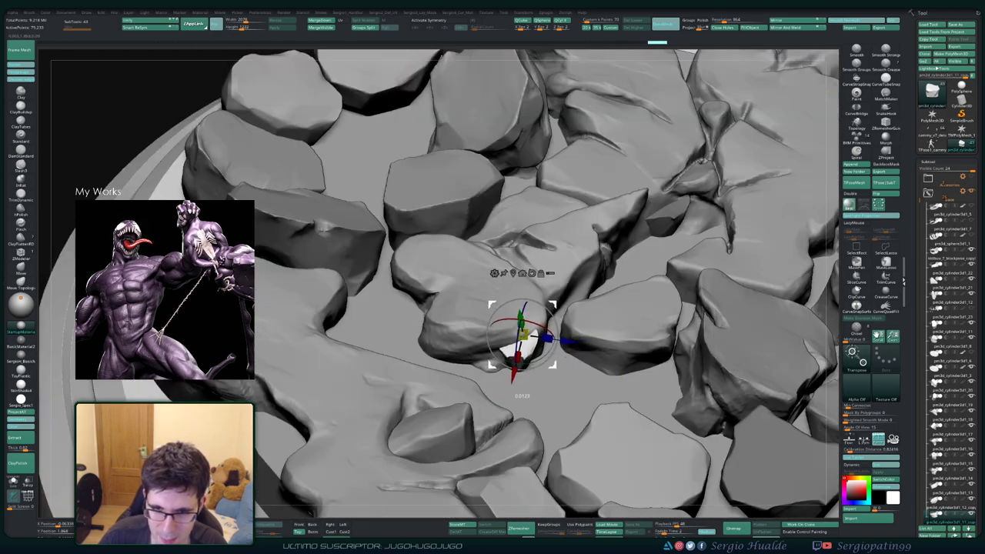
mouse_move(493, 231)
left_mouse_down()
mouse_move(447, 277)
mouse_move(470, 223)
left_mouse_up()
mouse_move(499, 329)
left_mouse_down()
mouse_move(504, 477)
mouse_move(492, 385)
mouse_move(454, 362)
mouse_move(493, 385)
left_mouse_up()
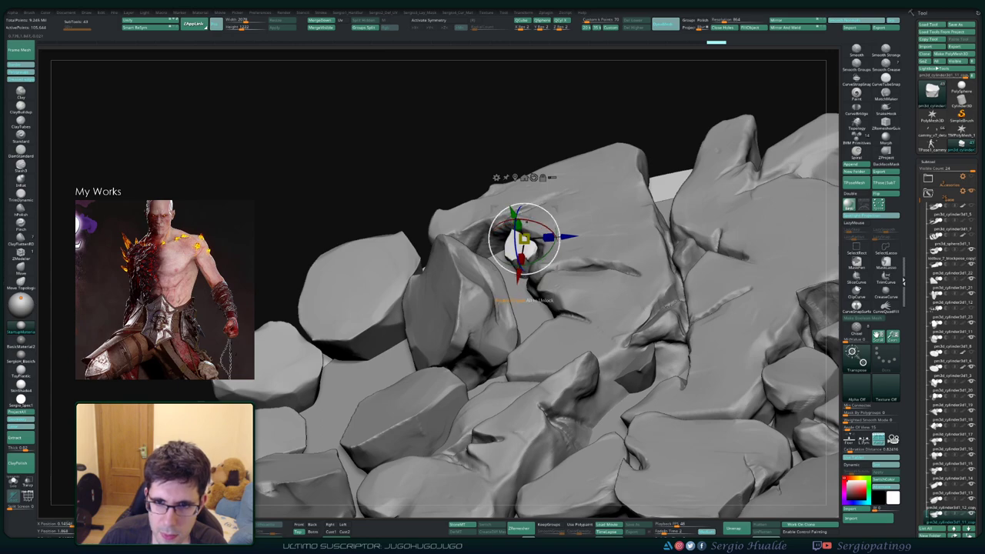
left_click_drag(524, 239, 533, 240, "alt")
mouse_move(493, 385)
left_mouse_down()
mouse_move(462, 362)
mouse_move(539, 323)
left_mouse_up()
left_click_drag(493, 385, 493, 439)
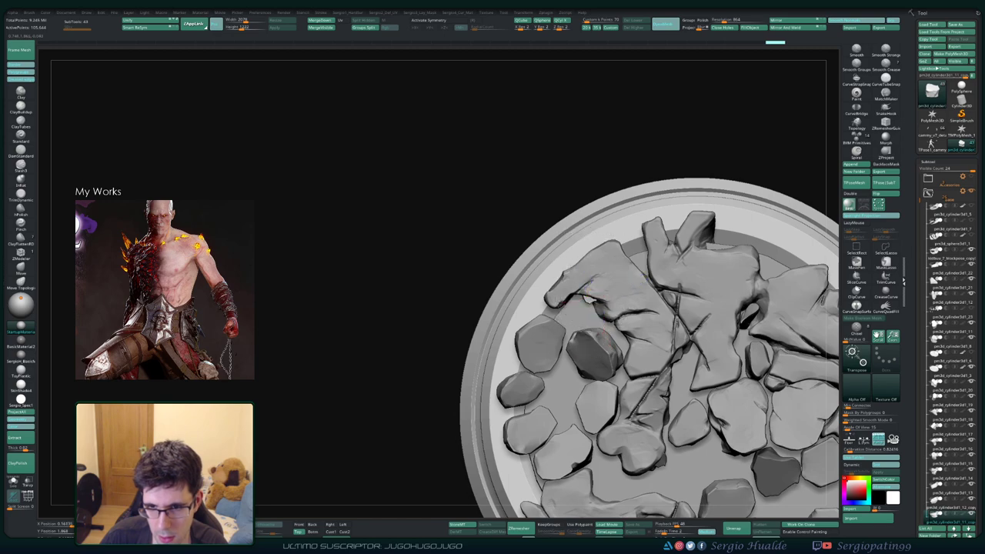
- Move a rock near the plinth rim slightly up and to the right
mouse_move(592, 350)
left_mouse_down()
mouse_move(585, 347)
mouse_move(589, 355)
left_mouse_up()
left_click_drag(585, 292, 531, 308)
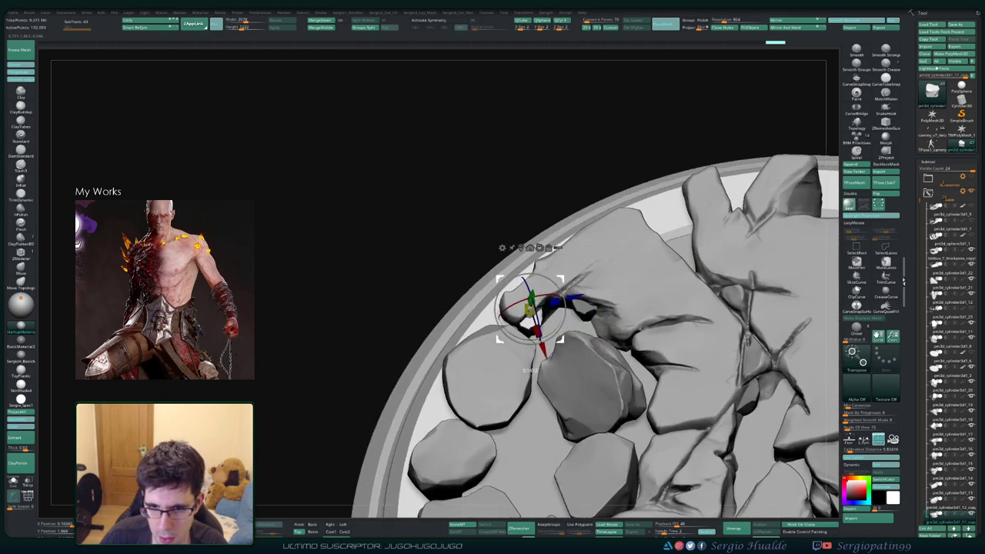
left_click_drag(324, 346, 346, 277)
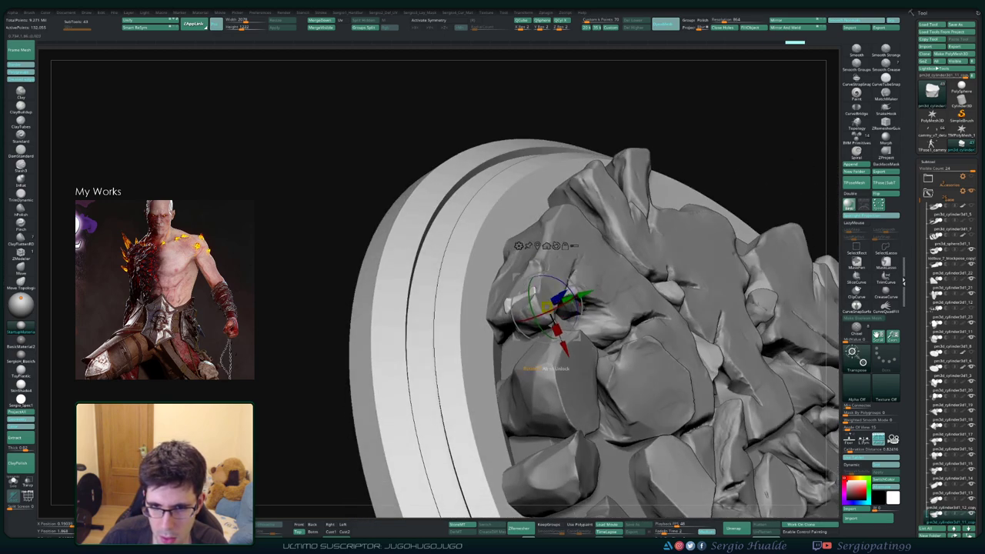
mouse_move(536, 306)
right_mouse_down()
mouse_move(524, 315)
mouse_move(534, 303)
mouse_move(492, 277)
right_mouse_up()
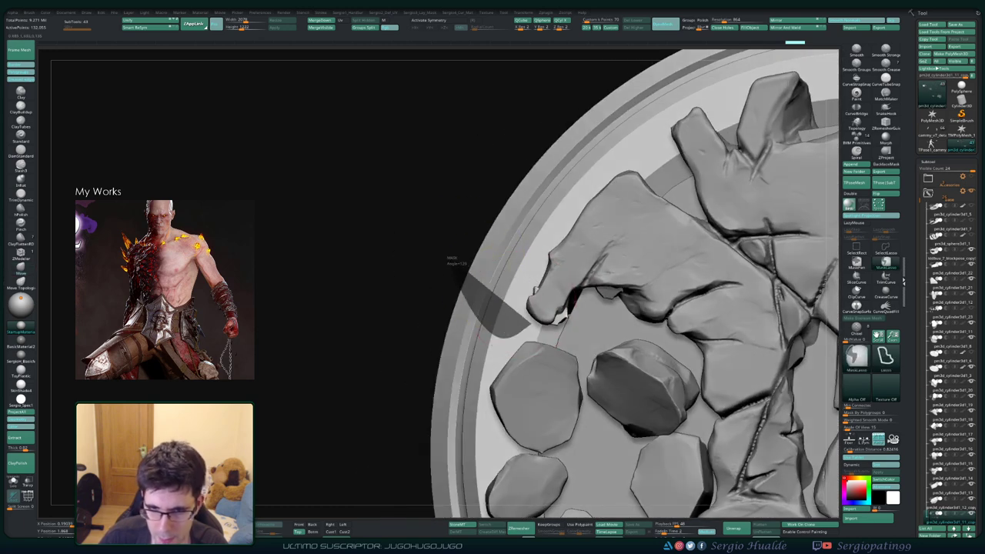
key("w")
right_click_drag(455, 265, 362, 320)
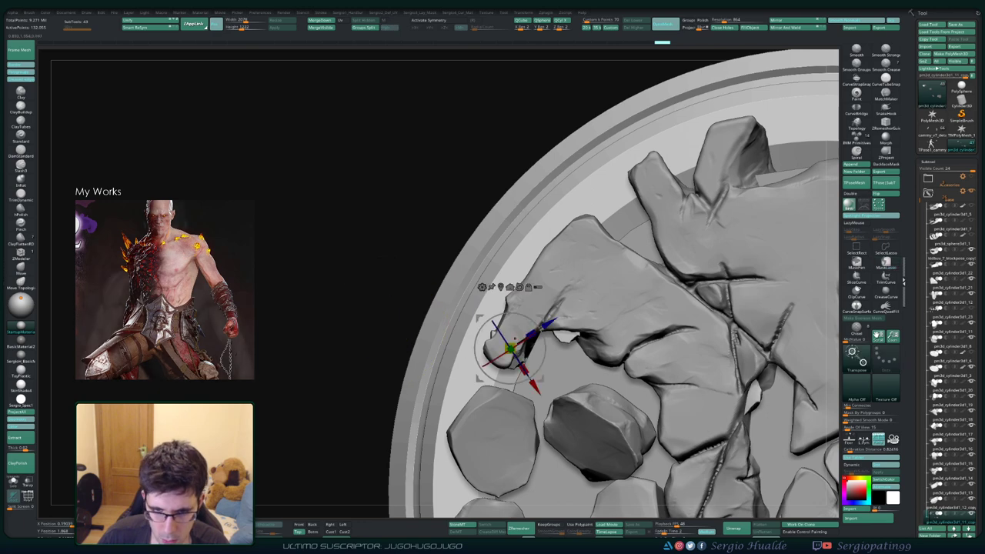
left_click_drag(508, 348, 521, 334)
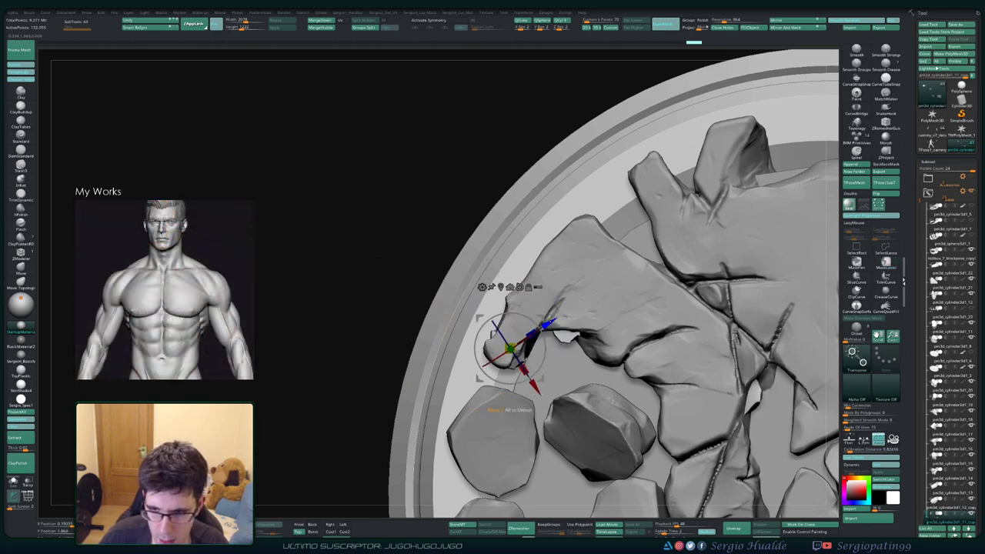
- Isolate the moved rock, unhide all pieces, and review the rock-filled plate from above
left_click(520, 333, "ctrl+shift")
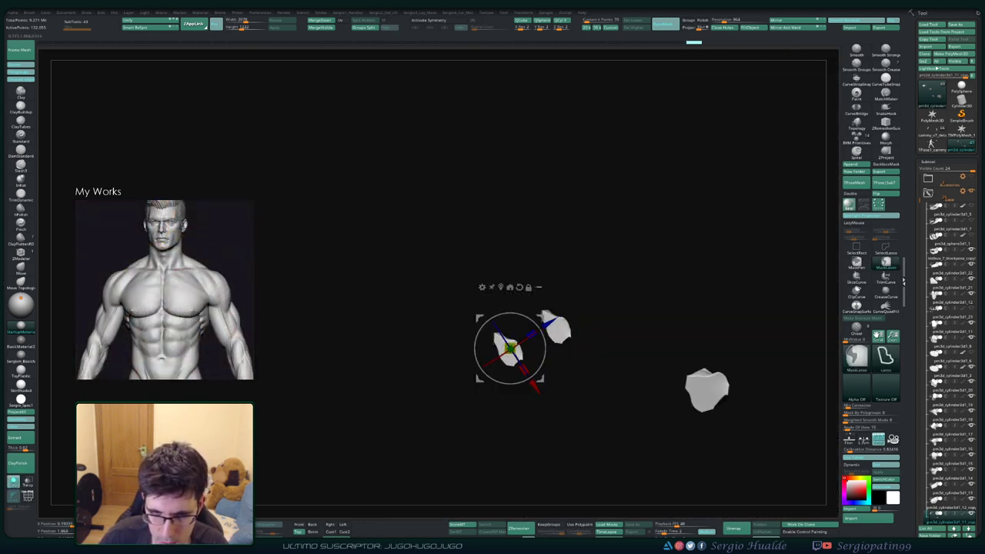
right_click_drag(543, 377, 484, 353)
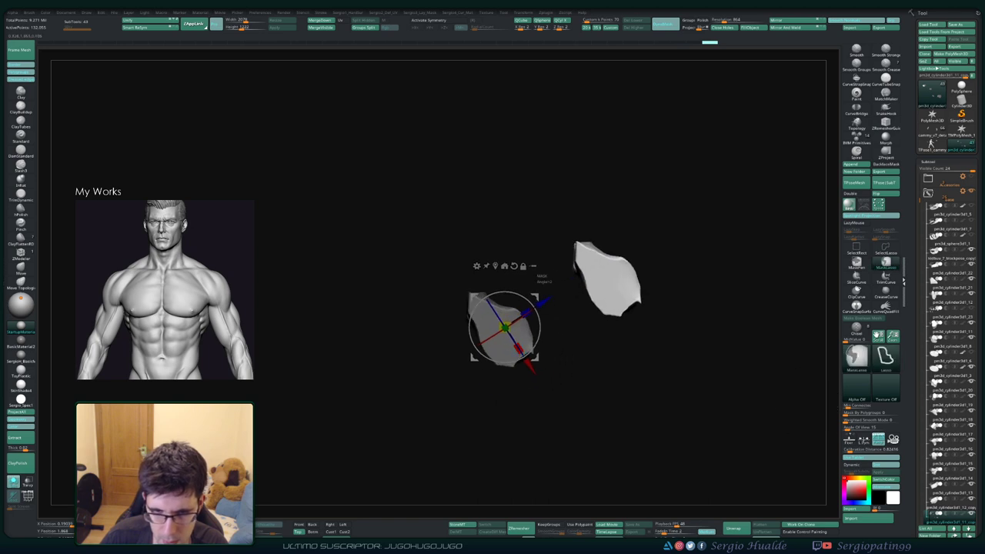
left_click(485, 389, "ctrl+shift")
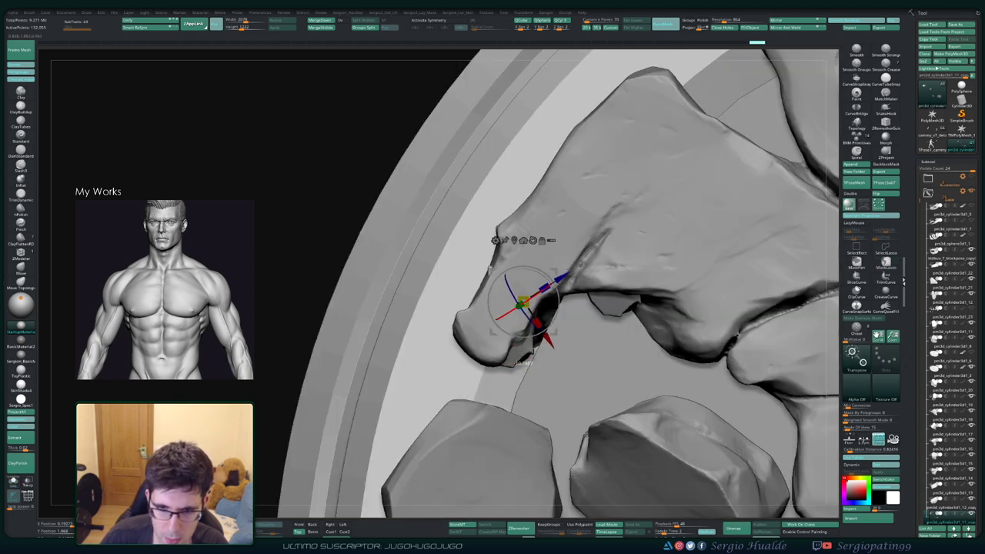
right_click_drag(537, 323, 527, 327)
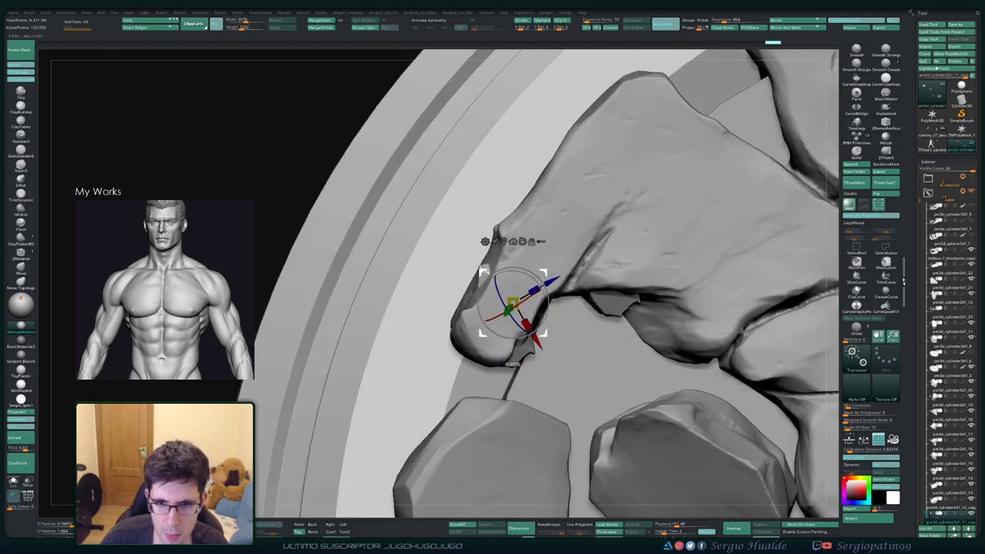
key("q")
mouse_move(528, 327)
right_mouse_down()
mouse_move(394, 262)
mouse_move(462, 323)
mouse_move(493, 308)
mouse_move(538, 231)
right_mouse_up()
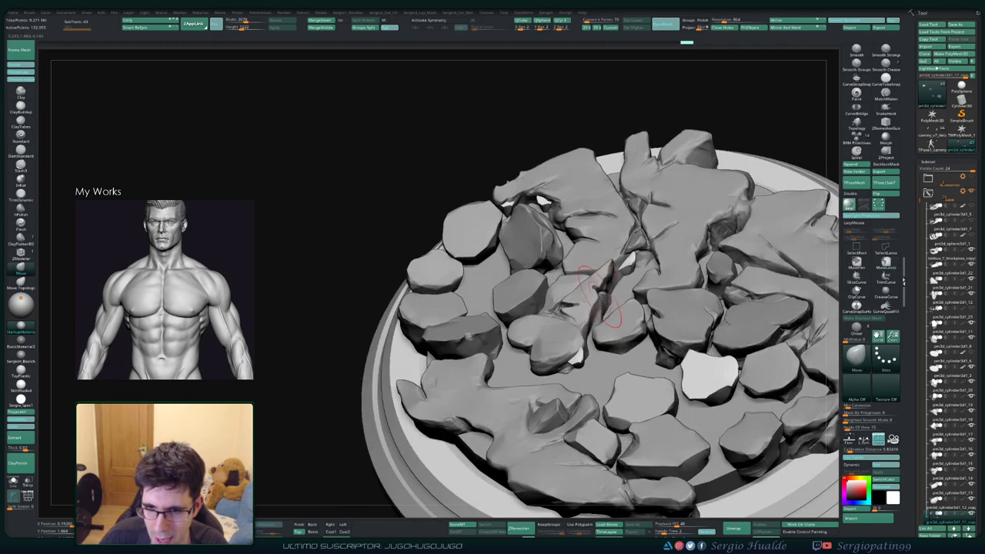
right_click_drag(532, 323, 522, 326)
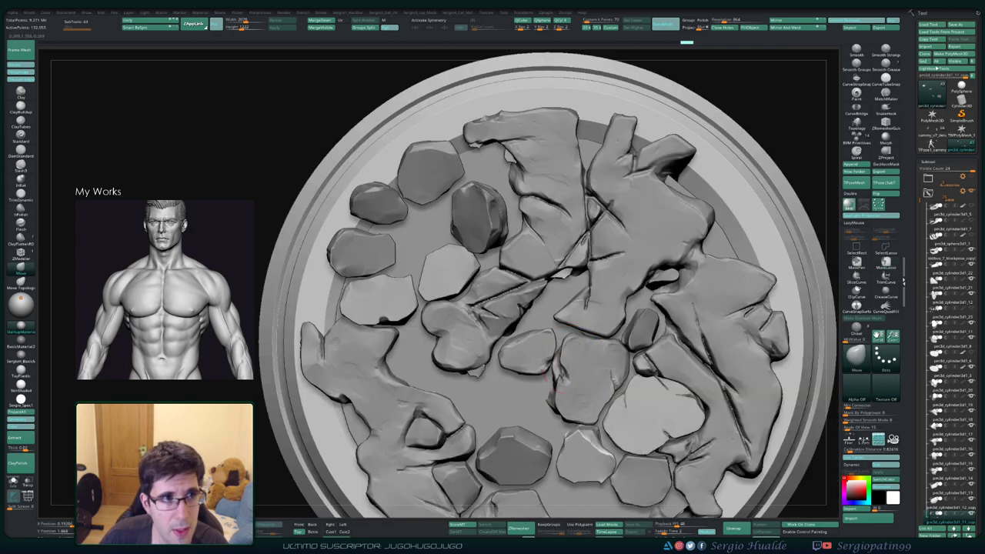
right_click_drag(551, 381, 545, 395)
key("w")
left_click(608, 308, "alt")
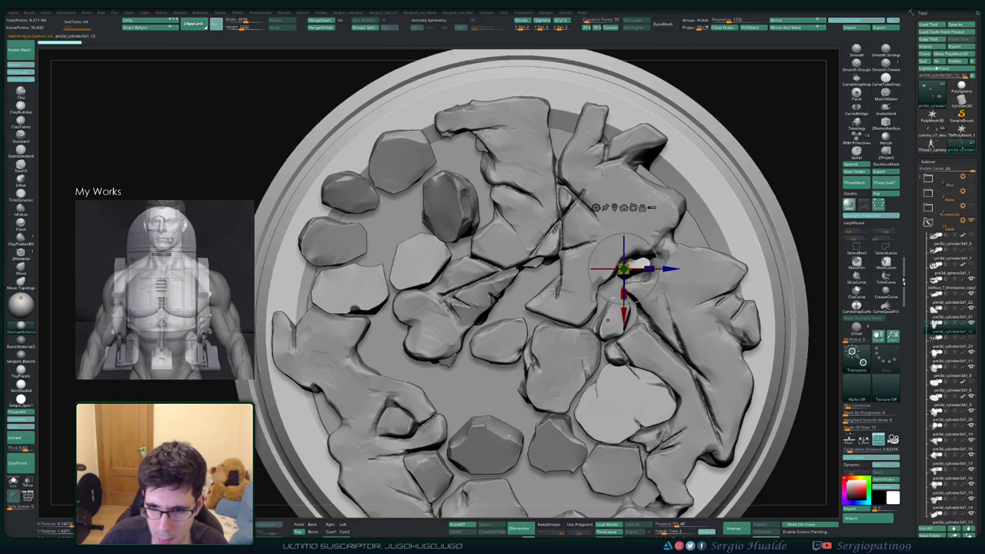
left_click(607, 318, "ctrl+shift")
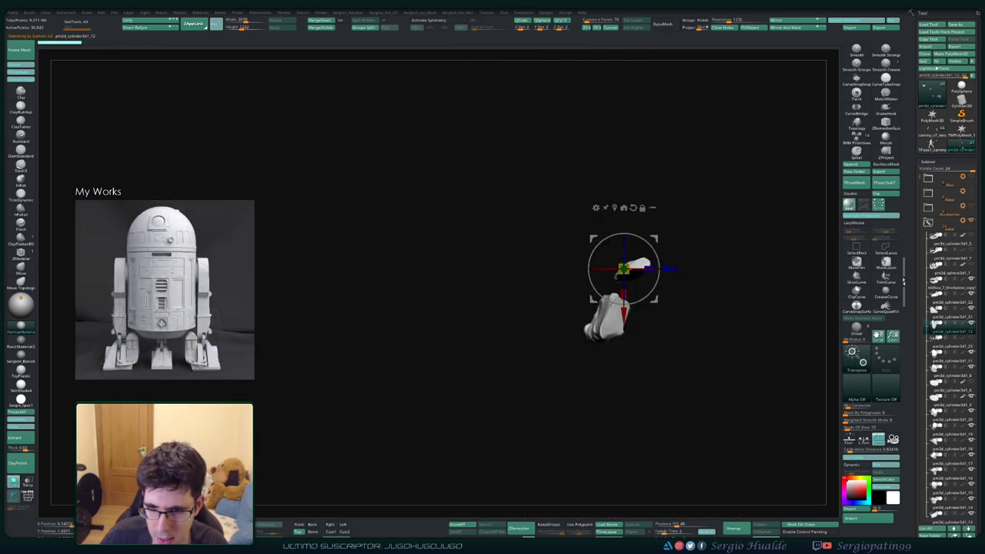
mouse_move(675, 290)
left_mouse_down("ctrl+shift")
mouse_move(612, 308)
mouse_move(554, 403)
left_mouse_up("ctrl+shift")
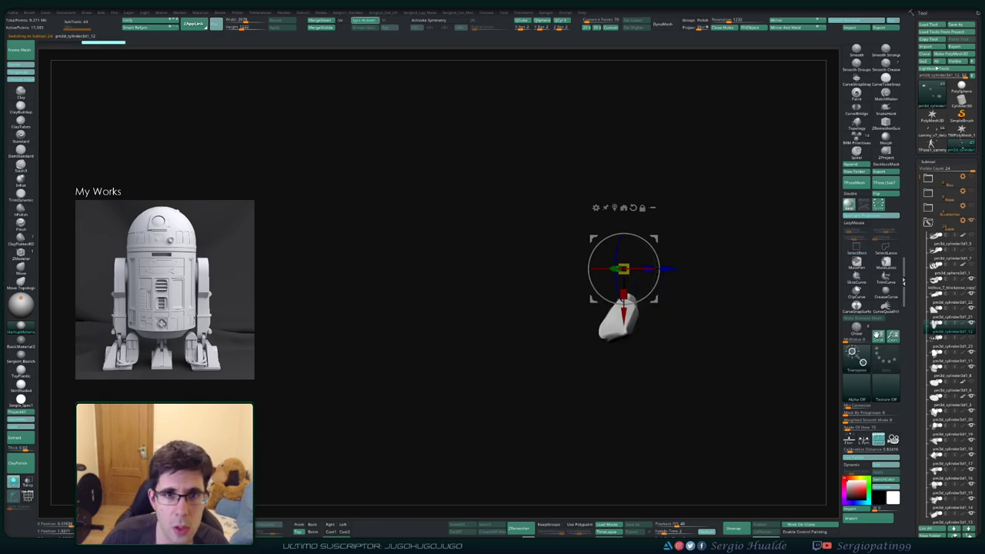
left_click(554, 403, "ctrl+shift")
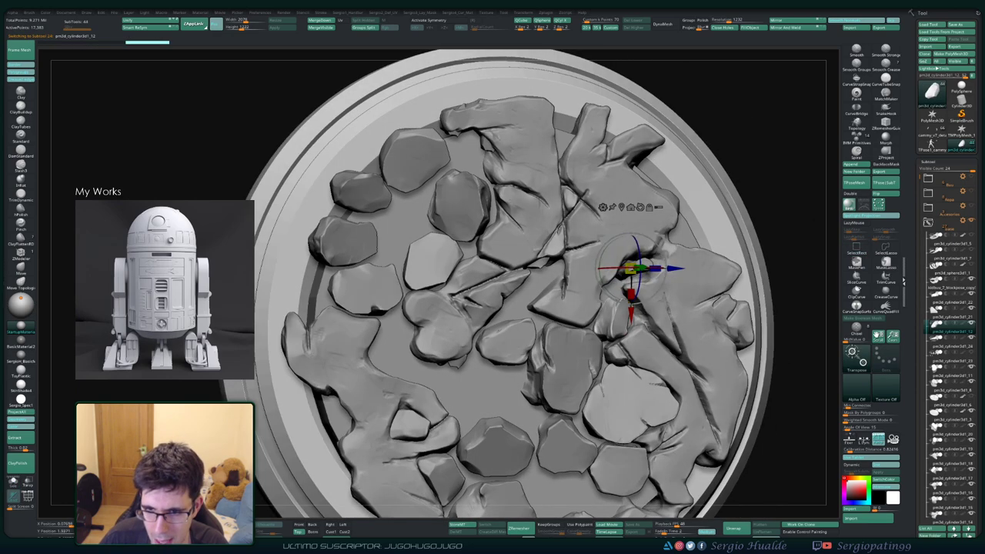
left_click_drag(632, 270, 497, 281, "alt")
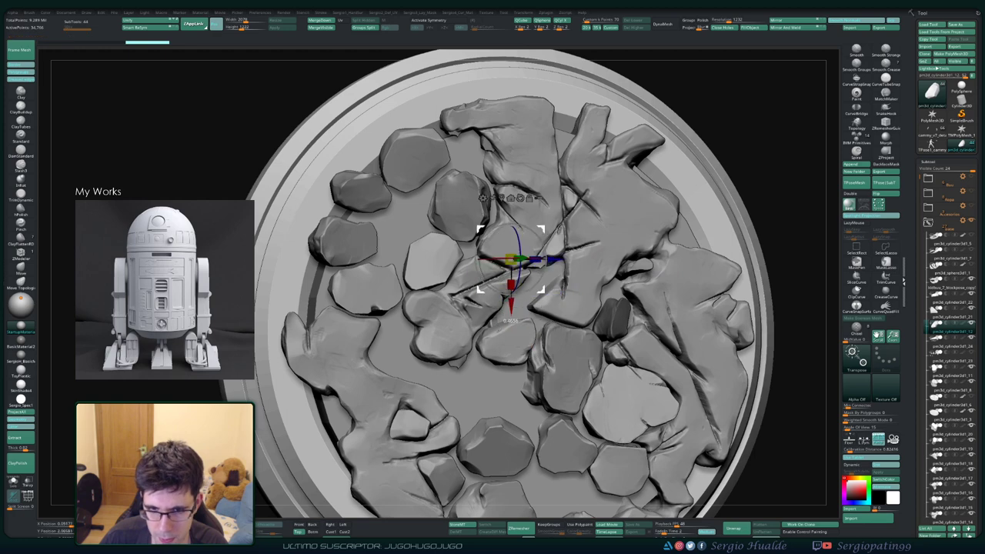
left_click_drag(616, 312, 575, 363)
mouse_move(512, 256)
left_mouse_down("alt")
mouse_move(524, 241)
mouse_move(506, 244)
left_mouse_up("alt")
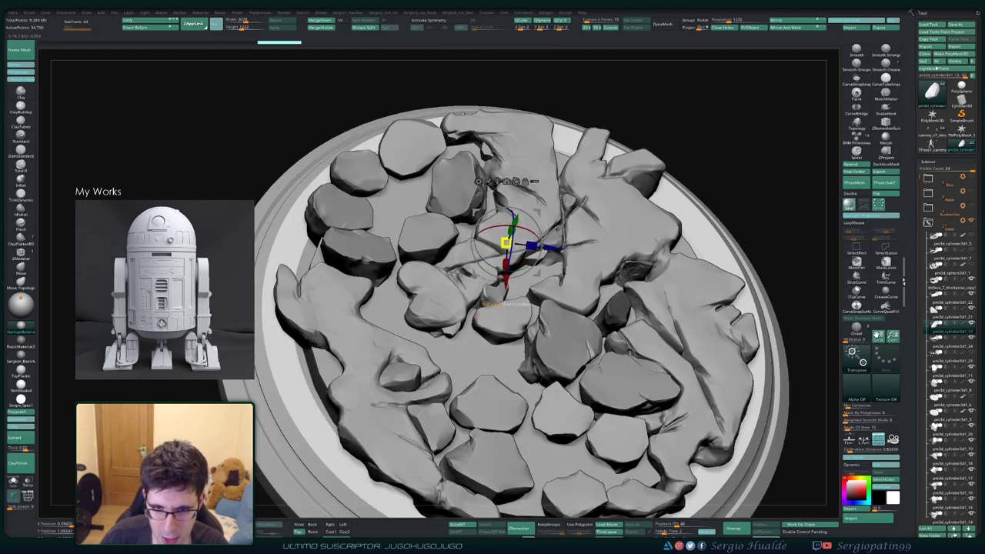
left_click_drag(616, 323, 585, 385)
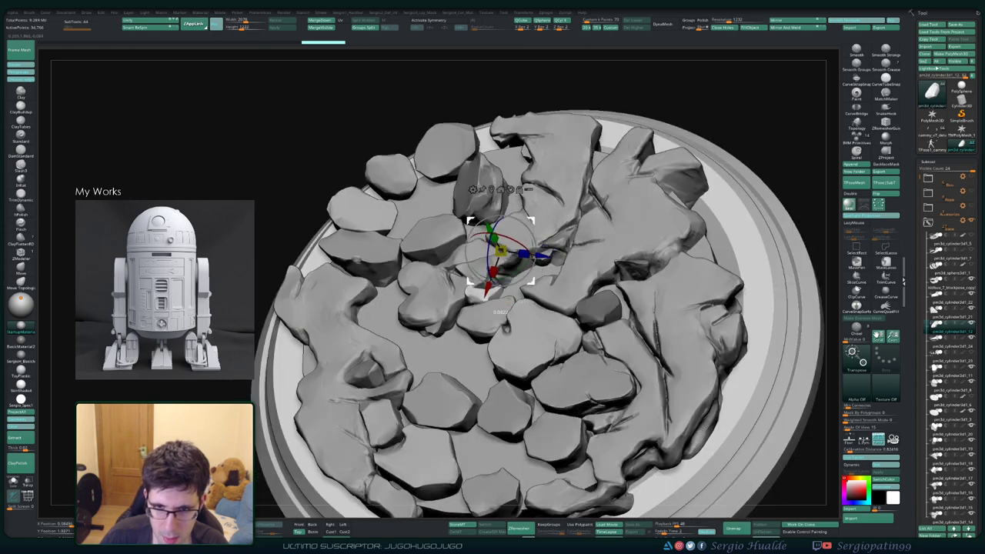
left_click_drag(493, 229, 447, 265, "alt")
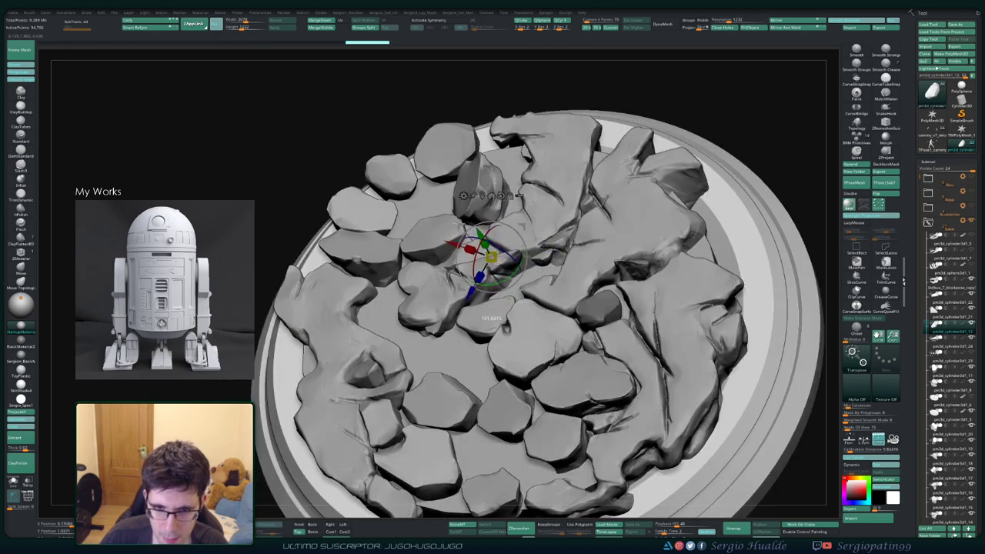
mouse_move(500, 229)
left_mouse_down("alt")
mouse_move(520, 233)
mouse_move(524, 277)
left_mouse_up("alt")
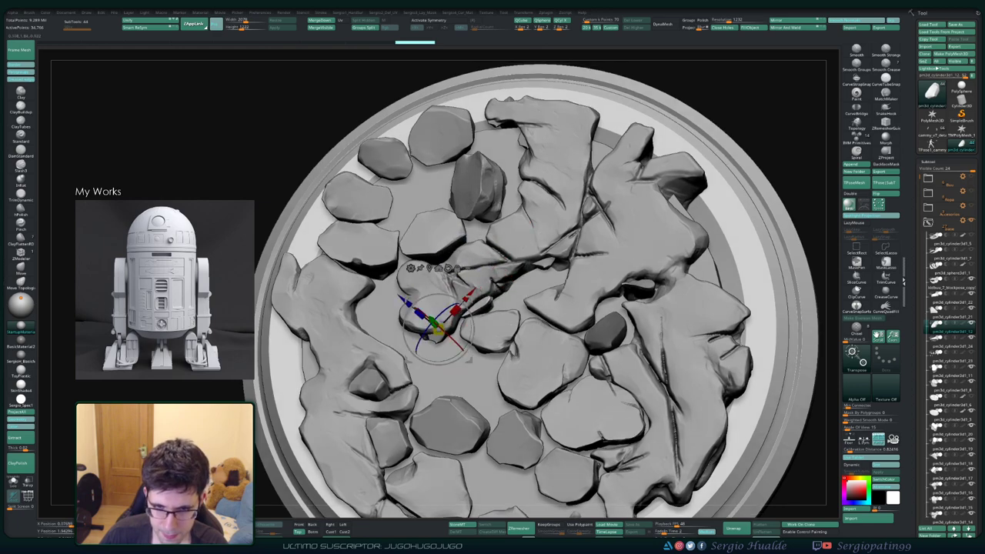
mouse_move(471, 357)
left_mouse_down()
mouse_move(431, 391)
mouse_move(454, 393)
mouse_move(454, 370)
mouse_move(428, 383)
mouse_move(454, 323)
left_mouse_up()
mouse_move(461, 385)
left_mouse_down("alt")
mouse_move(462, 308)
mouse_move(470, 331)
mouse_move(431, 378)
mouse_move(416, 339)
left_mouse_up("alt")
key("q")
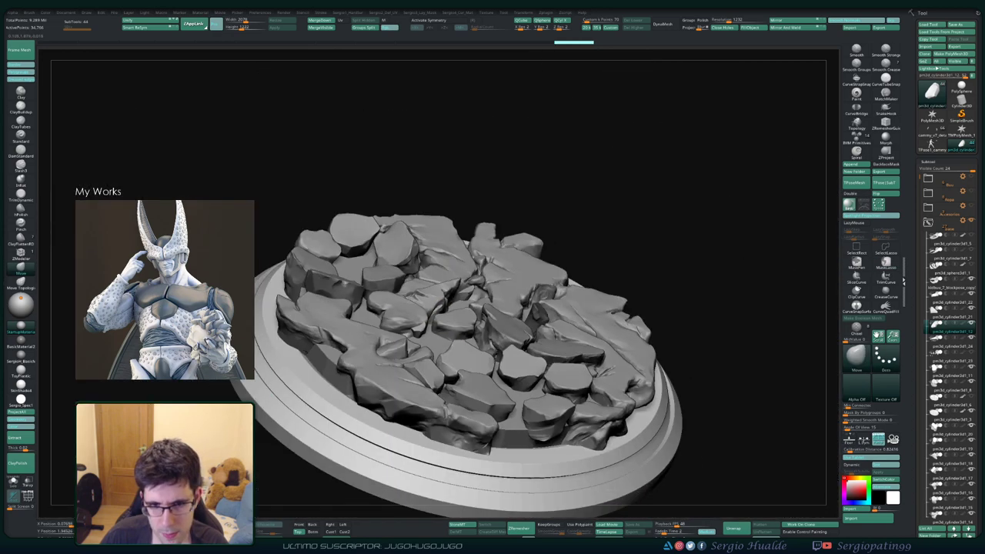
mouse_move(411, 377)
left_mouse_down()
mouse_move(519, 314)
mouse_move(585, 347)
left_mouse_up()
key("w")
mouse_move(416, 358)
left_mouse_down("alt")
mouse_move(355, 358)
mouse_move(431, 370)
left_mouse_up("alt")
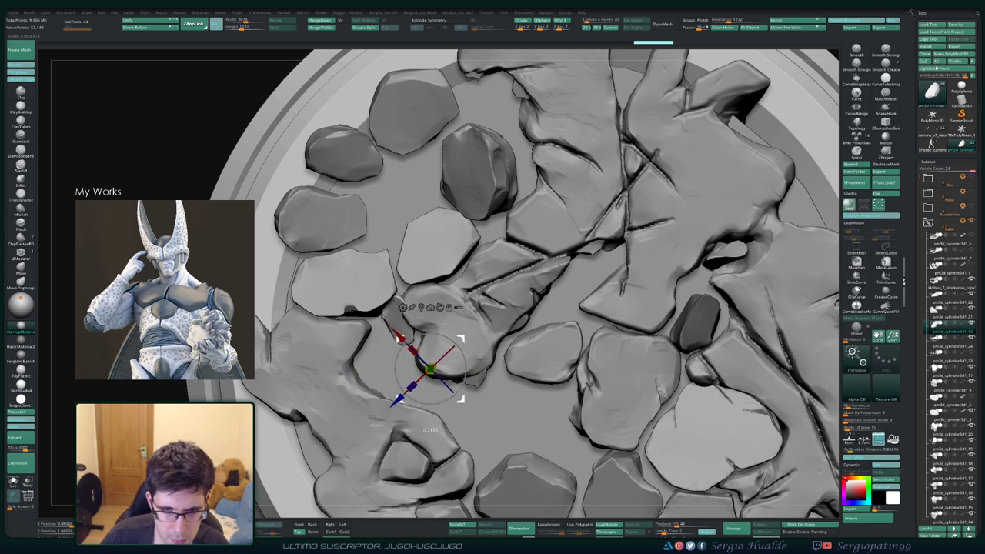
left_click_drag(585, 231, 585, 308)
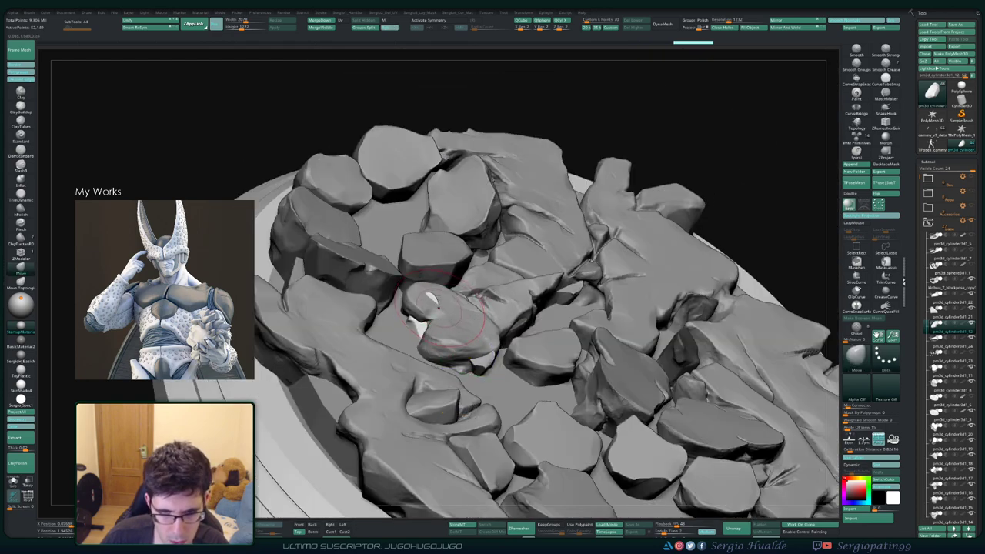
left_click_drag(428, 339, 427, 333)
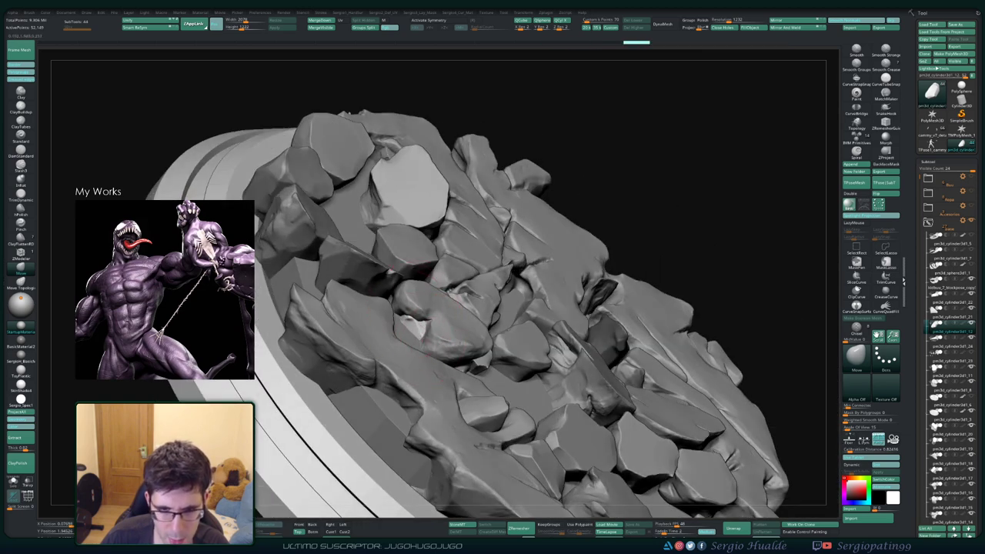
key("f")
mouse_move(688, 260)
left_mouse_down("shift")
mouse_move(688, 231)
mouse_move(688, 300)
mouse_move(670, 324)
mouse_move(677, 231)
mouse_move(678, 346)
left_mouse_up("shift")
- Select the rock pile subtool and orbit the plinth to inspect the stones
left_click(535, 346, "alt")
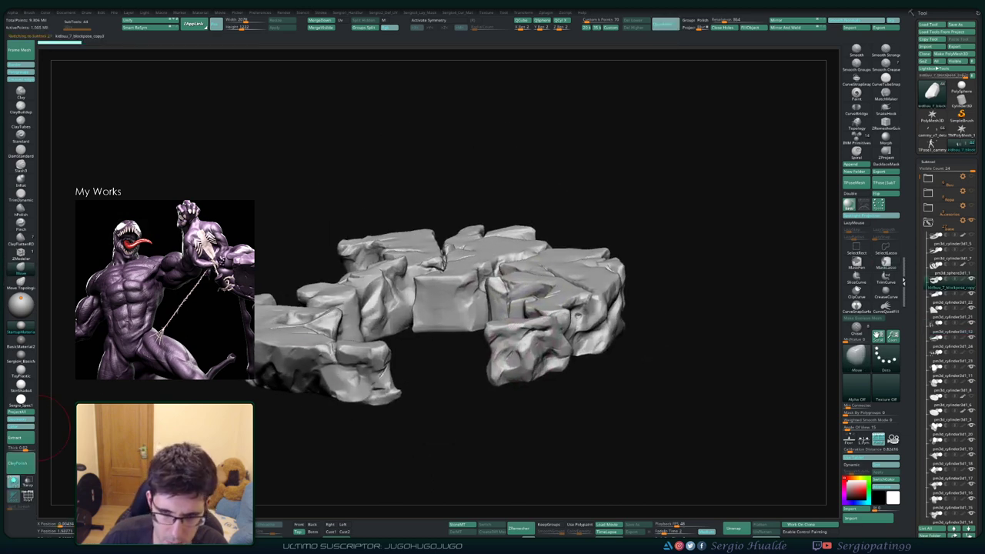
mouse_move(454, 408)
left_mouse_down()
mouse_move(434, 413)
mouse_move(462, 423)
mouse_move(446, 395)
left_mouse_up()
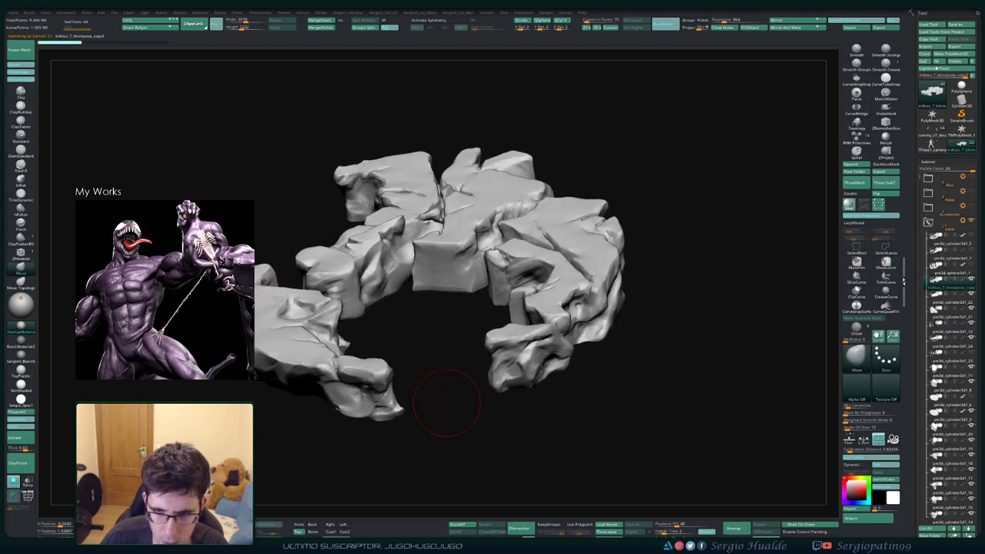
left_click_drag(455, 400, 470, 411)
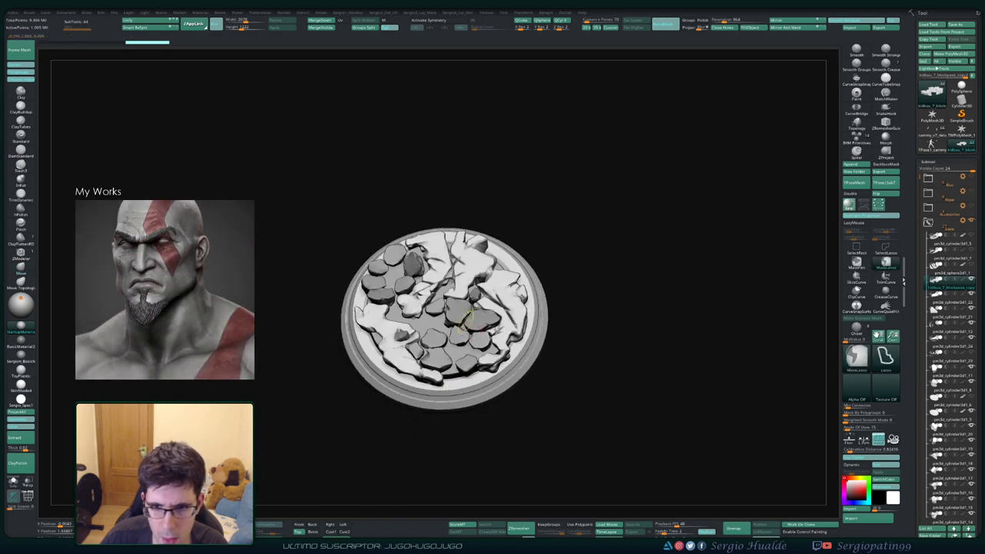
mouse_move(469, 319)
left_mouse_down()
mouse_move(484, 290)
mouse_move(474, 375)
left_mouse_up()
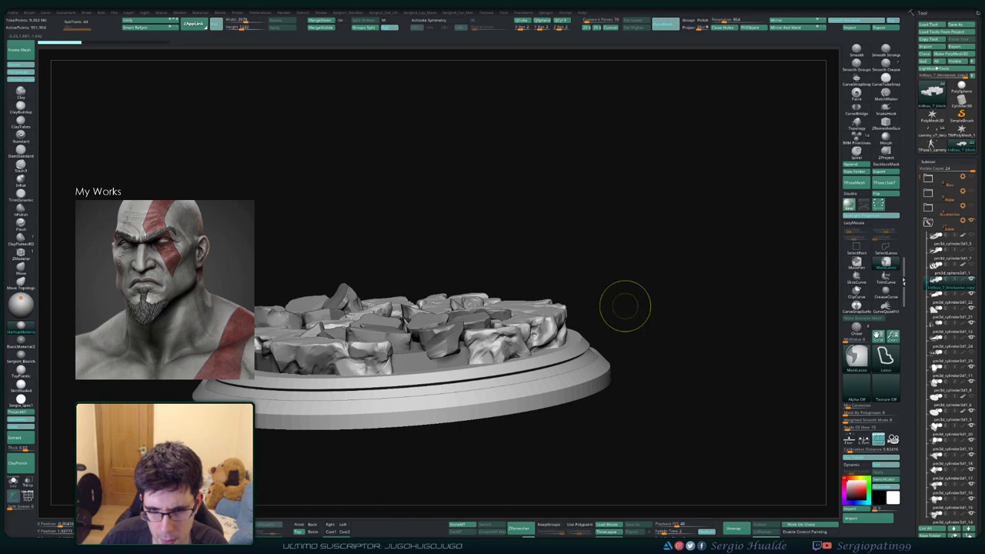
mouse_move(625, 306)
left_mouse_down()
mouse_move(543, 350)
mouse_move(524, 335)
left_mouse_up()
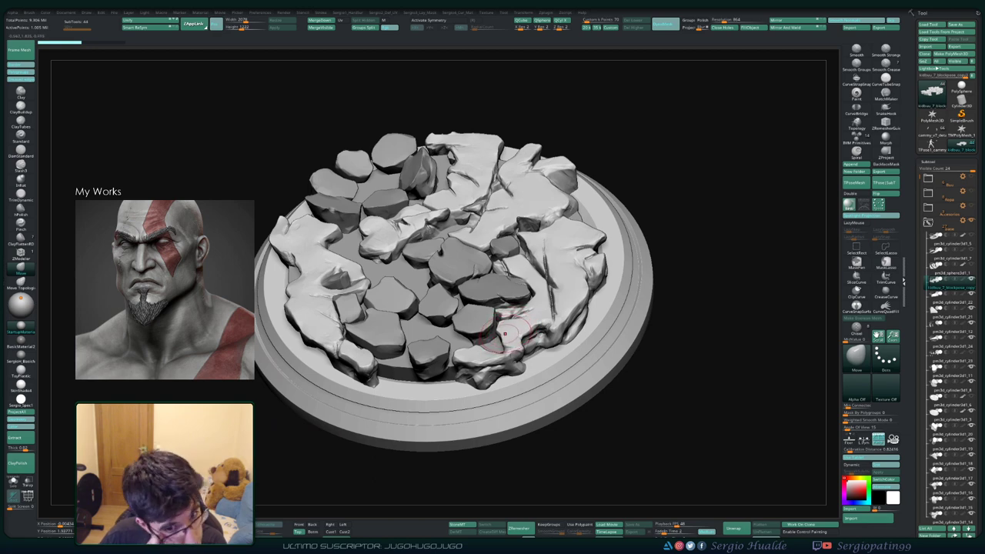
mouse_move(493, 315)
left_mouse_down()
mouse_move(508, 335)
mouse_move(500, 308)
left_mouse_up()
key("w")
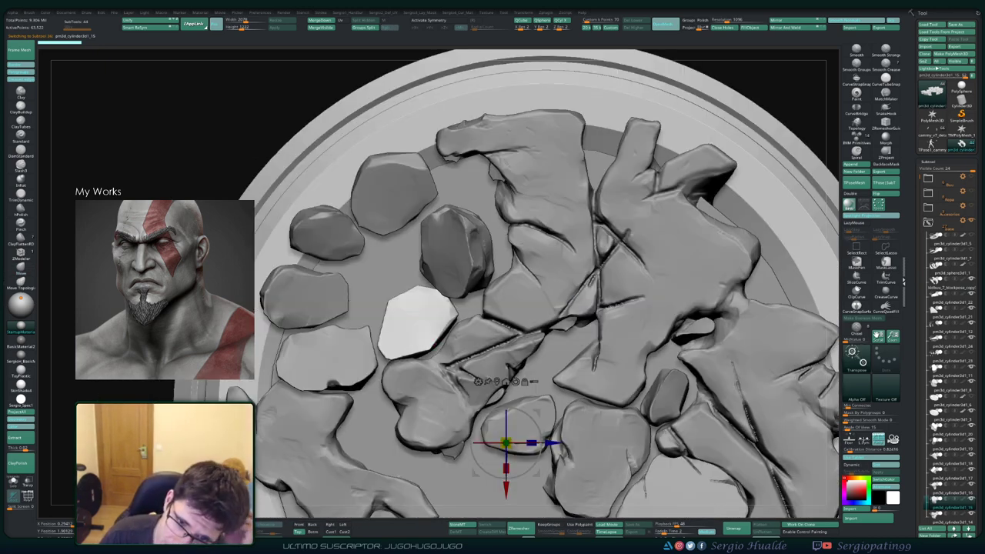
- Pick the white stone, then move the gizmo onto a neighbouring centre stone
left_click(423, 325)
mouse_move(423, 326)
left_mouse_down()
mouse_move(475, 240)
mouse_move(451, 329)
mouse_move(458, 332)
mouse_move(451, 324)
left_mouse_up()
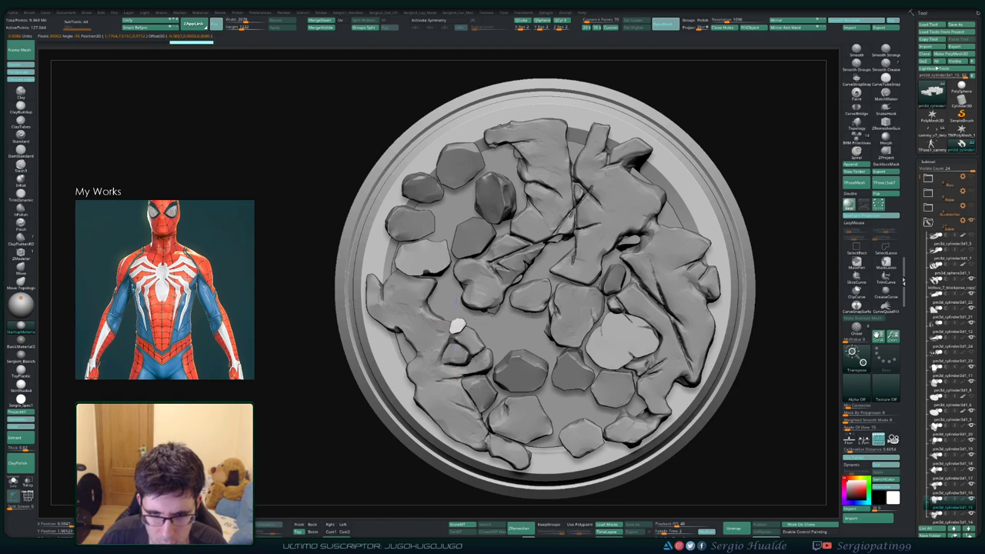
scroll(450, 324, "up", 5)
left_click(466, 329)
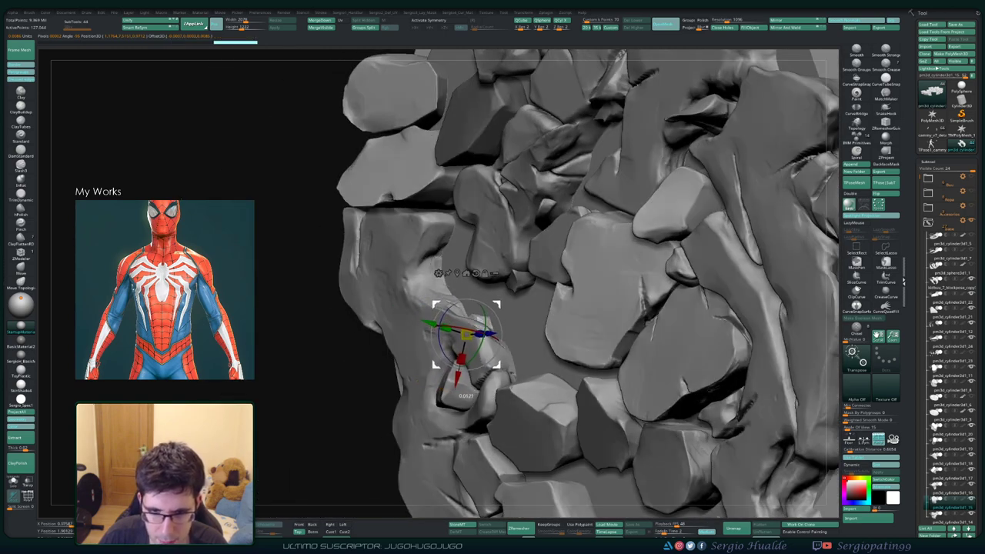
mouse_move(462, 389)
left_mouse_down()
mouse_move(493, 400)
mouse_move(431, 324)
mouse_move(477, 362)
left_mouse_up()
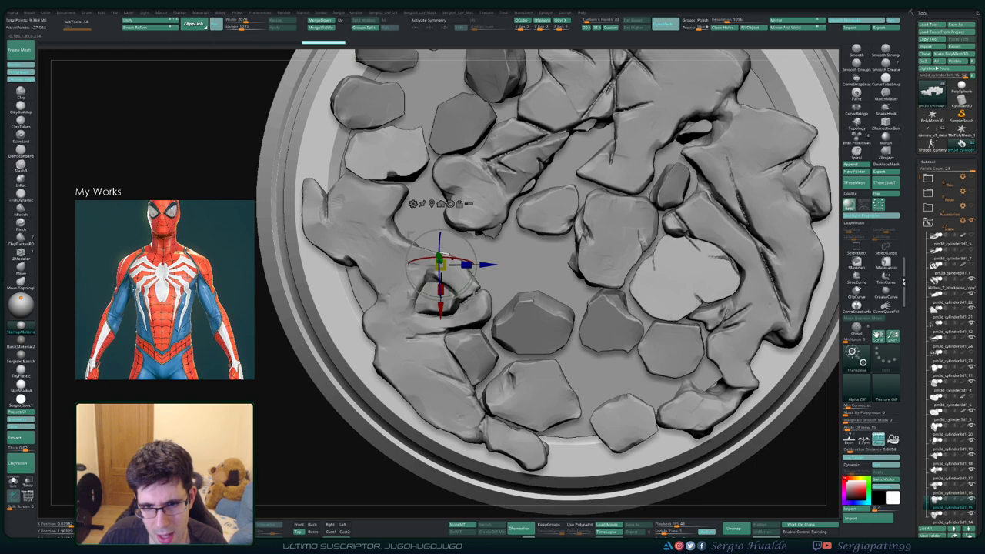
left_click_drag(469, 231, 471, 229)
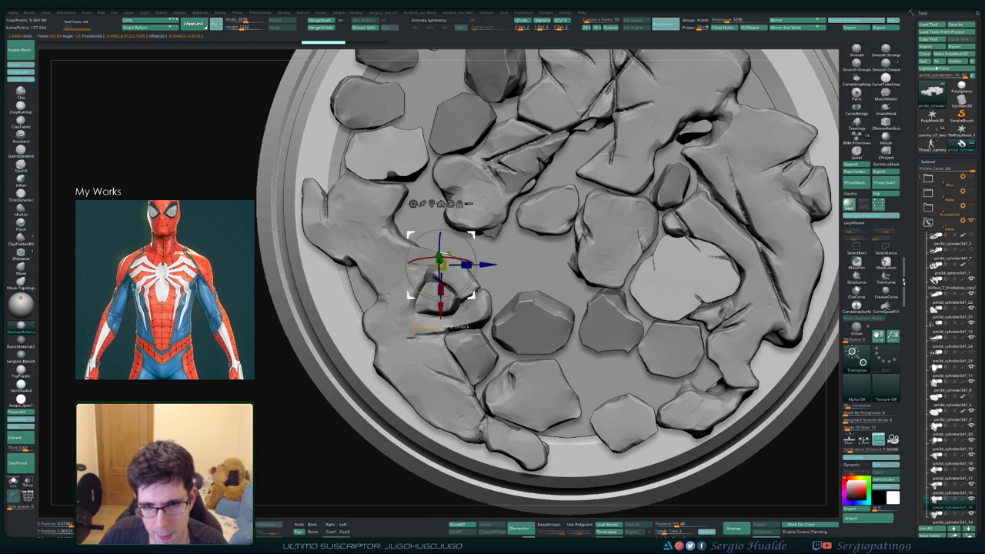
- Nudge the stone right of centre to close the gap with its neighbours
mouse_move(441, 262)
left_mouse_down()
mouse_move(493, 264)
mouse_move(616, 318)
mouse_move(655, 297)
mouse_move(647, 296)
left_mouse_up()
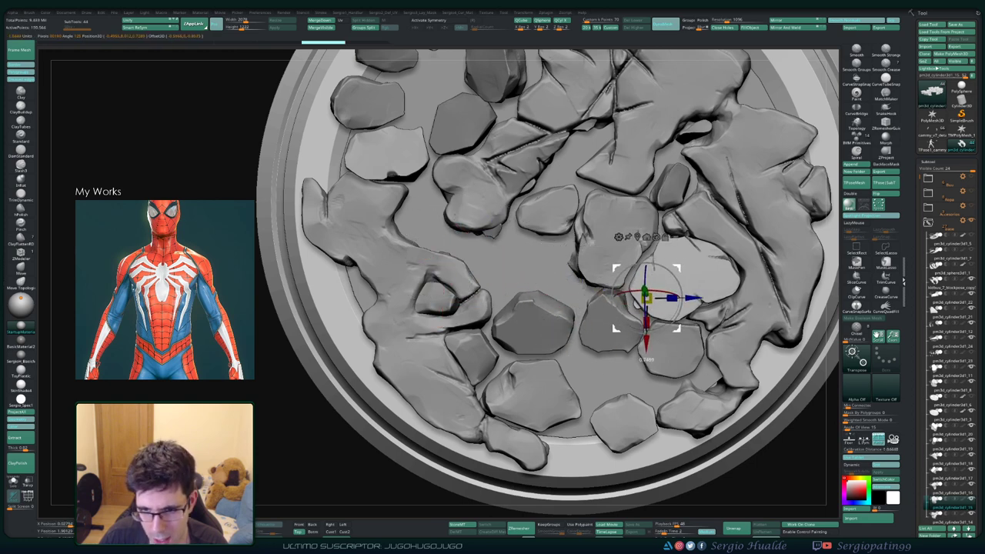
left_click_drag(770, 485, 770, 454)
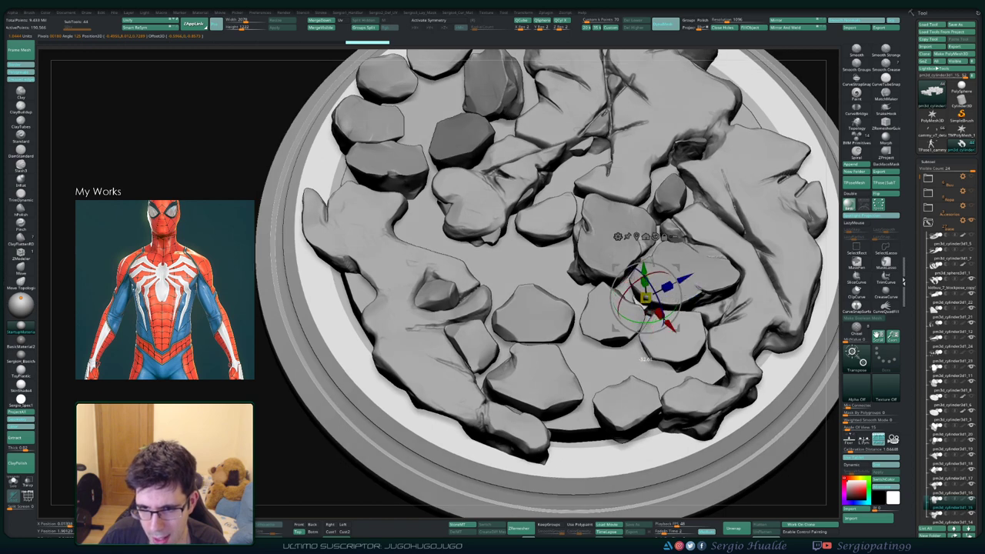
left_click_drag(645, 297, 637, 286)
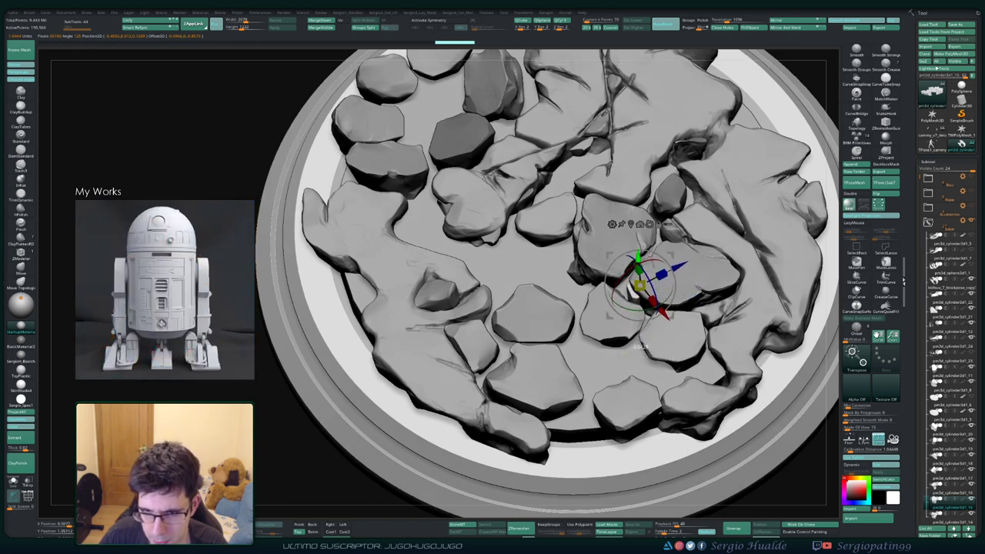
left_click_drag(801, 493, 770, 485)
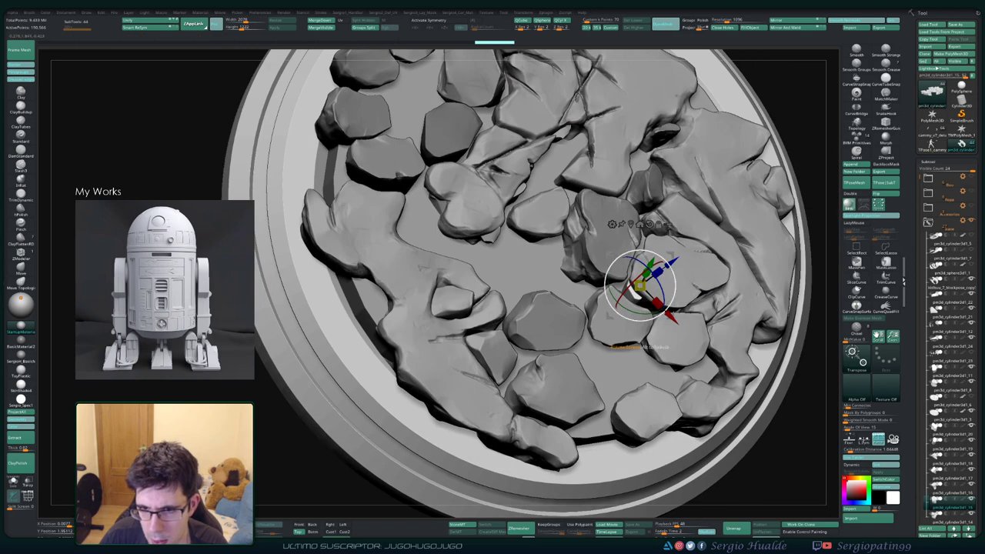
left_click_drag(639, 289, 635, 292)
key("q")
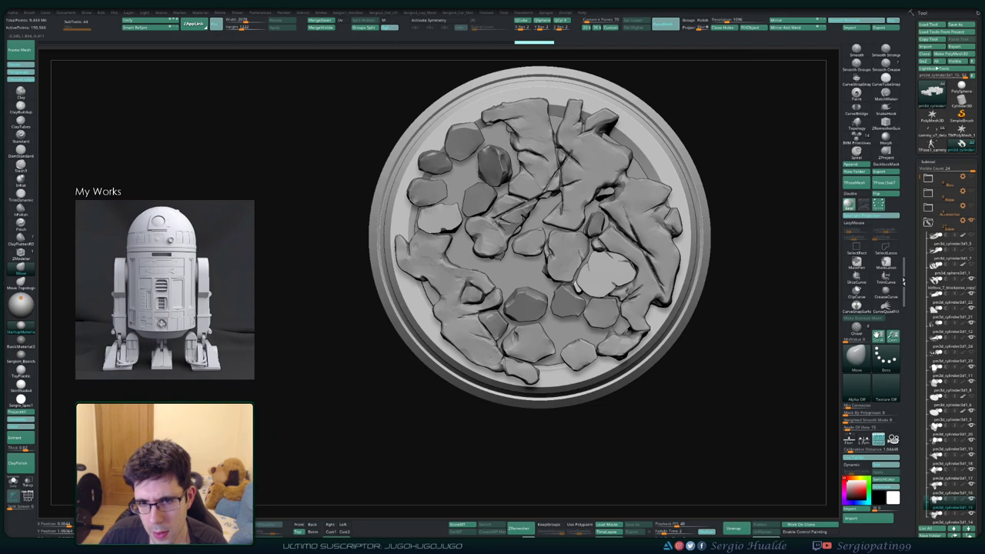
mouse_move(604, 231)
left_mouse_down()
mouse_move(605, 312)
mouse_move(568, 235)
mouse_move(585, 297)
mouse_move(601, 247)
left_mouse_up()
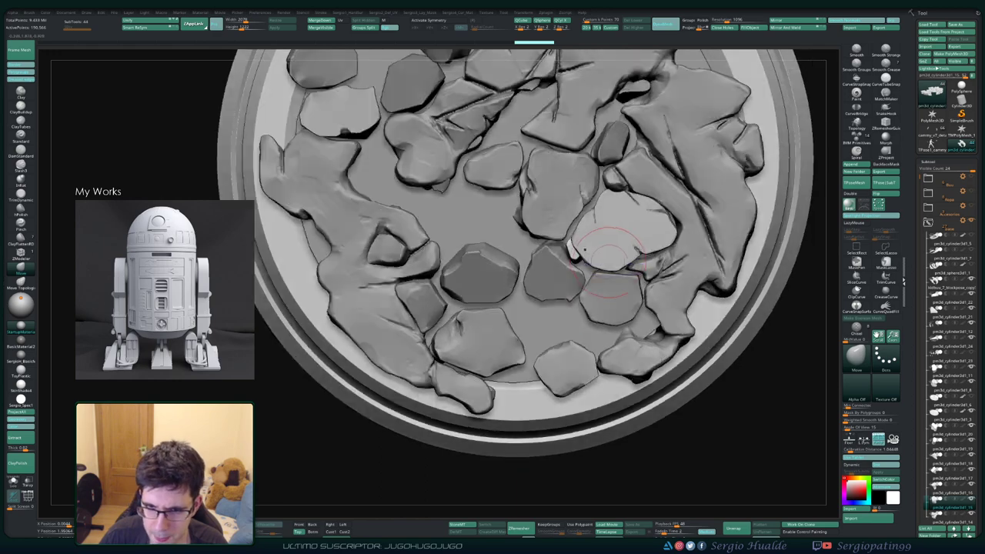
- Select a stone on the lower front edge and shift it slightly right and down
key("w")
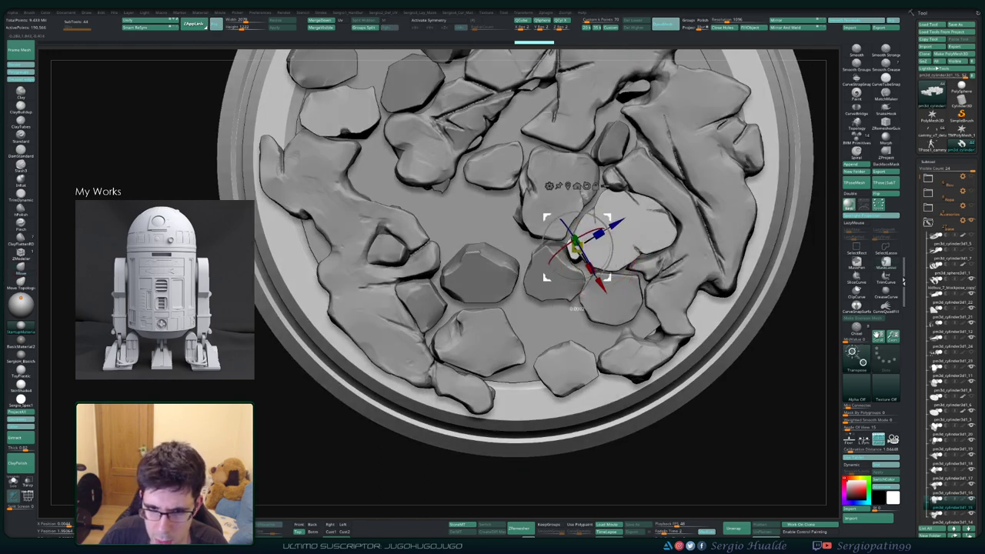
left_click(512, 333, "alt")
left_click_drag(585, 308, 631, 262)
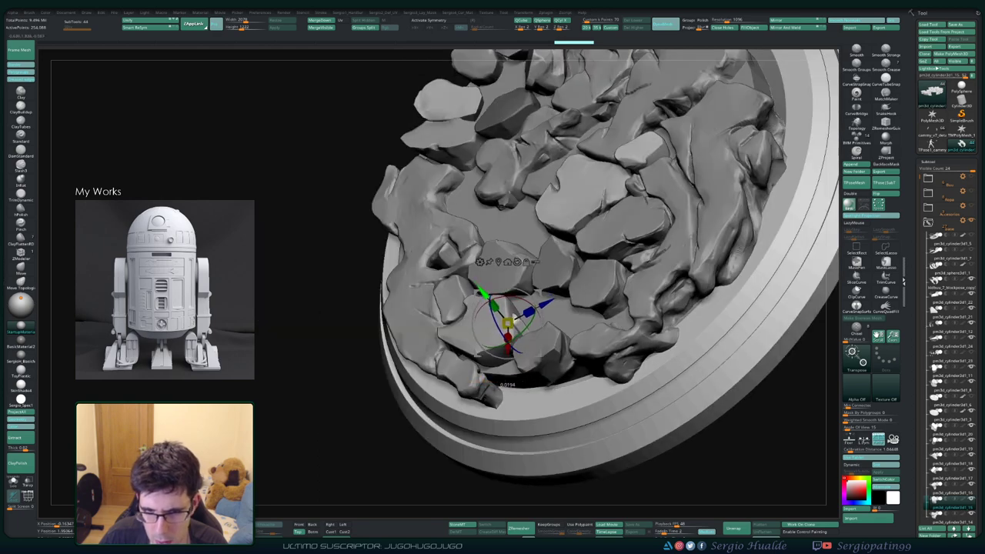
left_click_drag(483, 381, 565, 400)
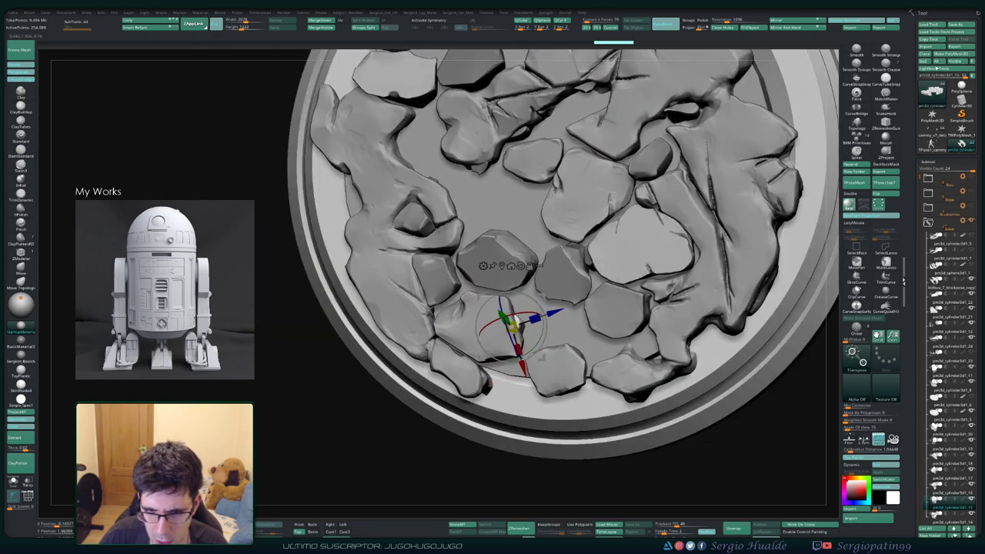
left_click_drag(566, 339, 571, 343)
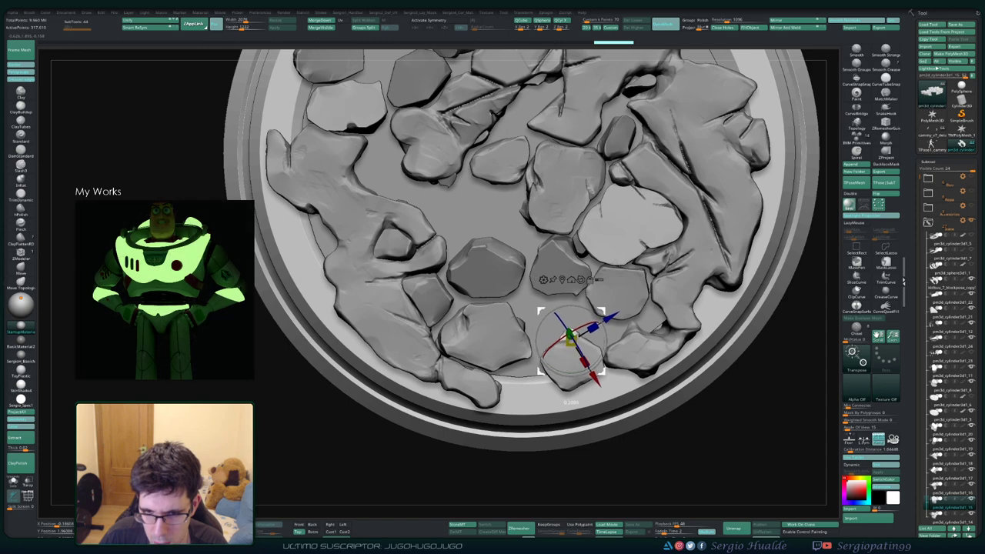
- Nudge the stone slightly further right and check its seat along the bottom rim
left_click_drag(566, 397, 593, 401)
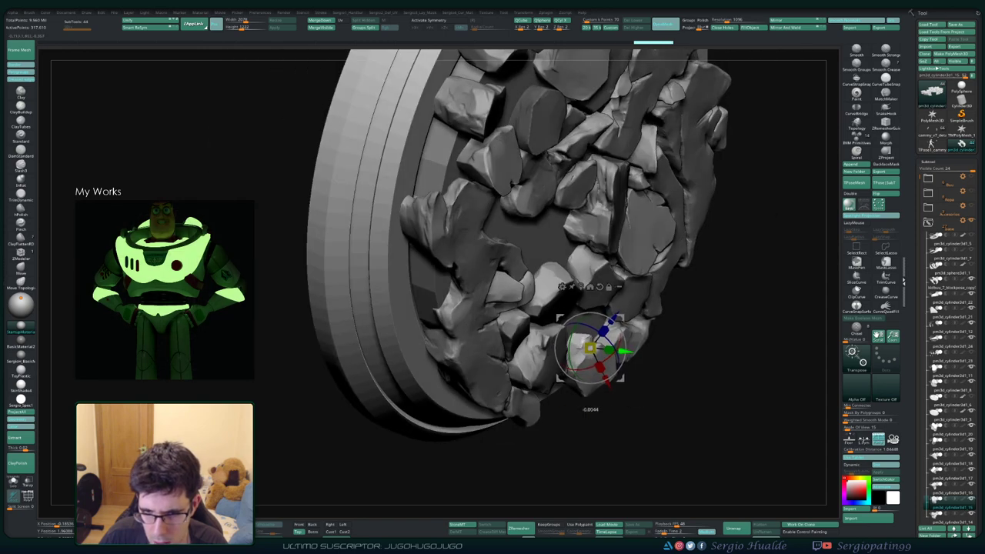
left_click_drag(589, 348, 592, 349)
left_click_drag(593, 401, 566, 412)
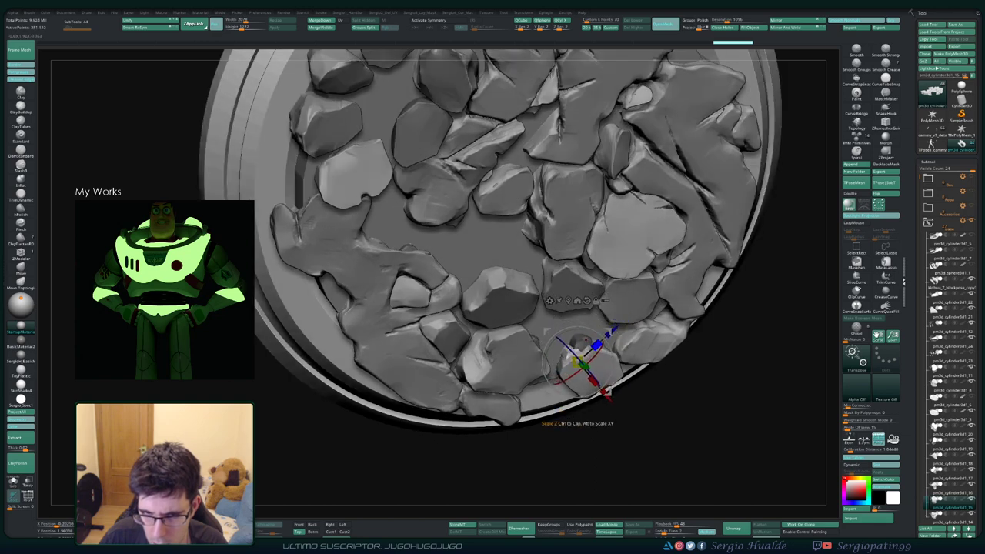
left_click_drag(606, 394, 608, 400)
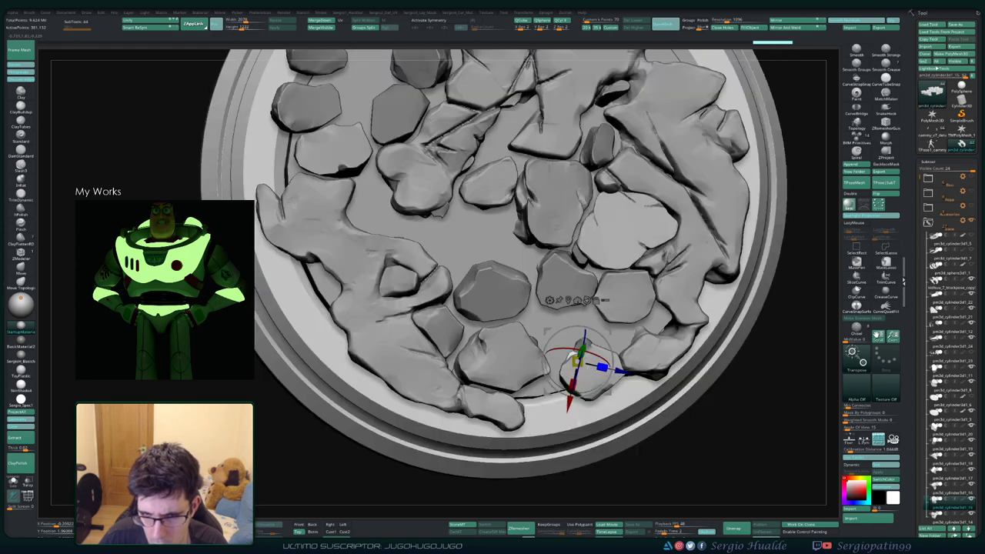
mouse_move(576, 422)
left_mouse_down("alt")
mouse_move(585, 462)
mouse_move(477, 447)
mouse_move(528, 341)
mouse_move(539, 292)
left_mouse_up("alt")
key("w")
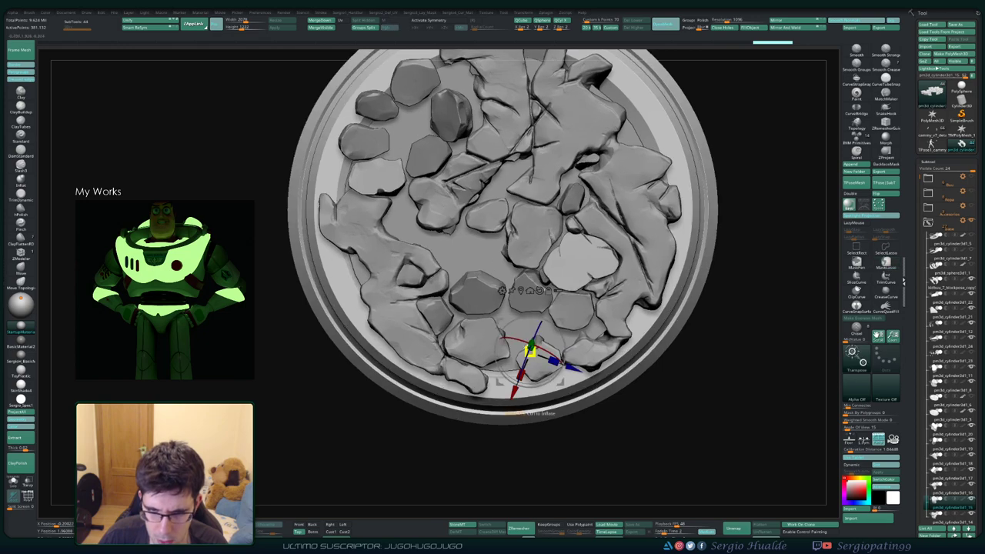
mouse_move(538, 431)
left_mouse_down()
mouse_move(531, 338)
mouse_move(525, 401)
left_mouse_up()
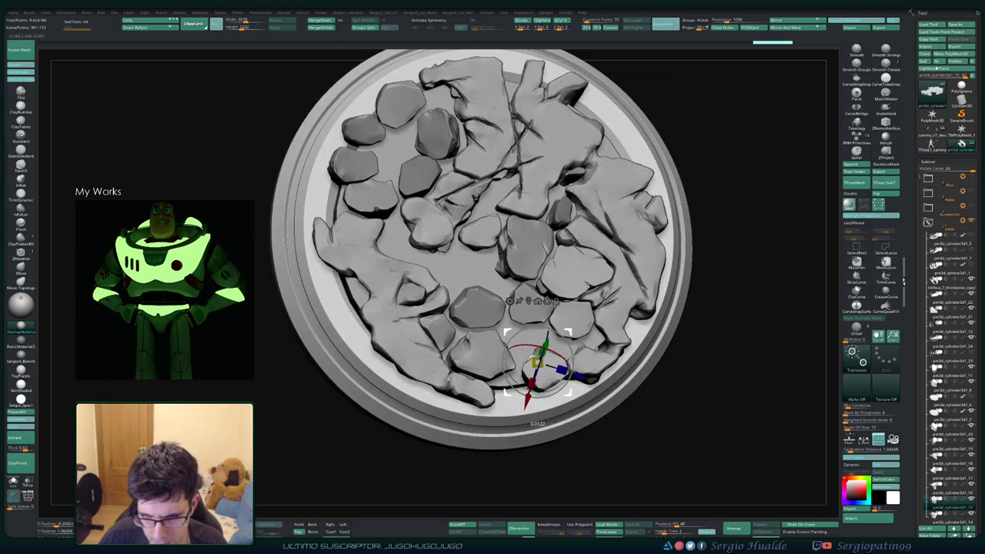
left_click_drag(570, 451, 531, 493)
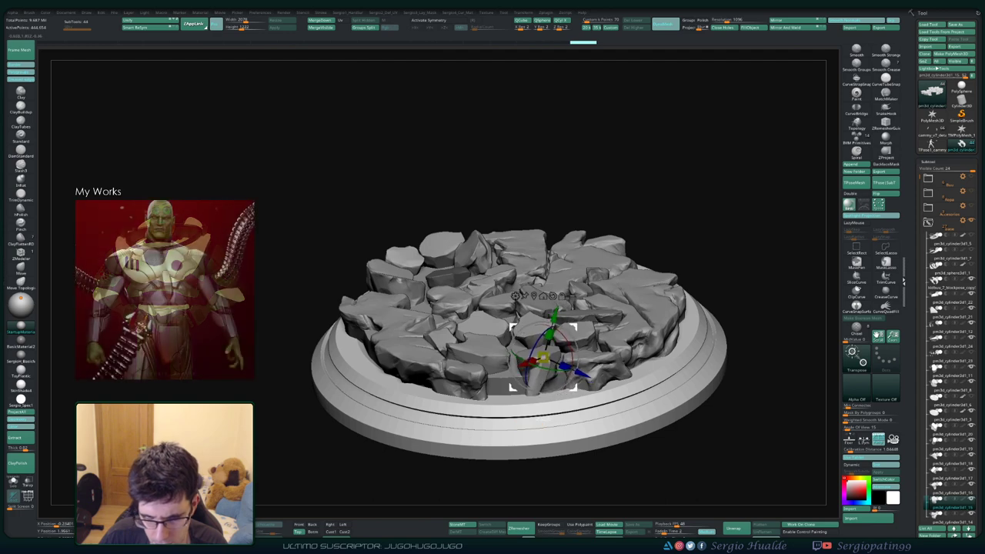
- Review the stone layout around the plinth and select the stone near the front
scroll(517, 331, "up", 5)
left_click_drag(513, 316, 539, 369)
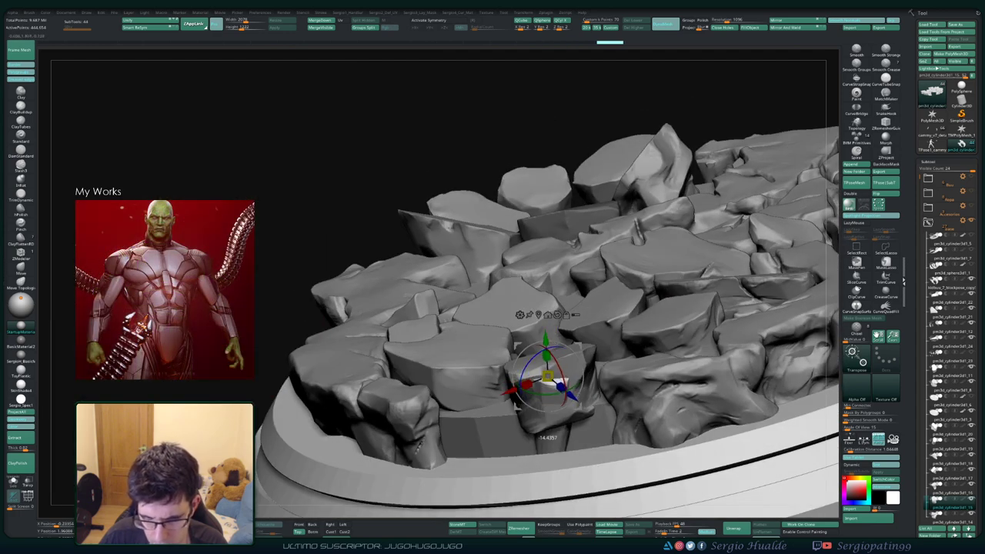
left_click_drag(432, 462, 538, 454)
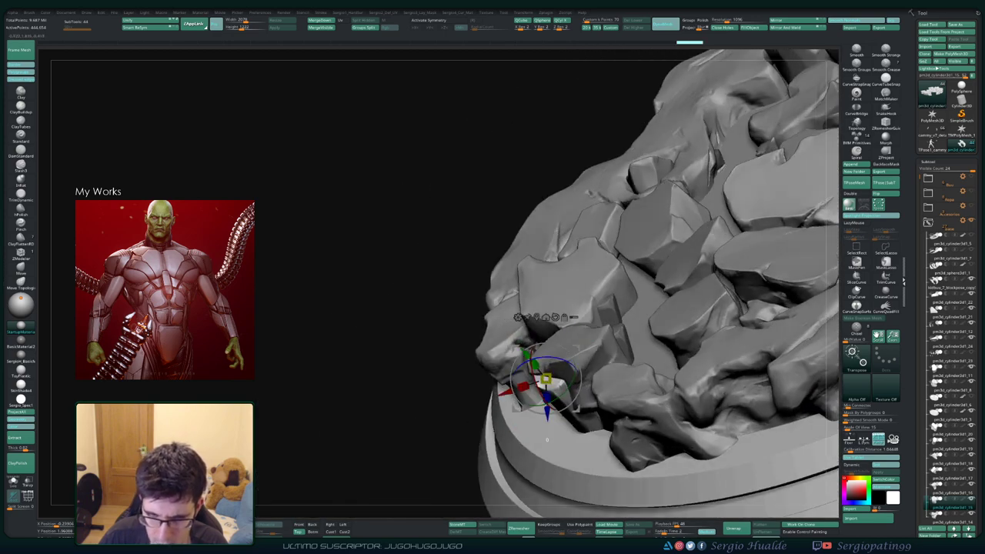
left_click_drag(431, 462, 462, 346)
scroll(523, 347, "down", 4)
mouse_move(554, 435)
left_mouse_down()
mouse_move(573, 434)
mouse_move(538, 431)
mouse_move(585, 416)
mouse_move(566, 355)
left_mouse_up()
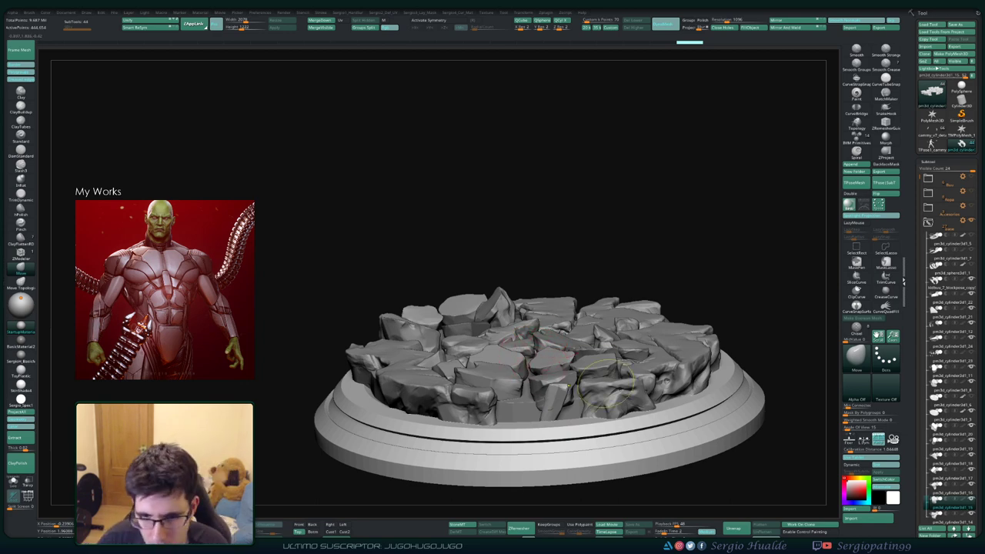
mouse_move(608, 386)
left_mouse_down("alt")
mouse_move(585, 362)
mouse_move(570, 431)
mouse_move(554, 370)
mouse_move(601, 347)
mouse_move(615, 318)
mouse_move(639, 339)
mouse_move(616, 293)
mouse_move(585, 346)
mouse_move(554, 300)
left_mouse_up("alt")
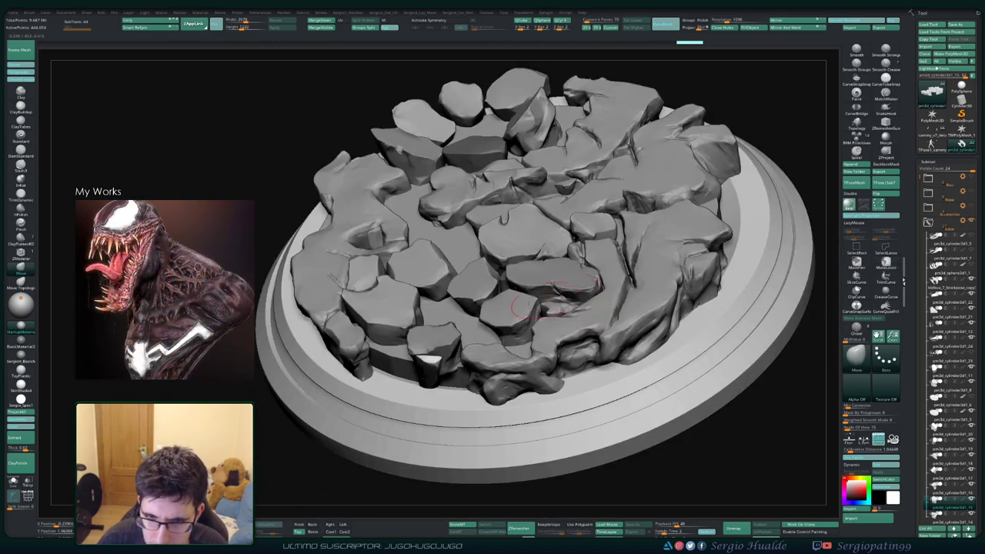
left_click(520, 317, "alt")
left_click_drag(770, 432, 769, 307)
- Use the Transpose gizmo to shift the lower-right rock down and to the right, then along its horizontal axis
key("w")
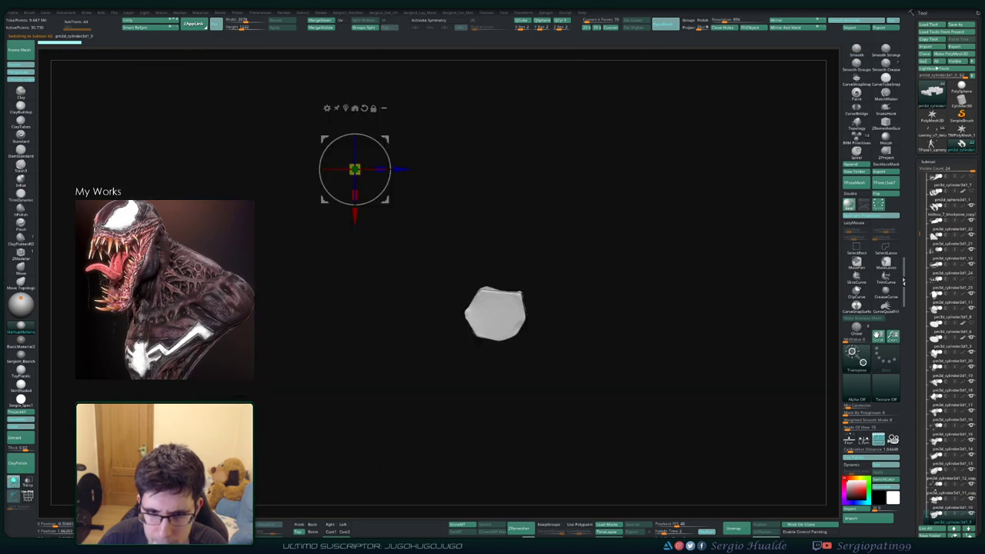
left_click(504, 316, "alt")
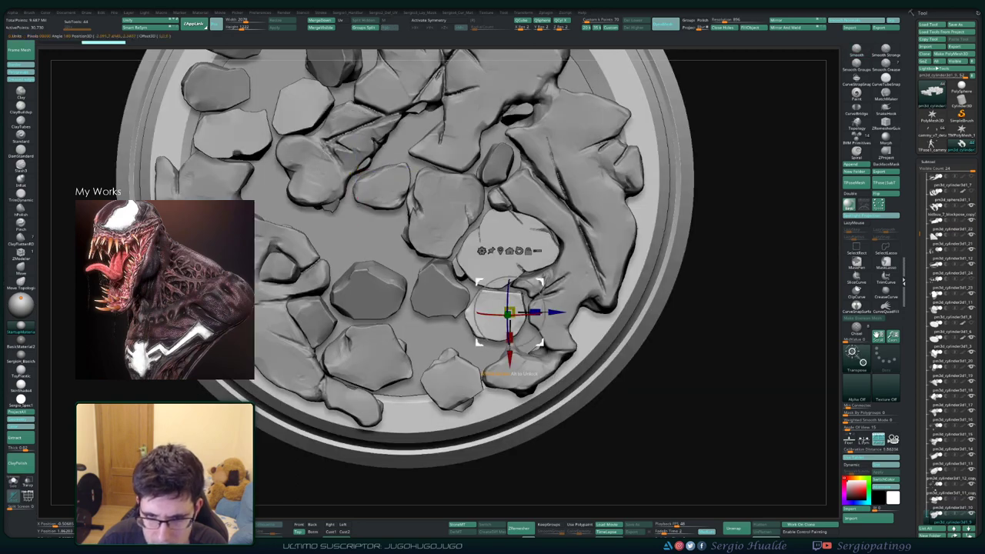
left_click_drag(510, 311, 568, 354)
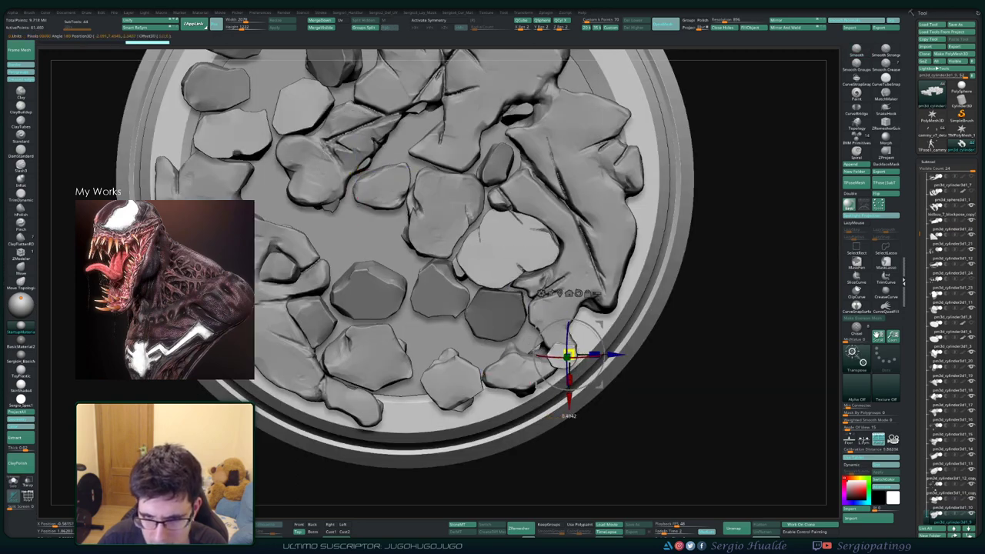
left_click_drag(770, 231, 770, 384)
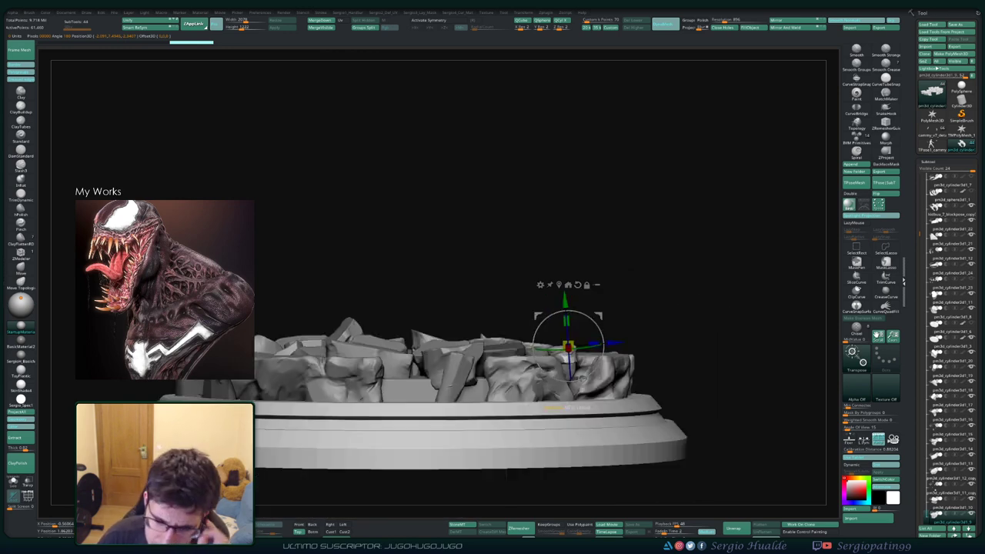
left_click_drag(770, 323, 770, 231)
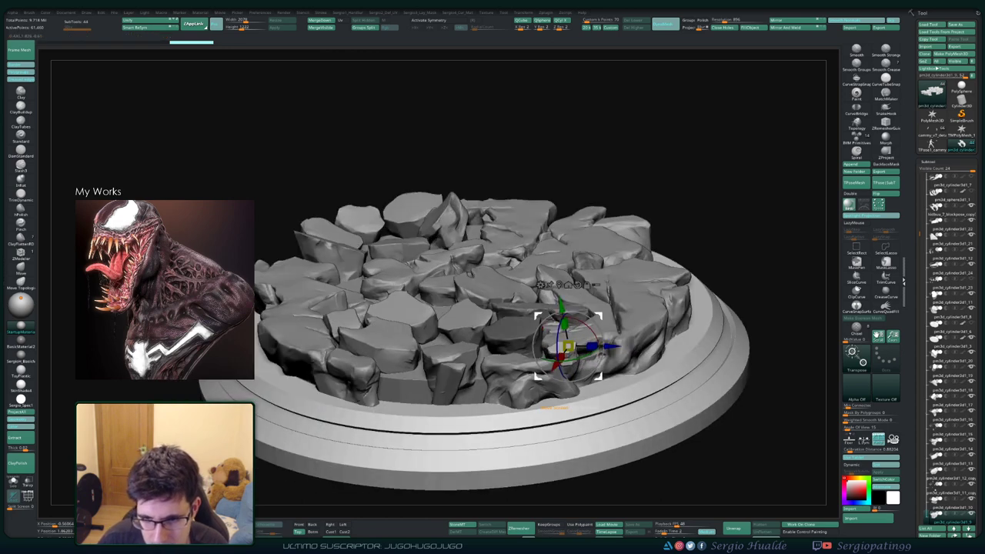
scroll(537, 383, "up", 3)
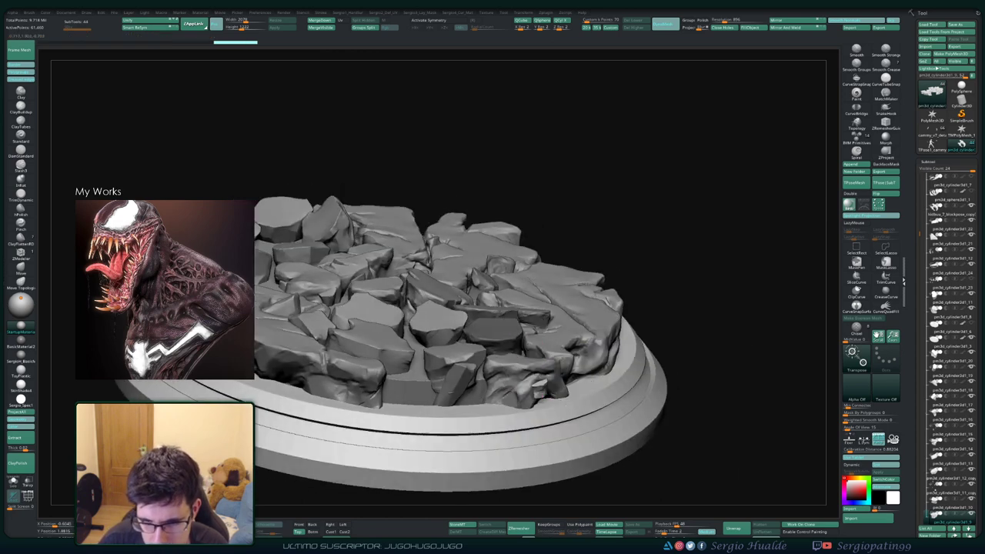
scroll(537, 383, "up", 3)
left_click_drag(536, 400, 536, 412)
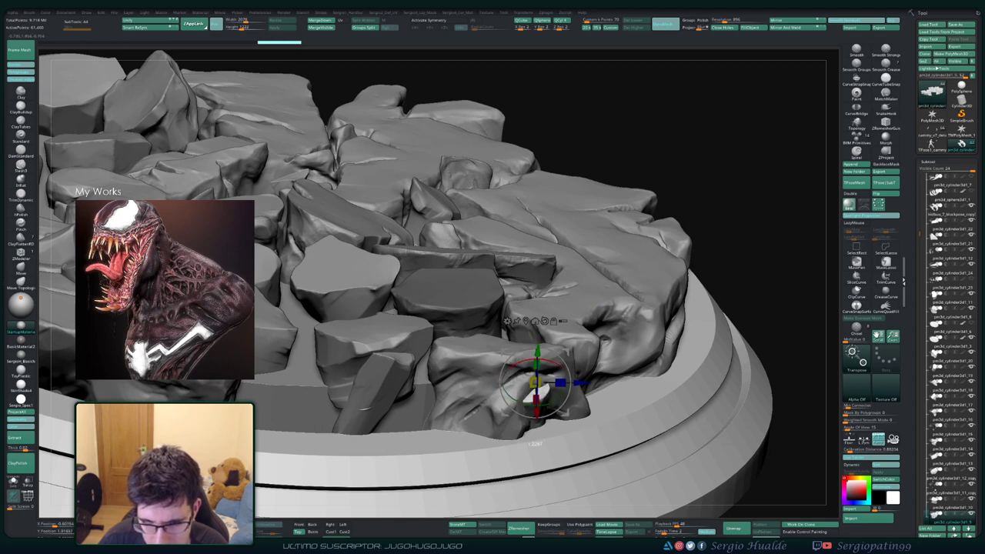
mouse_move(536, 396)
right_mouse_down()
mouse_move(559, 387)
mouse_move(523, 377)
mouse_move(435, 397)
mouse_move(479, 397)
right_mouse_up()
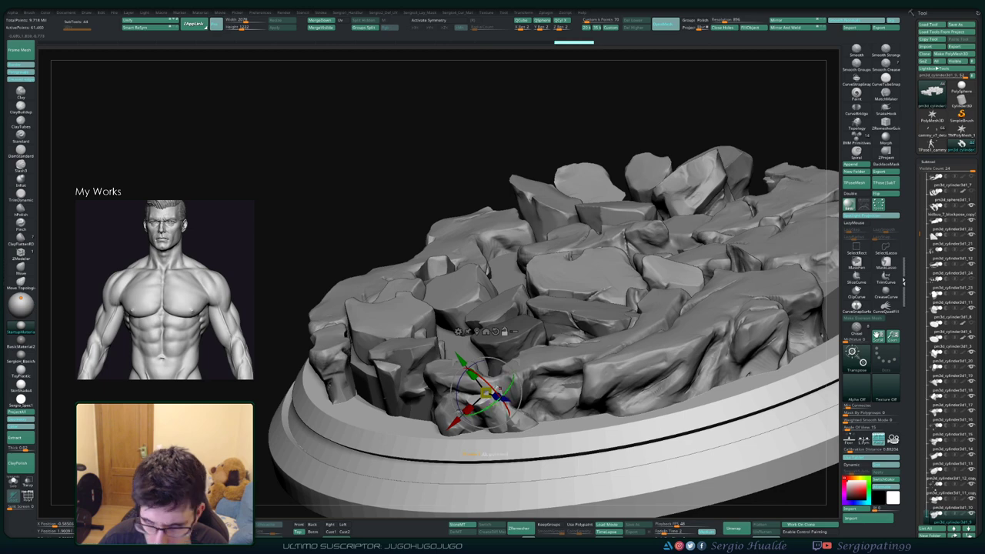
mouse_move(485, 394)
right_mouse_down()
mouse_move(406, 407)
mouse_move(374, 451)
right_mouse_up()
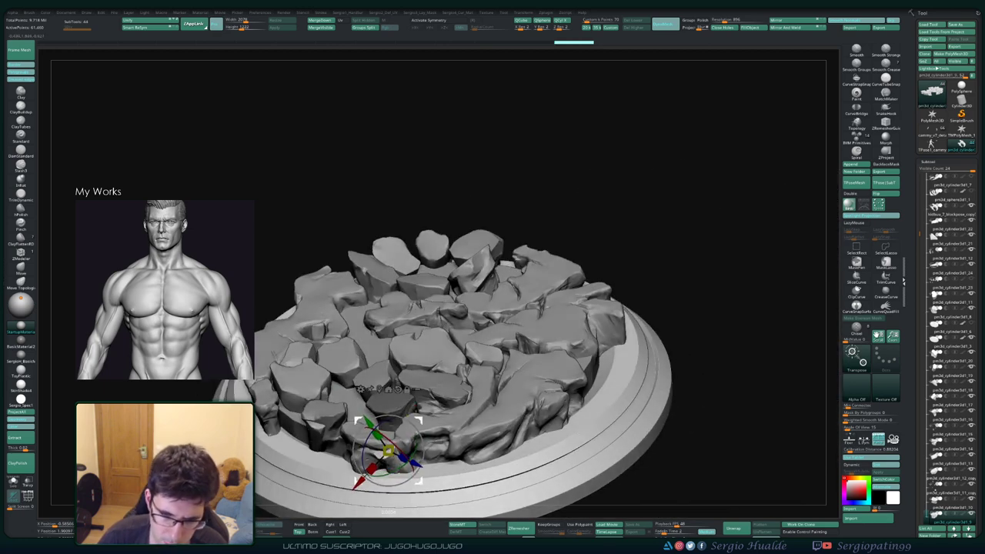
left_click_drag(389, 450, 489, 443)
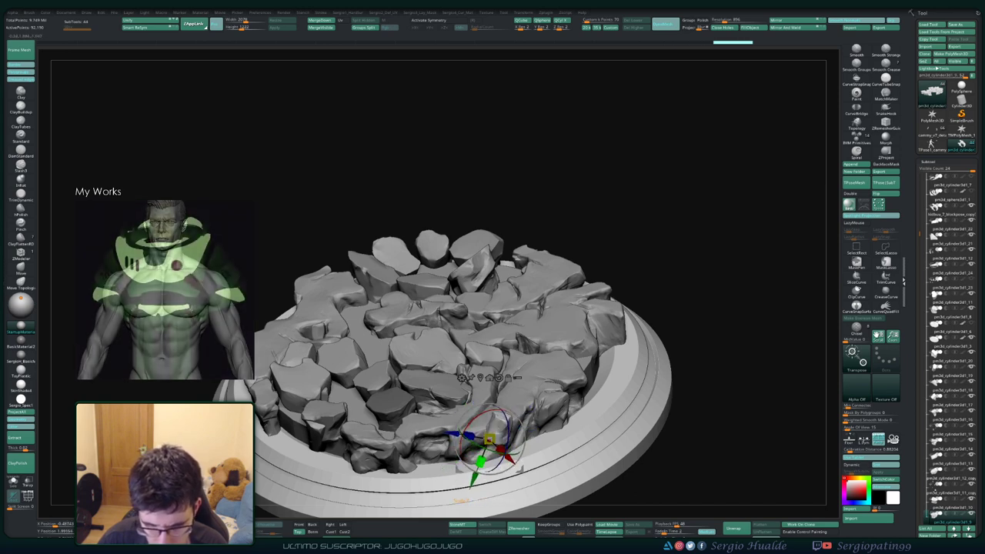
left_click_drag(489, 440, 478, 471)
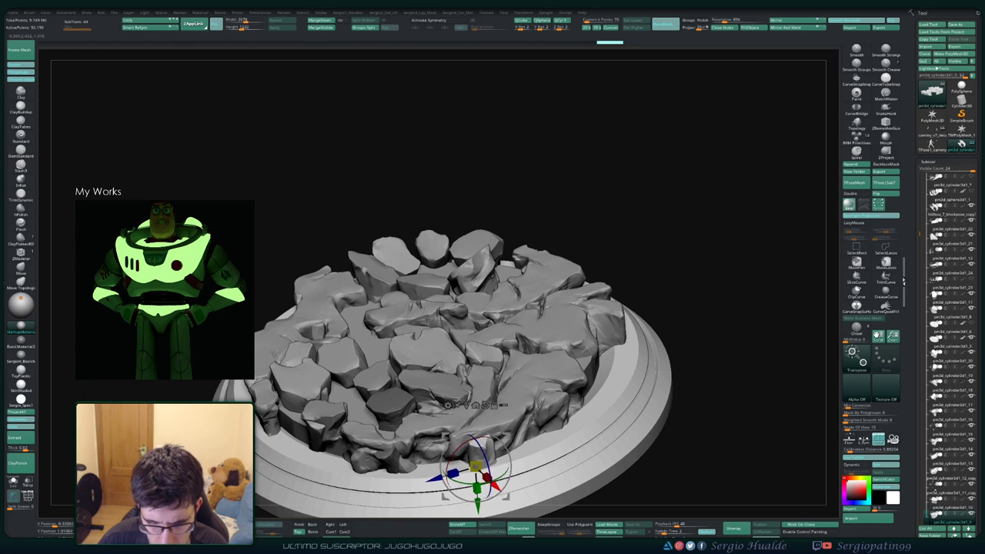
mouse_move(470, 451)
left_mouse_down()
mouse_move(419, 454)
mouse_move(408, 493)
mouse_move(397, 497)
mouse_move(400, 485)
left_mouse_up()
left_click(477, 450)
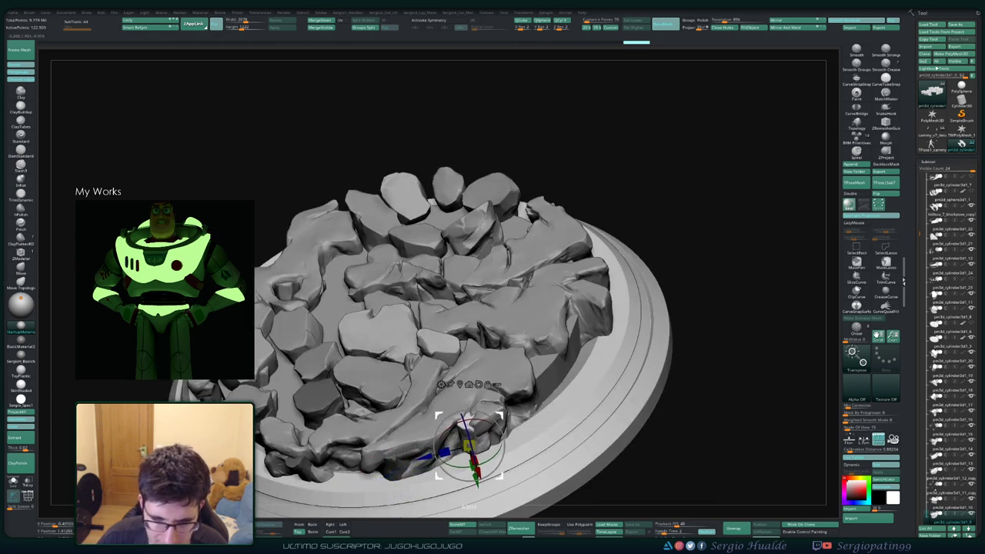
left_click_drag(471, 422, 481, 447)
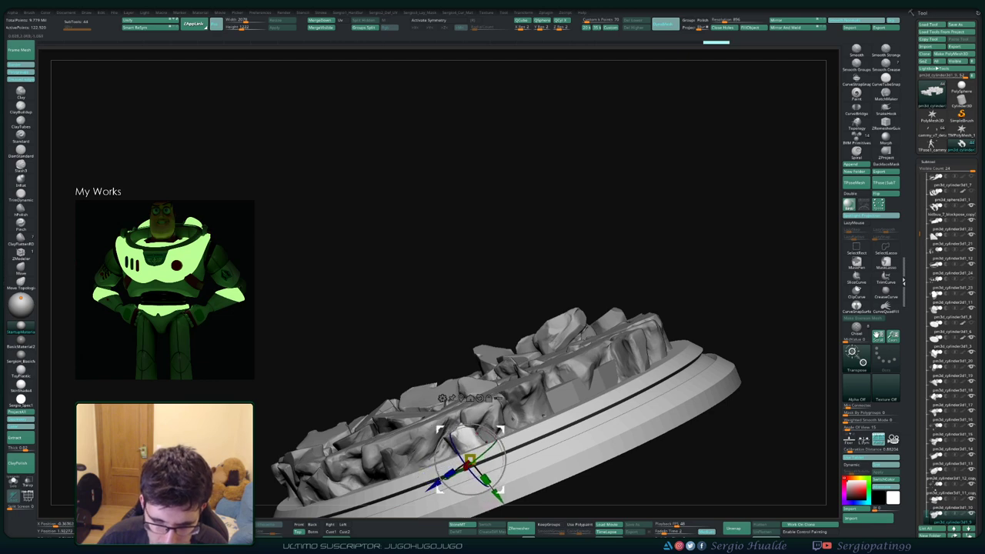
mouse_move(499, 494)
left_mouse_down()
mouse_move(431, 492)
mouse_move(366, 469)
left_mouse_up()
left_click(460, 404)
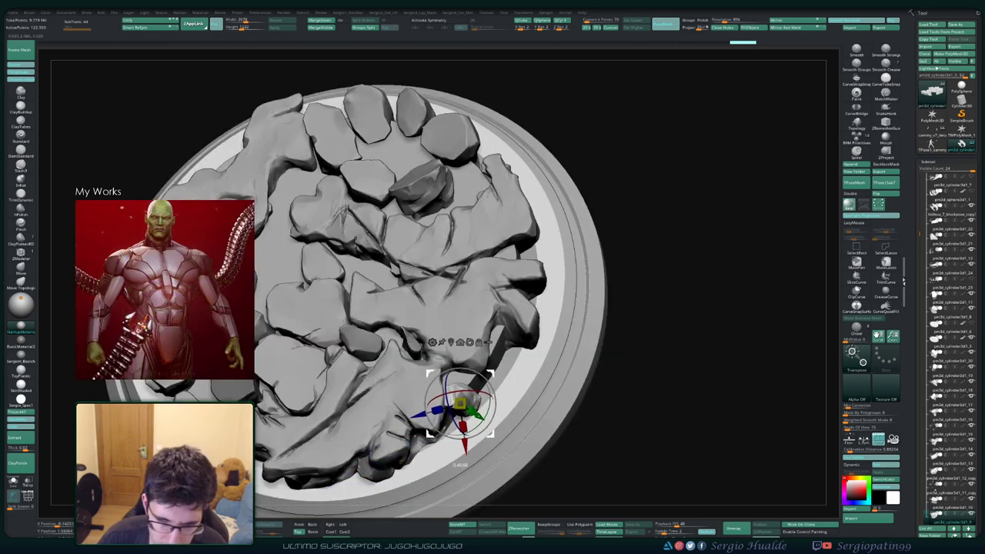
left_click_drag(459, 402, 449, 396)
mouse_move(451, 460)
left_mouse_down()
mouse_move(446, 431)
mouse_move(443, 481)
left_mouse_up()
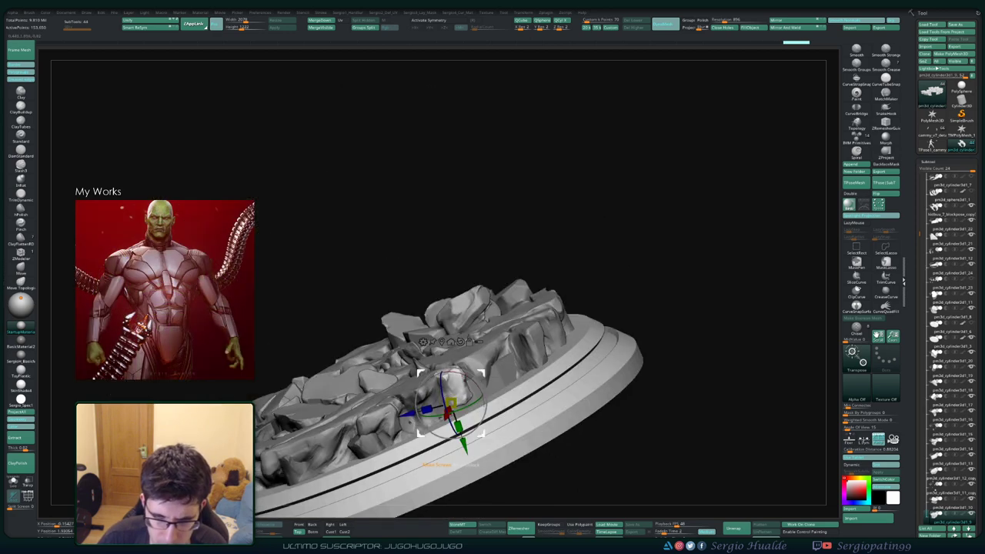
mouse_move(473, 451)
left_mouse_down()
mouse_move(440, 492)
mouse_move(425, 545)
mouse_move(462, 532)
mouse_move(477, 485)
left_mouse_up()
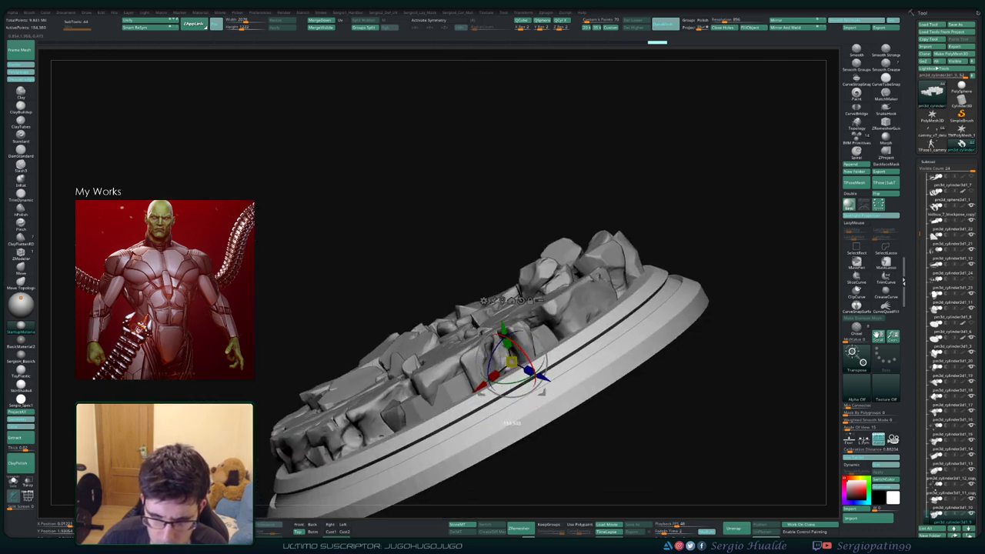
left_click_drag(492, 396, 508, 419)
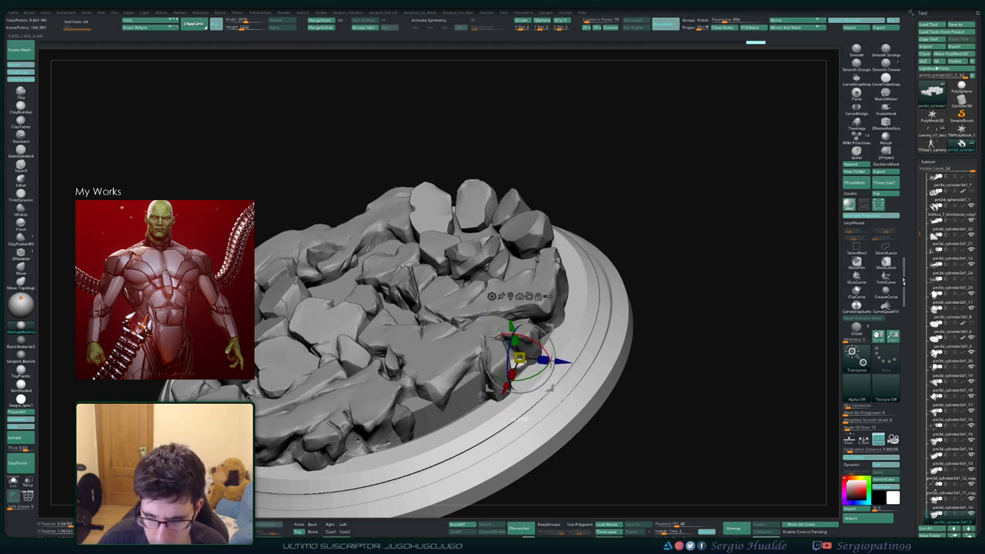
left_click_drag(550, 389, 524, 412)
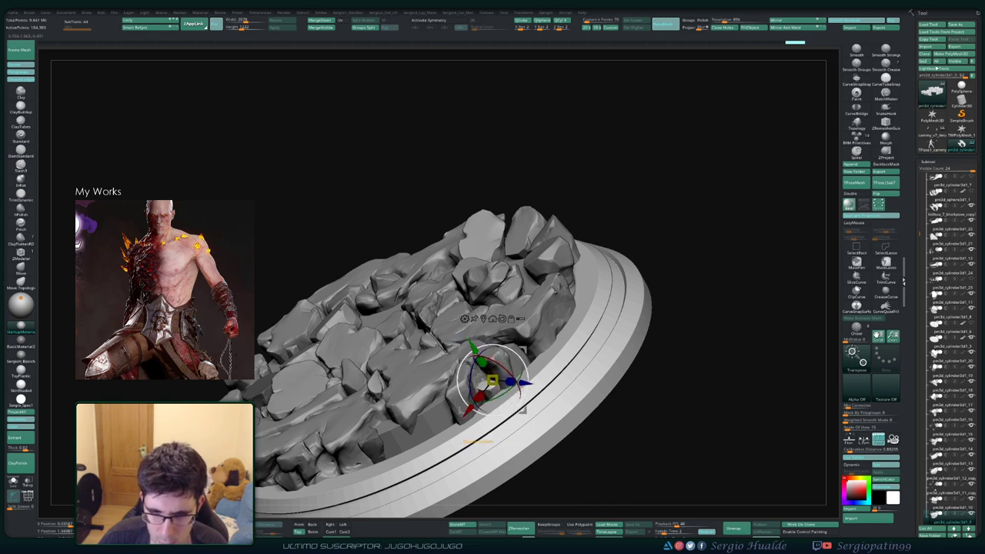
mouse_move(524, 412)
left_mouse_down()
mouse_move(462, 443)
mouse_move(462, 431)
left_mouse_up()
mouse_move(512, 459)
left_mouse_down()
mouse_move(512, 404)
mouse_move(518, 431)
left_mouse_up()
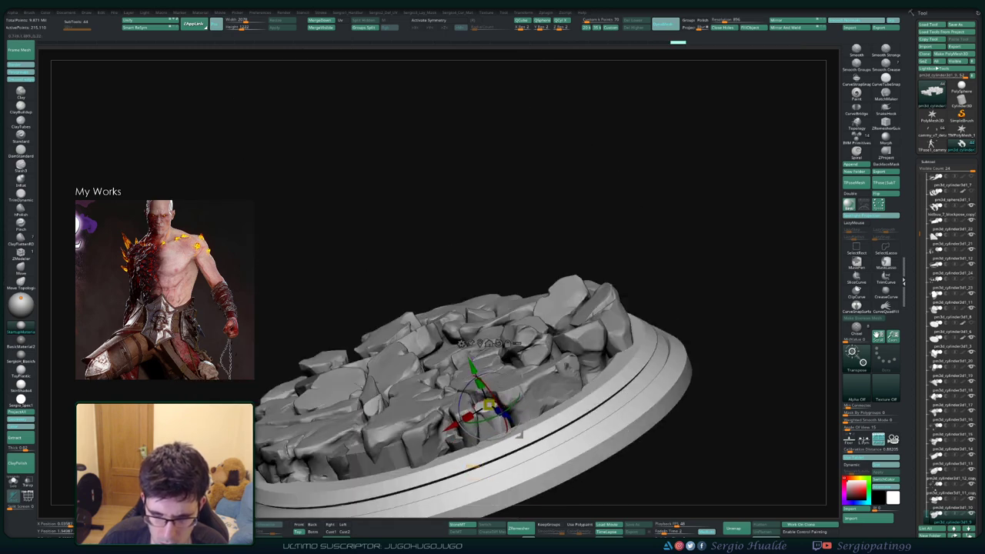
mouse_move(518, 432)
left_mouse_down()
mouse_move(531, 462)
mouse_move(533, 433)
left_mouse_up()
mouse_move(520, 344)
left_mouse_down()
mouse_move(478, 483)
mouse_move(451, 462)
mouse_move(501, 308)
mouse_move(419, 354)
left_mouse_up()
left_click_drag(422, 412, 405, 407)
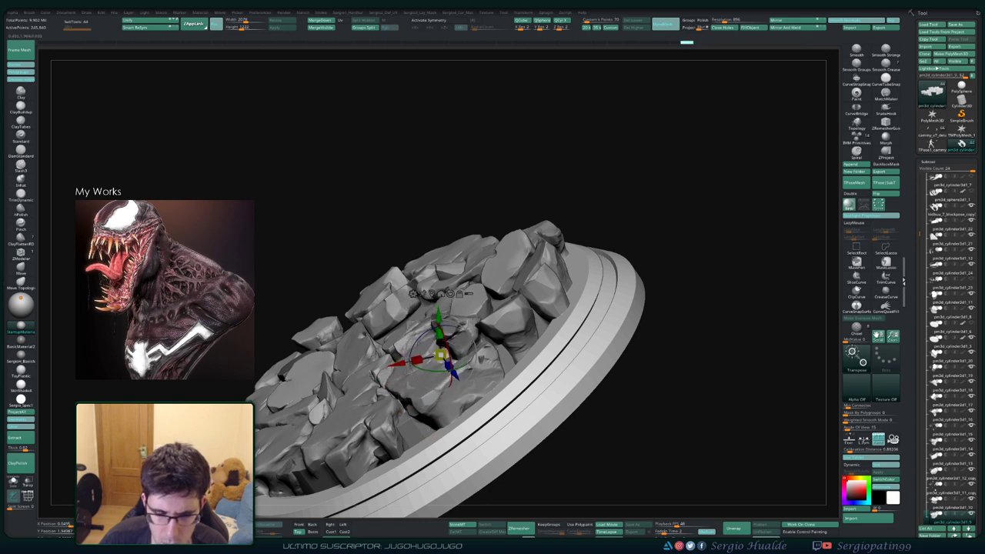
left_click_drag(473, 325, 473, 431, "shift")
key("q")
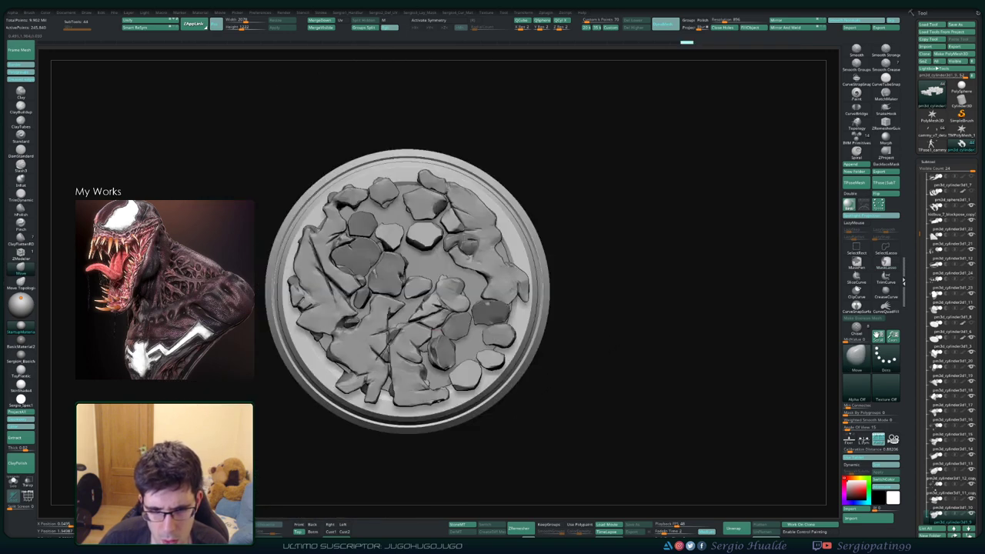
key("w")
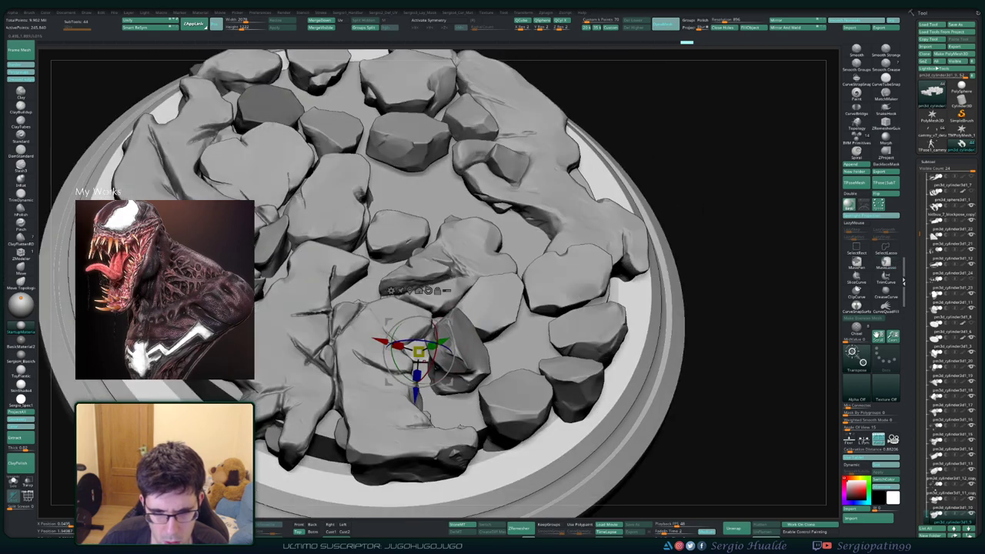
left_click_drag(391, 290, 383, 327)
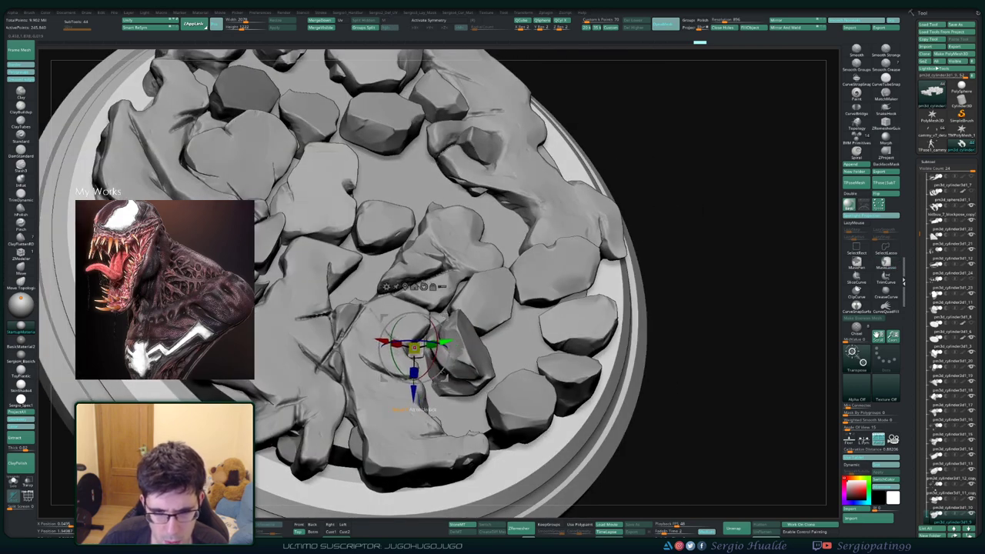
key("q")
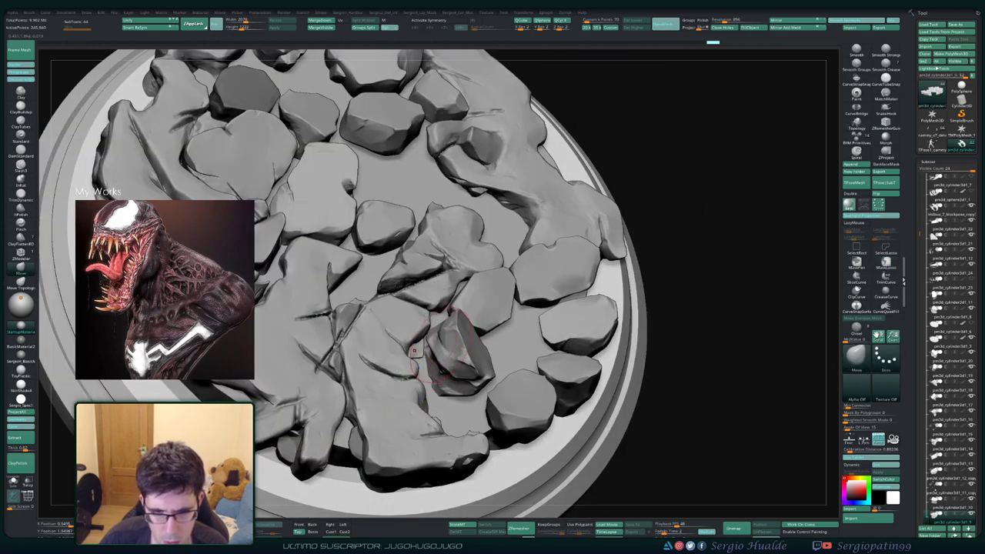
right_click_drag(414, 350, 427, 368)
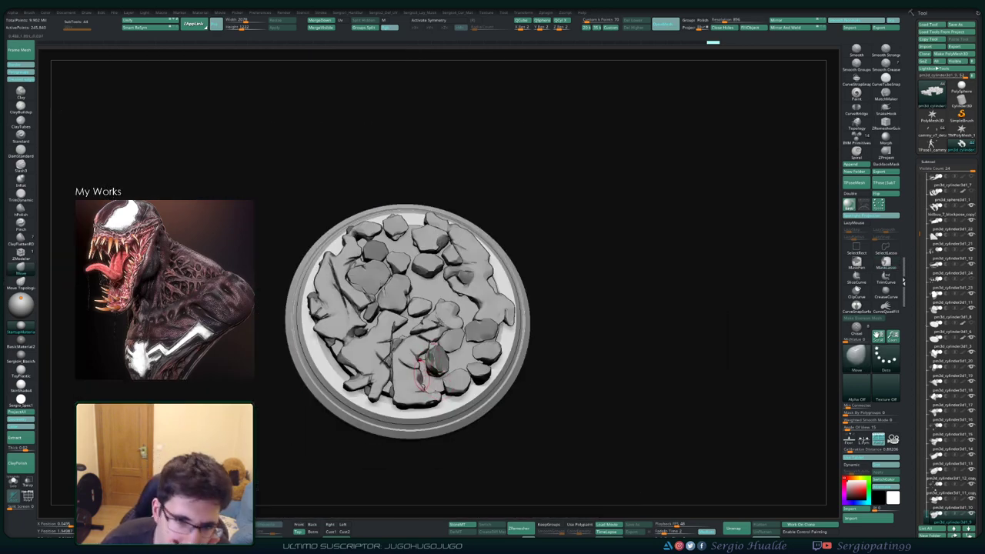
mouse_move(419, 373)
right_mouse_down()
mouse_move(492, 293)
mouse_move(480, 341)
mouse_move(570, 362)
right_mouse_up()
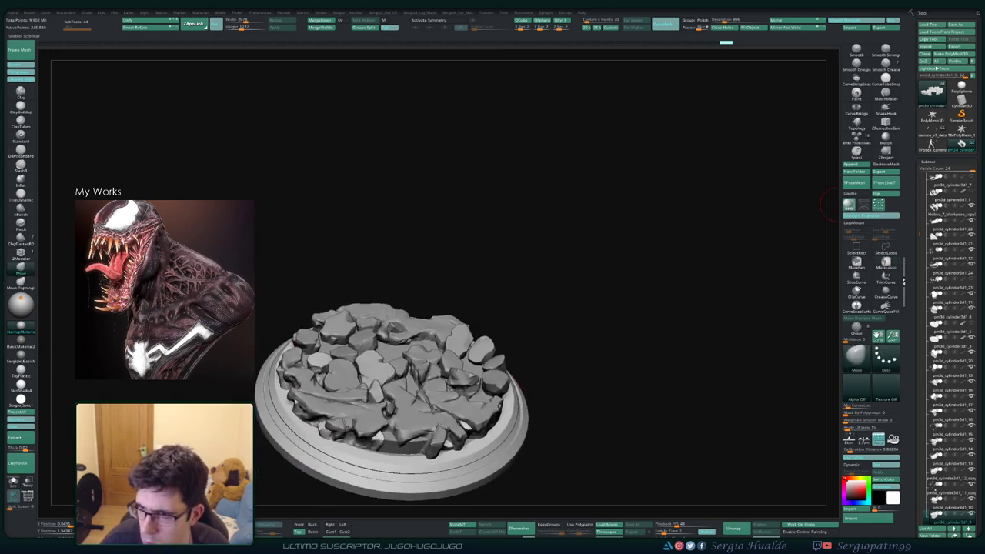
- Unhide the arm, cups, torso and legs-and-pants folders so Buu stands on the plinth
left_click(928, 222)
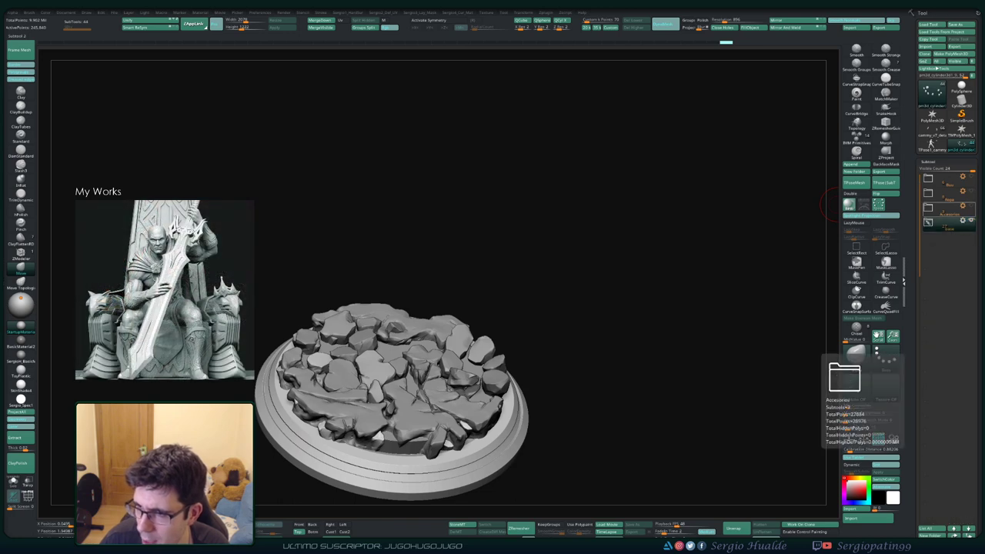
left_click(972, 220)
left_click(971, 191)
left_click(971, 206)
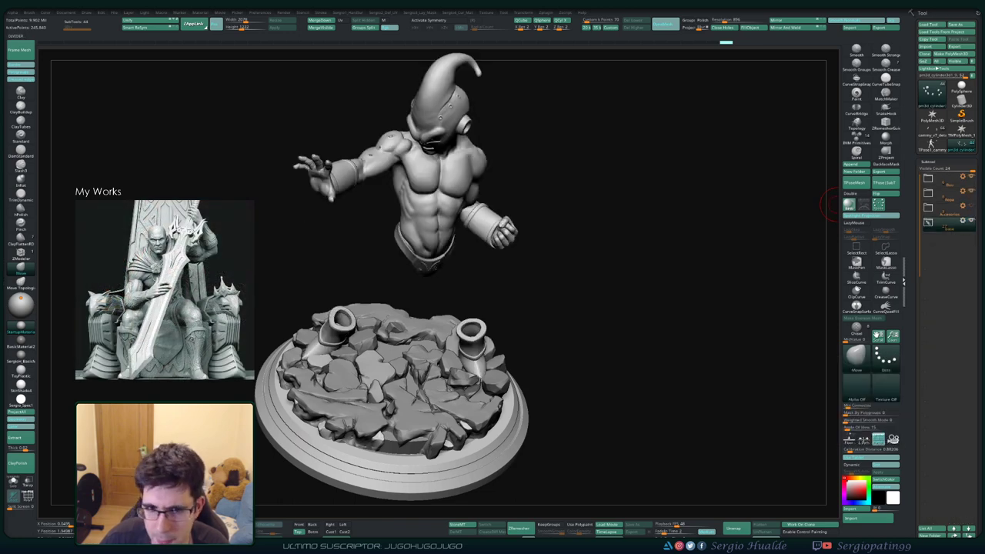
left_click(929, 192)
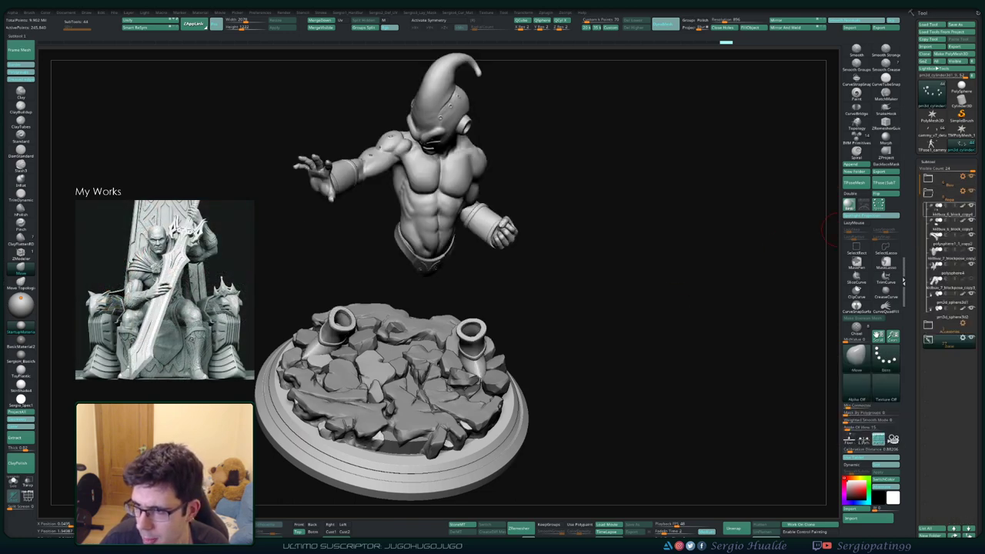
left_click(951, 287)
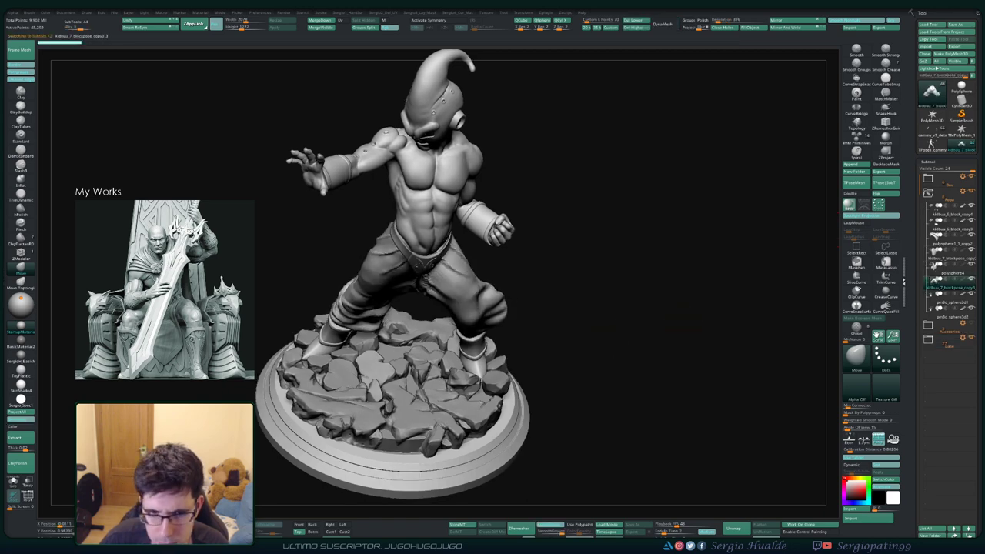
mouse_move(601, 308)
left_mouse_down()
mouse_move(497, 316)
mouse_move(480, 333)
left_mouse_up()
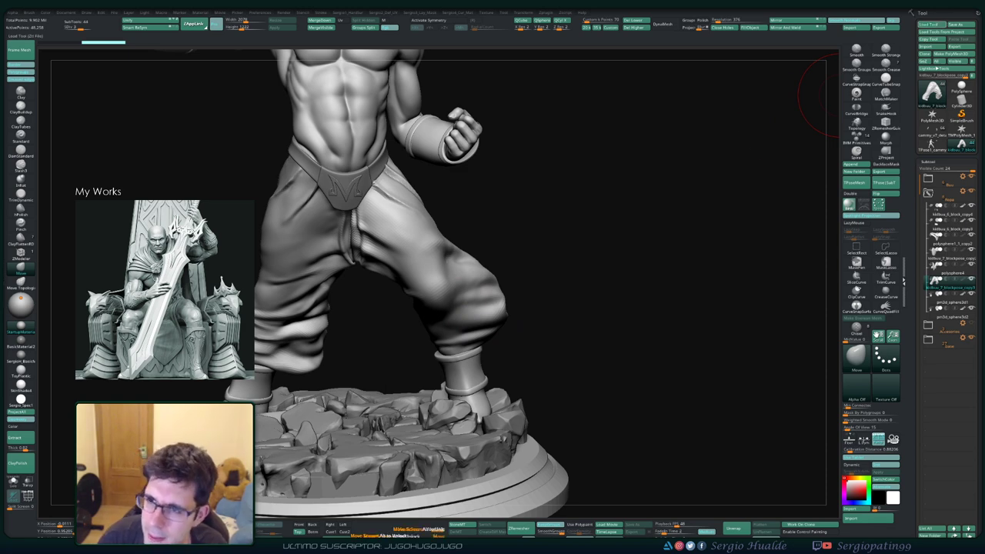
- Orbit the figure slightly to look it over
left_click_drag(631, 223, 576, 255)
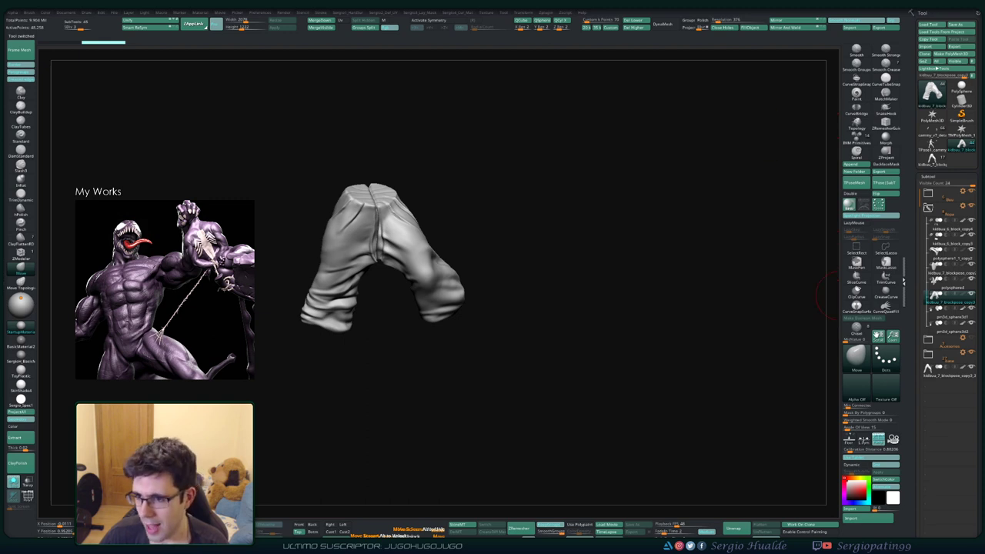
- Select the legs subtool, toggle Solo, and inspect the legs with Smooth active
left_click(947, 370)
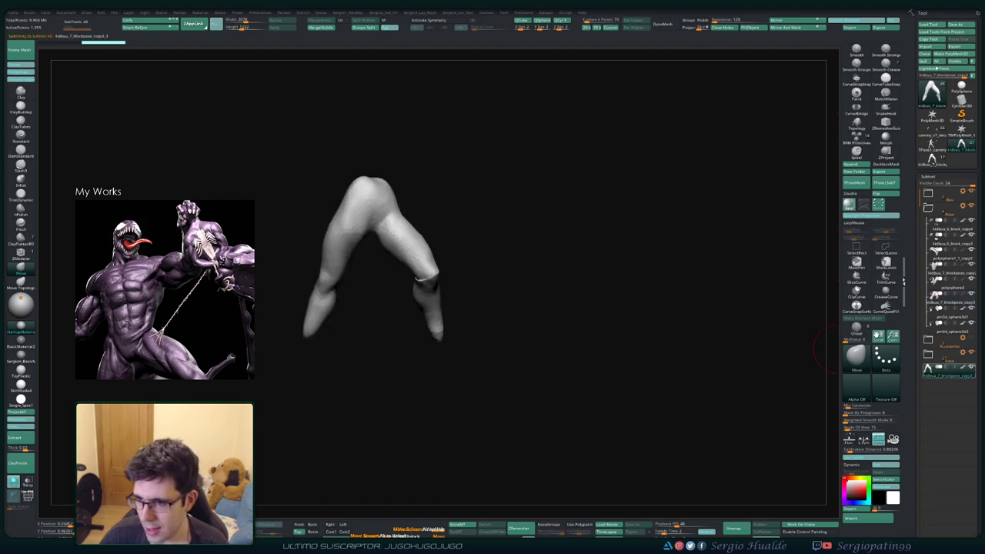
key("shift+ctrl+s")
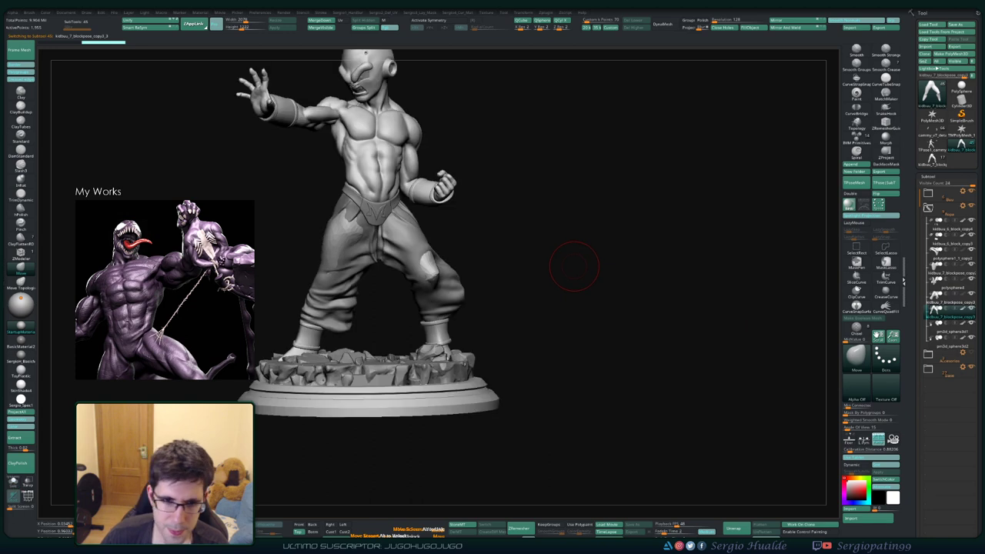
key("shift+ctrl+s")
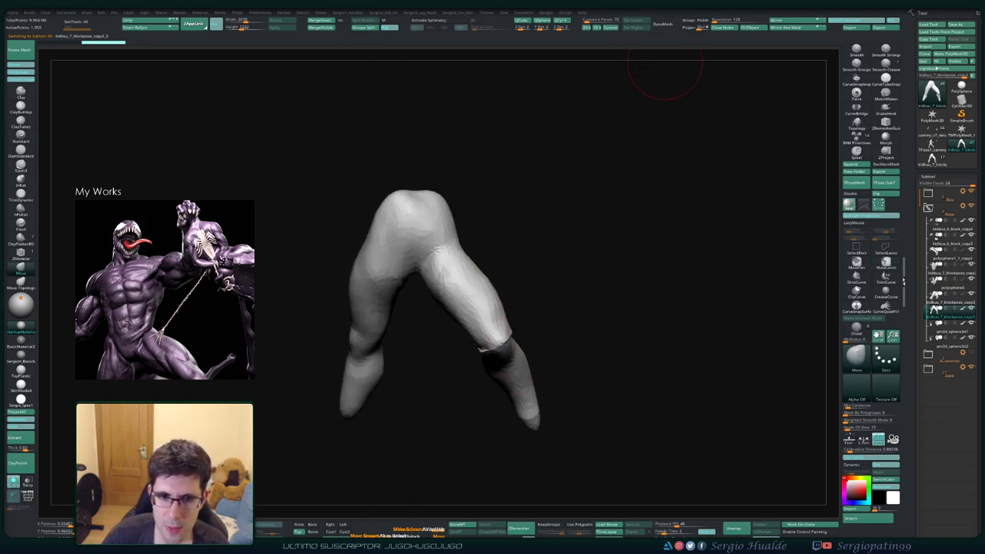
key("ctrl")
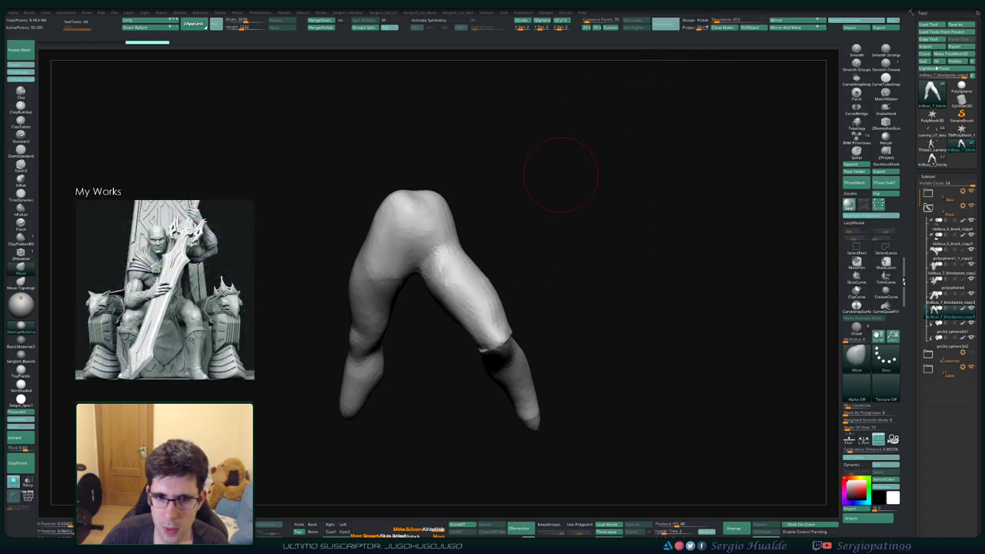
key("shift")
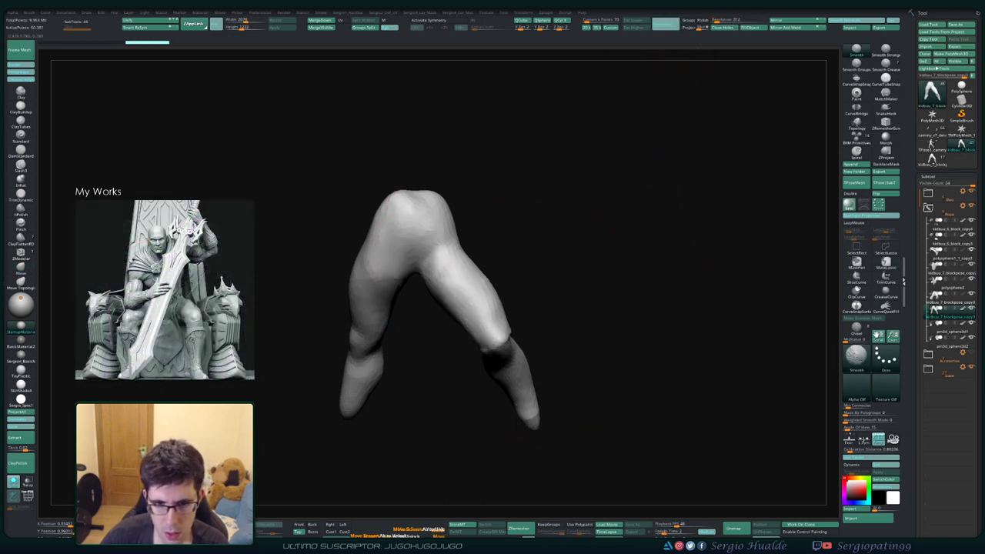
left_click_drag(655, 231, 585, 254)
mouse_move(492, 286)
left_mouse_down("alt")
mouse_move(493, 323)
mouse_move(514, 308)
left_mouse_up("alt")
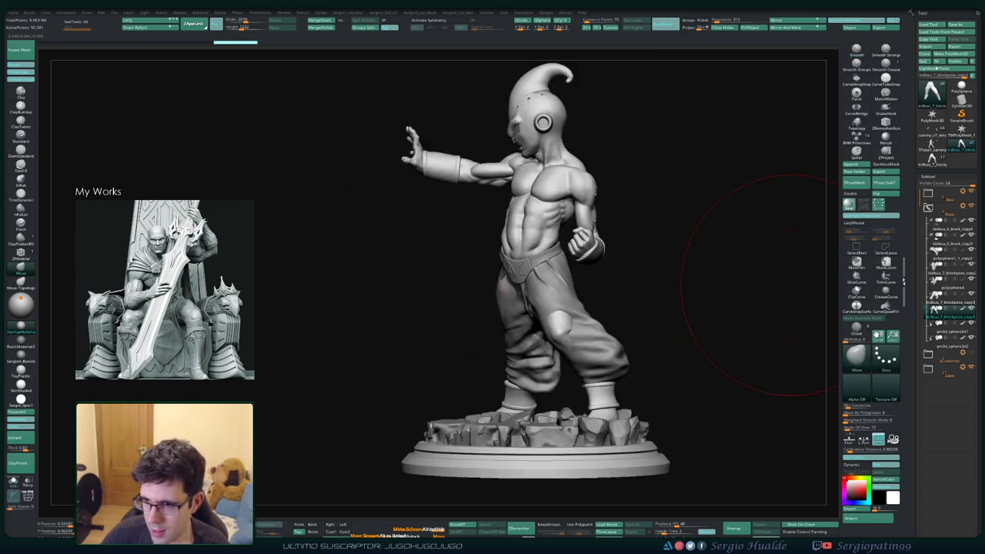
- Hide the baggy pants and frame the bare-legged statue from the front
left_click(972, 298)
left_click_drag(732, 308, 693, 308)
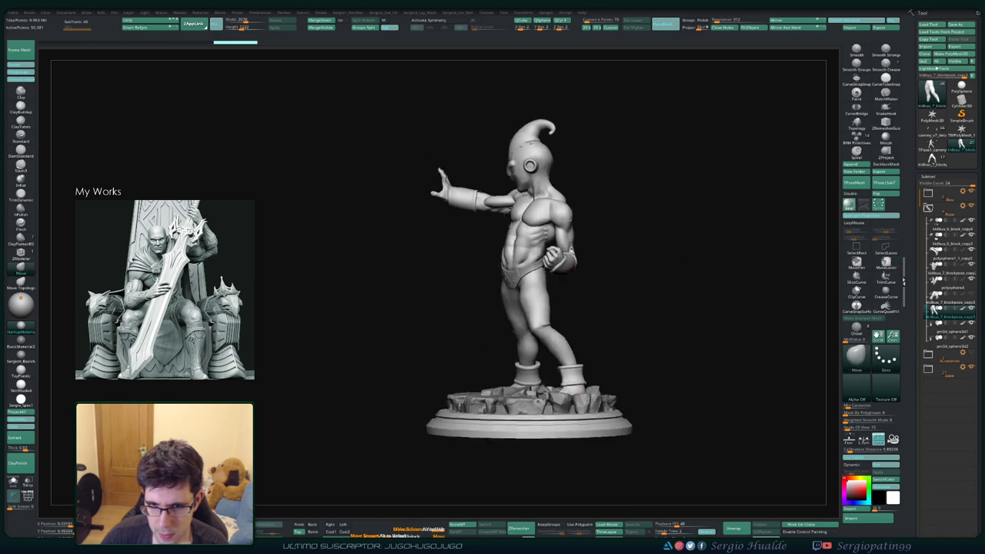
left_click_drag(531, 312, 508, 341, "alt")
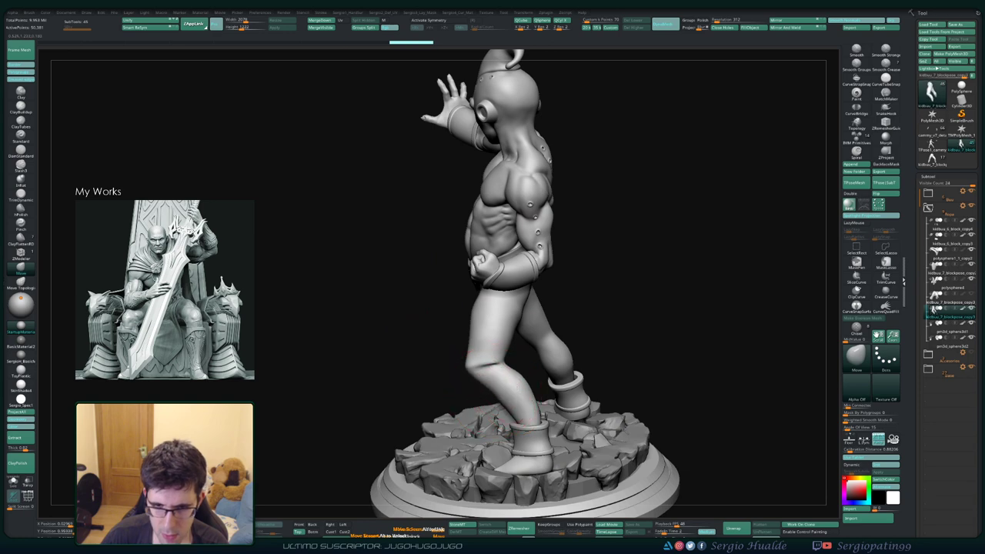
key("f")
mouse_move(492, 347)
right_mouse_down()
mouse_move(539, 350)
mouse_move(454, 347)
right_mouse_up()
scroll(493, 323, "up", 3)
scroll(493, 324, "up", 2)
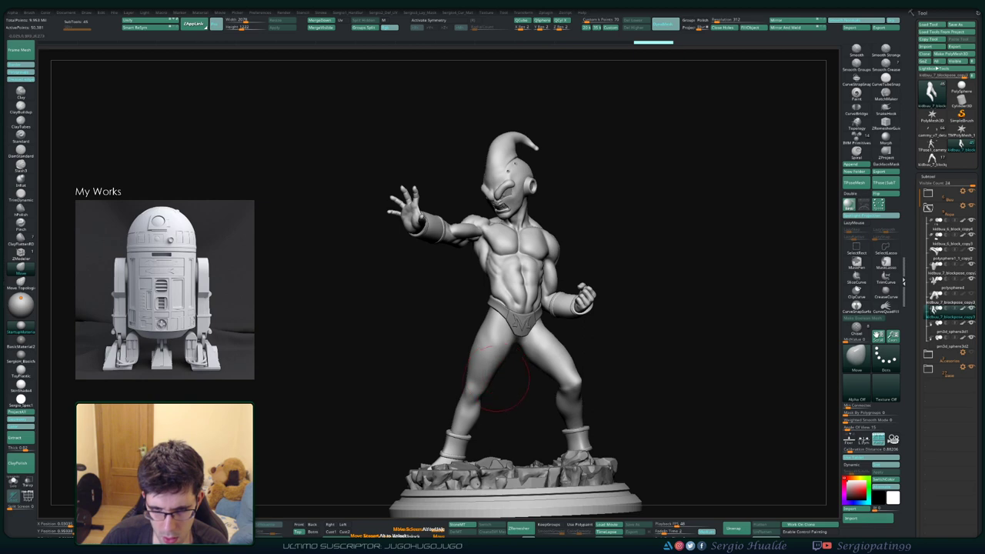
mouse_move(477, 400)
right_mouse_down()
mouse_move(461, 385)
mouse_move(565, 358)
mouse_move(474, 404)
mouse_move(480, 410)
right_mouse_up()
- Resize the brush and build up clay on the figure's back and legs
key("s")
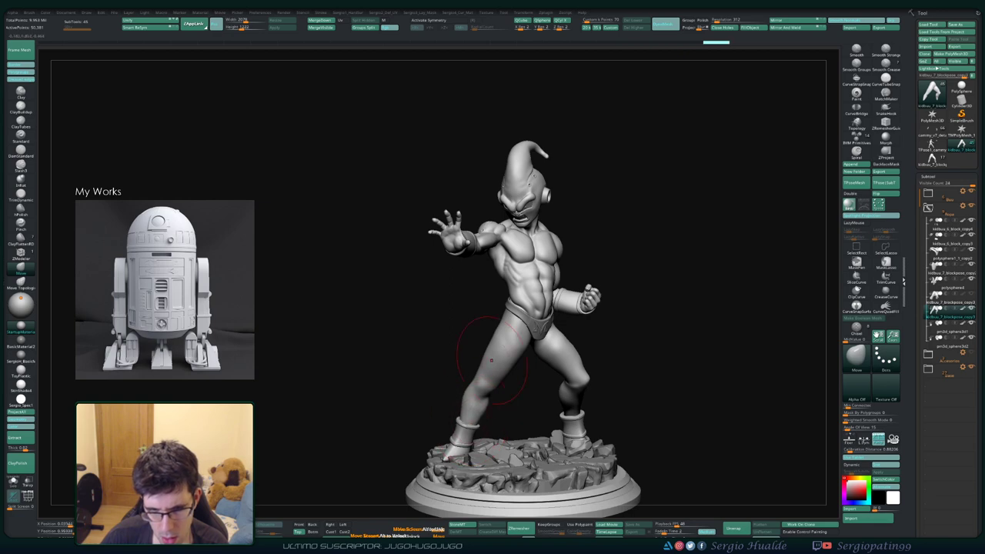
right_click_drag(493, 354, 497, 354)
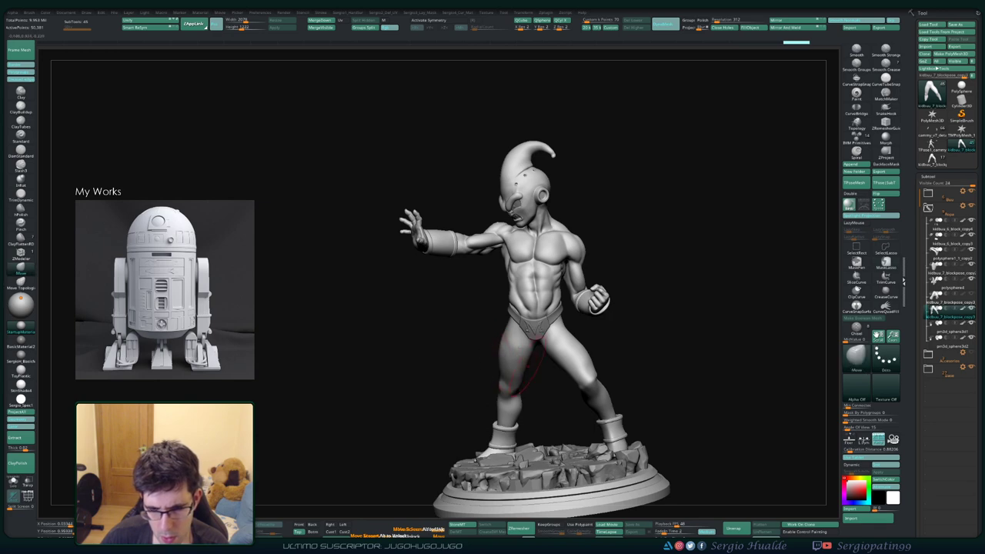
mouse_move(502, 338)
right_mouse_down()
mouse_move(521, 351)
mouse_move(574, 350)
right_mouse_up()
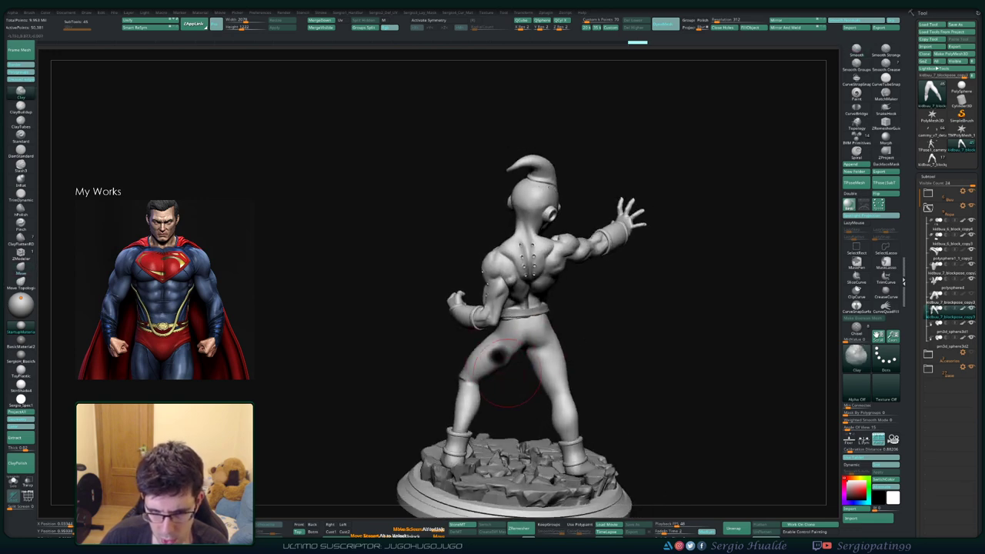
right_click_drag(472, 352, 554, 368, "ctrl")
key("space")
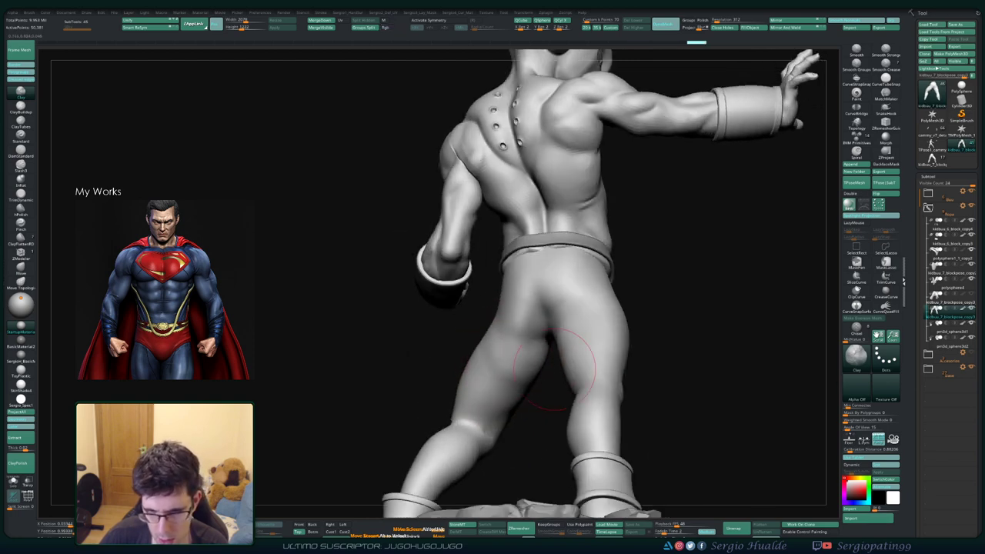
right_click_drag(472, 435, 468, 413)
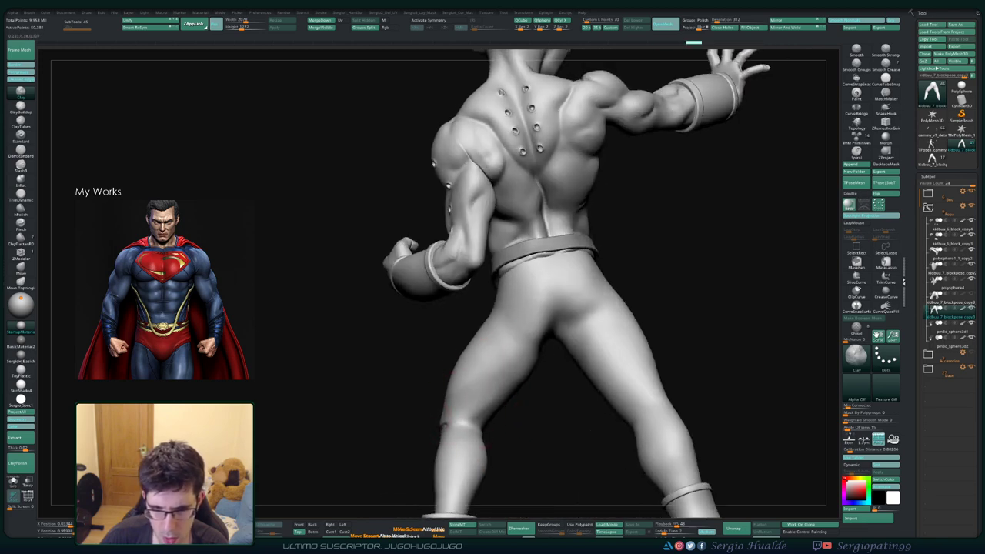
- Smooth the legs and review the whole figure from several angles
key("shift")
right_click_drag(443, 422, 547, 327, "alt")
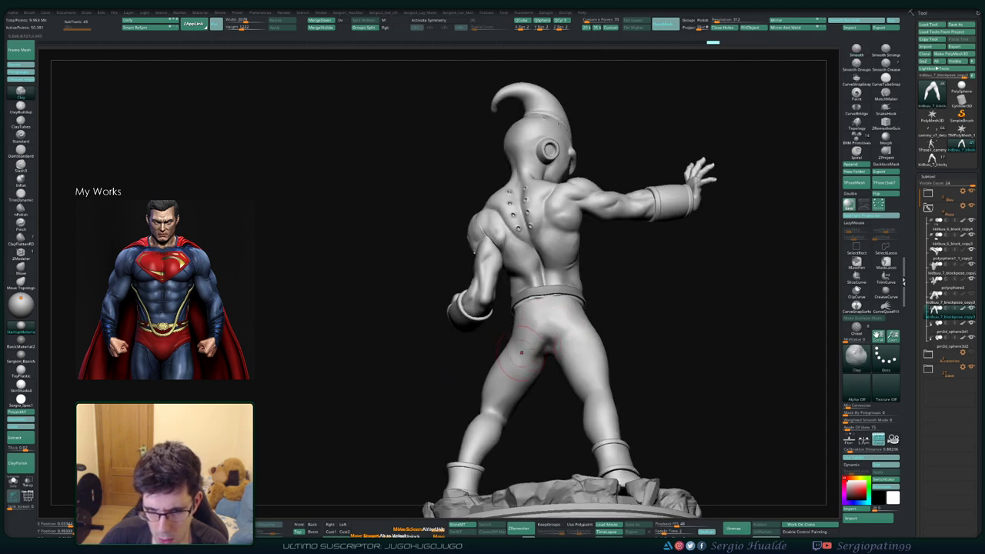
right_click_drag(548, 348, 568, 352)
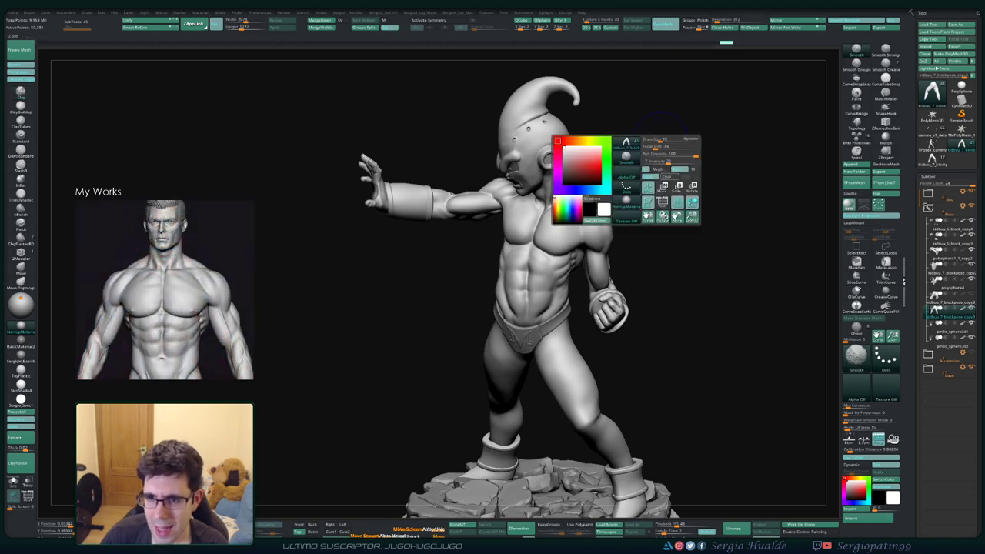
right_click_drag(669, 129, 608, 319)
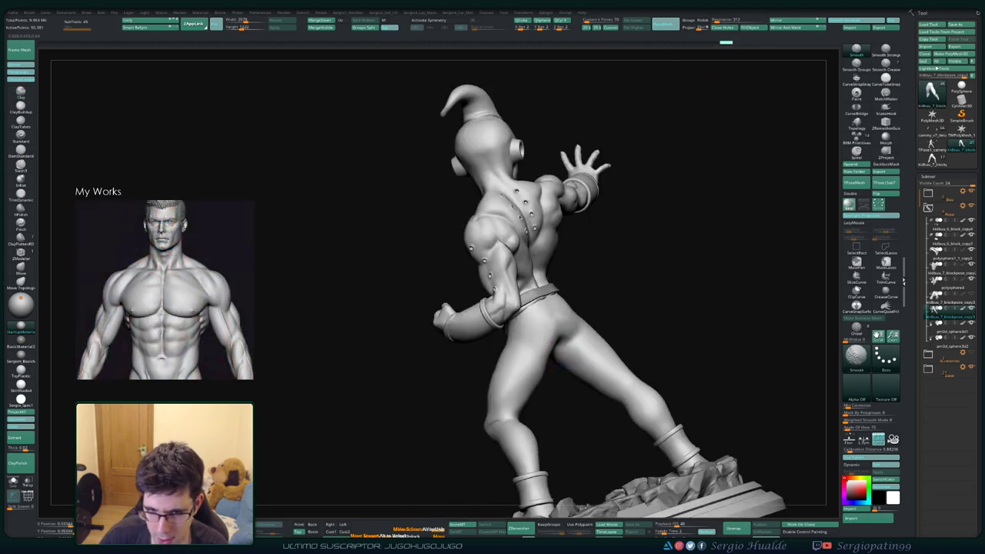
mouse_move(556, 339)
right_mouse_down()
mouse_move(548, 365)
mouse_move(431, 362)
mouse_move(513, 408)
right_mouse_up()
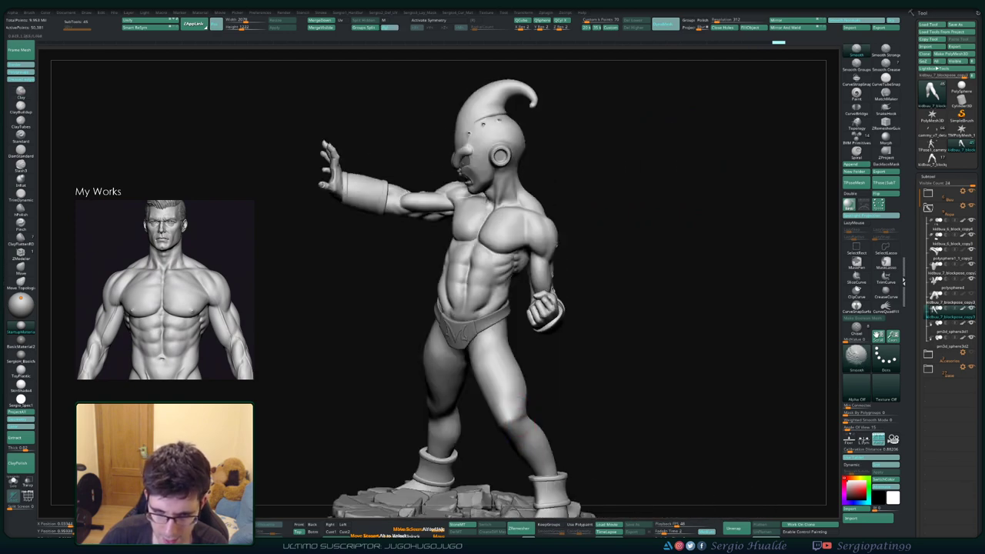
right_click_drag(446, 396, 446, 431, "alt")
right_click_drag(447, 377, 479, 378)
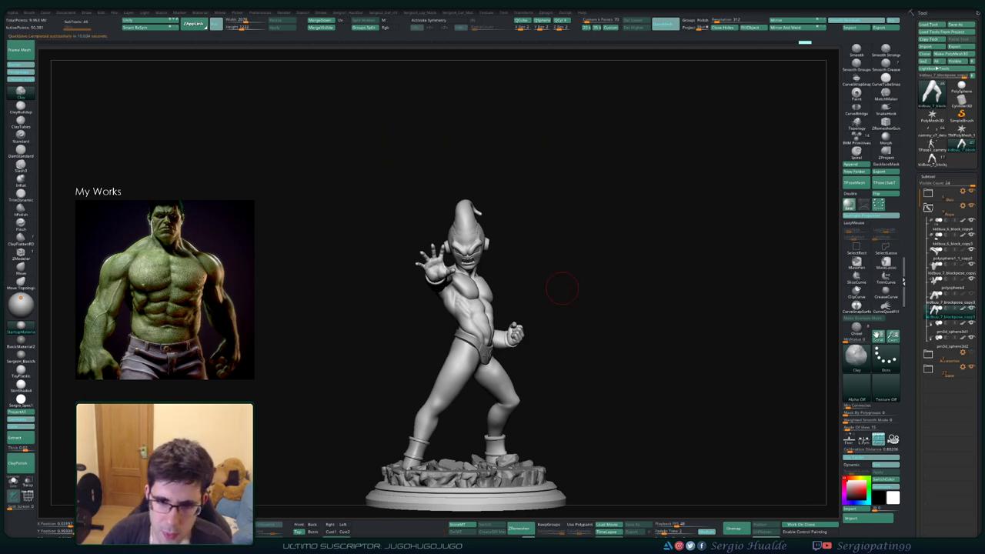
- Unhide the baggy pants and view the figure from its left side
mouse_move(576, 326)
left_mouse_down()
mouse_move(517, 375)
mouse_move(549, 344)
left_mouse_up()
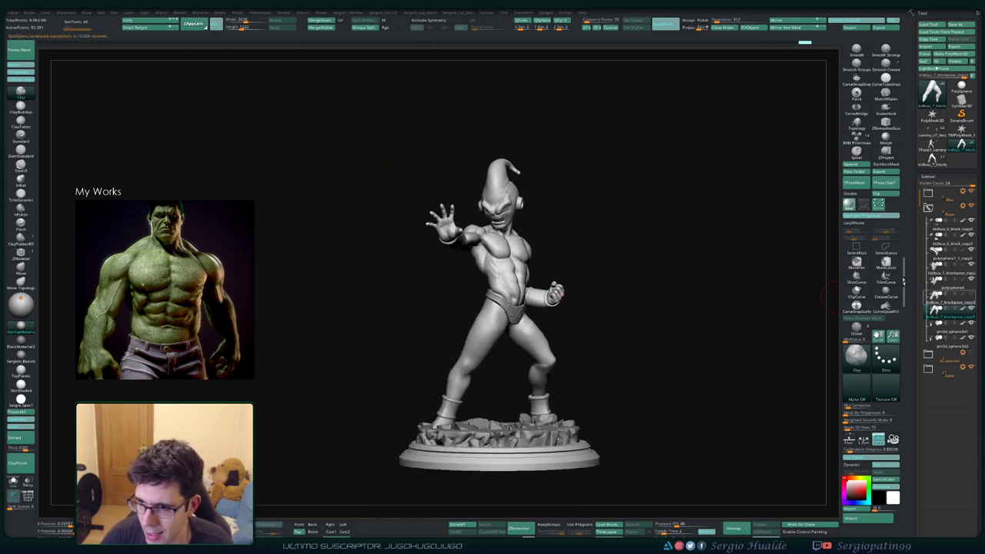
left_click(946, 316)
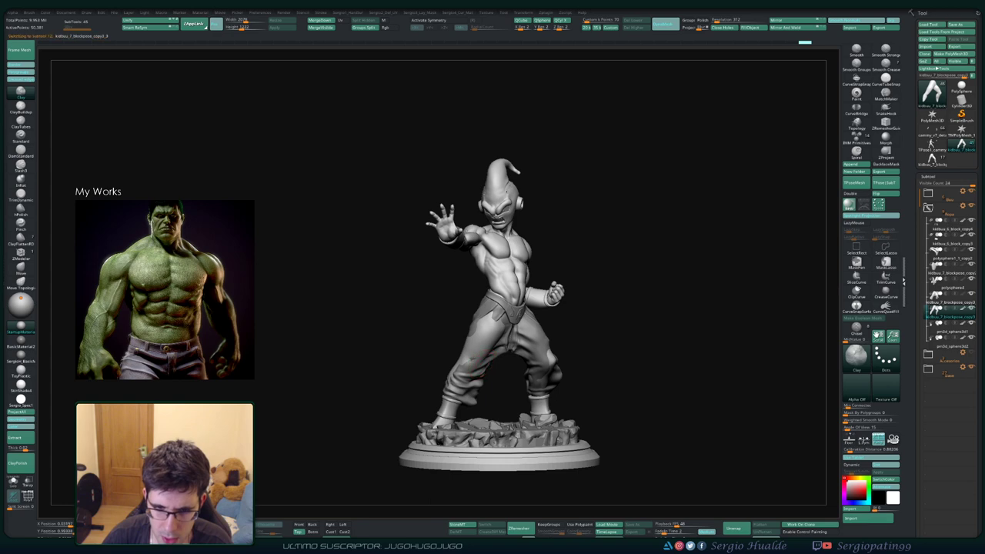
scroll(479, 361, "up", 2)
scroll(478, 360, "up", 3)
scroll(477, 359, "up", 2)
right_click_drag(478, 362, 451, 352)
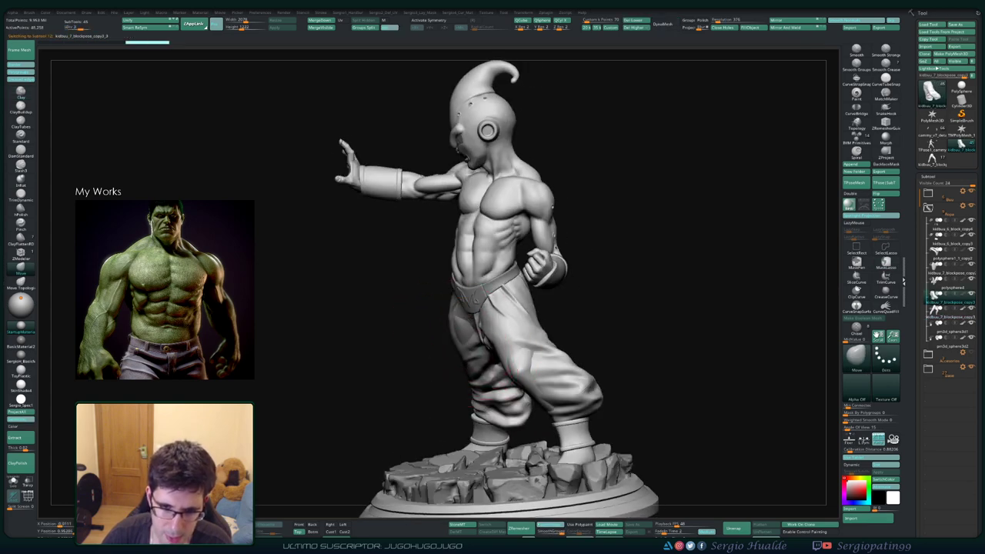
mouse_move(418, 341)
right_mouse_down()
mouse_move(454, 308)
mouse_move(428, 329)
mouse_move(486, 328)
mouse_move(485, 338)
mouse_move(428, 353)
right_mouse_up()
- Smooth the creases on the left pant leg and near the right ankle
left_click_drag(428, 354, 400, 393, "shift")
left_click_drag(435, 358, 397, 400, "shift")
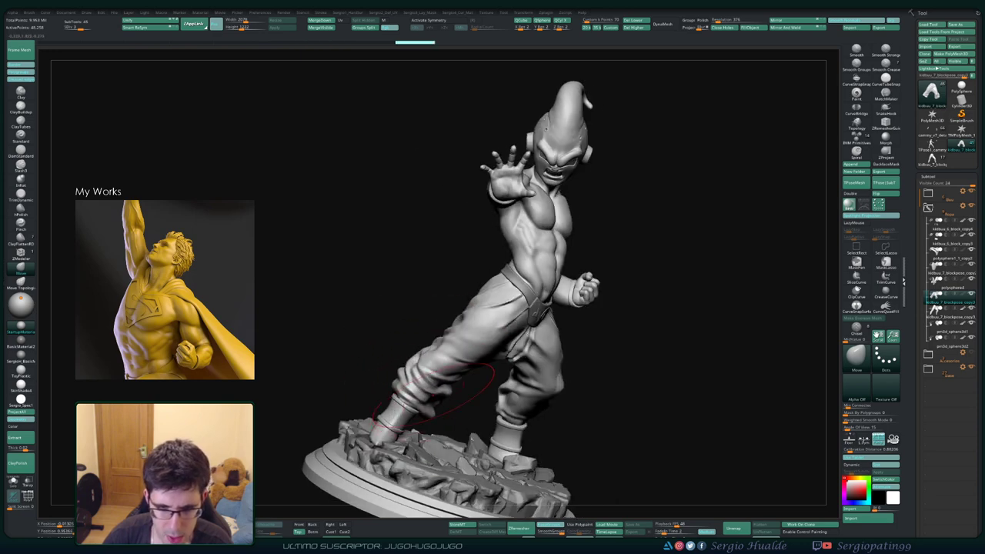
mouse_move(416, 378)
right_mouse_down()
mouse_move(506, 352)
mouse_move(439, 322)
mouse_move(539, 408)
right_mouse_up()
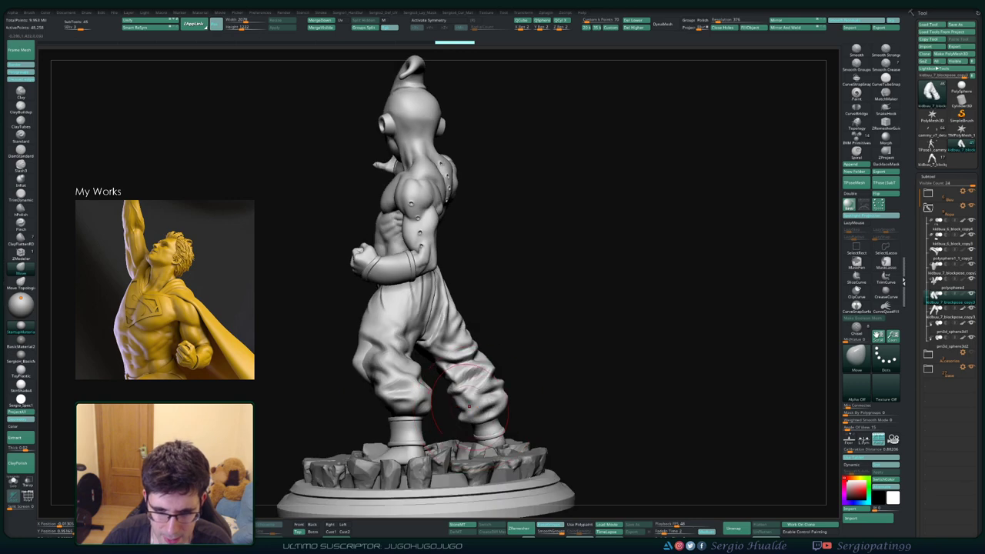
right_click_drag(455, 427, 496, 393)
mouse_move(497, 393)
left_mouse_down("shift")
mouse_move(500, 373)
mouse_move(498, 407)
left_mouse_up("shift")
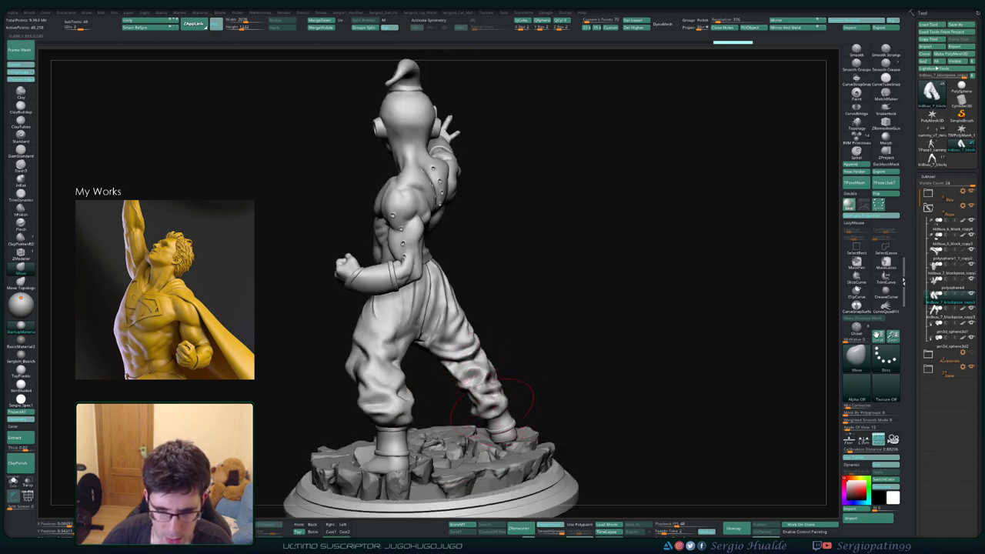
right_click_drag(499, 408, 493, 408)
mouse_move(508, 421)
left_mouse_down("shift")
mouse_move(470, 397)
mouse_move(471, 359)
left_mouse_up("shift")
key("ctrl+z")
- Sculpt new creases on the upper thigh, undoing and redoing the strokes
mouse_move(471, 359)
right_mouse_down()
mouse_move(501, 395)
mouse_move(462, 385)
mouse_move(440, 352)
mouse_move(449, 397)
right_mouse_up()
left_click_drag(447, 333, 495, 355)
key("ctrl+z")
key("ctrl+z")
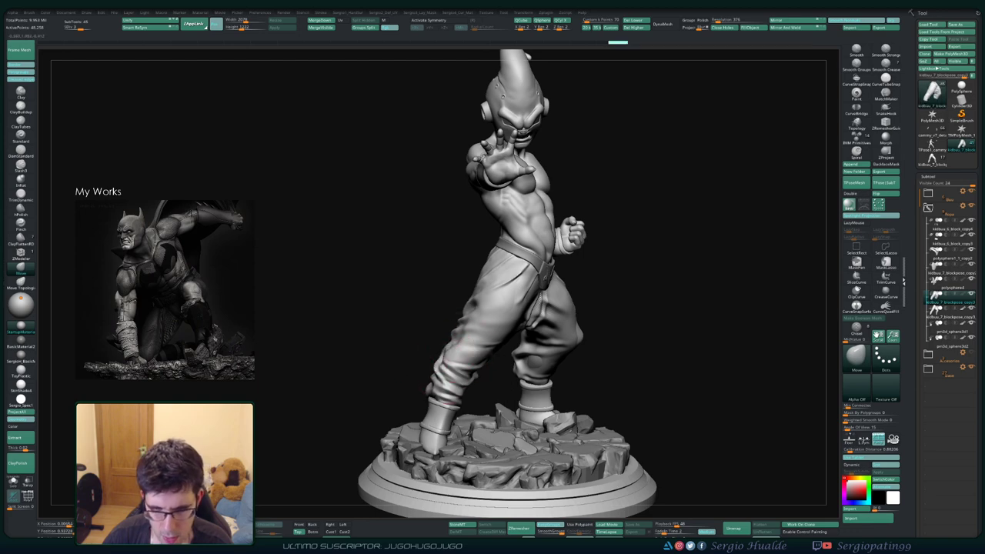
key("ctrl+shift+z")
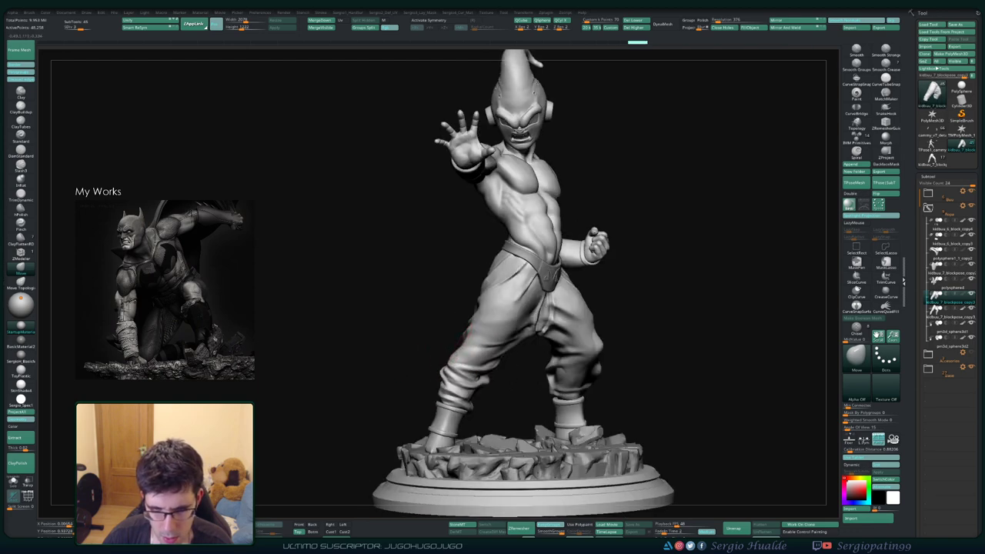
key("ctrl+shift+z")
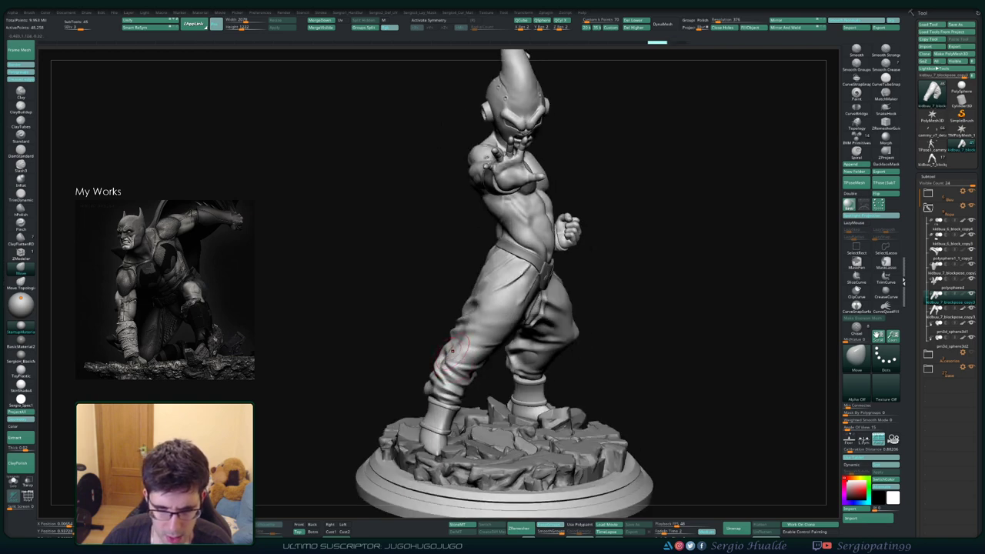
key("ctrl+shift+z")
key("ctrl+shift+z")
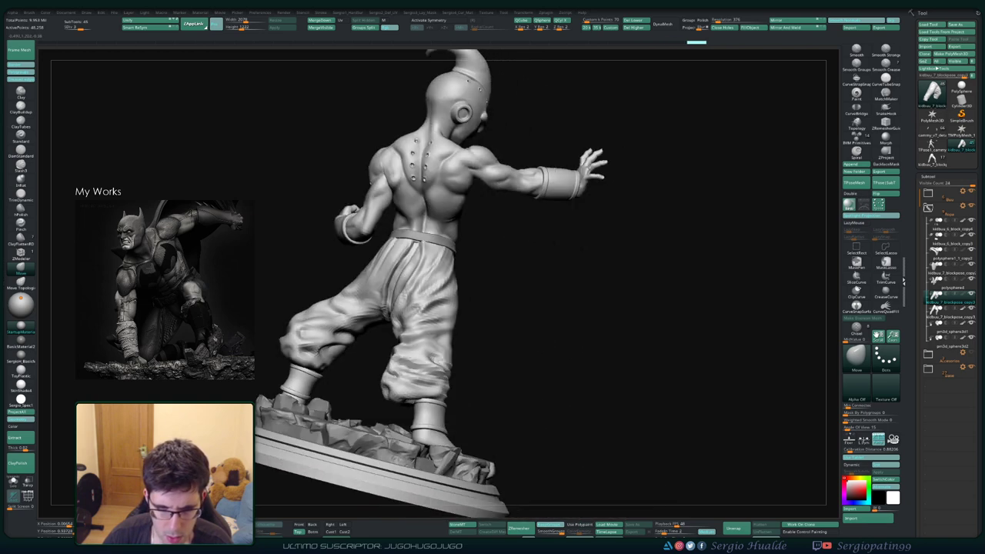
key("ctrl+shift+z")
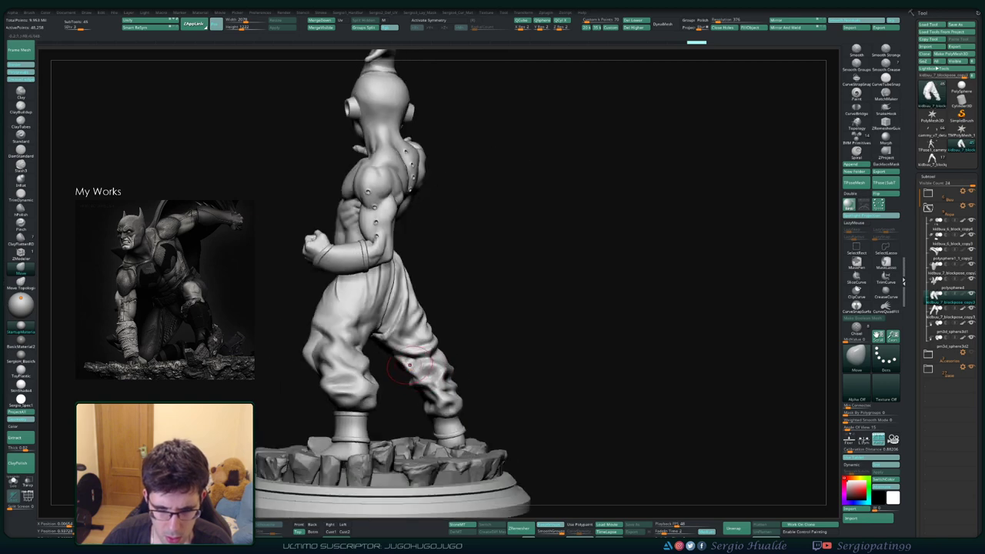
key("ctrl+shift+z")
key("ctrl+shift+z")
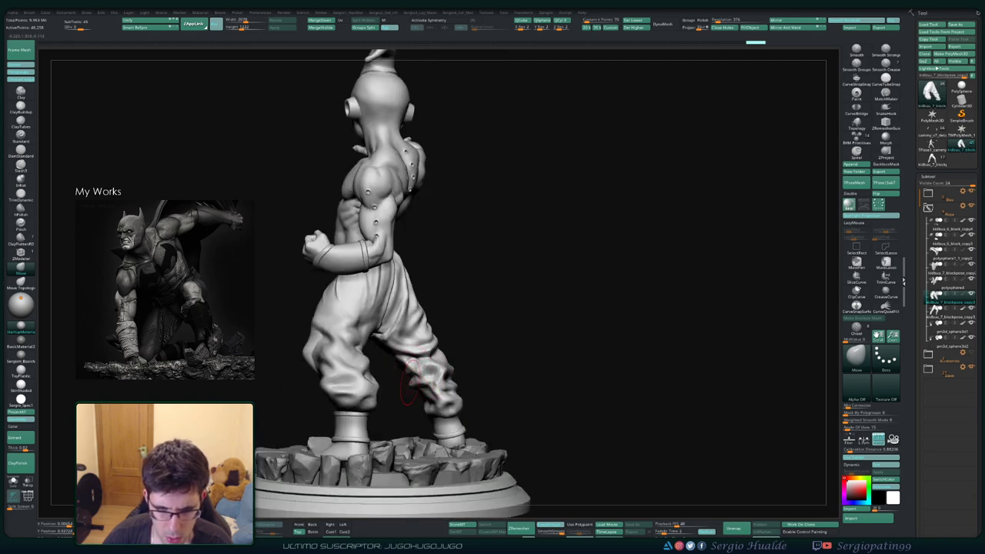
key("ctrl+shift+z")
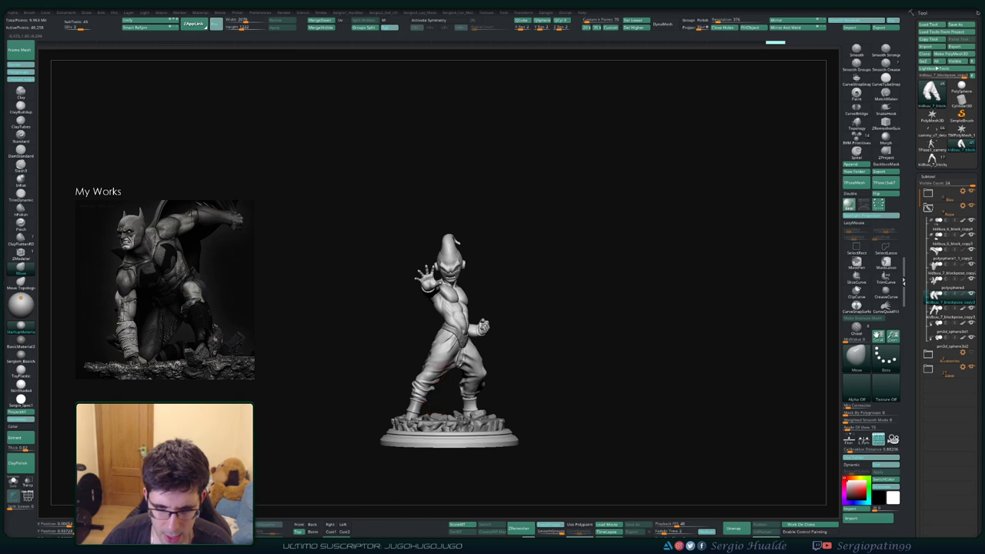
- Re-sculpt cloth folds on the left trouser leg from a three-quarter back view
mouse_move(430, 381)
left_mouse_down()
mouse_move(499, 367)
mouse_move(472, 337)
mouse_move(470, 362)
left_mouse_up()
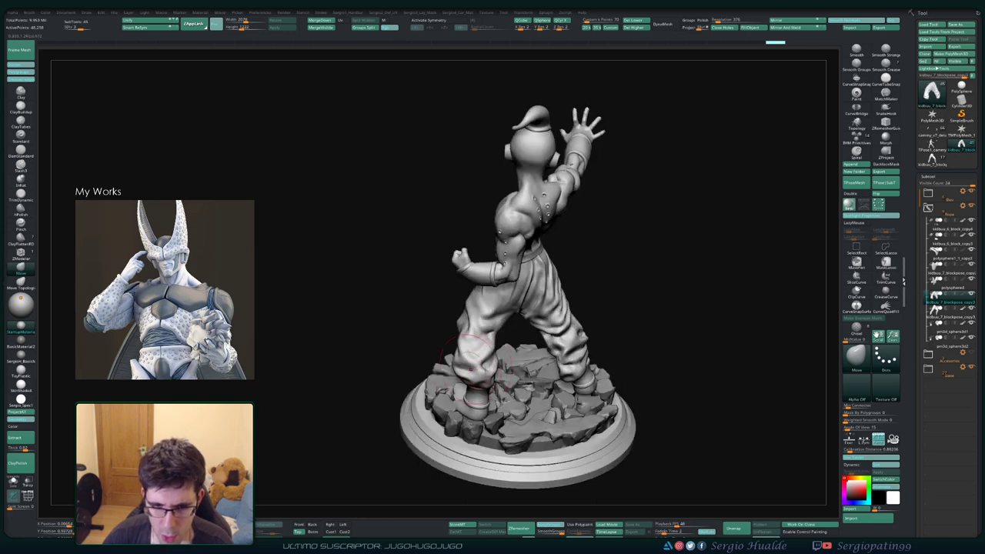
left_click_drag(496, 359, 454, 412)
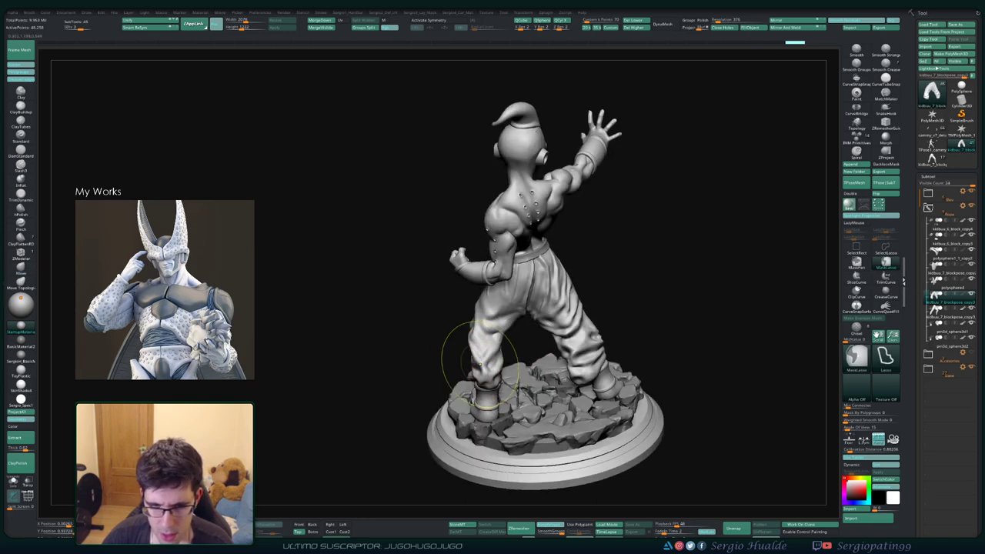
mouse_move(496, 336)
left_mouse_down()
mouse_move(502, 386)
mouse_move(485, 318)
left_mouse_up()
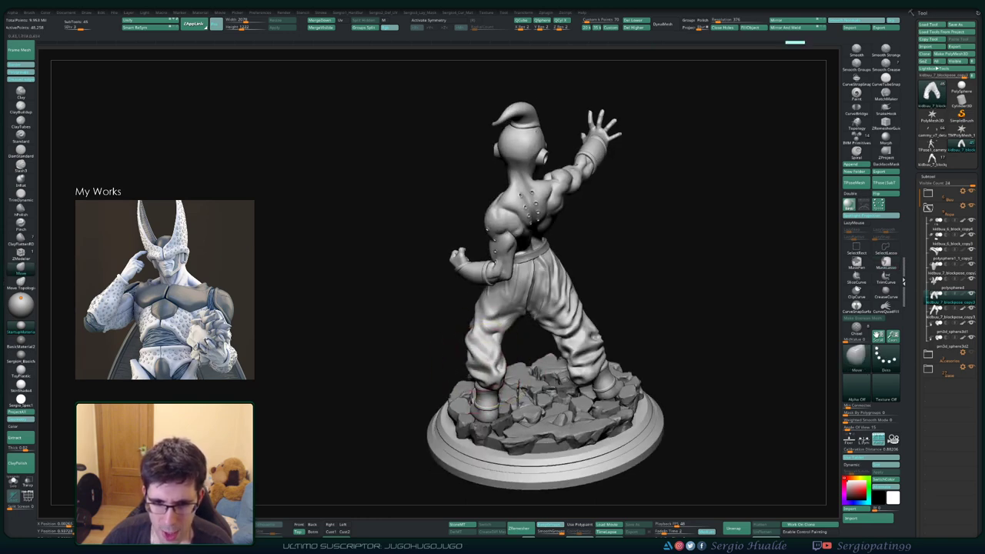
mouse_move(502, 375)
left_mouse_down()
mouse_move(486, 316)
mouse_move(477, 350)
mouse_move(497, 350)
mouse_move(467, 375)
mouse_move(462, 344)
mouse_move(473, 397)
mouse_move(423, 385)
left_mouse_up()
- Switch to the Move brush (B-M-V) and orbit to a side profile
key("b")
key("m")
key("v")
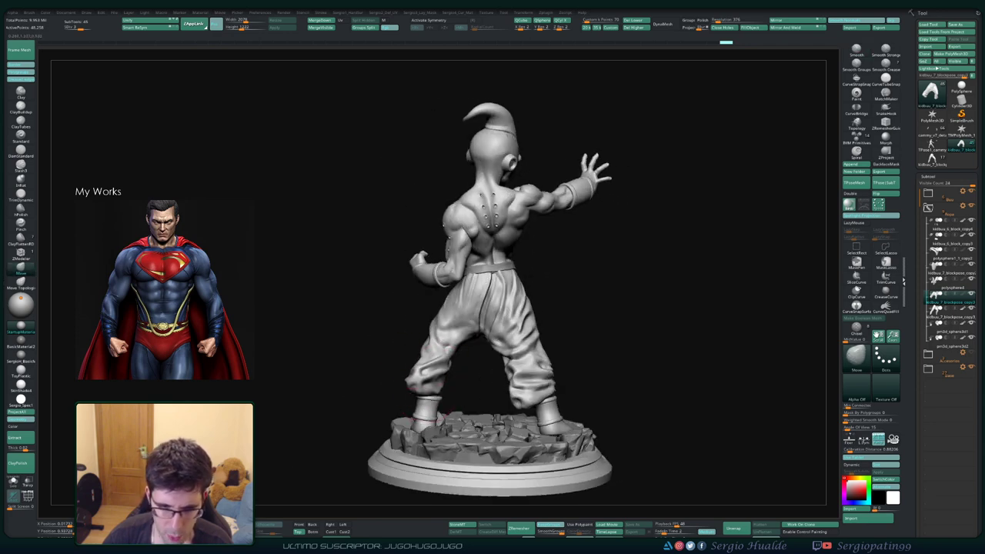
mouse_move(419, 385)
left_mouse_down()
mouse_move(437, 366)
mouse_move(456, 380)
left_mouse_up()
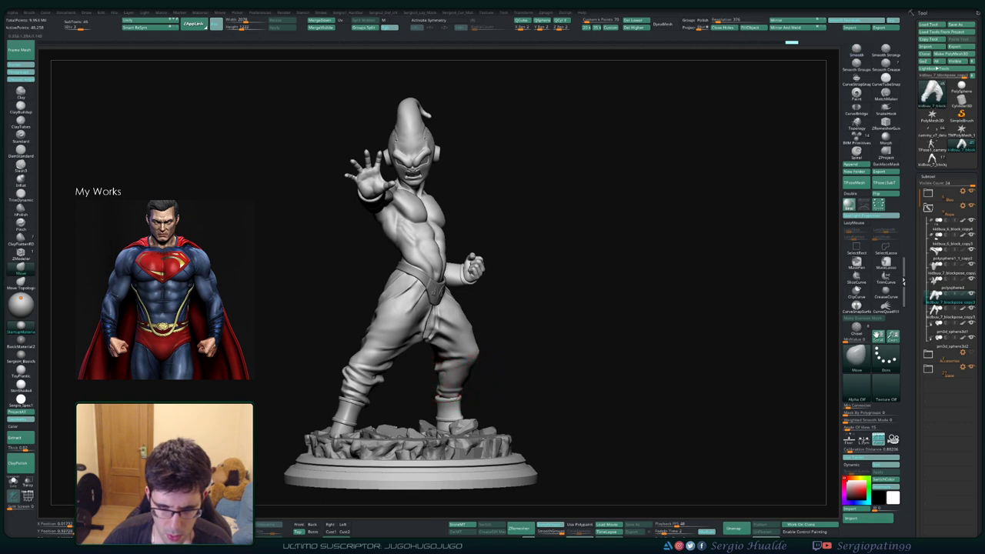
mouse_move(440, 376)
left_mouse_down()
mouse_move(452, 385)
mouse_move(431, 359)
mouse_move(447, 344)
left_mouse_up()
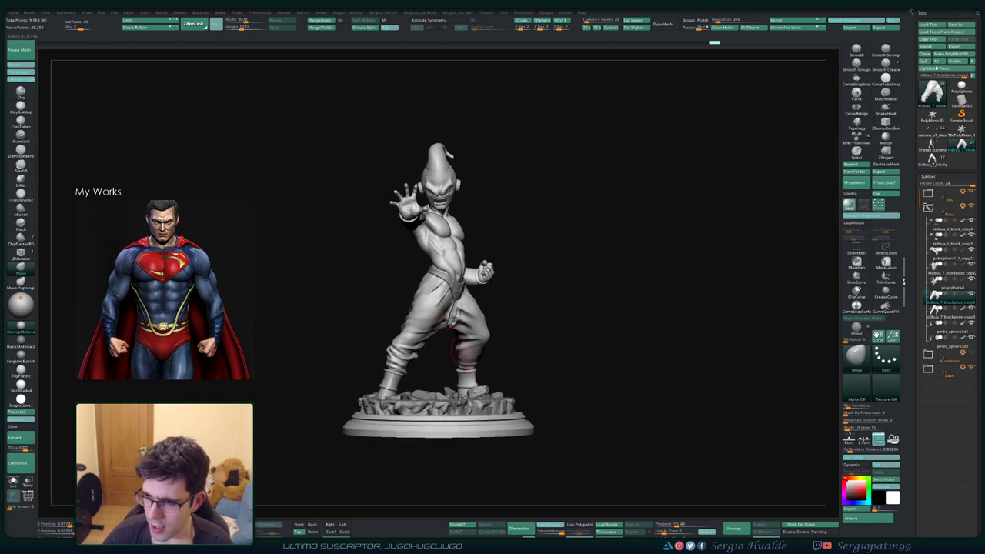
left_click_drag(534, 325, 495, 339)
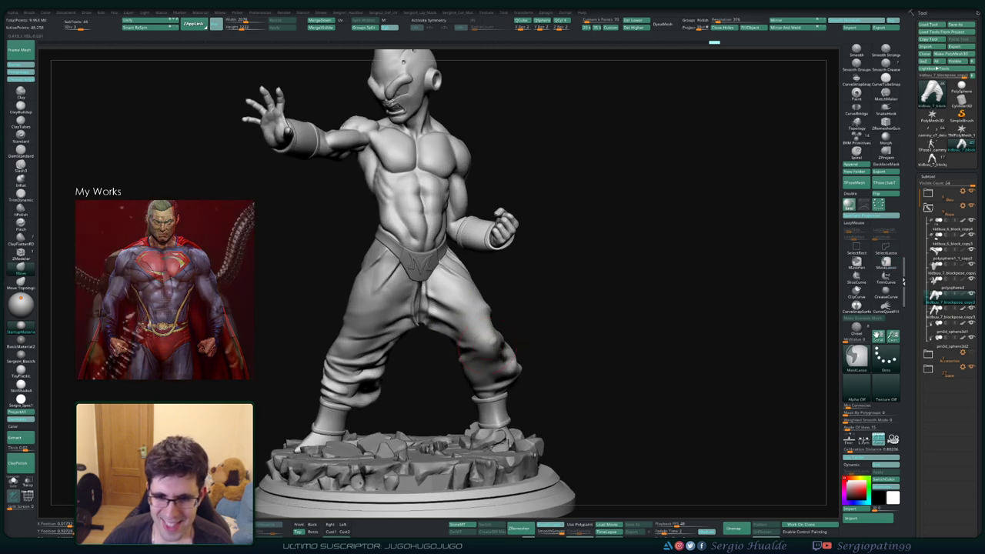
key("s")
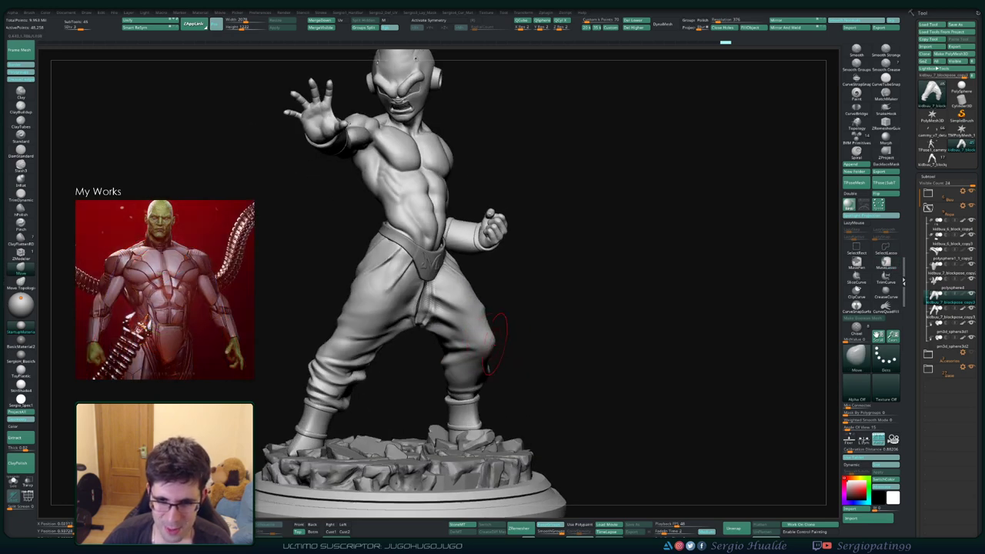
key("f")
mouse_move(523, 339)
left_mouse_down()
mouse_move(410, 331)
mouse_move(394, 313)
left_mouse_up()
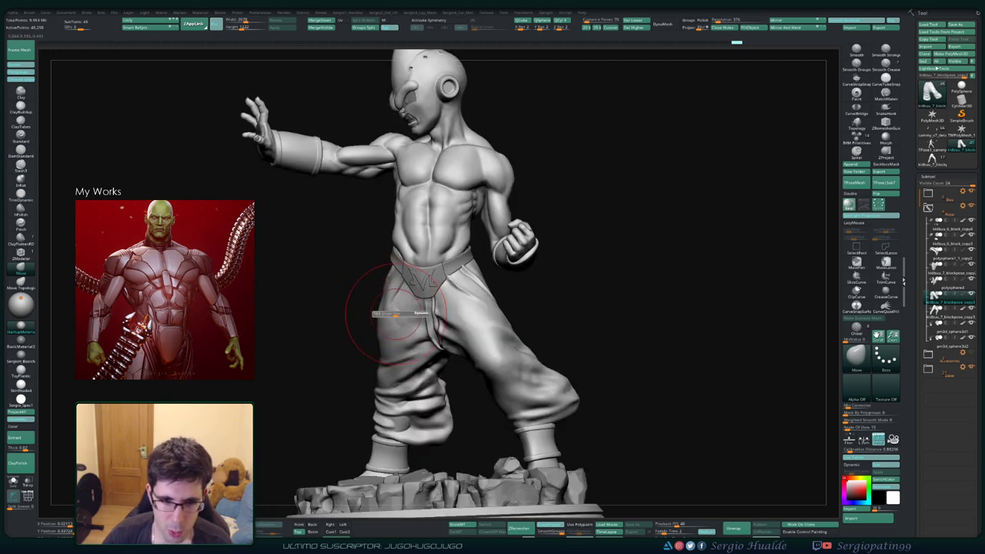
mouse_move(389, 307)
left_mouse_down()
mouse_move(404, 323)
mouse_move(362, 317)
mouse_move(380, 301)
left_mouse_up()
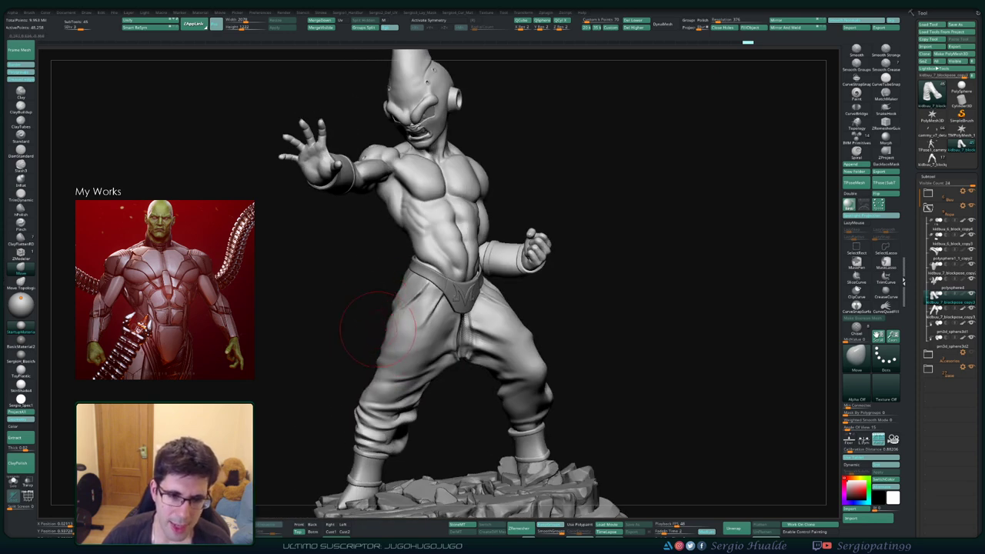
mouse_move(395, 324)
right_mouse_down()
mouse_move(435, 415)
mouse_move(480, 348)
right_mouse_up()
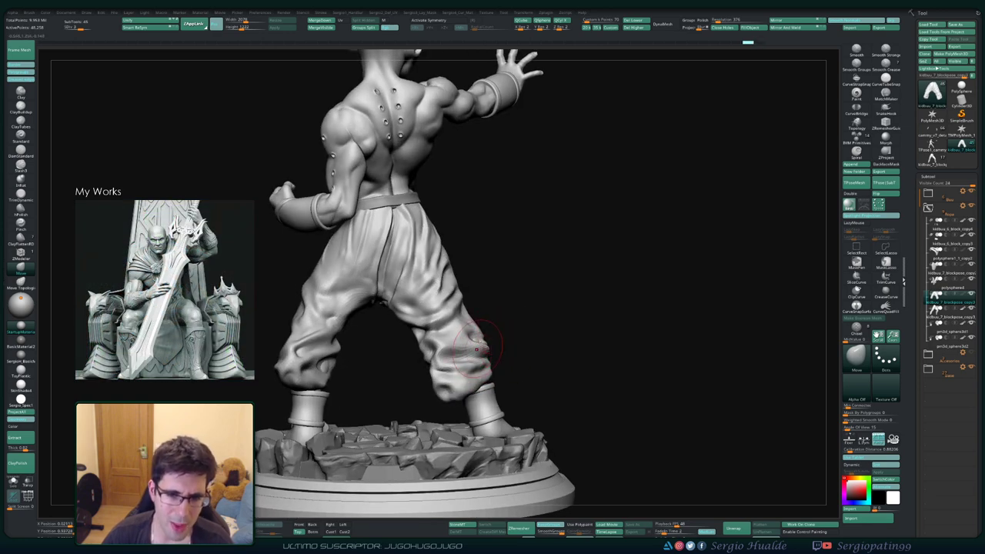
mouse_move(478, 351)
right_mouse_down()
mouse_move(512, 335)
mouse_move(476, 338)
right_mouse_up()
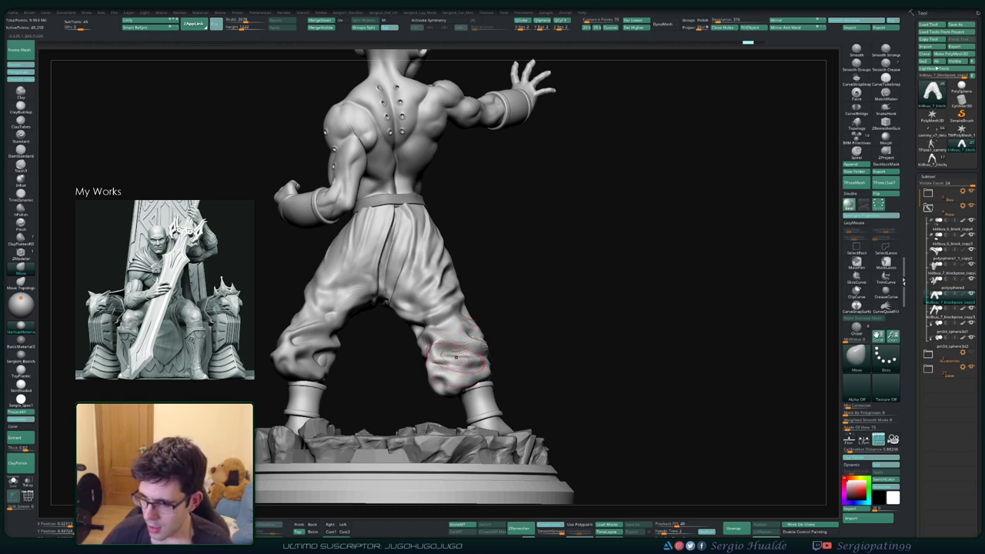
left_click_drag(508, 331, 475, 351)
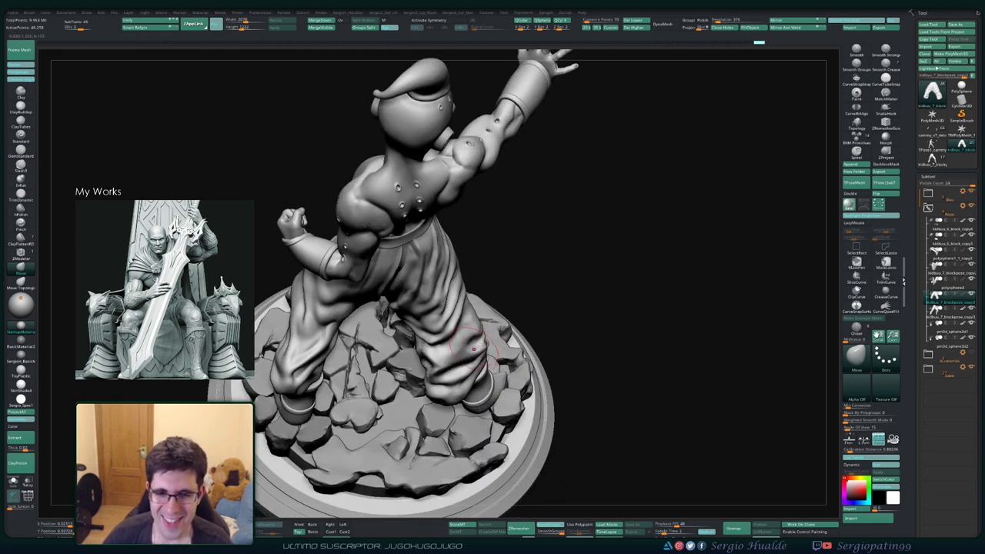
mouse_move(473, 349)
left_mouse_down()
mouse_move(466, 270)
mouse_move(491, 347)
mouse_move(492, 400)
mouse_move(506, 312)
left_mouse_up()
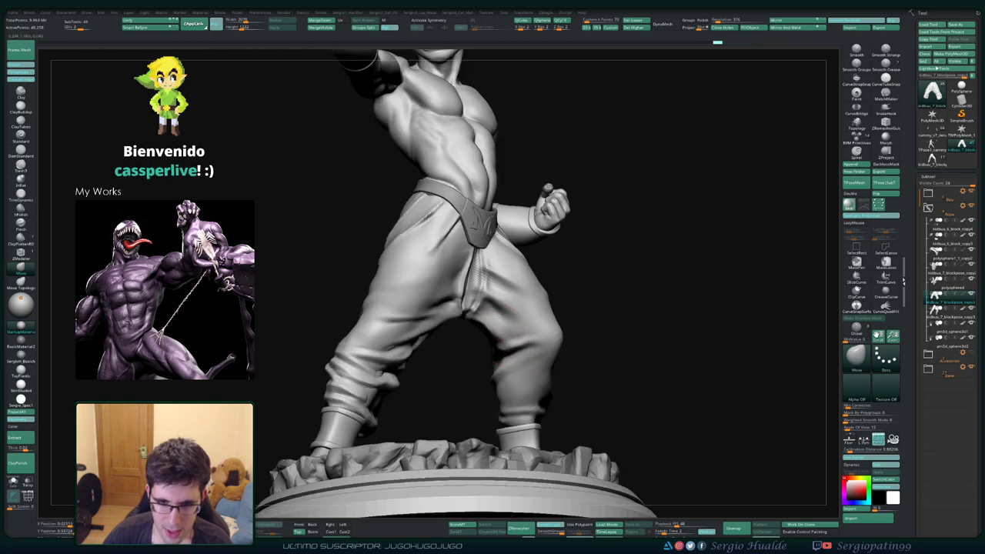
- Pull the front pants crease below the crotch down the leg with Move
key("f")
mouse_move(462, 362)
left_mouse_down()
mouse_move(486, 385)
mouse_move(480, 394)
mouse_move(493, 381)
mouse_move(462, 378)
left_mouse_up()
right_click_drag(462, 378, 462, 324, "ctrl")
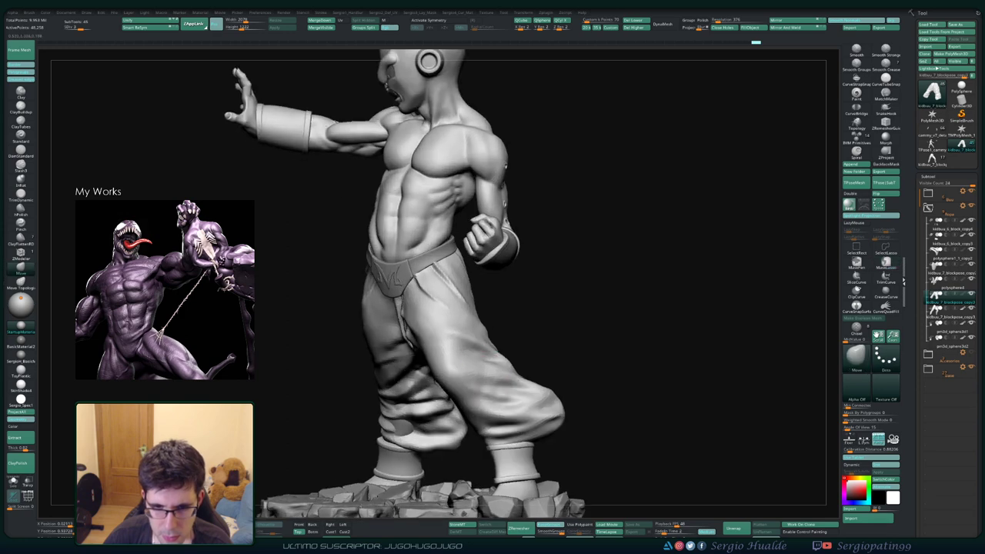
left_click_drag(462, 323, 440, 240)
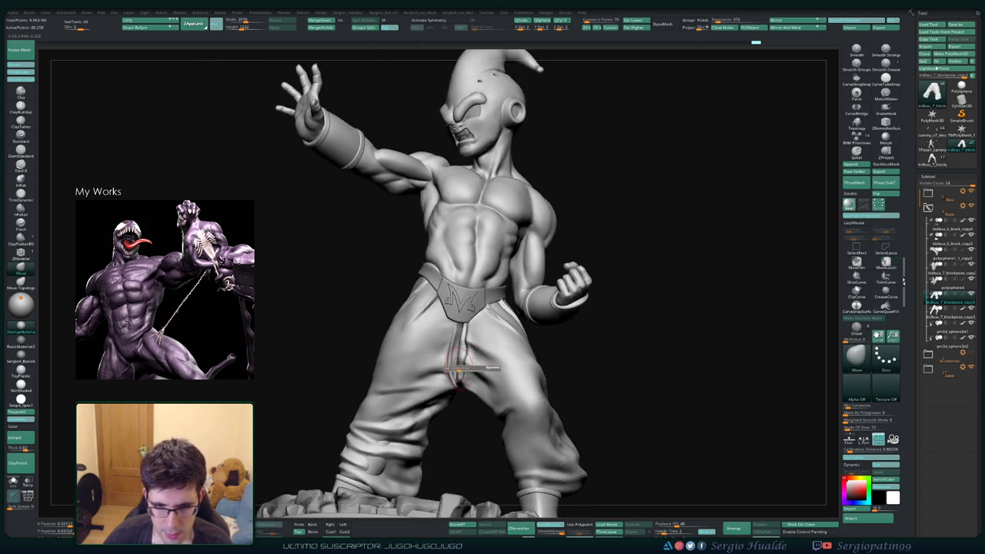
left_click_drag(468, 350, 444, 426)
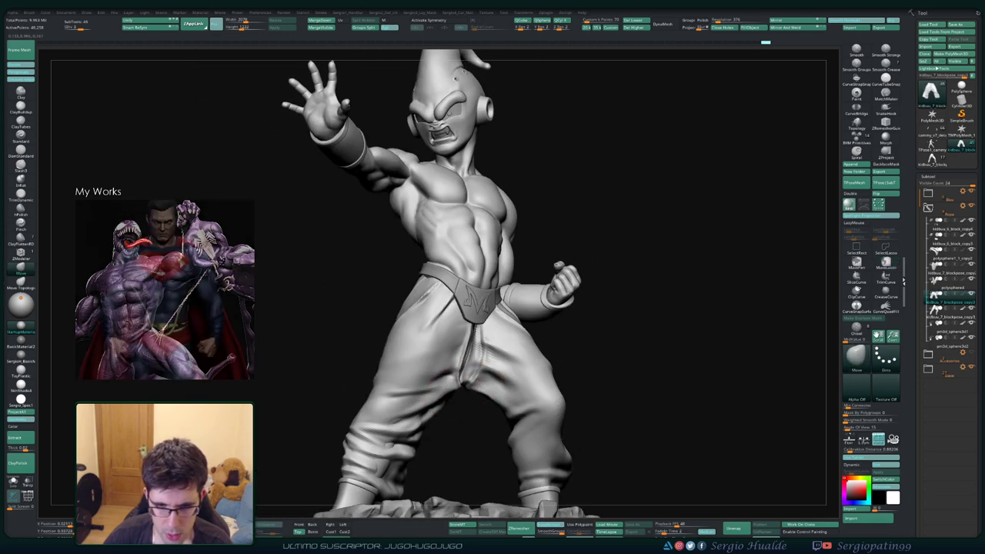
mouse_move(451, 382)
left_mouse_down()
mouse_move(453, 339)
mouse_move(442, 377)
left_mouse_up()
left_click_drag(662, 362, 465, 361)
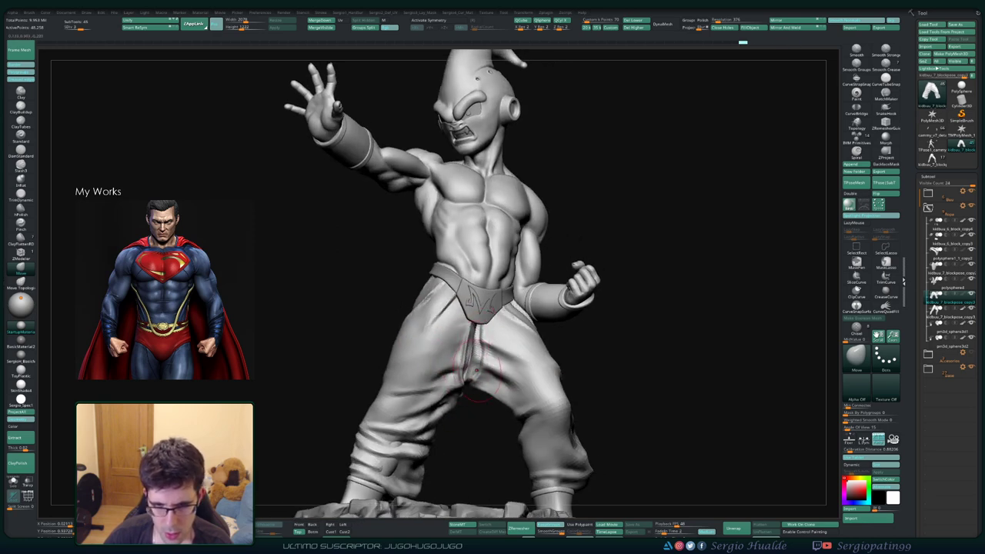
- Frame the figure, turn it around, and zoom in close on the back of the pants
key("f")
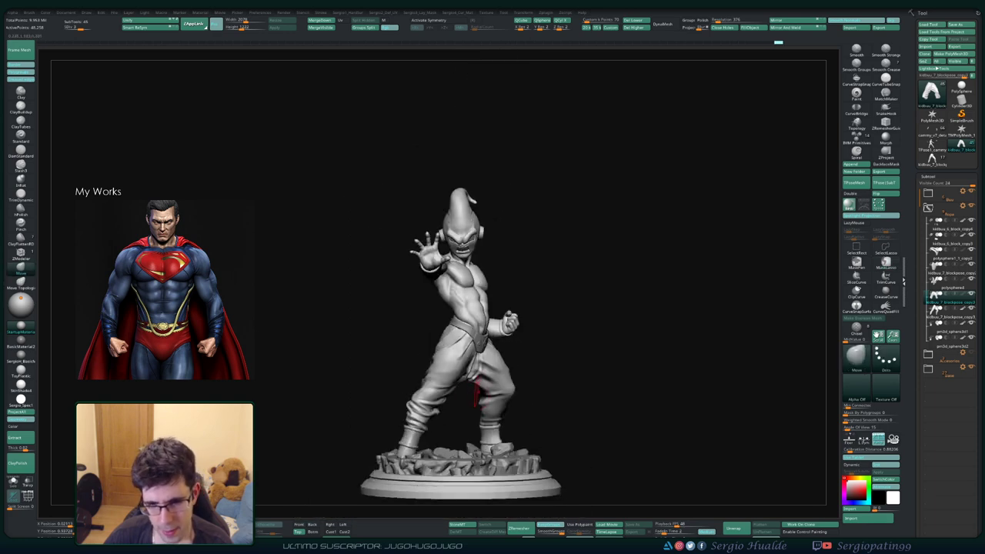
left_click_drag(484, 371, 500, 347)
scroll(507, 334, "up", 3)
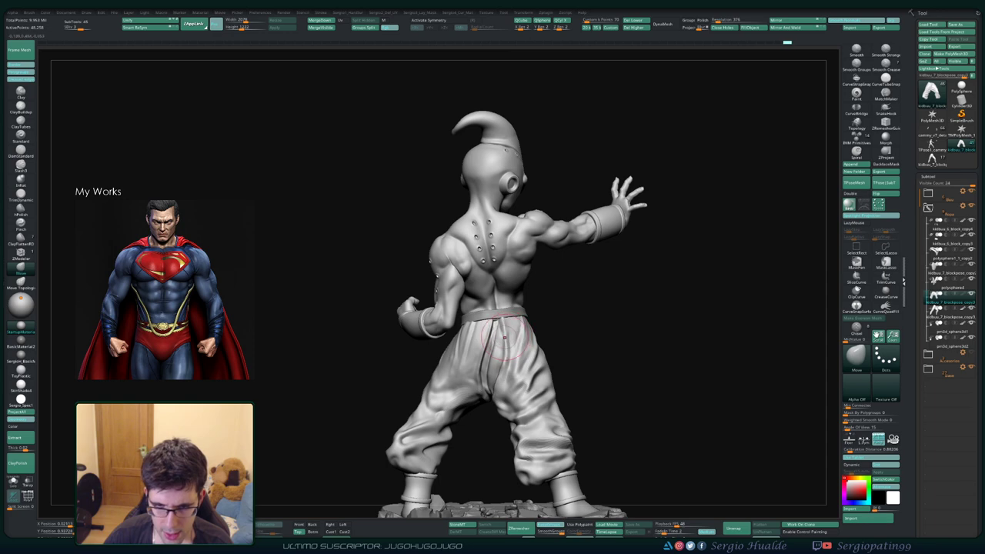
mouse_move(502, 336)
left_mouse_down()
mouse_move(499, 405)
mouse_move(477, 327)
left_mouse_up()
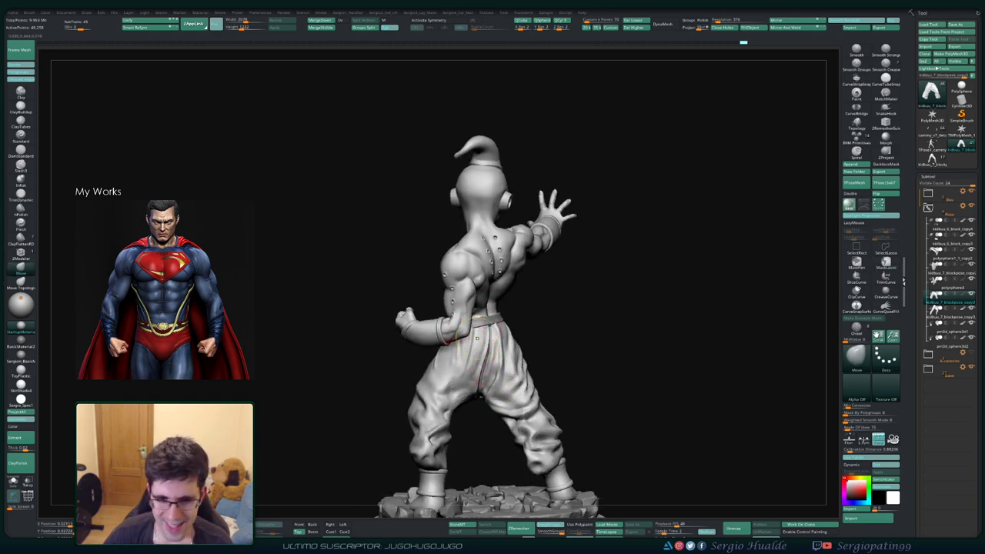
mouse_move(477, 336)
left_mouse_down()
mouse_move(368, 265)
mouse_move(466, 362)
mouse_move(483, 309)
mouse_move(512, 331)
mouse_move(527, 319)
mouse_move(521, 332)
left_mouse_up()
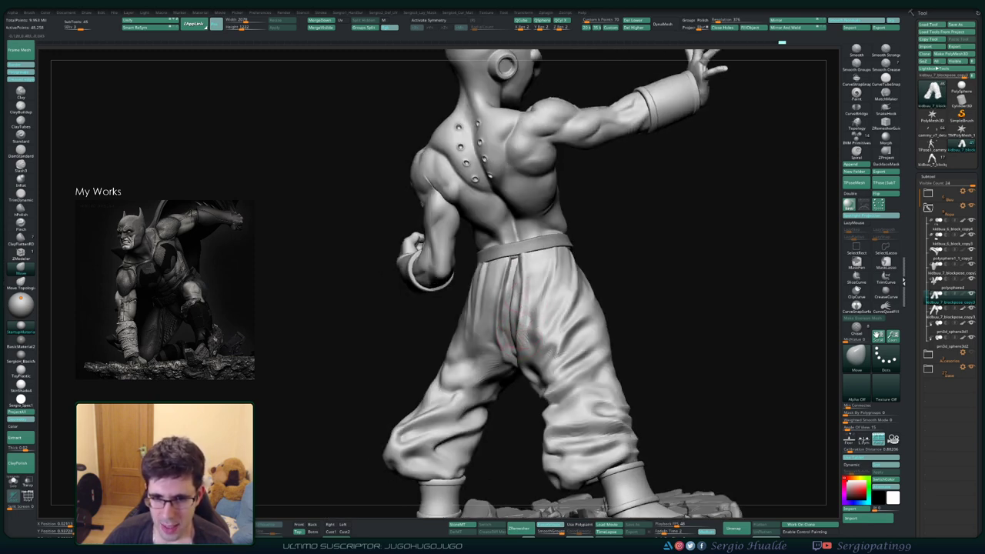
left_click_drag(534, 283, 518, 293)
right_click_drag(518, 294, 528, 275, "ctrl")
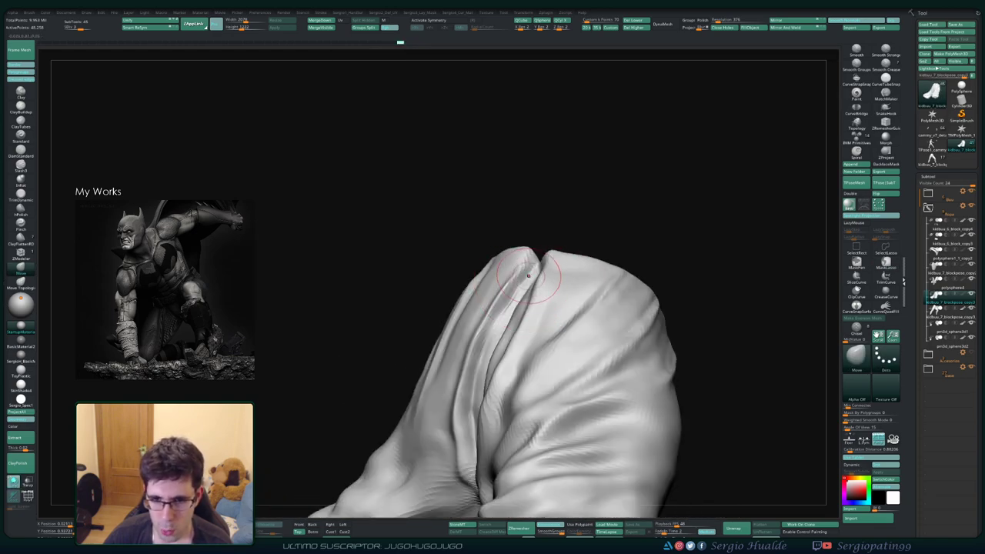
- Lasso-mask both lobes of the pants fold, invert the mask and reshape the fold
right_click_drag(528, 276, 534, 236)
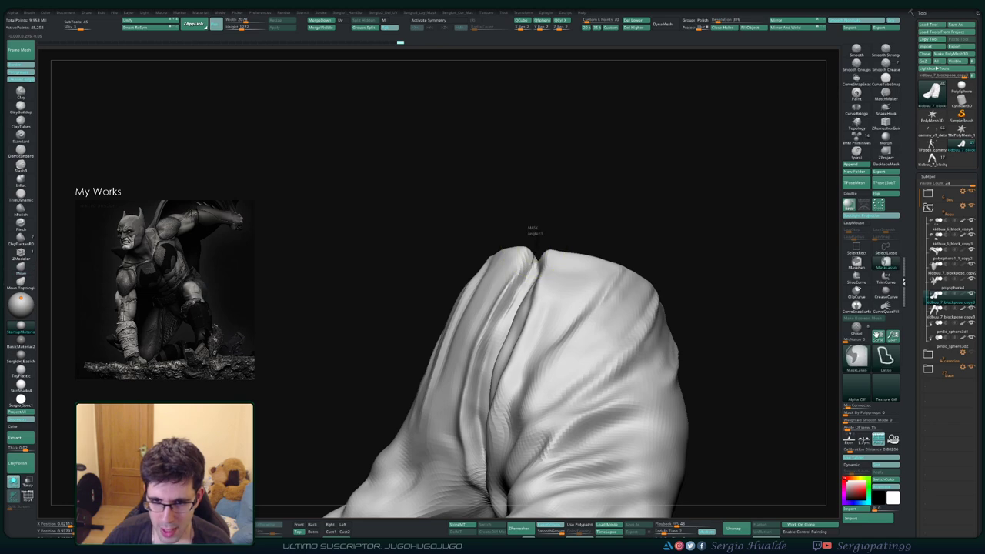
left_click_drag(537, 238, 519, 176, "ctrl")
right_click_drag(519, 177, 535, 240)
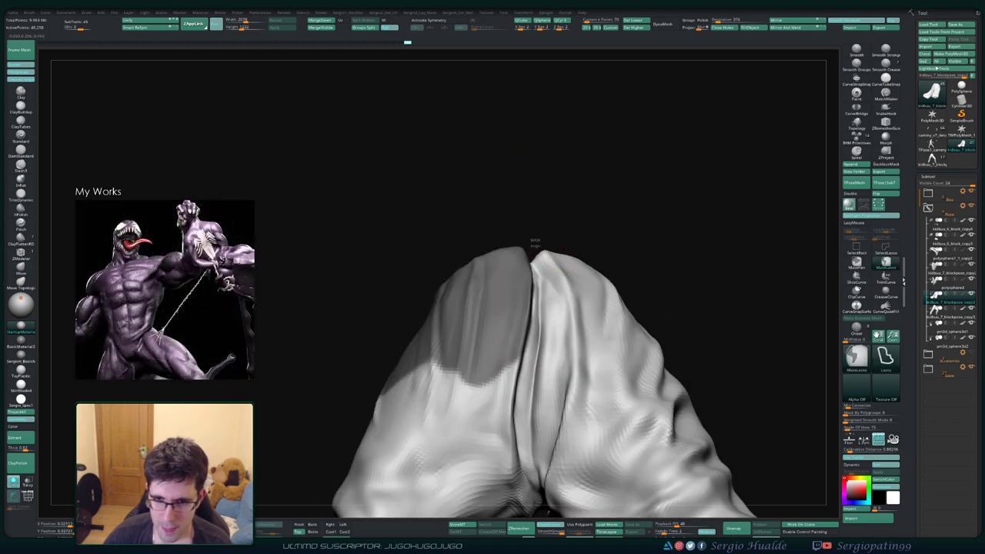
left_click_drag(537, 240, 558, 254, "ctrl")
left_click(588, 222, "ctrl")
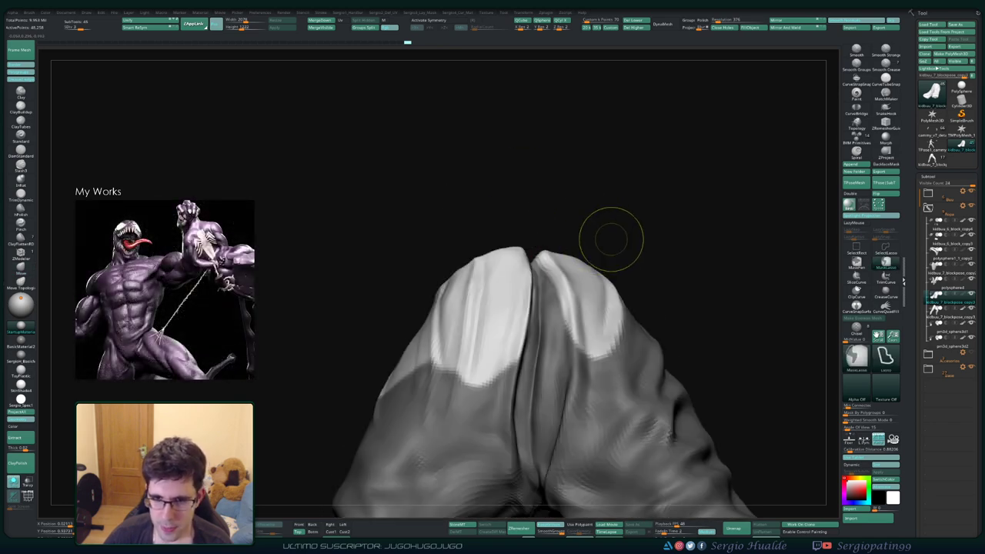
mouse_move(587, 223)
right_mouse_down()
mouse_move(554, 231)
mouse_move(598, 231)
mouse_move(567, 231)
mouse_move(558, 241)
mouse_move(545, 221)
right_mouse_up()
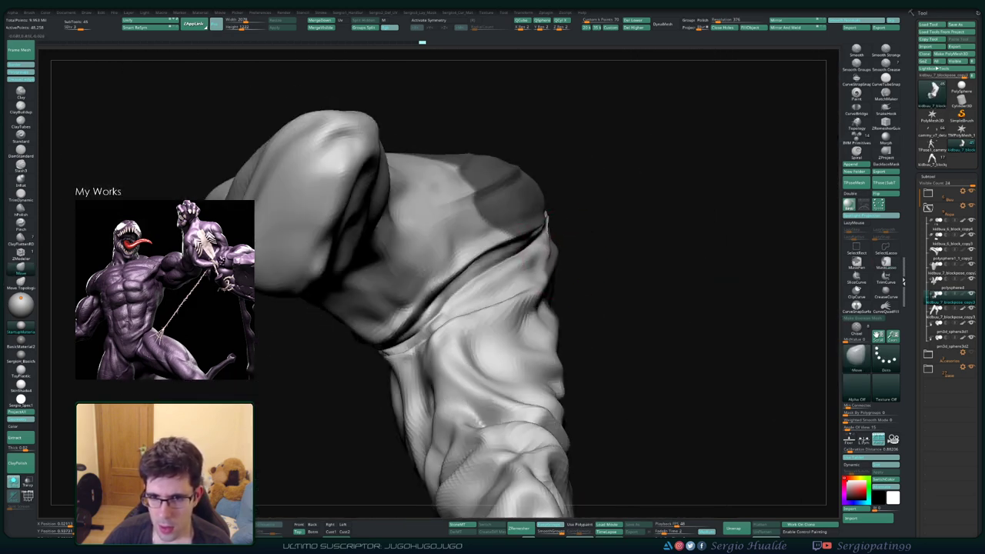
mouse_move(545, 220)
right_mouse_down()
mouse_move(591, 247)
mouse_move(574, 251)
right_mouse_up()
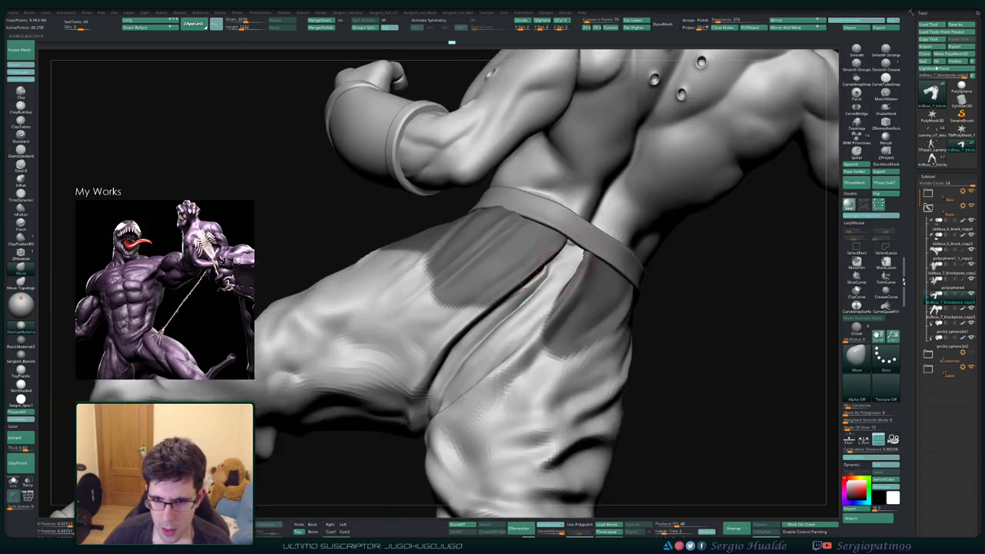
- Turn the view around the waist and switch to the DamStandard brush (B-D-S)
right_click(573, 286)
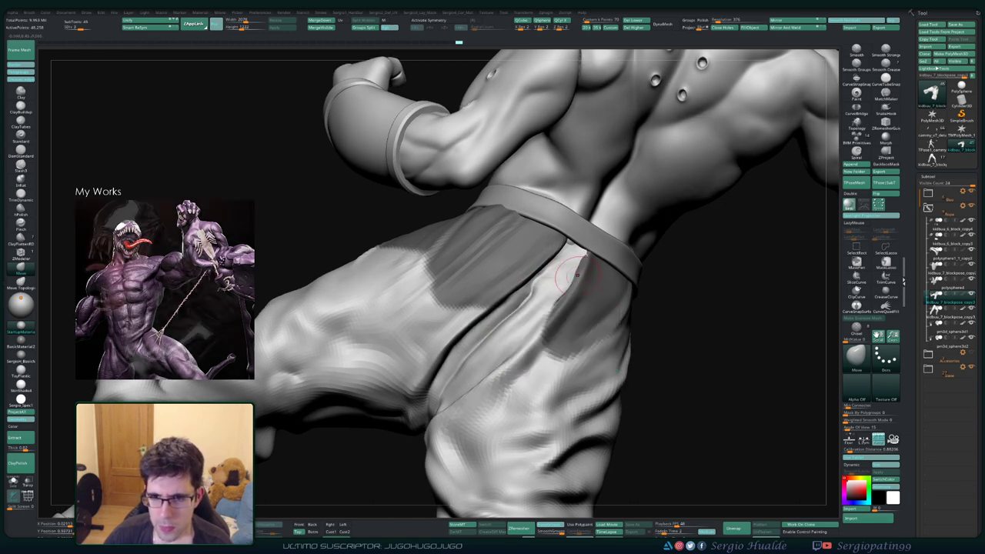
right_click_drag(567, 254, 531, 285)
key("b")
key("d")
key("s")
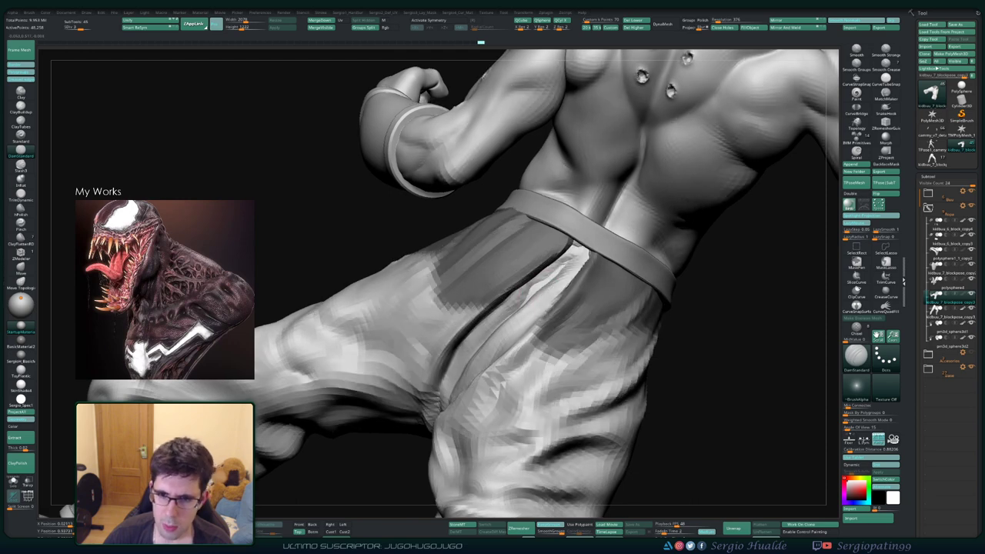
- Switch back to the Move brush and frame the whole figure on its base
key("b")
key("m")
key("v")
key("f")
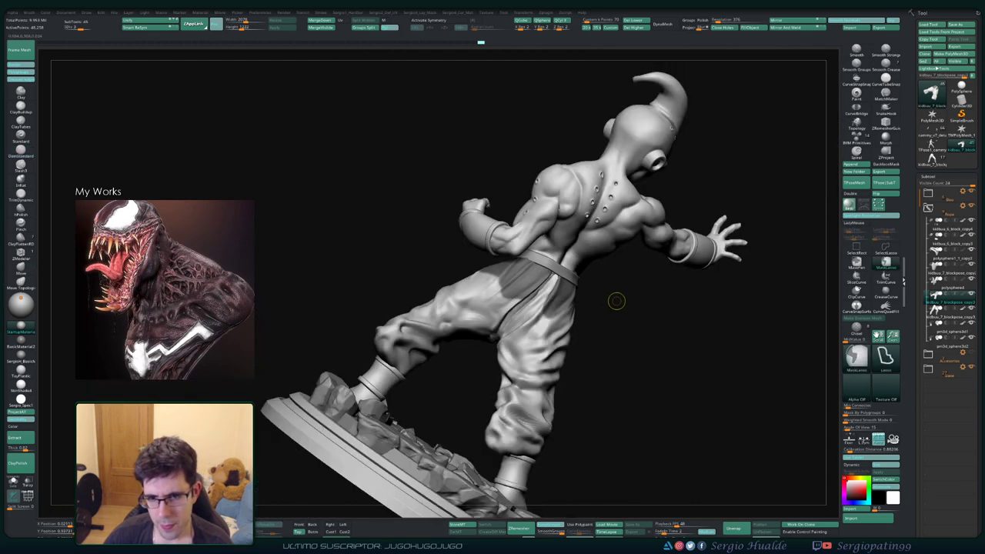
right_click_drag(616, 301, 539, 315)
mouse_move(537, 351)
right_mouse_down()
mouse_move(522, 331)
mouse_move(502, 336)
mouse_move(539, 323)
mouse_move(550, 226)
mouse_move(595, 276)
right_mouse_up()
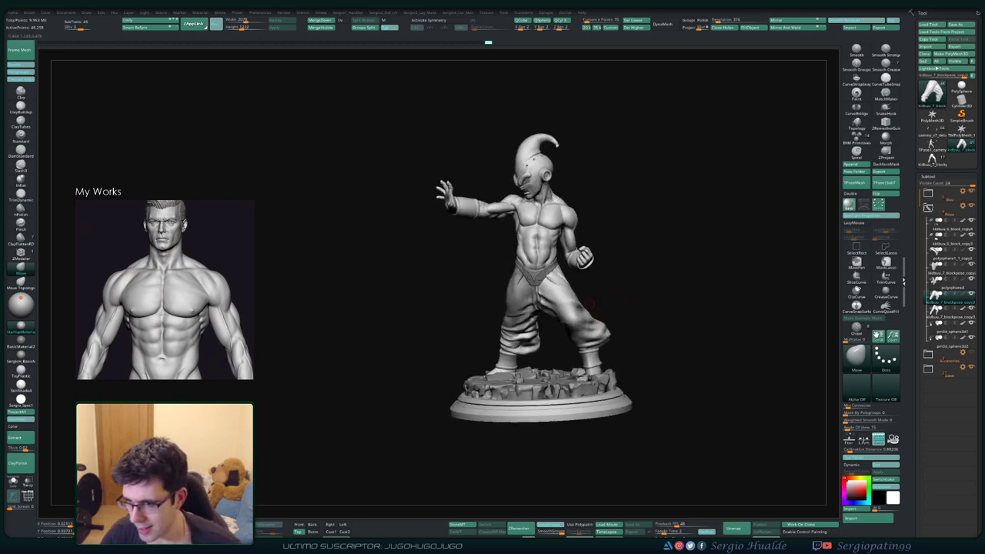
- Orbit around the figure to work the folds on the trouser leg and back
left_click_drag(635, 296, 574, 319)
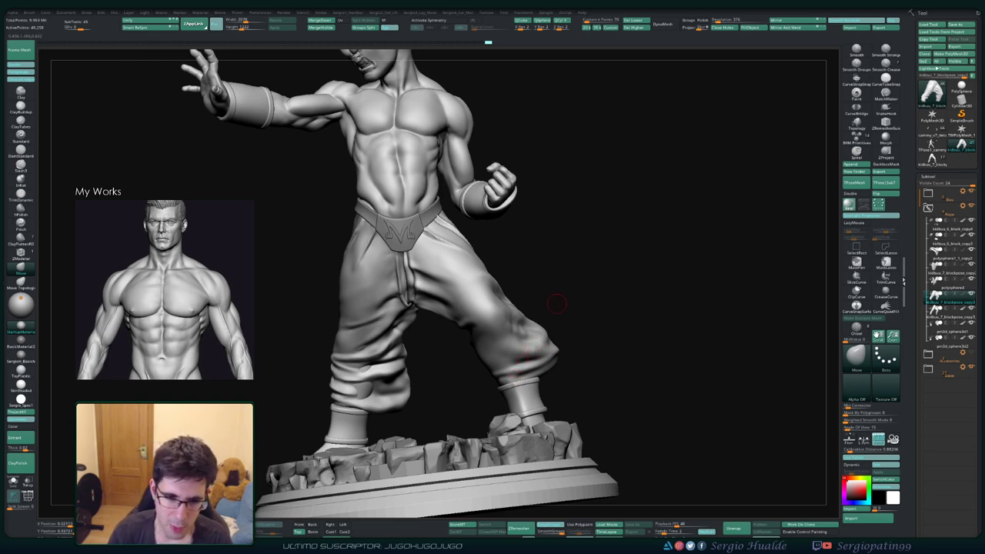
left_click_drag(557, 298, 412, 366)
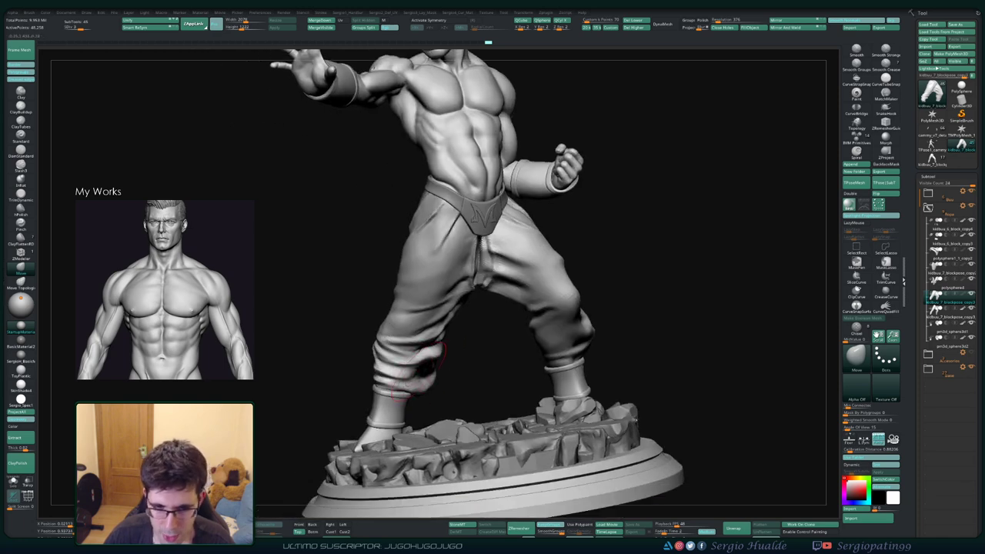
mouse_move(422, 360)
right_mouse_down()
mouse_move(414, 370)
mouse_move(436, 381)
mouse_move(454, 366)
mouse_move(435, 352)
mouse_move(450, 362)
right_mouse_up()
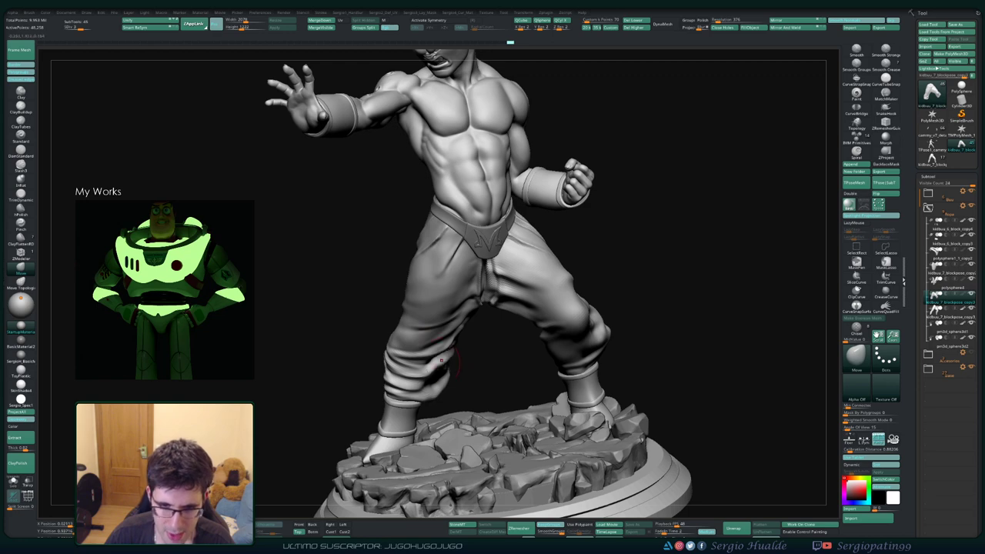
mouse_move(440, 376)
right_mouse_down()
mouse_move(448, 345)
mouse_move(561, 302)
mouse_move(408, 361)
right_mouse_up()
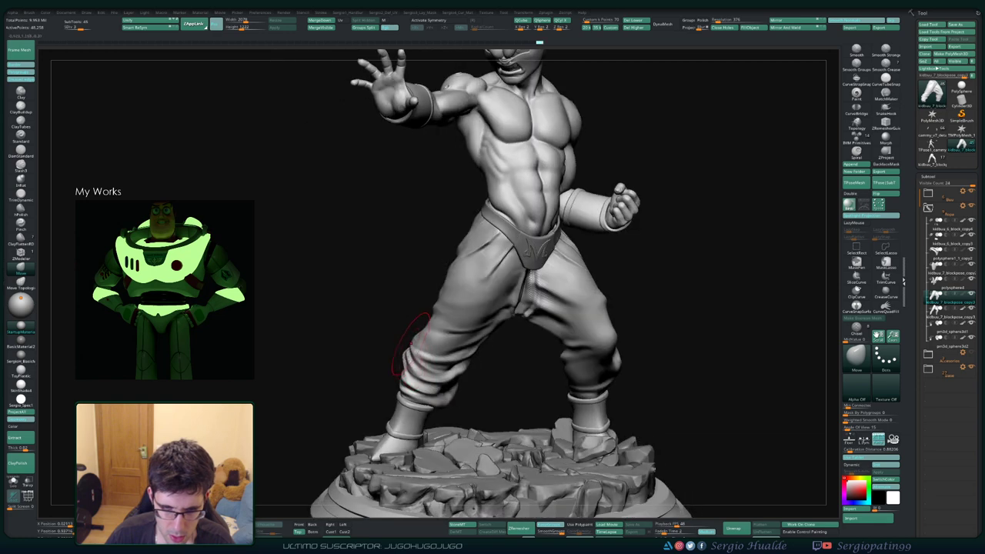
mouse_move(420, 327)
right_mouse_down()
mouse_move(406, 353)
mouse_move(308, 358)
mouse_move(446, 402)
mouse_move(433, 375)
mouse_move(448, 381)
mouse_move(407, 389)
right_mouse_up()
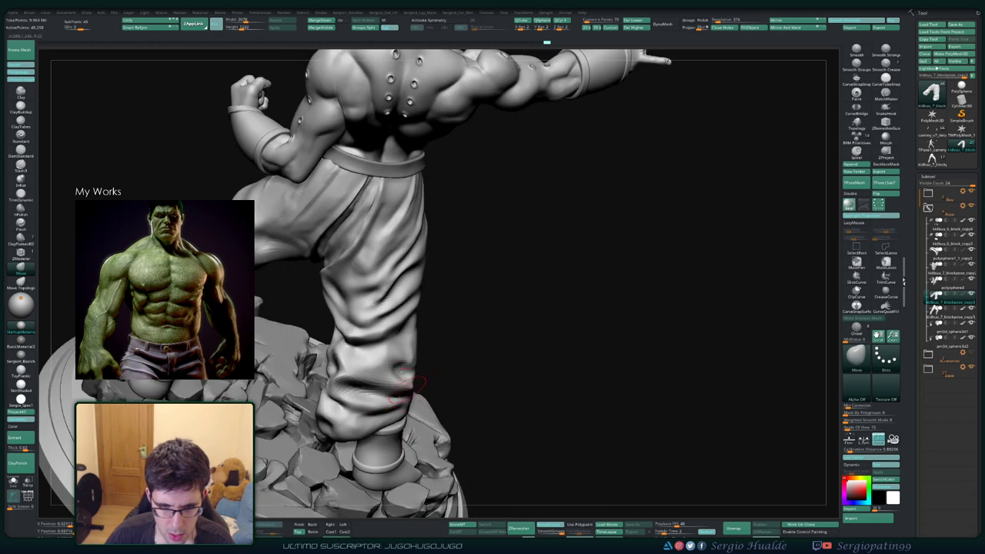
mouse_move(361, 331)
right_mouse_down()
mouse_move(364, 394)
mouse_move(377, 370)
mouse_move(381, 388)
right_mouse_up()
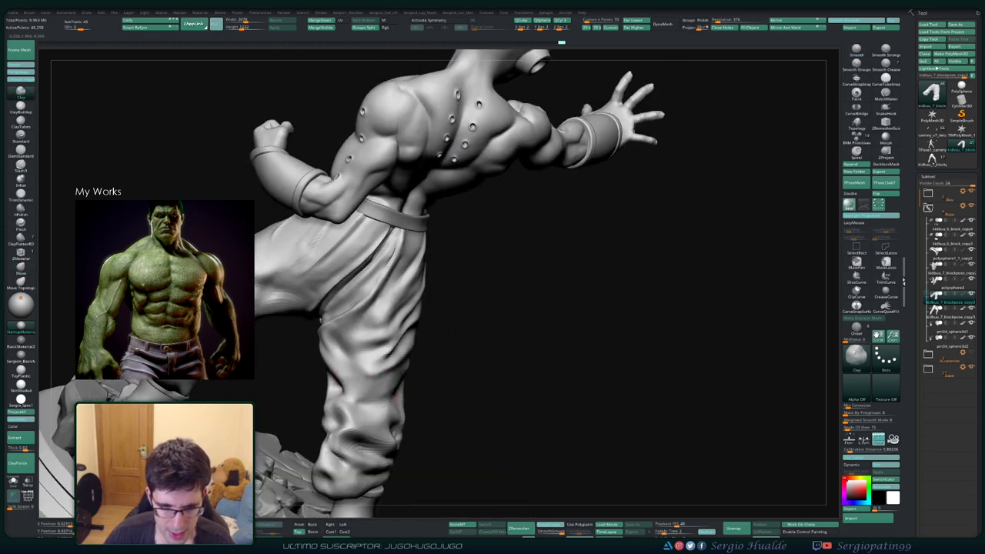
left_click_drag(355, 233, 293, 233)
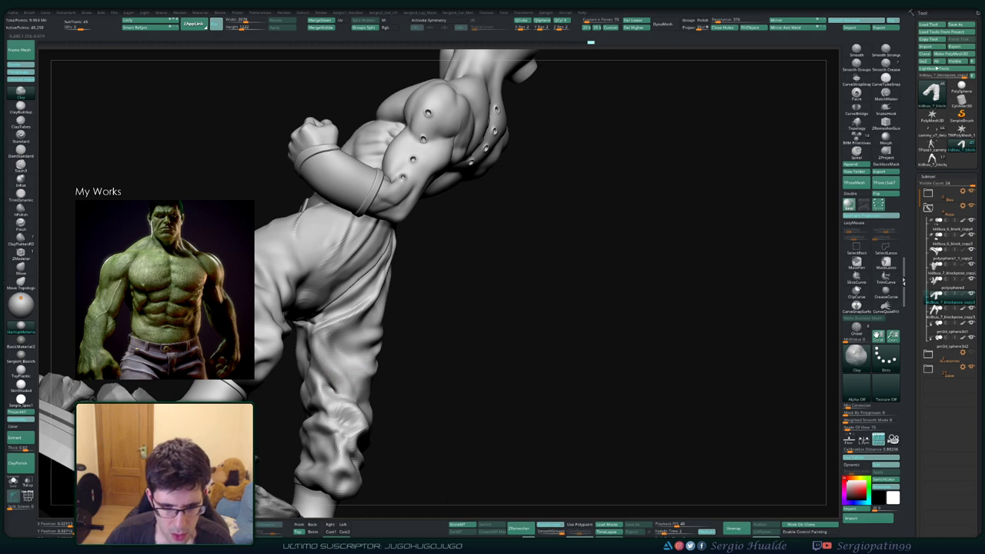
mouse_move(355, 381)
left_mouse_down()
mouse_move(363, 376)
mouse_move(391, 397)
left_mouse_up()
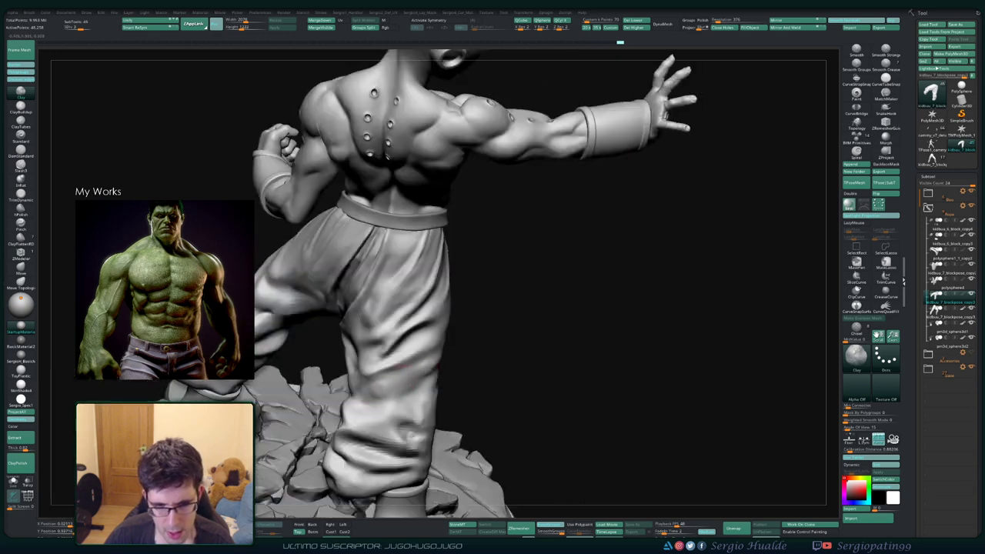
- Lasso-mask the trousers and change the brush stroke type to Dots
left_click_drag(450, 315, 399, 382, "ctrl")
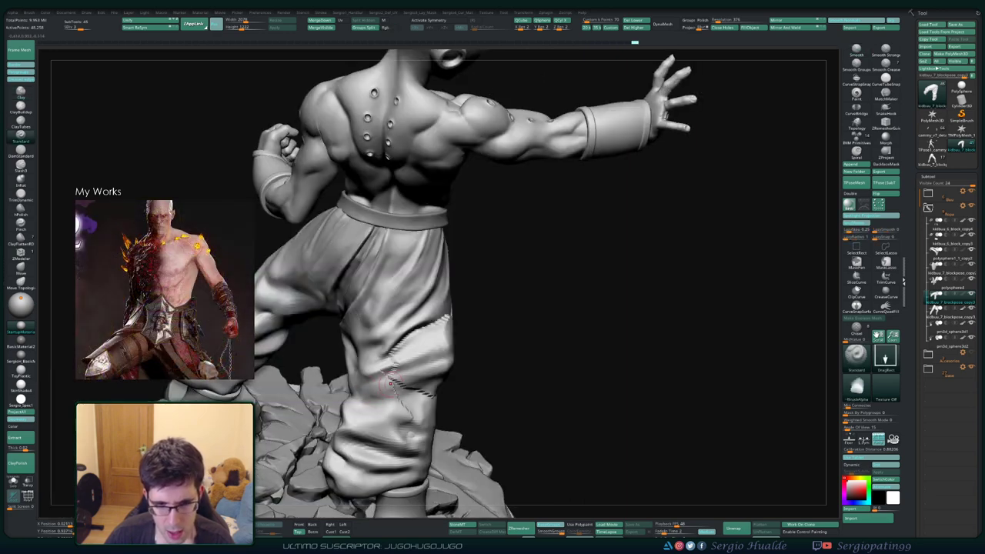
left_click(857, 387)
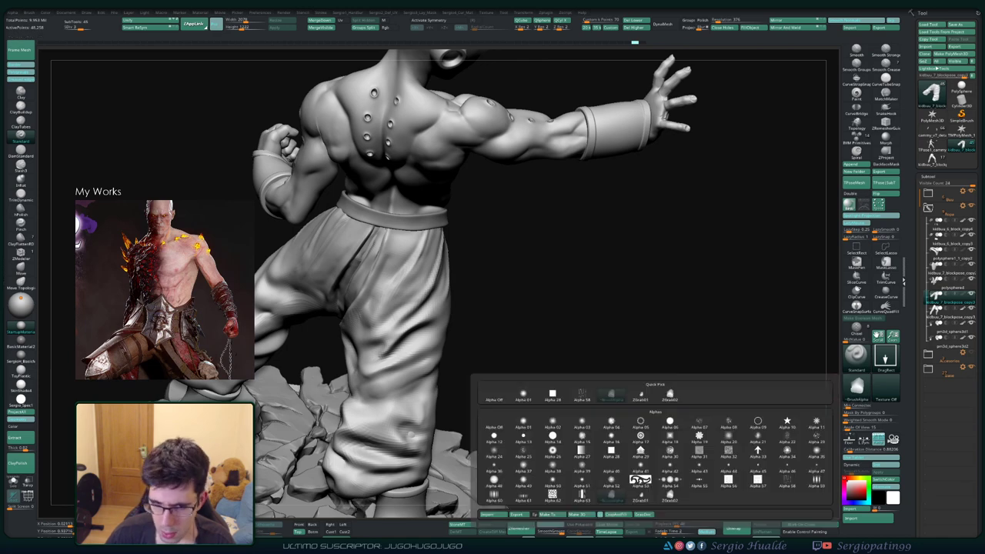
left_click(886, 357)
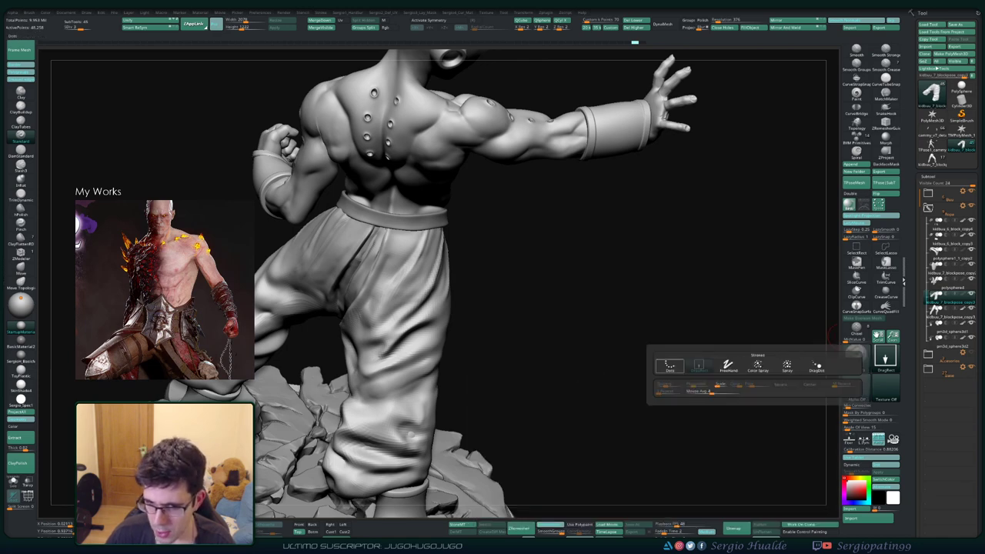
left_click(669, 365)
- Shift-smooth the folds on the back of the trousers, then view the whole statue
left_click_drag(431, 385, 412, 391)
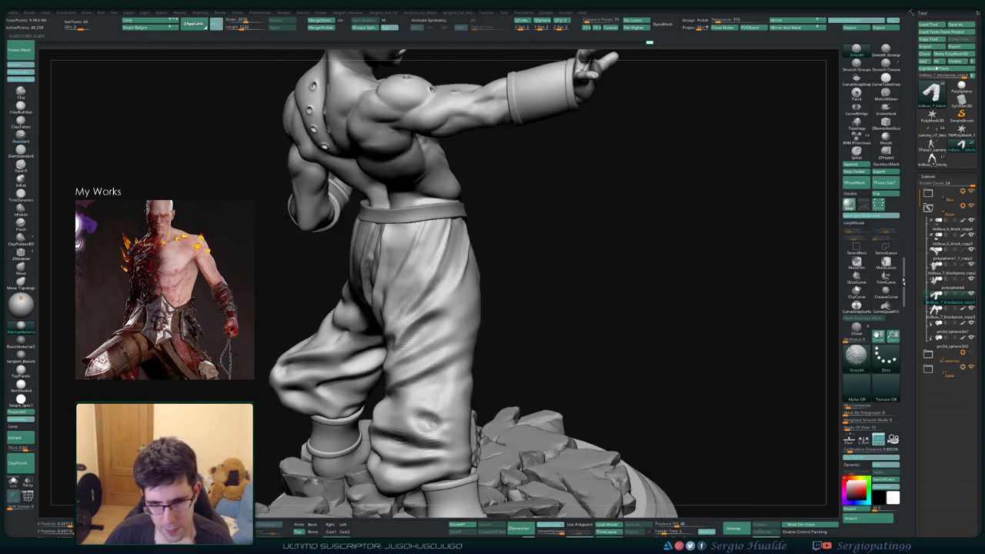
key("f")
mouse_move(493, 362)
left_mouse_down()
mouse_move(456, 370)
mouse_move(385, 419)
left_mouse_up()
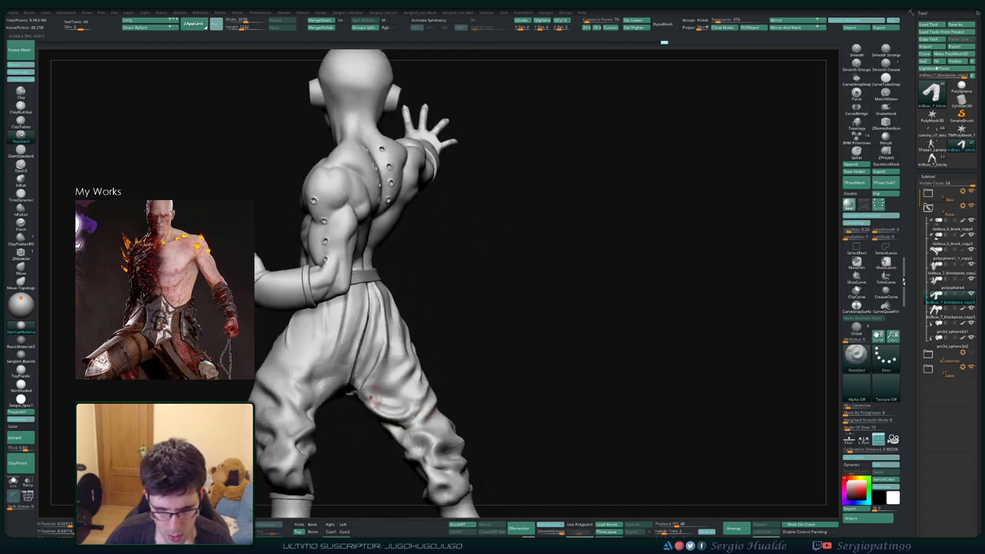
key("shift")
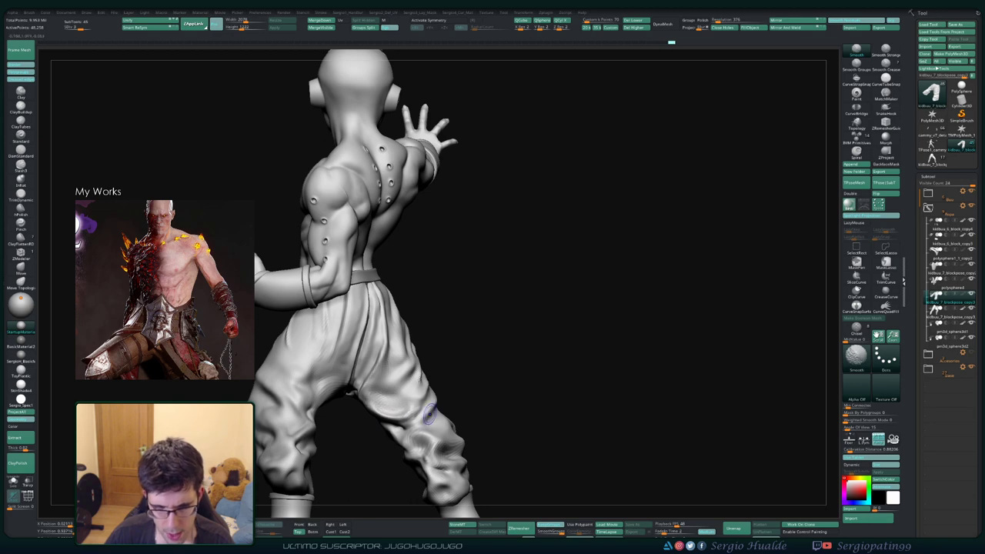
mouse_move(429, 415)
right_mouse_down()
mouse_move(419, 398)
mouse_move(413, 416)
right_mouse_up()
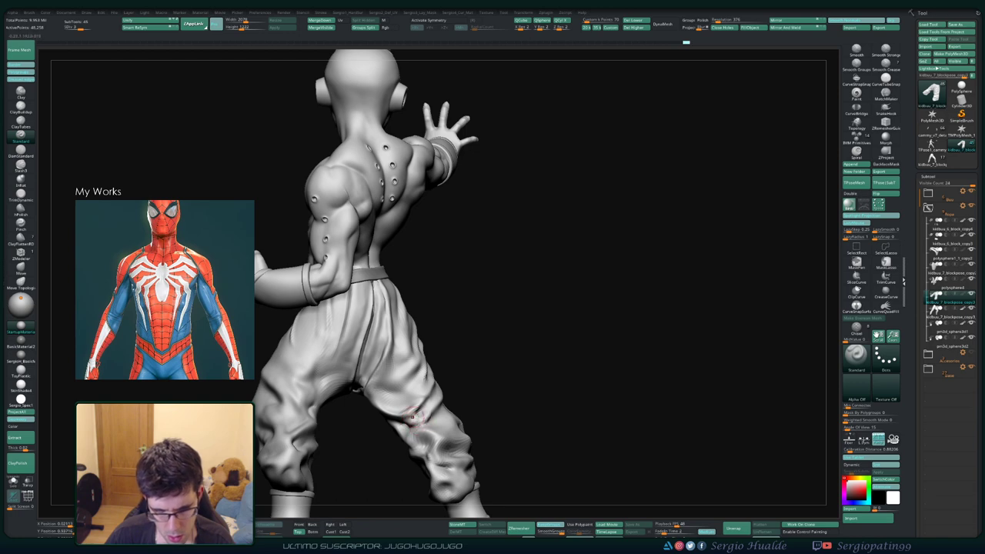
key("shift")
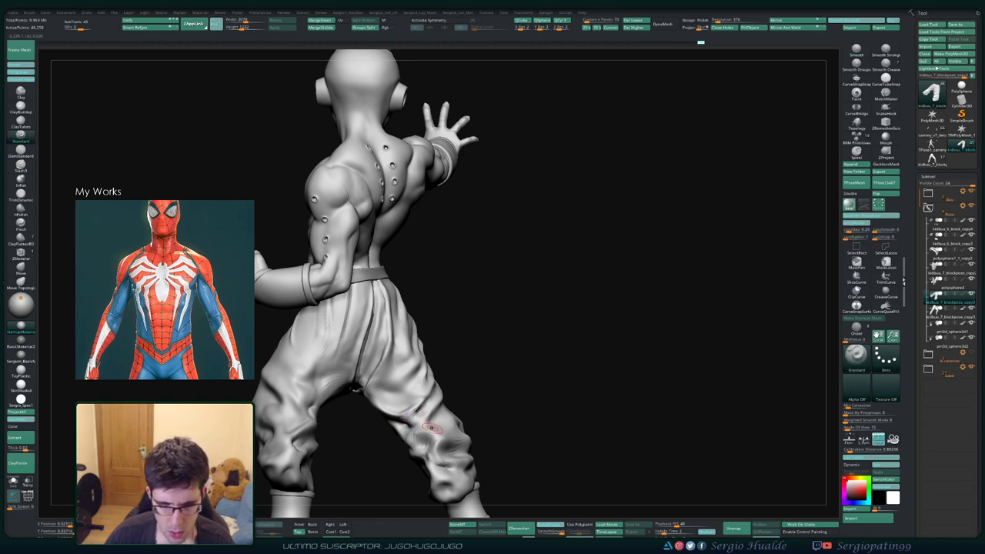
mouse_move(438, 412)
right_mouse_down()
mouse_move(437, 440)
mouse_move(437, 408)
mouse_move(465, 354)
right_mouse_up()
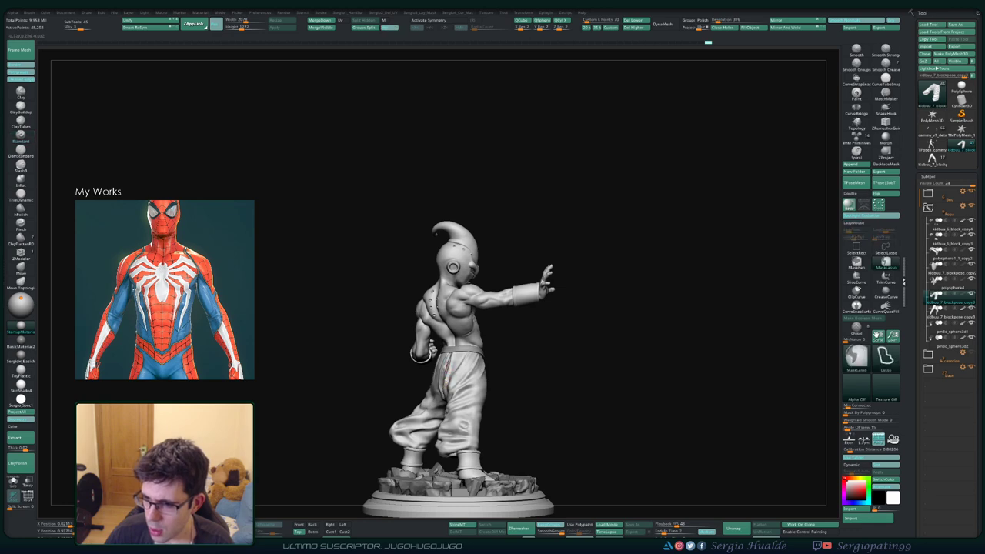
mouse_move(448, 375)
right_mouse_down()
mouse_move(416, 361)
mouse_move(472, 386)
mouse_move(461, 369)
right_mouse_up()
- Solo the pants subtool with Ctrl+Shift+S and start smoothing the pant leg
key("ctrl+shift+s")
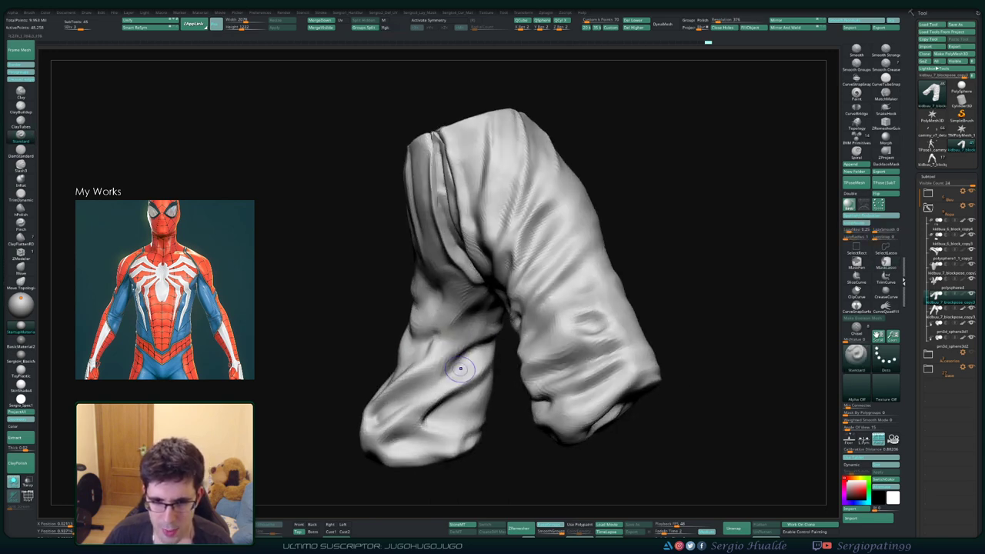
key("space")
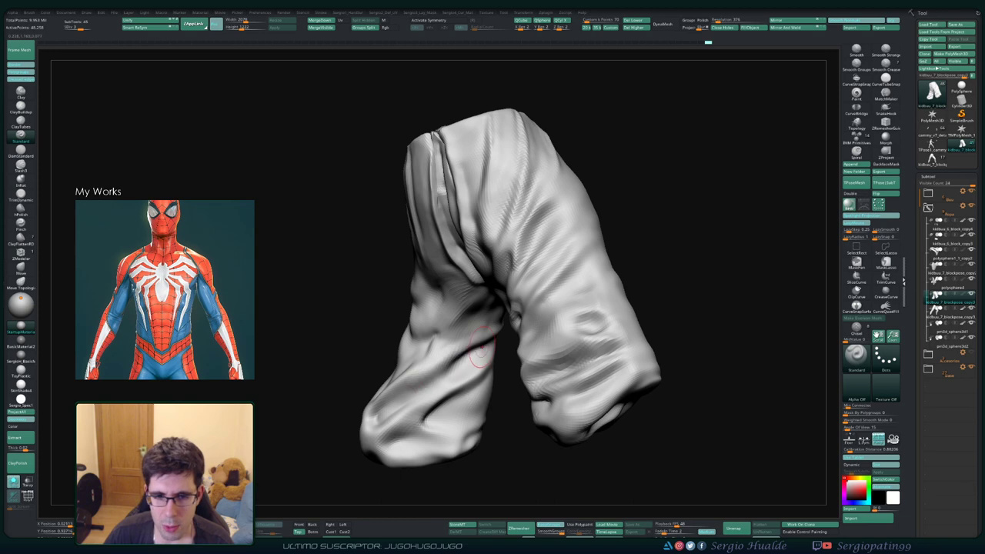
mouse_move(408, 382)
right_mouse_down()
mouse_move(431, 385)
mouse_move(401, 393)
mouse_move(439, 384)
mouse_move(410, 403)
right_mouse_up()
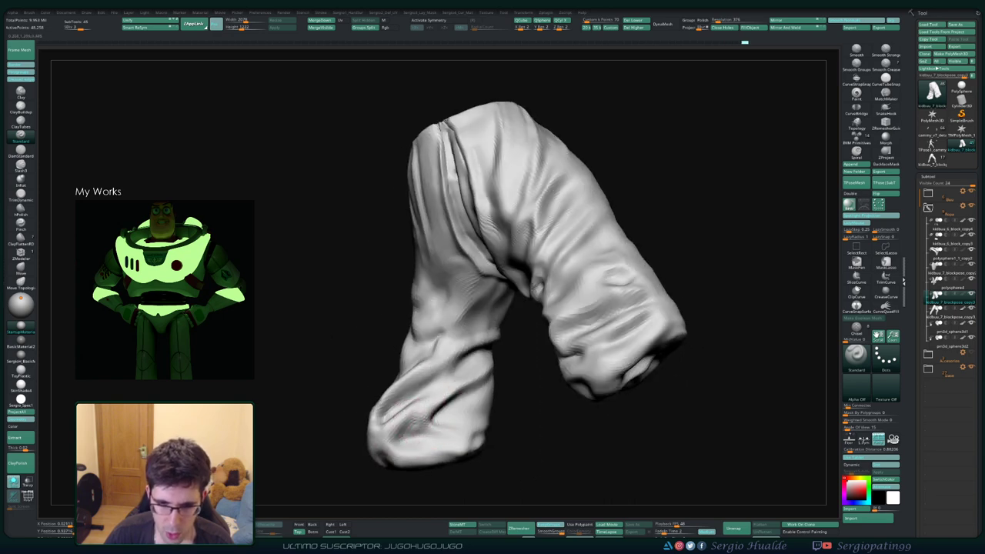
right_click_drag(453, 409, 454, 387)
key("shift")
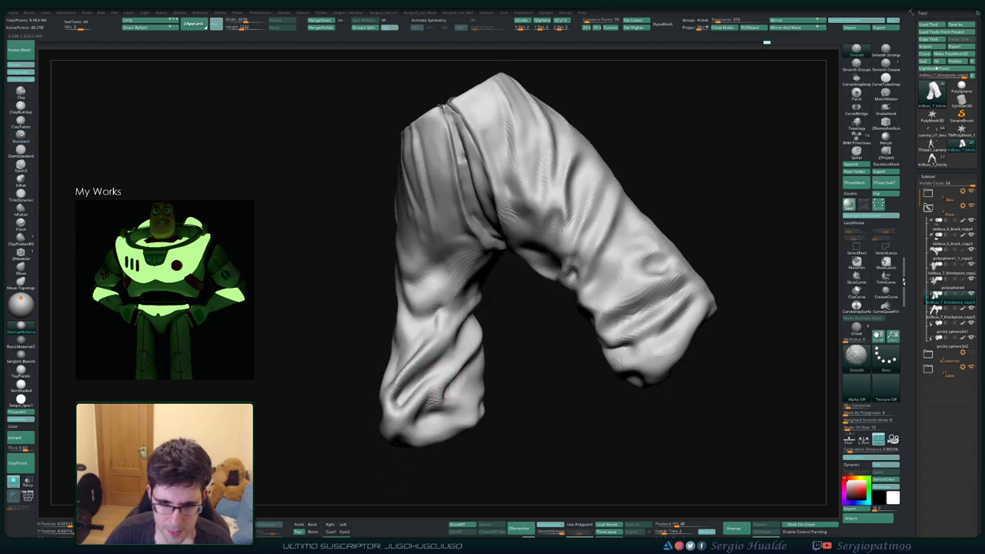
- Refine folds along both legs, toggling Polyframe with Shift+F to check the polygroups
right_click_drag(458, 339, 432, 431)
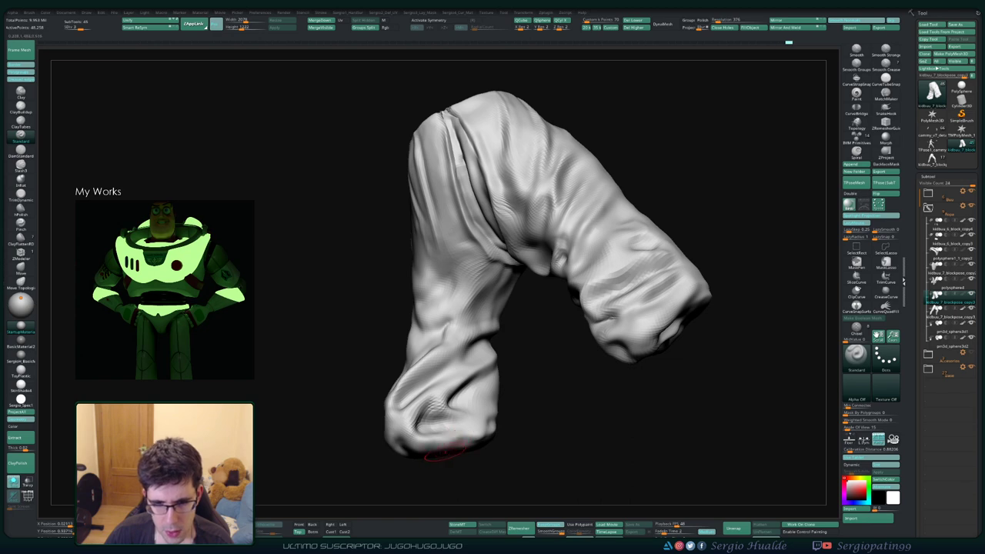
right_click_drag(445, 454, 416, 399)
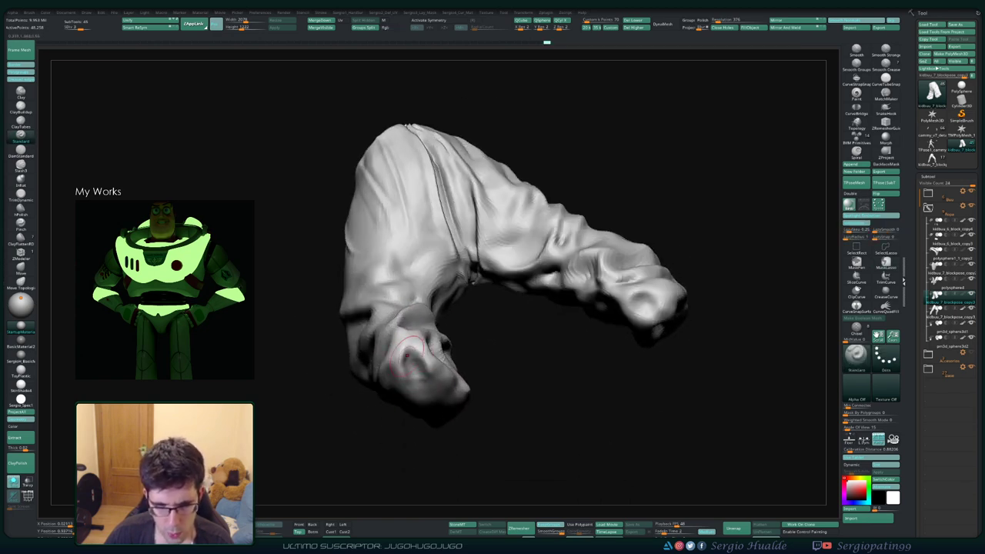
right_click_drag(429, 378, 449, 361)
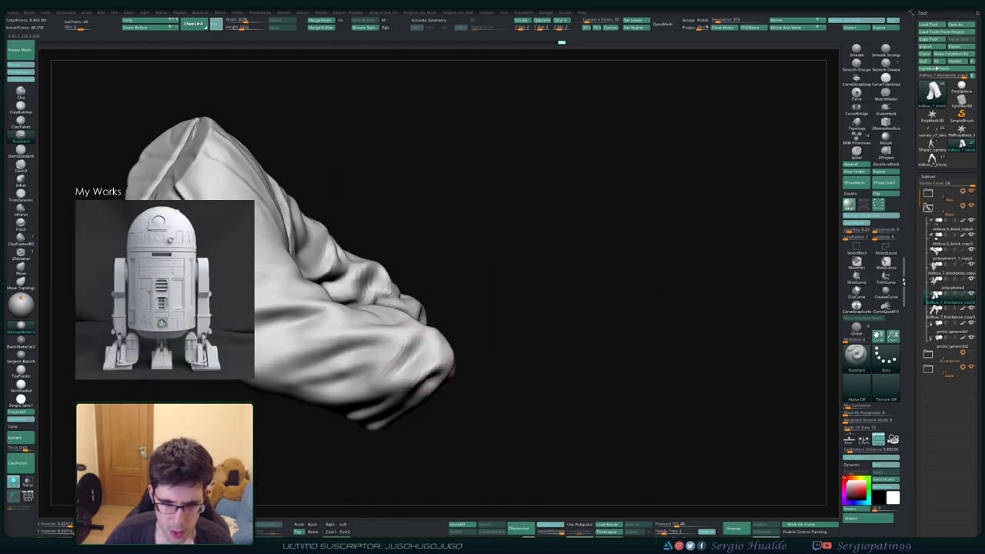
mouse_move(385, 375)
right_mouse_down()
mouse_move(377, 358)
mouse_move(384, 371)
right_mouse_up()
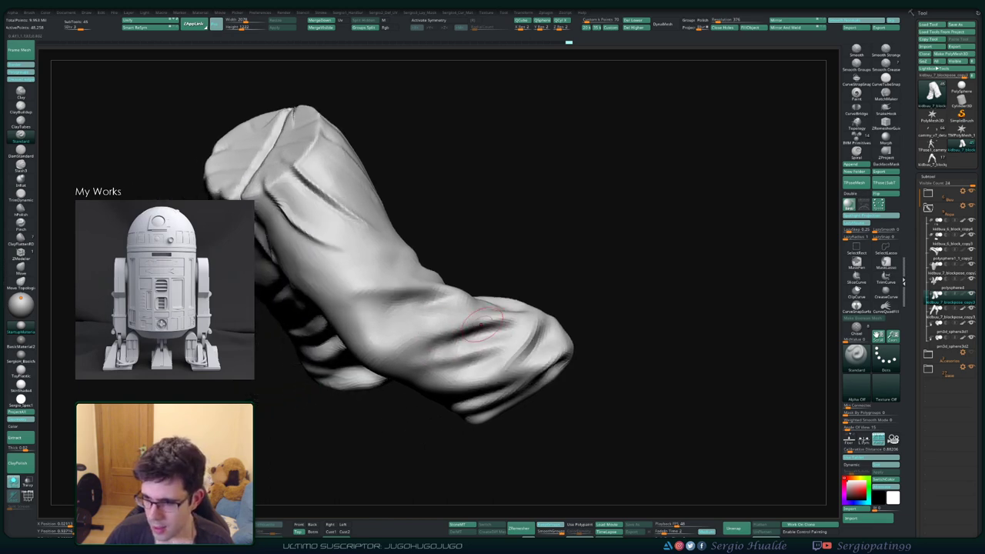
mouse_move(441, 340)
right_mouse_down()
mouse_move(462, 346)
mouse_move(492, 292)
right_mouse_up()
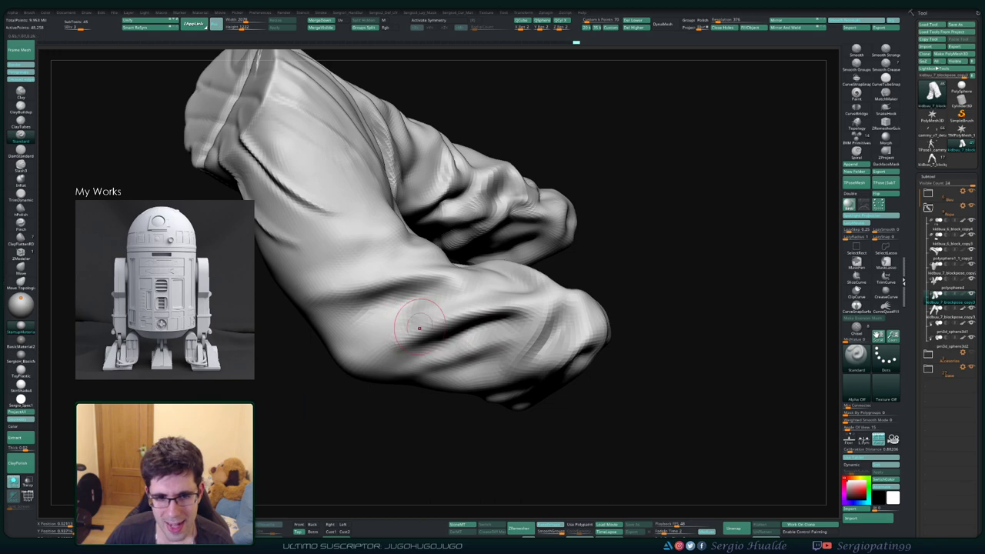
key("shift+f")
key("shift+f")
right_click_drag(419, 328, 462, 292)
- Turn off the polygroup display and frame the lower pant leg in side view
key("shift+f")
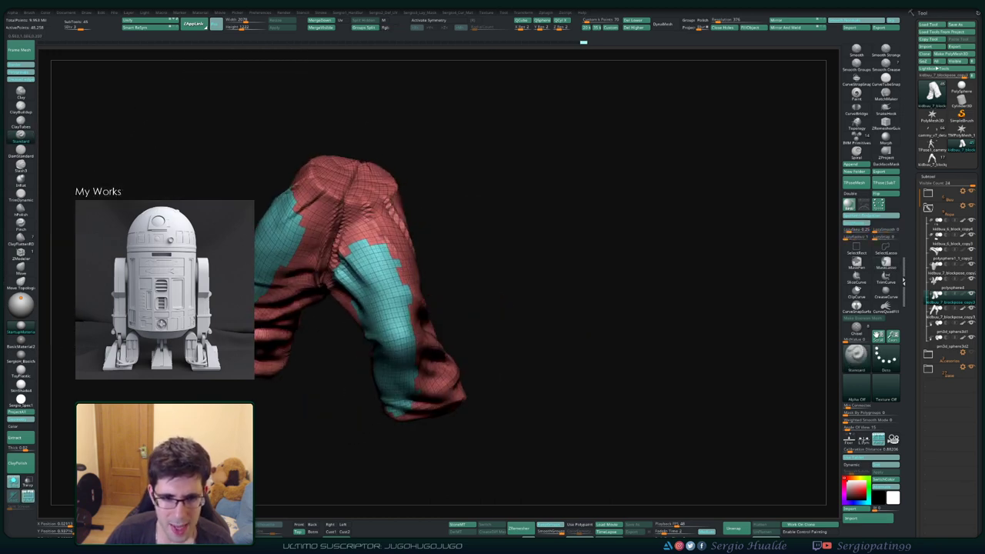
mouse_move(438, 339)
right_mouse_down("ctrl")
mouse_move(454, 323)
mouse_move(385, 147)
mouse_move(401, 200)
right_mouse_up("ctrl")
key("shift+f")
right_click_drag(477, 231, 462, 277)
right_click_drag(431, 324, 416, 293, "ctrl")
right_click_drag(462, 346, 431, 376)
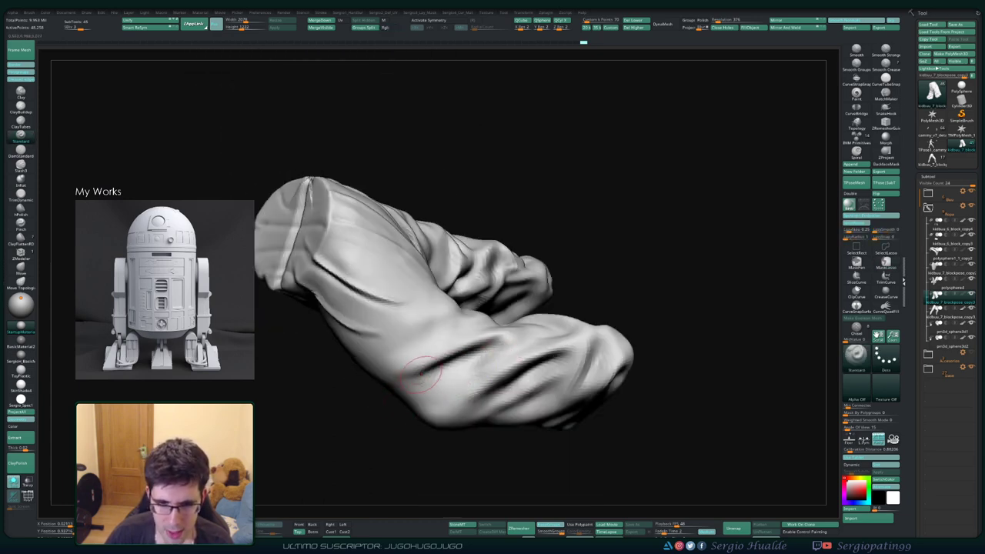
right_click_drag(504, 365, 511, 354)
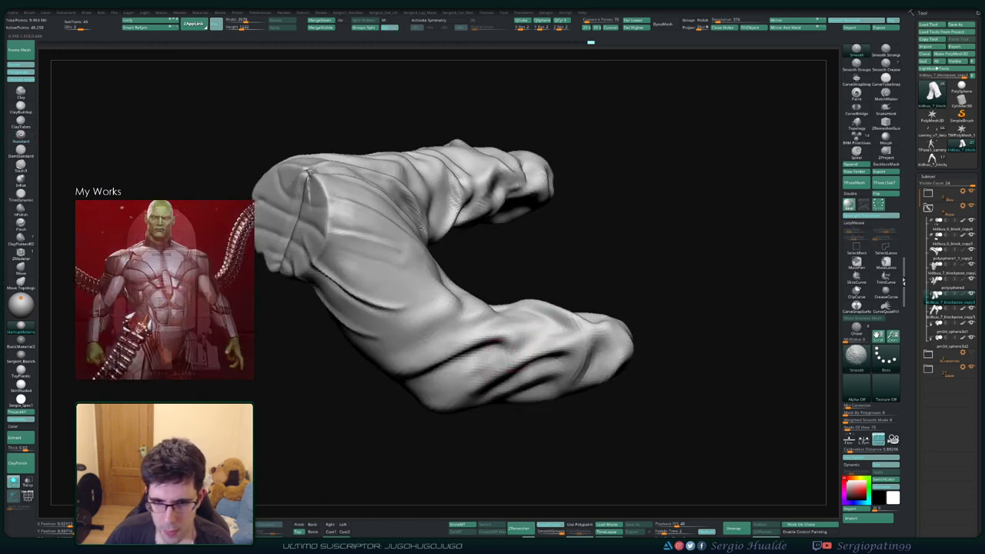
- Shift-smooth the creases on the lower leg and cuff, finishing on a front view
key("shift")
right_click_drag(480, 357, 445, 355)
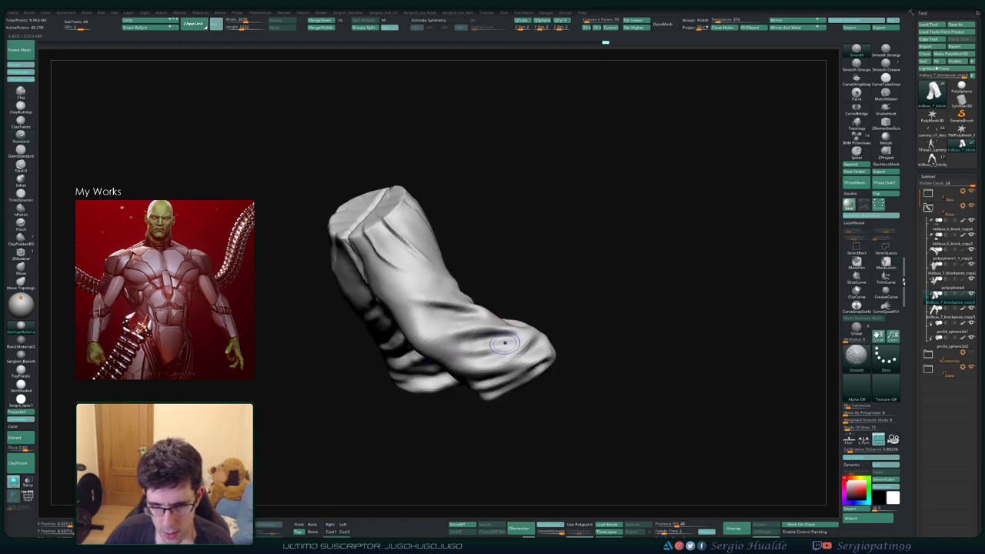
right_click_drag(506, 352, 494, 349)
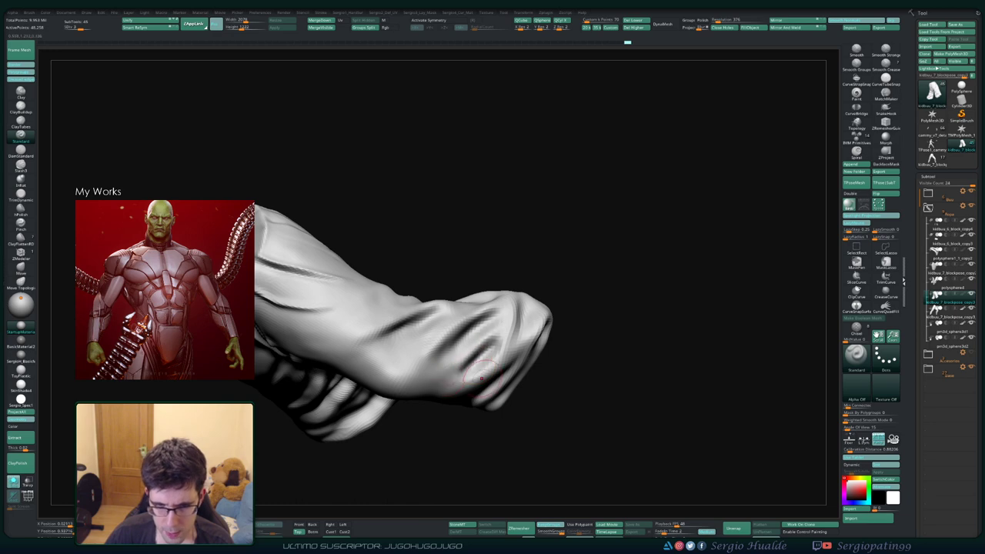
right_click_drag(481, 379, 503, 348)
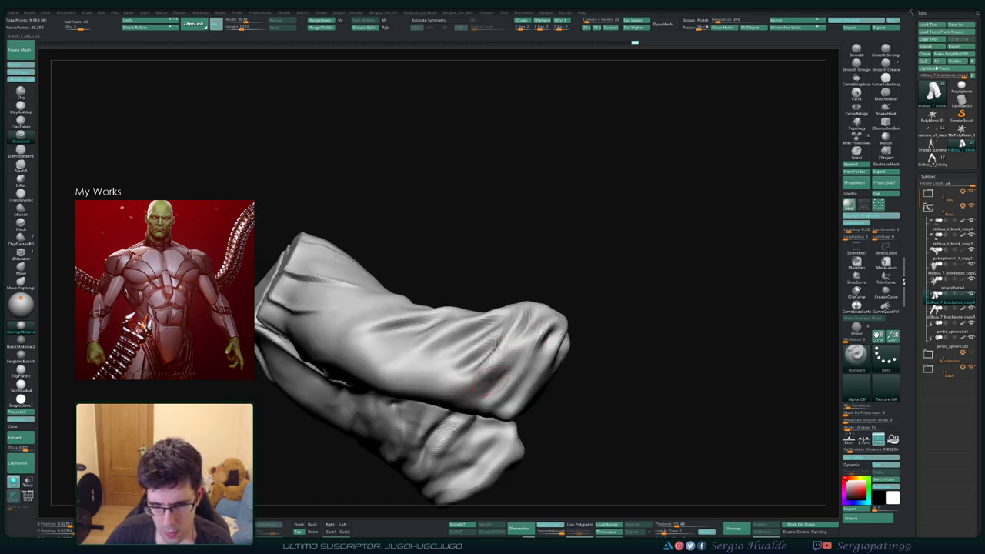
key("shift")
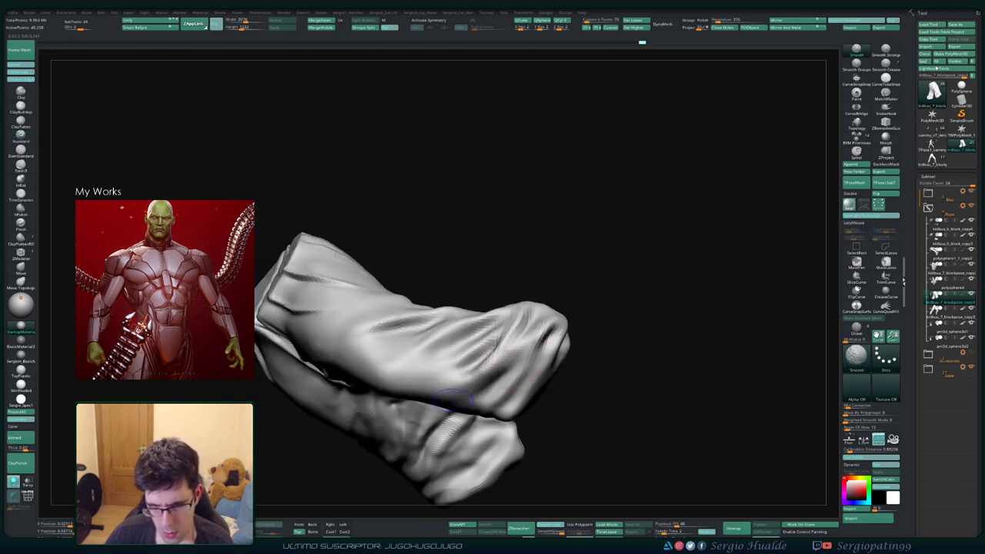
right_click_drag(453, 399, 527, 323)
left_click_drag(491, 365, 485, 339, "shift")
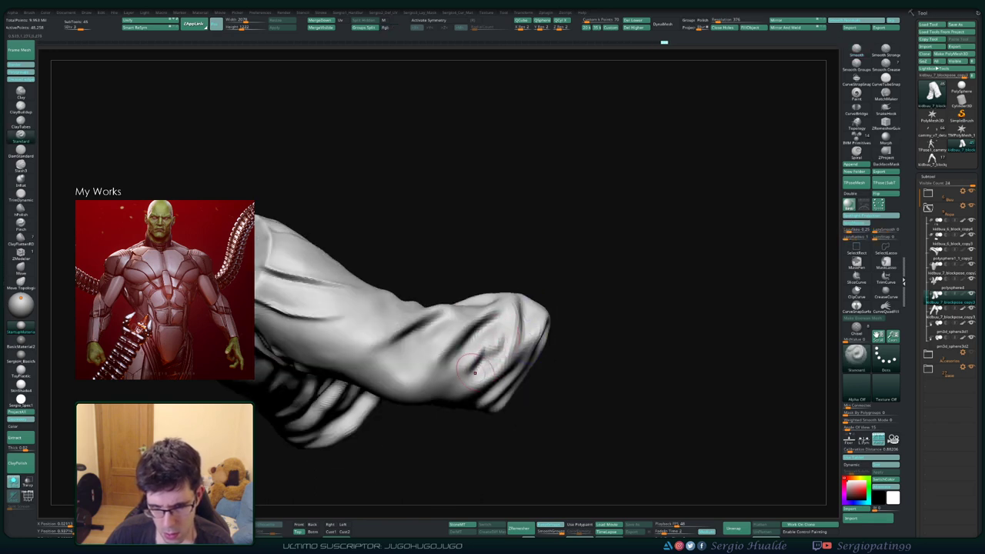
left_click_drag(475, 379, 469, 400, "shift")
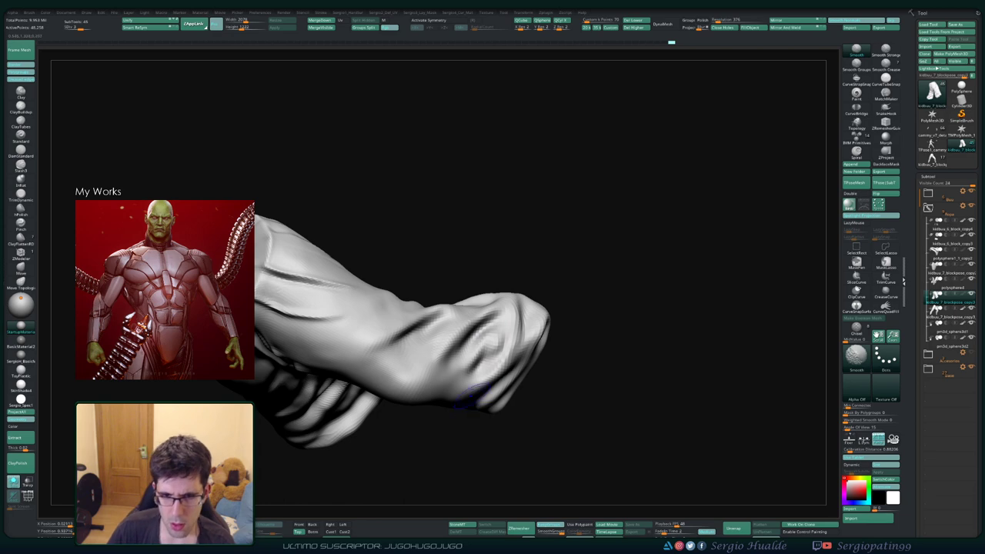
mouse_move(471, 393)
right_mouse_down()
mouse_move(467, 290)
mouse_move(515, 345)
mouse_move(493, 362)
mouse_move(431, 366)
right_mouse_up()
right_click_drag(454, 330, 425, 373)
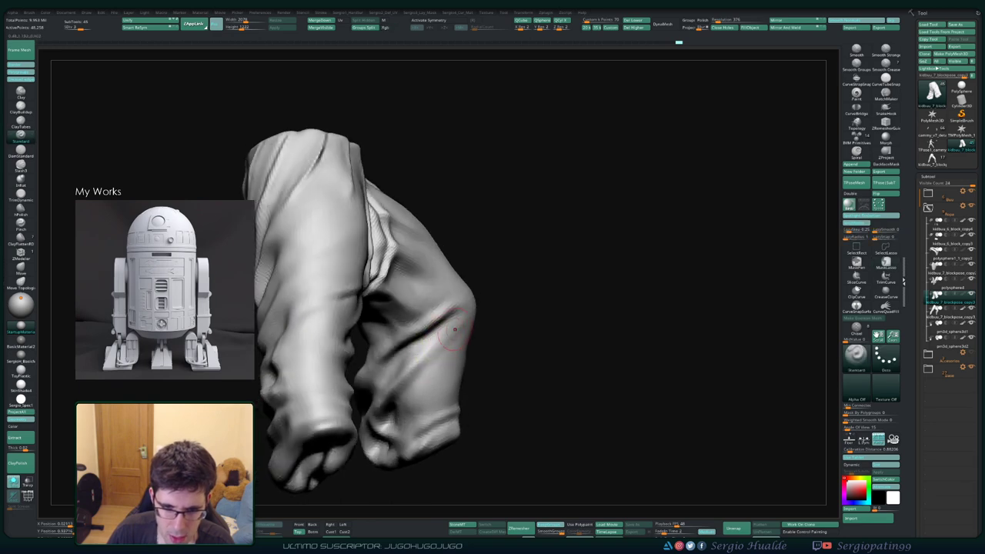
- Collapse the Lazy Mouse settings and smooth the lower leg folds, lasso-masking where needed
key("l")
right_click_drag(362, 362, 404, 381)
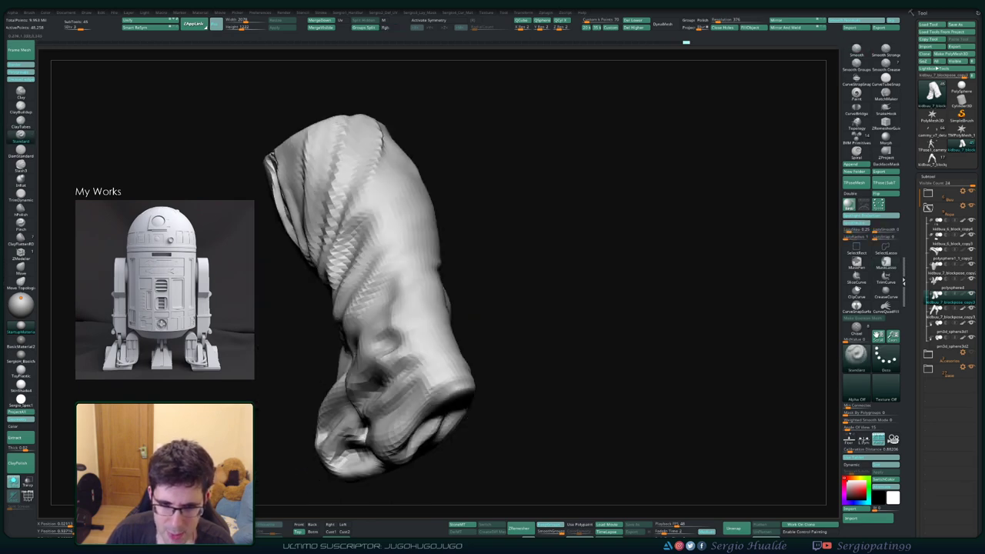
mouse_move(351, 501)
right_mouse_down()
mouse_move(374, 408)
mouse_move(414, 378)
right_mouse_up()
key("shift")
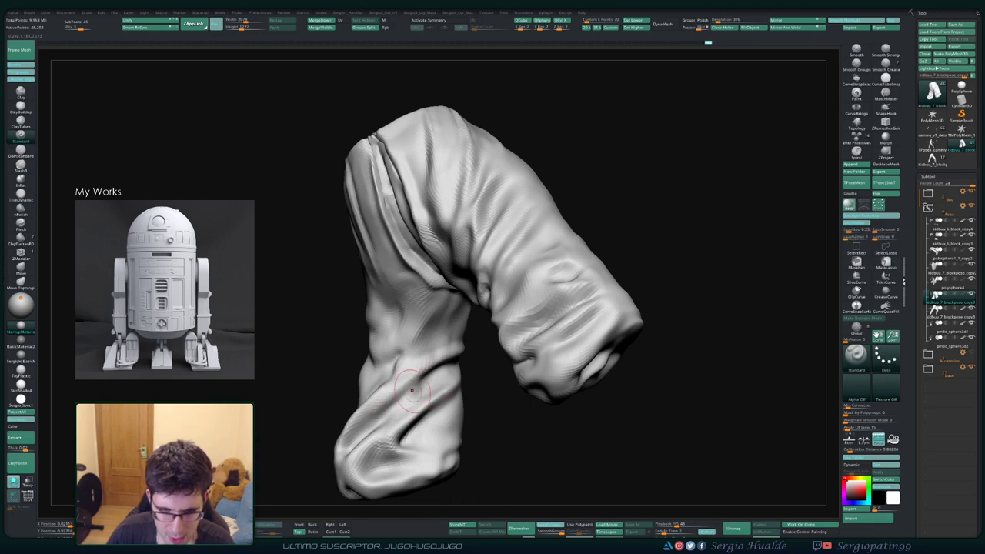
right_click_drag(405, 415, 373, 377)
key("ctrl")
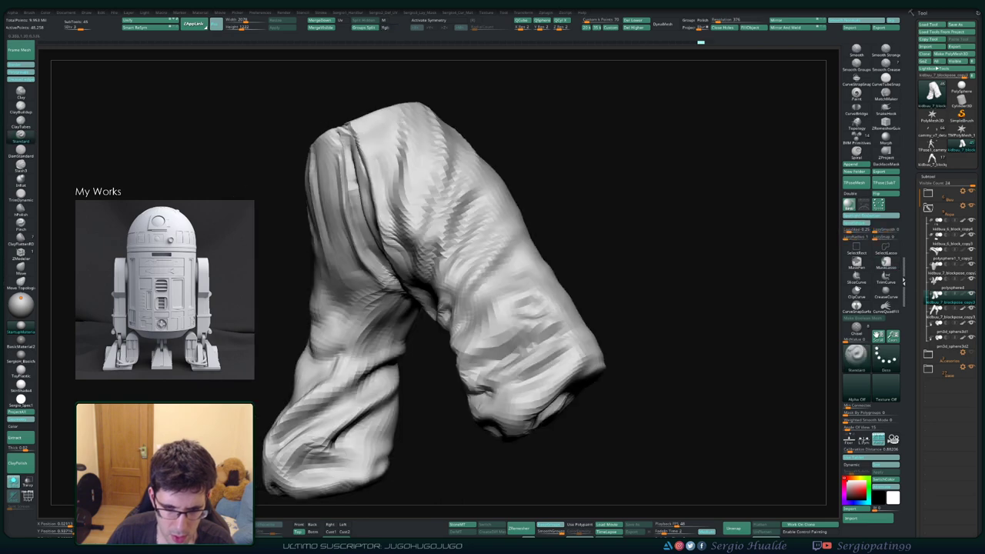
key("shift")
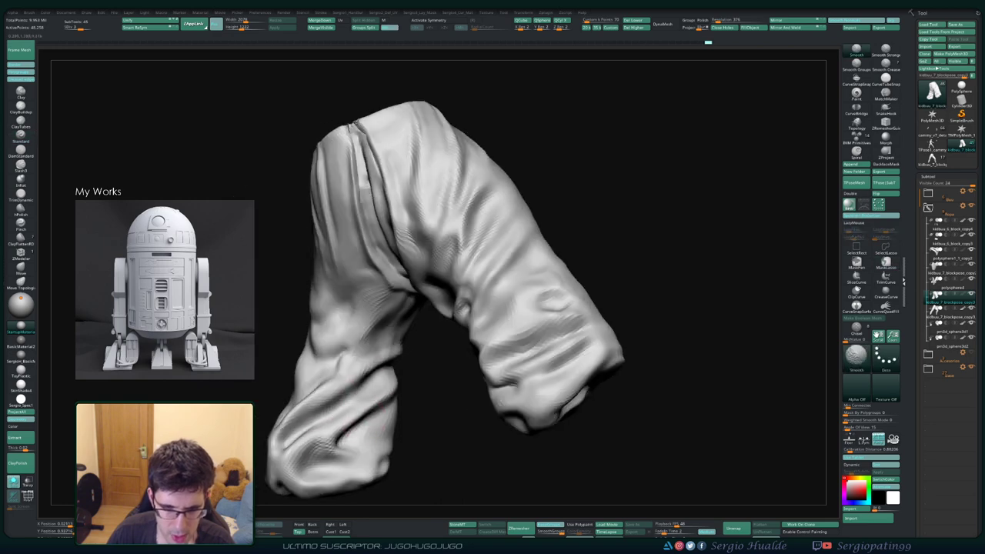
- Smooth the jagged, stepped creases on the left thigh into softer cloth folds
right_click_drag(320, 405, 316, 364)
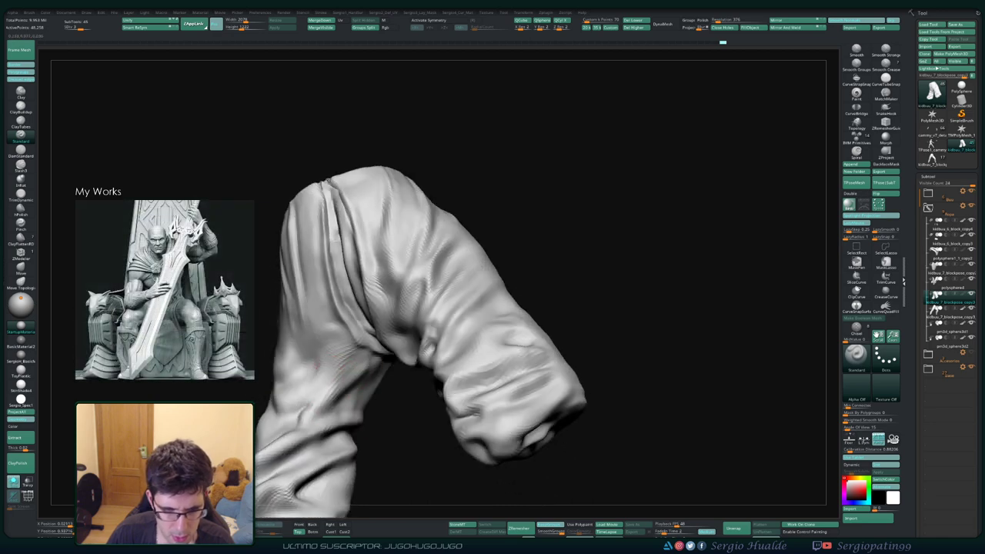
mouse_move(312, 404)
right_mouse_down()
mouse_move(308, 431)
mouse_move(320, 404)
right_mouse_up()
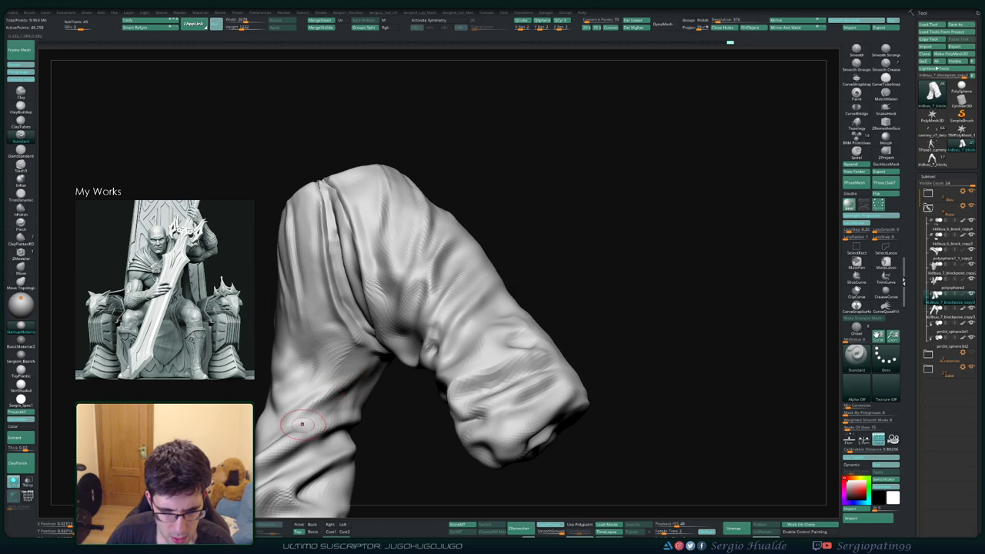
mouse_move(360, 367)
right_mouse_down()
mouse_move(336, 349)
mouse_move(369, 370)
right_mouse_up()
key("shift")
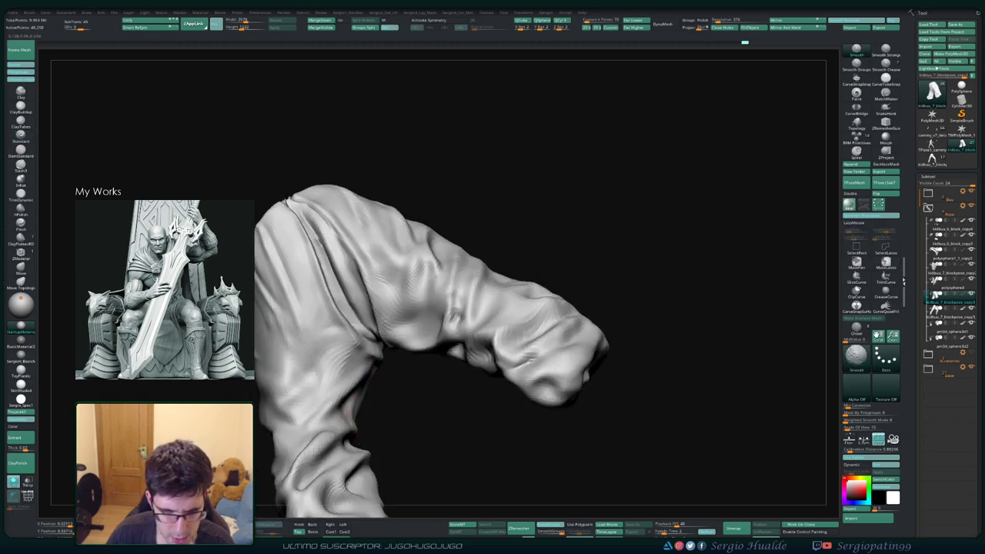
mouse_move(354, 416)
right_mouse_down()
mouse_move(334, 416)
mouse_move(326, 391)
right_mouse_up()
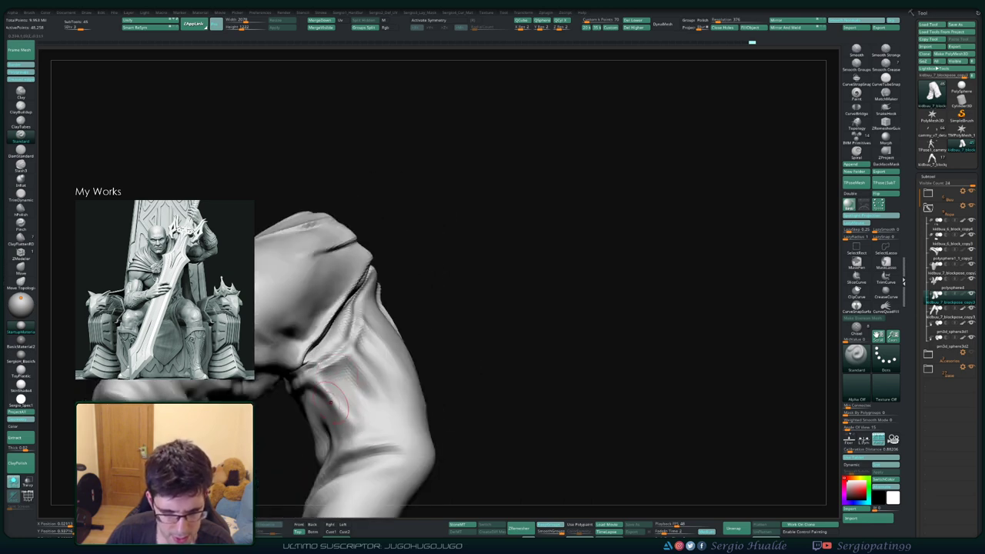
right_click_drag(357, 437, 331, 415)
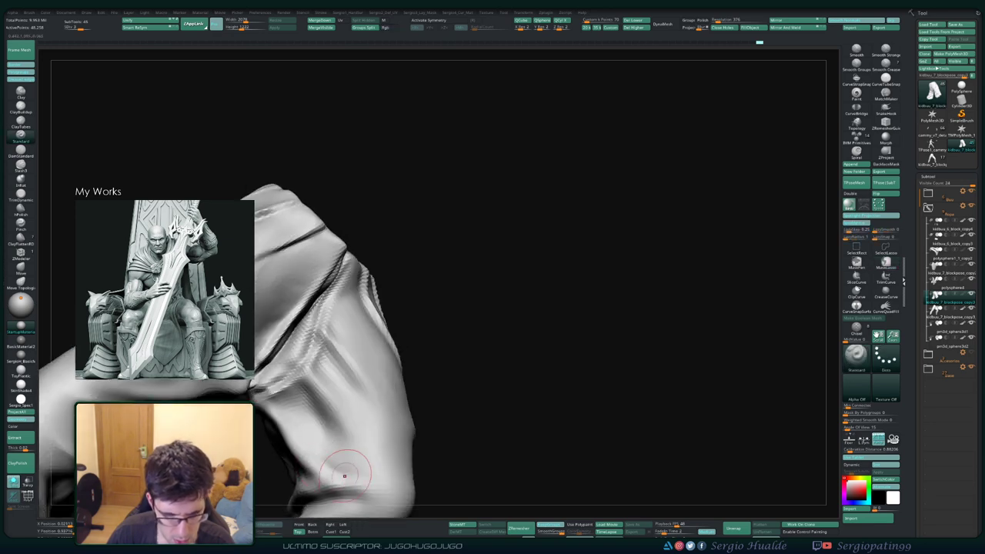
right_click_drag(346, 469, 333, 418)
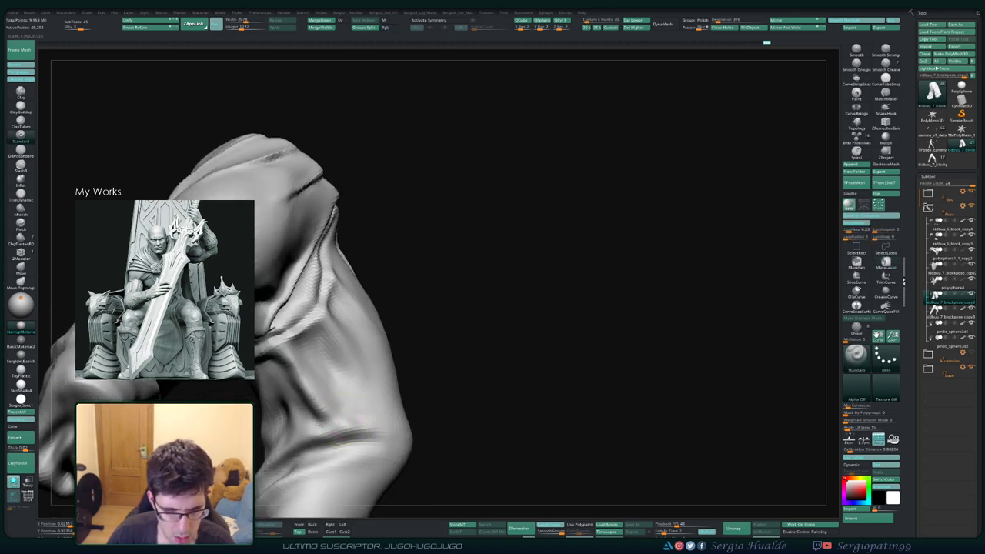
key("shift")
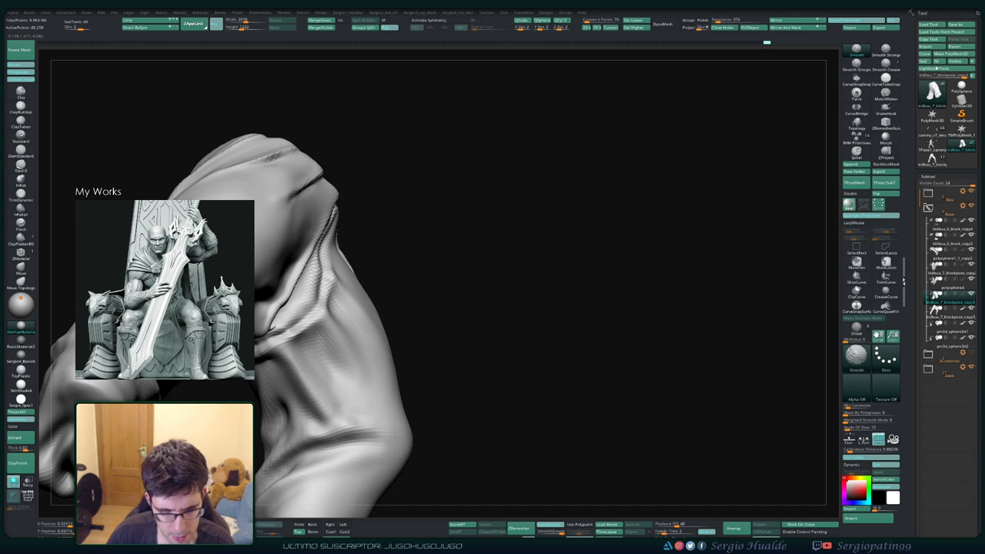
- Lasso-mask the thigh, then carve one long diagonal crease across the upper-leg fabric
right_click_drag(462, 308, 431, 254)
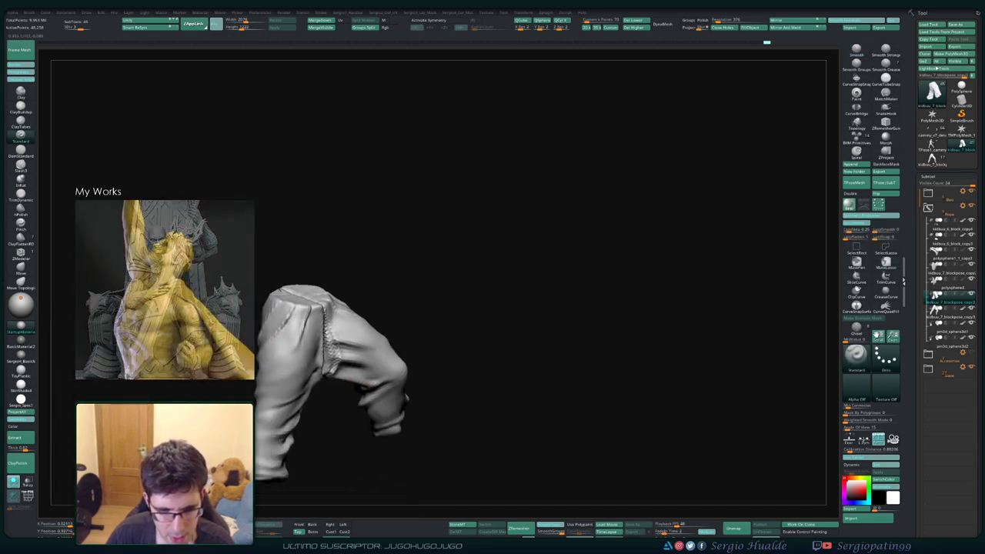
mouse_move(331, 369)
right_mouse_down()
mouse_move(338, 362)
mouse_move(329, 377)
right_mouse_up()
right_click_drag(433, 397, 455, 454)
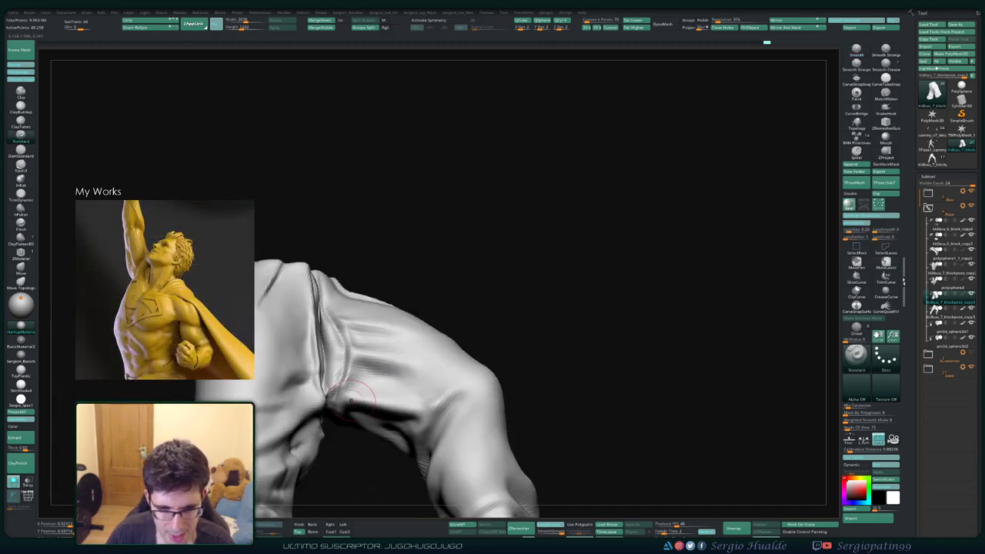
key("ctrl")
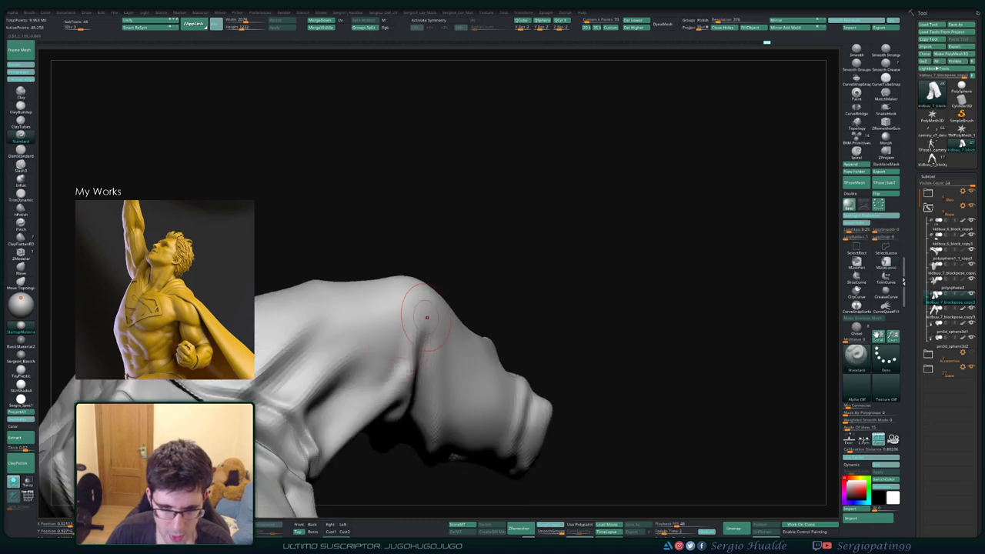
right_click_drag(431, 369, 401, 385)
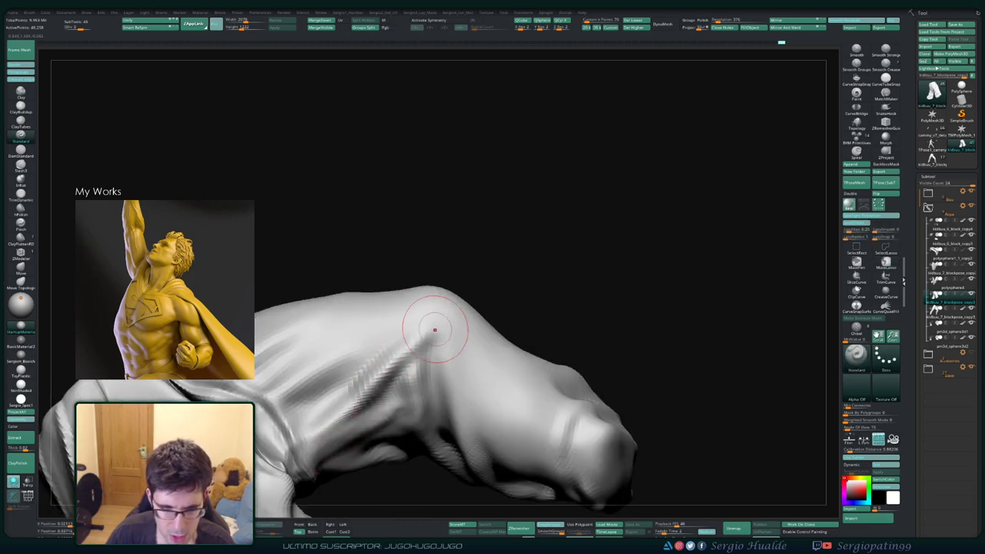
mouse_move(435, 327)
left_mouse_down()
mouse_move(347, 429)
mouse_move(369, 424)
mouse_move(420, 338)
mouse_move(456, 305)
mouse_move(154, 388)
left_mouse_up()
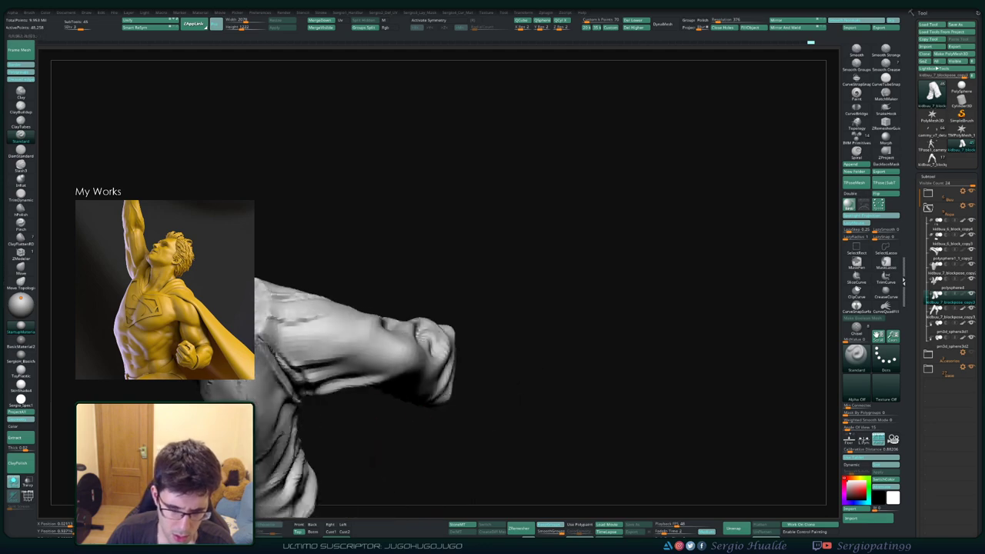
left_click_drag(539, 347, 509, 339)
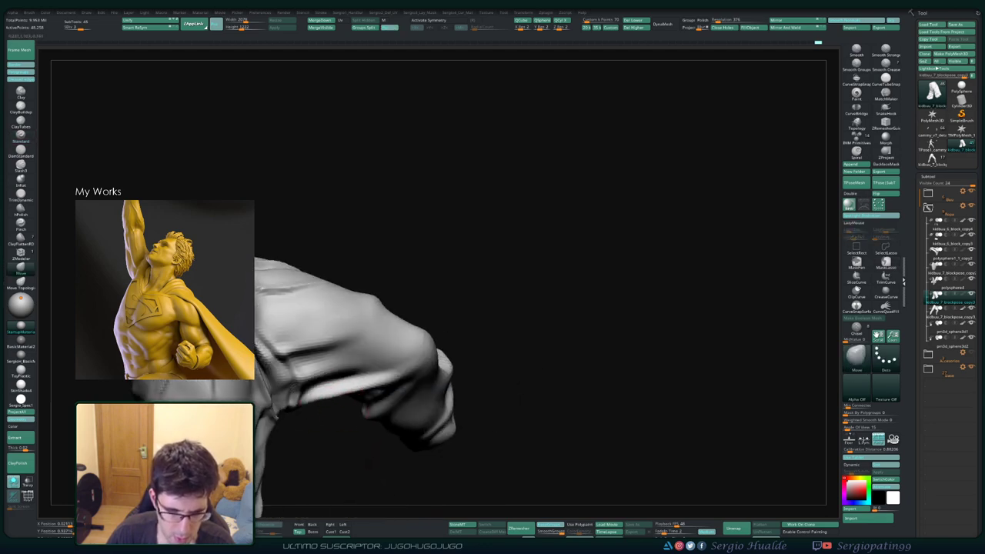
- Step the pants up one subdivision level with D and select DamStandard (B, D, S)
left_click_drag(585, 231, 508, 261)
mouse_move(539, 231)
left_mouse_down()
mouse_move(318, 409)
mouse_move(343, 360)
left_mouse_up()
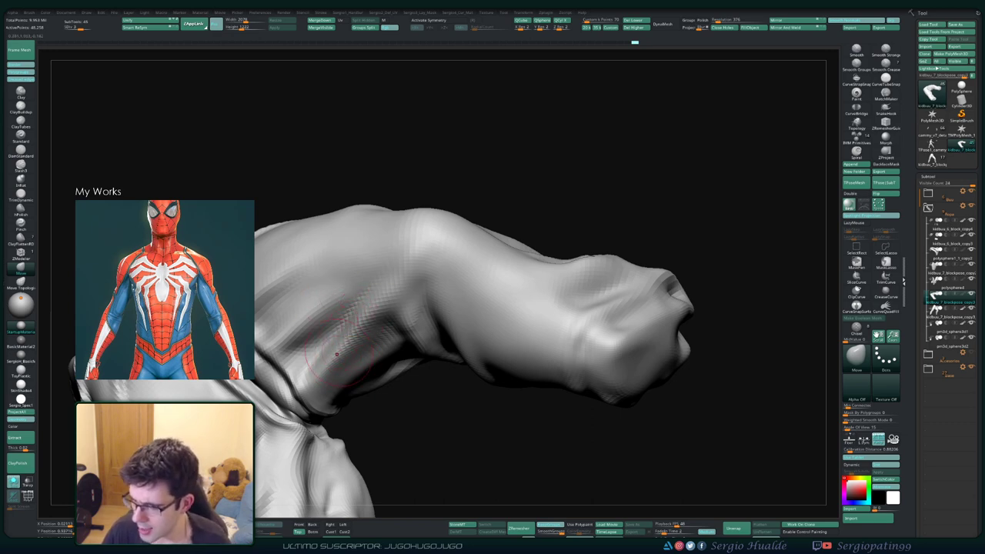
key("d")
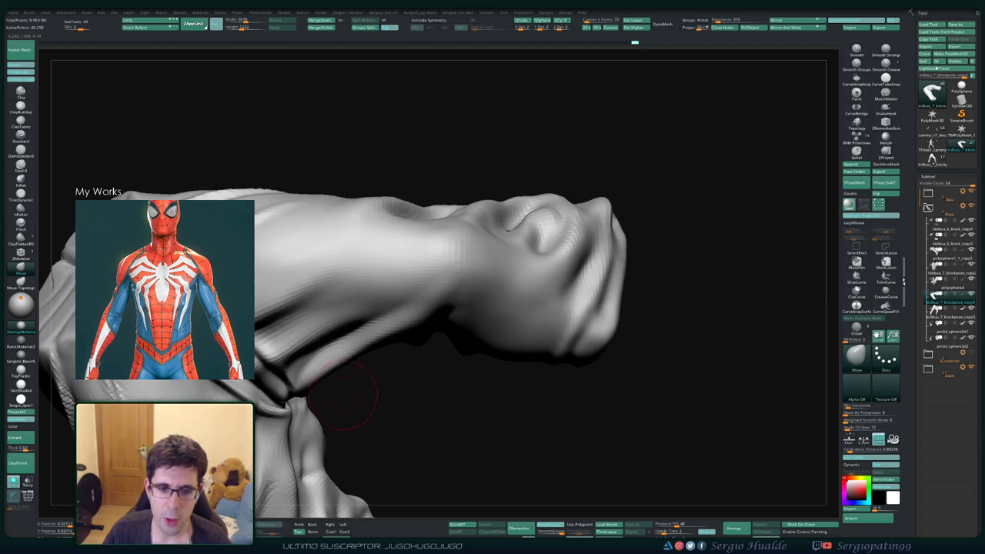
left_click_drag(368, 391, 356, 387)
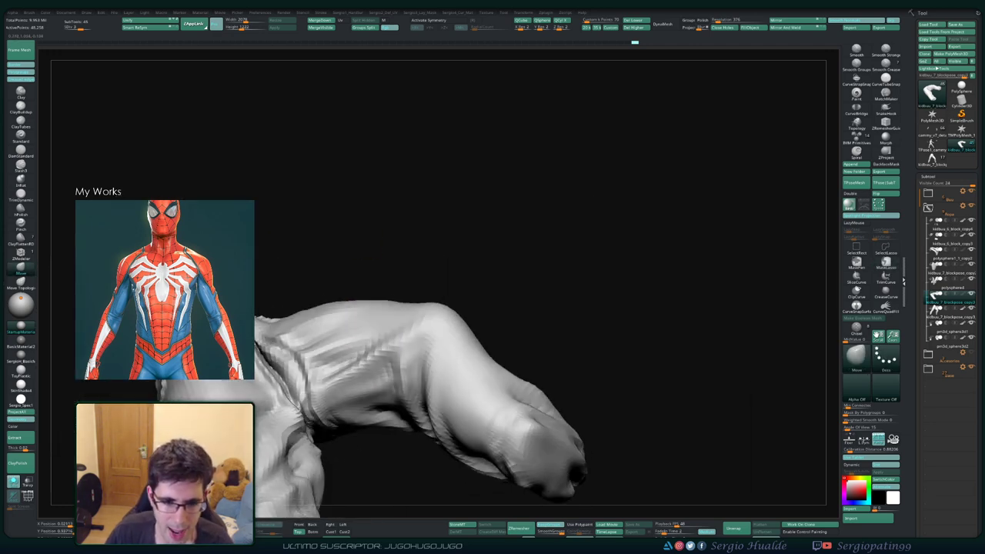
key("b")
key("d")
key("s")
mouse_move(356, 387)
left_mouse_down()
mouse_move(344, 391)
mouse_move(405, 329)
left_mouse_up()
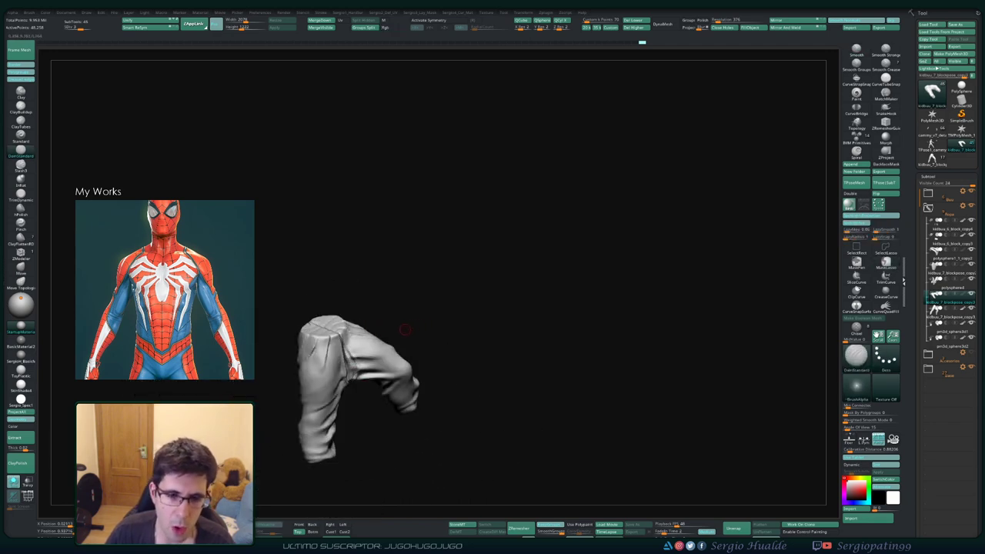
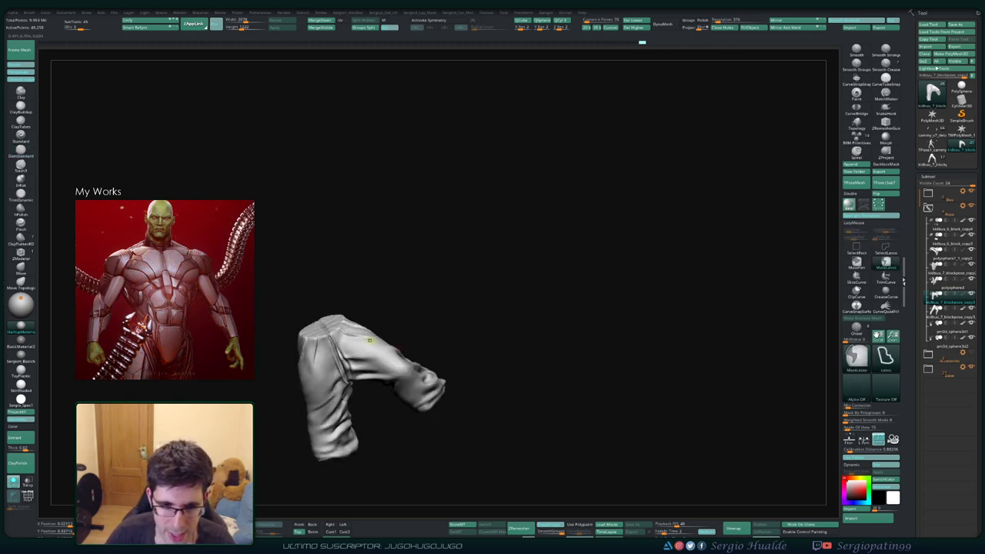
- Build up cloth folds on the soloed pants with the Clay brush (BCL)
left_click_drag(425, 341, 407, 403)
key("b")
key("c")
key("l")
left_click_drag(493, 361, 399, 435)
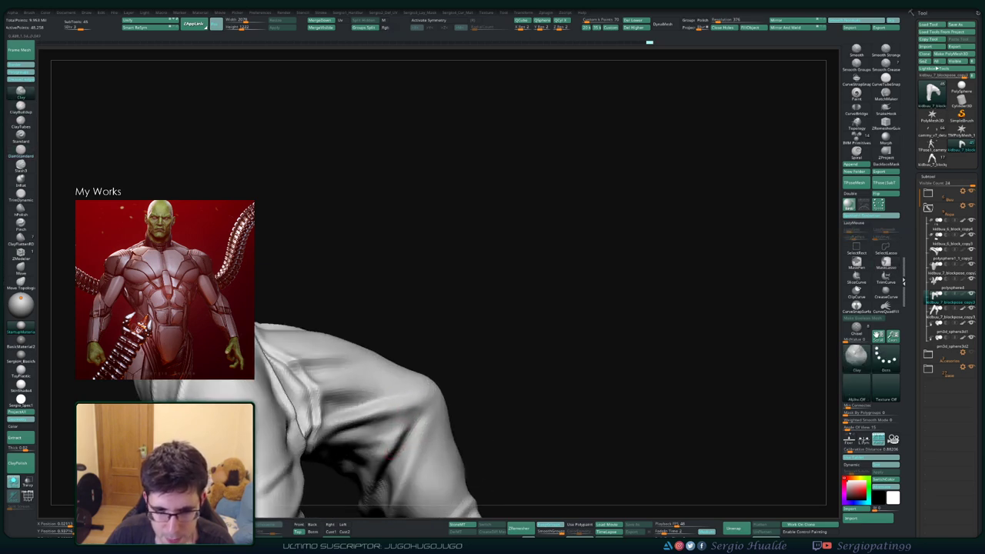
left_click_drag(351, 436, 384, 439)
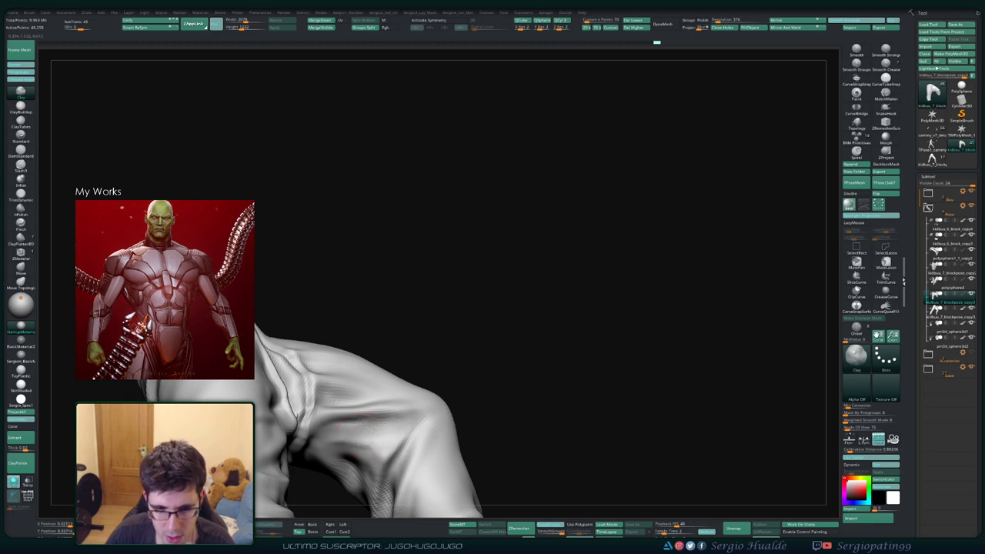
left_click_drag(381, 484, 395, 455)
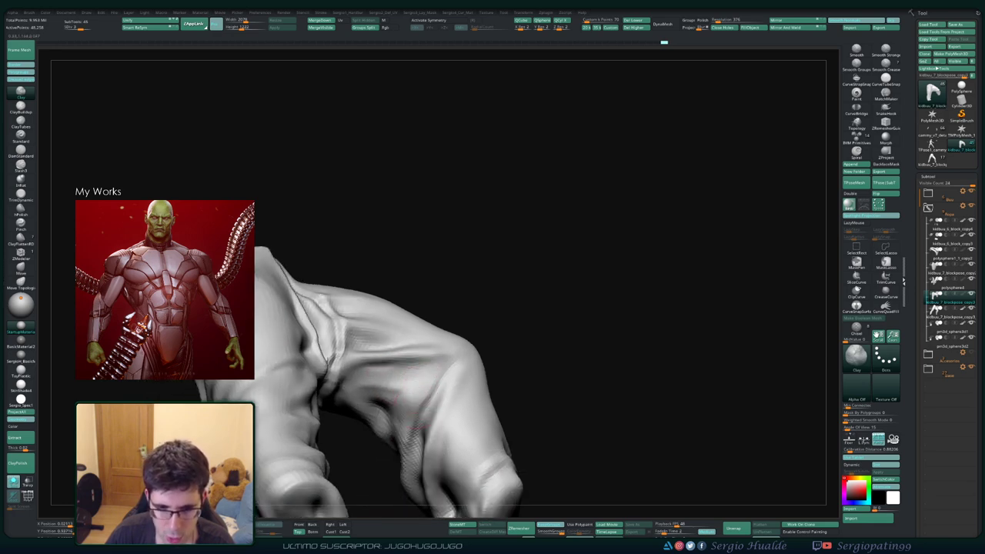
- Refine the folds with the Standard brush, smooth them, and turn Solo off to show the full figure
key("b")
key("s")
key("t")
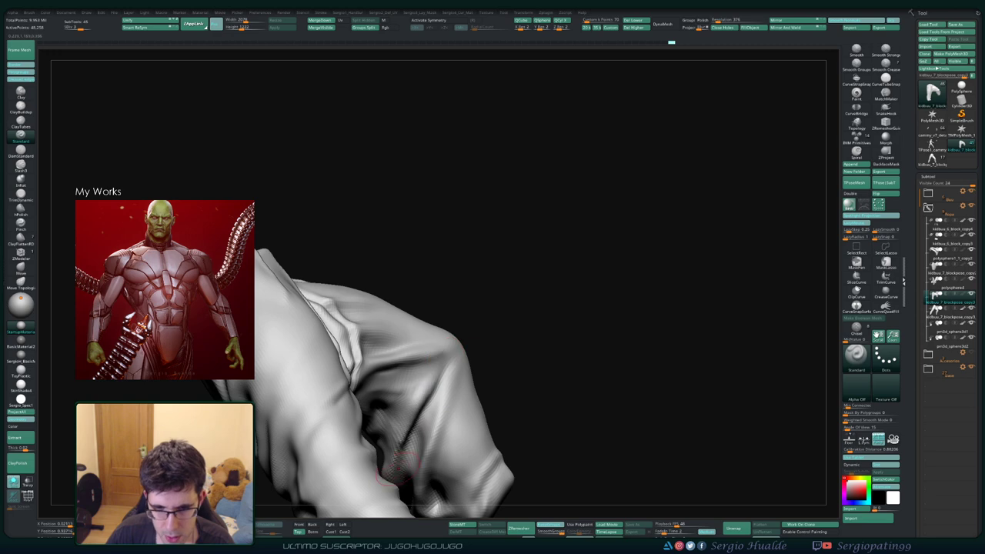
mouse_move(445, 360)
left_mouse_down()
mouse_move(418, 397)
mouse_move(416, 423)
mouse_move(447, 352)
mouse_move(412, 414)
mouse_move(445, 362)
left_mouse_up()
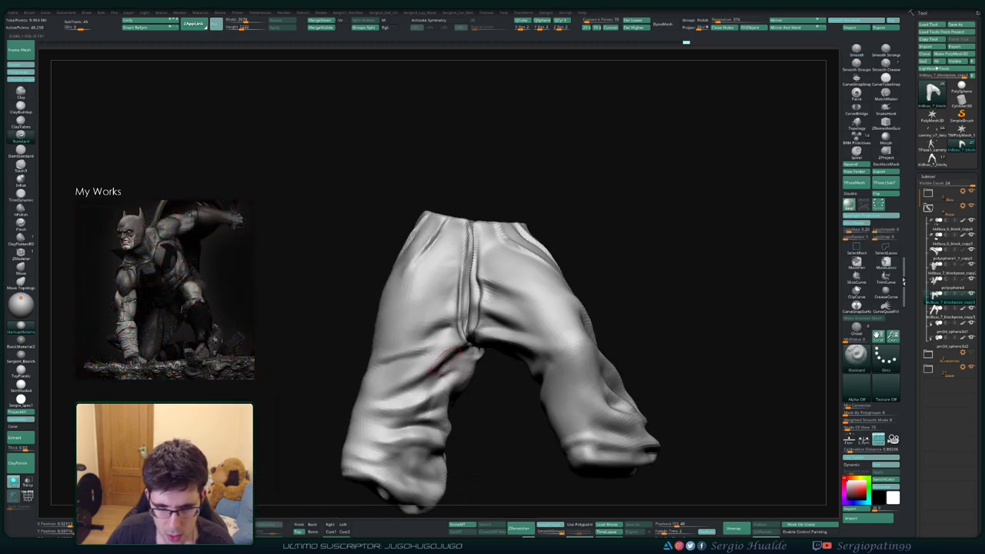
key("shift")
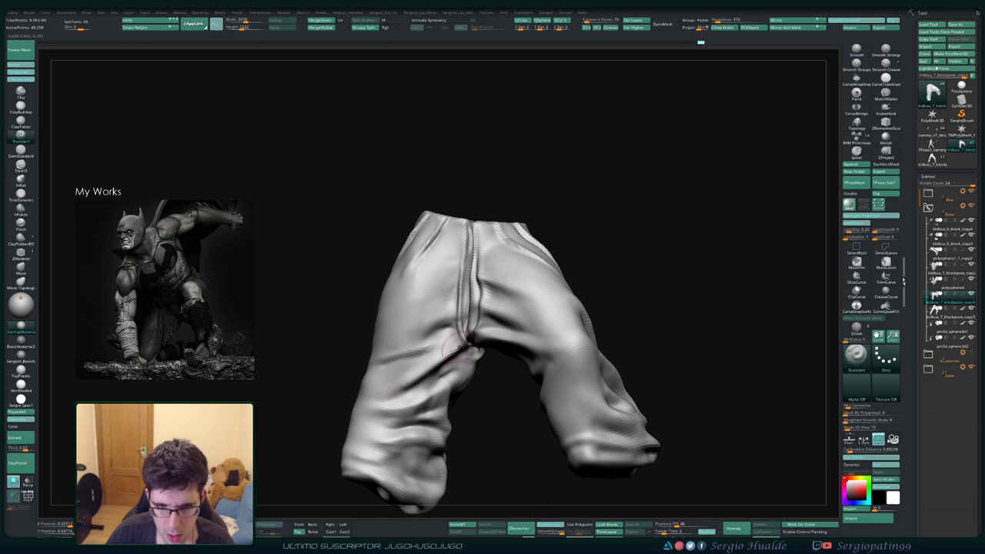
right_click_drag(395, 401, 427, 369)
right_click_drag(585, 347, 597, 337)
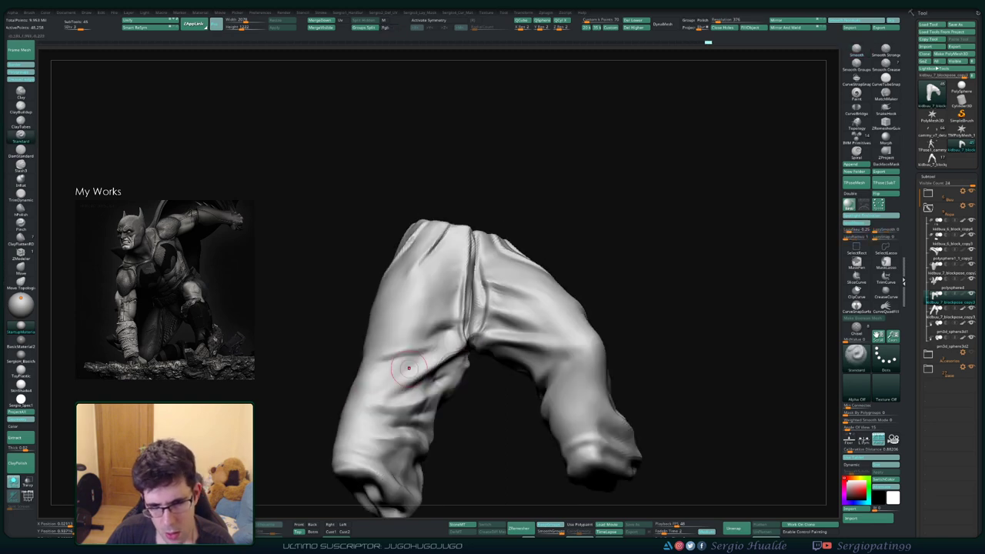
mouse_move(397, 398)
right_mouse_down()
mouse_move(440, 379)
mouse_move(452, 354)
mouse_move(458, 361)
mouse_move(447, 351)
mouse_move(451, 366)
mouse_move(454, 353)
mouse_move(477, 378)
mouse_move(467, 375)
right_mouse_up()
left_click(467, 376, "ctrl+shift")
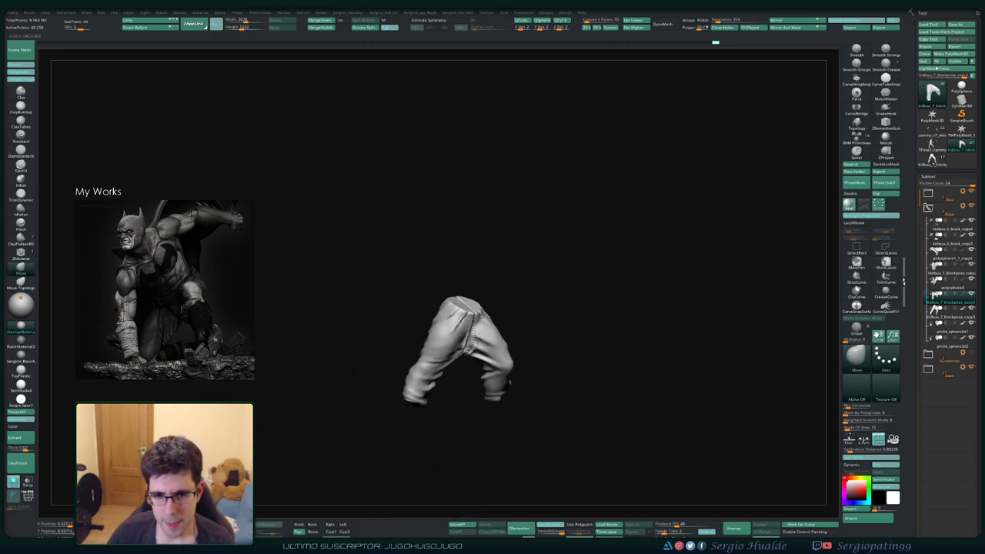
mouse_move(548, 327)
right_mouse_down()
mouse_move(471, 342)
mouse_move(535, 315)
mouse_move(461, 331)
mouse_move(459, 360)
mouse_move(511, 365)
mouse_move(456, 377)
right_mouse_up()
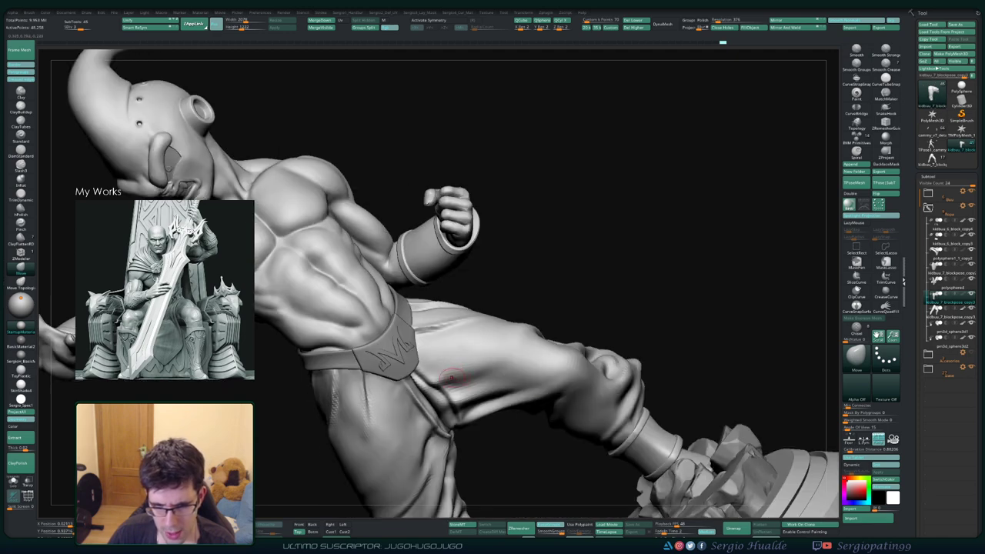
- Carve a Standard-brush crease across the pants near the raised knee, smooth it, and frame the figure
key("b")
key("s")
key("t")
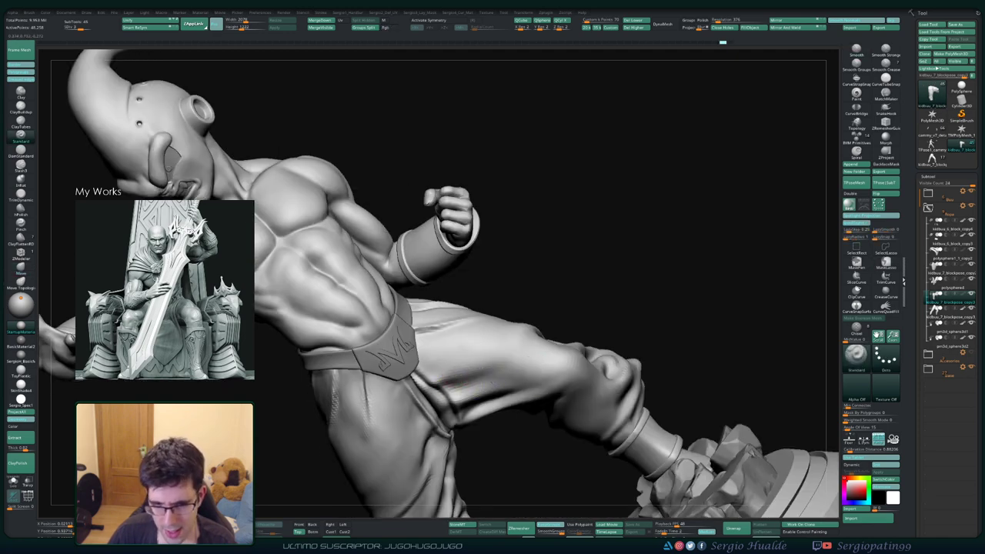
left_click_drag(559, 365, 428, 375)
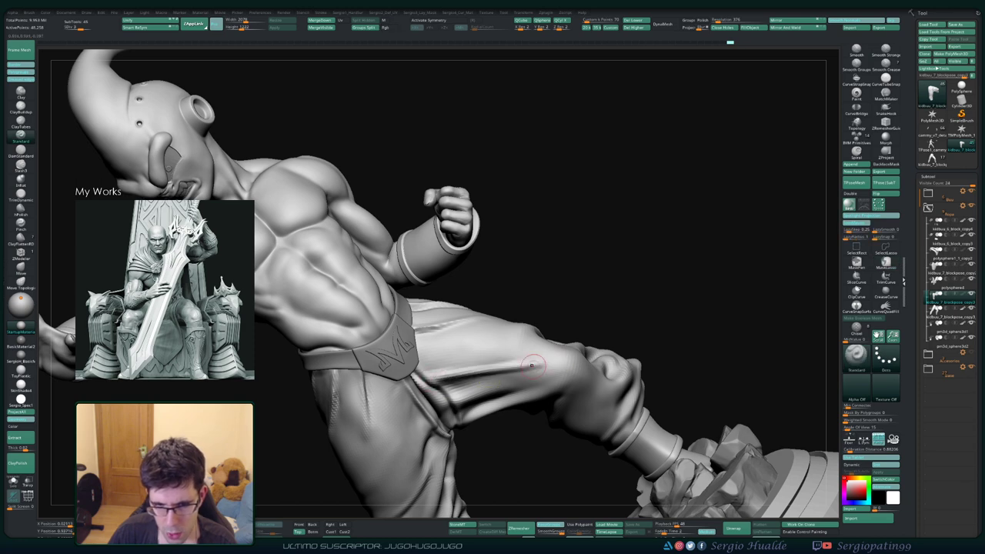
left_click_drag(485, 393, 462, 393, "shift")
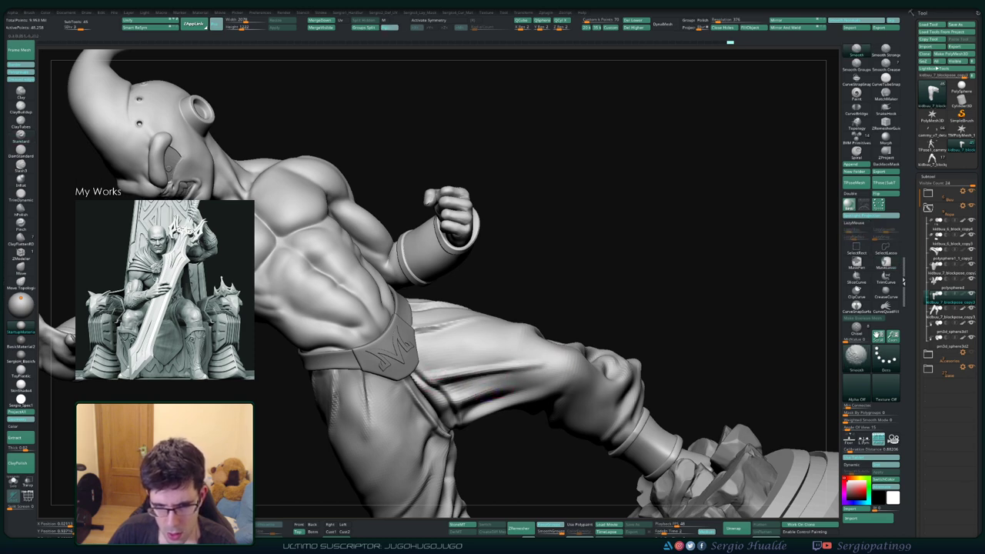
left_click_drag(573, 365, 514, 371, "shift")
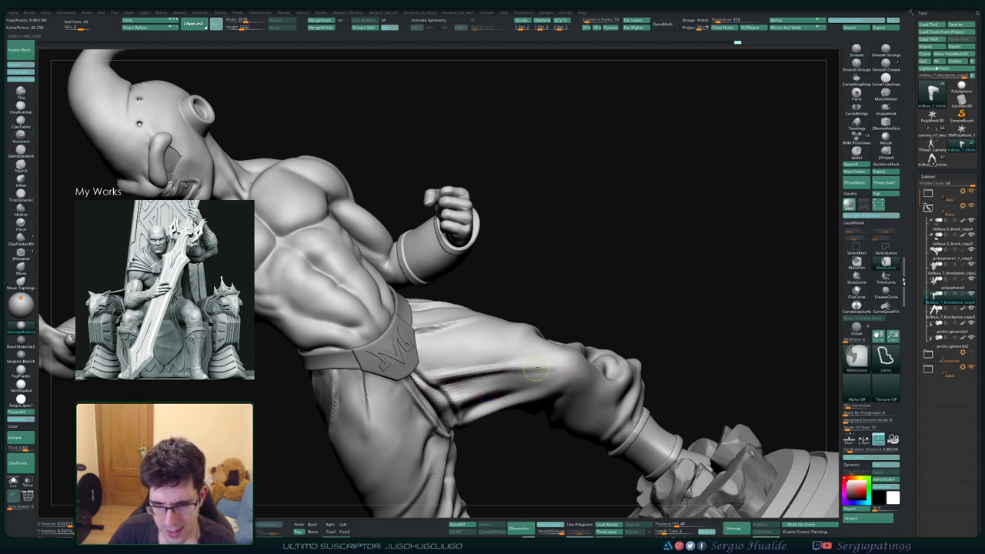
left_click_drag(574, 362, 508, 371, "shift")
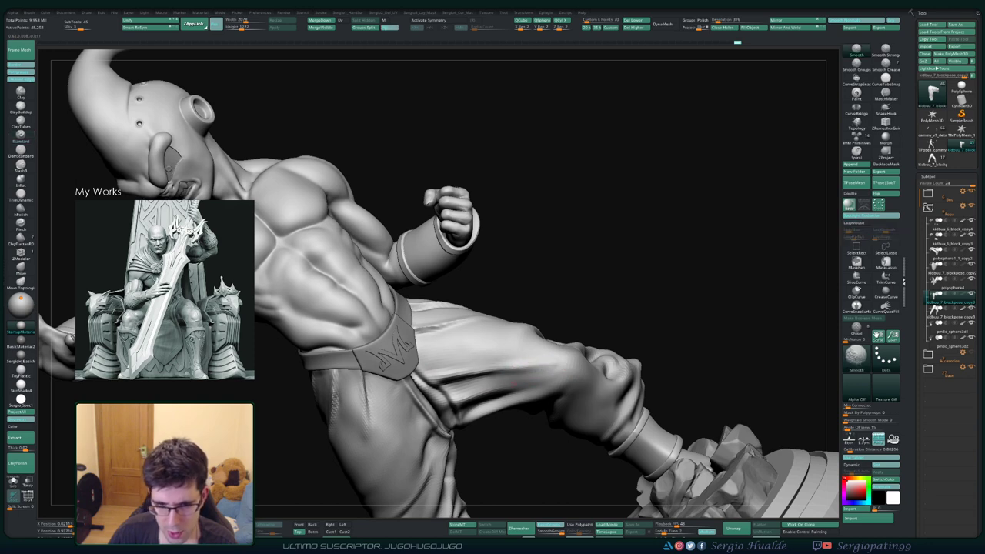
mouse_move(515, 382)
right_mouse_down("alt")
mouse_move(506, 373)
mouse_move(531, 405)
mouse_move(473, 368)
right_mouse_up("alt")
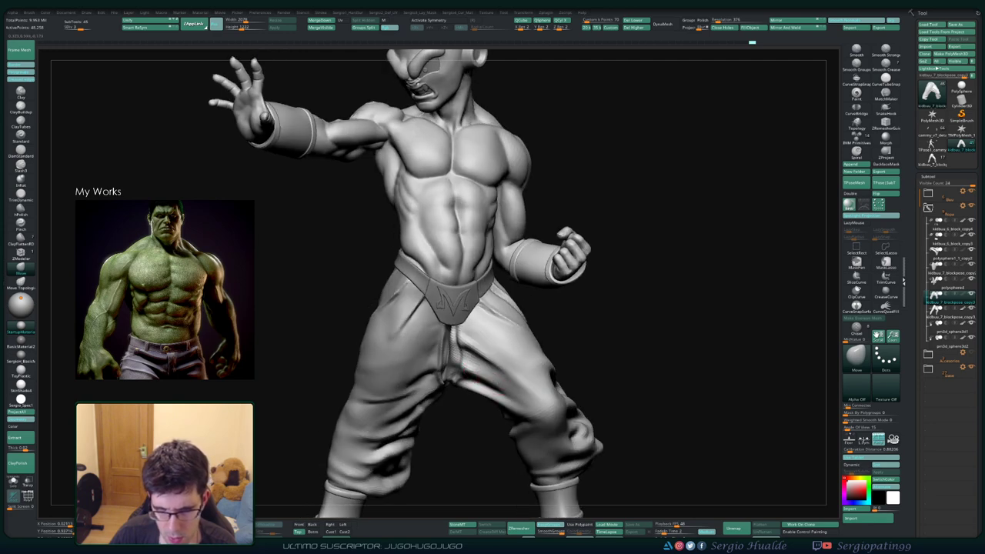
key("f")
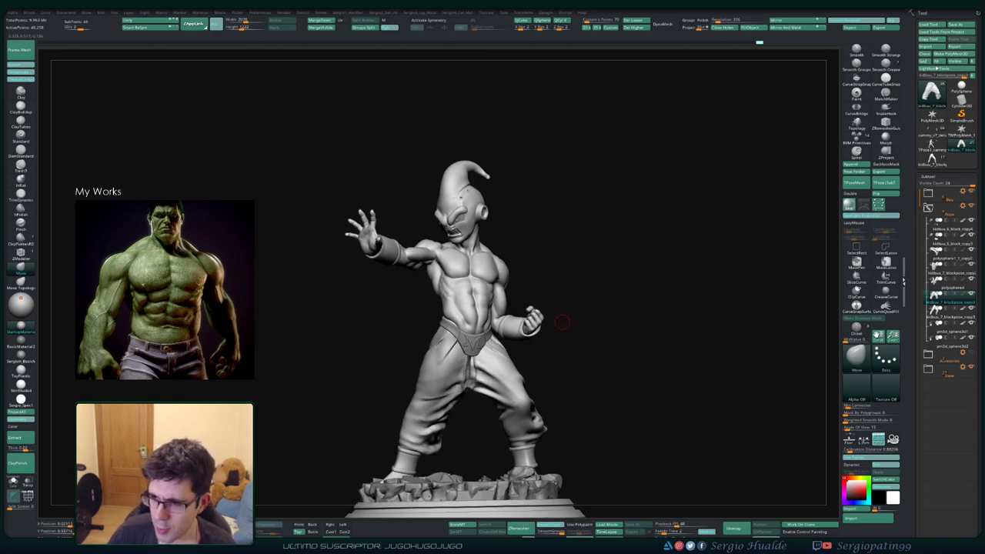
- Zoom onto the pants and stroke an extra Standard-brush fold onto the front of the leg
left_click_drag(610, 354, 525, 384)
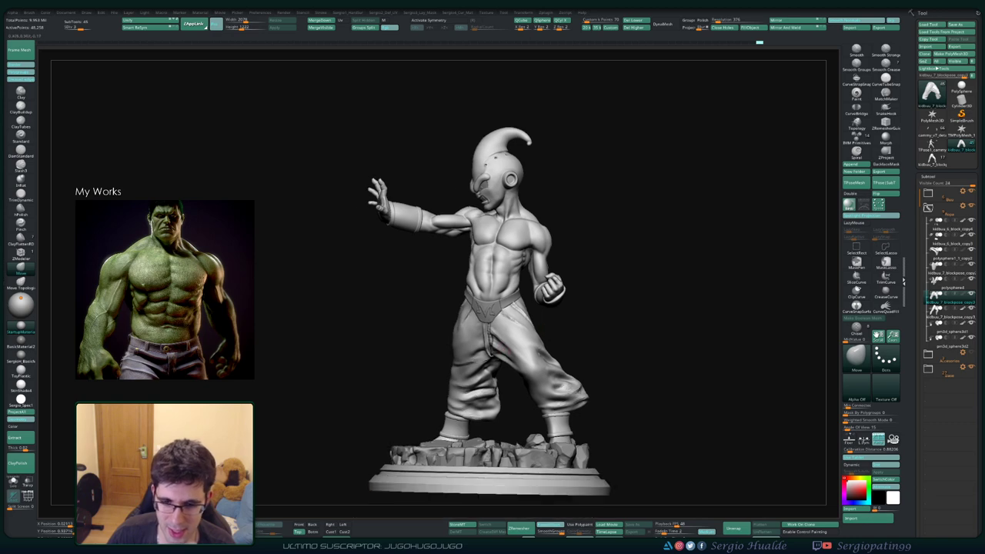
mouse_move(662, 369)
left_mouse_down()
mouse_move(631, 362)
mouse_move(538, 231)
left_mouse_up()
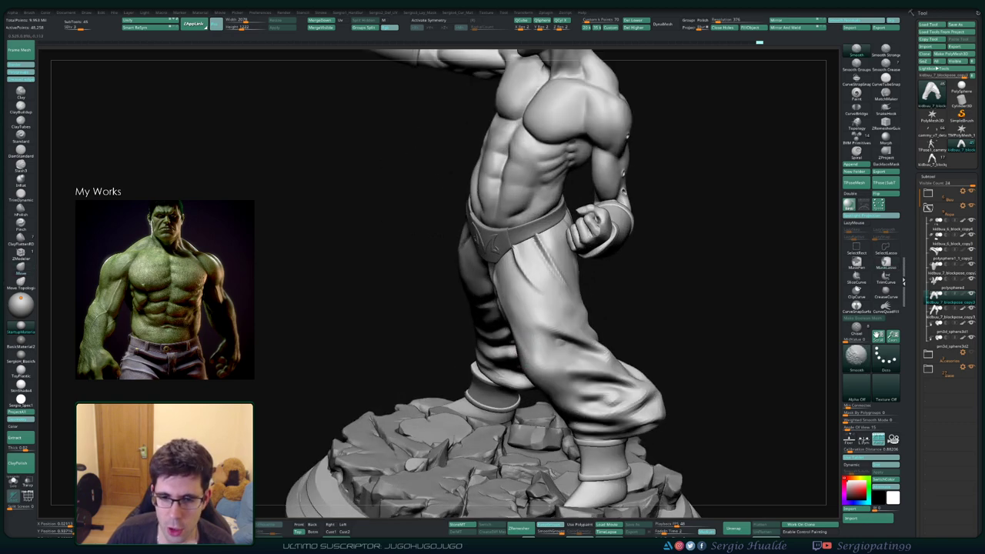
mouse_move(539, 361)
left_mouse_down()
mouse_move(523, 352)
mouse_move(519, 362)
mouse_move(505, 340)
left_mouse_up()
key("b")
key("s")
key("t")
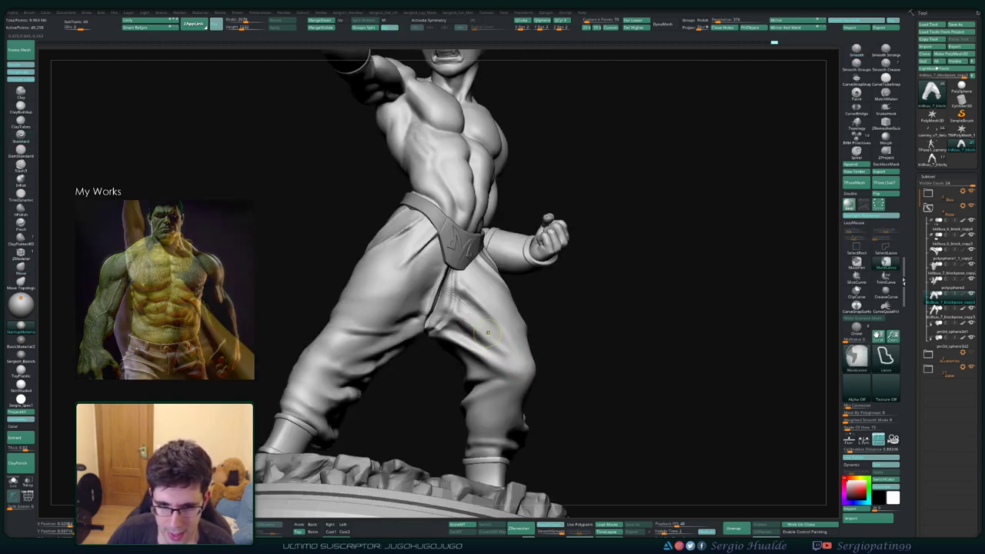
left_click_drag(503, 354, 461, 319)
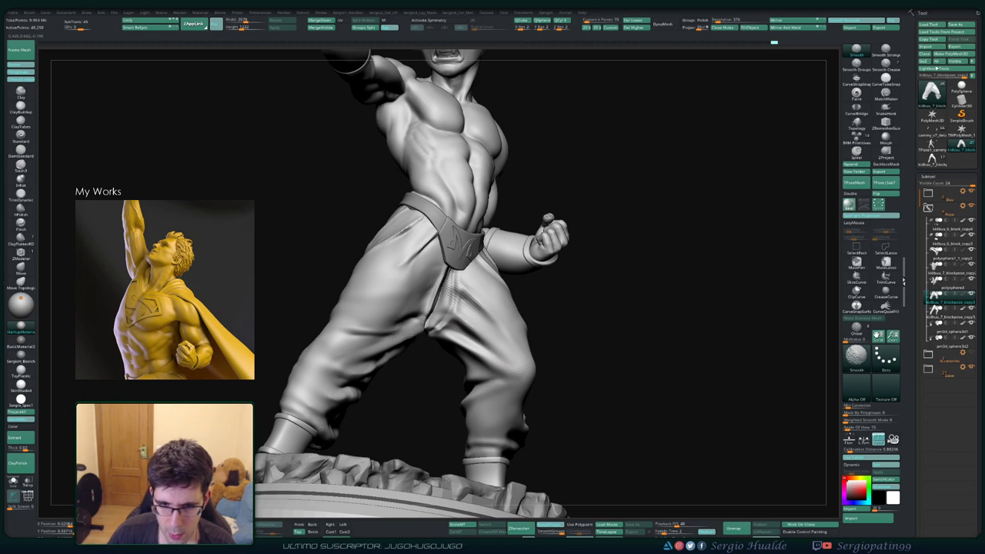
mouse_move(632, 347)
right_mouse_down()
mouse_move(483, 339)
mouse_move(531, 331)
right_mouse_up()
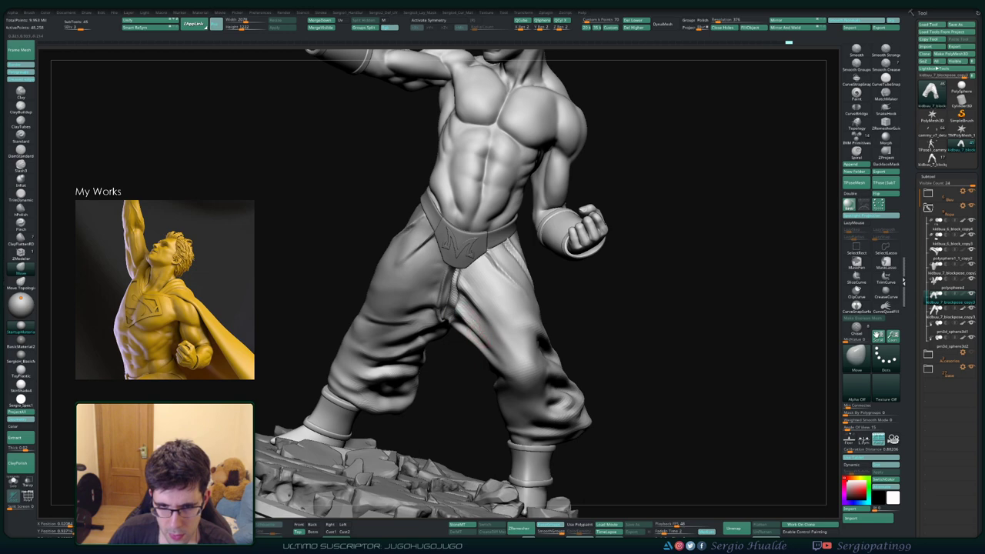
mouse_move(468, 316)
right_mouse_down()
mouse_move(493, 308)
mouse_move(540, 331)
mouse_move(473, 330)
mouse_move(485, 331)
mouse_move(473, 345)
mouse_move(485, 361)
right_mouse_up()
scroll(523, 331, "down", 5)
scroll(539, 331, "up", 5)
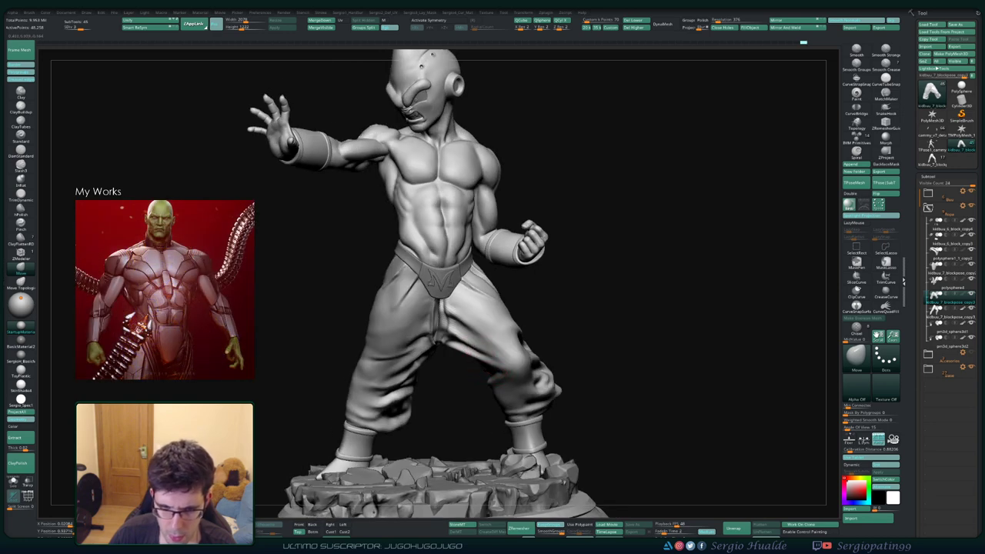
mouse_move(485, 361)
right_mouse_down()
mouse_move(471, 362)
mouse_move(477, 326)
mouse_move(518, 353)
mouse_move(503, 372)
mouse_move(522, 389)
mouse_move(587, 361)
mouse_move(568, 368)
mouse_move(555, 357)
right_mouse_up()
right_click_drag(672, 306, 651, 311)
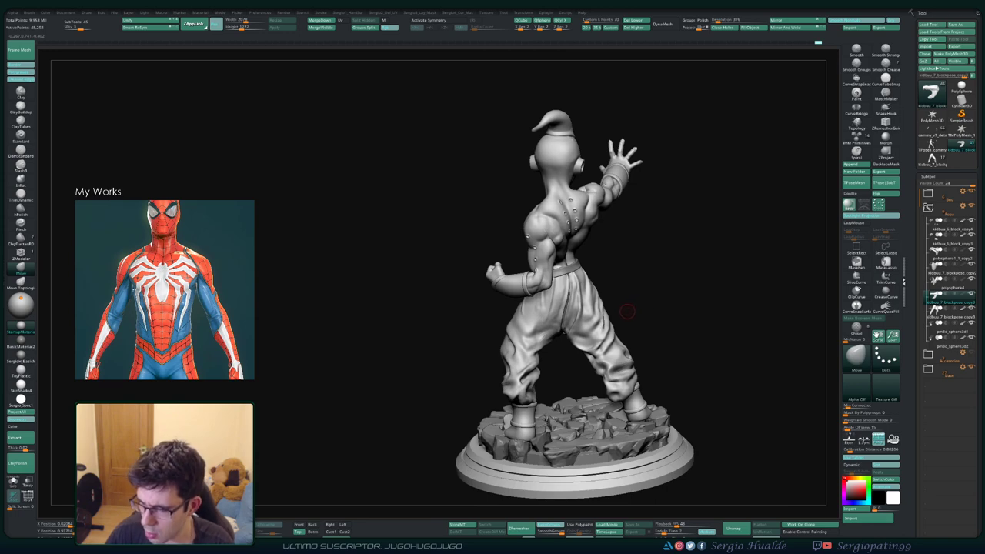
mouse_move(598, 330)
right_mouse_down()
mouse_move(609, 313)
mouse_move(570, 322)
mouse_move(585, 308)
right_mouse_up()
mouse_move(499, 362)
right_mouse_down("alt")
mouse_move(508, 355)
mouse_move(499, 375)
right_mouse_up("alt")
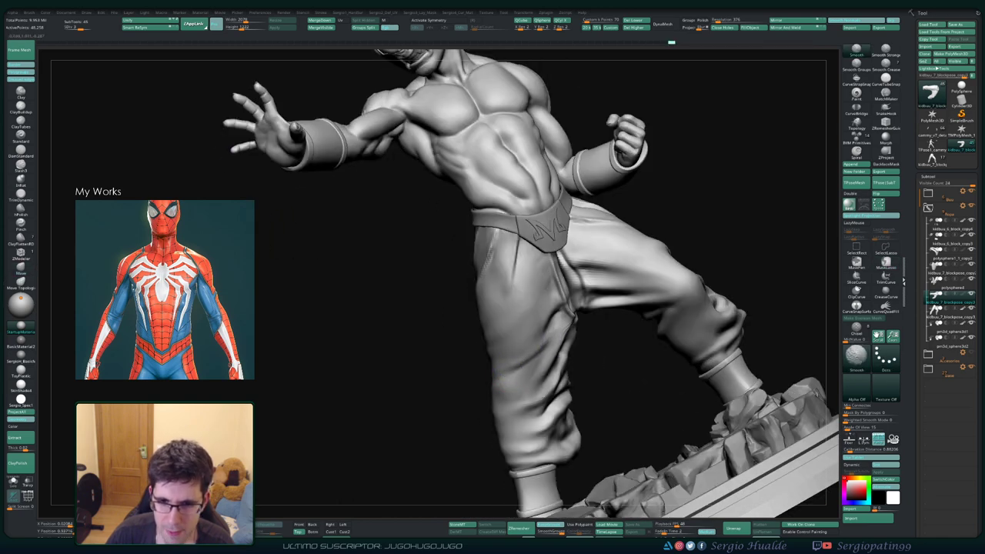
key("b")
key("m")
key("v")
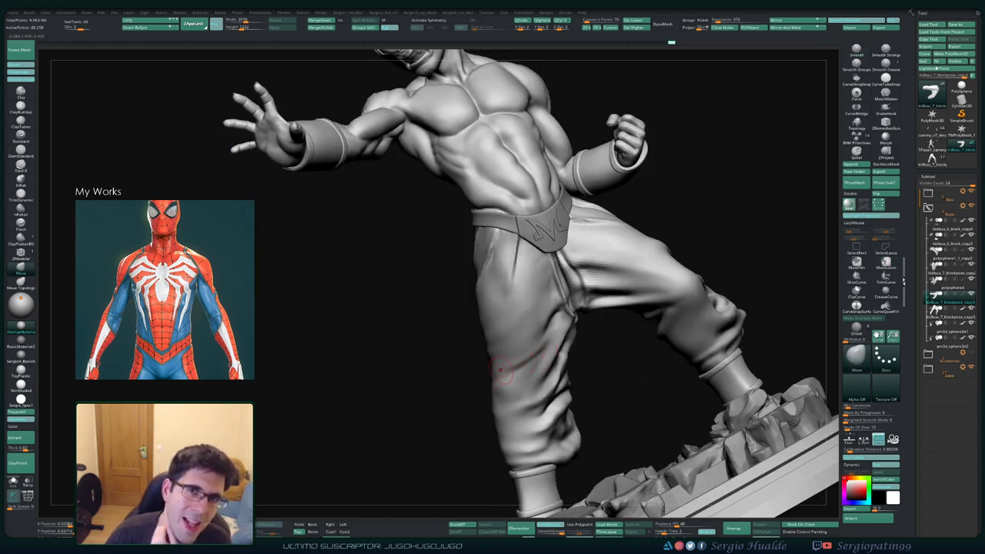
key("shift")
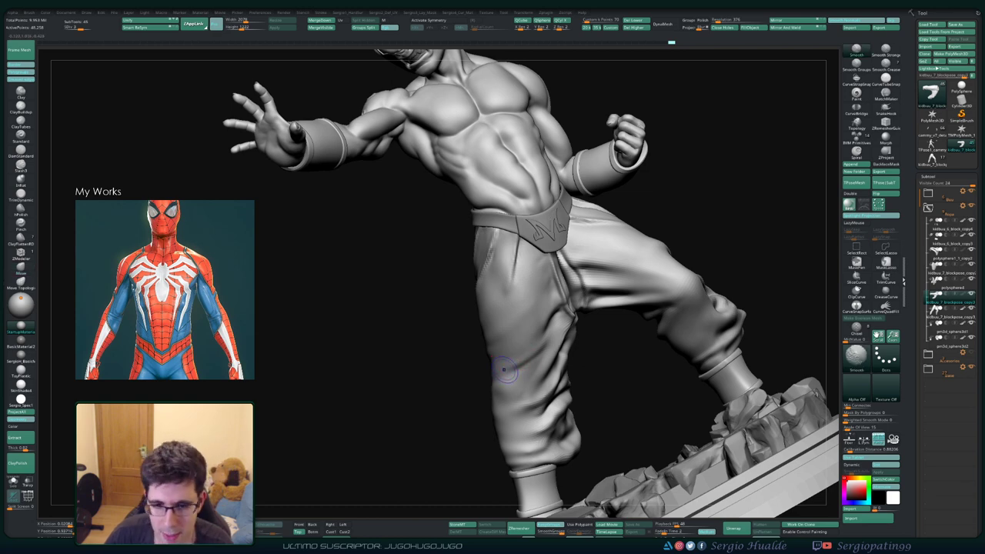
right_click_drag(544, 344, 526, 370)
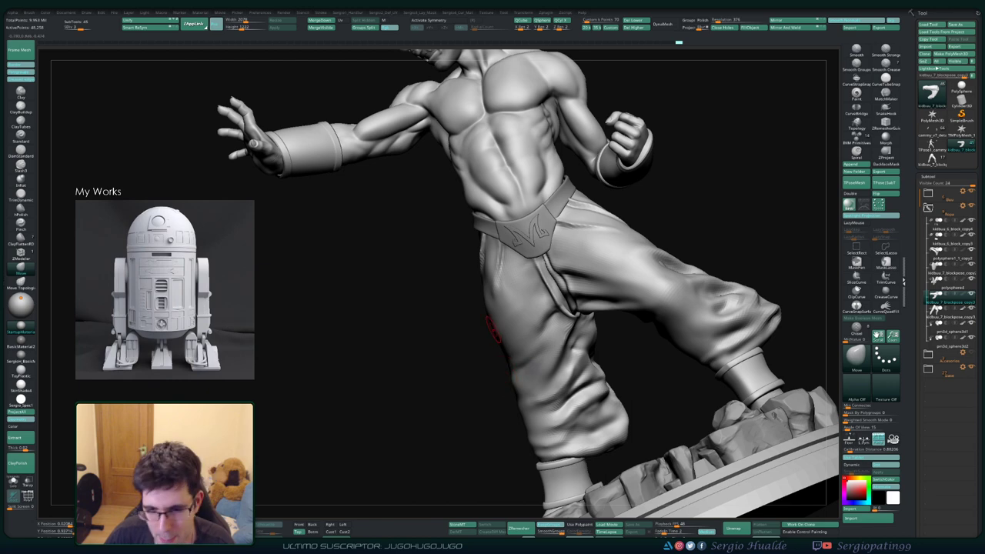
- Smooth the creases on the front pant leg, then frame the whole statue on its base
right_click_drag(526, 360, 539, 346)
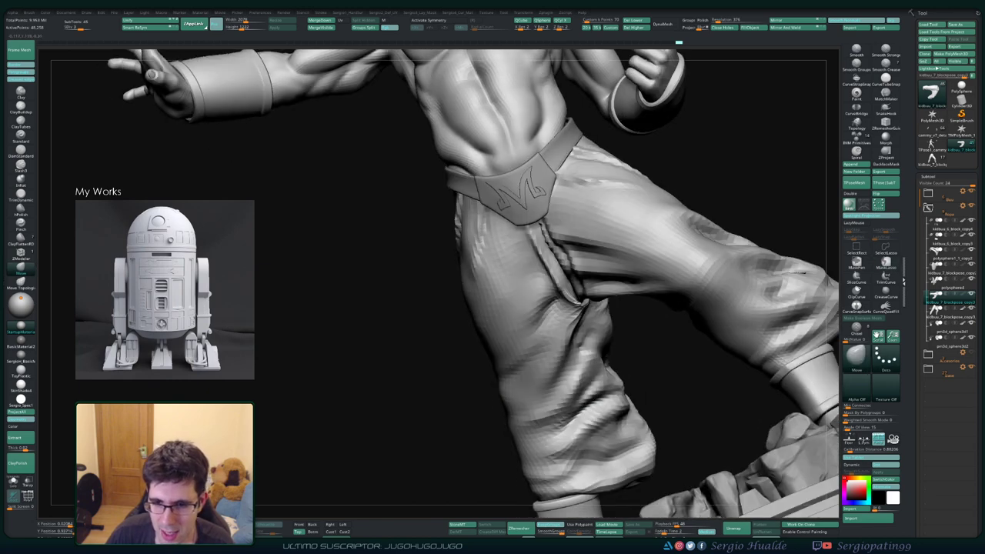
key("shift")
left_click_drag(570, 350, 570, 317, "shift")
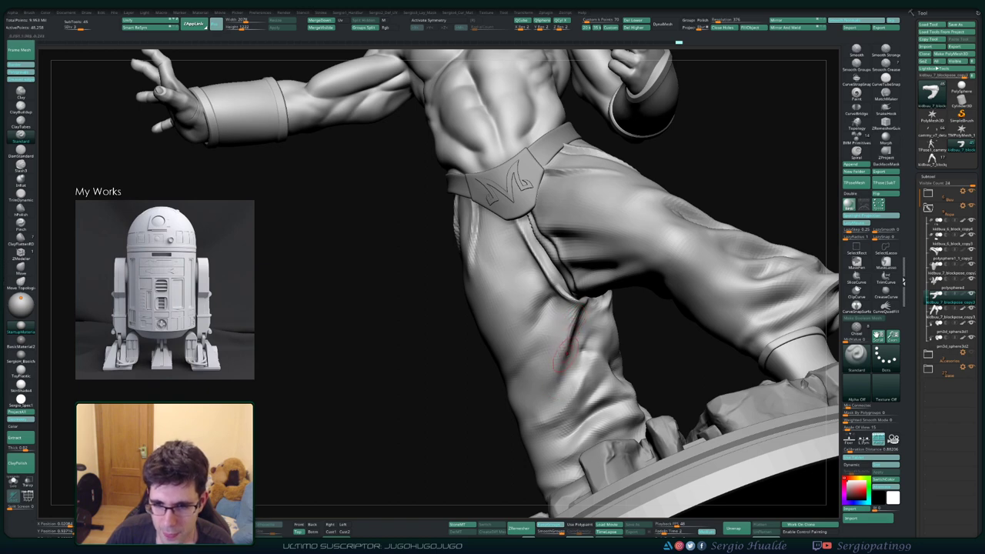
key("shift")
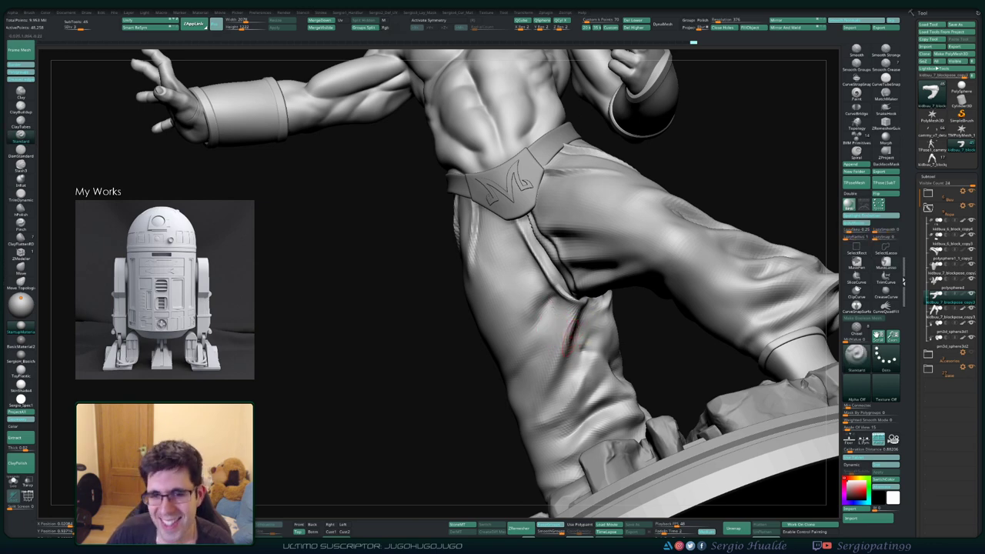
key("shift")
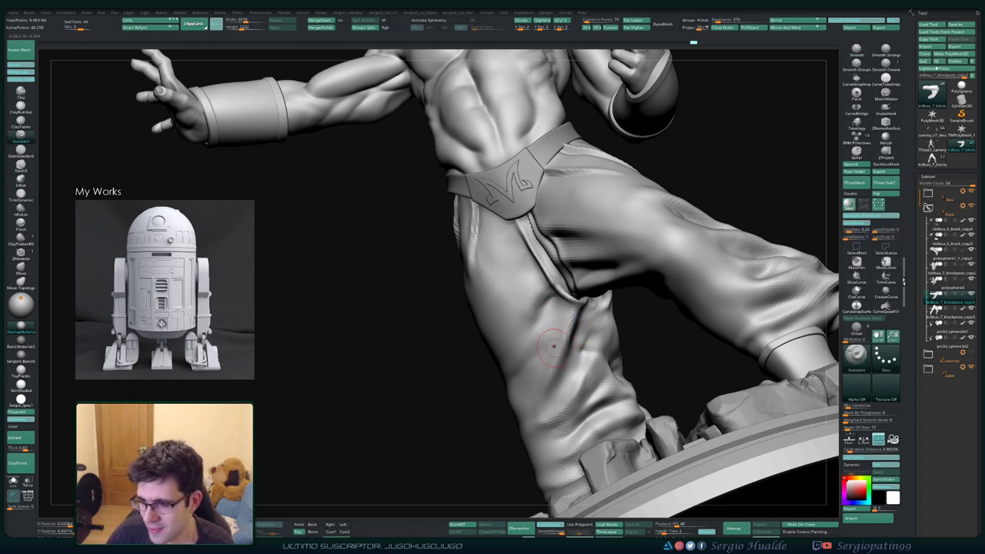
left_click_drag(370, 308, 431, 293)
mouse_move(370, 324)
left_mouse_down()
mouse_move(401, 308)
mouse_move(361, 331)
left_mouse_up()
left_click_drag(539, 355, 548, 324)
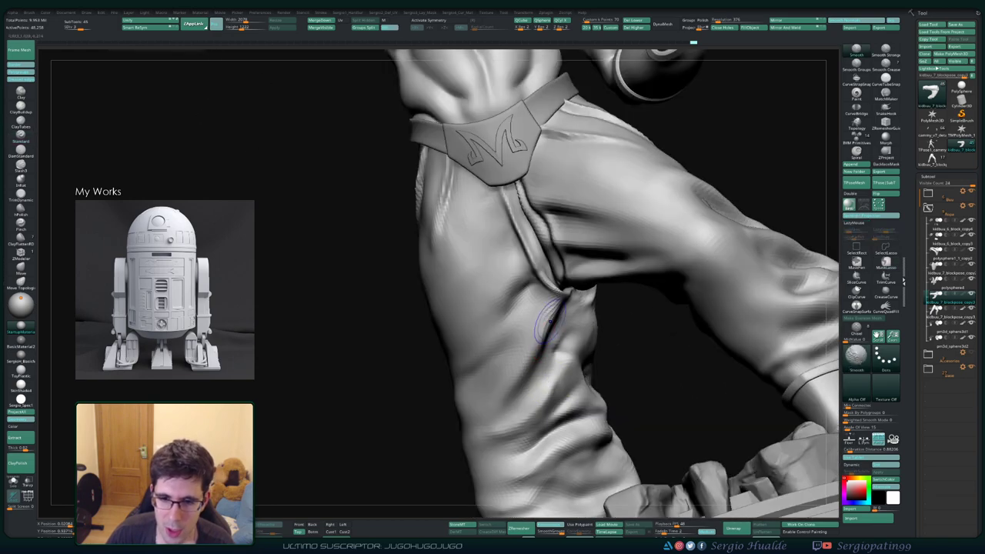
key("f")
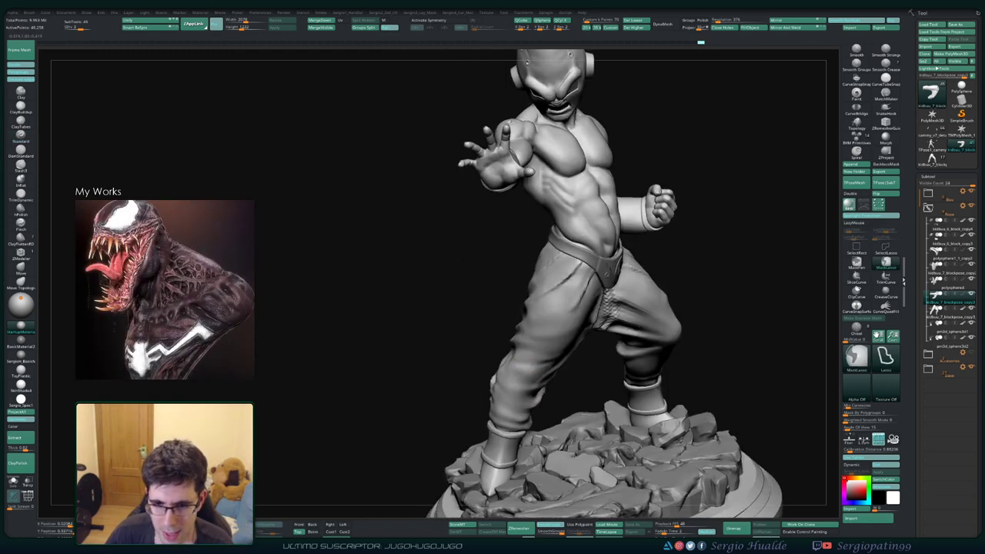
- Carve a crease on the front pant leg and smooth it into the surrounding folds
mouse_move(525, 362)
right_mouse_down("ctrl")
mouse_move(531, 416)
mouse_move(503, 378)
right_mouse_up("ctrl")
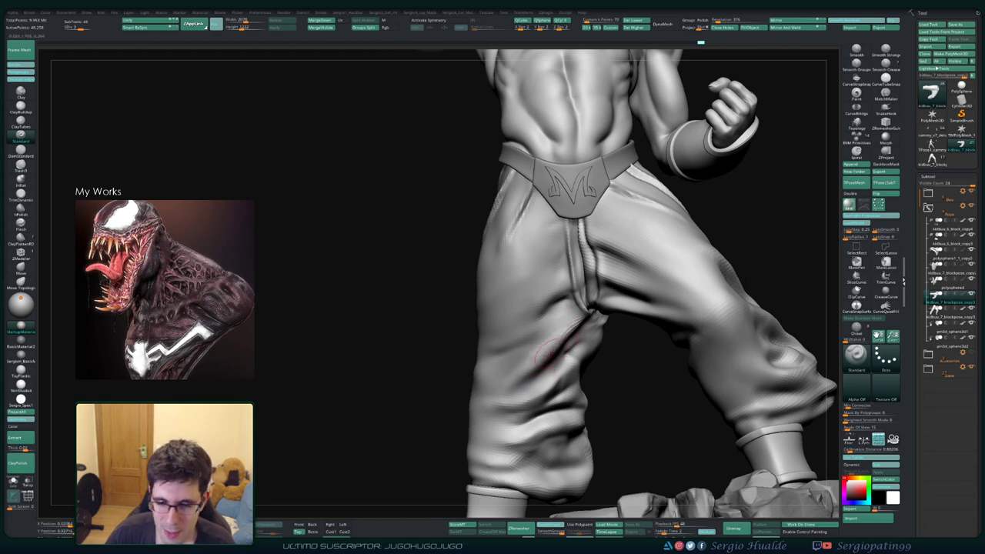
right_click_drag(552, 350, 519, 368)
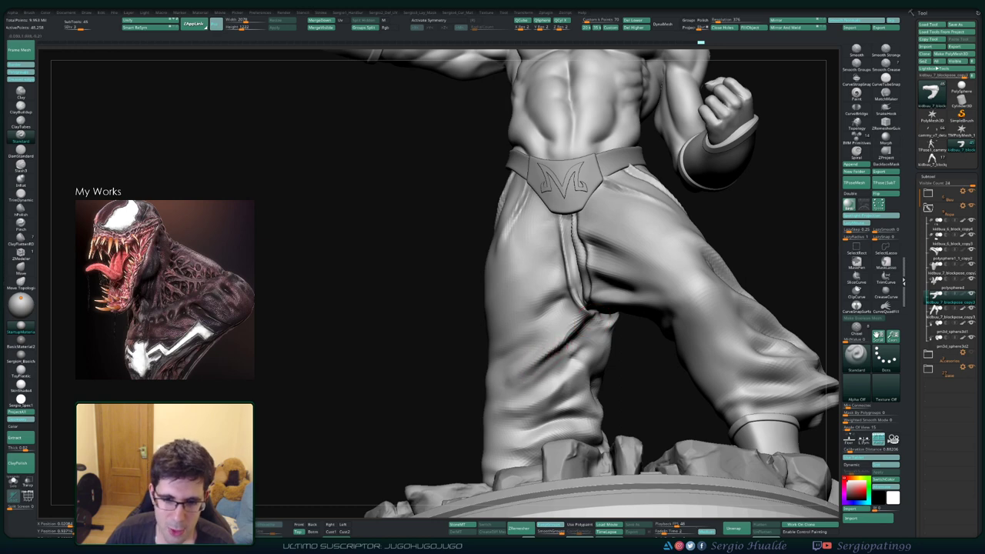
key("shift")
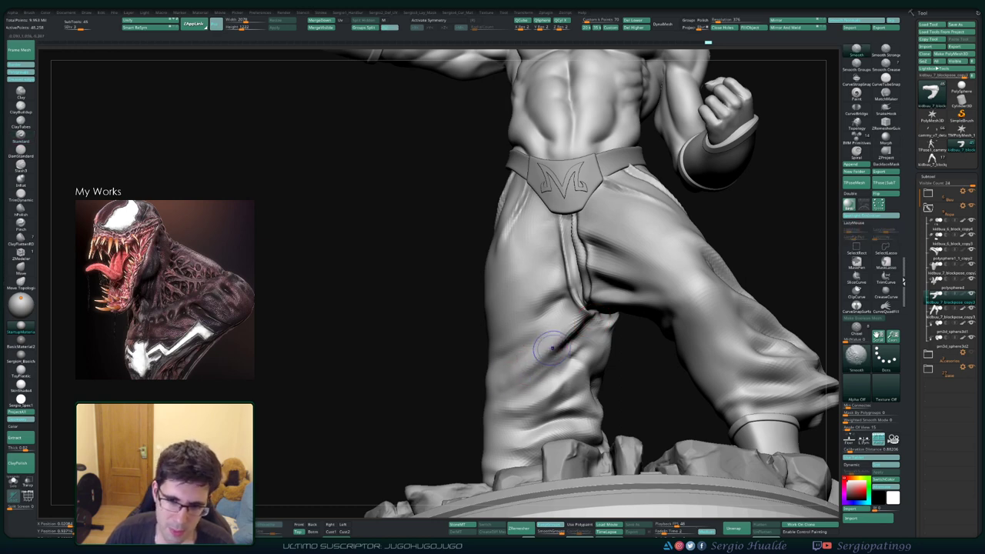
key("shift")
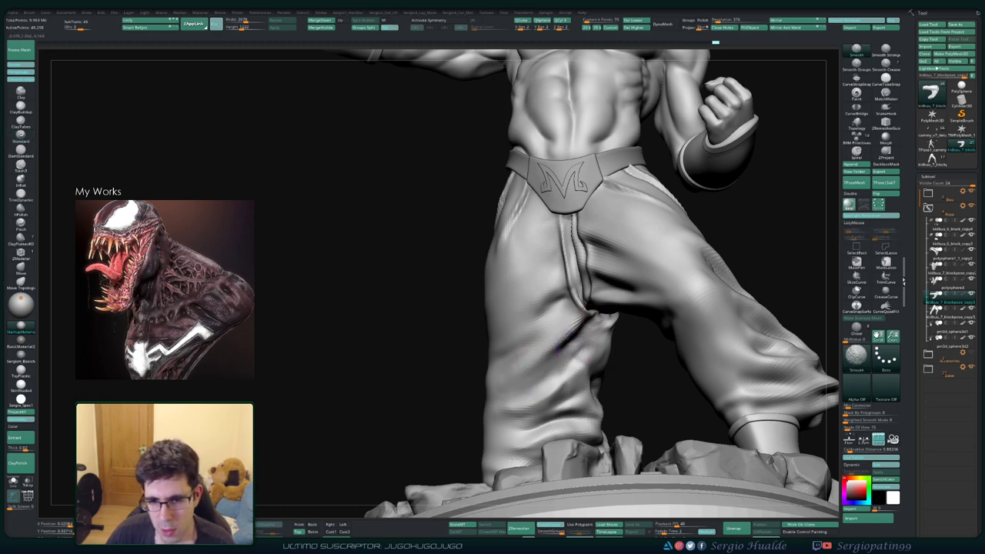
key("shift")
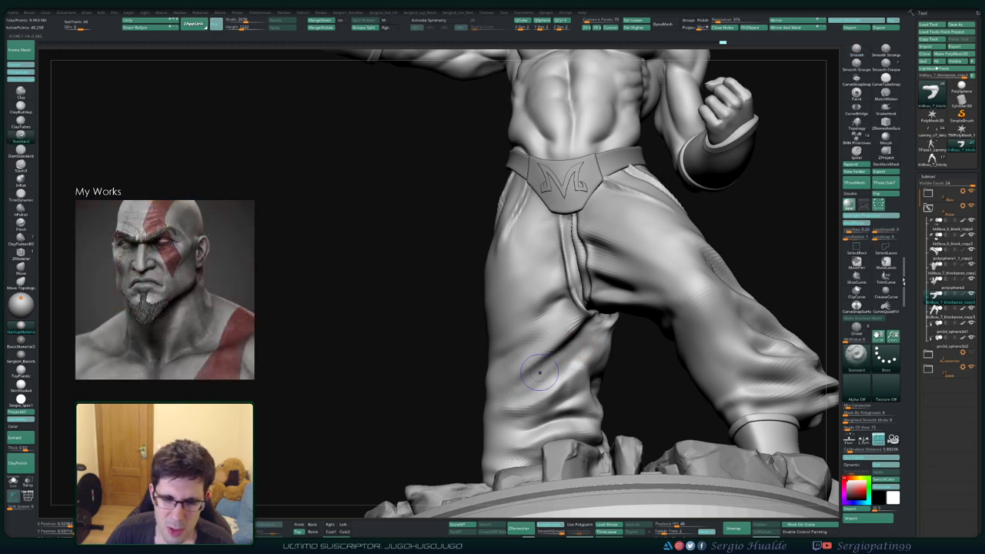
key("shift")
- Orbit and zoom around the figure to check the blended pant folds
mouse_move(563, 331)
right_mouse_down("alt")
mouse_move(564, 370)
mouse_move(564, 338)
right_mouse_up("alt")
right_click_drag(519, 370, 519, 348, "ctrl")
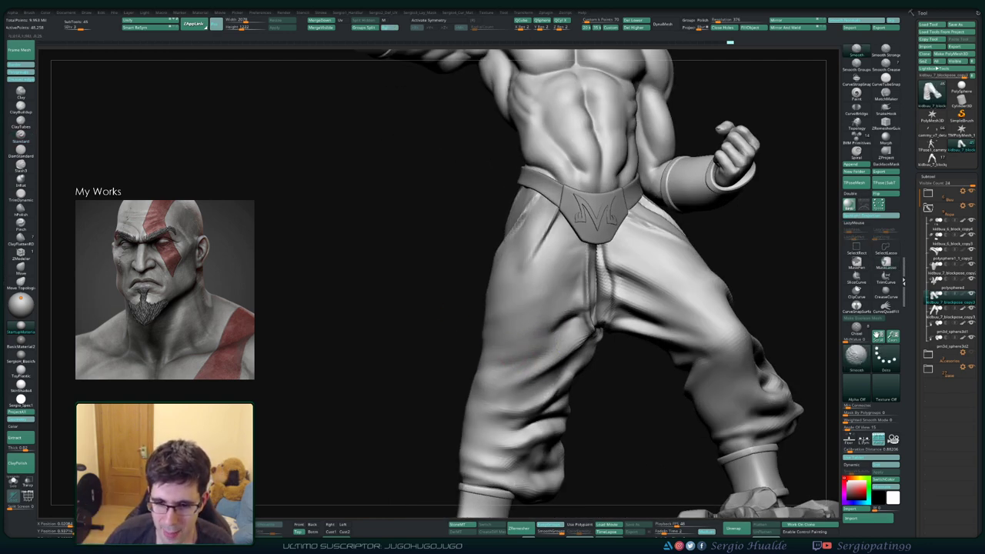
right_click_drag(493, 401, 462, 323, "ctrl")
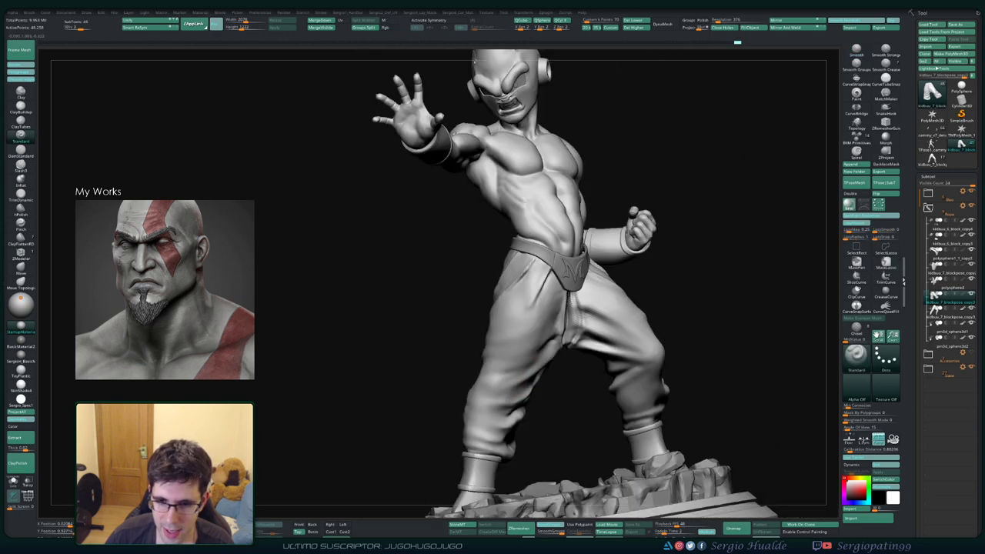
mouse_move(539, 308)
right_mouse_down("ctrl")
mouse_move(576, 350)
mouse_move(570, 375)
right_mouse_up("ctrl")
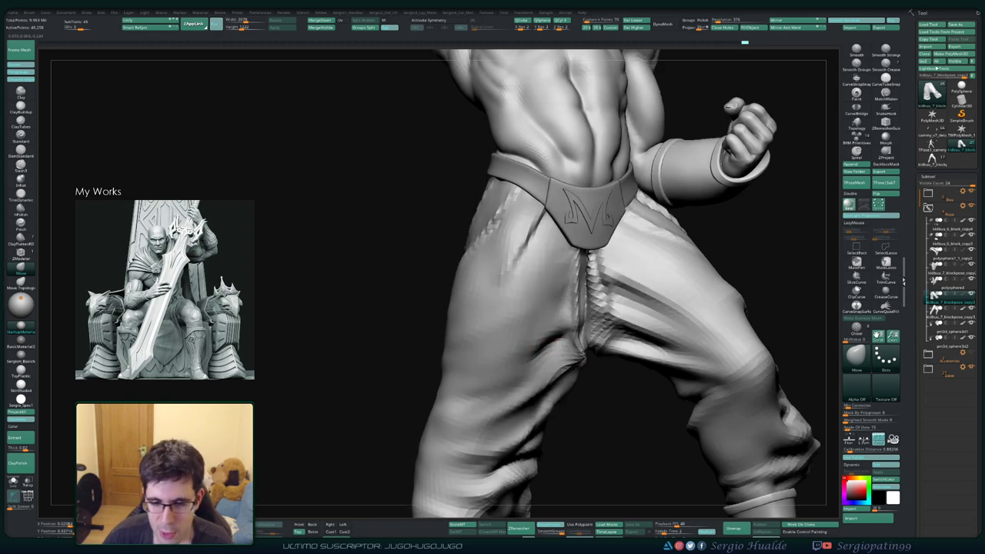
mouse_move(541, 342)
right_mouse_down()
mouse_move(544, 391)
mouse_move(556, 384)
right_mouse_up()
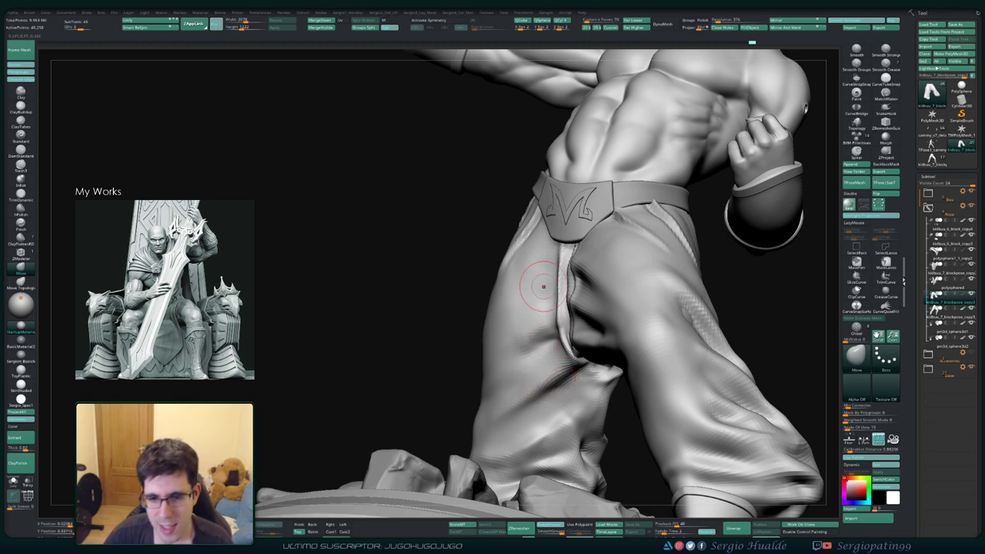
right_click_drag(535, 361, 554, 375)
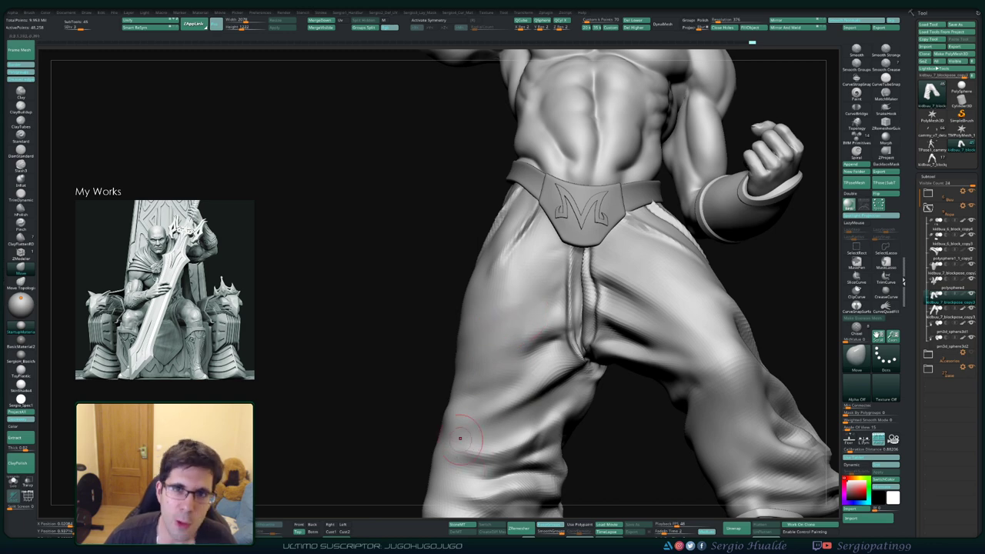
right_click_drag(463, 394, 526, 390)
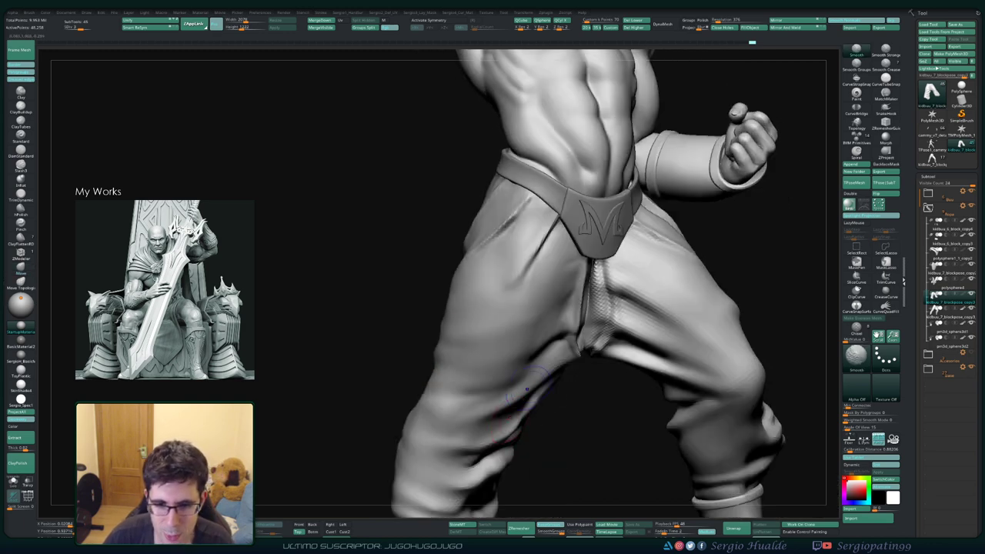
mouse_move(481, 414)
right_mouse_down("alt")
mouse_move(492, 362)
mouse_move(469, 362)
mouse_move(516, 388)
right_mouse_up("alt")
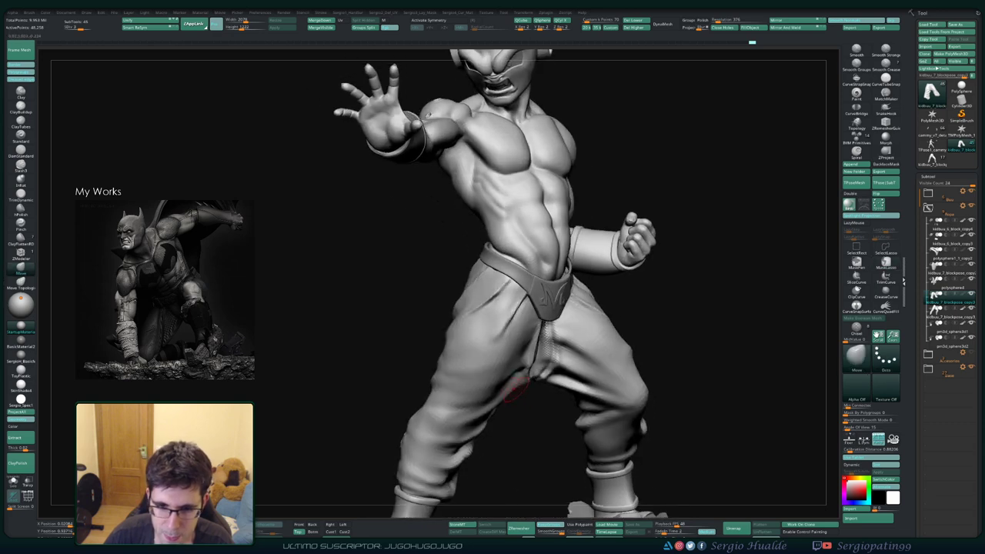
- Orbit to the figure's left side and smooth the built-up folds on the front of the pants
right_click_drag(502, 394, 528, 379)
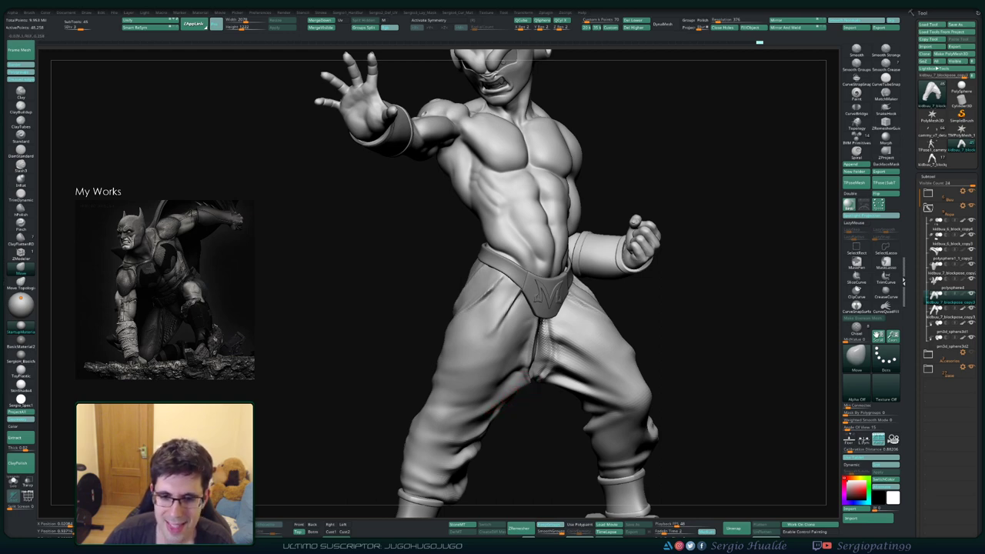
right_click_drag(508, 396, 497, 412)
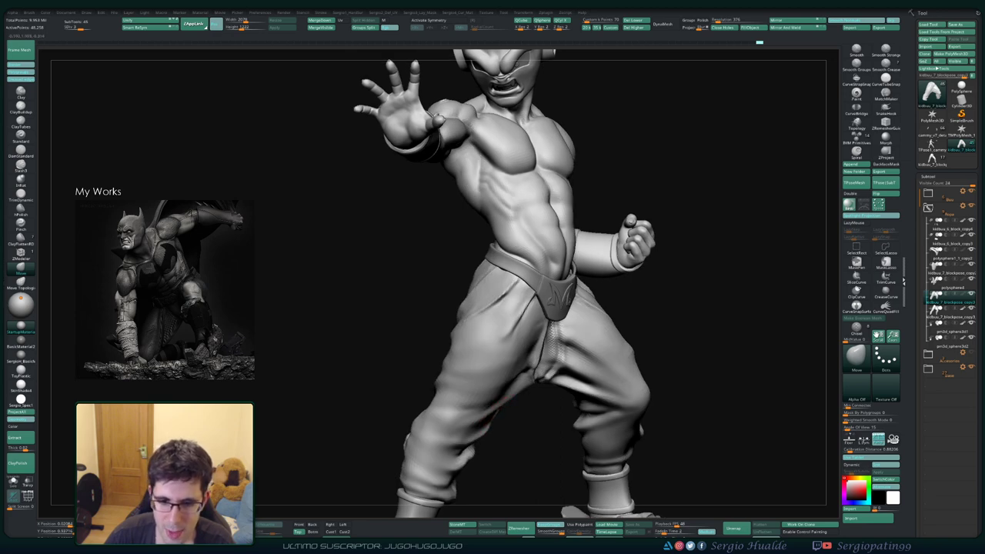
mouse_move(485, 408)
right_mouse_down()
mouse_move(505, 416)
mouse_move(504, 404)
right_mouse_up()
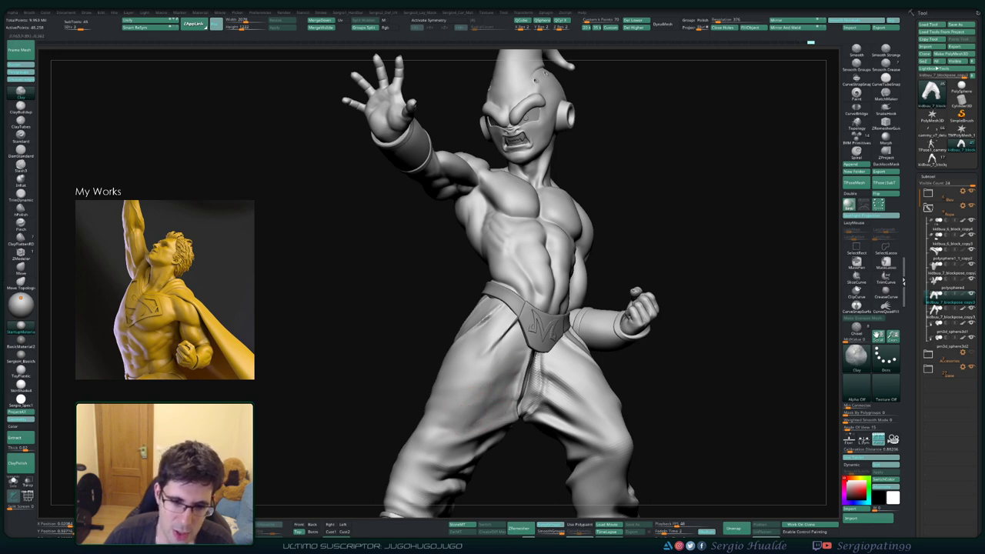
key("shift")
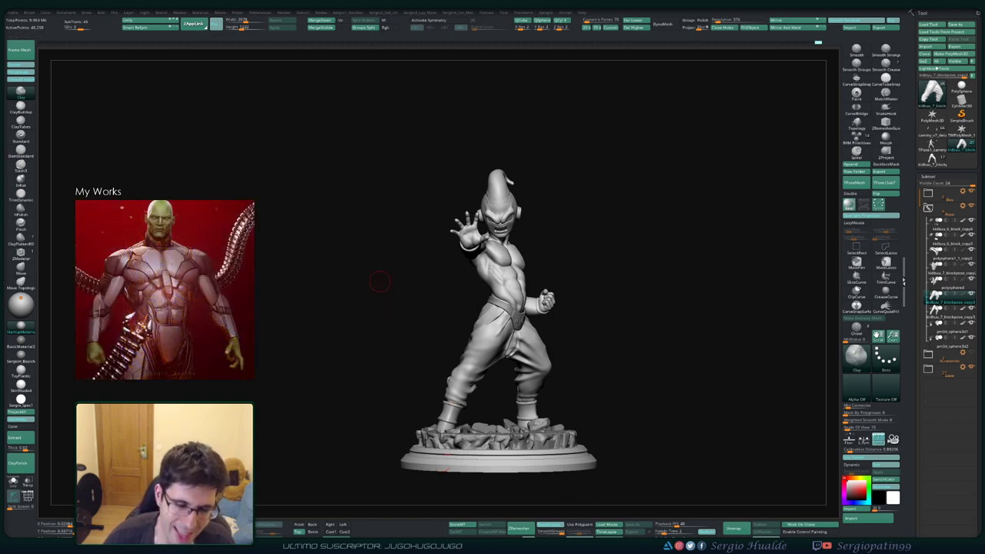
- Turn to a back three-quarter view and sculpt and smooth the rear pant folds
left_click_drag(402, 378, 402, 396)
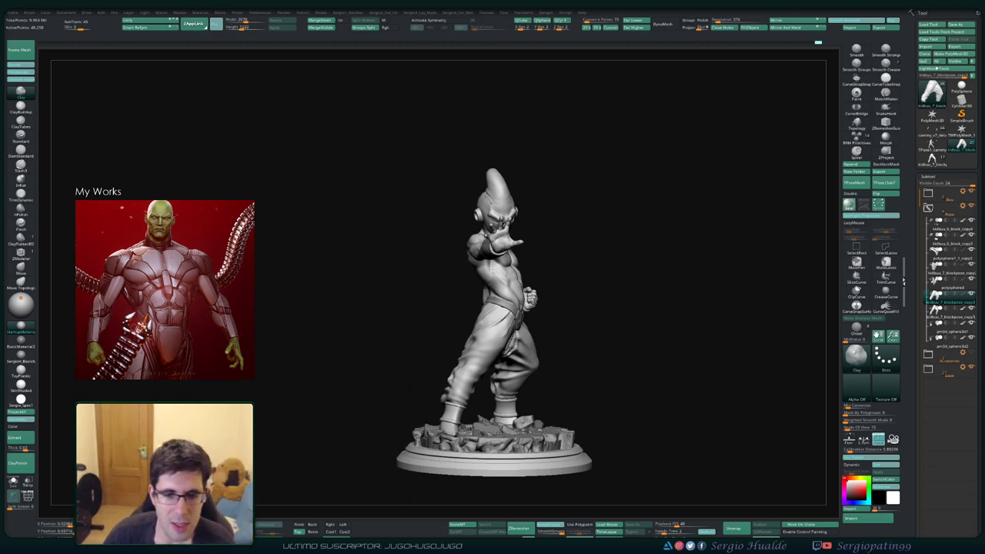
mouse_move(383, 337)
left_mouse_down()
mouse_move(493, 311)
mouse_move(508, 388)
left_mouse_up()
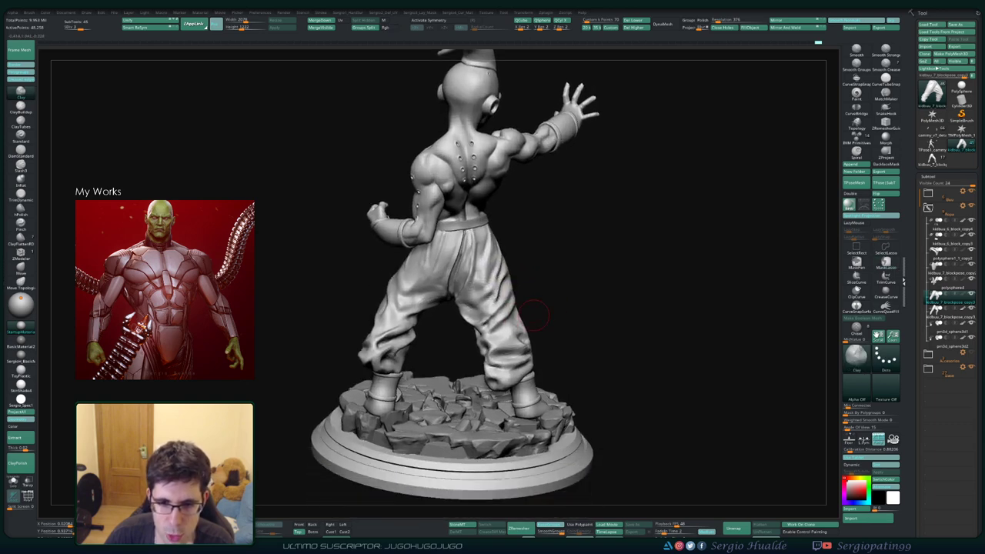
left_click_drag(508, 388, 490, 299)
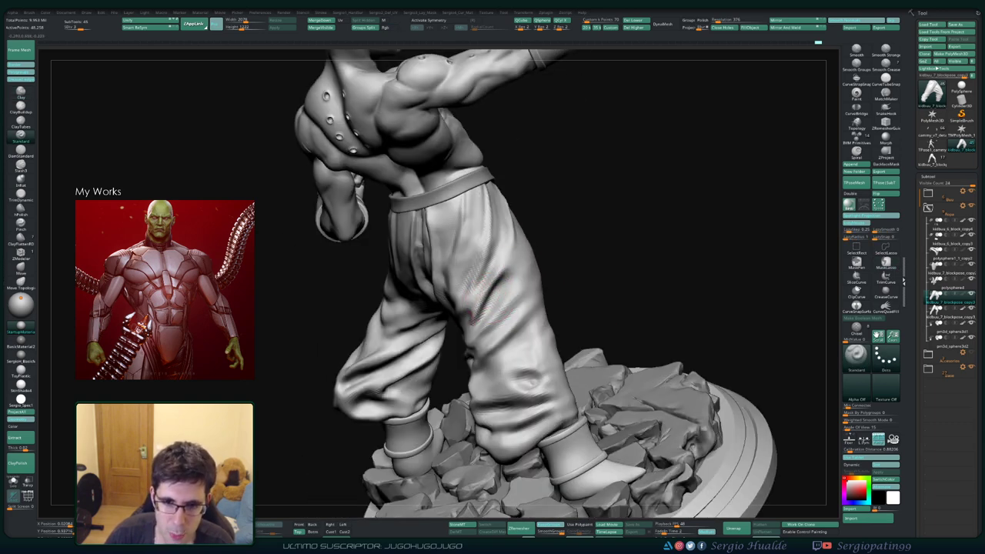
left_click_drag(485, 296, 504, 278)
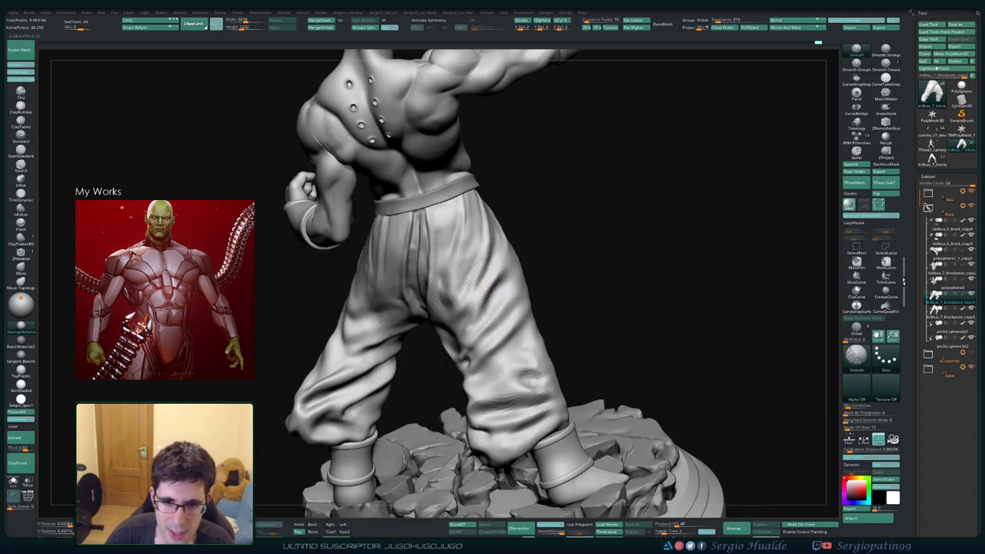
mouse_move(615, 308)
left_mouse_down()
mouse_move(467, 315)
mouse_move(486, 286)
left_mouse_up()
key("shift")
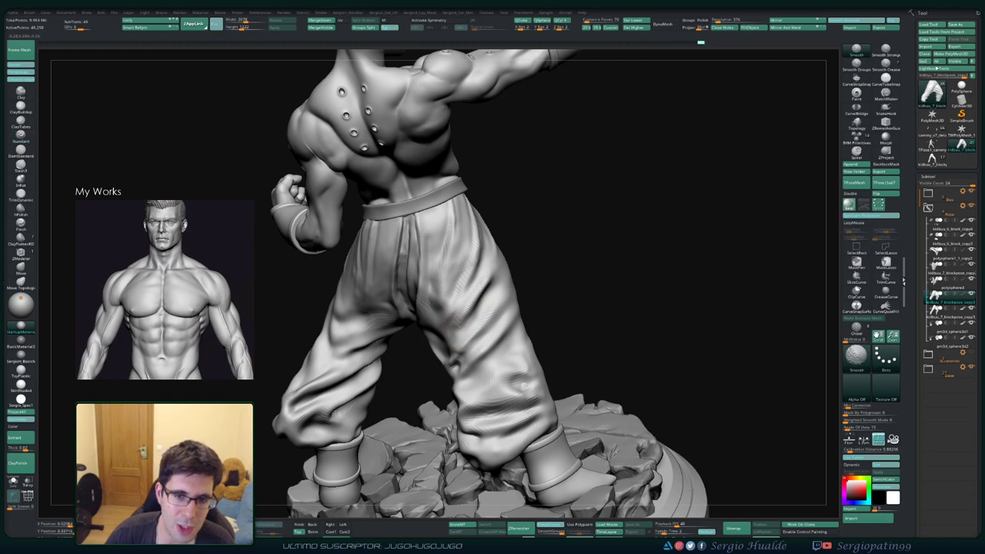
left_click_drag(463, 325, 454, 296, "shift")
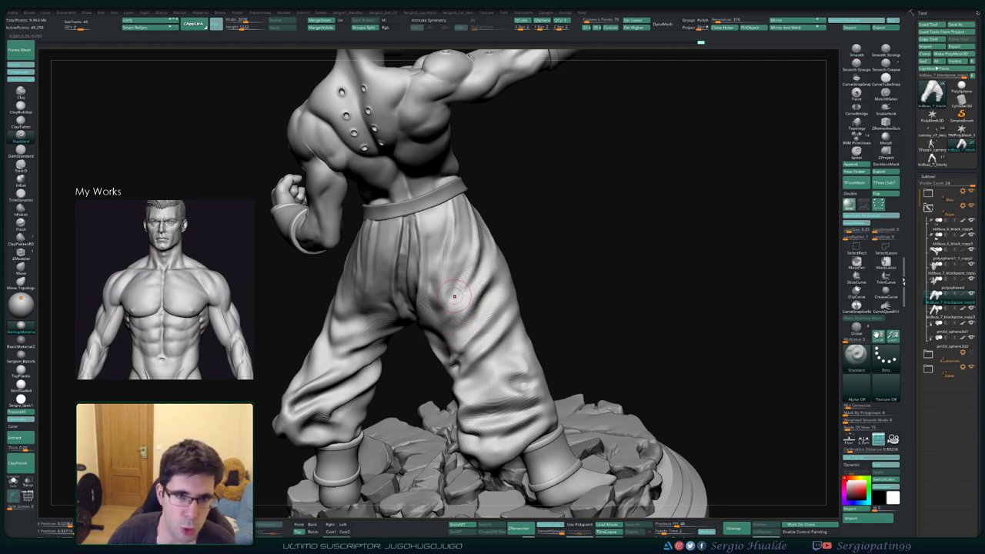
- Orbit around the back and side to review the softened rear pant folds
left_click_drag(567, 237, 585, 254)
scroll(519, 315, "down", 2)
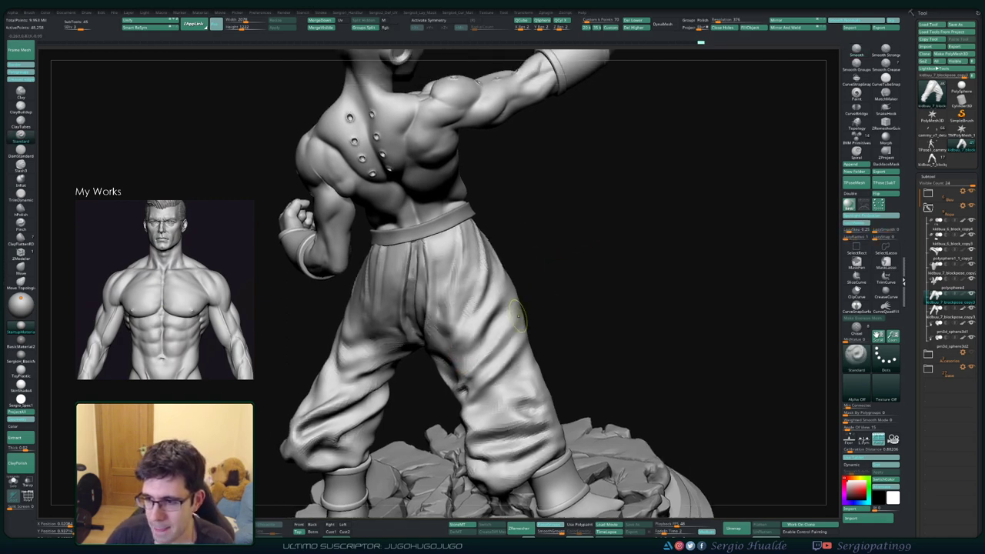
scroll(508, 307, "down", 3)
scroll(497, 301, "down", 1)
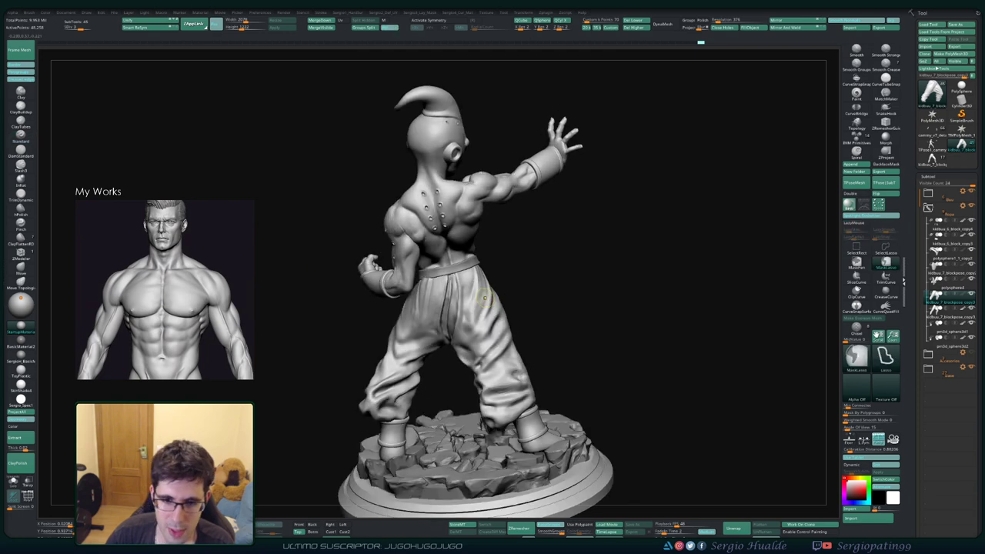
scroll(487, 352, "up", 3)
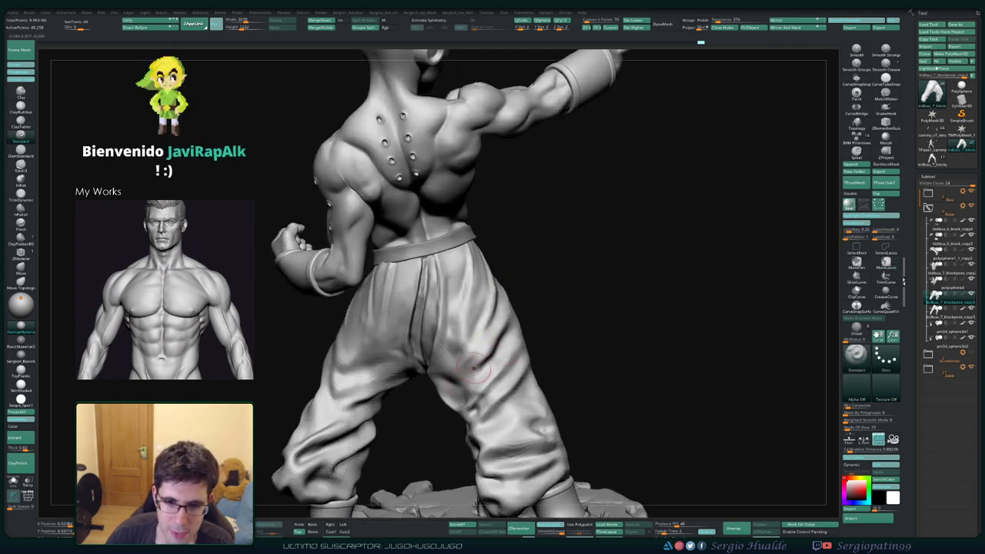
right_click_drag(505, 331, 490, 354)
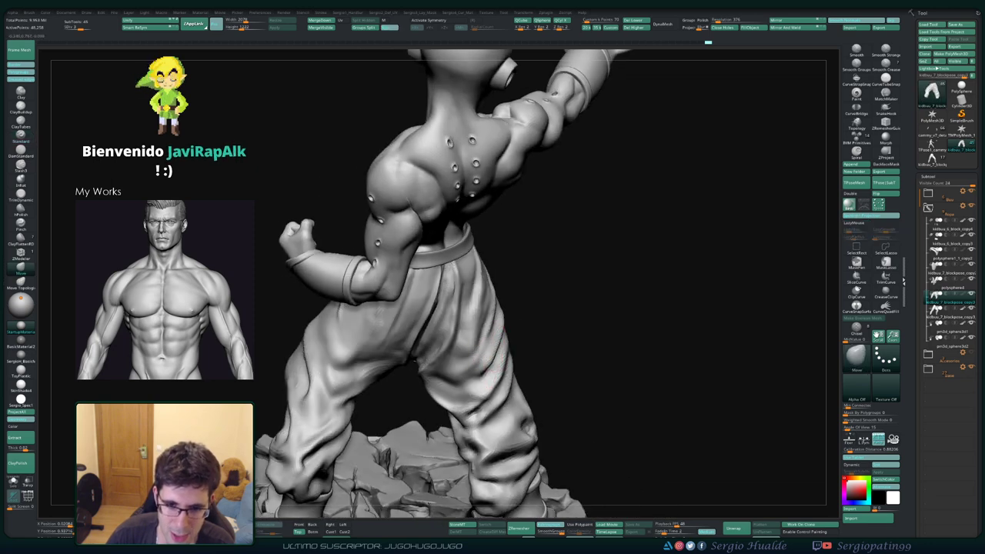
mouse_move(492, 353)
right_mouse_down()
mouse_move(484, 368)
mouse_move(458, 364)
mouse_move(478, 378)
mouse_move(416, 379)
mouse_move(424, 392)
mouse_move(409, 388)
mouse_move(408, 412)
right_mouse_up()
- Isolate the pant-leg subtool with Alt+S and smooth its folds
key("alt+s")
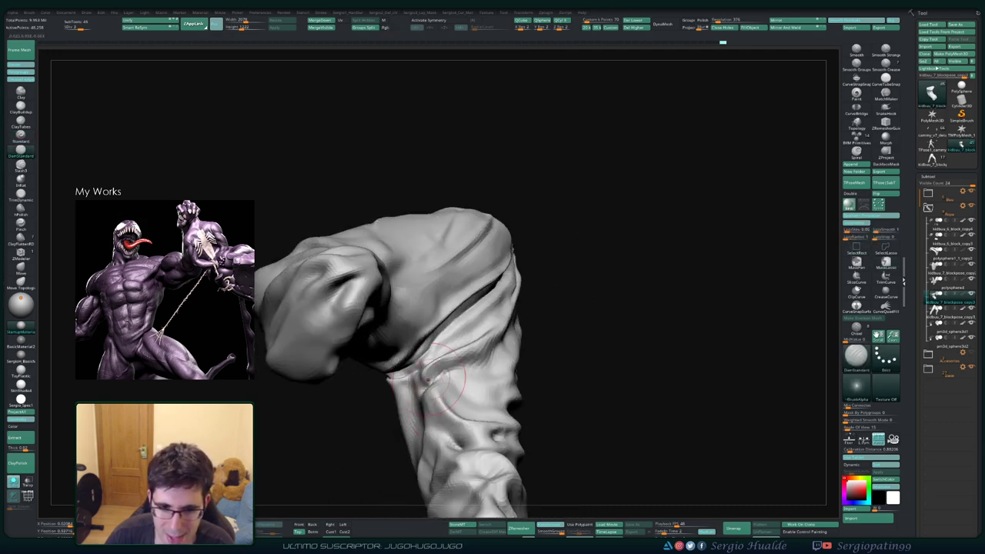
key("shift")
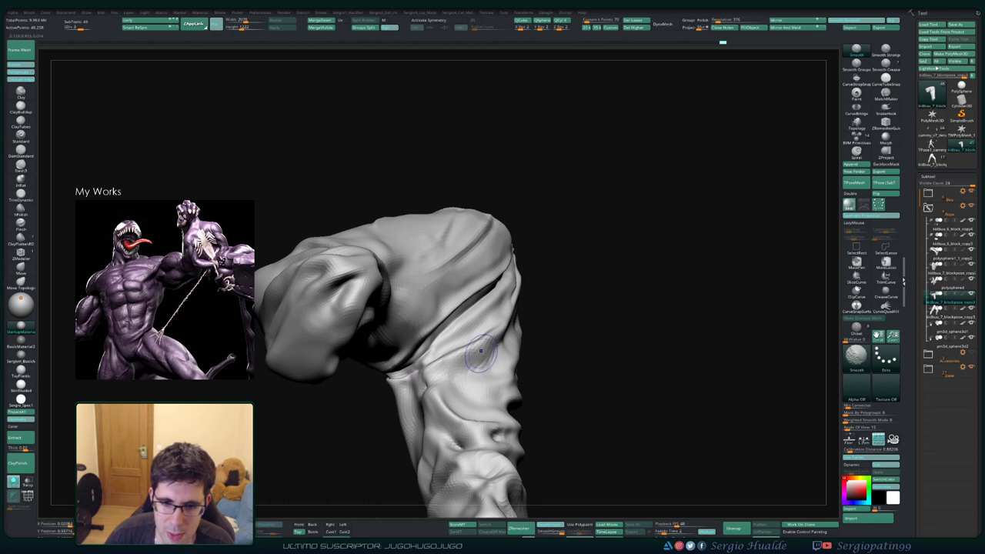
right_click_drag(480, 351, 488, 352)
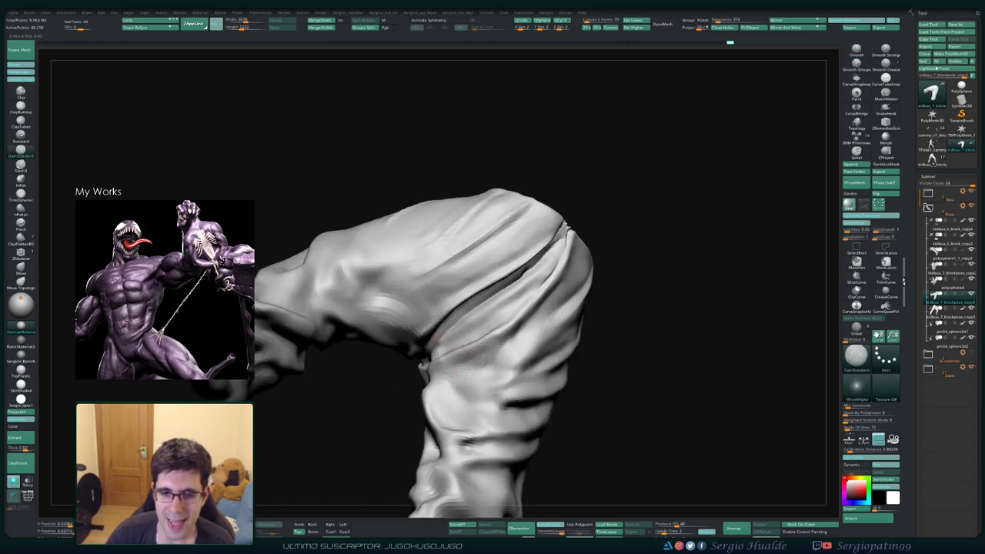
right_click_drag(462, 362, 478, 381)
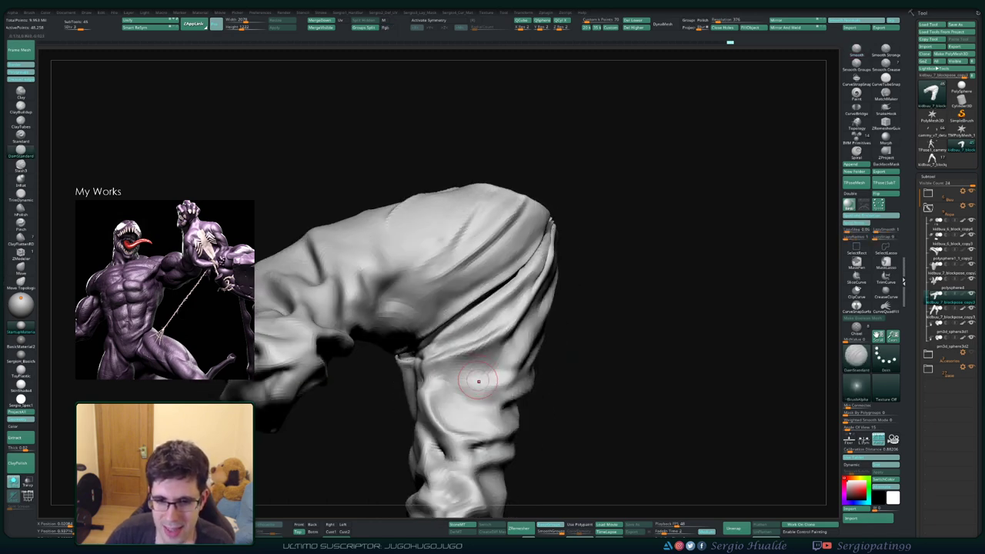
key("shift")
left_click_drag(427, 375, 505, 334, "shift")
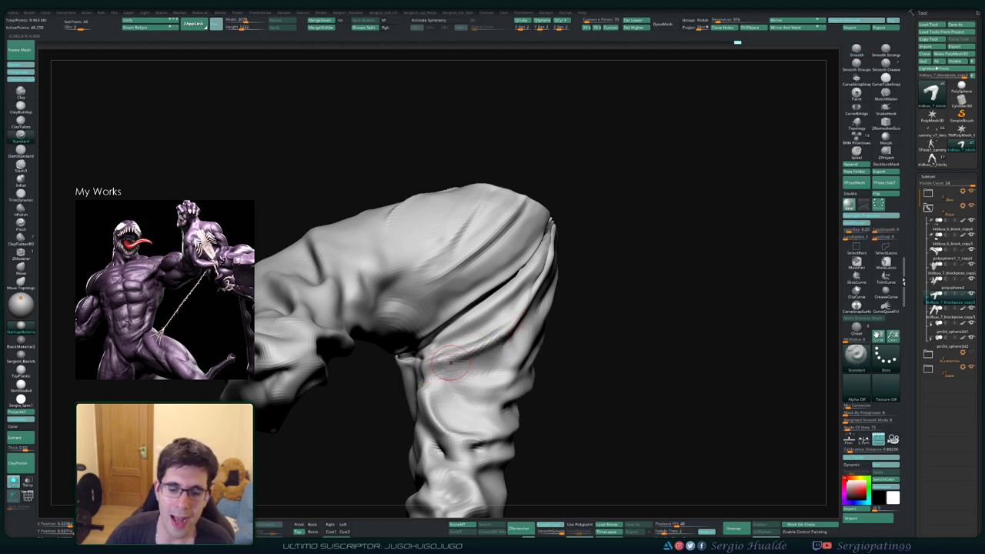
mouse_move(451, 362)
right_mouse_down()
mouse_move(538, 339)
mouse_move(431, 362)
right_mouse_up()
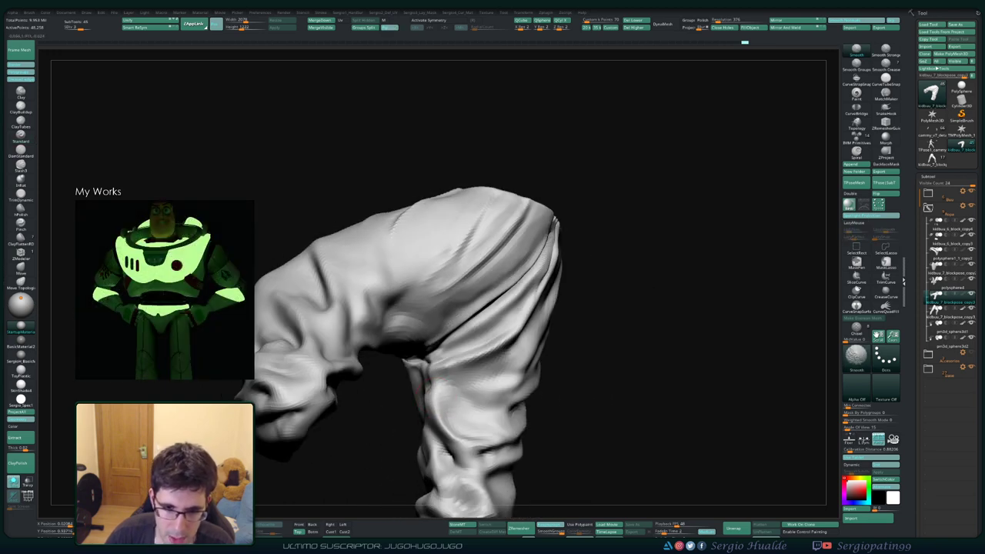
mouse_move(479, 420)
right_mouse_down()
mouse_move(455, 416)
mouse_move(462, 396)
right_mouse_up()
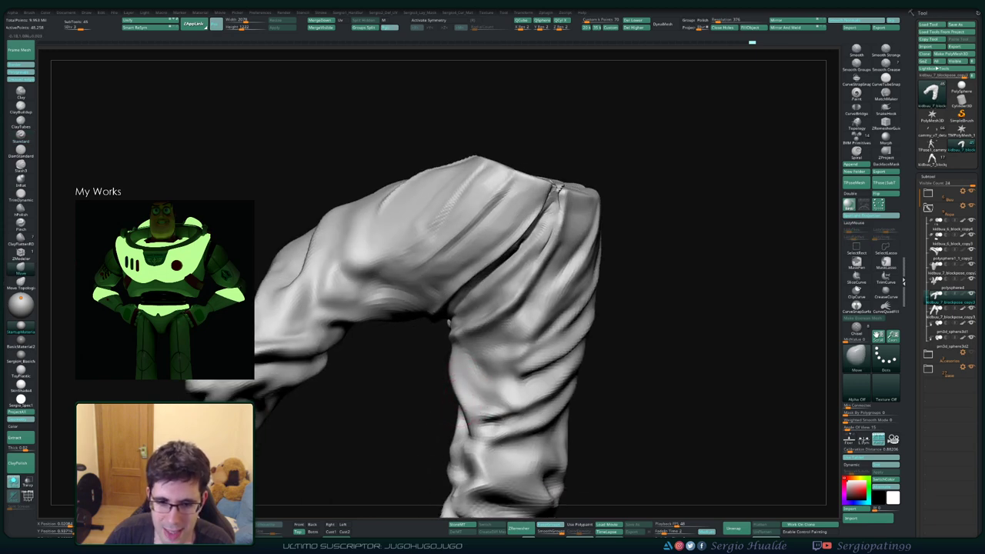
right_click_drag(449, 375, 445, 349)
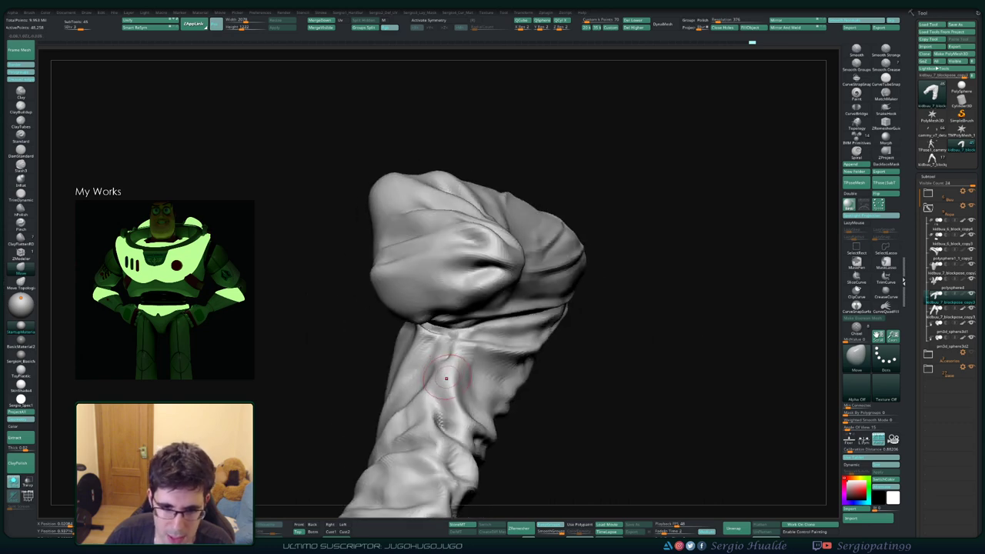
- Carve sharp folds with DamStandard and raise the pant leg one subdivision level
key("b")
key("d")
key("s")
mouse_move(445, 406)
right_mouse_down()
mouse_move(440, 420)
mouse_move(451, 401)
mouse_move(434, 334)
right_mouse_up()
mouse_move(448, 406)
right_mouse_down()
mouse_move(427, 445)
mouse_move(435, 288)
right_mouse_up()
left_click_drag(616, 346, 441, 376)
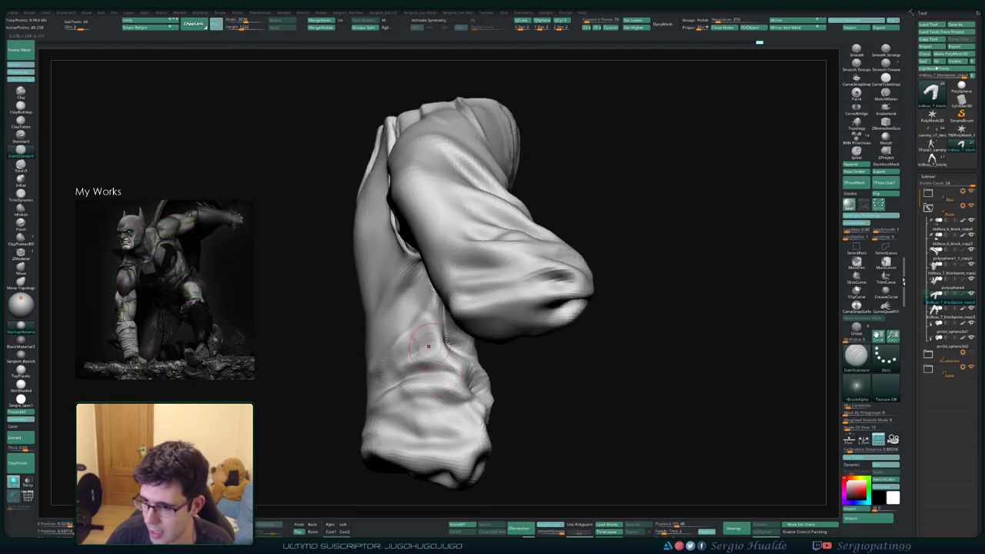
key("d")
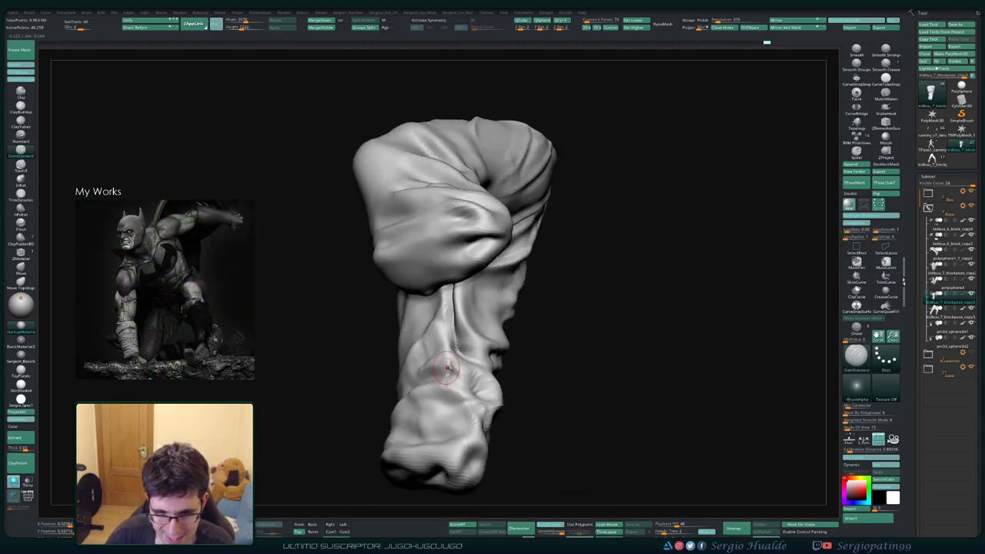
mouse_move(449, 380)
right_mouse_down()
mouse_move(447, 357)
mouse_move(434, 359)
right_mouse_up()
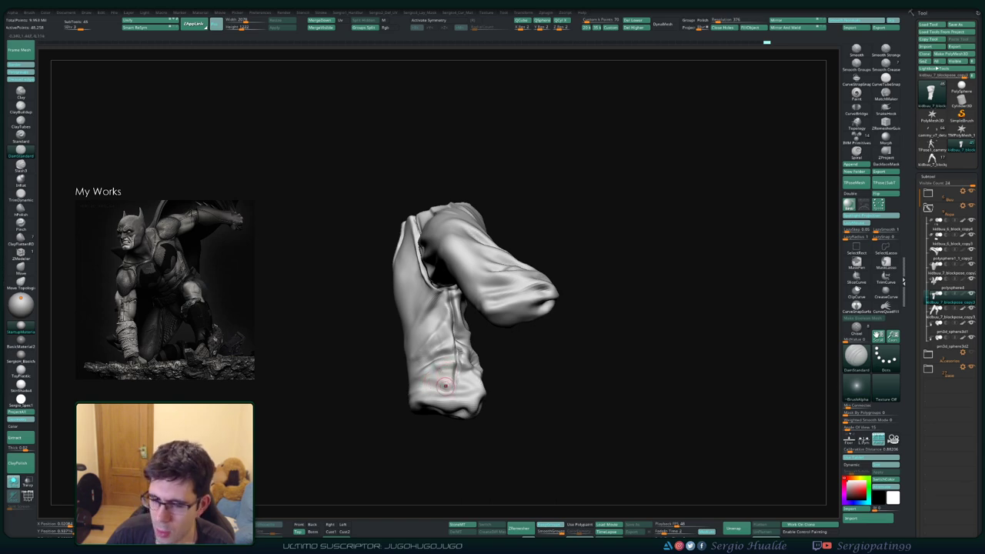
- Carve a crease down the lower pant leg
right_click_drag(445, 384, 465, 300, "ctrl")
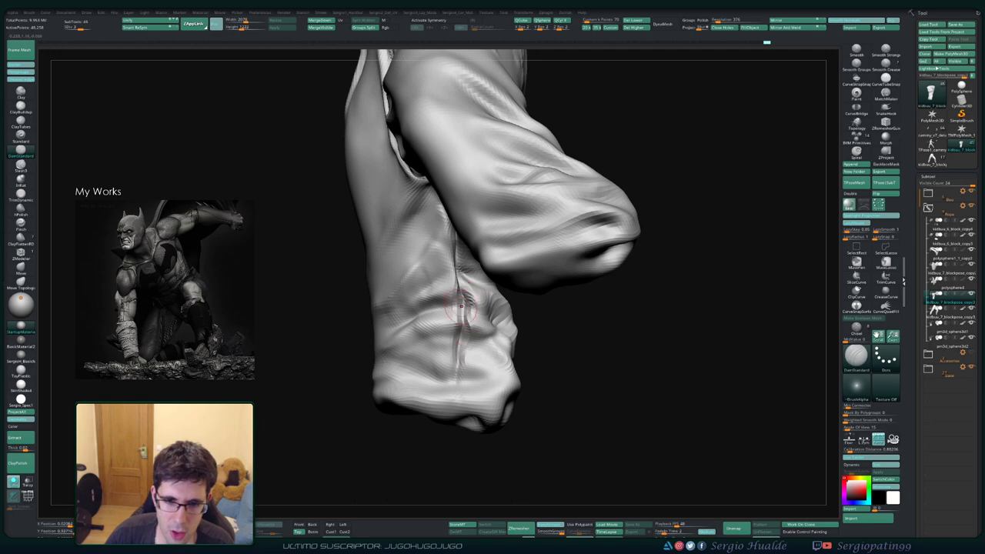
left_click_drag(461, 307, 441, 419)
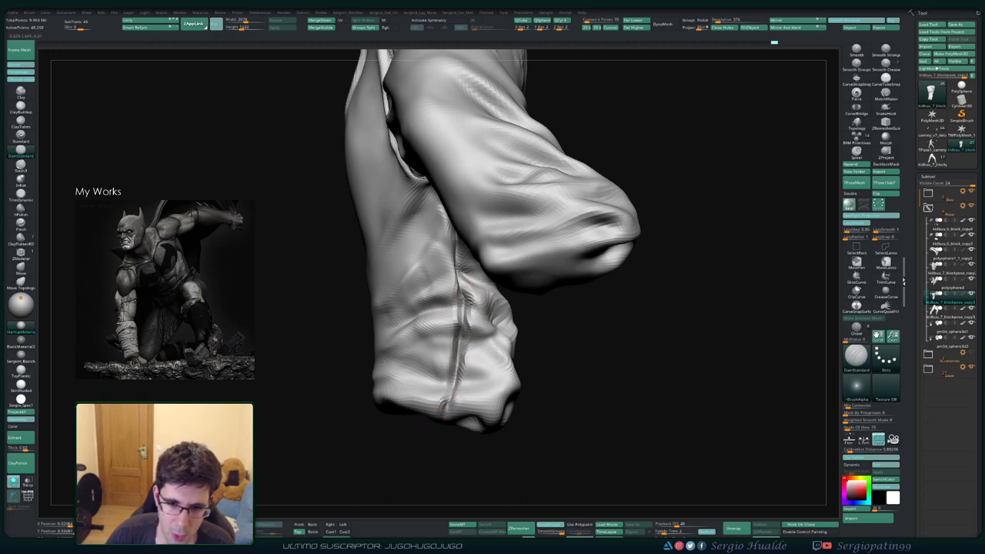
right_click_drag(443, 412, 439, 392)
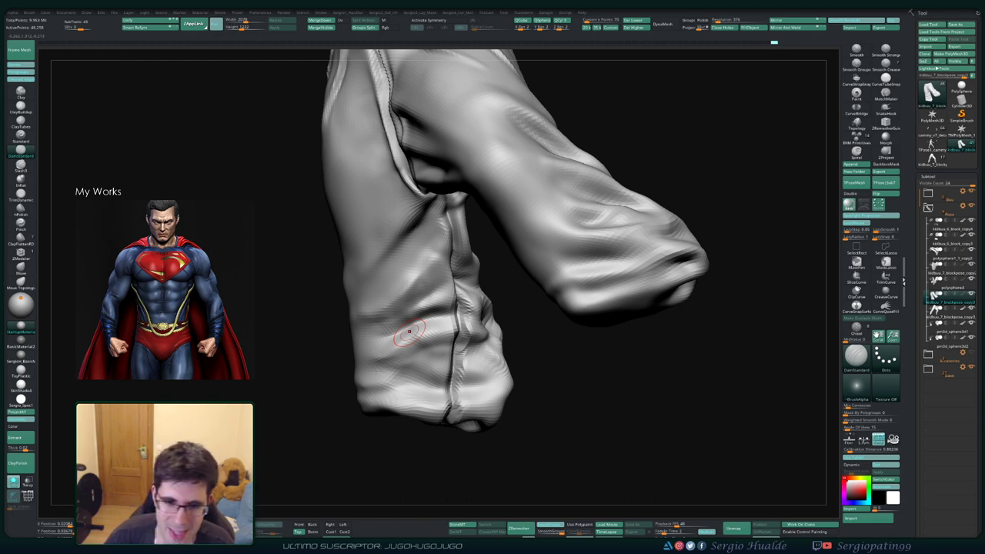
right_click_drag(420, 344, 422, 371)
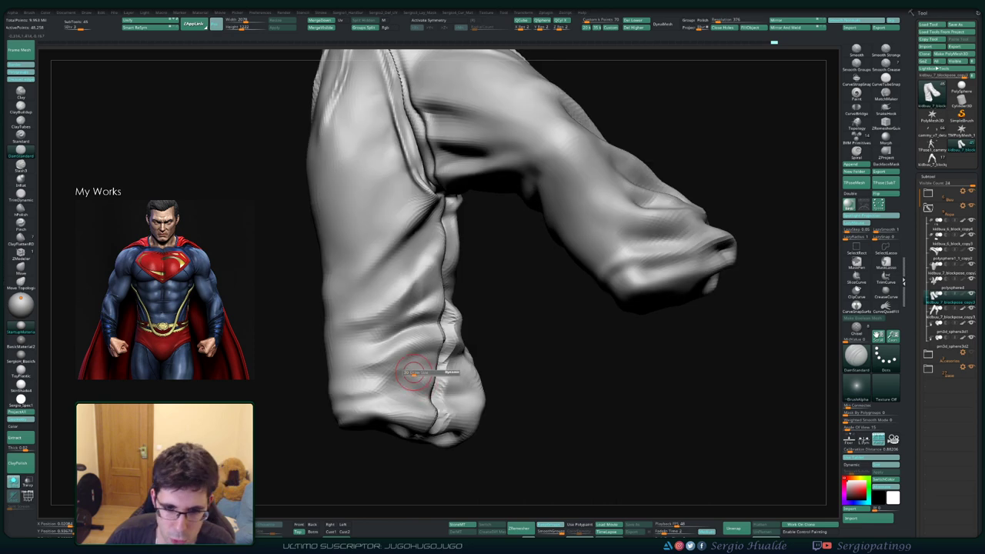
mouse_move(422, 371)
right_mouse_down()
mouse_move(461, 359)
mouse_move(420, 406)
mouse_move(430, 393)
mouse_move(396, 383)
right_mouse_up()
- Smooth the fold at the bottom of the leg and the wrinkles on the upper leg
key("b")
key("d")
key("s")
key("shift")
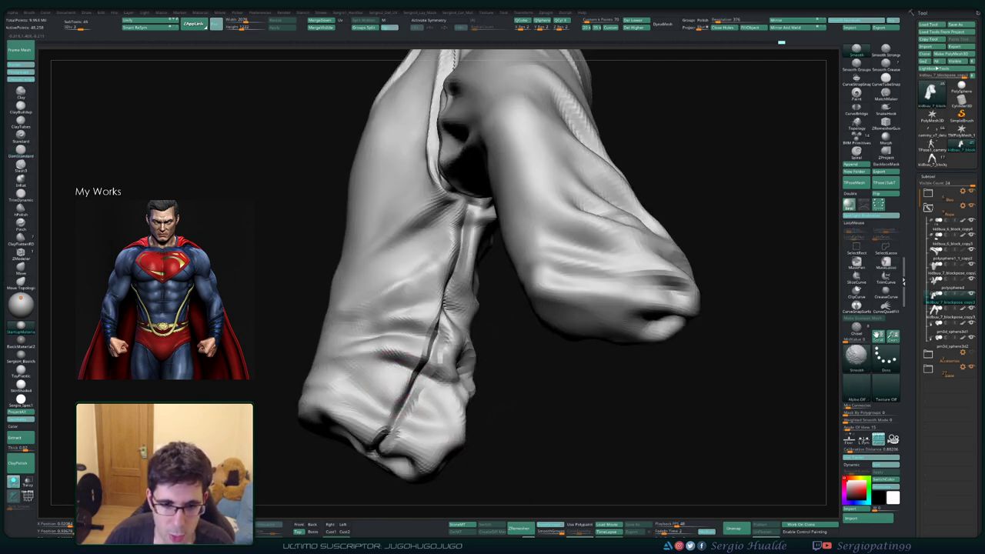
left_click_drag(392, 377, 385, 396, "shift")
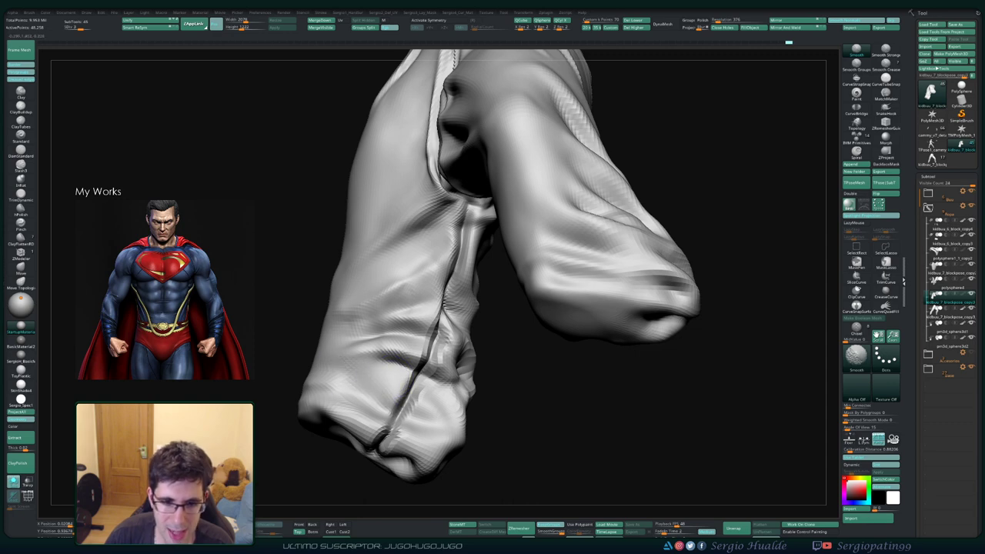
left_click_drag(331, 361, 408, 342, "shift")
mouse_move(408, 342)
right_mouse_down()
mouse_move(383, 369)
mouse_move(327, 379)
right_mouse_up()
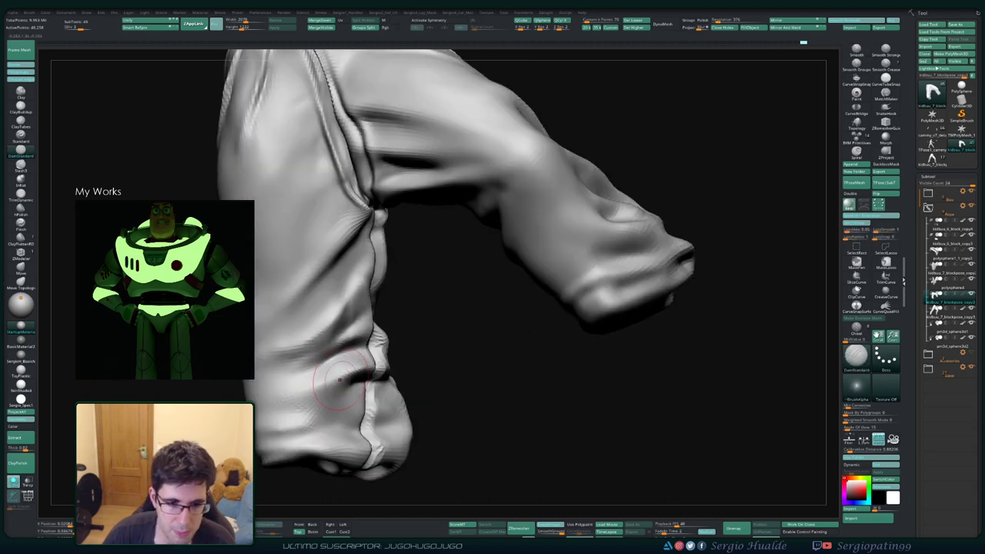
right_click_drag(327, 378, 356, 336)
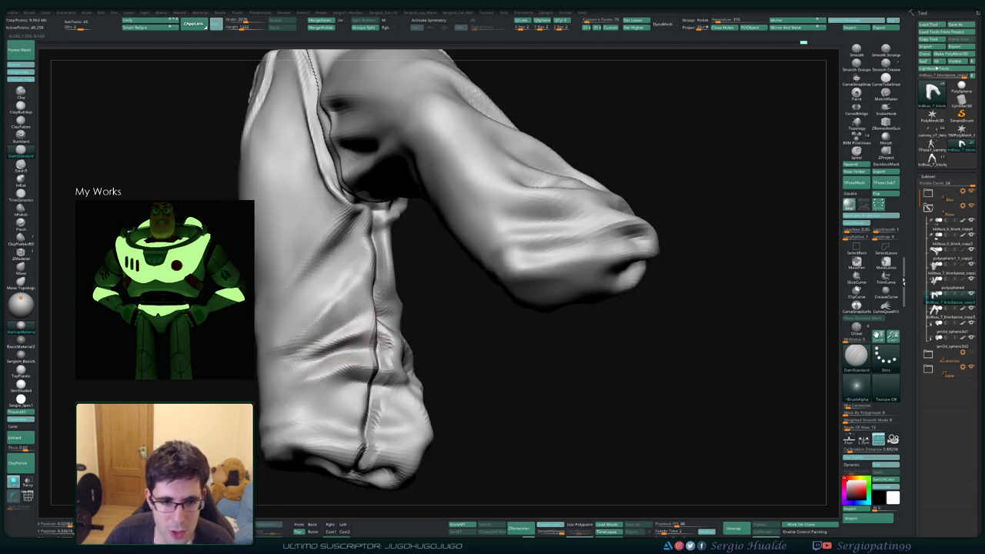
left_click_drag(363, 305, 377, 270, "shift")
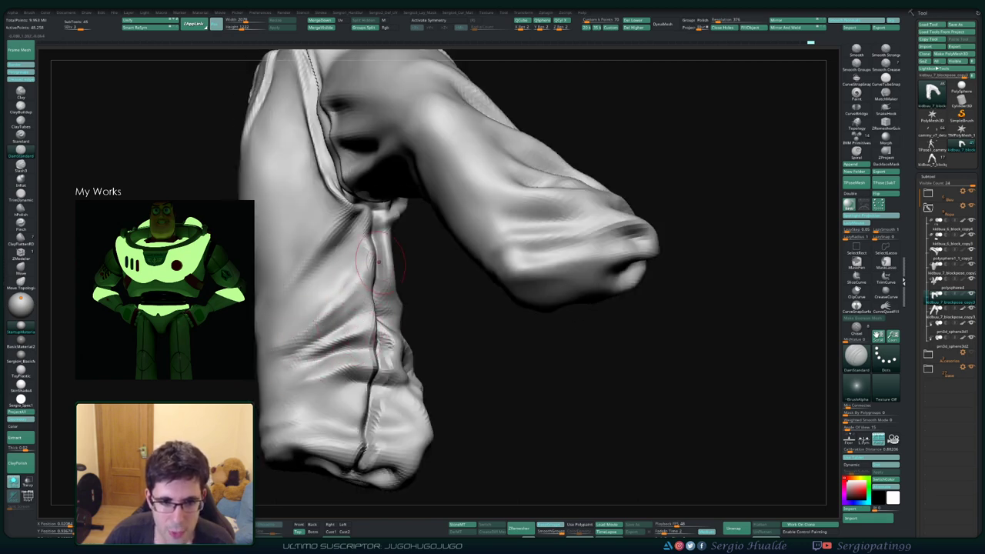
left_click_drag(331, 317, 350, 312, "shift")
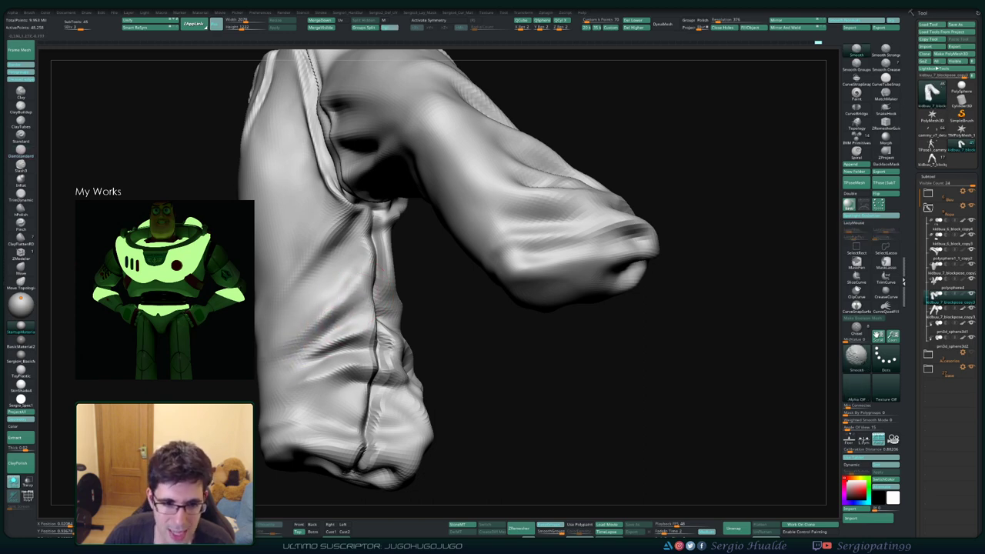
right_click_drag(279, 364, 291, 401)
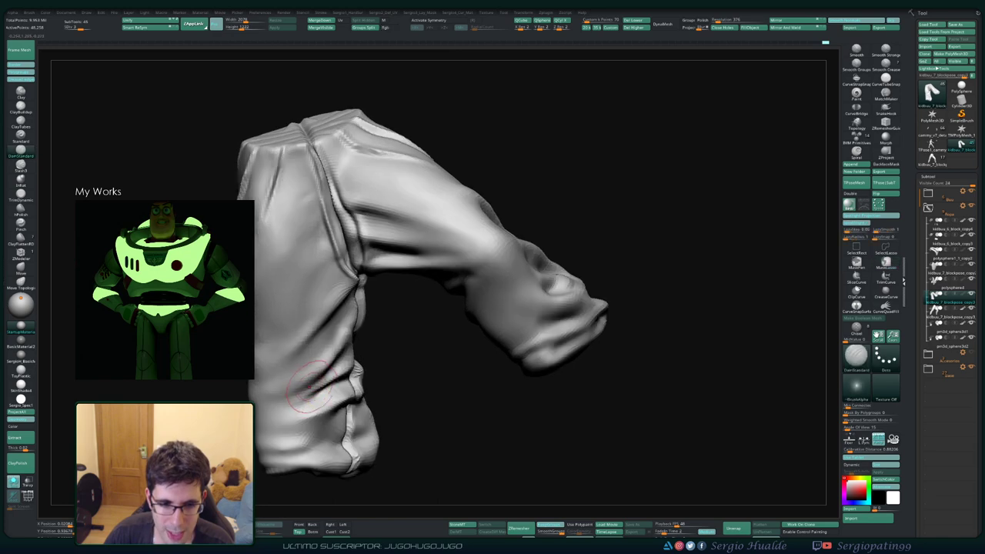
- Carve a dark DamStandard crease along the pant seam on the thigh
key("b")
key("d")
key("s")
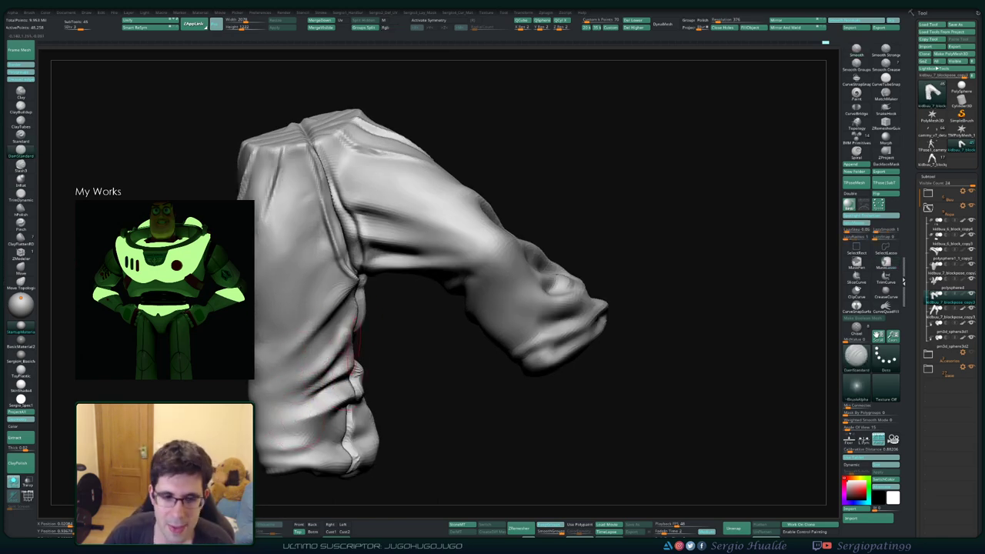
right_click_drag(346, 381, 358, 331)
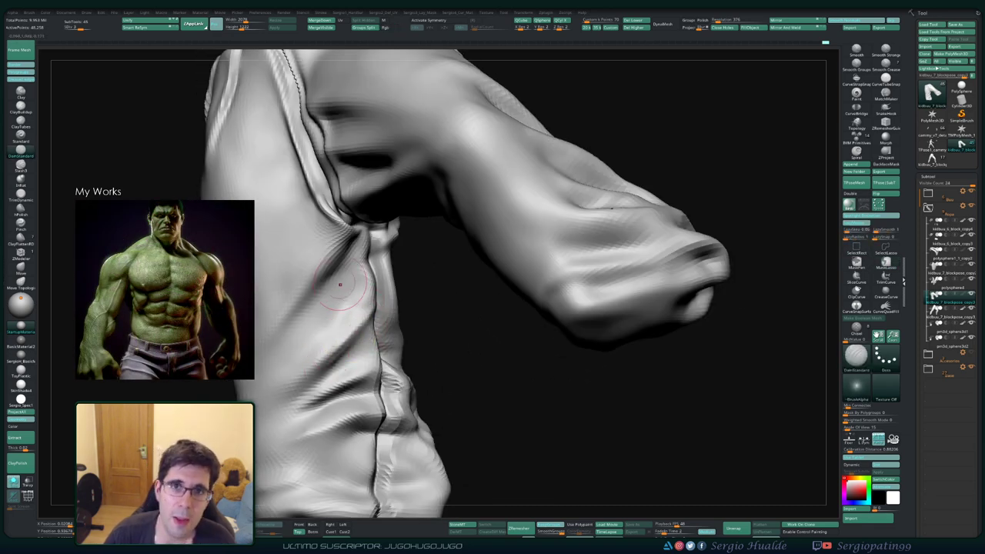
right_click_drag(352, 282, 357, 345)
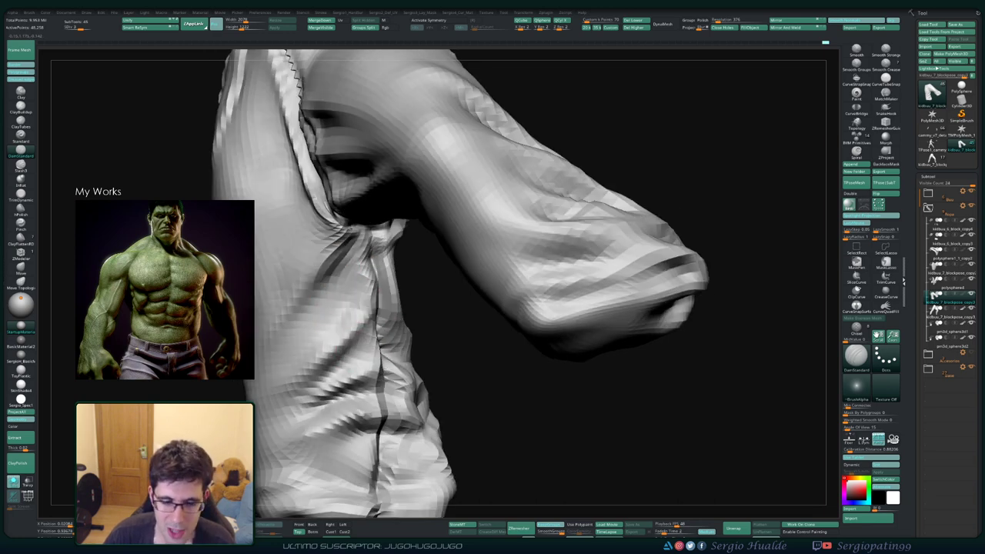
right_click_drag(282, 408, 287, 401)
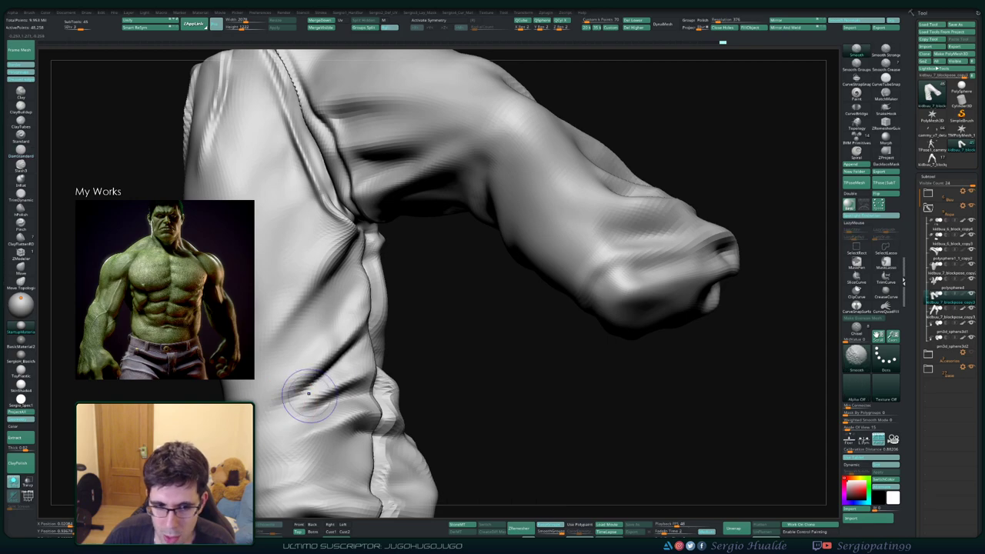
mouse_move(289, 399)
right_mouse_down()
mouse_move(334, 405)
mouse_move(384, 354)
mouse_move(370, 308)
right_mouse_up()
key("b")
key("d")
key("s")
left_click_drag(382, 263, 367, 300)
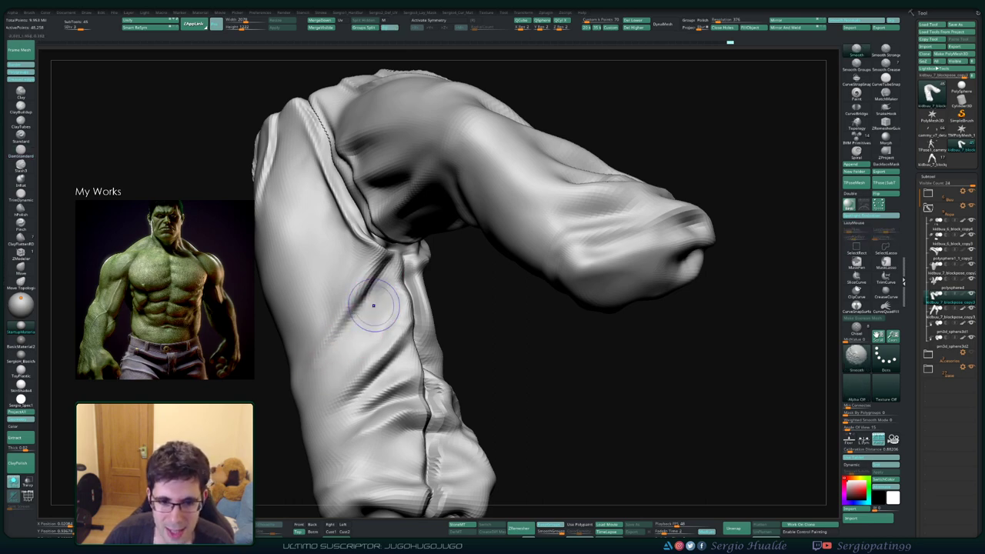
right_click_drag(377, 315, 370, 323, "alt")
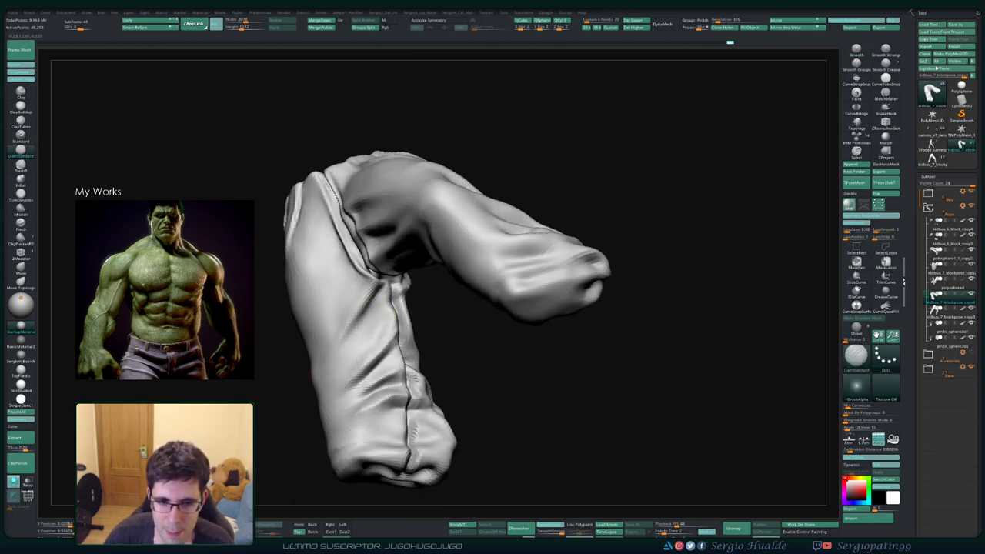
mouse_move(311, 373)
right_mouse_down("alt")
mouse_move(358, 337)
mouse_move(373, 342)
mouse_move(372, 370)
right_mouse_up("alt")
key("b")
key("m")
key("v")
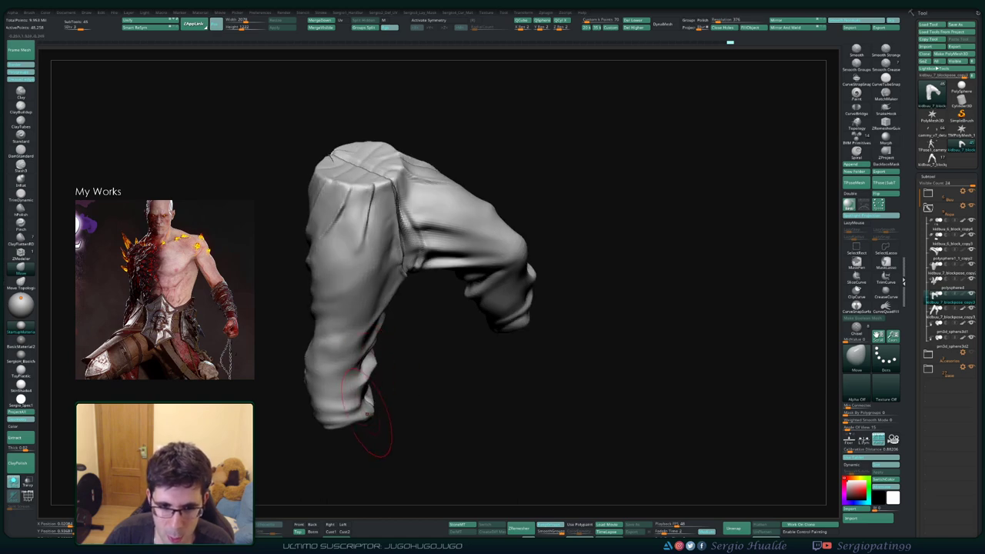
- Show the full figure and rocky base again and orbit to a low side view of the legs
key("shift+alt+s")
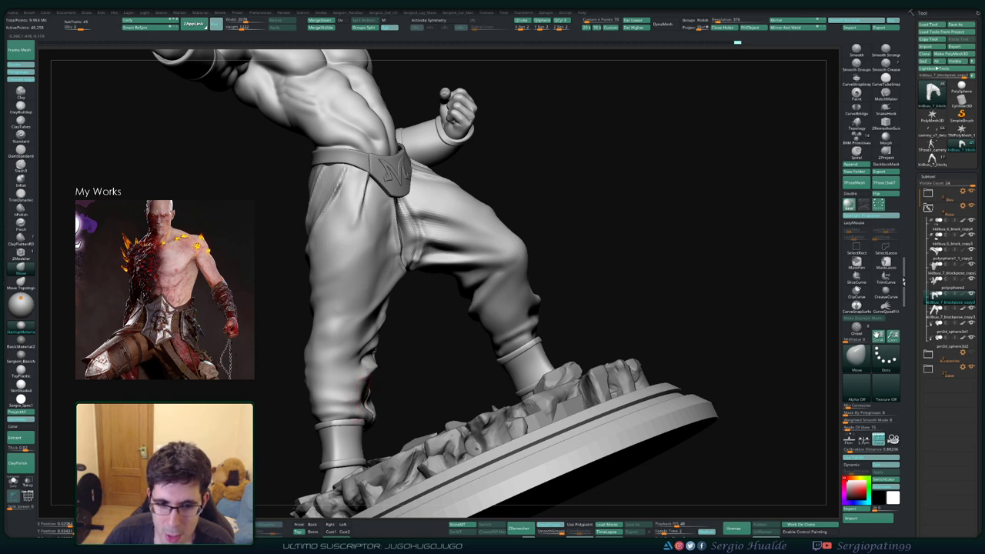
right_click_drag(360, 389, 326, 411)
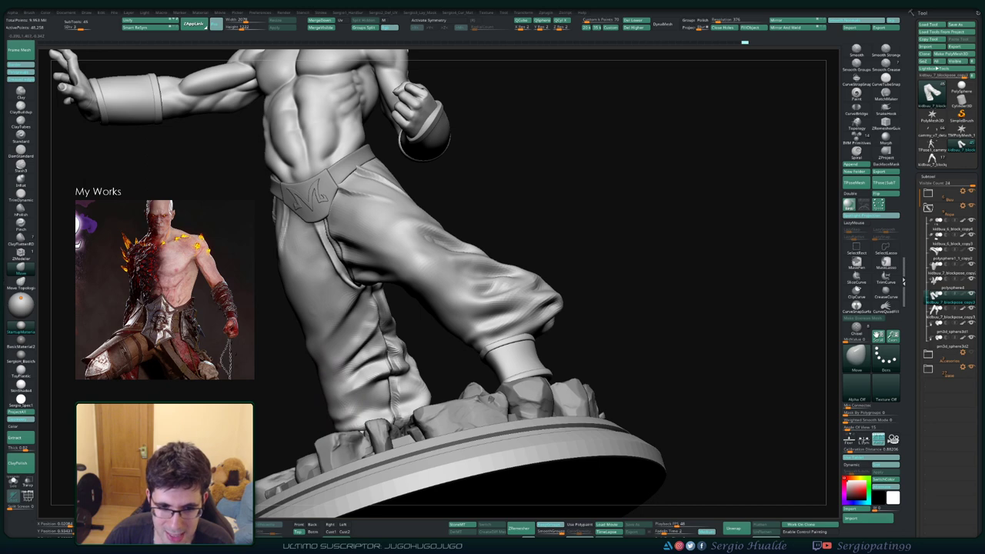
right_click_drag(326, 410, 306, 400)
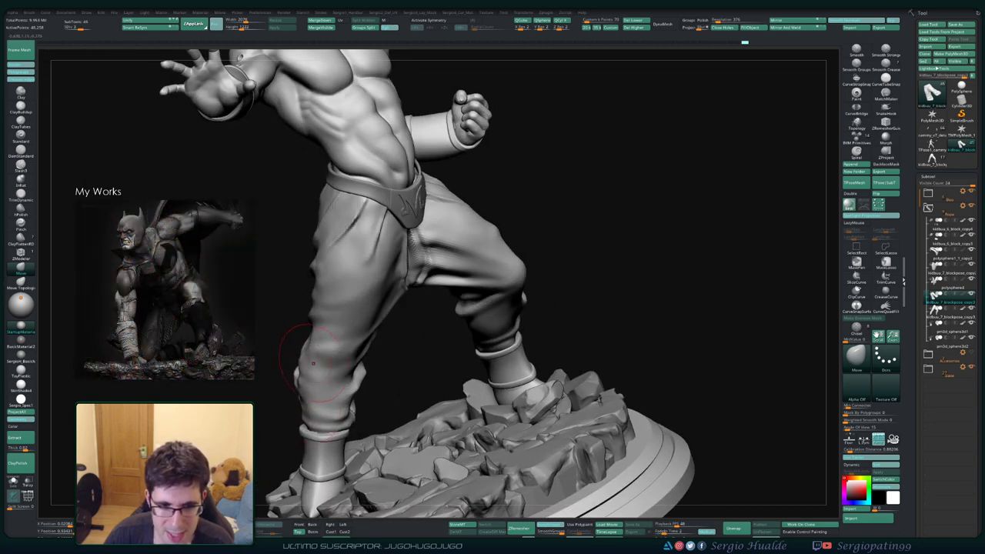
mouse_move(314, 363)
right_mouse_down()
mouse_move(371, 401)
mouse_move(385, 395)
mouse_move(373, 407)
right_mouse_up()
- Switch to the Trim Dynamic brush (B-T-D) and orbit around the legs and torso
key("b")
key("t")
key("d")
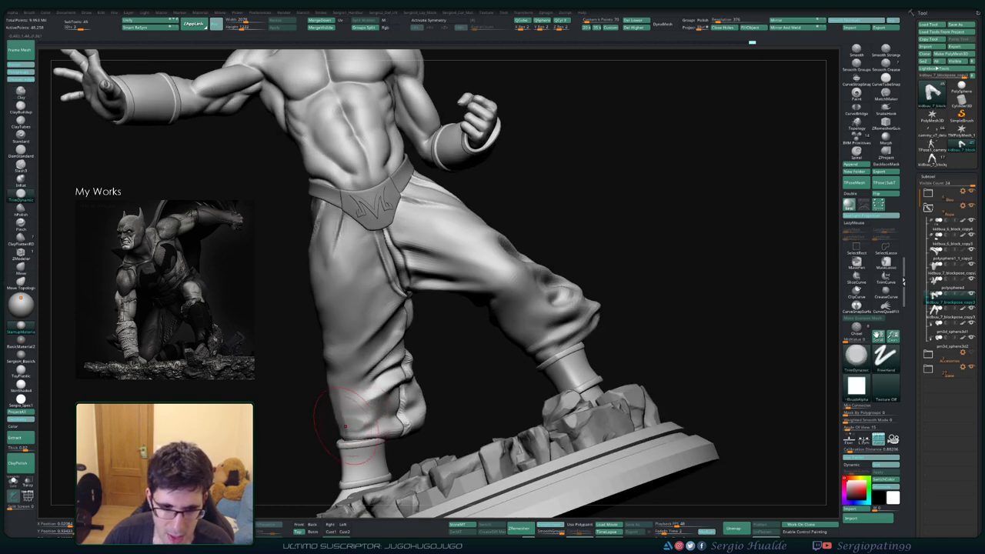
mouse_move(344, 426)
right_mouse_down()
mouse_move(339, 397)
mouse_move(350, 383)
right_mouse_up()
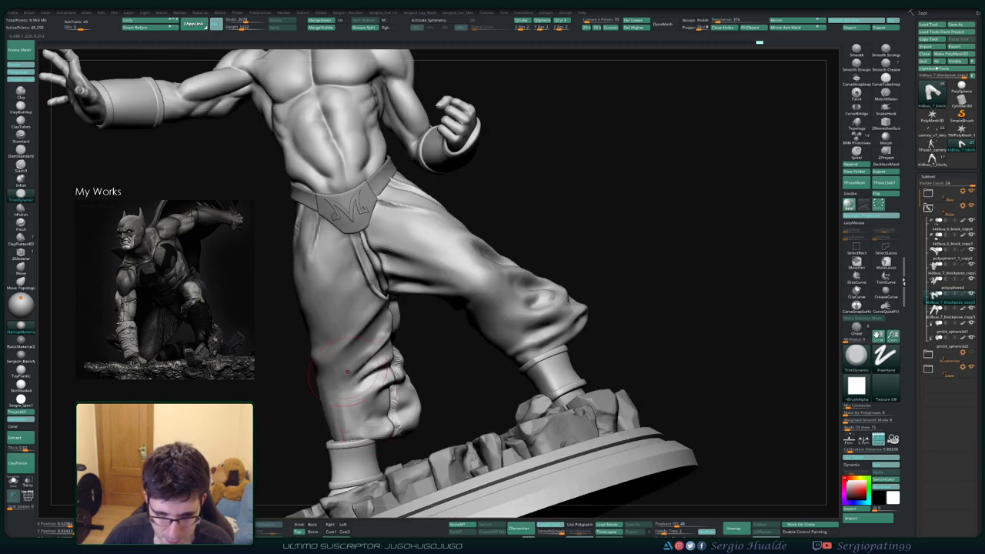
right_click_drag(374, 432, 362, 404)
- Switch to the Move brush (B-M-V) and turn the statue around the legs and base
key("b")
key("m")
key("v")
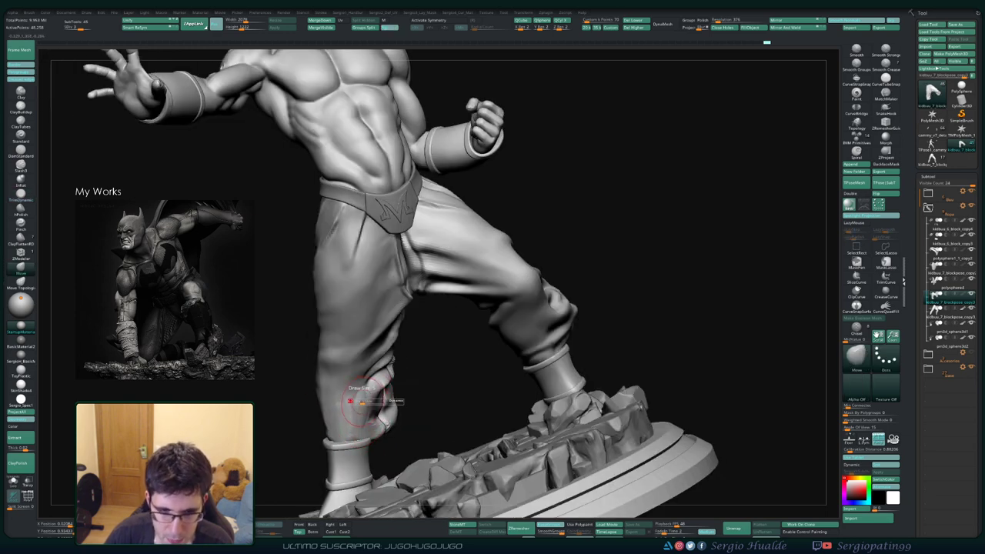
mouse_move(366, 404)
right_mouse_down()
mouse_move(376, 396)
mouse_move(343, 416)
right_mouse_up()
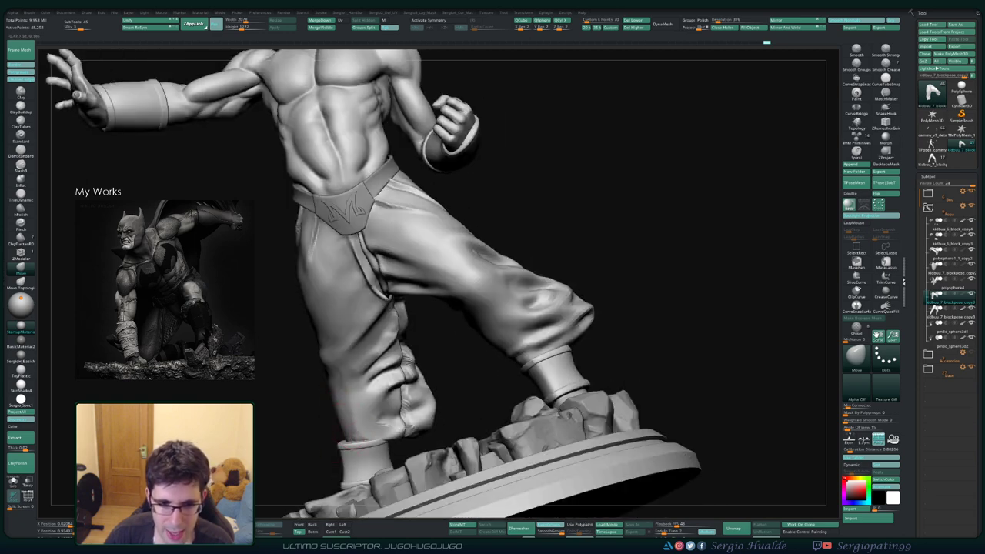
right_click_drag(354, 454, 371, 419)
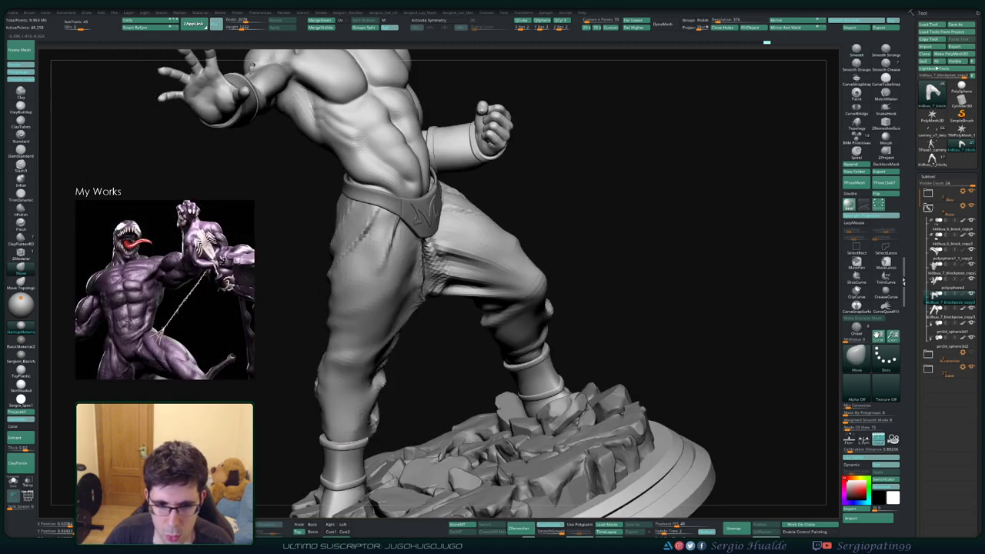
- Reselect Move, frame the statue, orbit around its back, and solo the pants
key("b")
key("m")
key("v")
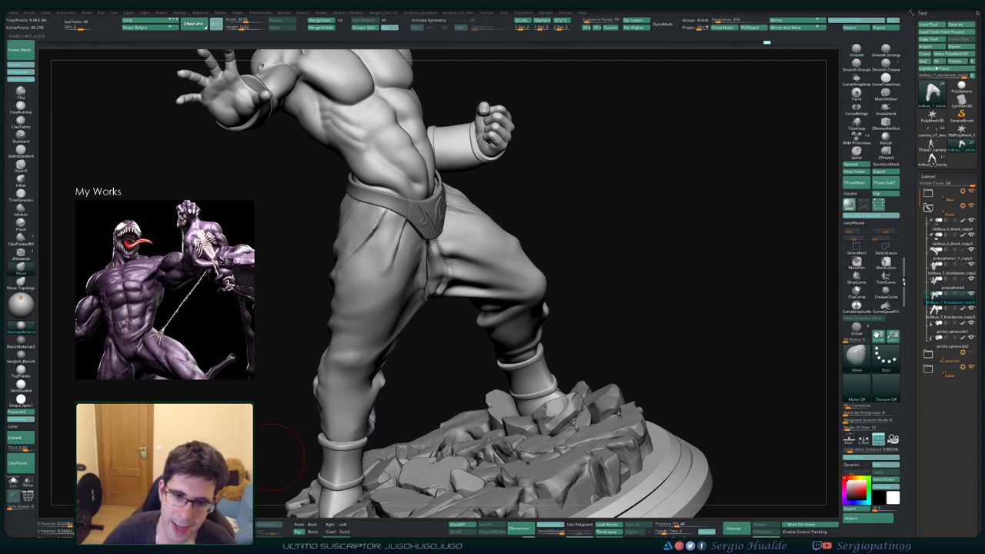
key("f")
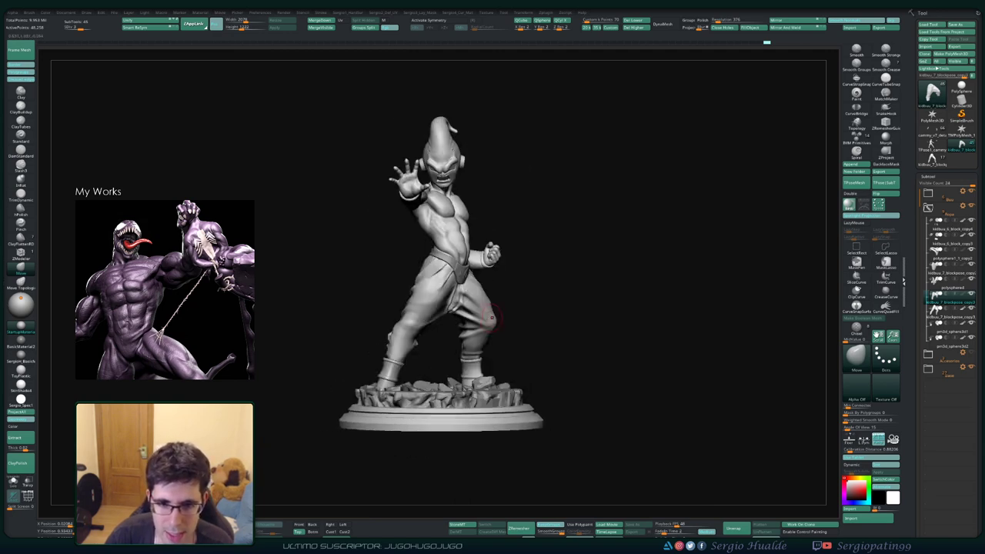
mouse_move(477, 328)
right_mouse_down()
mouse_move(483, 316)
mouse_move(389, 308)
right_mouse_up()
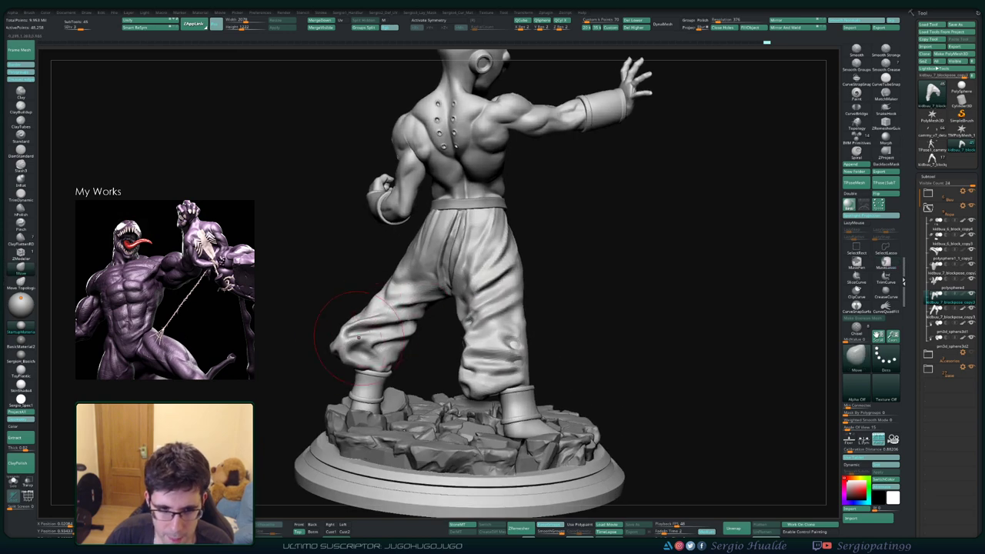
mouse_move(346, 340)
right_mouse_down()
mouse_move(366, 331)
mouse_move(369, 341)
right_mouse_up()
key("shift+s")
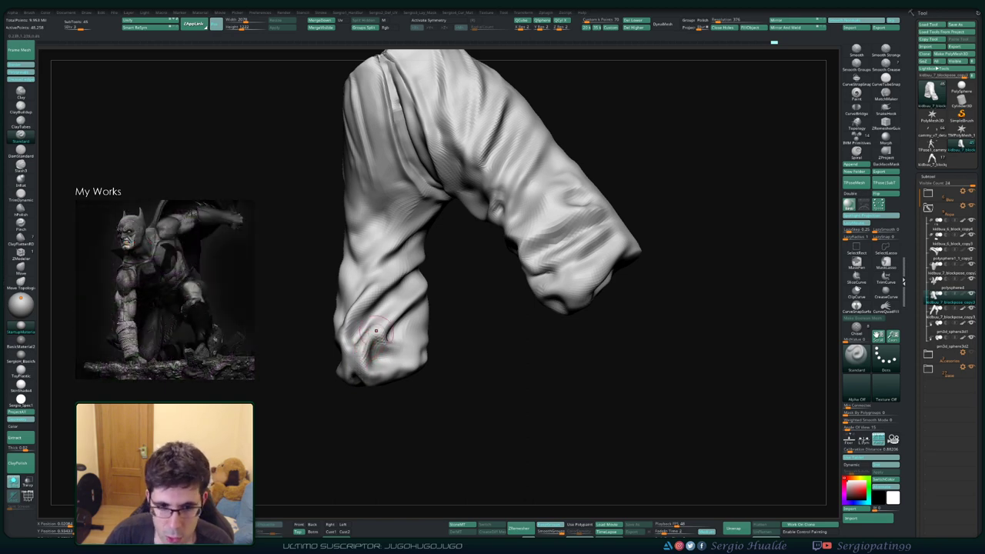
- Orbit the isolated pants to examine the lower leg cuff and both legs from several angles
left_click_drag(432, 298, 383, 351)
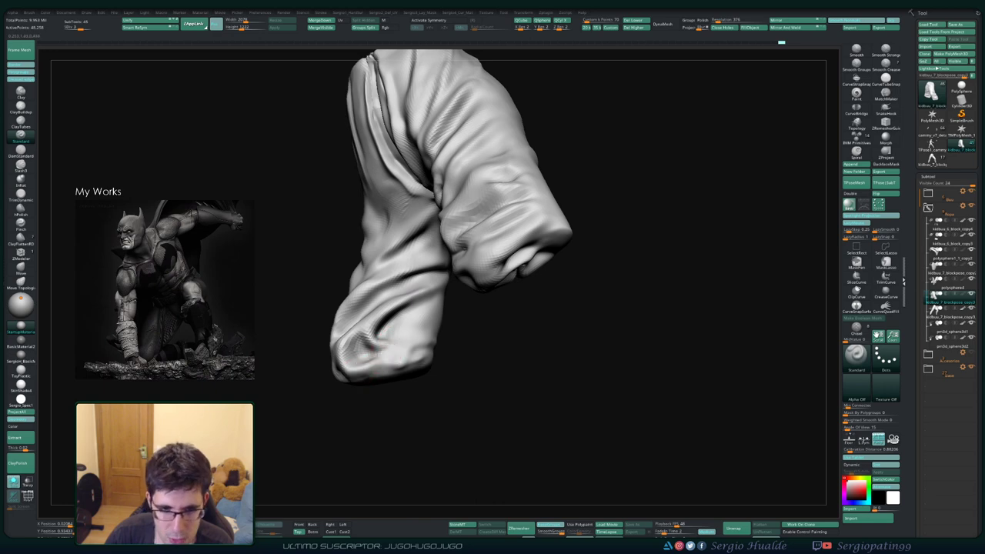
mouse_move(339, 373)
left_mouse_down()
mouse_move(377, 371)
mouse_move(367, 375)
mouse_move(368, 353)
left_mouse_up()
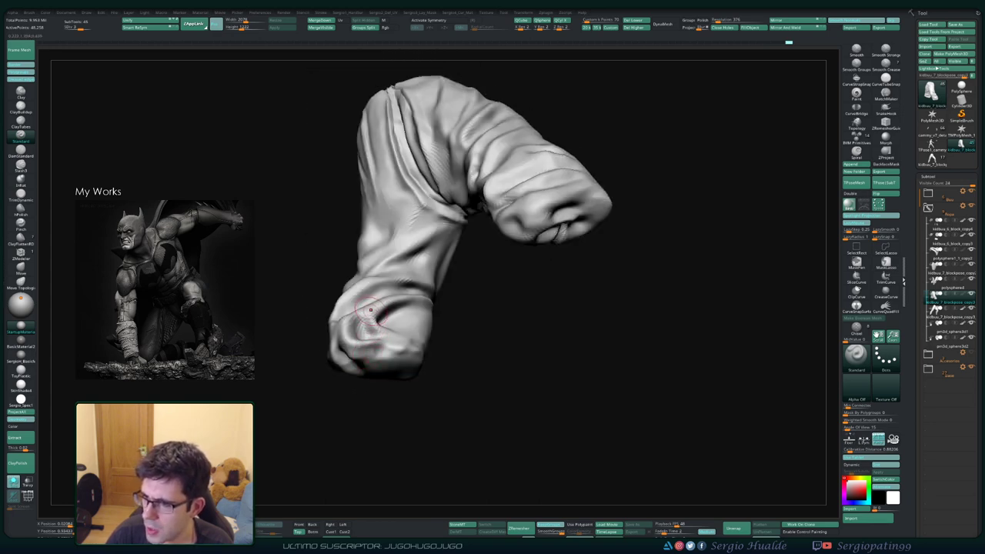
right_click_drag(373, 315, 403, 332)
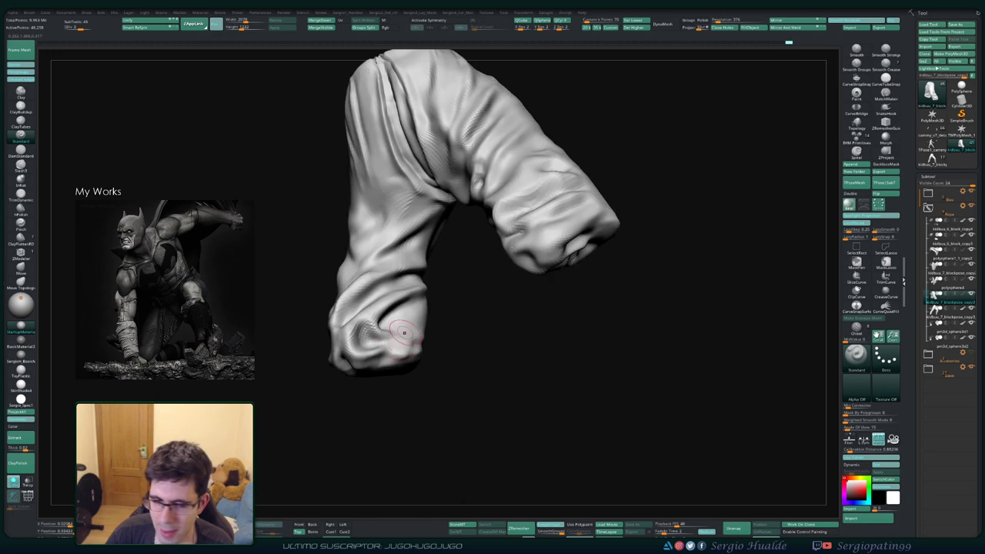
mouse_move(418, 368)
right_mouse_down()
mouse_move(381, 344)
mouse_move(415, 350)
mouse_move(408, 354)
right_mouse_up()
key("ctrl+shift+s")
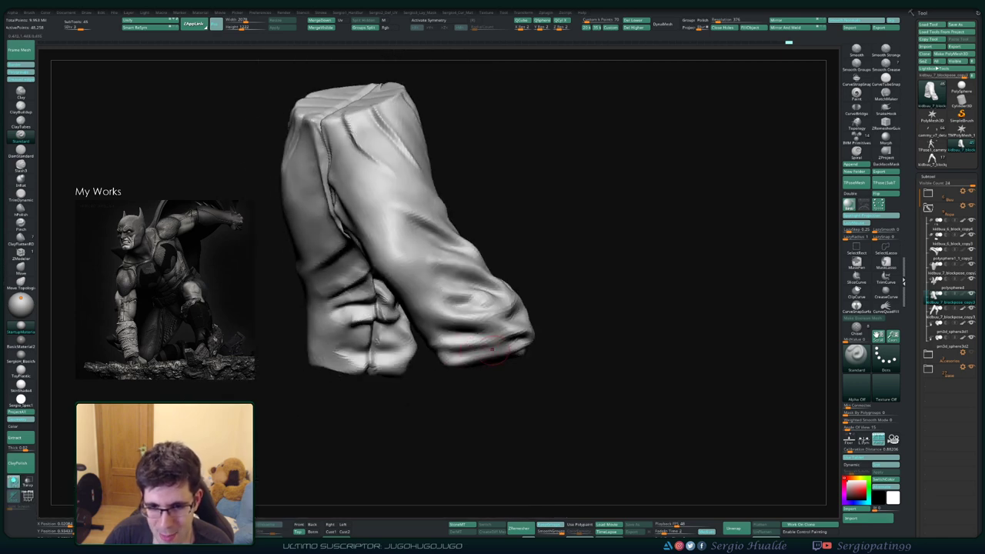
right_click_drag(490, 350, 474, 362)
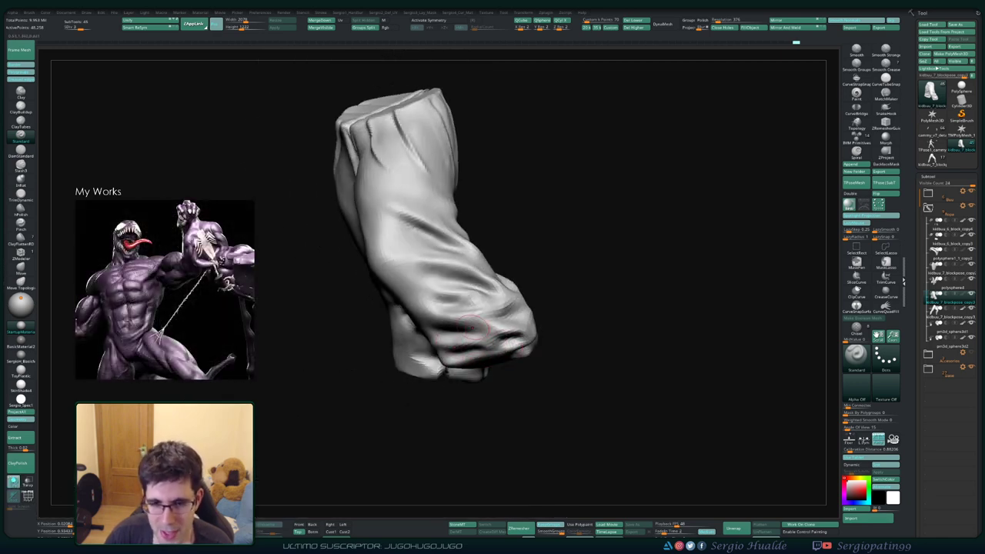
mouse_move(479, 323)
right_mouse_down()
mouse_move(548, 332)
mouse_move(532, 342)
mouse_move(526, 319)
mouse_move(511, 323)
mouse_move(548, 319)
mouse_move(429, 324)
mouse_move(442, 308)
right_mouse_up()
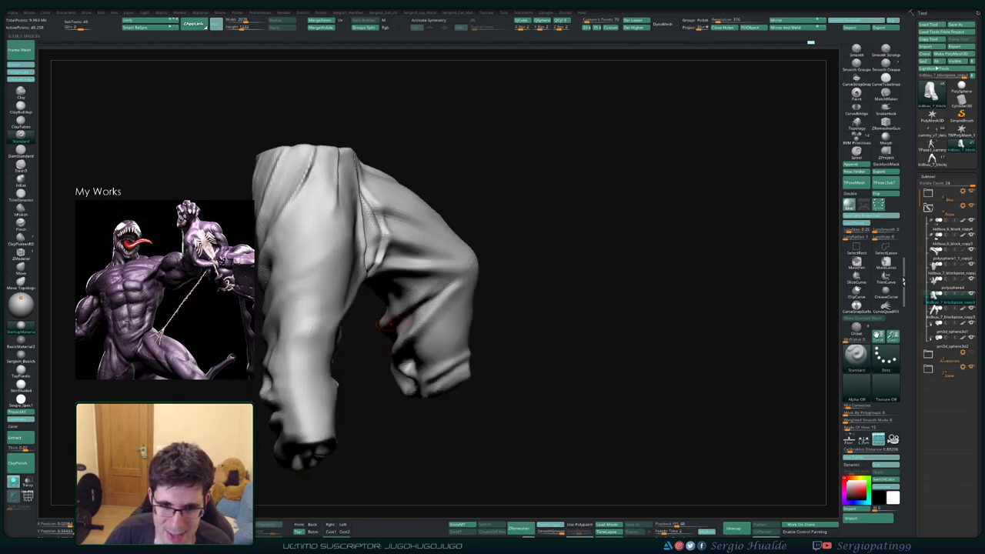
- Shift-smooth the fabric on the inner bent leg, then turn that leg upright and closer
right_click_drag(434, 291, 389, 261)
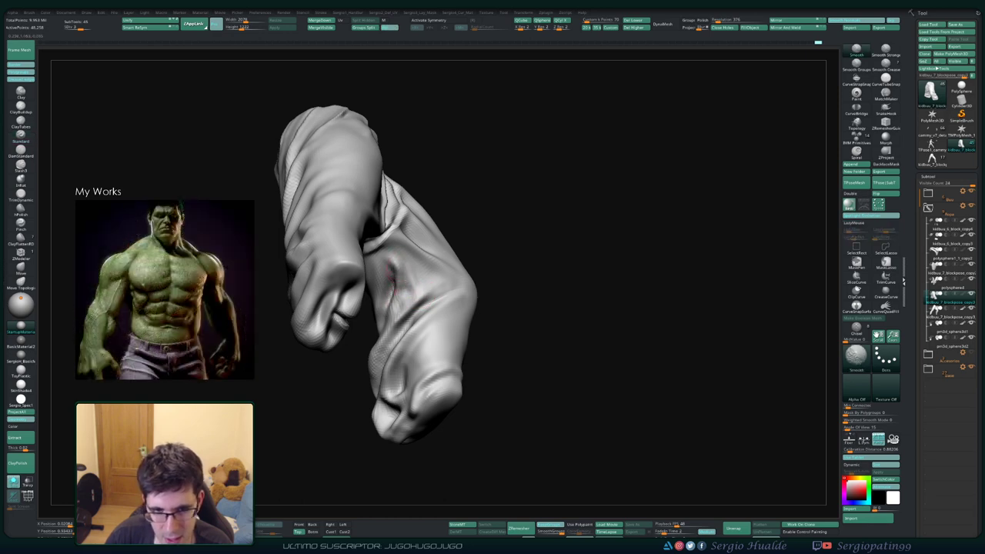
right_click_drag(390, 265, 392, 304)
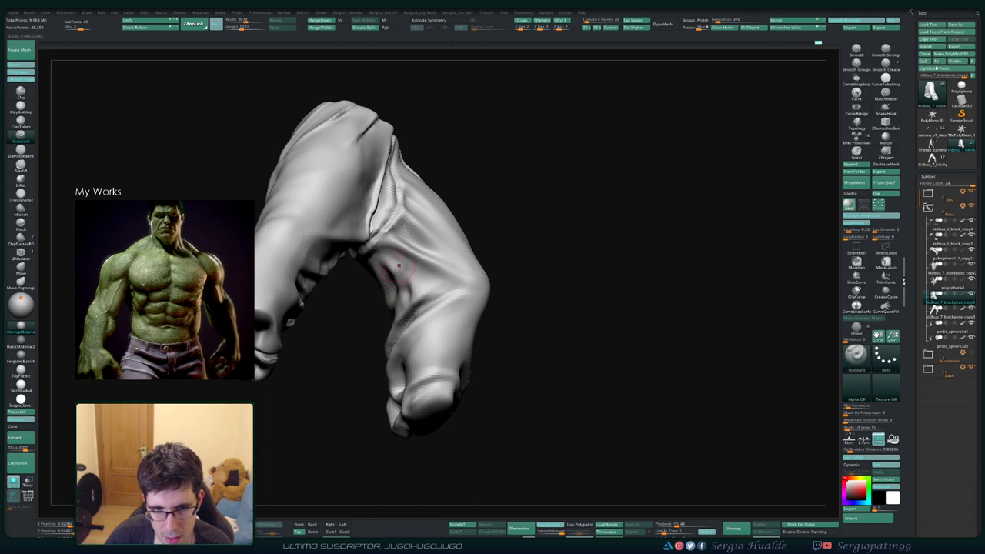
right_click_drag(399, 265, 395, 277)
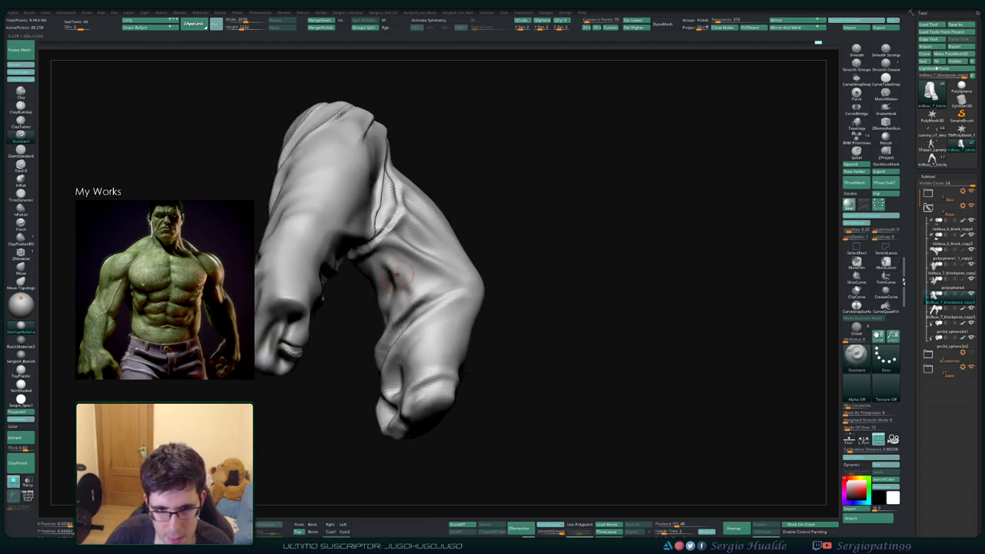
key("shift")
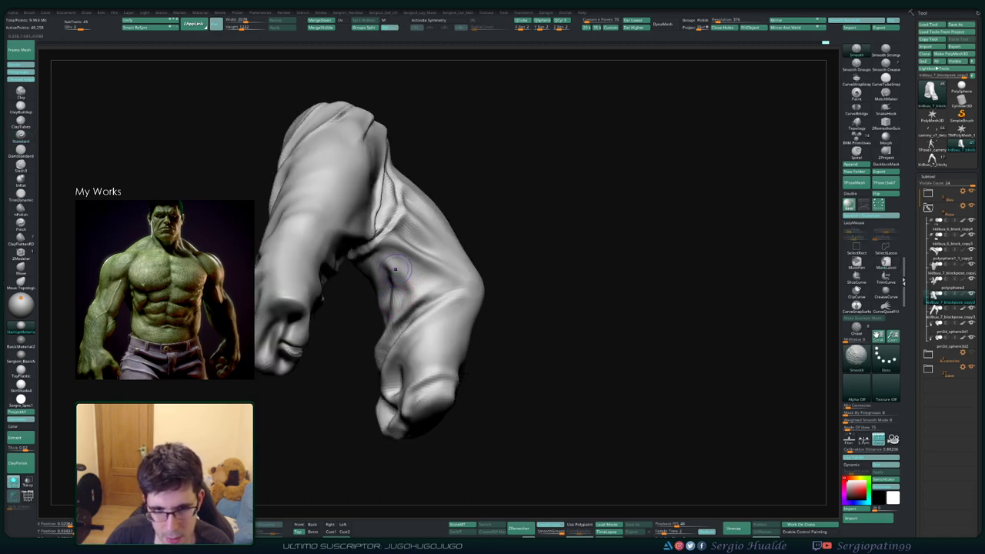
right_click_drag(394, 281, 395, 279)
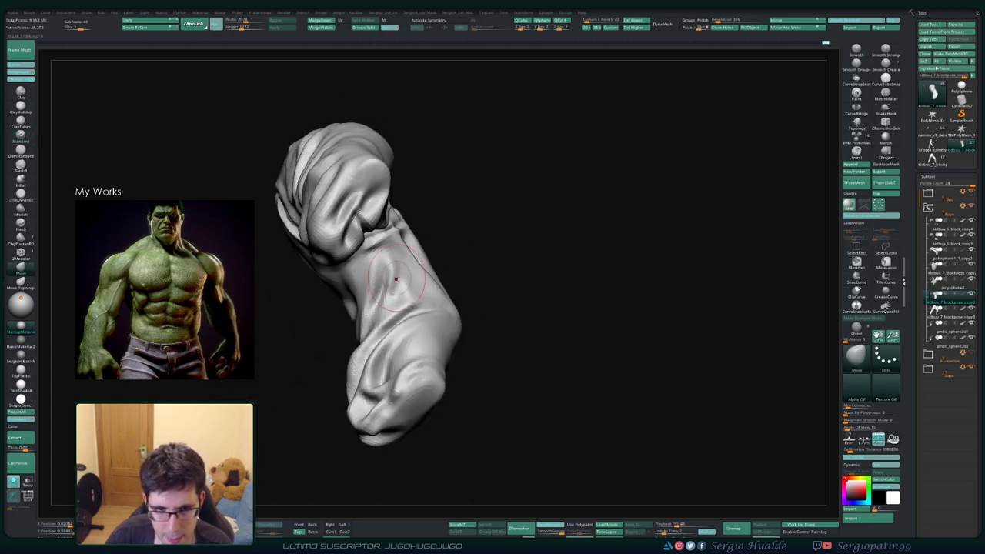
left_click_drag(385, 273, 380, 301, "shift")
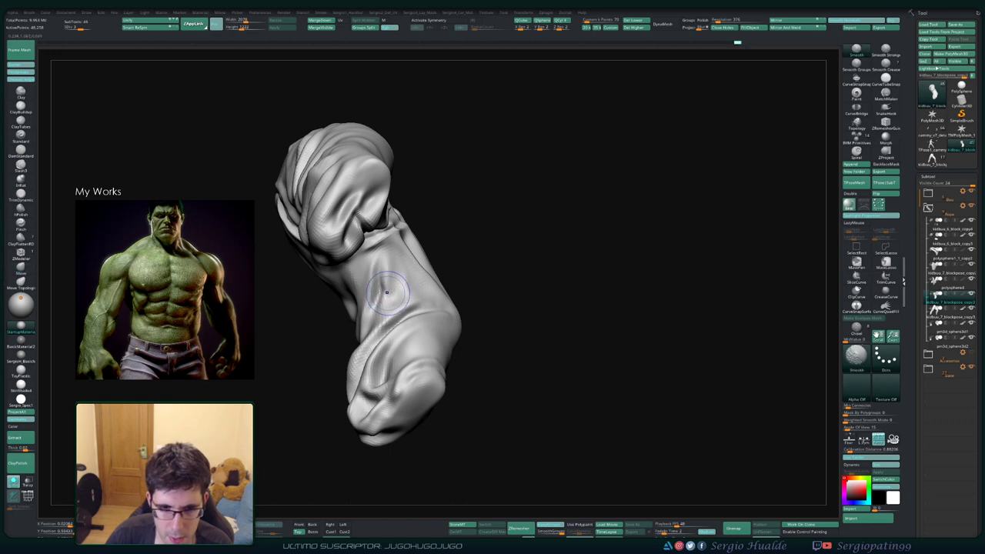
right_click_drag(374, 314, 416, 301)
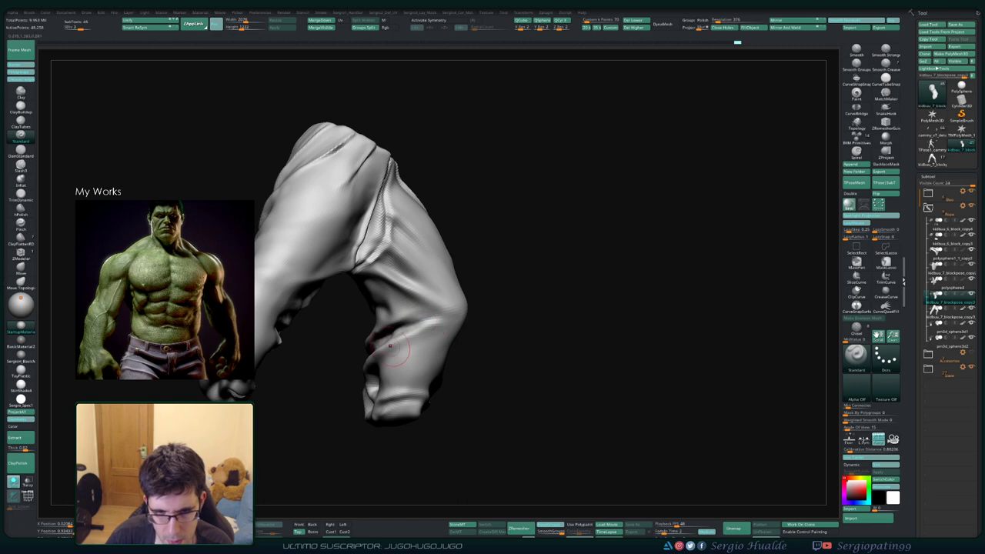
mouse_move(404, 339)
right_mouse_down()
mouse_move(412, 327)
mouse_move(389, 338)
mouse_move(400, 324)
right_mouse_up()
mouse_move(377, 362)
right_mouse_down()
mouse_move(386, 378)
mouse_move(408, 347)
mouse_move(370, 355)
mouse_move(374, 363)
mouse_move(403, 348)
mouse_move(378, 360)
mouse_move(366, 335)
mouse_move(397, 335)
mouse_move(377, 354)
right_mouse_up()
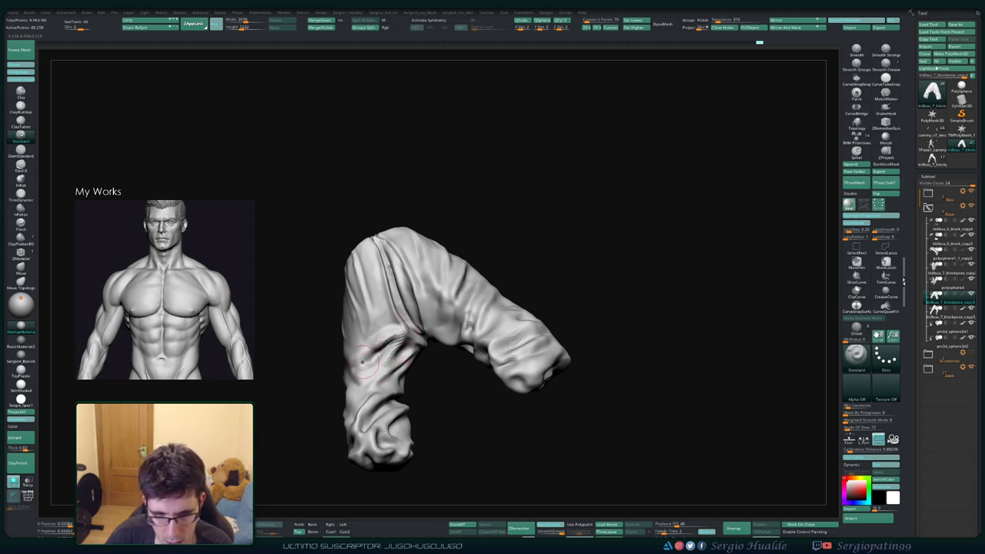
- Shift-smooth the leg folds while orbiting the pants toward the left leg and cuff
mouse_move(383, 353)
right_mouse_down()
mouse_move(408, 336)
mouse_move(376, 313)
mouse_move(364, 331)
mouse_move(374, 314)
right_mouse_up()
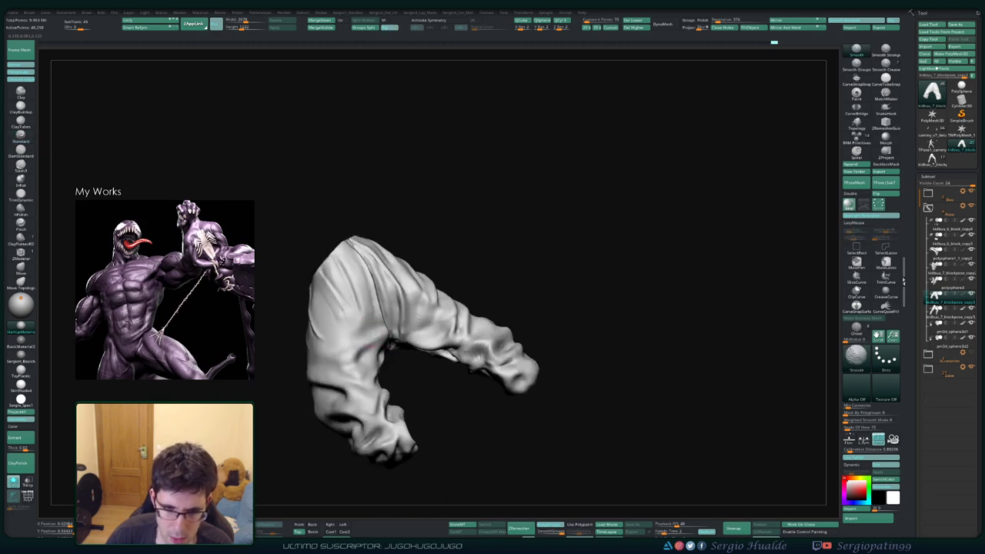
mouse_move(334, 364)
right_mouse_down()
mouse_move(325, 368)
mouse_move(348, 369)
right_mouse_up()
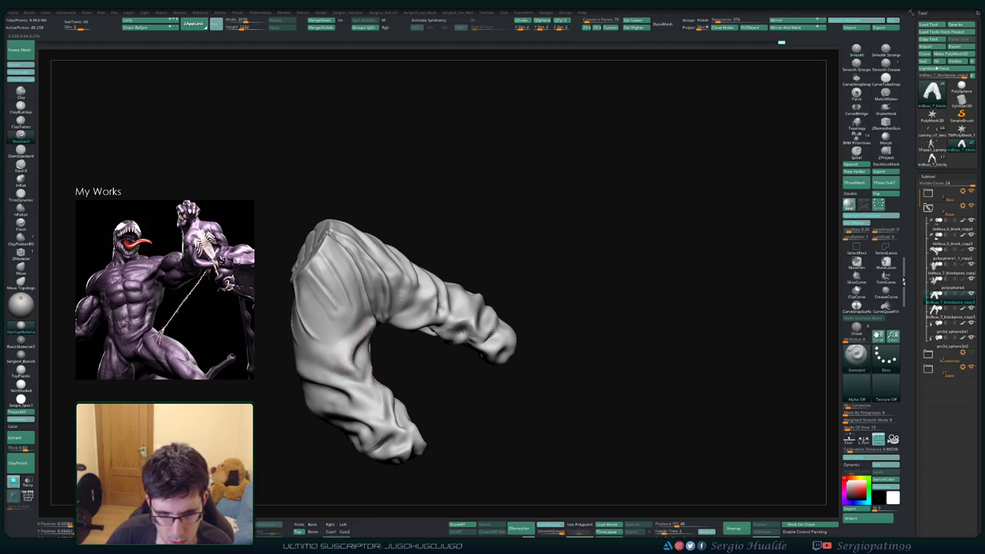
key("shift")
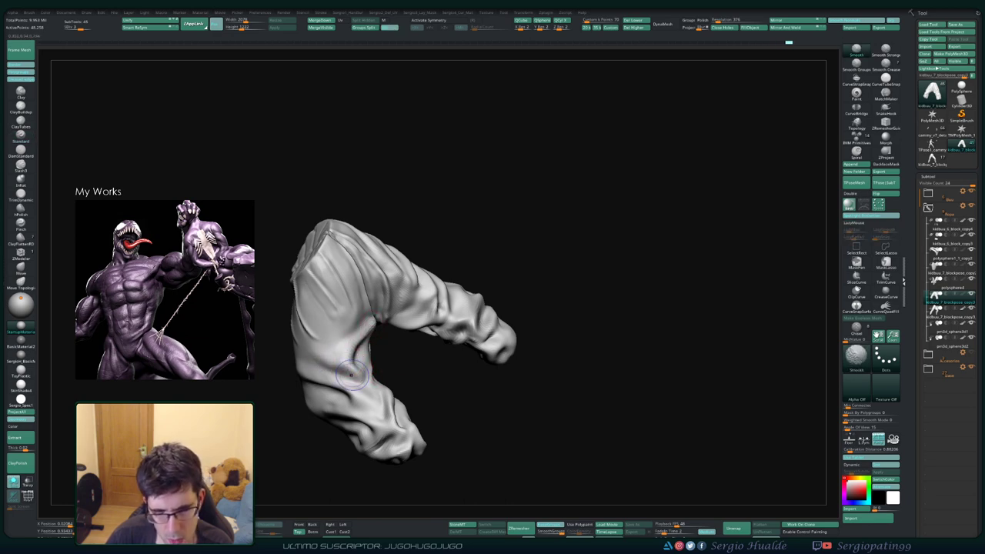
mouse_move(351, 375)
left_mouse_down()
mouse_move(385, 385)
mouse_move(377, 348)
mouse_move(348, 371)
left_mouse_up()
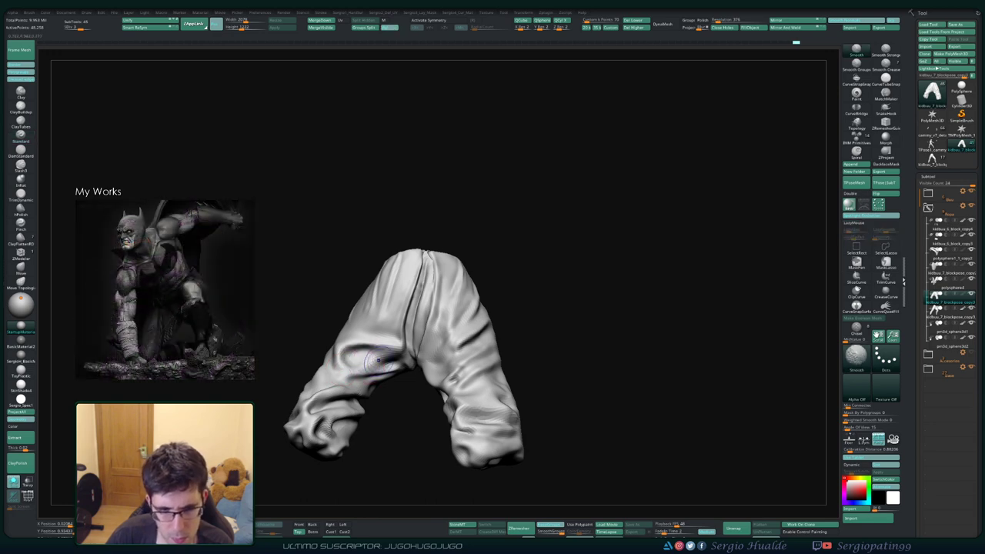
left_click_drag(371, 358, 368, 359)
left_click_drag(336, 321, 329, 332)
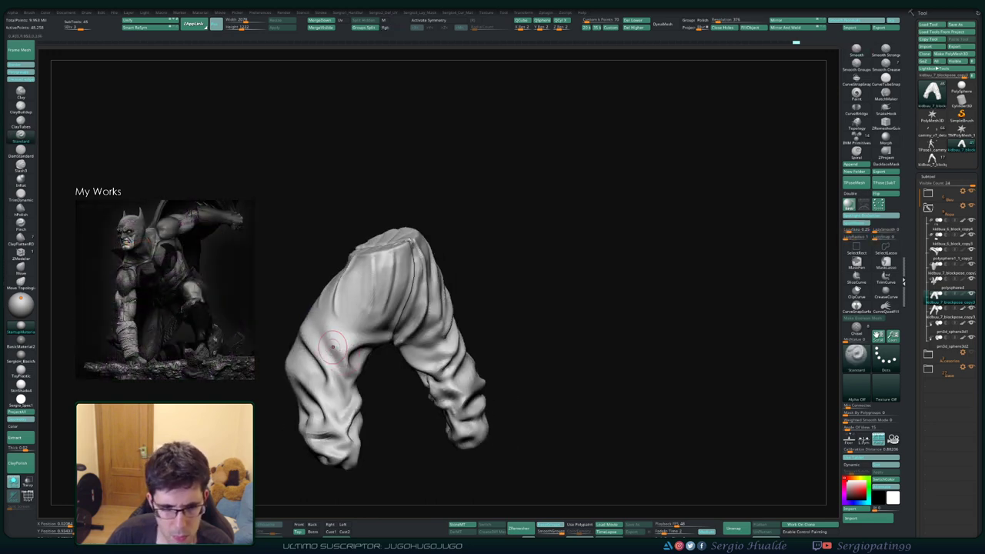
key("shift")
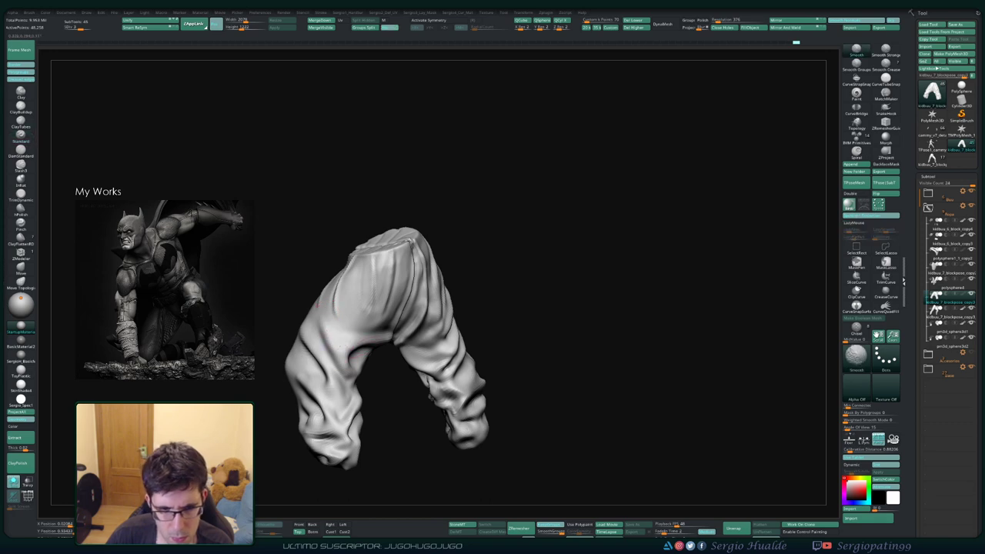
left_click_drag(358, 382, 348, 394)
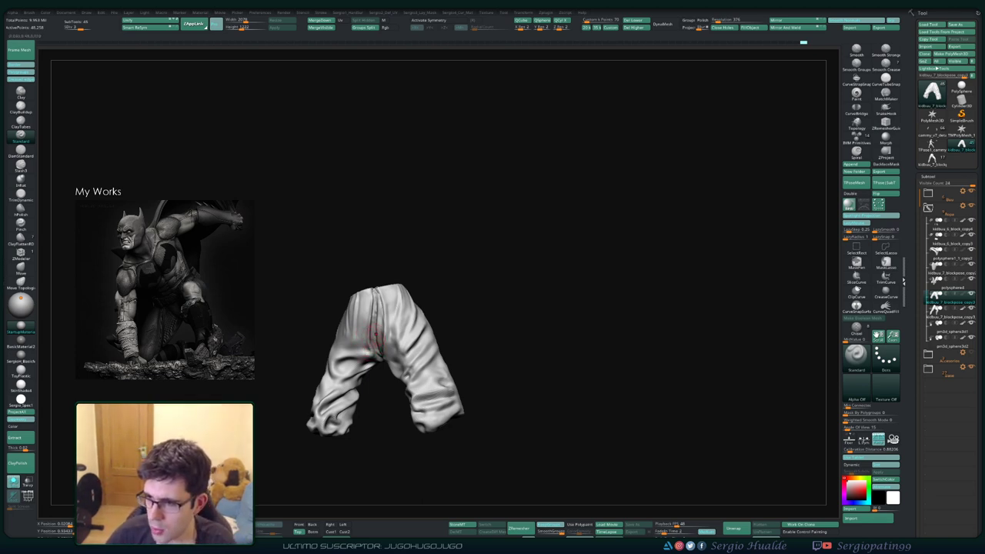
mouse_move(383, 329)
right_mouse_down()
mouse_move(416, 375)
mouse_move(358, 329)
right_mouse_up()
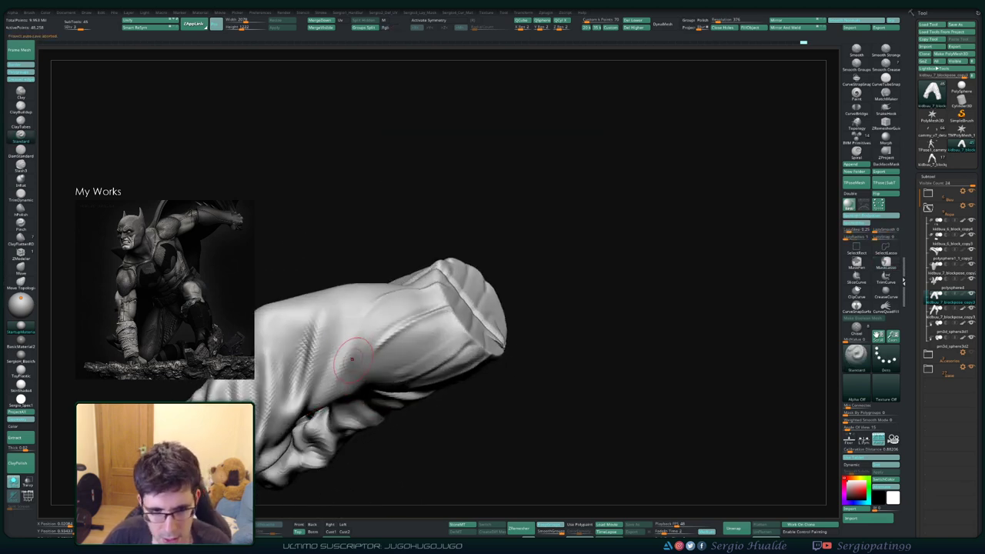
right_click_drag(358, 331, 358, 356)
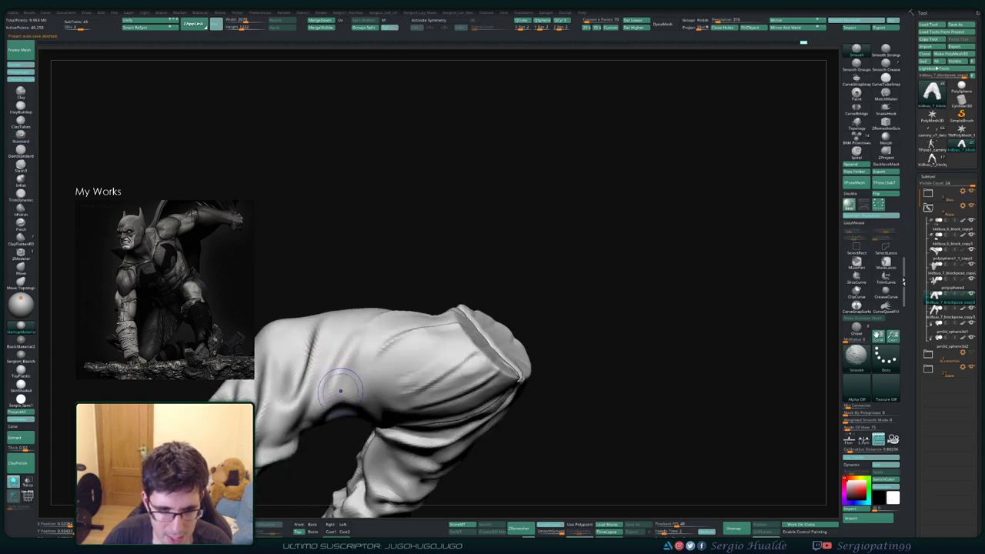
mouse_move(340, 390)
right_mouse_down()
mouse_move(362, 362)
mouse_move(379, 384)
mouse_move(384, 363)
mouse_move(362, 338)
mouse_move(455, 393)
mouse_move(439, 396)
mouse_move(470, 446)
mouse_move(434, 374)
mouse_move(412, 390)
mouse_move(362, 378)
right_mouse_up()
- Alternate Standard and Smooth strokes on the leg folds, orbiting until the legs spread wide
key("shift")
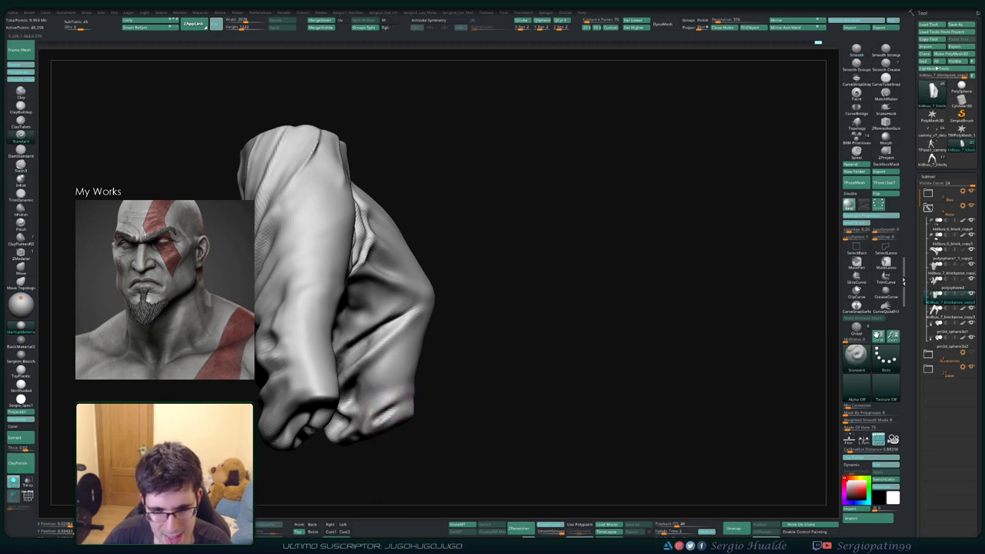
key("shift")
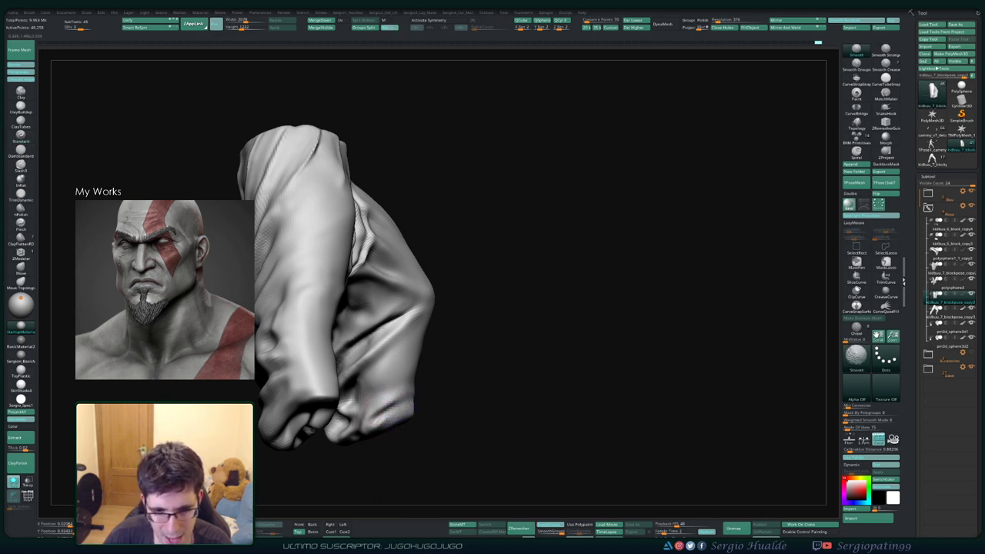
right_click_drag(377, 412, 350, 420)
key("shift")
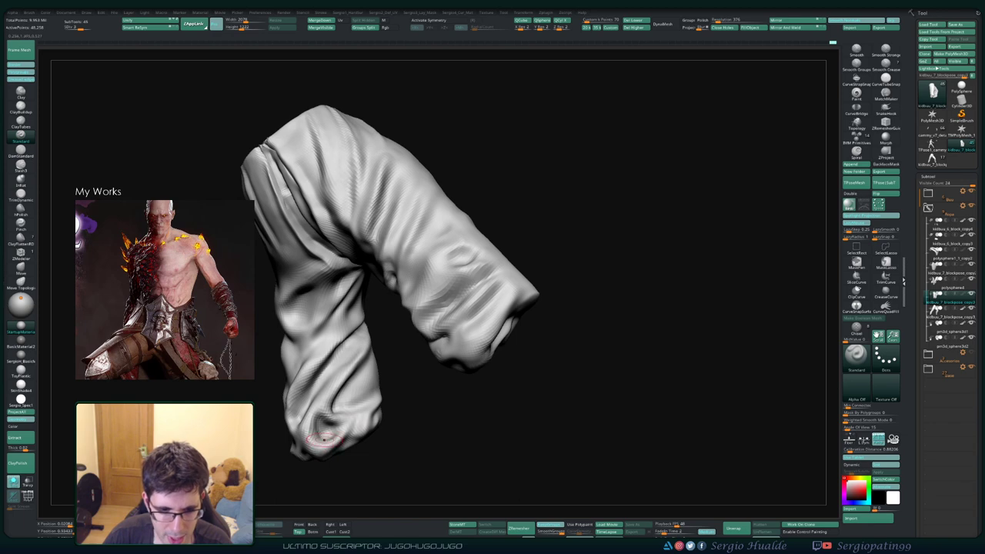
key("shift")
right_click_drag(354, 393, 300, 419)
mouse_move(370, 416)
right_mouse_down()
mouse_move(346, 391)
mouse_move(379, 374)
mouse_move(349, 398)
right_mouse_up()
key("shift")
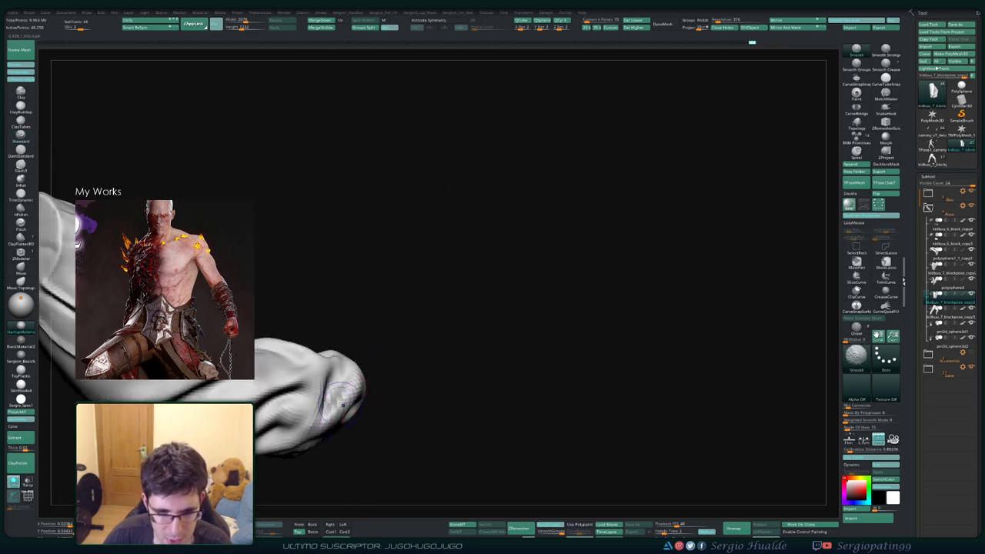
mouse_move(363, 343)
right_mouse_down()
mouse_move(416, 293)
mouse_move(400, 343)
right_mouse_up()
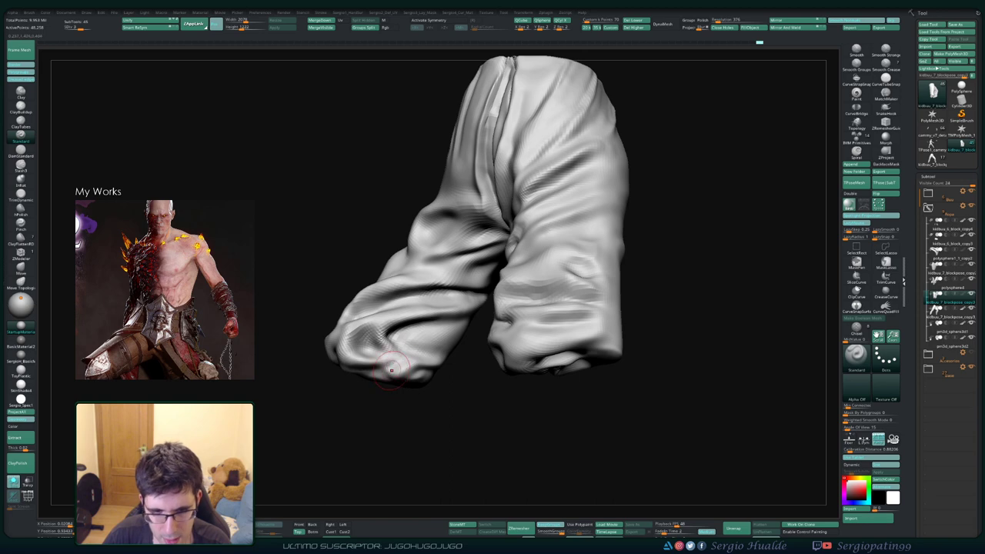
mouse_move(391, 370)
right_mouse_down()
mouse_move(404, 372)
mouse_move(388, 355)
mouse_move(377, 385)
mouse_move(347, 395)
mouse_move(312, 374)
right_mouse_up()
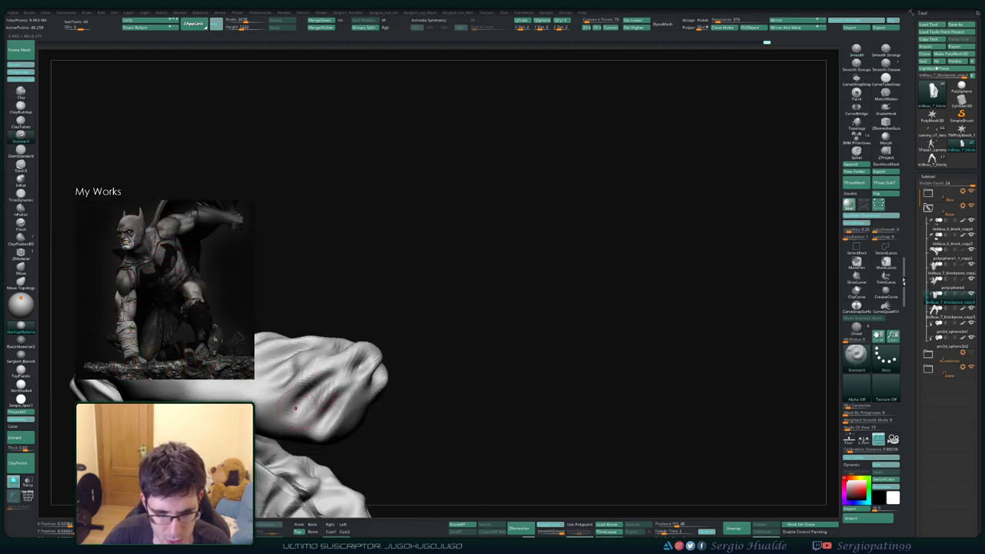
- Orbit the pants to inspect the left leg, waistband and a wider side view
key("ctrl")
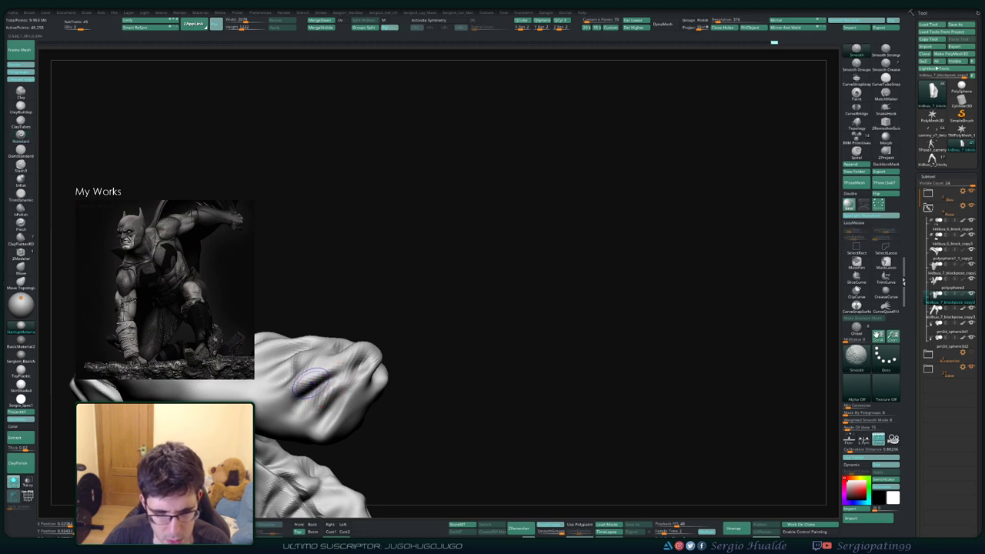
right_click_drag(325, 408, 320, 414)
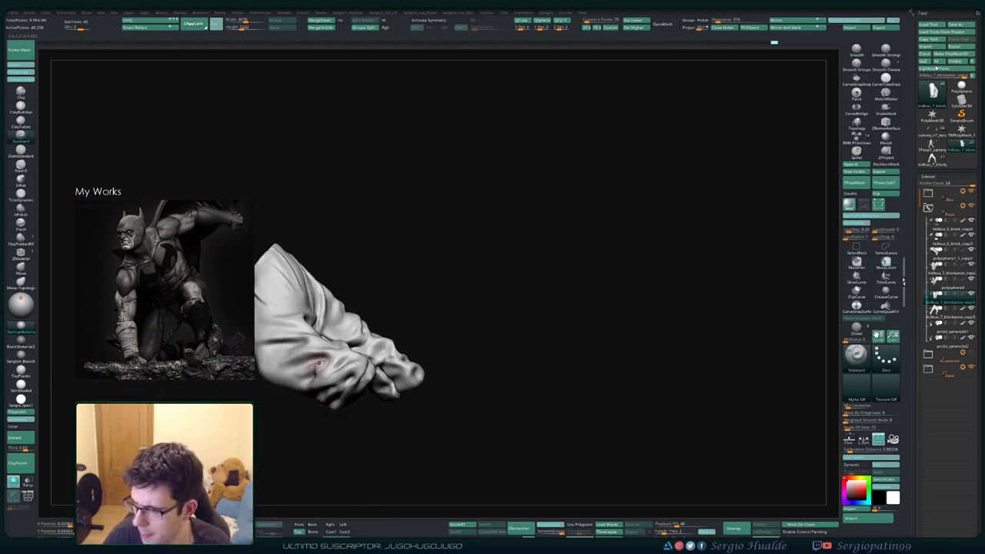
mouse_move(318, 363)
right_mouse_down()
mouse_move(372, 309)
mouse_move(343, 328)
mouse_move(346, 279)
mouse_move(395, 260)
mouse_move(389, 274)
mouse_move(468, 338)
right_mouse_up()
mouse_move(385, 308)
right_mouse_down()
mouse_move(378, 285)
mouse_move(379, 313)
right_mouse_up()
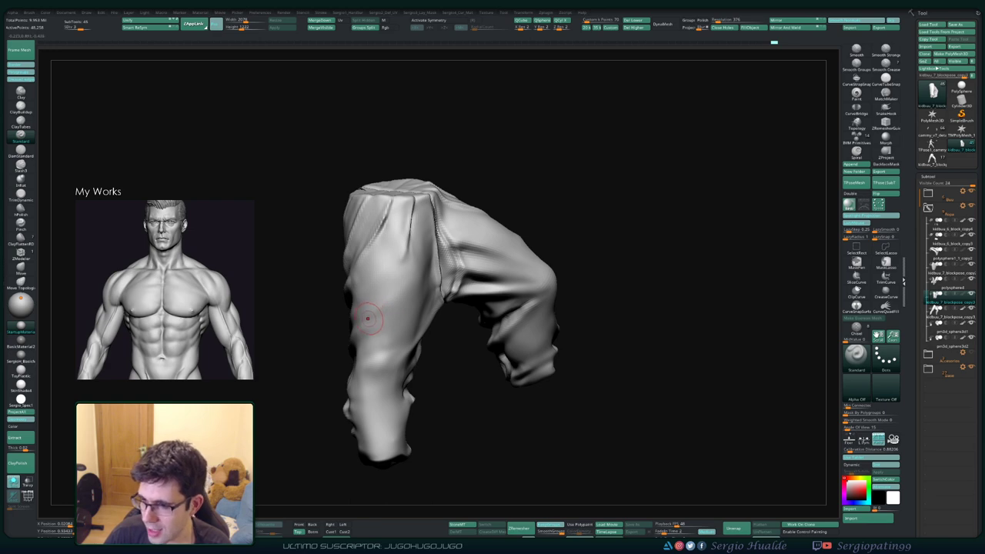
mouse_move(368, 318)
right_mouse_down()
mouse_move(432, 339)
mouse_move(415, 358)
right_mouse_up()
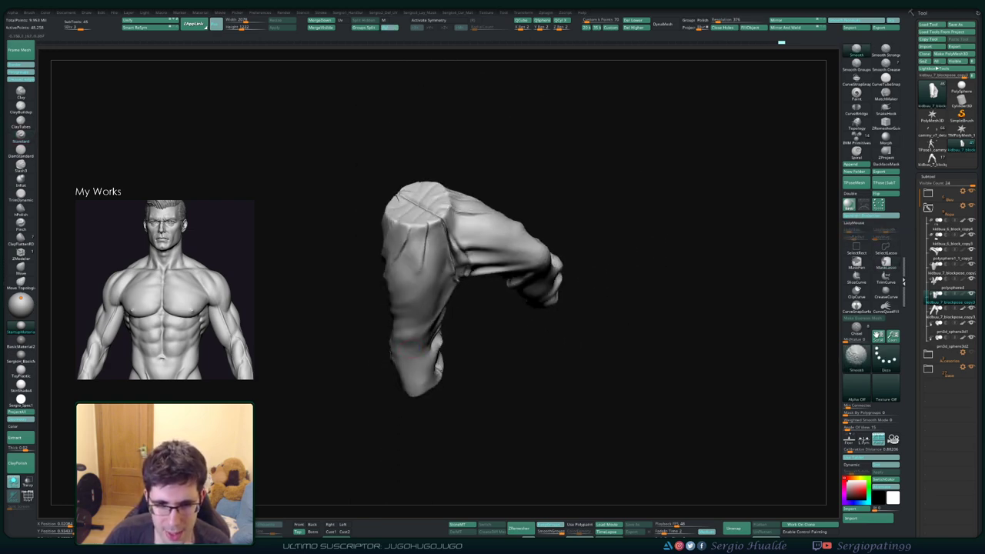
mouse_move(410, 309)
right_mouse_down()
mouse_move(415, 291)
mouse_move(422, 324)
right_mouse_up()
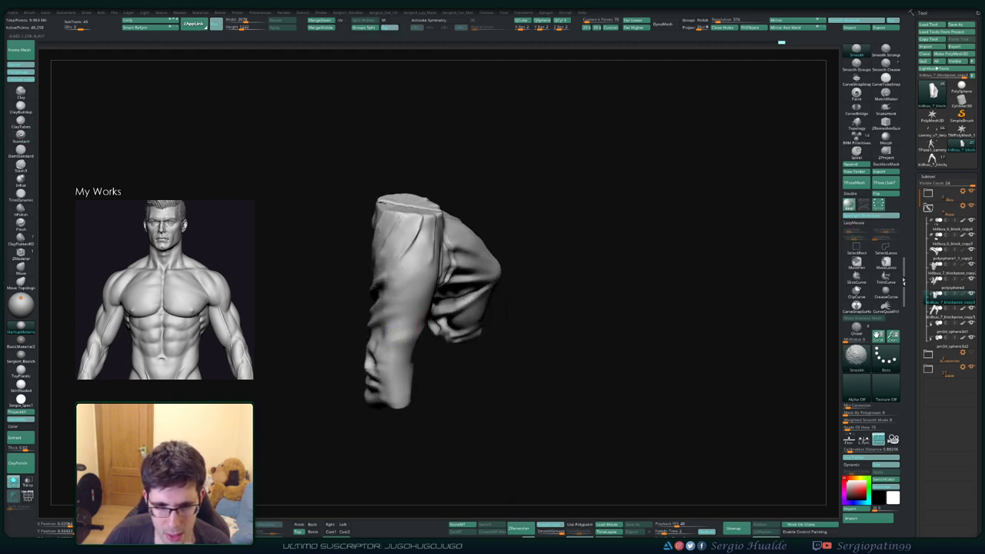
mouse_move(407, 395)
right_mouse_down()
mouse_move(415, 381)
mouse_move(398, 372)
mouse_move(420, 381)
mouse_move(432, 369)
mouse_move(435, 379)
mouse_move(462, 350)
mouse_move(481, 370)
mouse_move(431, 389)
right_mouse_up()
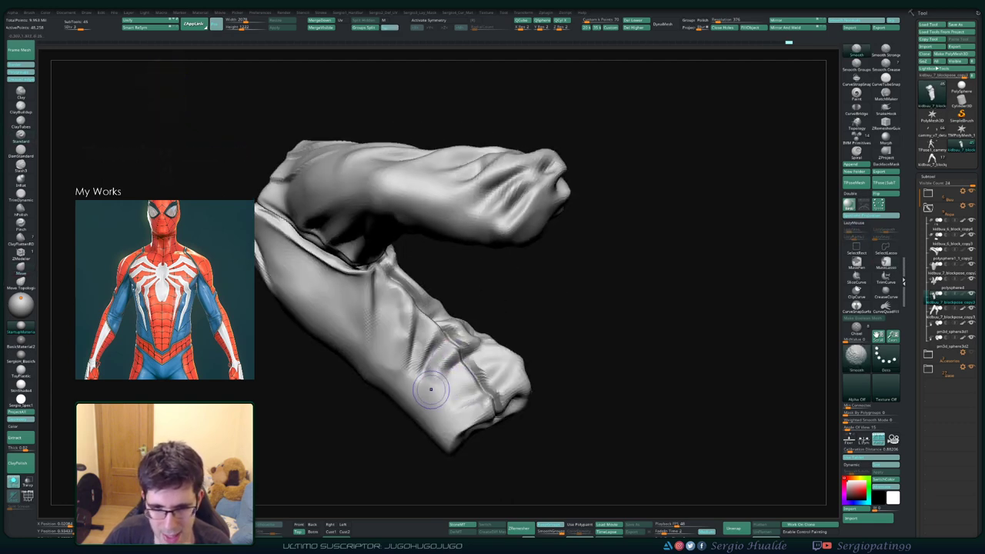
- Reshape a crease near the lower leg with Standard, then turn the pants to an upright front view
key("shift")
mouse_move(446, 356)
right_mouse_down()
mouse_move(450, 371)
mouse_move(431, 377)
mouse_move(405, 359)
mouse_move(375, 303)
right_mouse_up()
left_click_drag(389, 303, 377, 301)
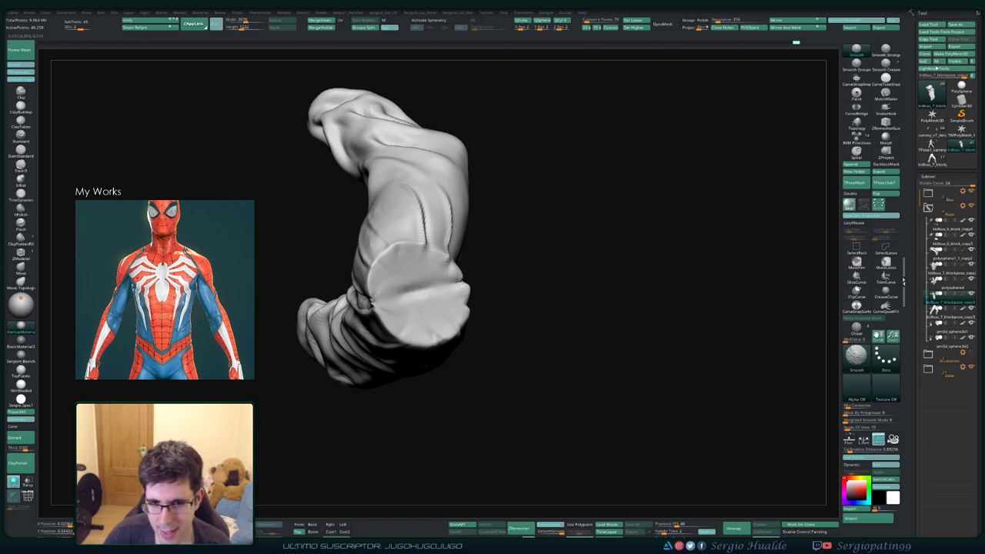
mouse_move(462, 323)
left_mouse_down()
mouse_move(418, 285)
mouse_move(361, 346)
left_mouse_up()
mouse_move(539, 346)
left_mouse_down()
mouse_move(492, 292)
mouse_move(417, 259)
mouse_move(398, 364)
left_mouse_up()
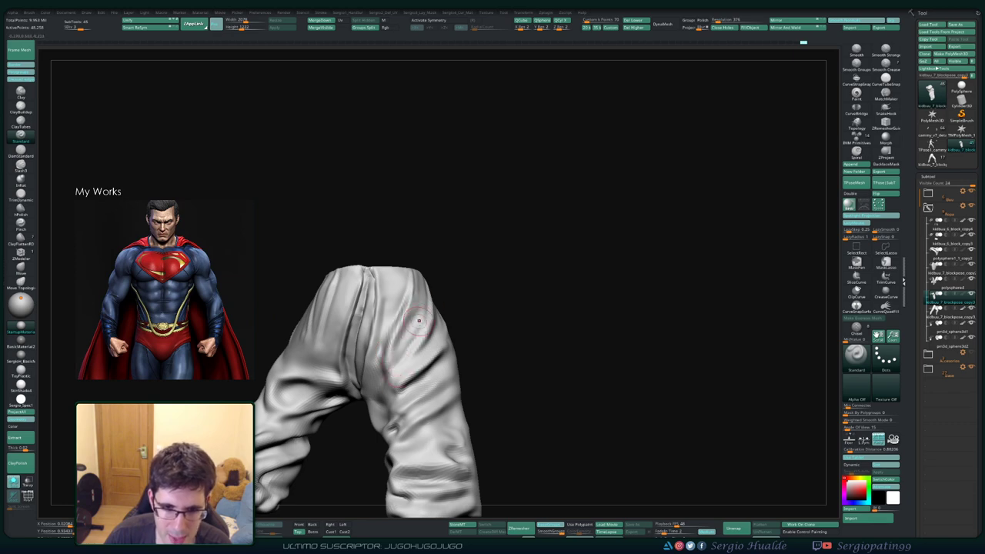
- Smooth the fabric near the front centre of the pants while orbiting
left_click_drag(400, 370, 403, 342)
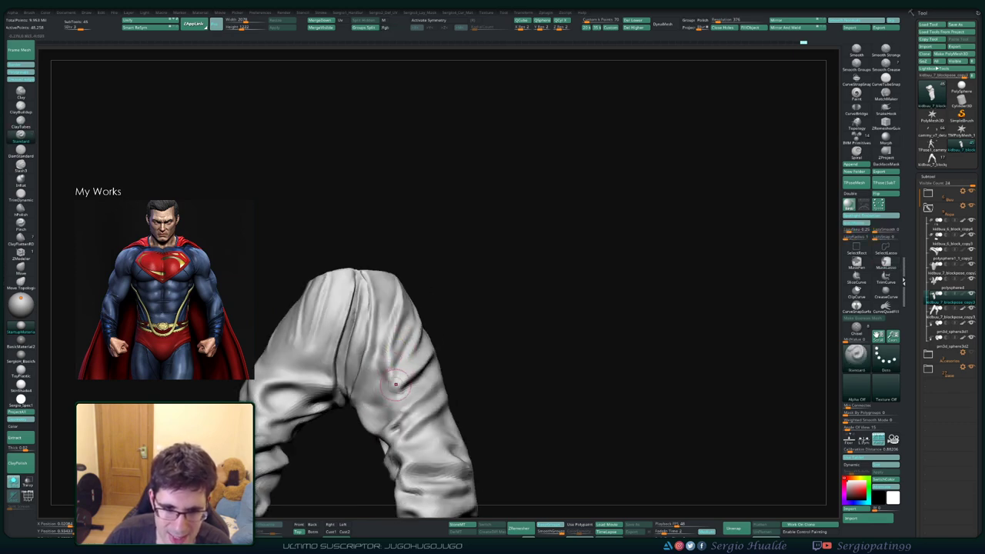
left_click_drag(398, 304, 392, 353, "shift")
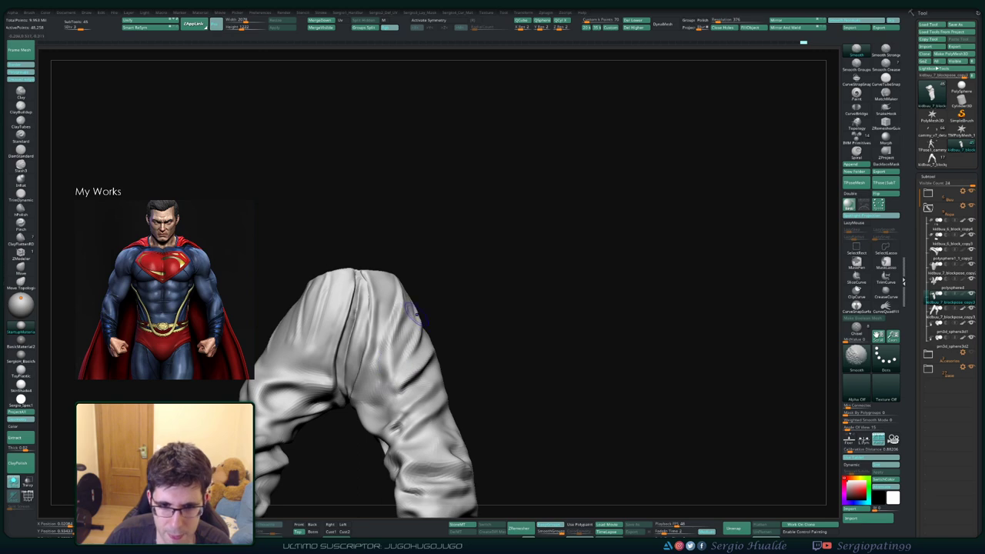
right_click_drag(392, 365, 391, 320)
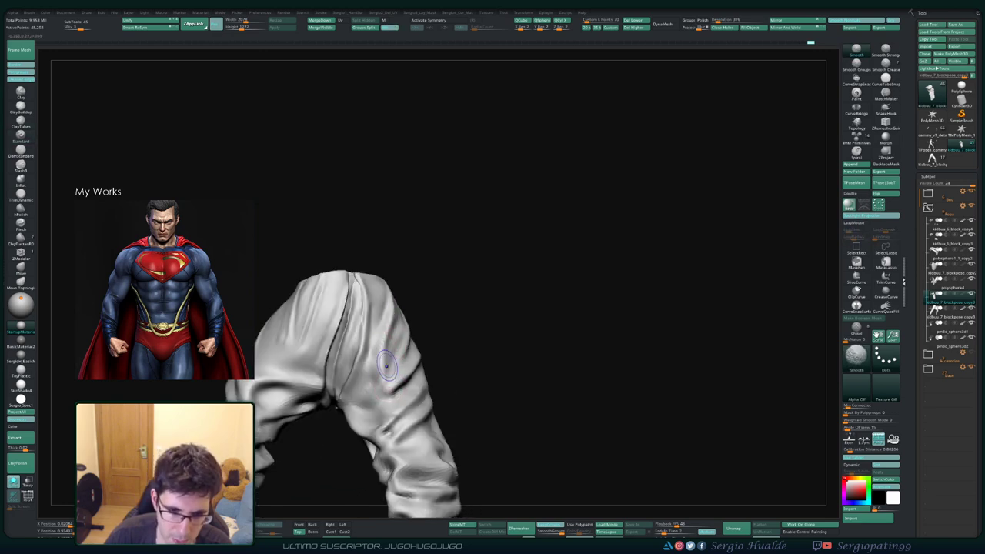
right_click_drag(386, 365, 375, 394)
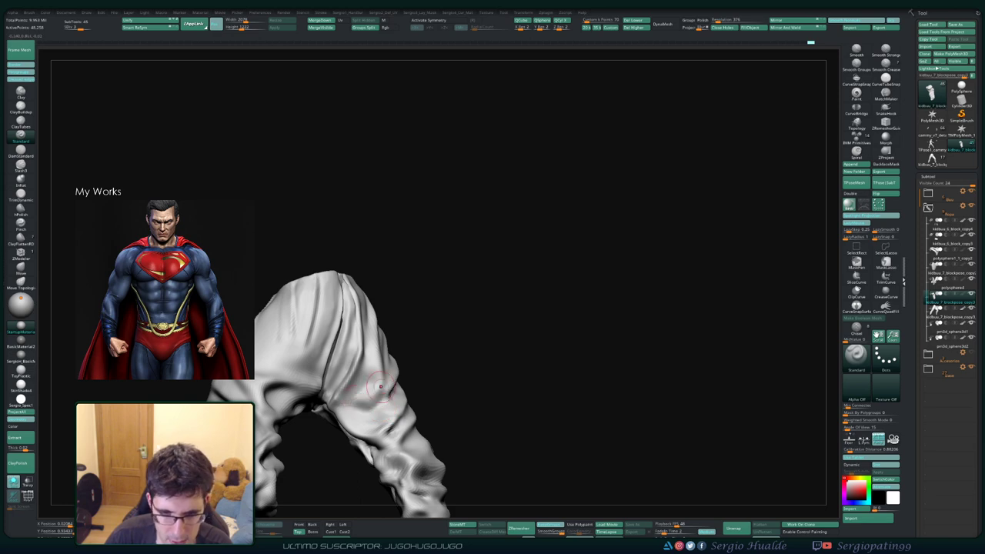
mouse_move(361, 400)
right_mouse_down()
mouse_move(365, 385)
mouse_move(387, 408)
right_mouse_up()
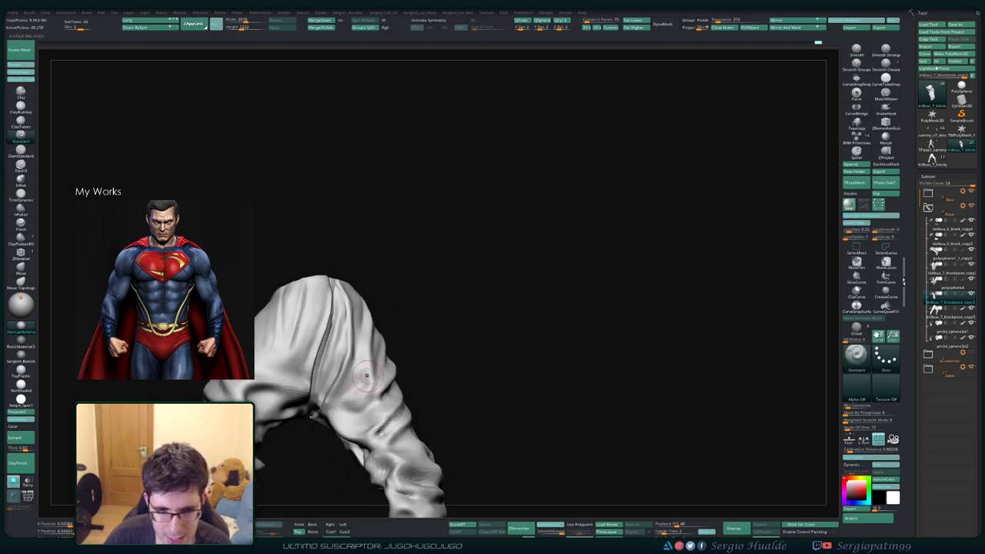
- Smooth further around the legs, then reselect the Standard brush (B-S-T)
key("shift")
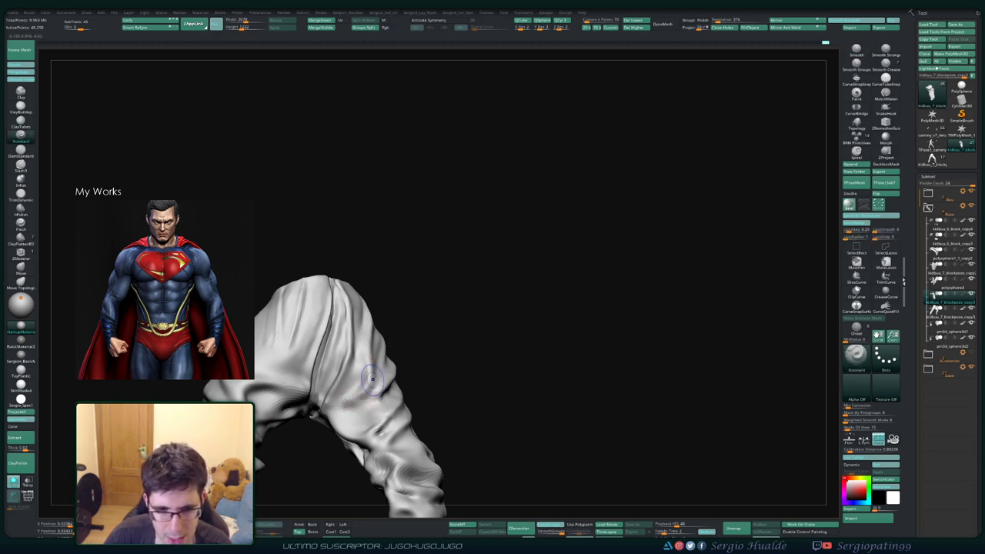
mouse_move(371, 378)
right_mouse_down()
mouse_move(377, 389)
mouse_move(400, 369)
mouse_move(401, 416)
mouse_move(393, 369)
mouse_move(387, 381)
right_mouse_up()
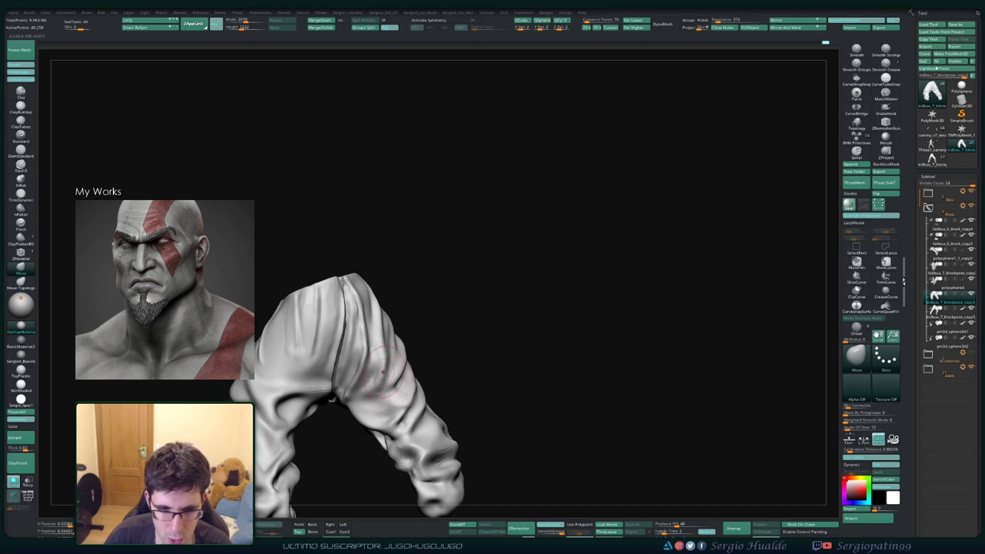
mouse_move(331, 399)
right_mouse_down()
mouse_move(377, 394)
mouse_move(383, 348)
right_mouse_up()
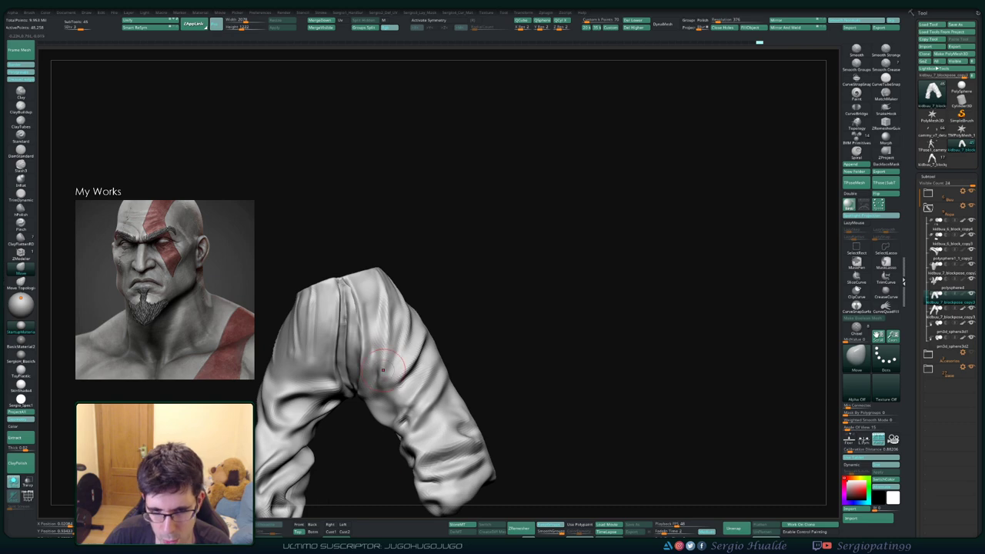
mouse_move(374, 367)
right_mouse_down()
mouse_move(365, 404)
mouse_move(398, 380)
right_mouse_up()
key("b")
key("s")
key("t")
mouse_move(433, 327)
right_mouse_down()
mouse_move(422, 348)
mouse_move(429, 339)
right_mouse_up()
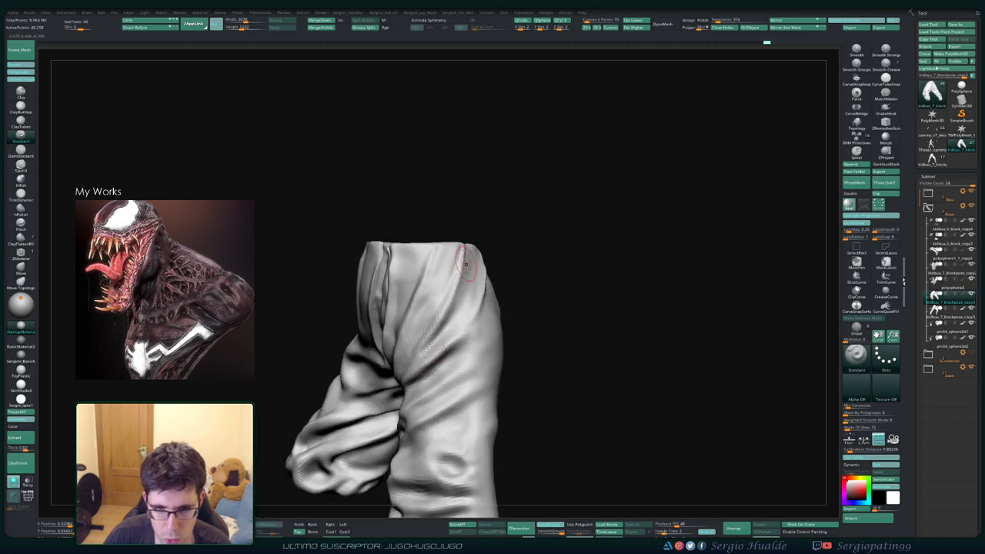
right_click_drag(422, 352, 425, 323)
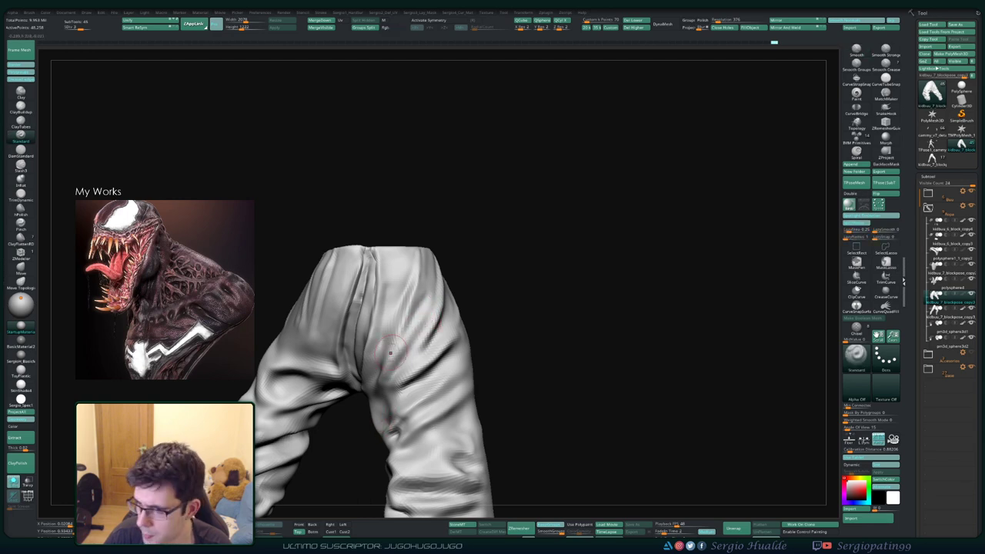
mouse_move(406, 363)
right_mouse_down("alt")
mouse_move(422, 331)
mouse_move(445, 319)
mouse_move(432, 314)
right_mouse_up("alt")
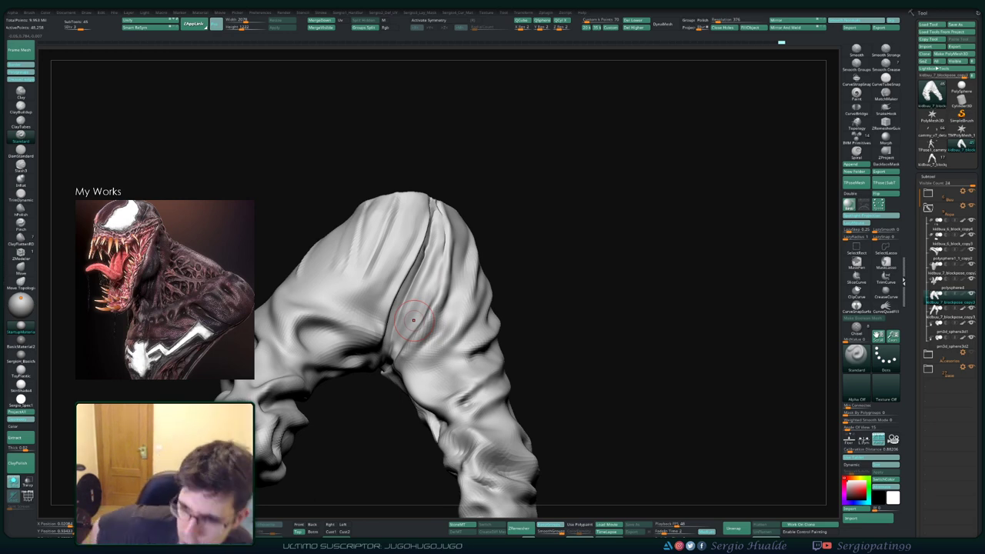
right_click_drag(413, 319, 433, 314)
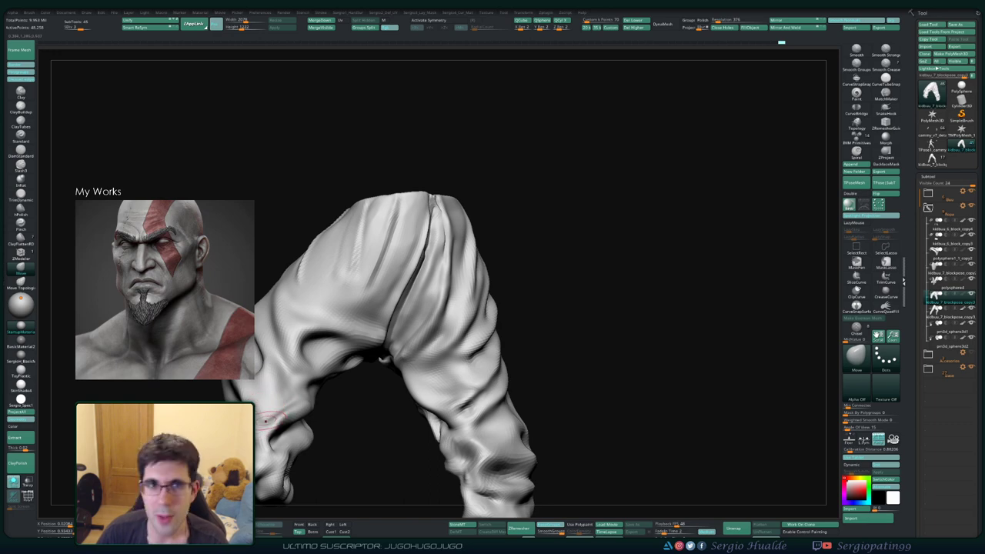
- Select the Dam Standard brush (B-D-S) and work the fabric fold at the pants' waist
mouse_move(457, 315)
right_mouse_down()
mouse_move(412, 297)
mouse_move(433, 261)
right_mouse_up()
key("b")
key("d")
key("s")
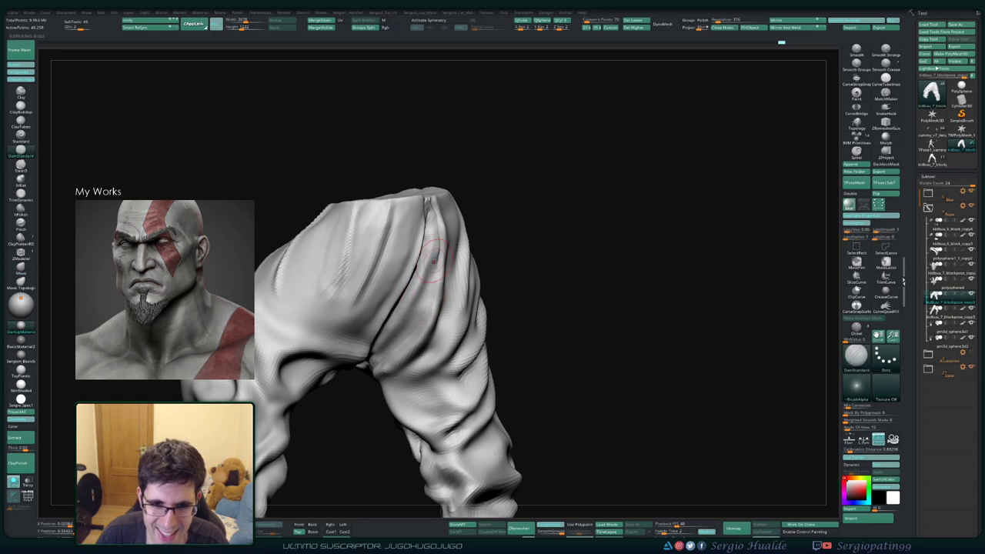
right_click_drag(425, 324, 414, 331)
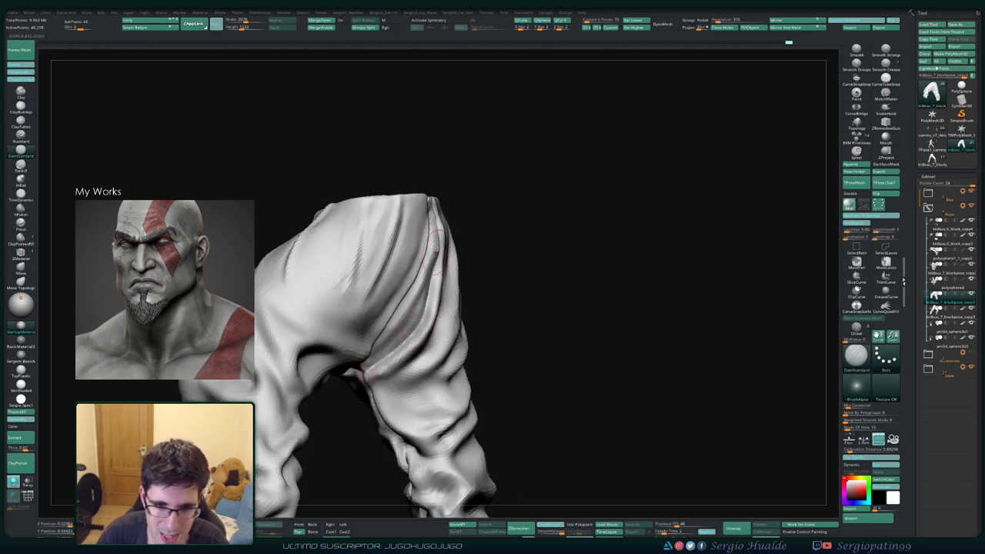
mouse_move(432, 237)
right_mouse_down()
mouse_move(422, 279)
mouse_move(400, 271)
right_mouse_up()
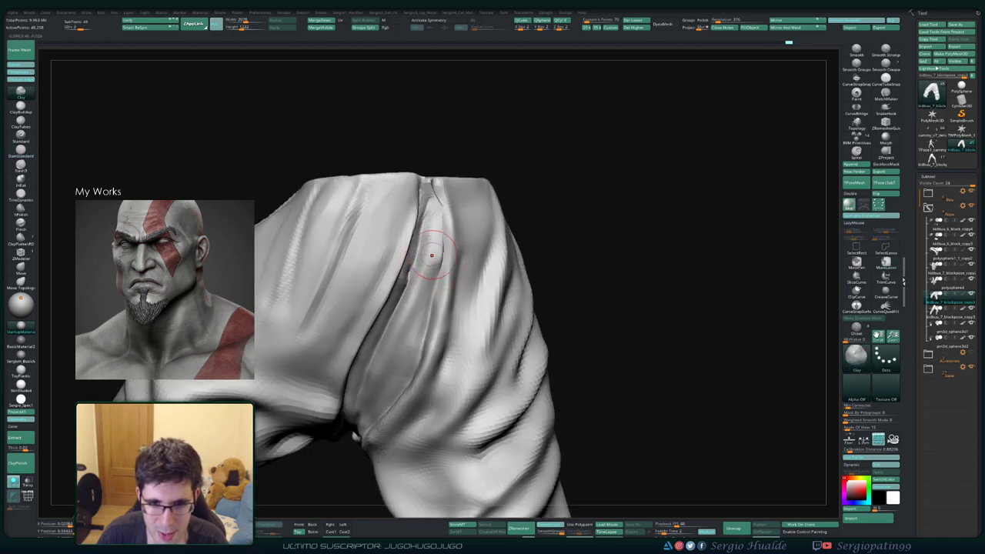
left_click_drag(425, 240, 435, 262, "shift")
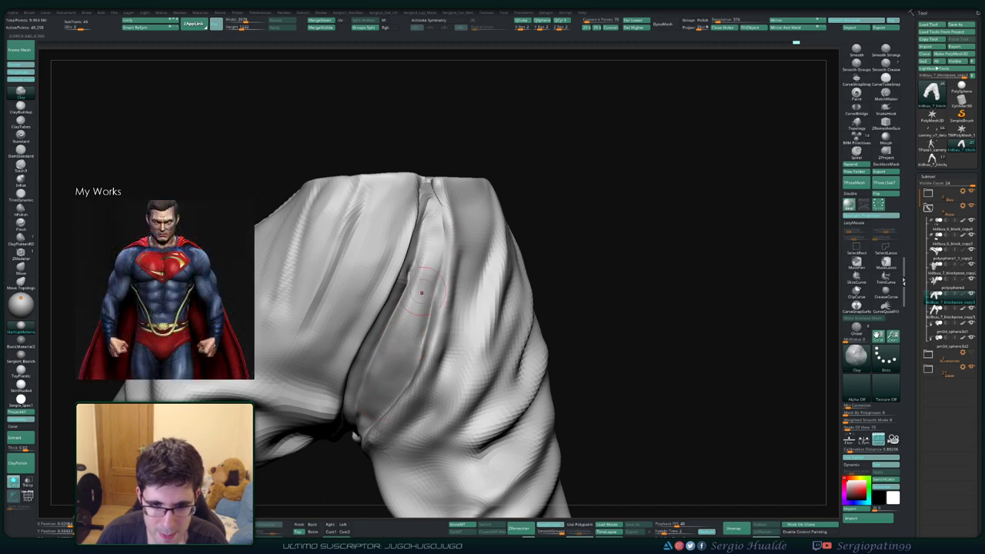
- Zoom out to the whole statue, turn it to a side view, and scroll in on the pants
right_click_drag(388, 376, 418, 234, "alt")
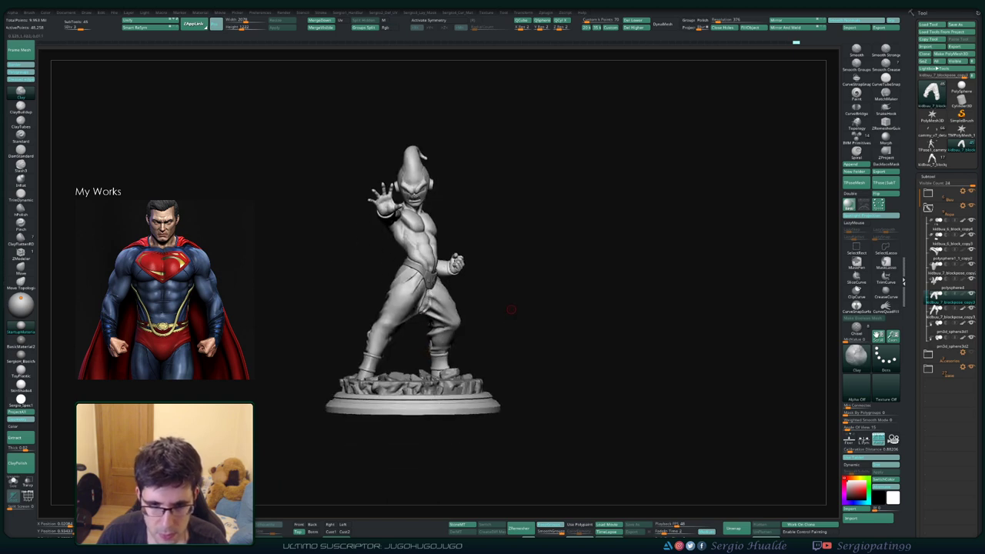
left_click_drag(511, 309, 554, 311)
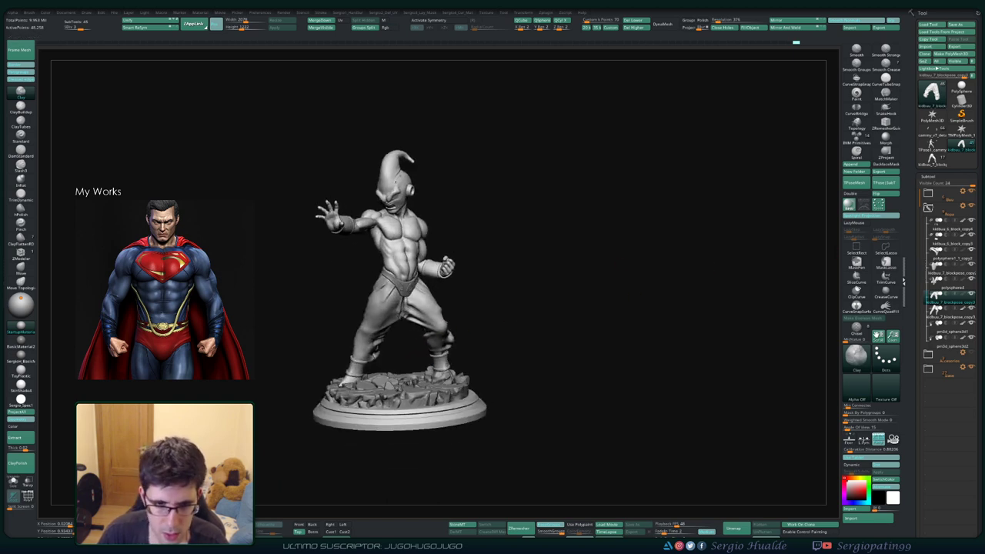
scroll(444, 315, "up", 1)
scroll(444, 315, "up", 2)
scroll(444, 316, "up", 3)
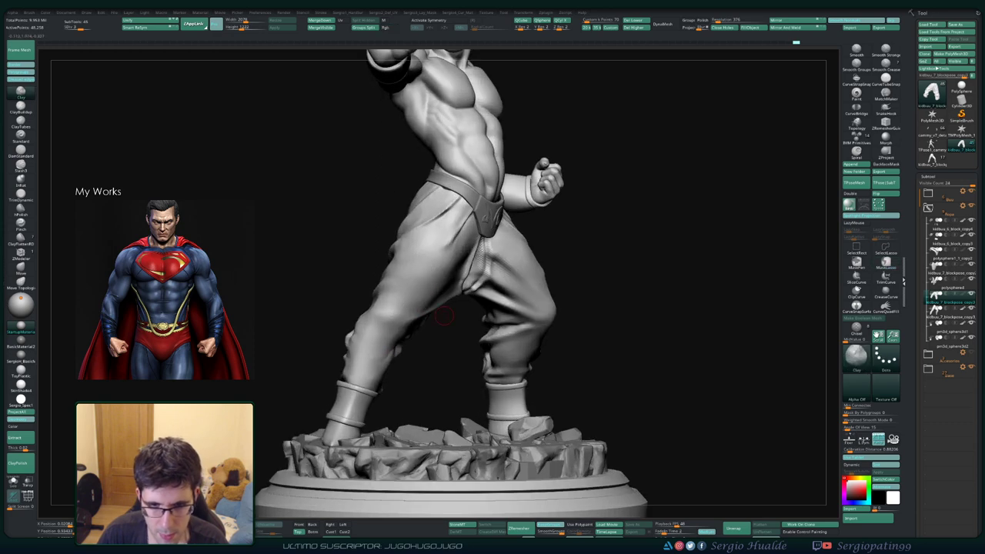
- Solo the pants, select the Standard brush (B-S-T), and start smoothing the folds
key("shift+s")
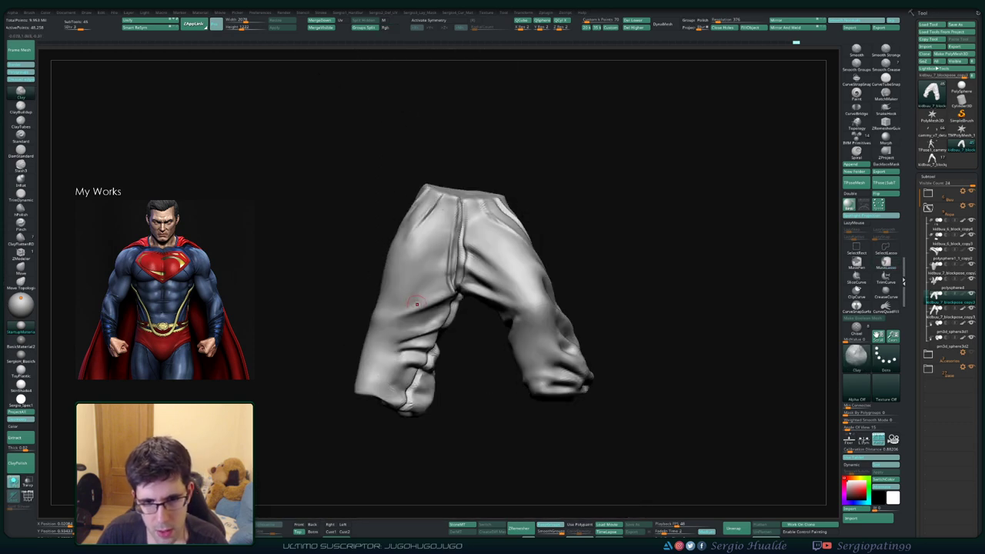
key("b")
key("s")
key("t")
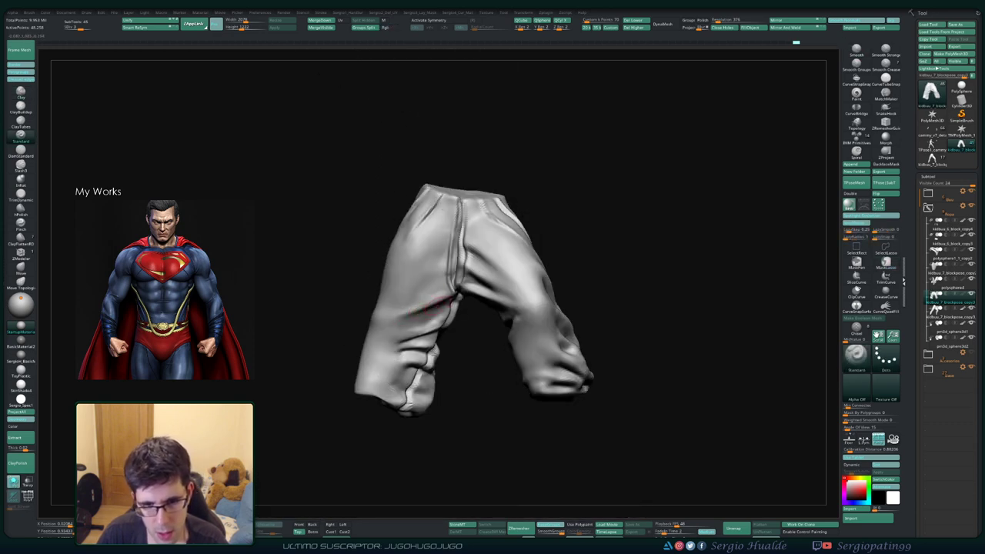
right_click_drag(442, 299, 455, 294)
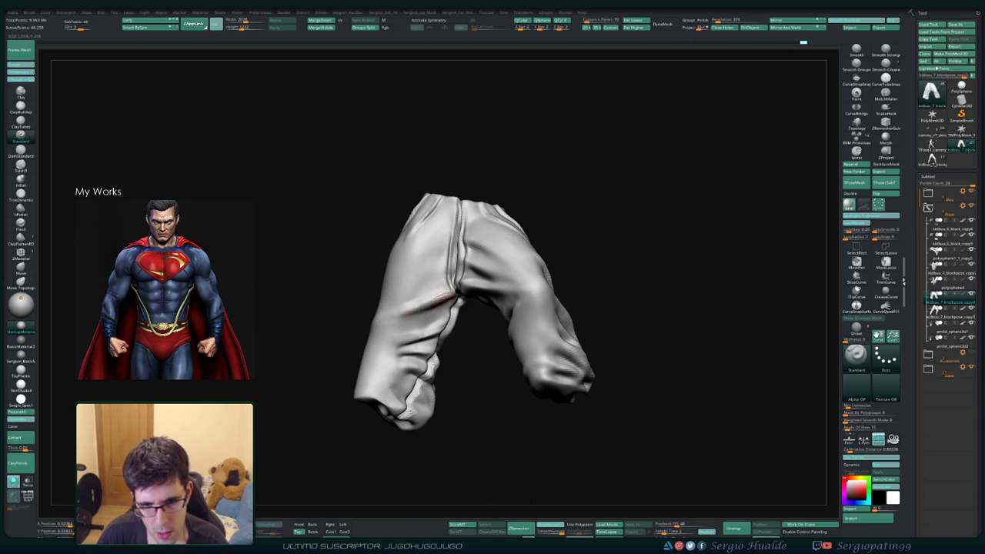
key("shift")
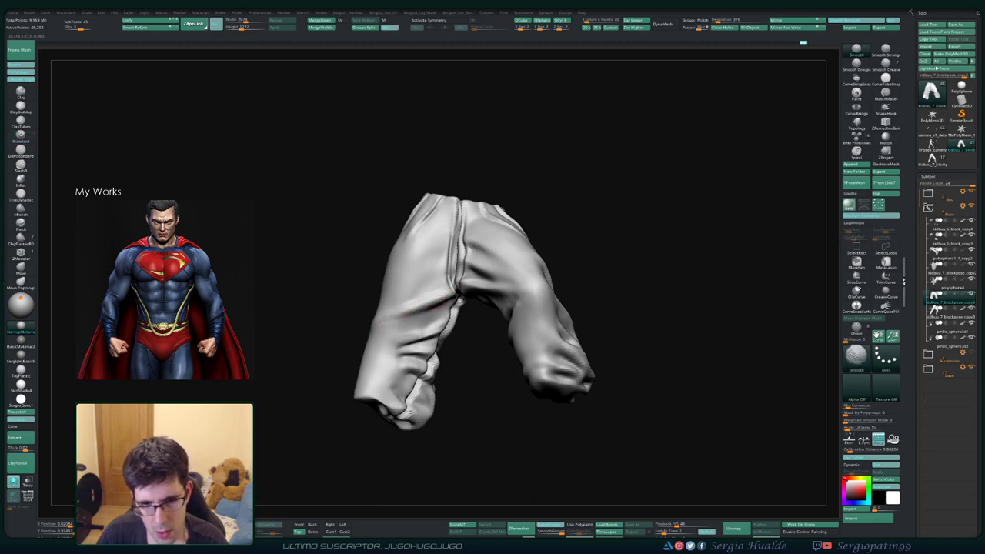
mouse_move(445, 304)
right_mouse_down()
mouse_move(386, 318)
mouse_move(456, 270)
mouse_move(446, 255)
mouse_move(441, 316)
mouse_move(449, 300)
mouse_move(439, 292)
mouse_move(439, 316)
right_mouse_up()
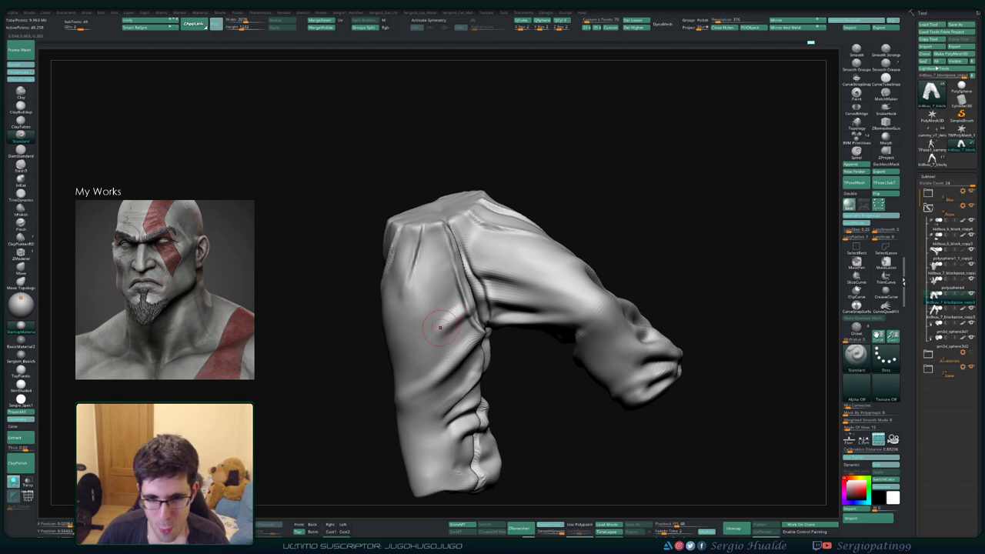
- Shift-smooth the pant folds while orbiting until the waist opening faces front
key("shift")
left_click_drag(361, 331, 460, 313)
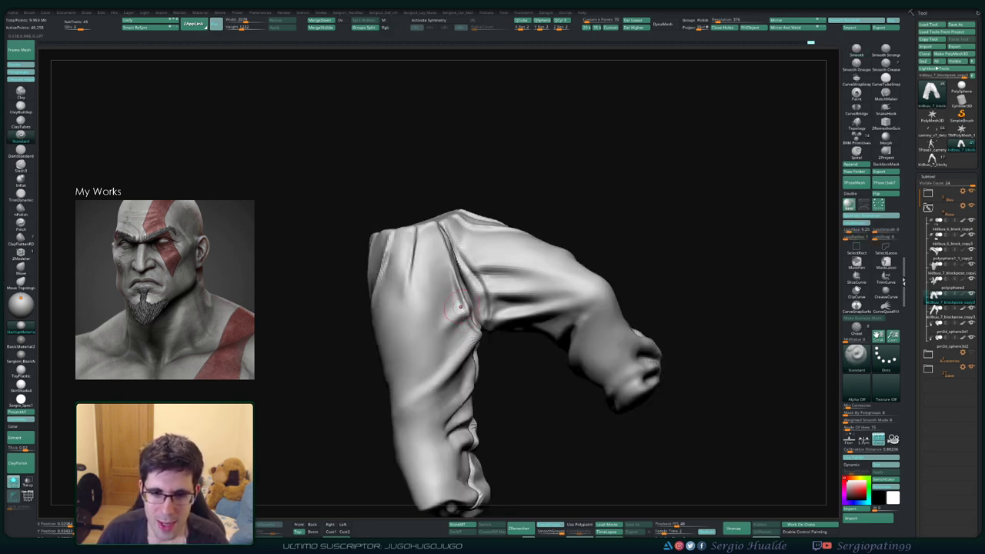
key("shift")
left_click_drag(452, 337, 422, 353)
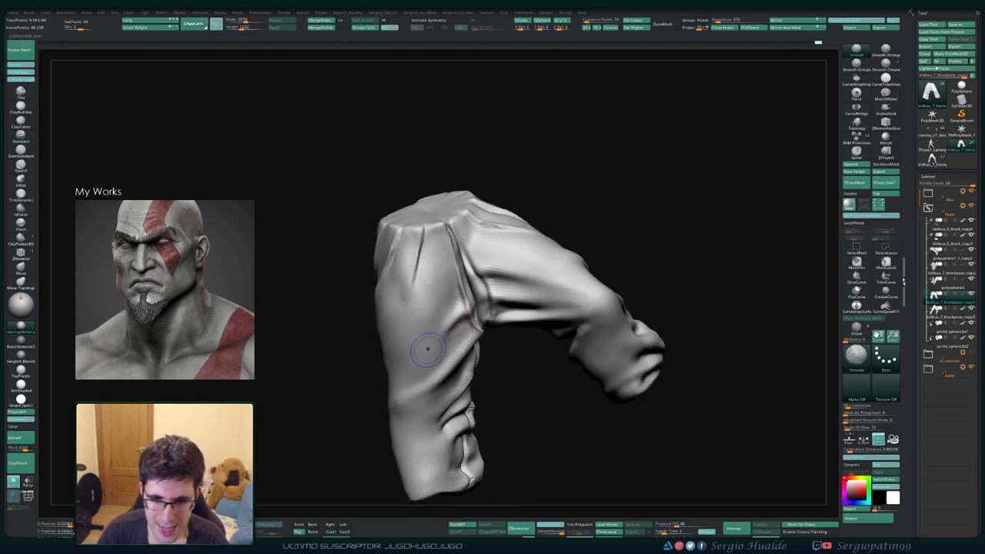
mouse_move(458, 321)
left_mouse_down()
mouse_move(451, 354)
mouse_move(451, 323)
mouse_move(439, 355)
mouse_move(454, 331)
mouse_move(391, 319)
mouse_move(435, 331)
mouse_move(396, 331)
mouse_move(418, 385)
mouse_move(433, 315)
left_mouse_up()
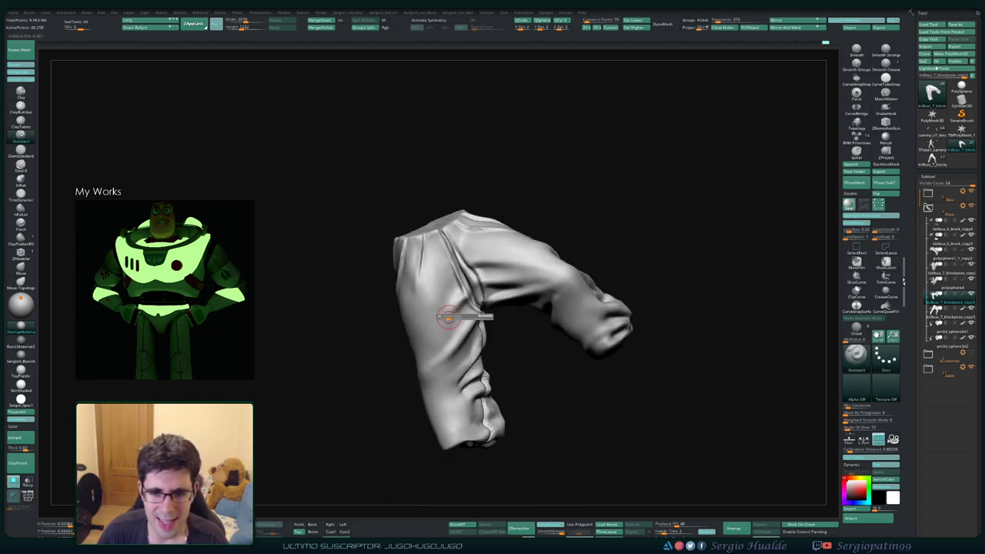
mouse_move(451, 312)
left_mouse_down()
mouse_move(441, 333)
mouse_move(447, 324)
left_mouse_up()
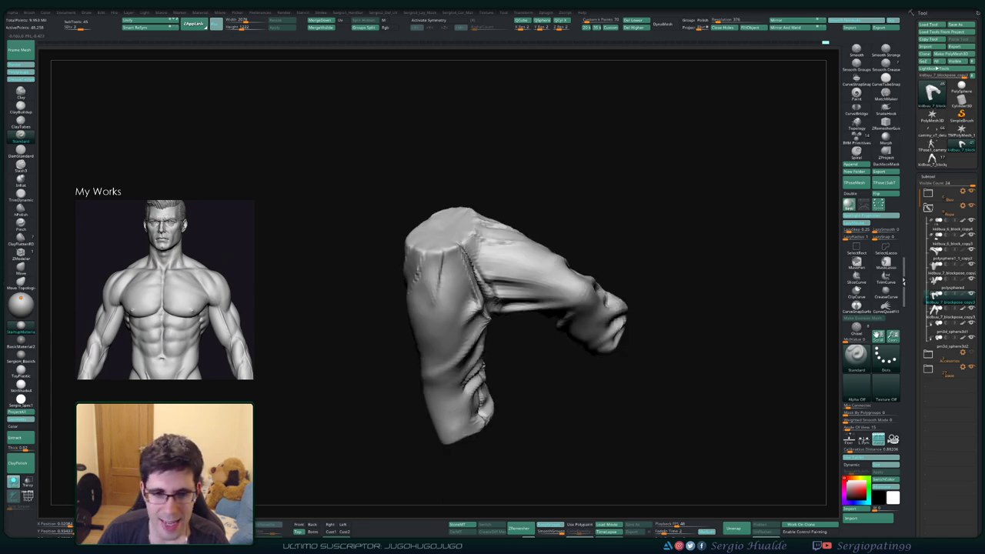
left_click_drag(417, 302, 450, 312)
mouse_move(446, 279)
right_mouse_down()
mouse_move(414, 308)
mouse_move(411, 367)
mouse_move(436, 339)
mouse_move(389, 354)
right_mouse_up()
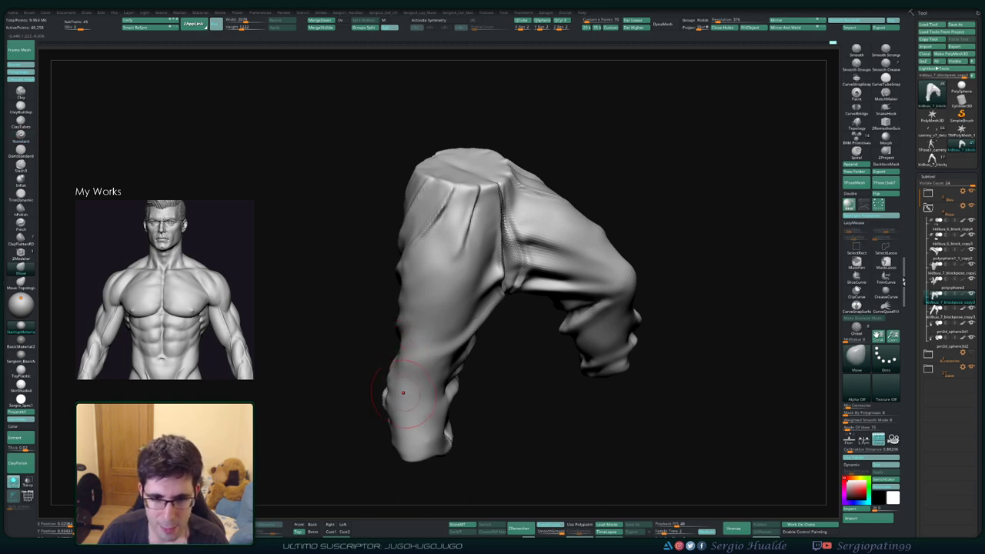
- Toggle the rest of the statue back on and off, then reselect Standard (B-S-T)
key("ctrl+shift+s")
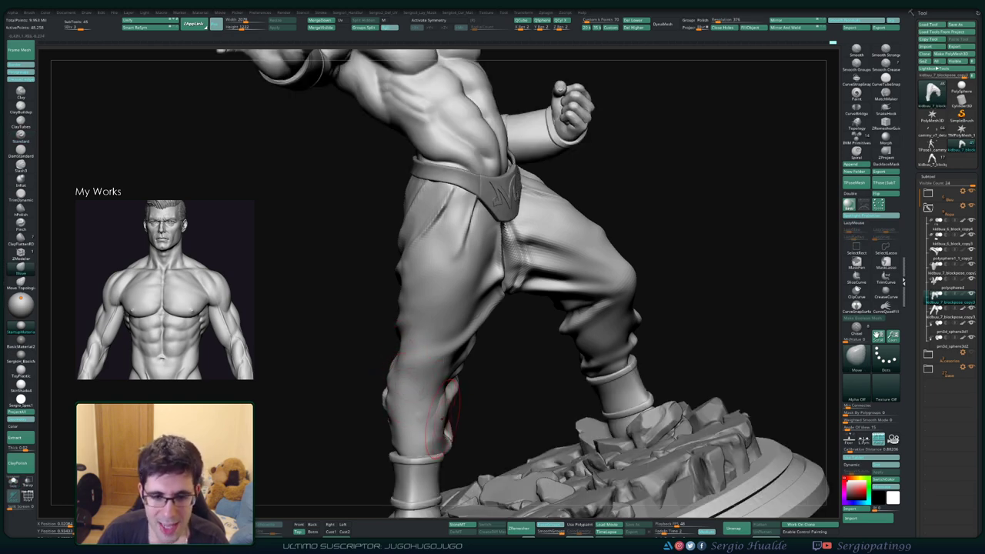
right_click_drag(449, 401, 431, 408)
key("ctrl+shift+s")
key("b")
key("s")
key("t")
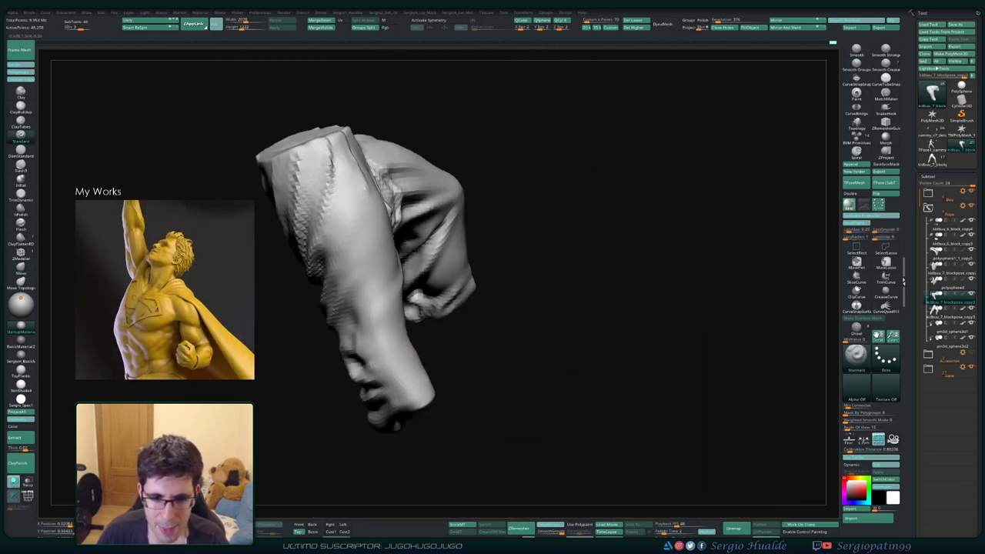
- Smooth the cuff folds from new angles and re-isolate the pants
right_click_drag(448, 374, 419, 379)
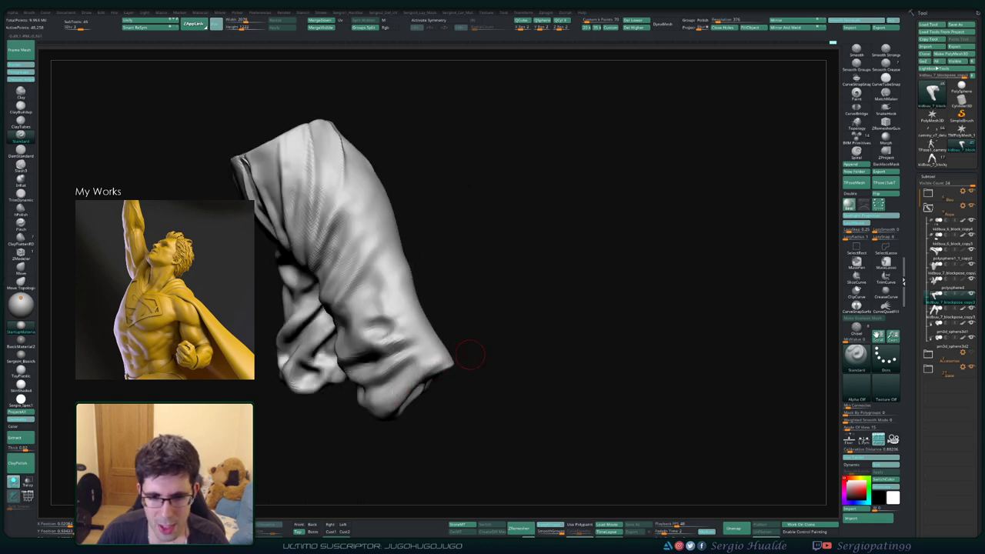
right_click_drag(471, 355, 437, 370)
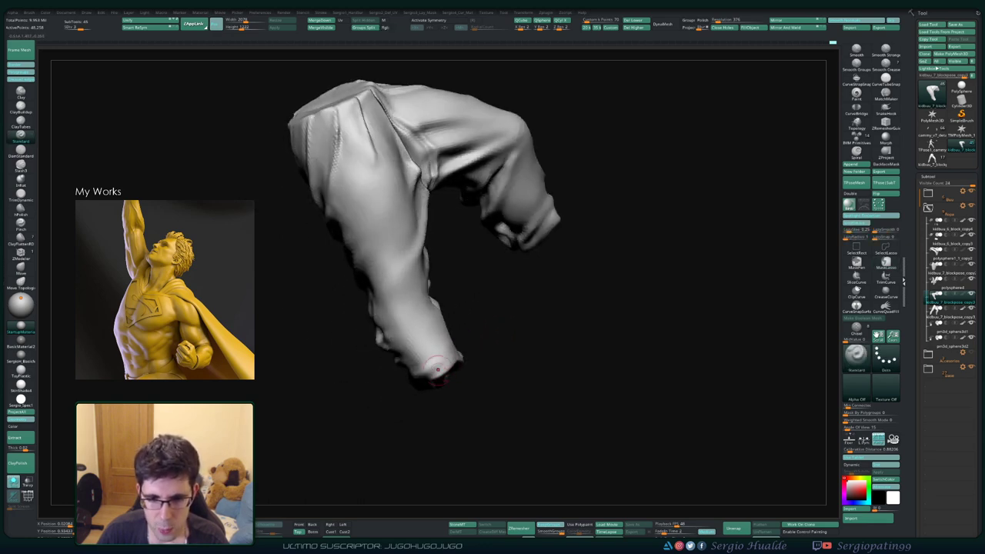
right_click_drag(472, 343, 471, 346)
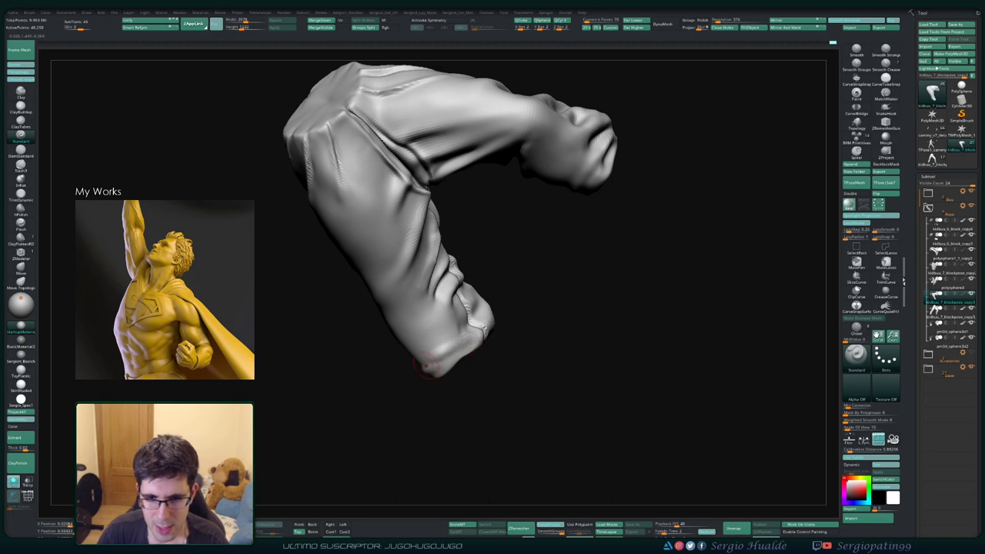
key("shift")
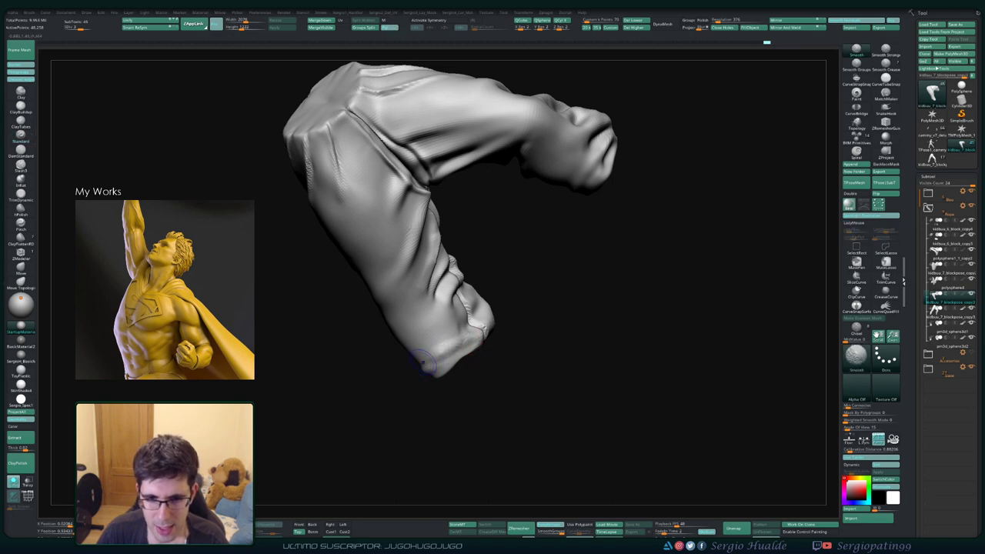
mouse_move(425, 362)
right_mouse_down()
mouse_move(408, 362)
mouse_move(420, 347)
mouse_move(440, 359)
mouse_move(488, 352)
mouse_move(451, 363)
mouse_move(458, 337)
right_mouse_up()
key("ctrl+shift+s")
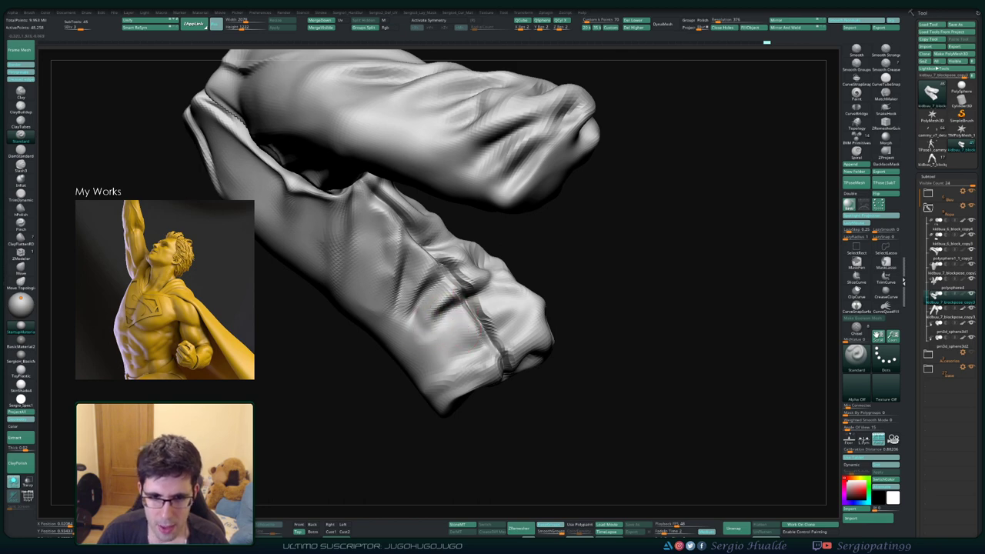
- Deepen the folds on the bent pants leg, then select the Clay brush (B-C-L)
key("shift")
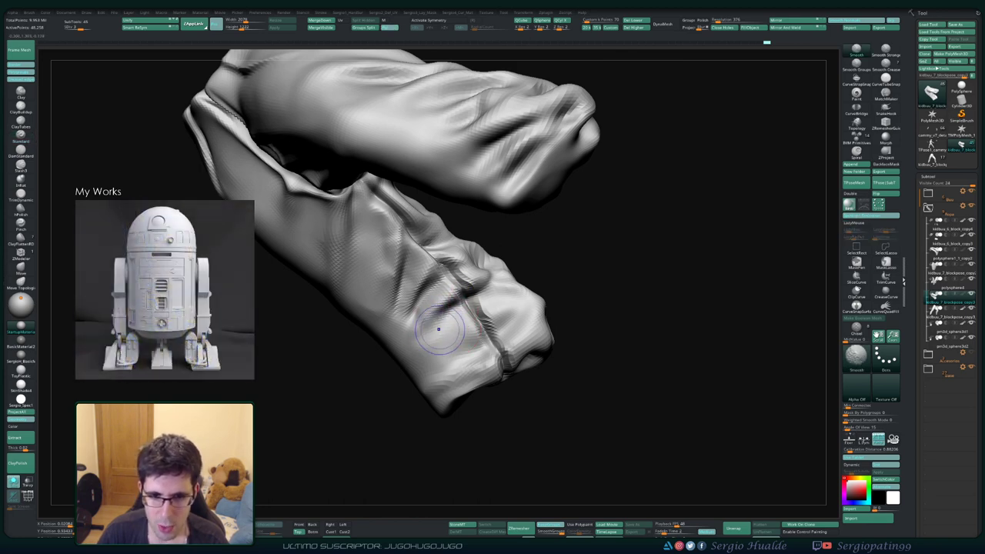
right_click_drag(438, 330, 426, 323)
mouse_move(475, 289)
right_mouse_down()
mouse_move(484, 321)
mouse_move(483, 291)
right_mouse_up()
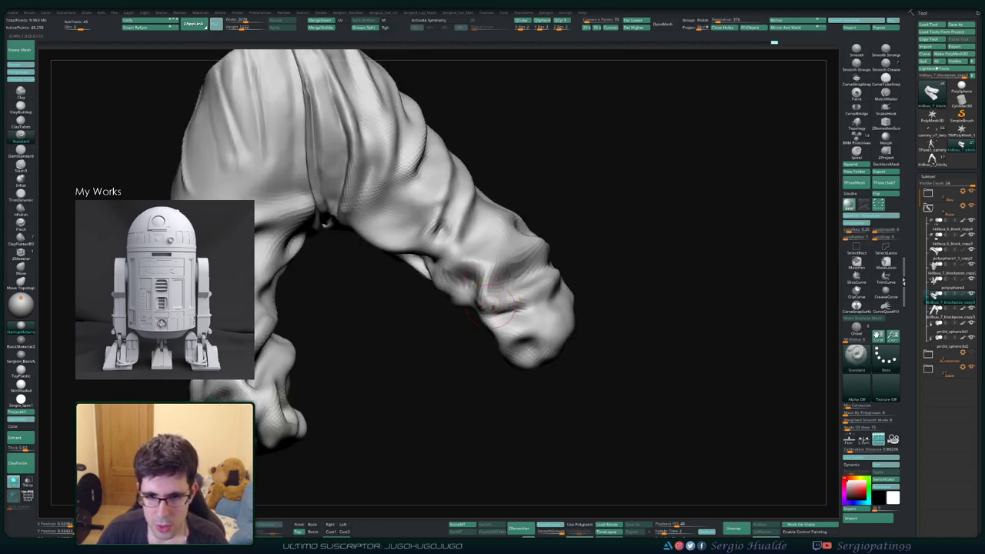
left_click_drag(498, 301, 483, 325)
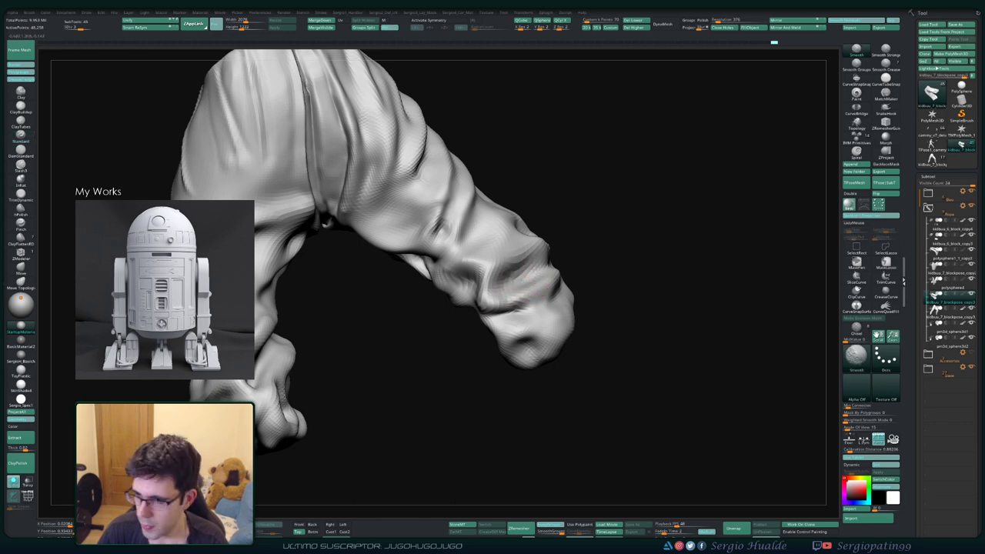
mouse_move(483, 323)
right_mouse_down()
mouse_move(482, 312)
mouse_move(477, 331)
mouse_move(488, 327)
mouse_move(477, 274)
right_mouse_up()
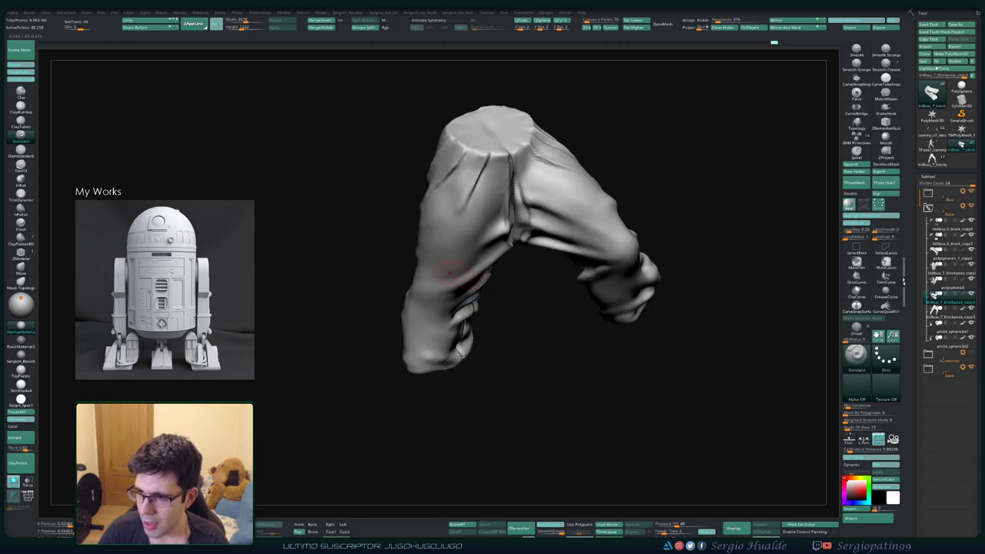
right_click_drag(460, 311, 393, 317)
key("b")
key("c")
key("l")
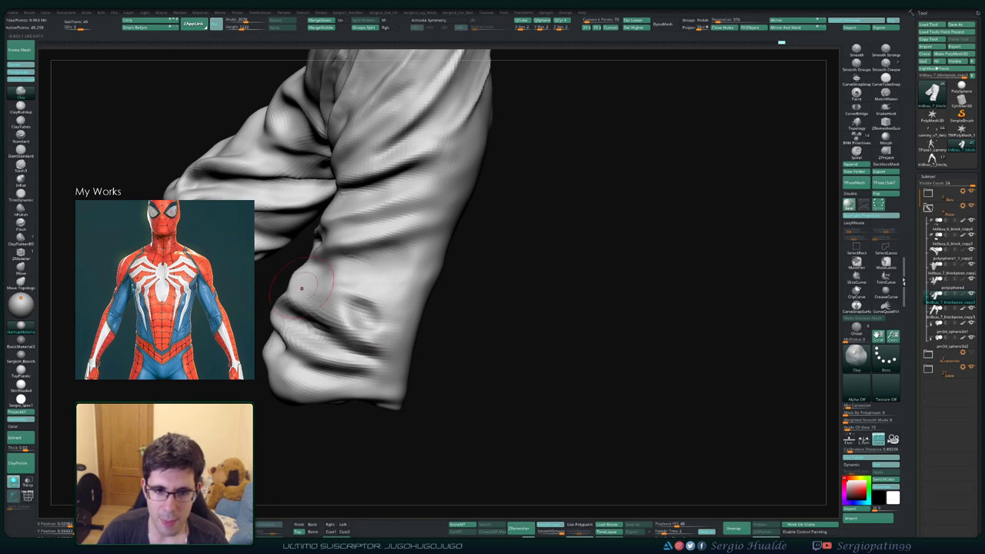
- Shift-smooth a few folds near the bunched cuff of the isolated trouser leg, orbiting to inspect
mouse_move(374, 275)
right_mouse_down()
mouse_move(391, 308)
mouse_move(368, 304)
mouse_move(374, 311)
mouse_move(339, 337)
right_mouse_up()
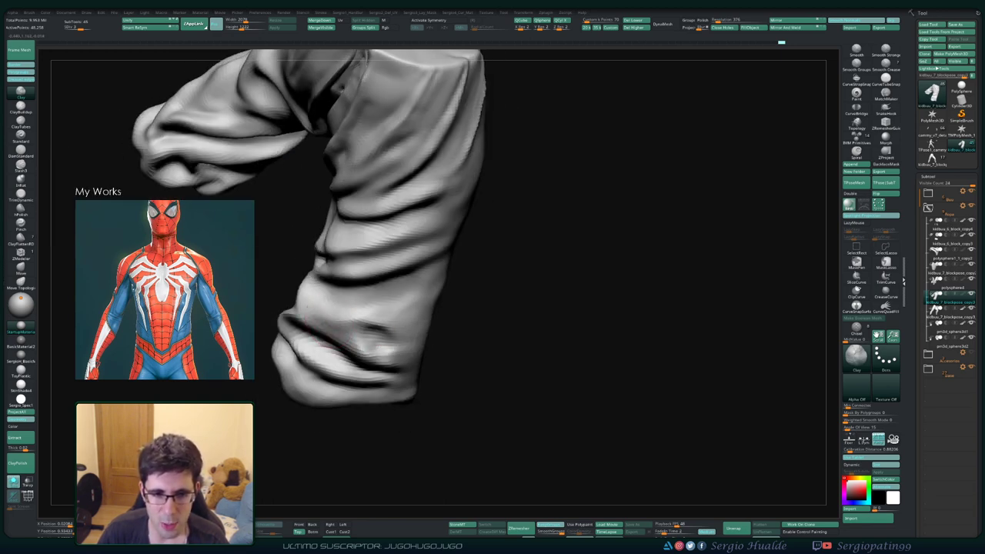
mouse_move(411, 341)
right_mouse_down()
mouse_move(422, 343)
mouse_move(384, 329)
right_mouse_up()
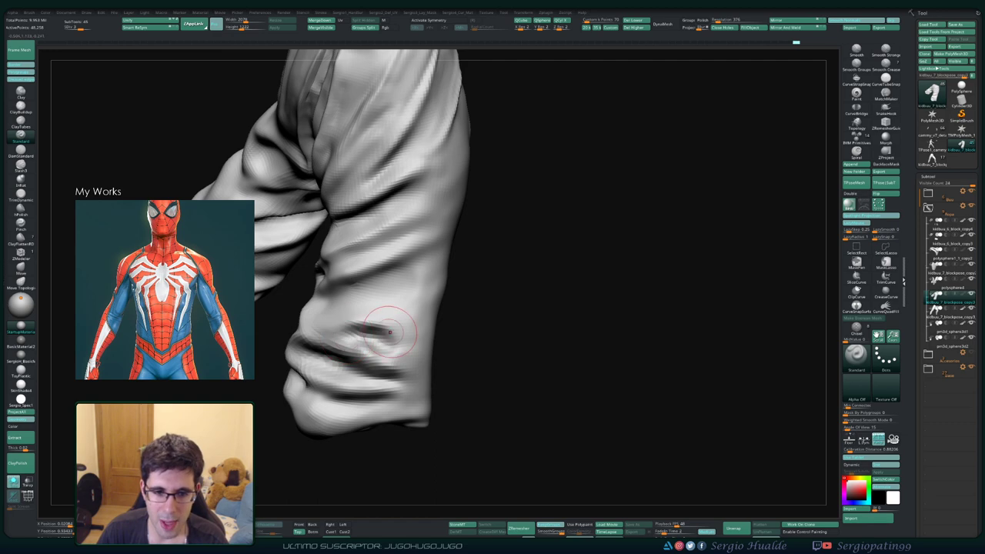
mouse_move(368, 339)
right_mouse_down()
mouse_move(380, 354)
mouse_move(385, 331)
mouse_move(321, 330)
mouse_move(396, 325)
mouse_move(346, 369)
mouse_move(371, 364)
right_mouse_up()
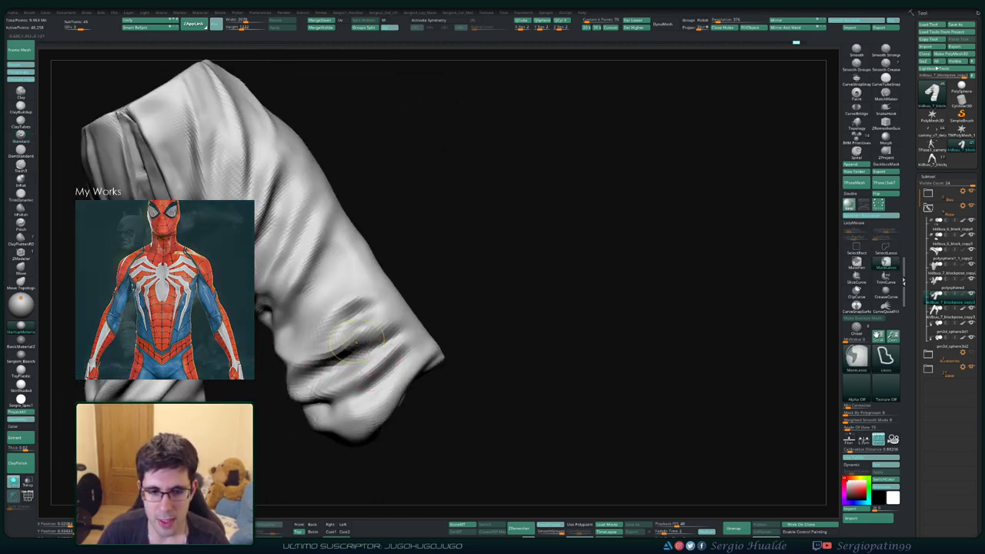
right_click_drag(331, 350, 362, 343)
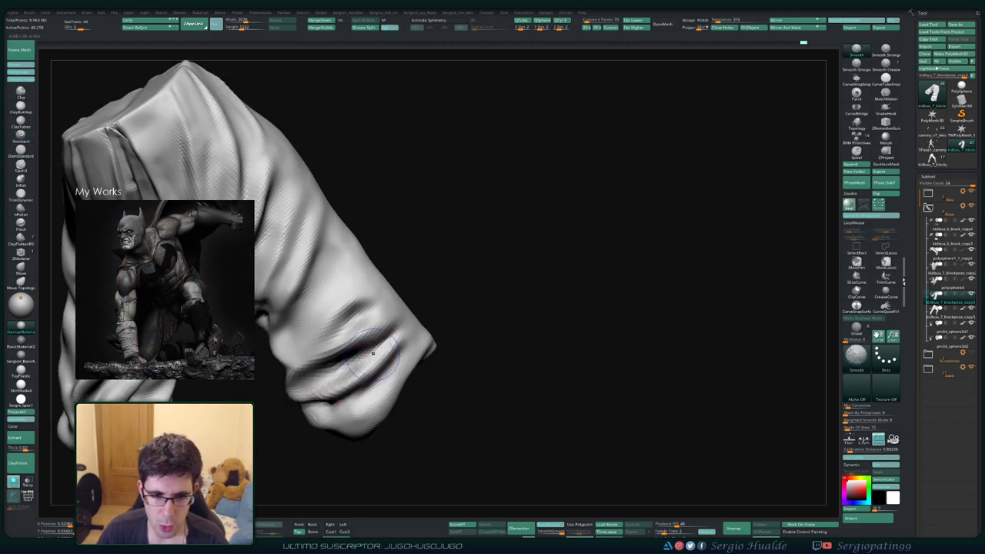
mouse_move(351, 377)
right_mouse_down()
mouse_move(332, 397)
mouse_move(367, 362)
mouse_move(394, 359)
right_mouse_up()
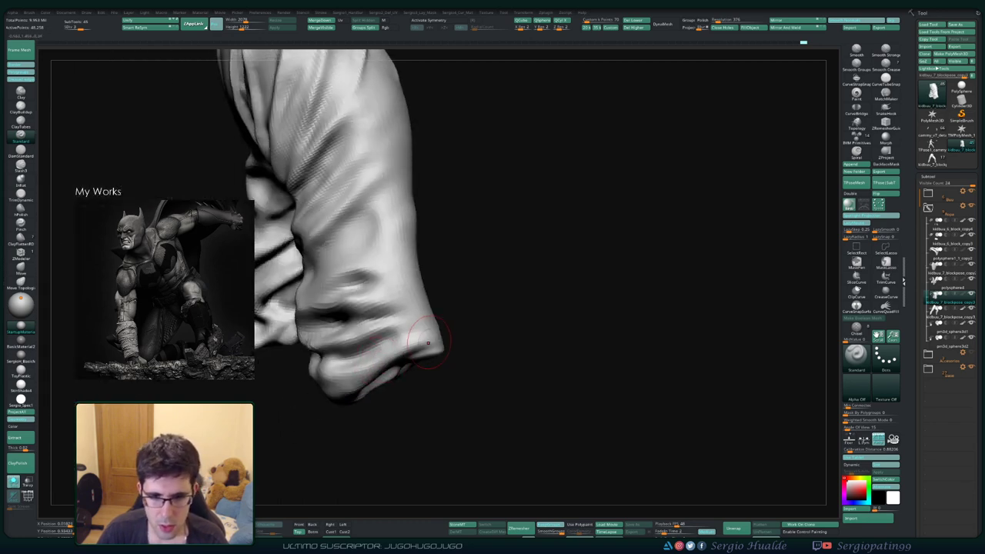
key("shift")
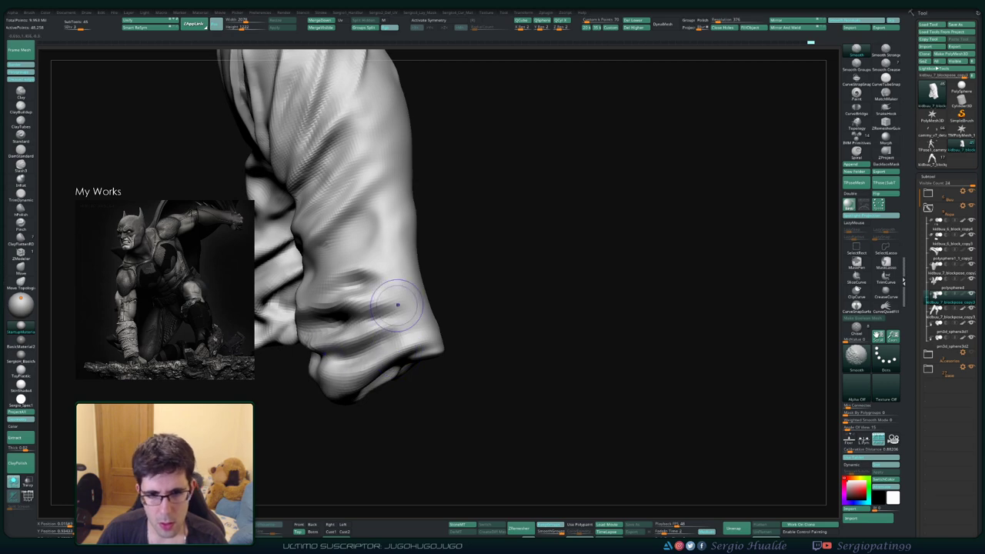
mouse_move(385, 324)
right_mouse_down("ctrl")
mouse_move(400, 254)
mouse_move(462, 231)
mouse_move(493, 247)
mouse_move(389, 323)
right_mouse_up("ctrl")
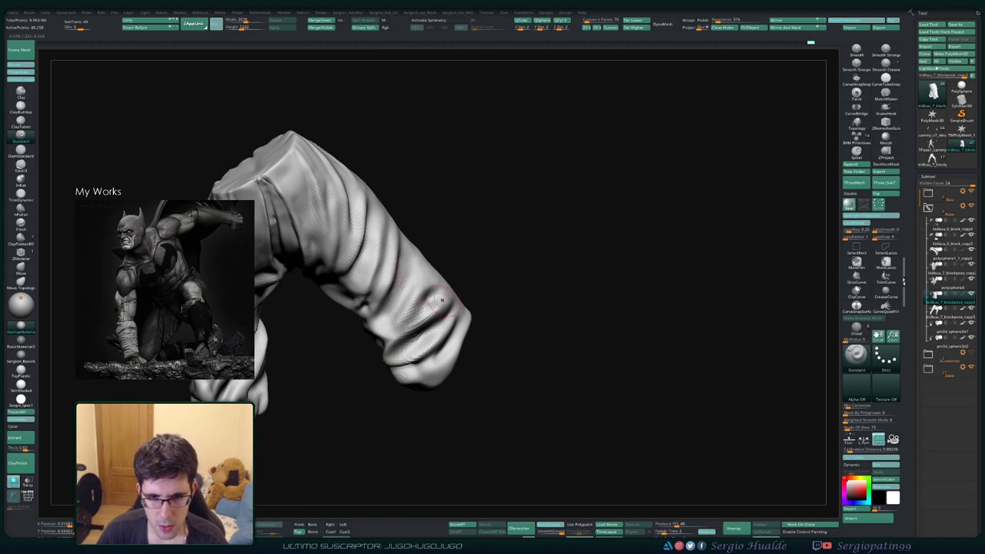
right_click_drag(442, 269, 431, 281)
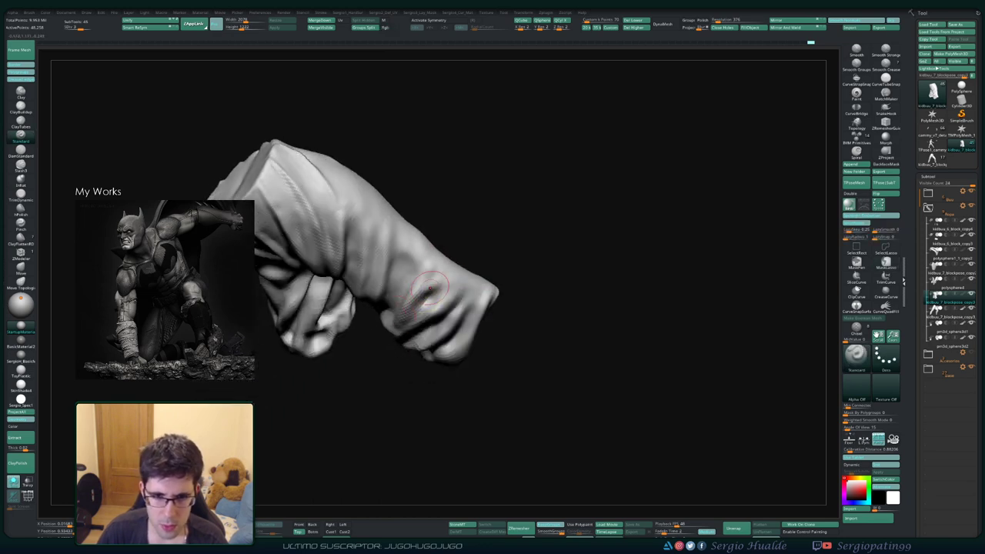
key("shift")
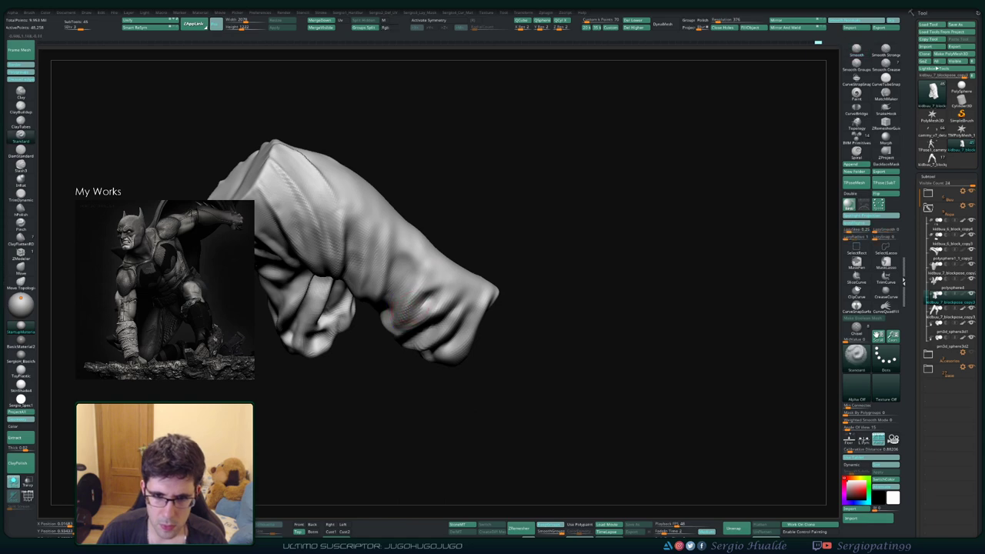
right_click_drag(398, 308, 428, 302)
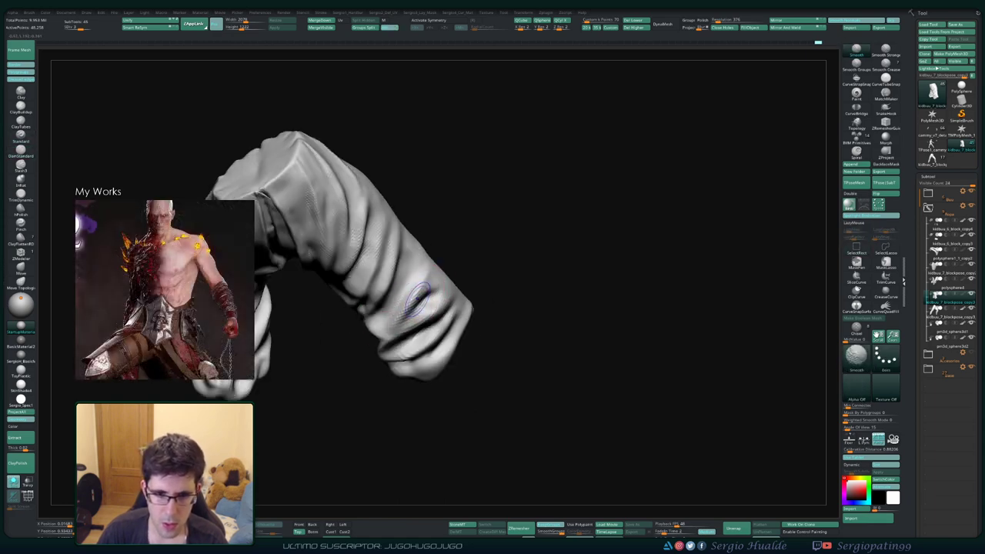
right_click_drag(427, 258, 433, 339)
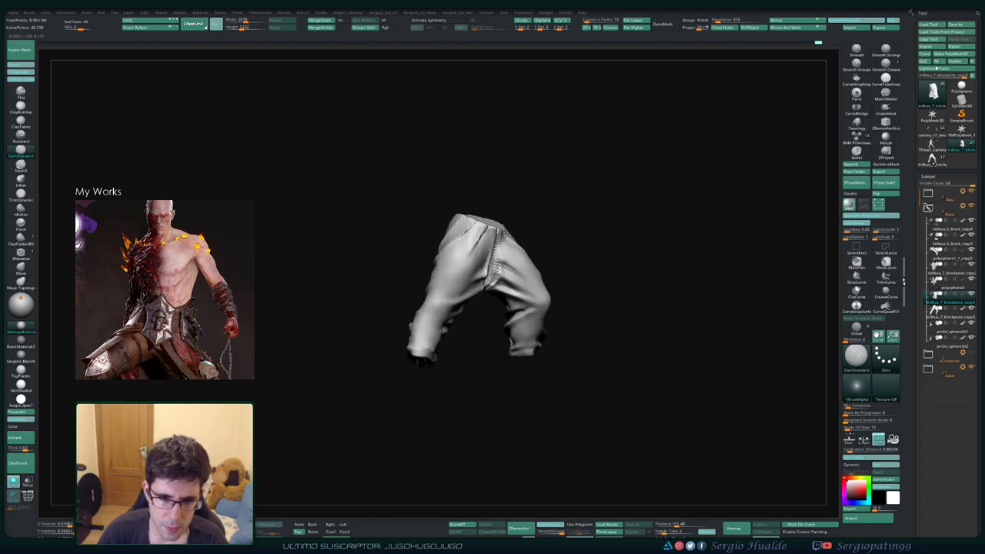
- Unsolo to show the full statue, then collapse Ropa and expand Accessories in the Subtool list
key("ctrl+shift+s")
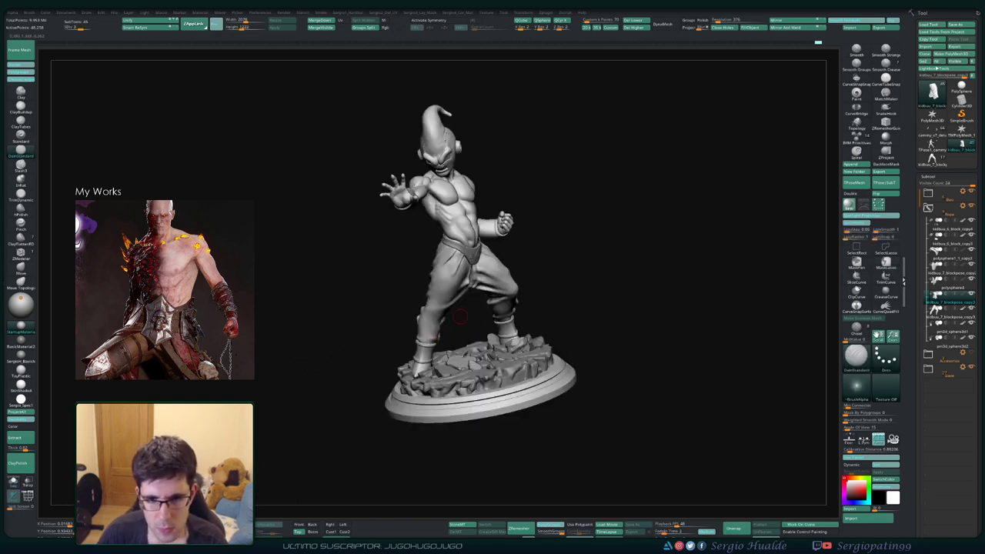
scroll(459, 316, "up", 3)
scroll(460, 312, "up", 3)
scroll(461, 308, "up", 1)
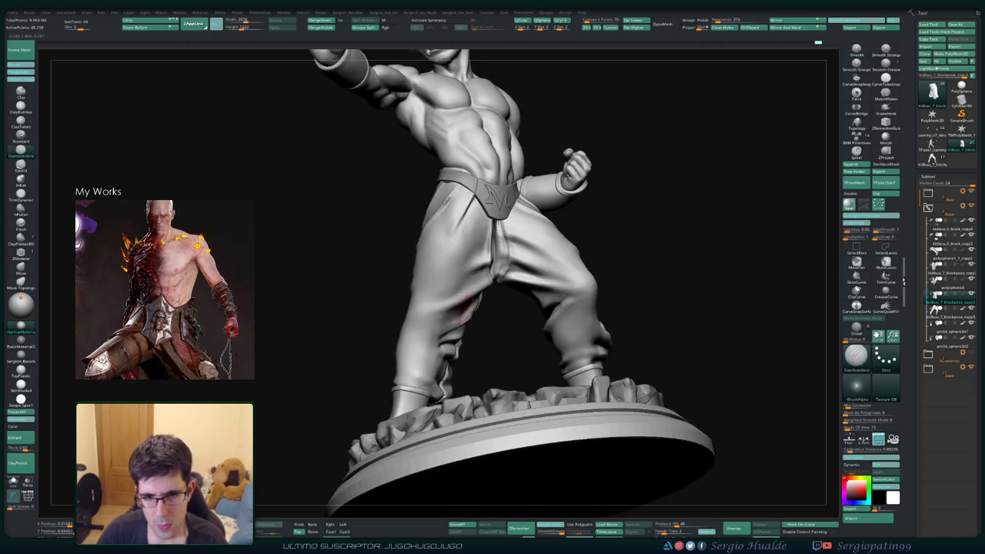
mouse_move(461, 310)
right_mouse_down()
mouse_move(444, 310)
mouse_move(481, 287)
mouse_move(459, 300)
mouse_move(445, 333)
mouse_move(454, 312)
mouse_move(520, 307)
right_mouse_up()
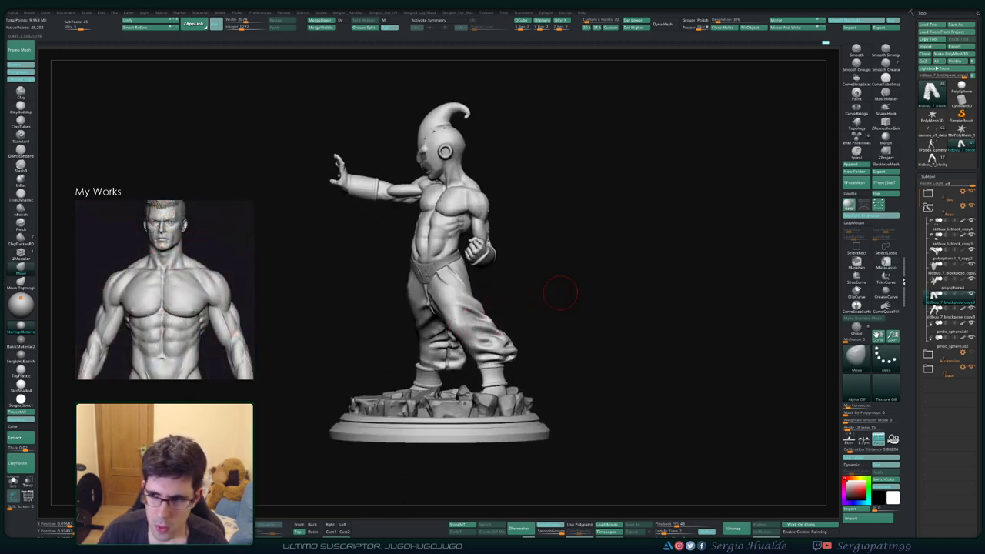
left_click(947, 212)
left_click(947, 228)
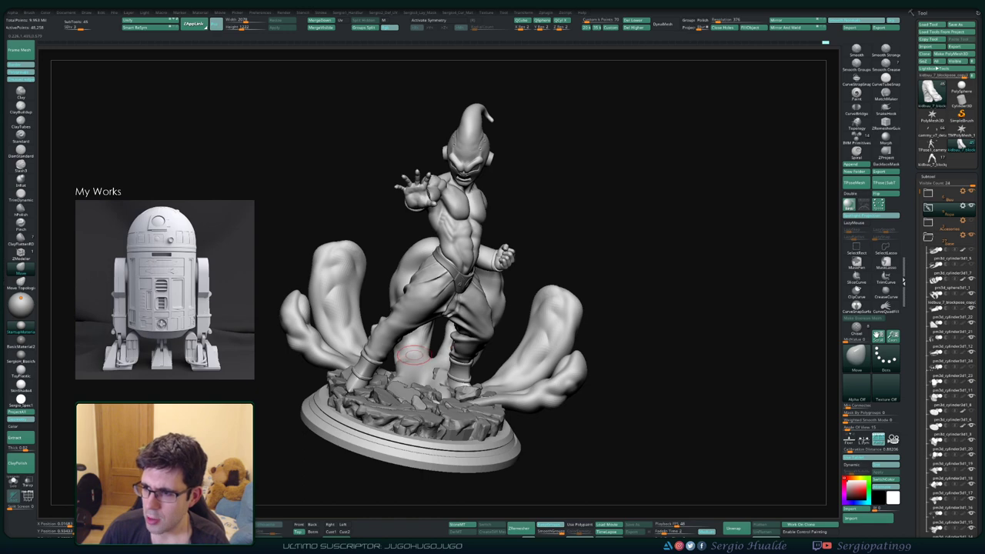
- Select the hand-shaped smoke accessory, show it alone and frame it in the view
left_click_drag(548, 263, 431, 278)
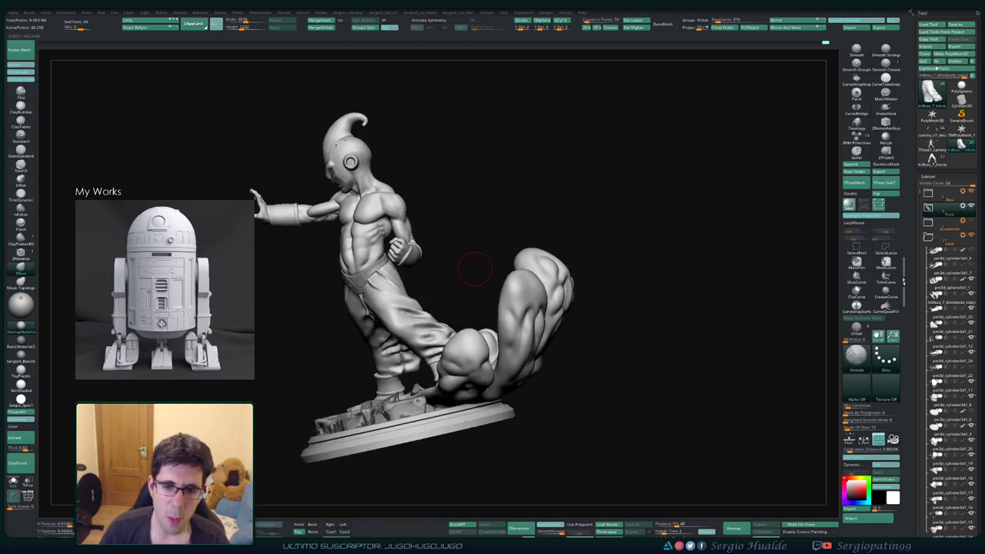
left_click_drag(473, 269, 554, 269)
left_click(466, 316, "ctrl+shift")
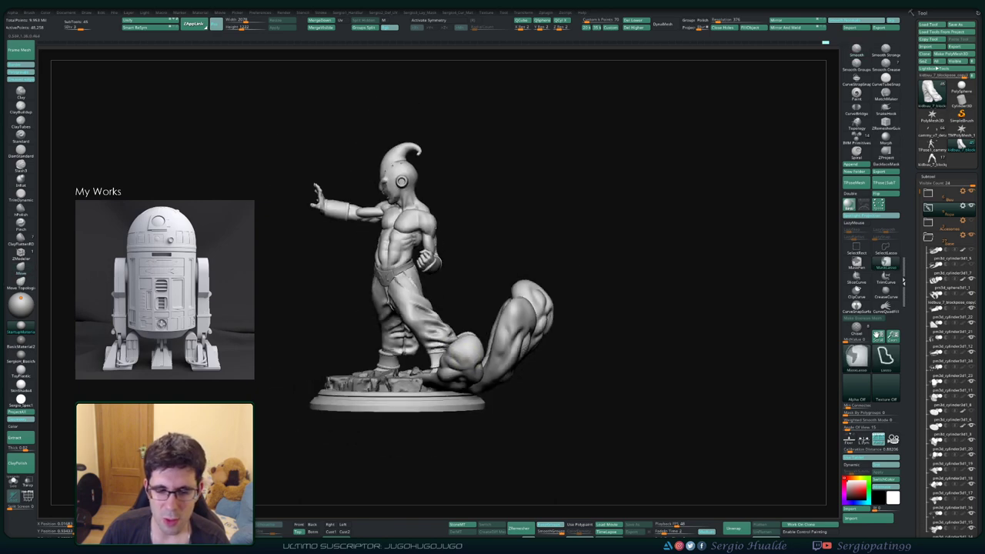
left_click(462, 314, "ctrl+shift")
left_click(462, 314, "ctrl+shift")
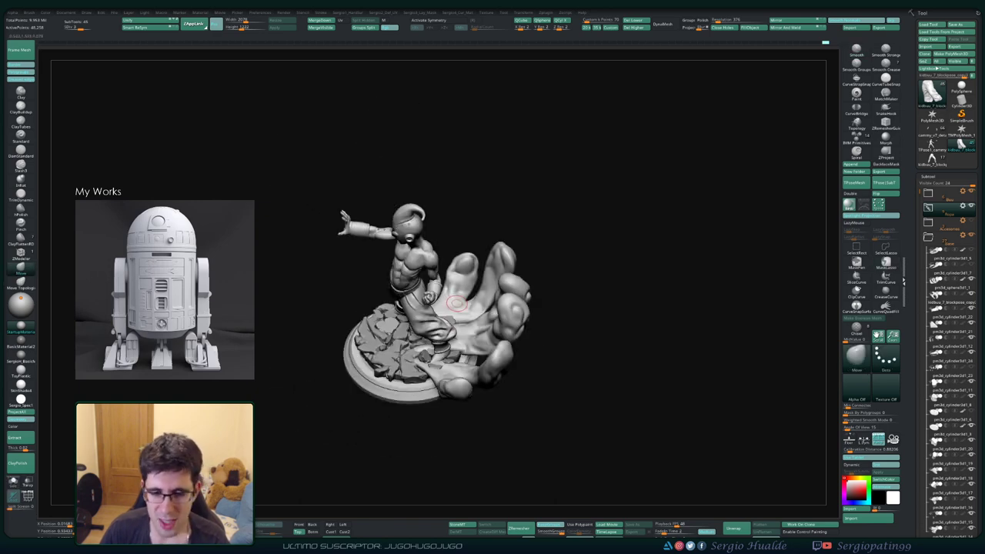
left_click(473, 322, "alt")
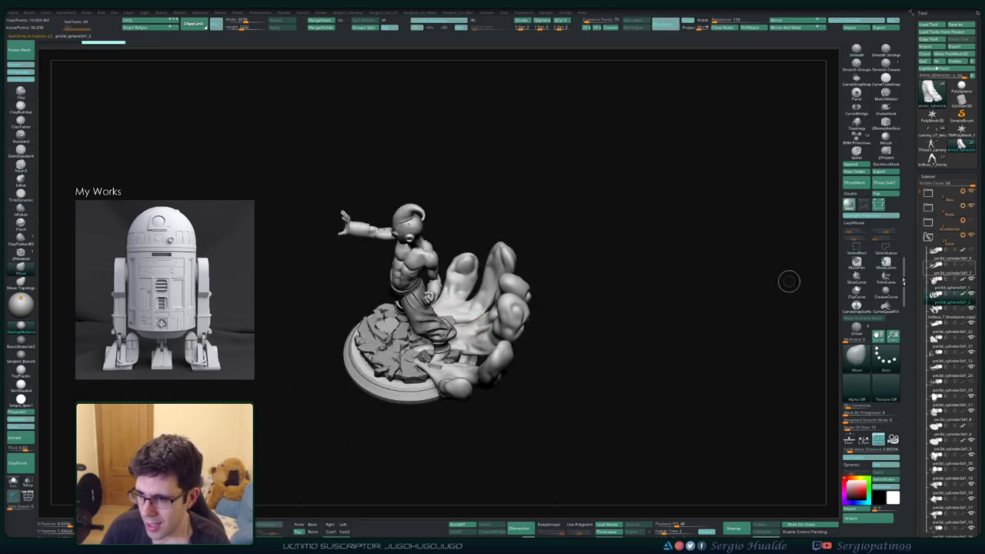
left_click(446, 317, "ctrl+shift")
left_click(460, 317, "ctrl+shift")
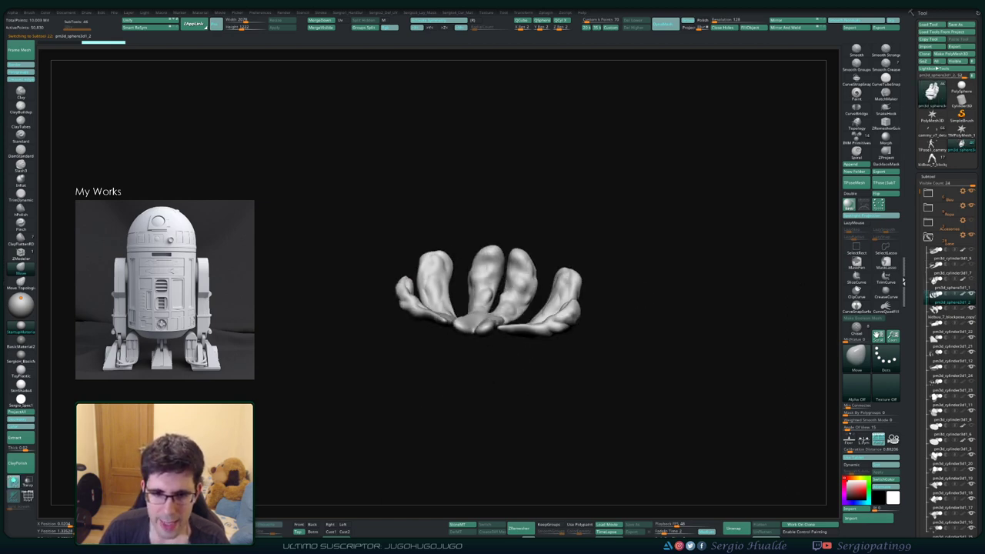
key("f")
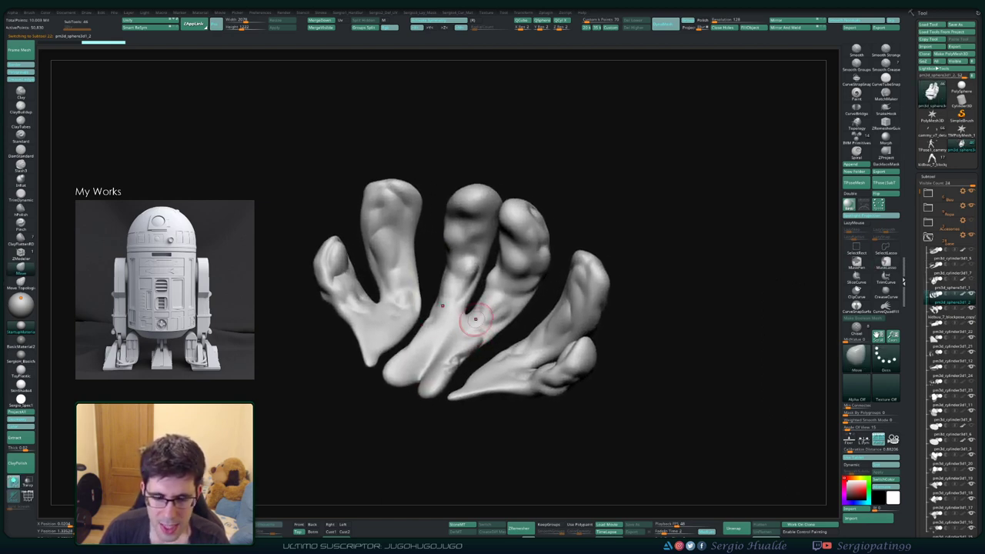
- Switch to lasso selection and isolate the thumb of the smoke hand
right_click_drag(475, 319, 436, 341)
right_click_drag(448, 295, 464, 347, "alt")
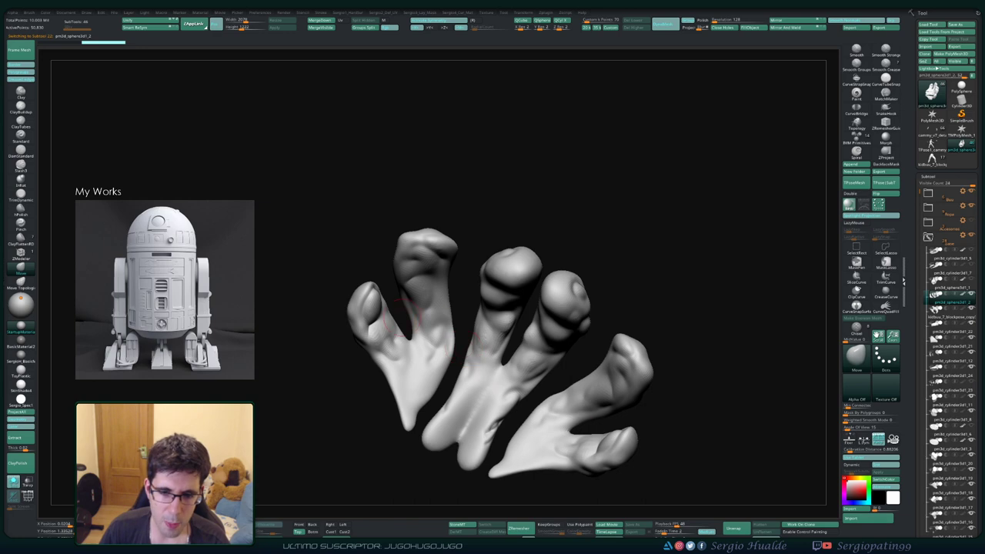
left_click_drag(379, 258, 421, 348, "ctrl+shift")
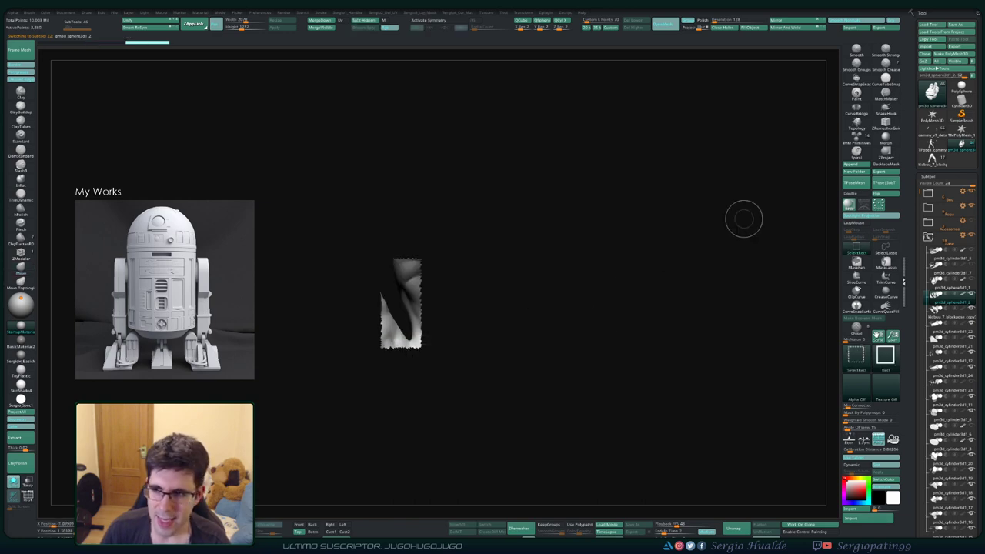
left_click(886, 251)
left_click(512, 288, "ctrl+shift")
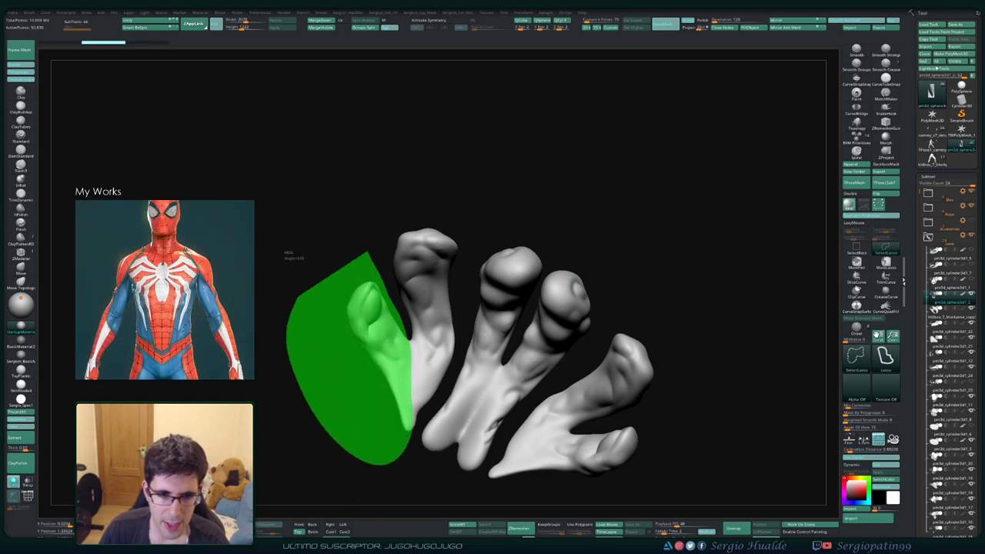
mouse_move(404, 336)
left_mouse_down("ctrl+shift")
mouse_move(353, 265)
mouse_move(364, 336)
left_mouse_up("ctrl+shift")
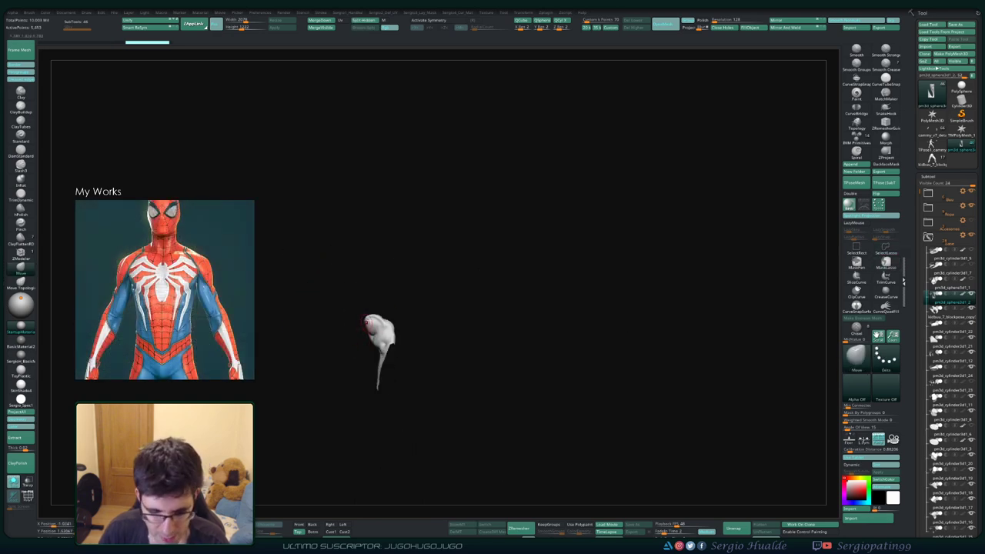
right_click_drag(368, 323, 414, 409, "ctrl")
mouse_move(413, 409)
left_mouse_down()
mouse_move(454, 426)
mouse_move(406, 389)
mouse_move(401, 370)
mouse_move(415, 381)
mouse_move(341, 345)
left_mouse_up()
left_click(418, 384, "ctrl+shift")
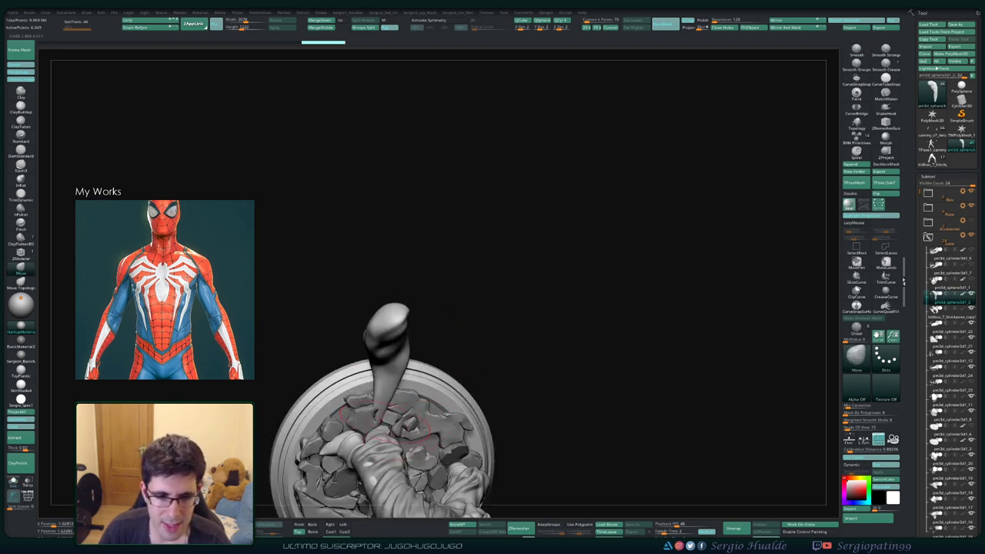
- Hide everything but the thumb piece and bend its lower tip into a curled tail
left_click_drag(385, 411, 388, 414)
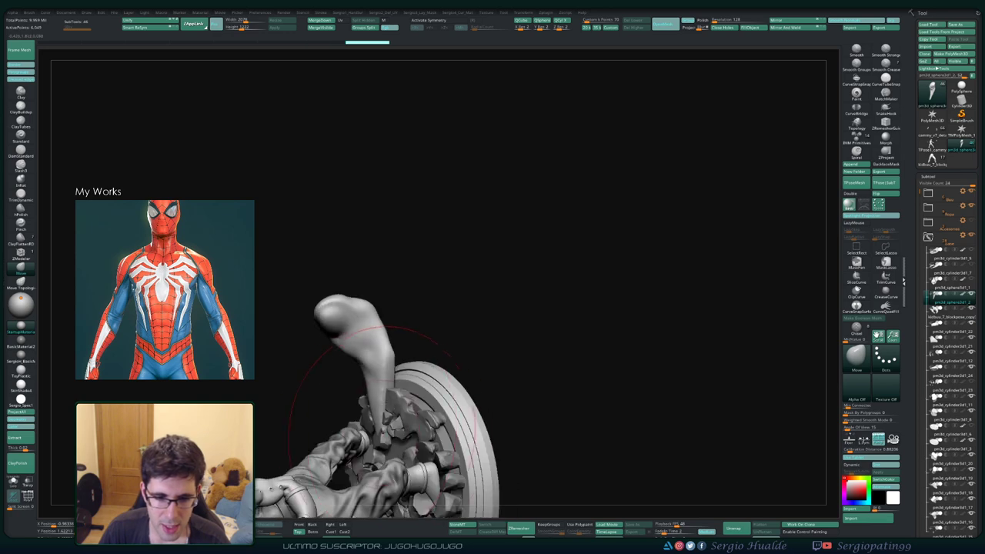
left_click_drag(362, 499, 389, 493, "ctrl")
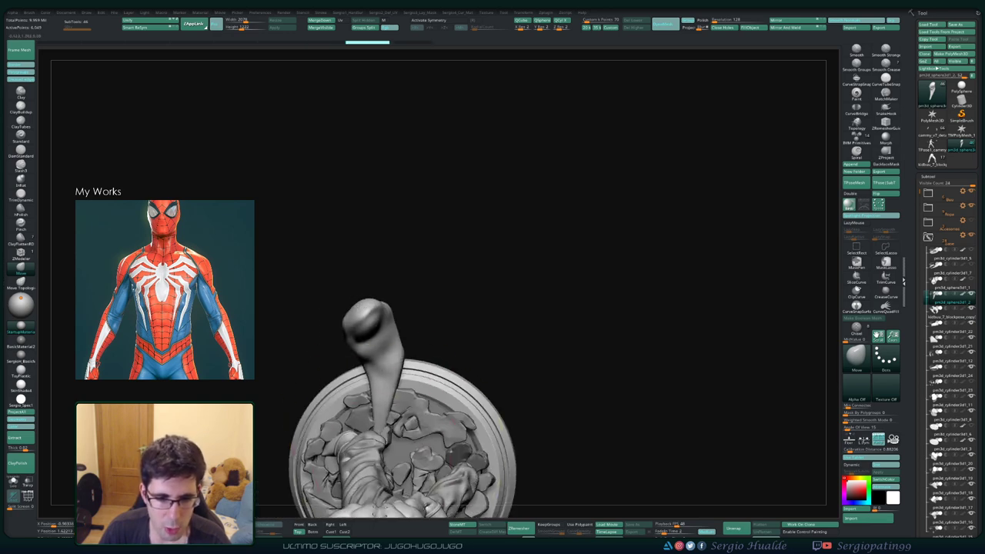
mouse_move(422, 350)
left_mouse_down("ctrl+shift")
mouse_move(384, 454)
mouse_move(369, 462)
left_mouse_up("ctrl+shift")
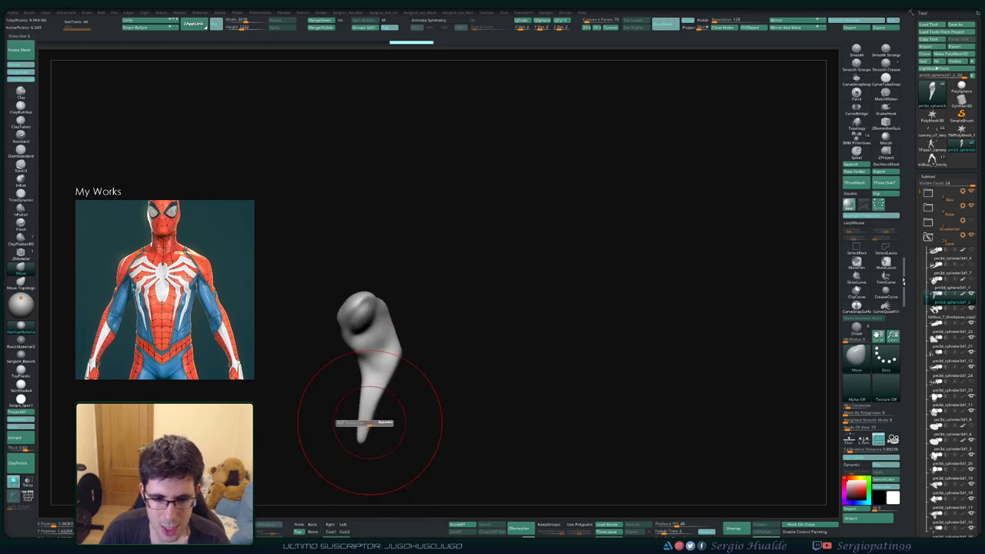
mouse_move(374, 402)
left_mouse_down()
mouse_move(408, 323)
mouse_move(362, 304)
left_mouse_up()
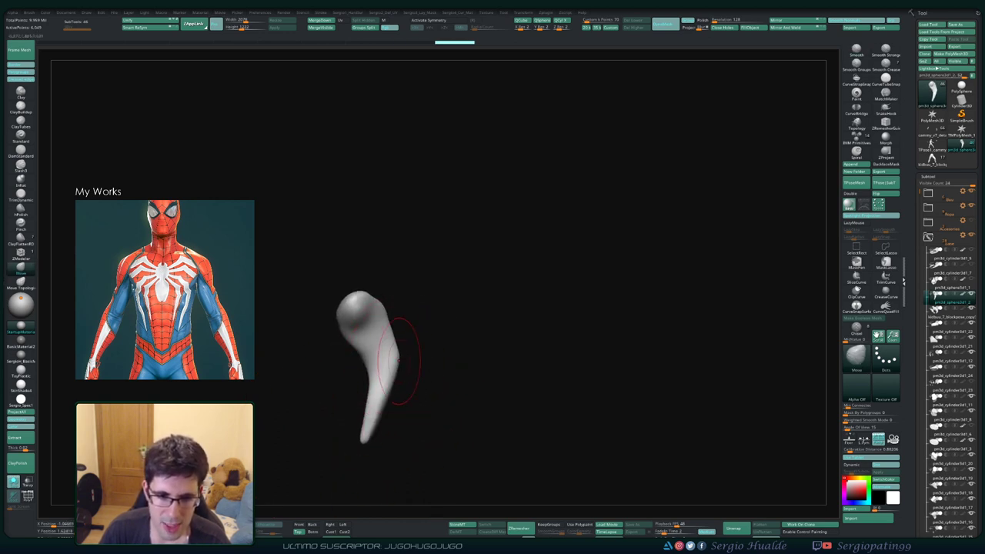
left_click_drag(372, 366, 380, 345)
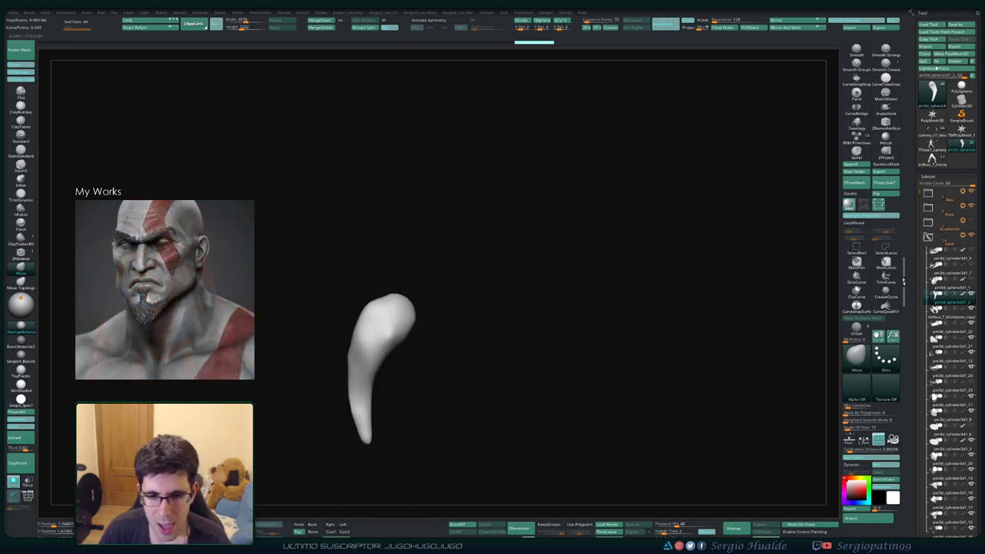
key("b")
key("c")
key("l")
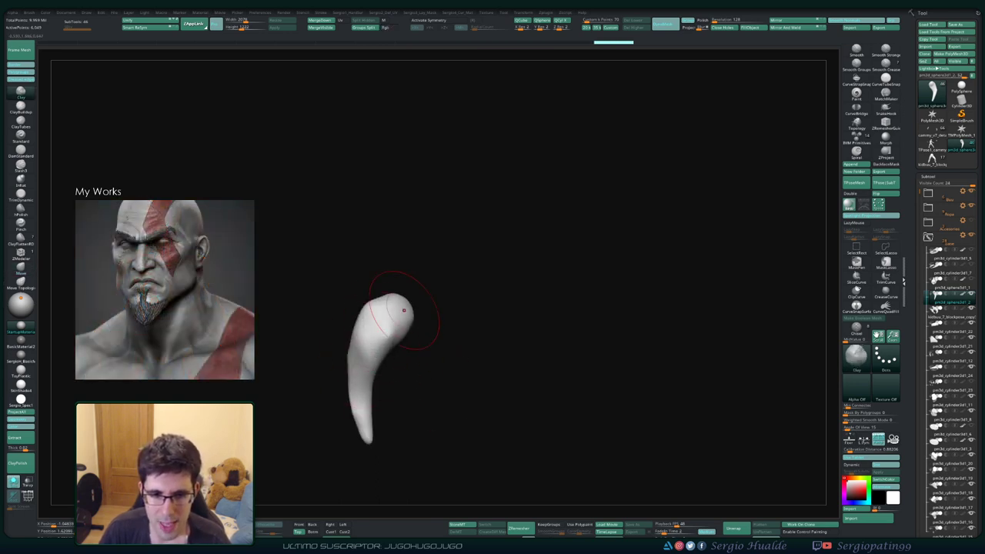
key("ctrl")
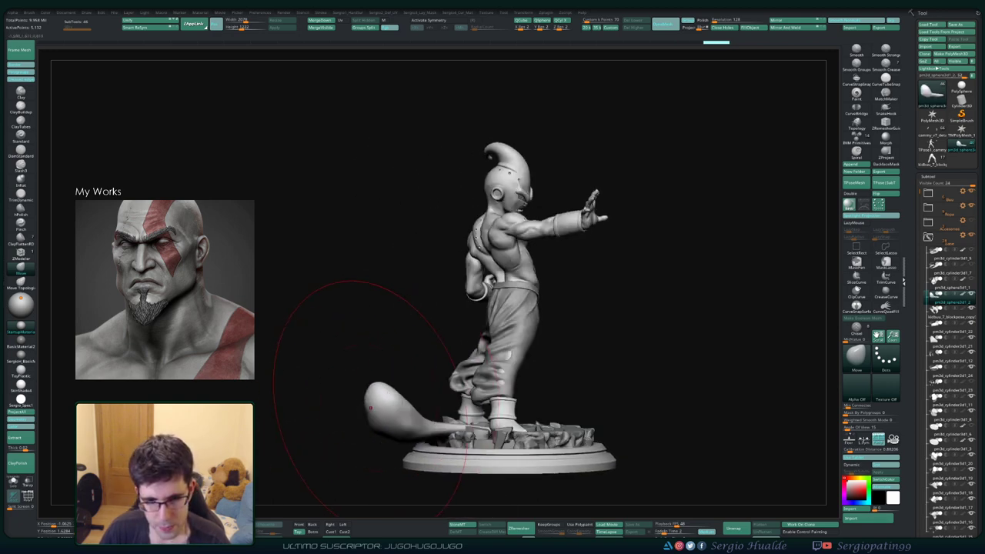
- Thin the right side of the smoke tail piece
mouse_move(400, 391)
left_mouse_down()
mouse_move(362, 418)
mouse_move(391, 356)
left_mouse_up()
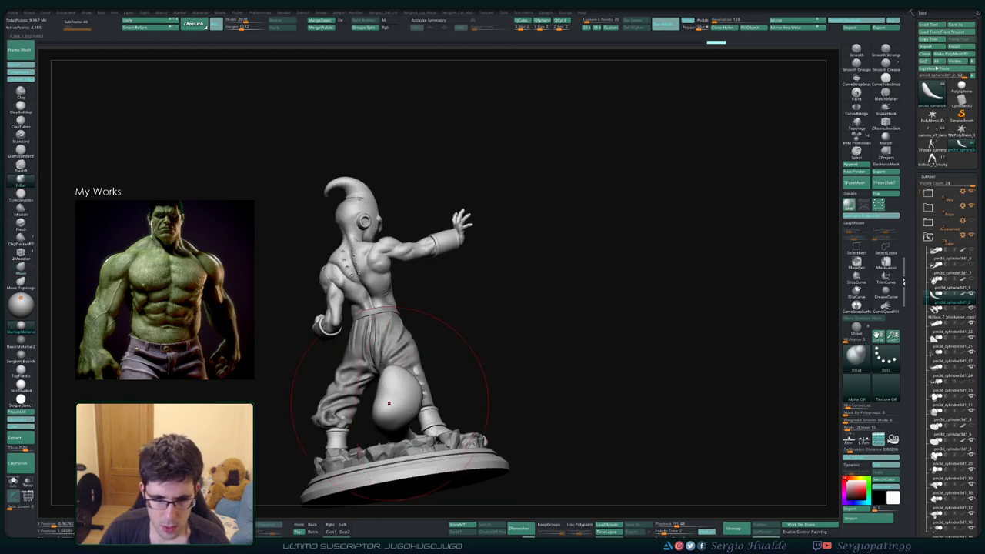
key("b")
key("m")
key("v")
key("bracketleft")
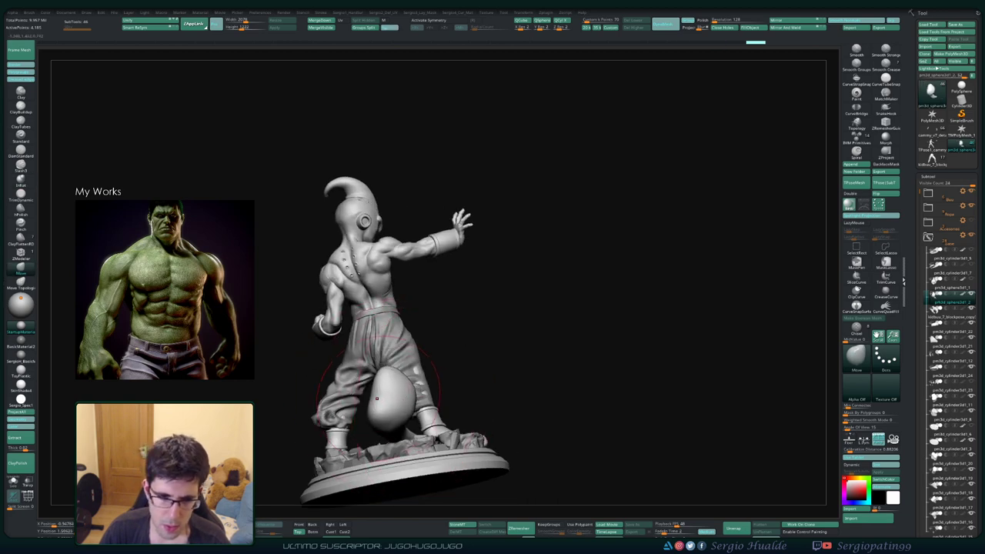
mouse_move(384, 403)
right_mouse_down()
mouse_move(390, 397)
mouse_move(179, 197)
mouse_move(323, 369)
mouse_move(371, 402)
right_mouse_up()
key("shift")
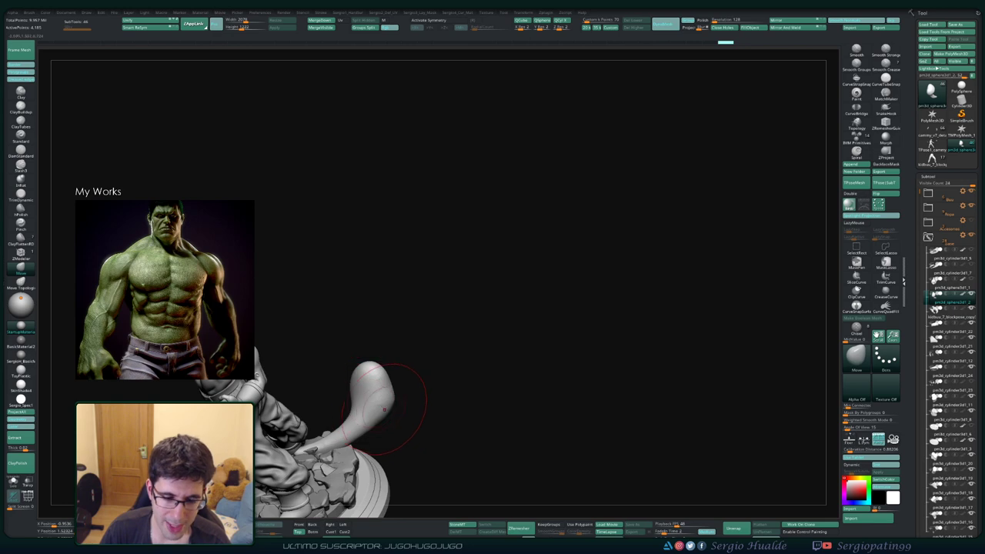
- Solo the tail, widen its top and shift its tip with Move, then show the full statue
left_click(13, 481)
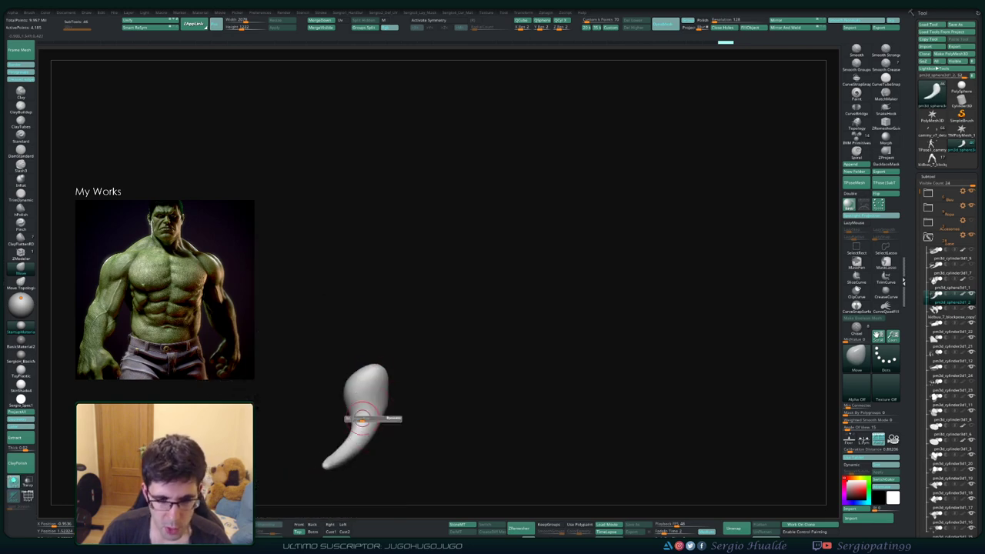
key("ctrl+shift+s")
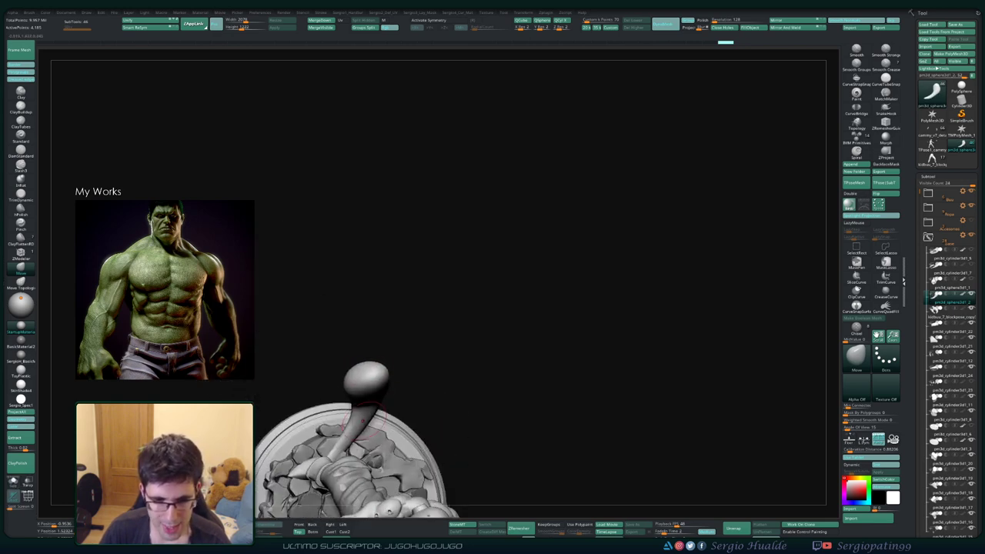
key("ctrl+shift+s")
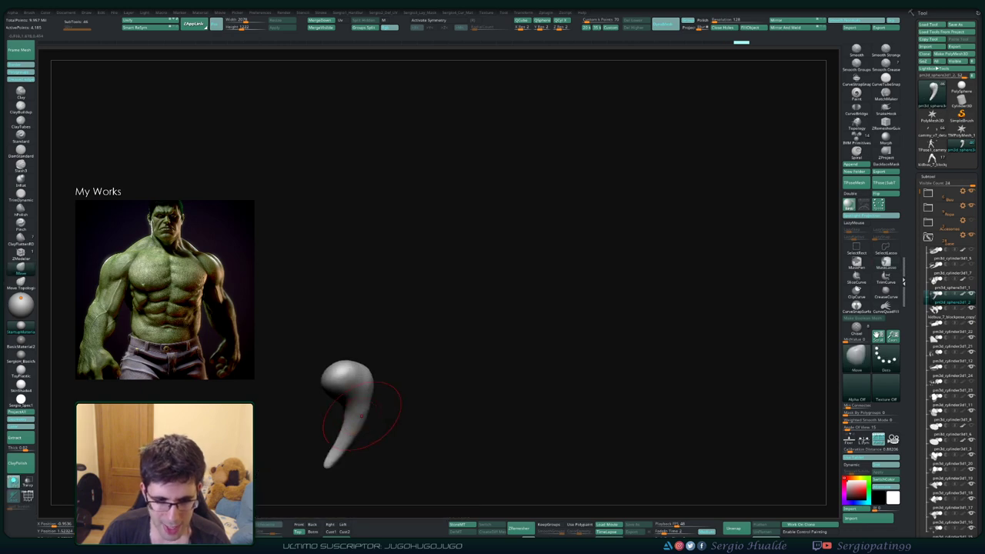
mouse_move(363, 411)
left_mouse_down()
mouse_move(385, 397)
mouse_move(342, 414)
mouse_move(364, 385)
left_mouse_up()
key("shift")
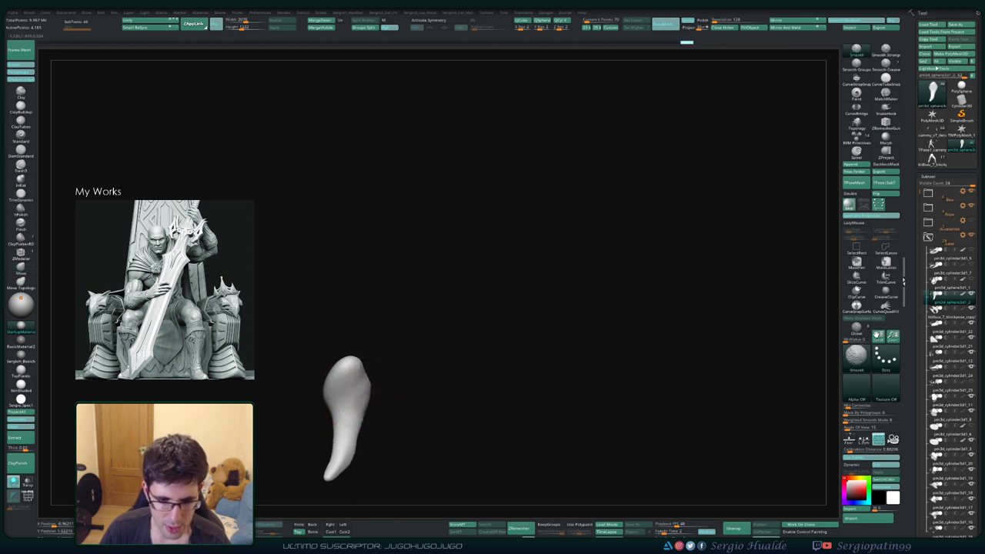
left_click_drag(362, 416, 369, 412)
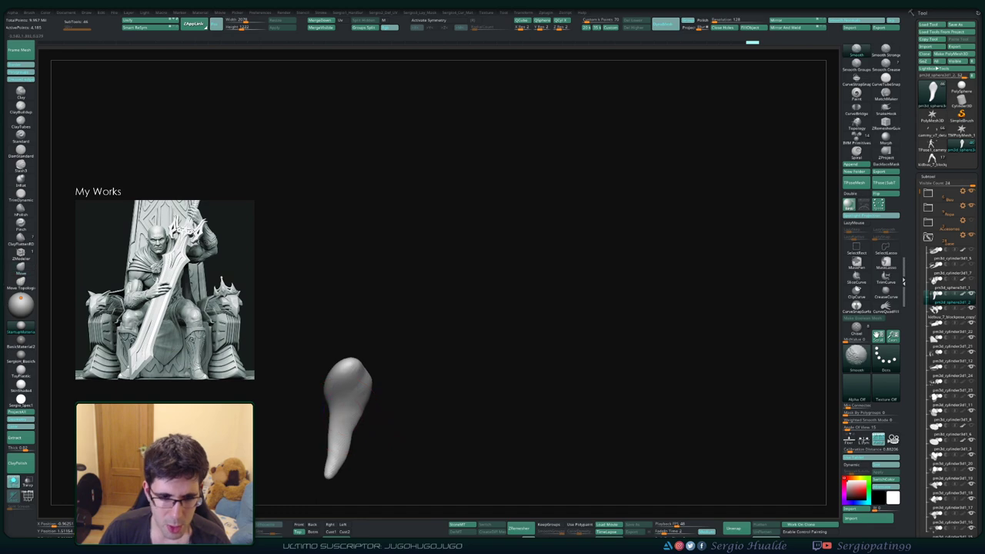
key("ctrl+shift+s")
mouse_move(391, 361)
left_mouse_down()
mouse_move(392, 315)
mouse_move(374, 399)
left_mouse_up()
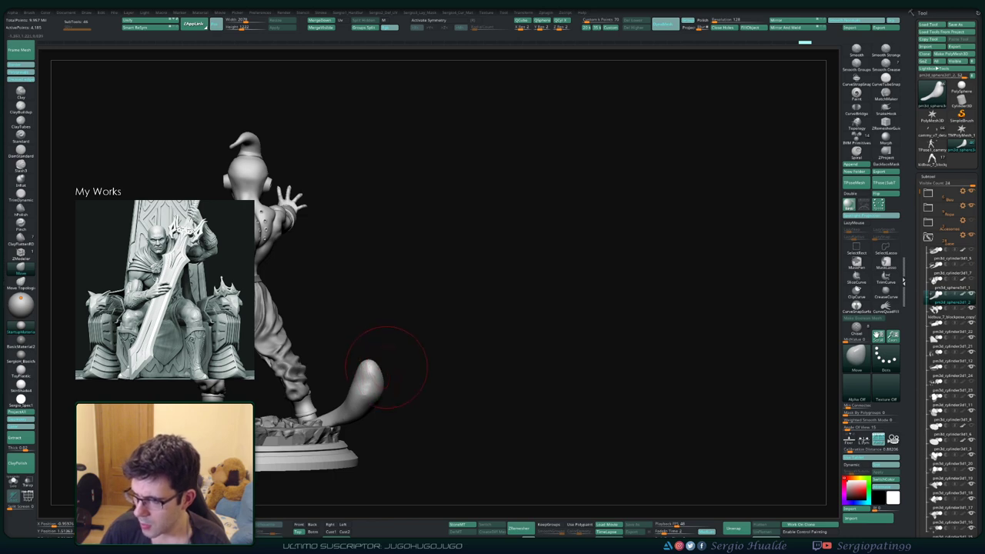
- Isolate the tail and make its tip broader and lumpier using ClayFlatten and Inflate brushes
left_click_drag(452, 338, 451, 341)
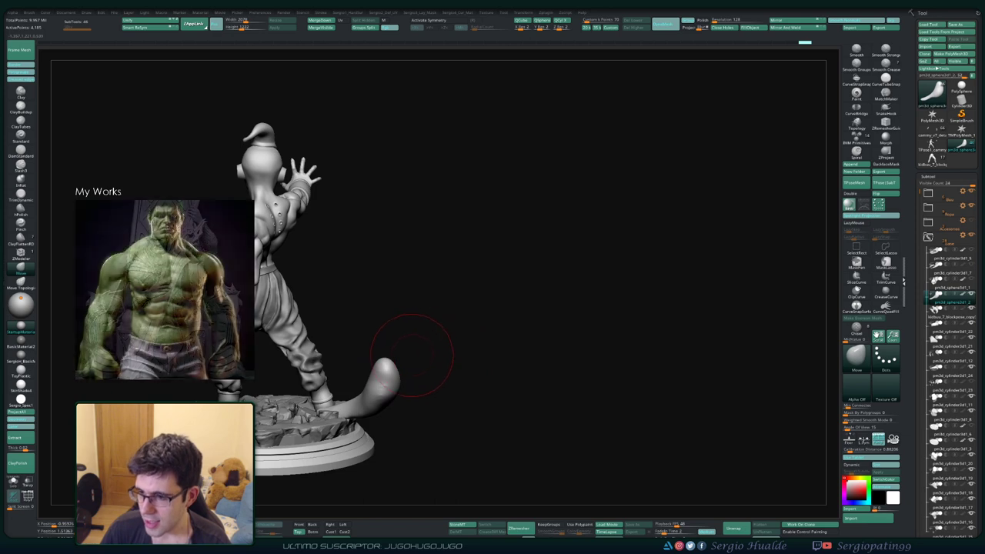
key("shift+alt+s")
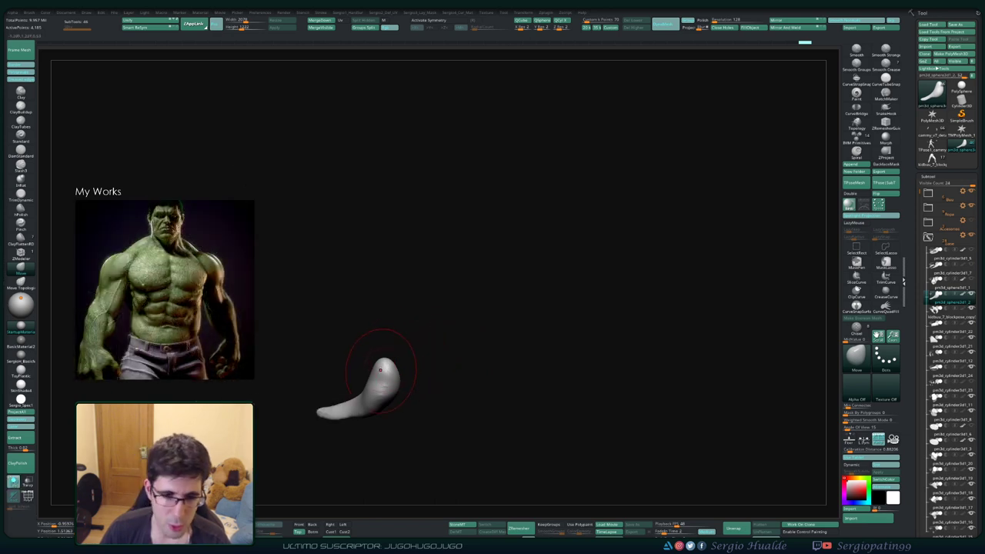
left_click_drag(362, 352, 380, 377)
key("b")
key("c")
key("f")
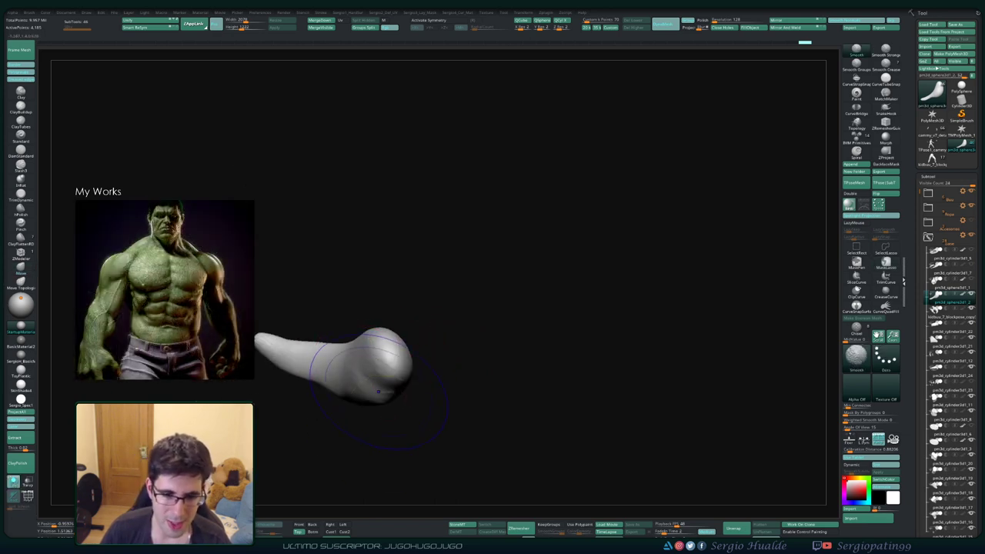
key("b")
key("i")
key("n")
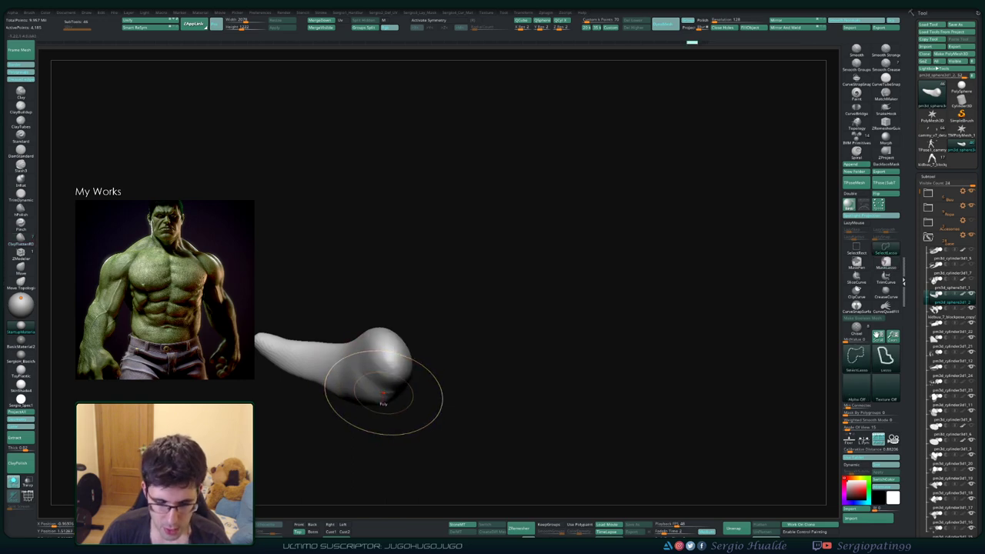
mouse_move(401, 398)
left_mouse_down()
mouse_move(446, 431)
mouse_move(401, 471)
mouse_move(362, 477)
left_mouse_up()
mouse_move(429, 428)
left_mouse_down()
mouse_move(401, 433)
mouse_move(393, 414)
mouse_move(404, 432)
mouse_move(389, 434)
mouse_move(431, 431)
left_mouse_up()
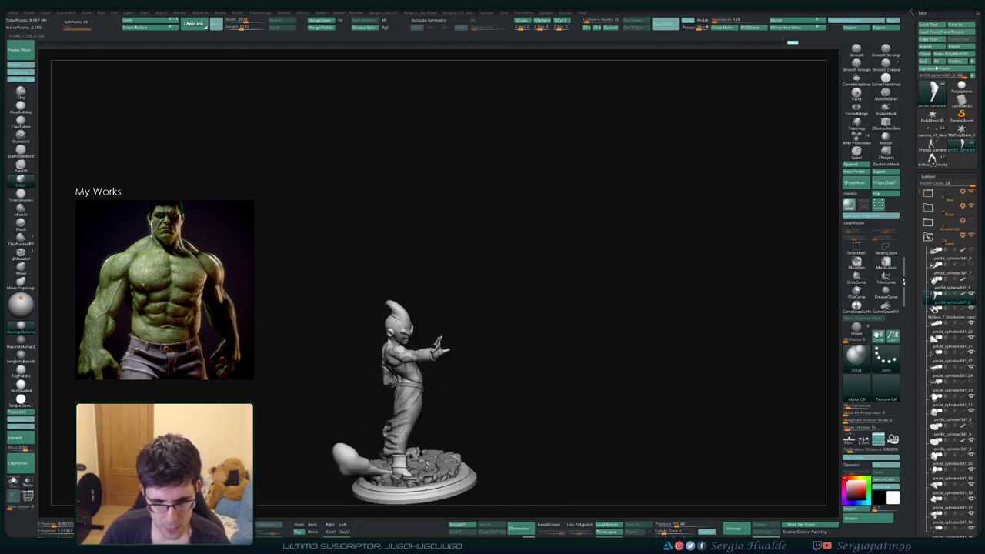
- Rotate the tail piece with Transpose so it rises behind Buu's legs
key("b")
key("m")
key("v")
mouse_move(539, 431)
left_mouse_down()
mouse_move(585, 369)
mouse_move(539, 416)
left_mouse_up()
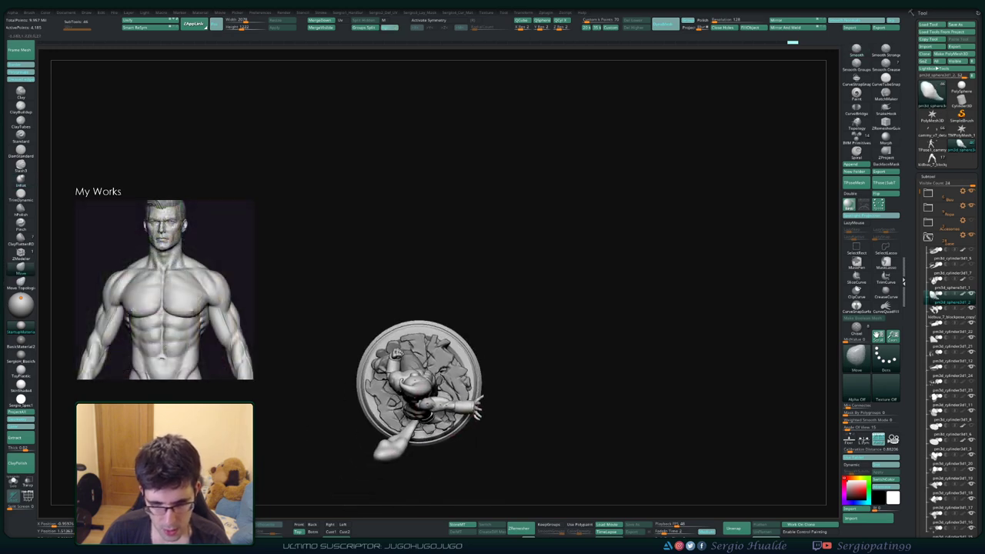
key("w")
left_click_drag(400, 319, 453, 431)
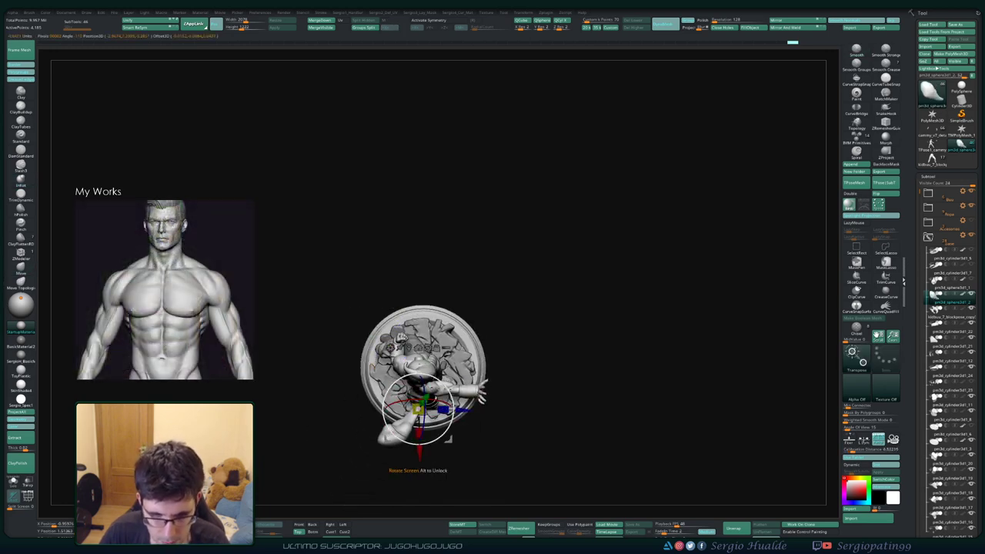
left_click_drag(385, 431, 376, 416)
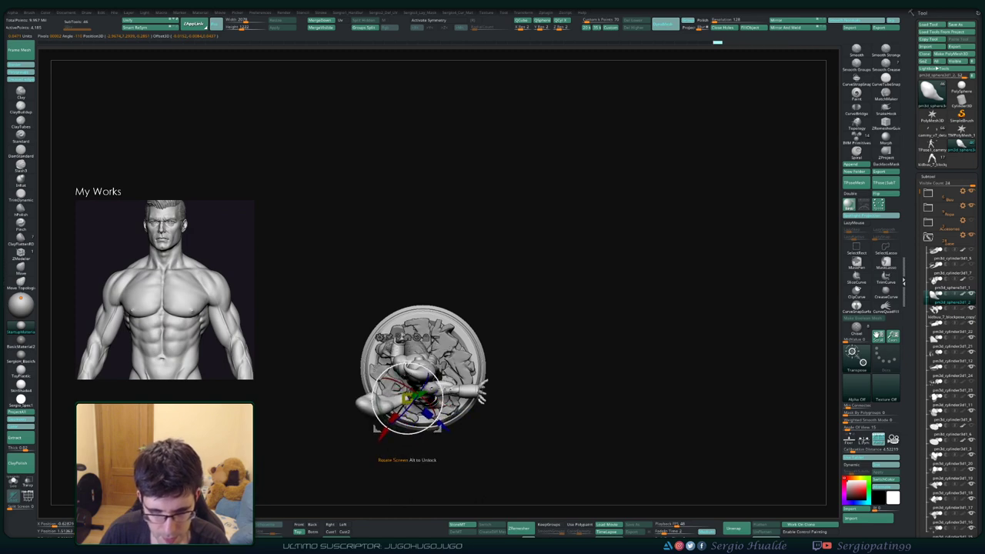
key("q")
- Orbit around the statue and rocky base, then solo the tail piece
mouse_move(539, 307)
left_mouse_down()
mouse_move(554, 385)
mouse_move(453, 376)
mouse_move(492, 361)
mouse_move(473, 344)
mouse_move(518, 465)
mouse_move(508, 431)
mouse_move(539, 284)
left_mouse_up()
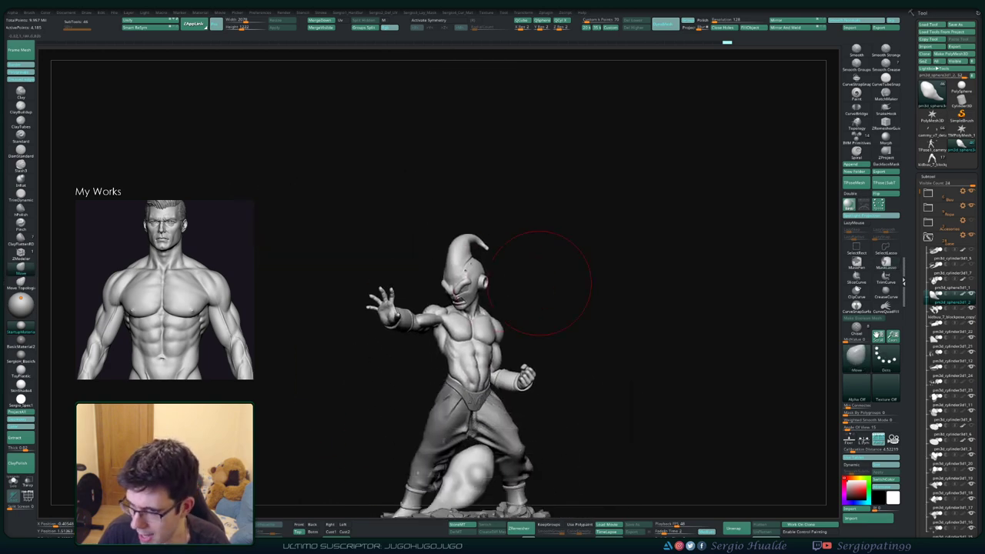
mouse_move(598, 305)
left_mouse_down()
mouse_move(506, 351)
mouse_move(478, 304)
left_mouse_up()
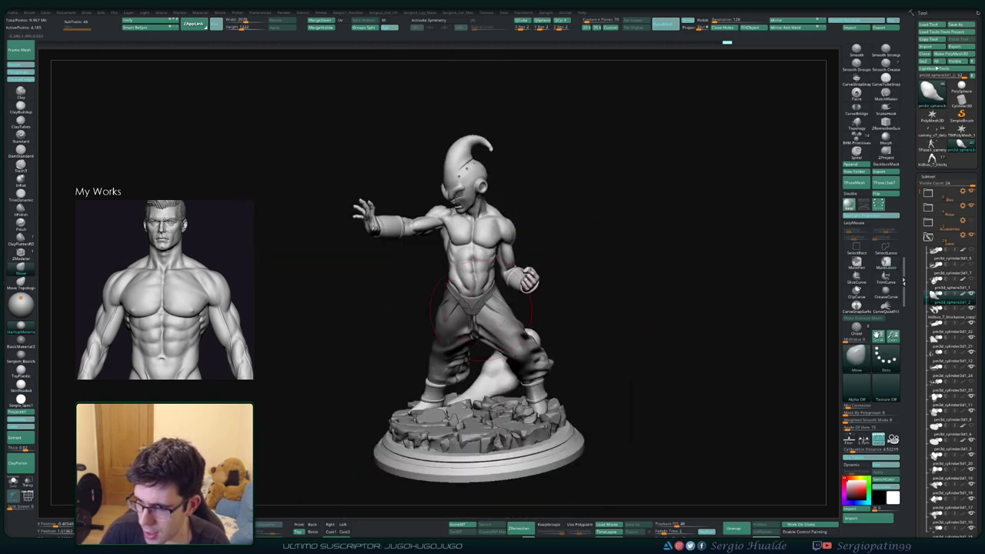
left_click_drag(457, 400, 493, 377)
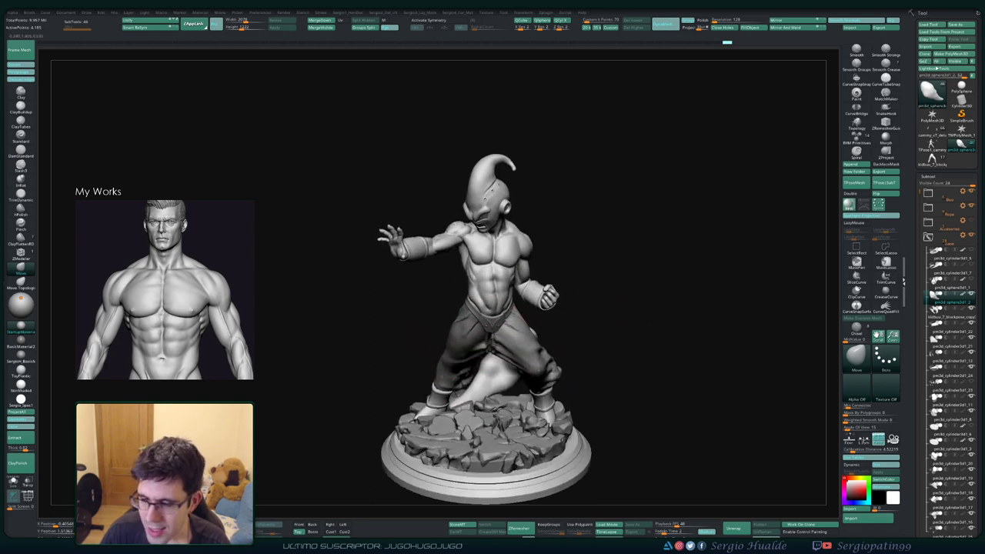
key("shift+alt+s")
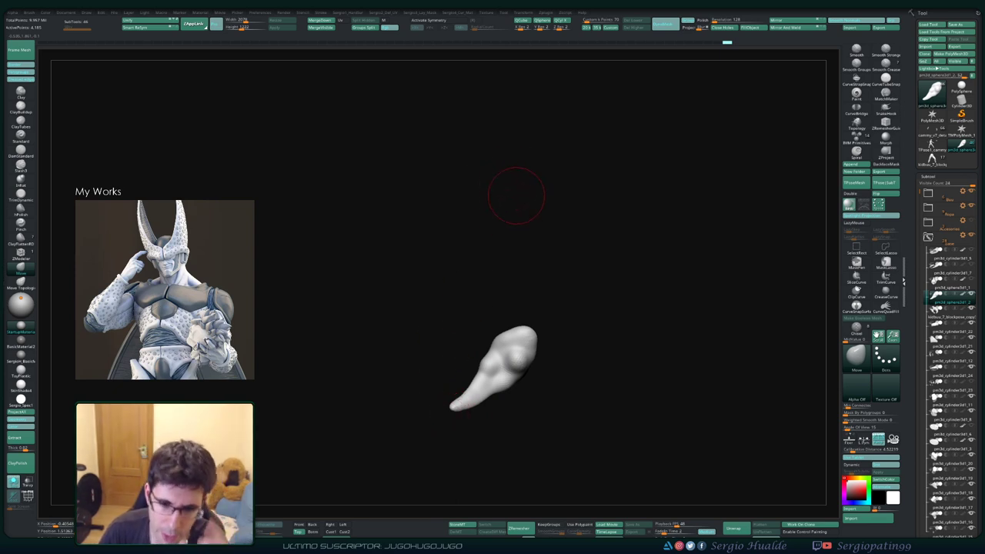
- Carve a spiral curl into the tail's bulb with DamStandard, check it, then unsolo
mouse_move(525, 289)
left_mouse_down()
mouse_move(492, 362)
mouse_move(500, 385)
left_mouse_up()
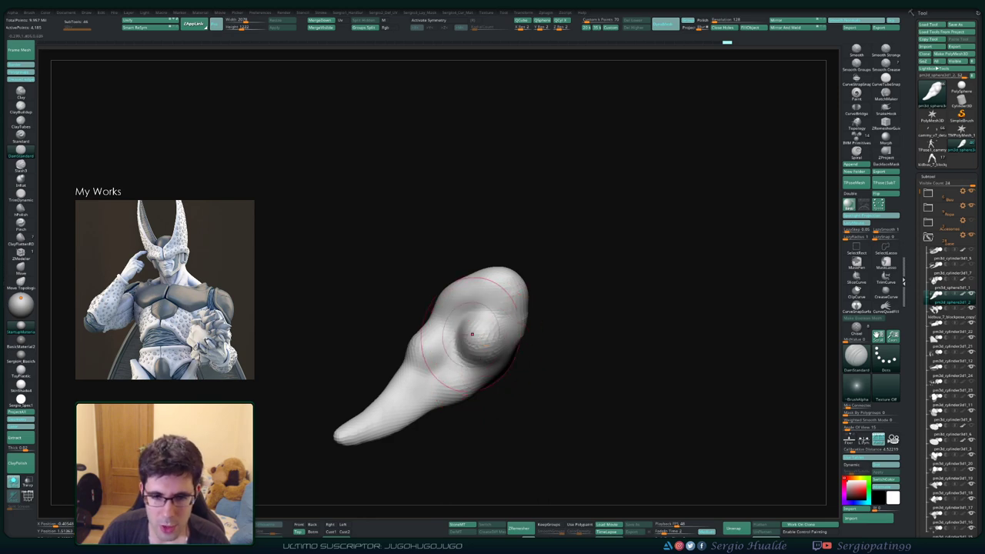
mouse_move(406, 391)
left_mouse_down()
mouse_move(416, 369)
mouse_move(423, 387)
mouse_move(465, 336)
mouse_move(488, 359)
left_mouse_up()
left_click_drag(490, 411, 477, 403)
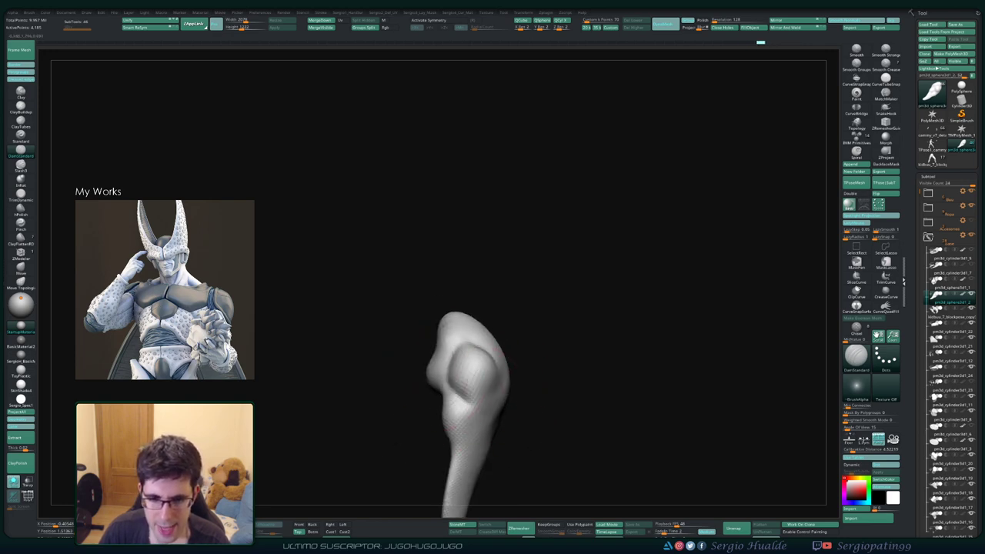
left_click_drag(496, 362, 449, 383)
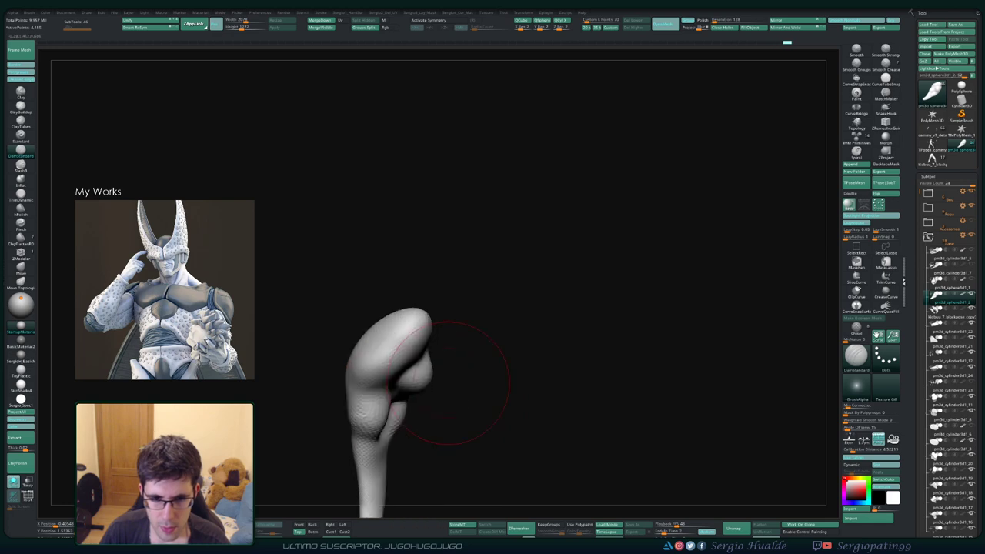
left_click_drag(396, 286, 436, 420)
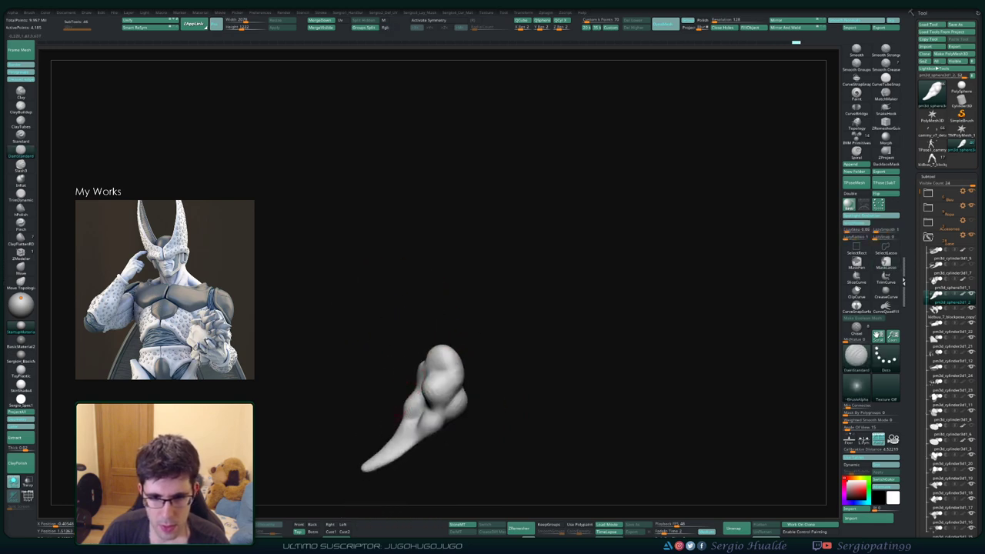
key("alt+s")
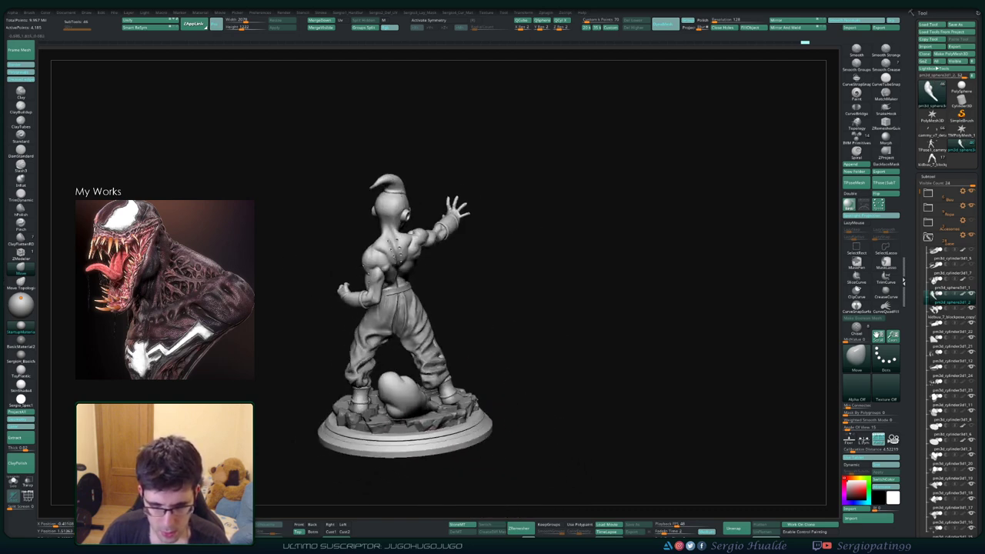
- Adjust the tail piece's placement with Transpose
key("w")
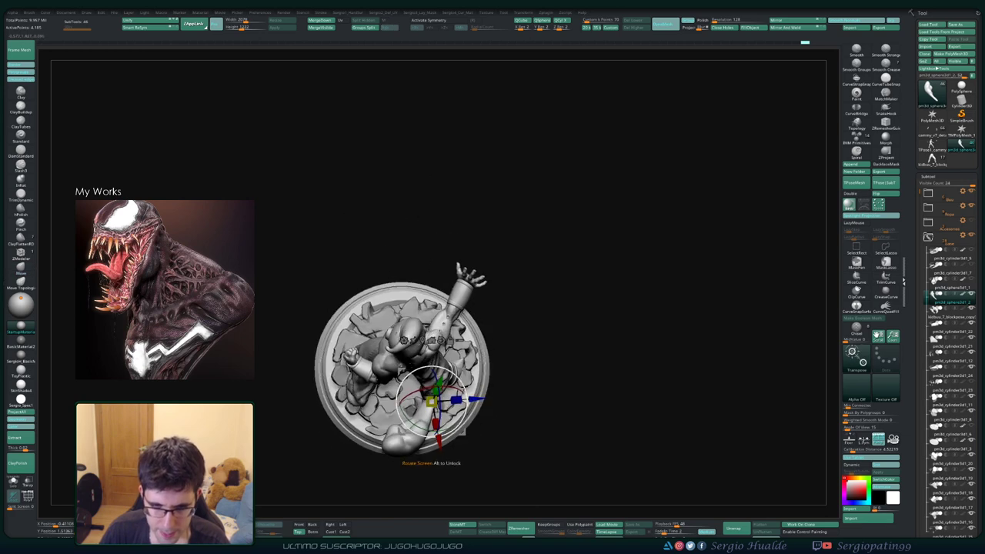
left_click_drag(450, 394, 462, 389)
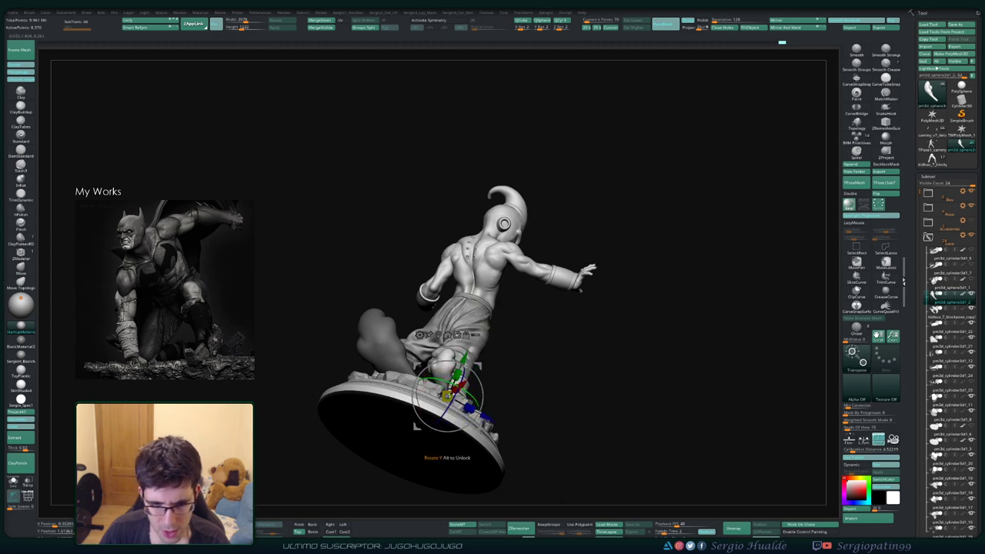
key("q")
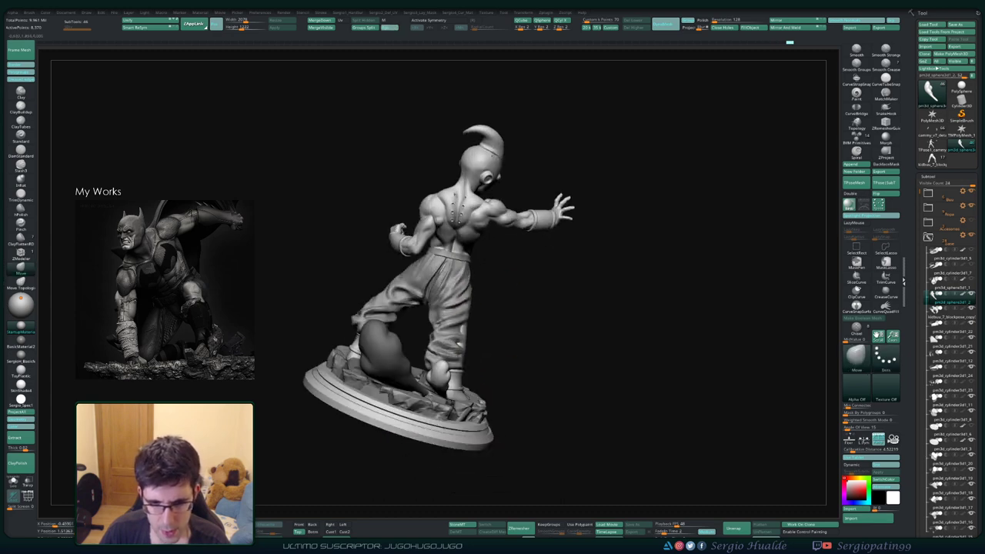
- Frame the statue, lasso-hide the base and lower legs, then unhide all parts
left_click_drag(493, 347, 434, 351)
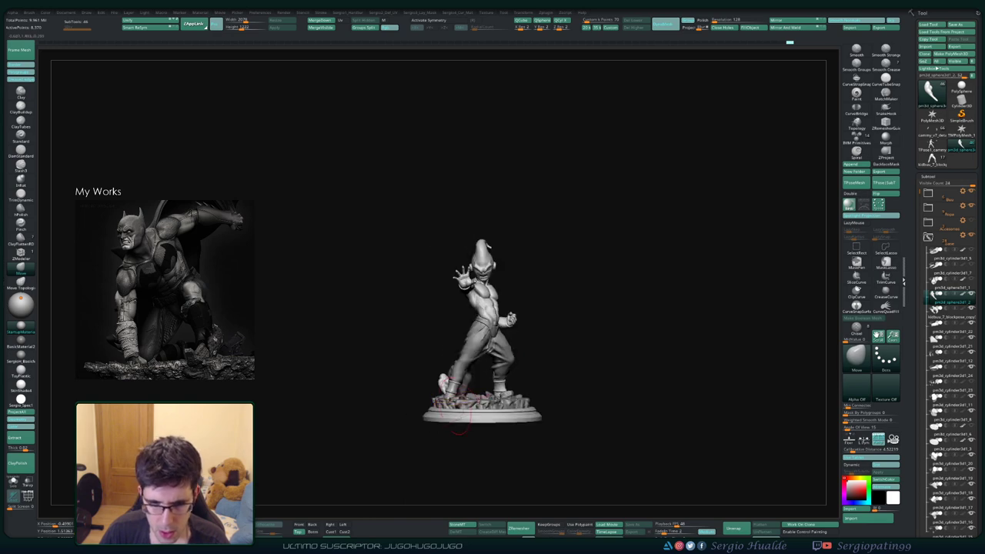
key("f")
left_click_drag(452, 425, 438, 401)
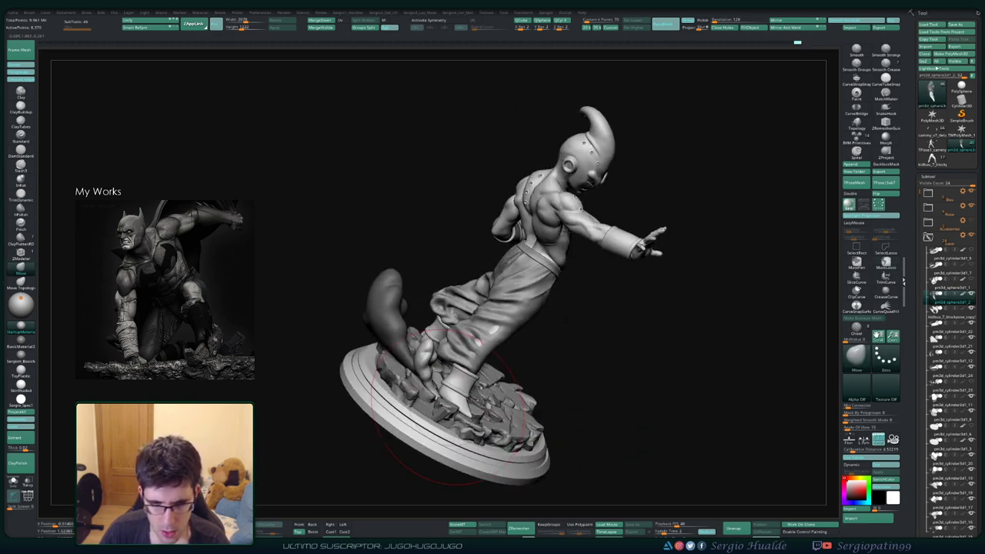
mouse_move(420, 343)
left_mouse_down("ctrl+shift")
mouse_move(500, 416)
mouse_move(451, 407)
left_mouse_up("ctrl+shift")
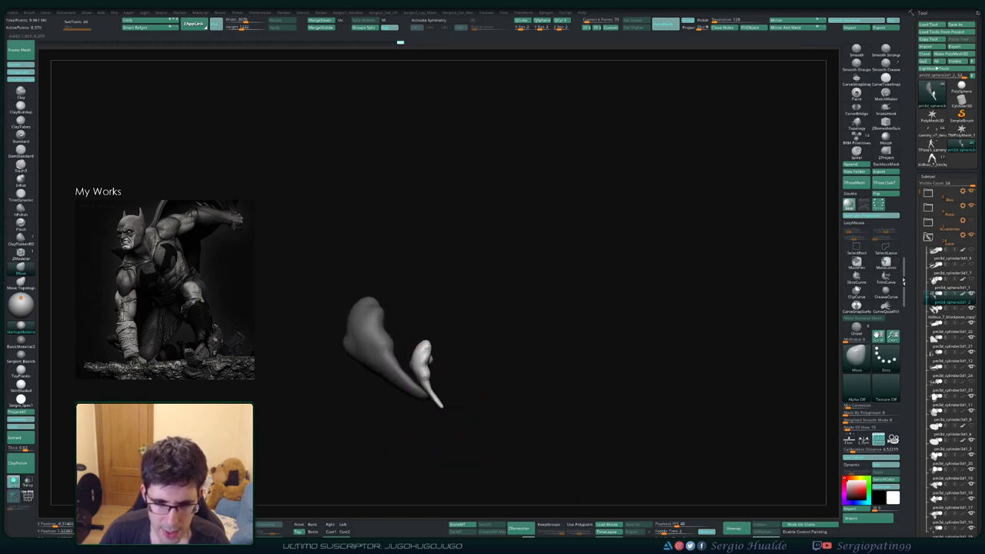
left_click(445, 400, "ctrl+shift")
mouse_move(445, 400)
left_mouse_down()
mouse_move(440, 377)
mouse_move(450, 379)
left_mouse_up()
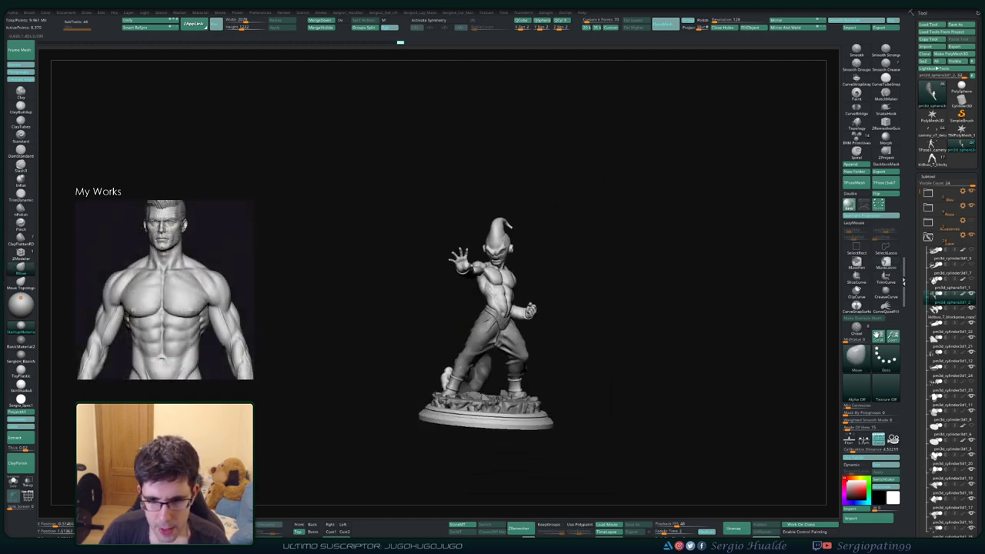
mouse_move(472, 345)
left_mouse_down("alt")
mouse_move(452, 360)
mouse_move(522, 371)
left_mouse_up("alt")
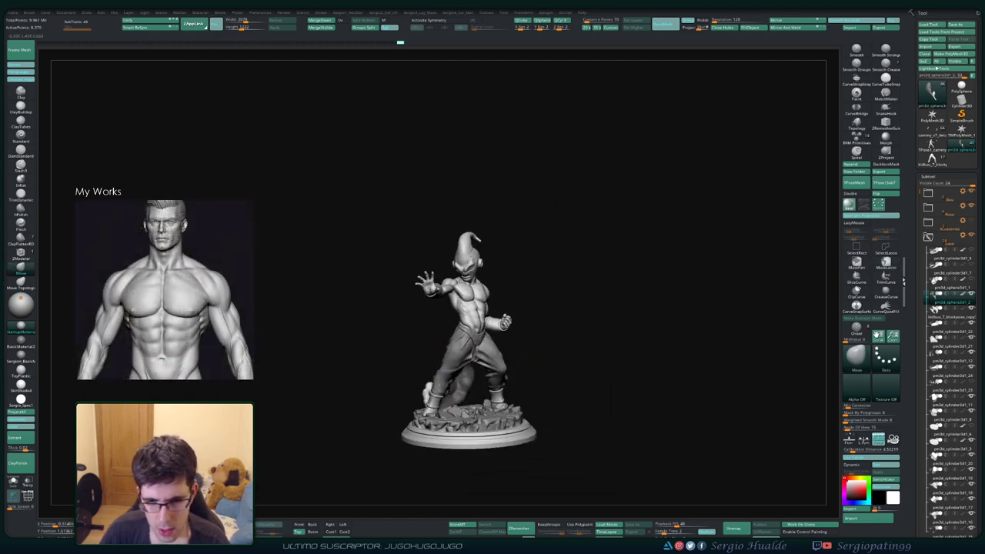
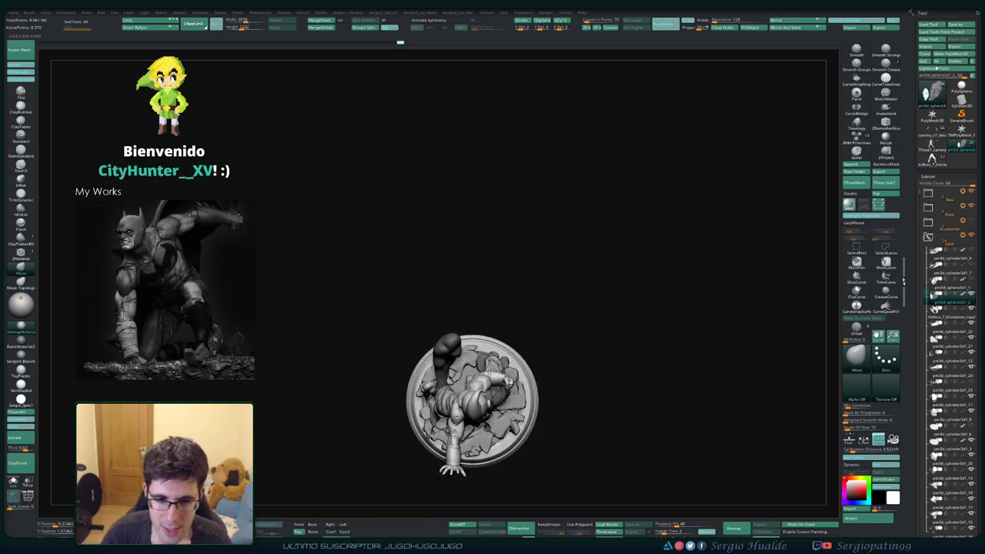
- Briefly isolate the finger-like part, then undo to restore the full statue and orbit it
key("w")
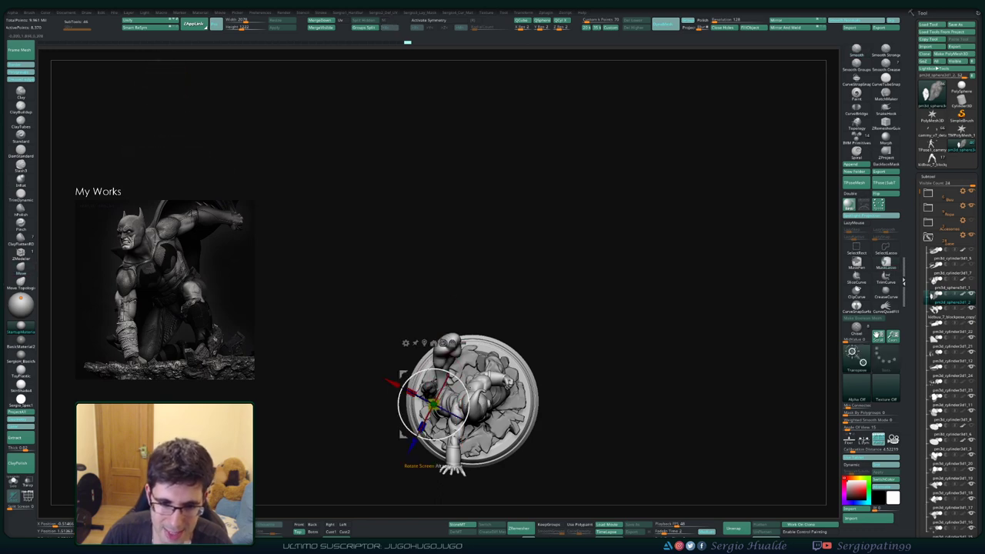
left_click(447, 362, "alt")
left_click_drag(585, 323, 585, 231)
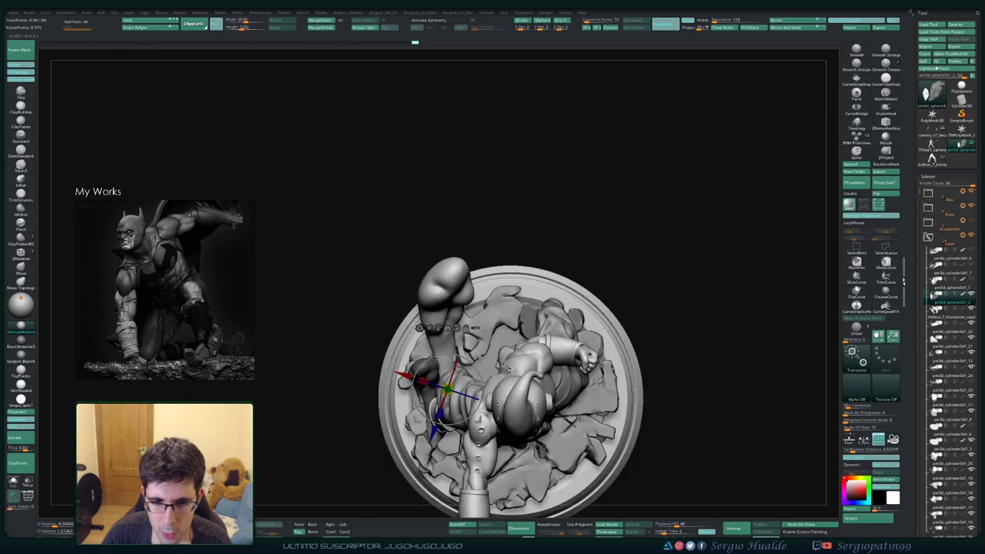
key("ctrl+z")
key("q")
mouse_move(616, 369)
left_mouse_down()
mouse_move(616, 231)
mouse_move(600, 308)
left_mouse_up()
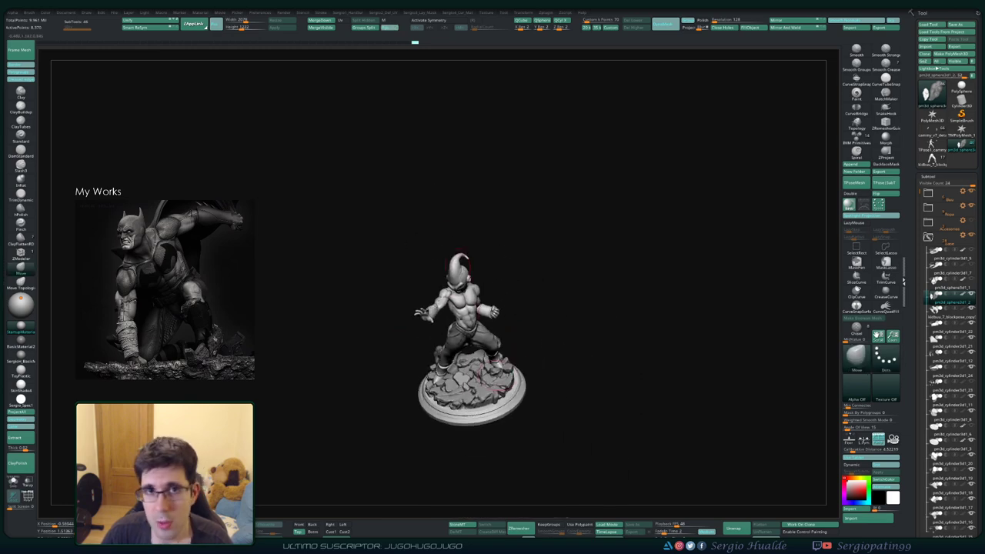
left_click_drag(460, 271, 460, 234)
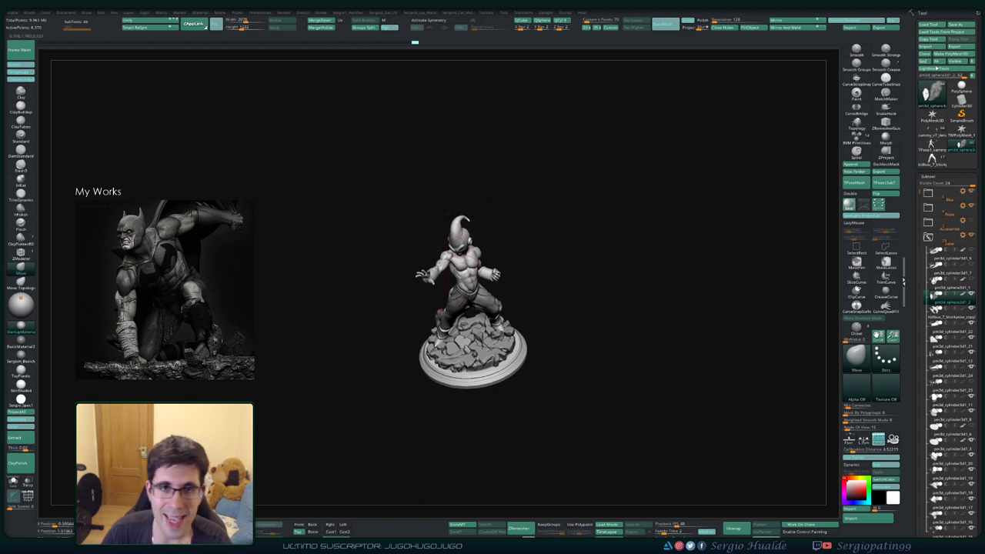
left_click_drag(616, 307, 616, 370)
- Move and turn the figure into place over the base, then solo the arm piece
key("w")
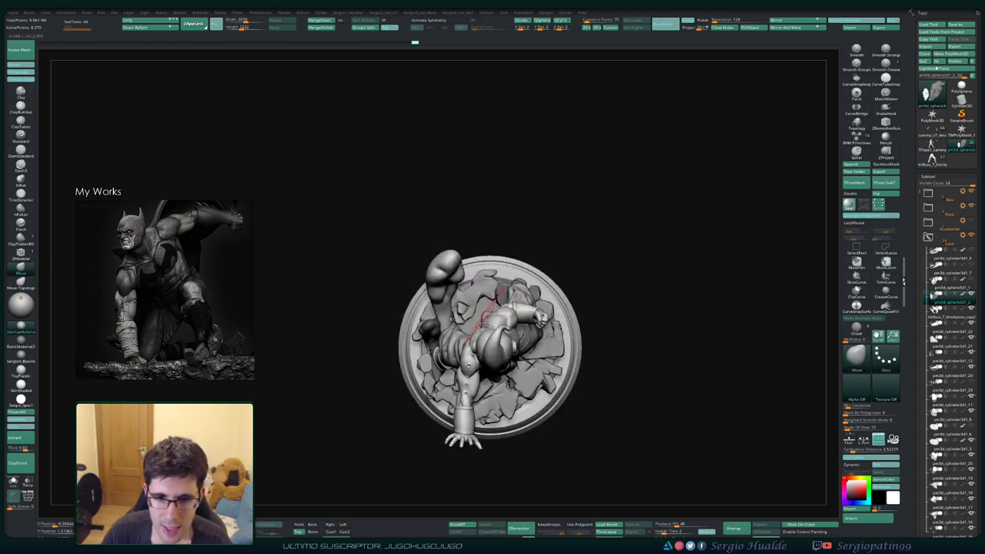
mouse_move(445, 338)
left_mouse_down()
mouse_move(520, 312)
mouse_move(550, 345)
left_mouse_up()
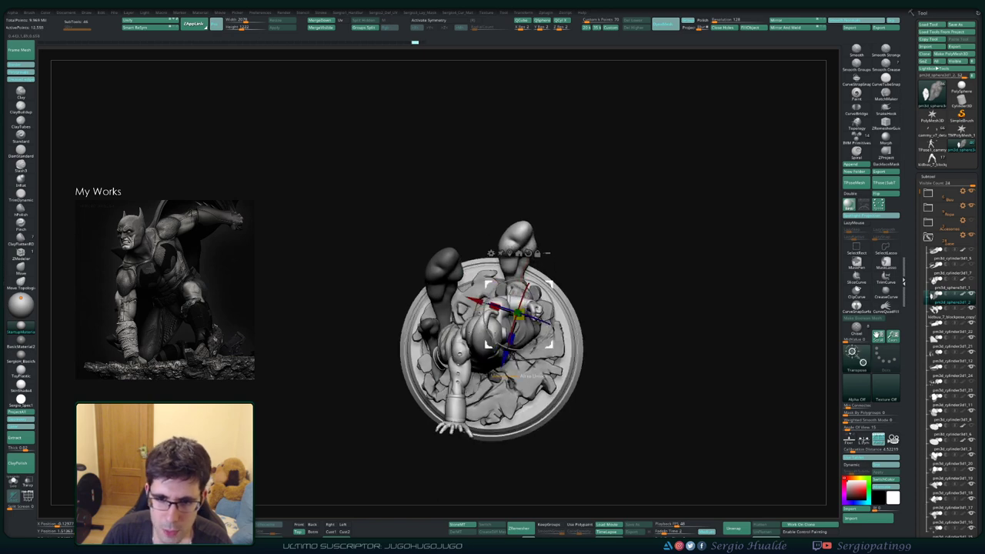
left_click_drag(492, 372, 512, 356)
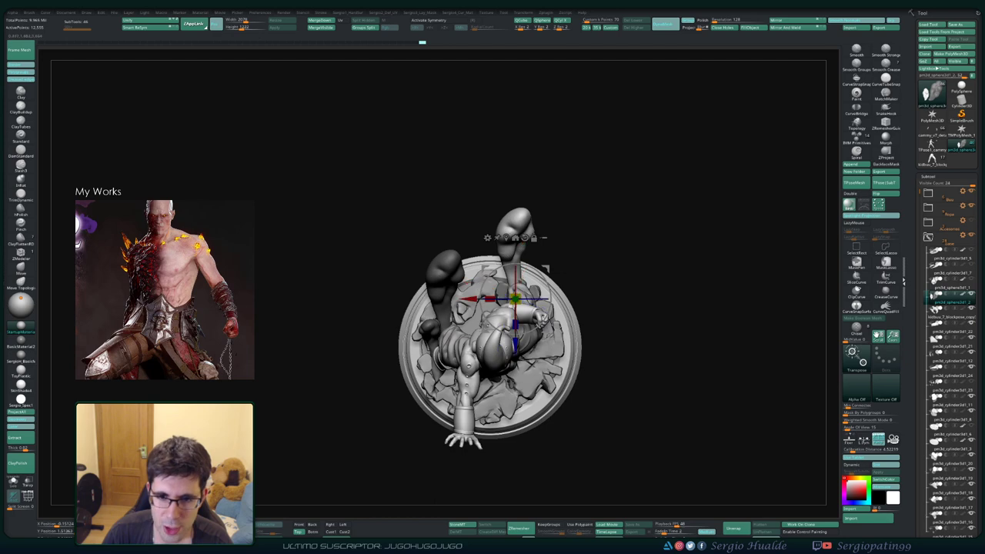
left_click_drag(512, 355, 531, 308)
mouse_move(655, 269)
left_mouse_down()
mouse_move(654, 193)
mouse_move(612, 204)
mouse_move(612, 323)
left_mouse_up()
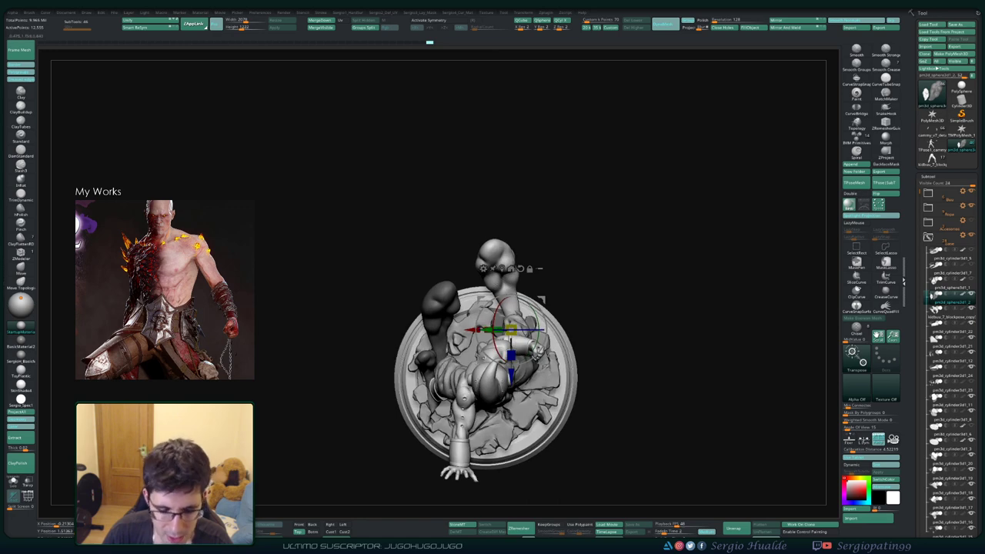
key("alt+s")
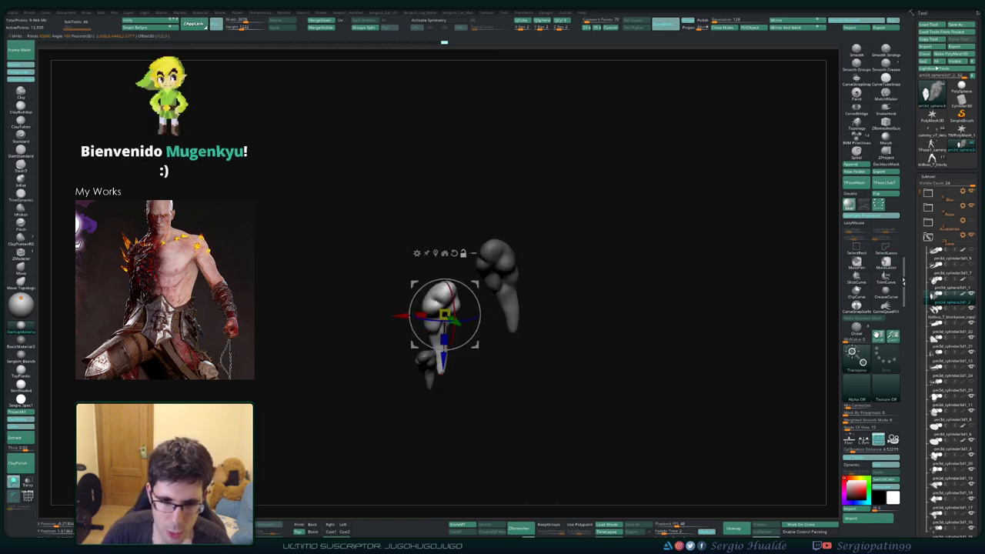
- Shift the isolated arm piece lower with the gizmo, then return to the Move brush
mouse_move(445, 314)
left_mouse_down()
mouse_move(460, 293)
mouse_move(441, 371)
mouse_move(442, 354)
left_mouse_up()
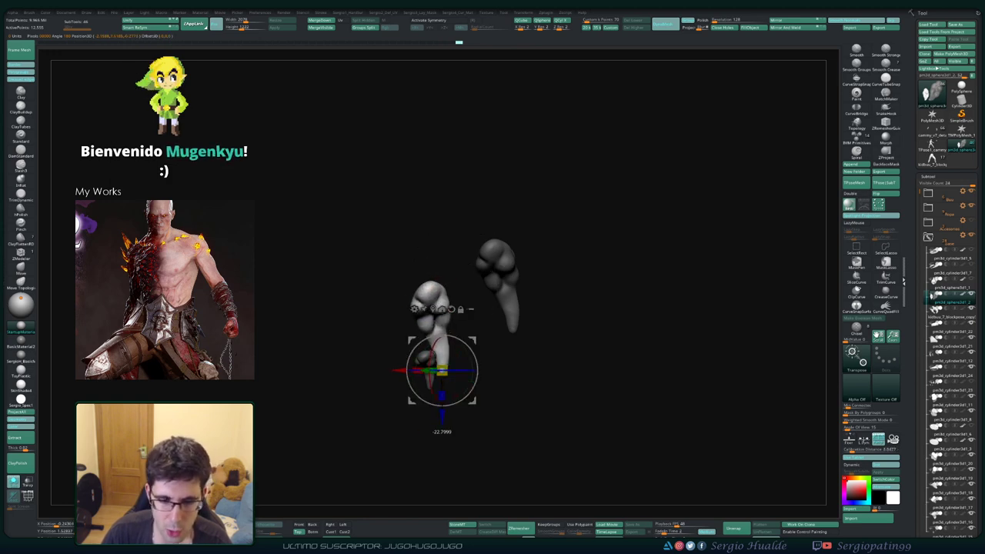
key("q")
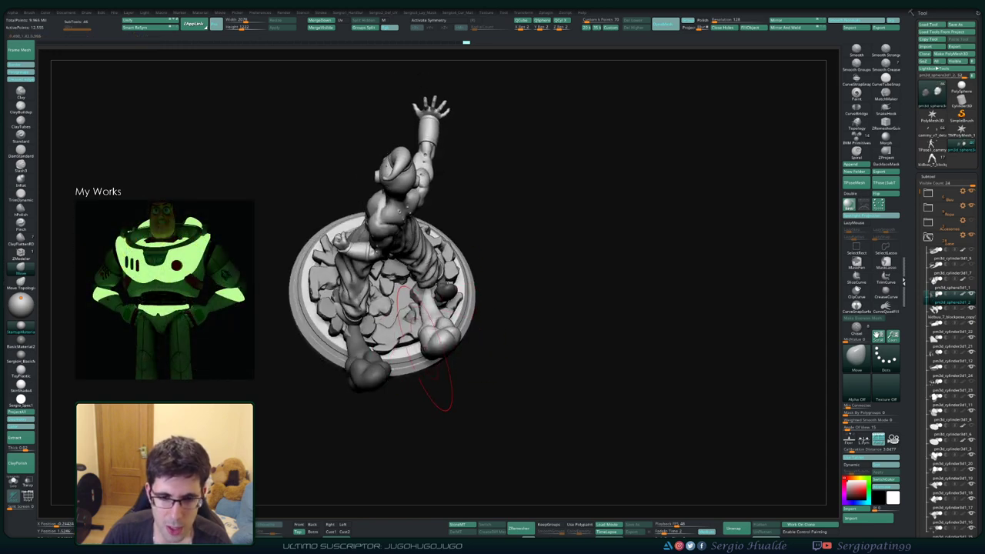
- Orbit around the statue, fit it in view and frame it from the front
mouse_move(472, 292)
left_mouse_down()
mouse_move(406, 378)
mouse_move(462, 361)
mouse_move(461, 400)
mouse_move(477, 355)
left_mouse_up()
mouse_move(439, 405)
left_mouse_down("alt")
mouse_move(359, 346)
mouse_move(407, 385)
mouse_move(385, 394)
left_mouse_up("alt")
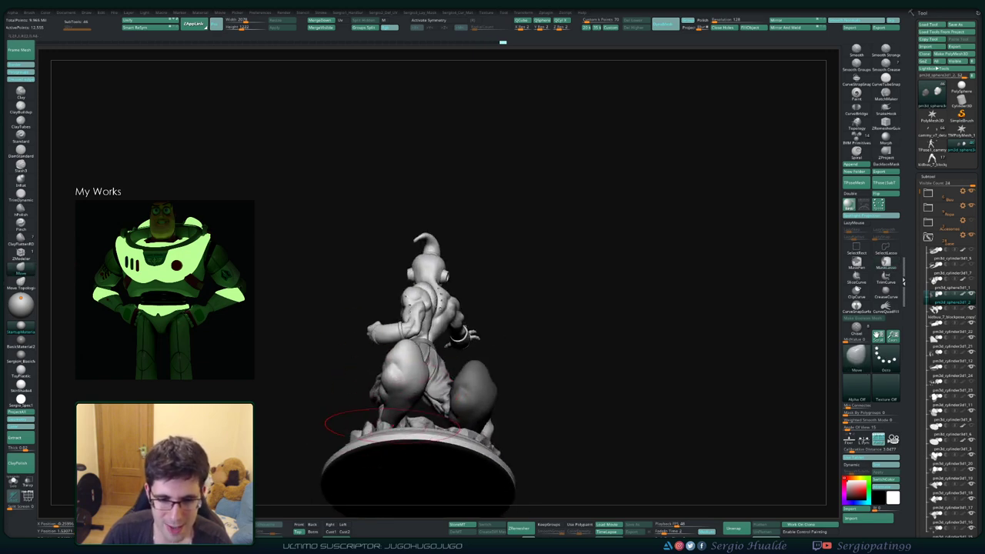
left_click_drag(396, 427, 431, 405)
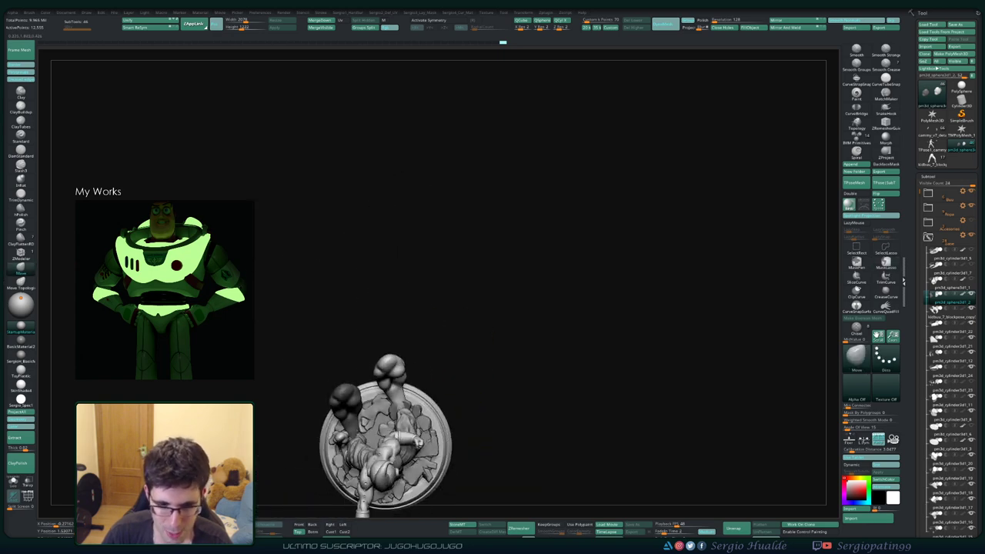
key("w")
left_click(398, 410, "alt")
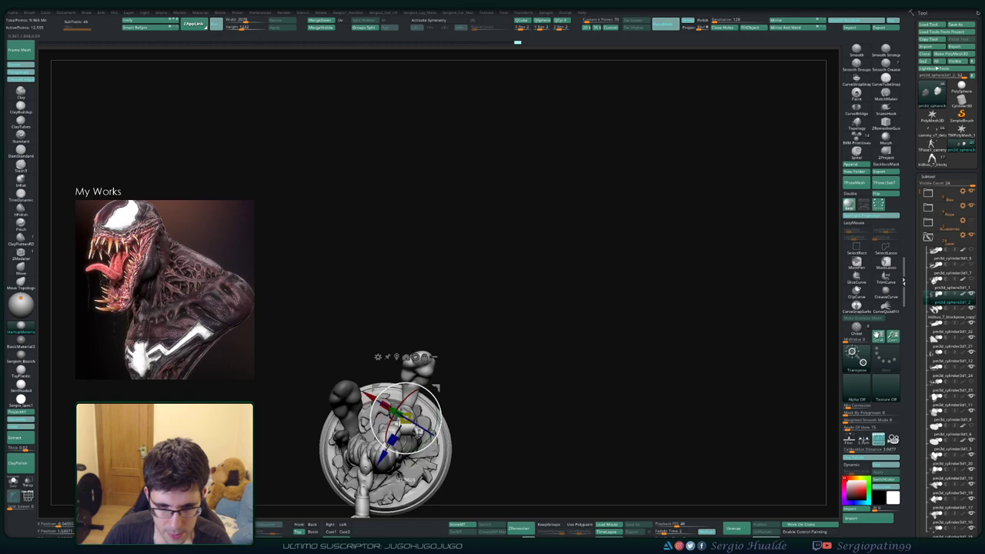
key("q")
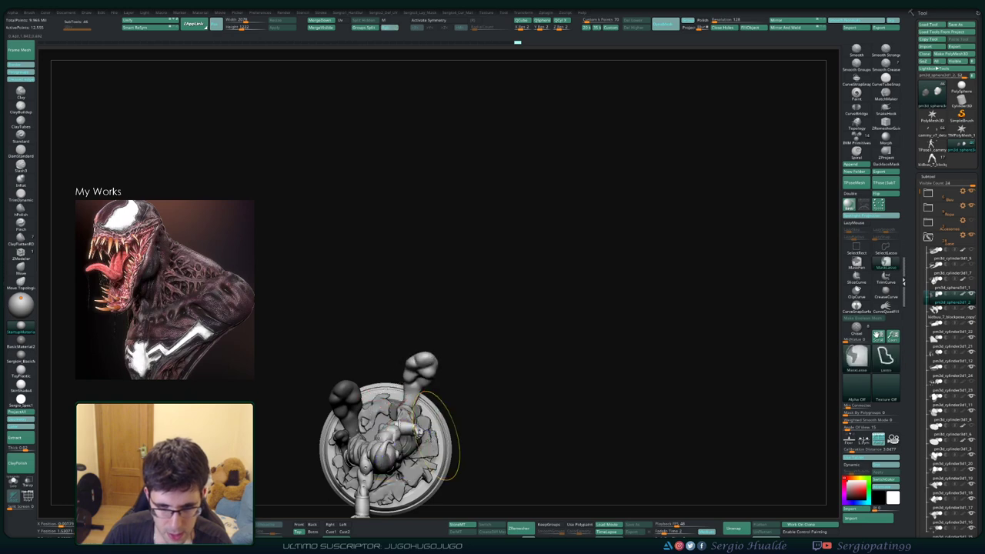
key("f")
mouse_move(431, 432)
left_mouse_down()
mouse_move(429, 332)
mouse_move(451, 357)
mouse_move(437, 337)
mouse_move(498, 362)
left_mouse_up()
scroll(426, 334, "up", 6)
- Pull the smoke puff behind the legs up and left into a curl
key("w")
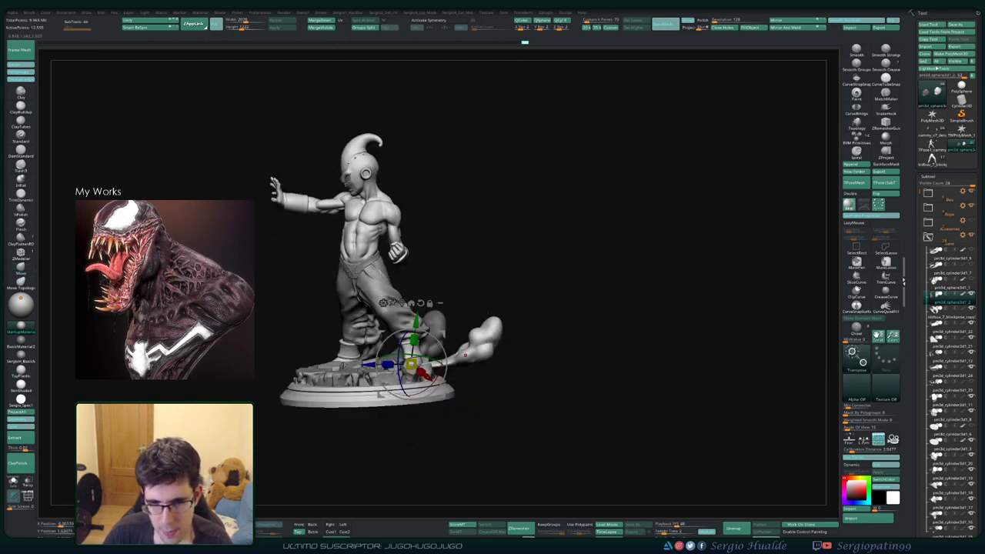
key("q")
left_click_drag(497, 322, 485, 316)
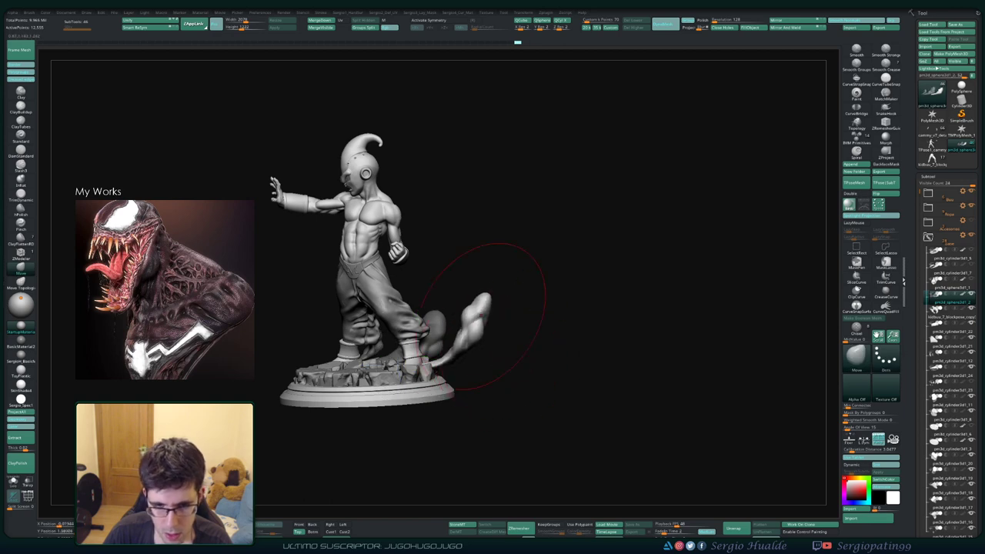
mouse_move(493, 350)
left_mouse_down()
mouse_move(468, 363)
mouse_move(485, 339)
mouse_move(468, 337)
mouse_move(486, 311)
left_mouse_up()
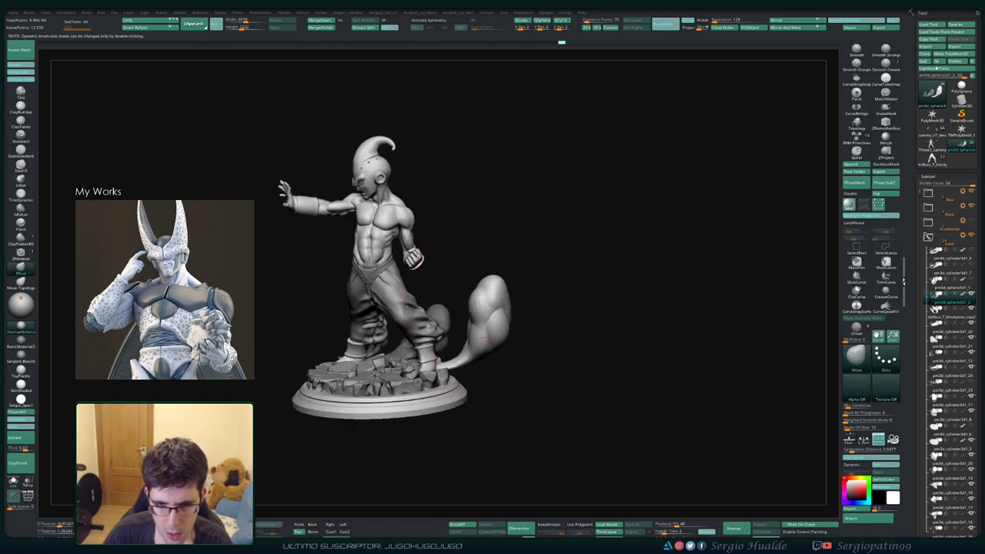
mouse_move(485, 336)
left_mouse_down()
mouse_move(478, 352)
mouse_move(362, 346)
mouse_move(393, 348)
mouse_move(431, 384)
mouse_move(461, 336)
mouse_move(470, 192)
mouse_move(462, 380)
left_mouse_up()
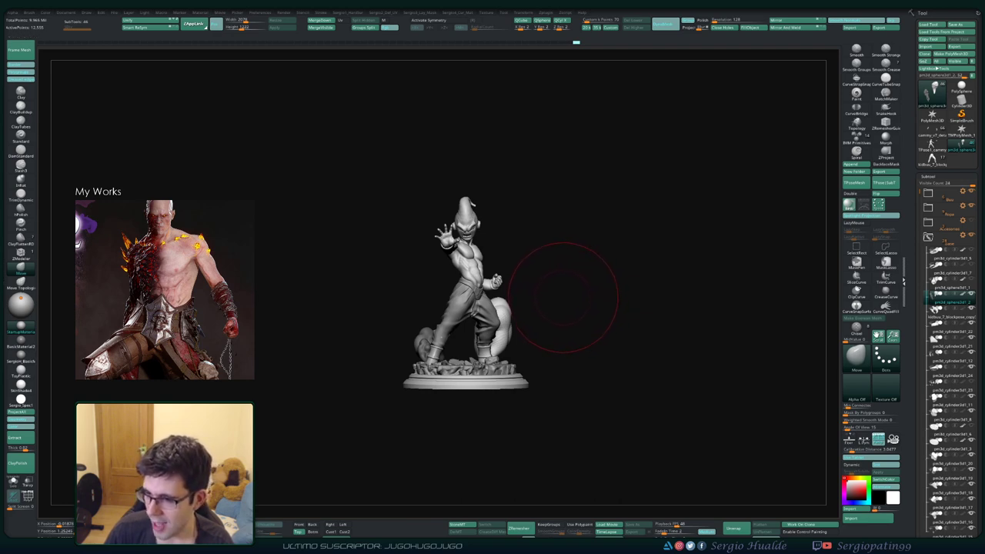
mouse_move(580, 291)
left_mouse_down()
mouse_move(536, 294)
mouse_move(571, 333)
mouse_move(508, 231)
left_mouse_up()
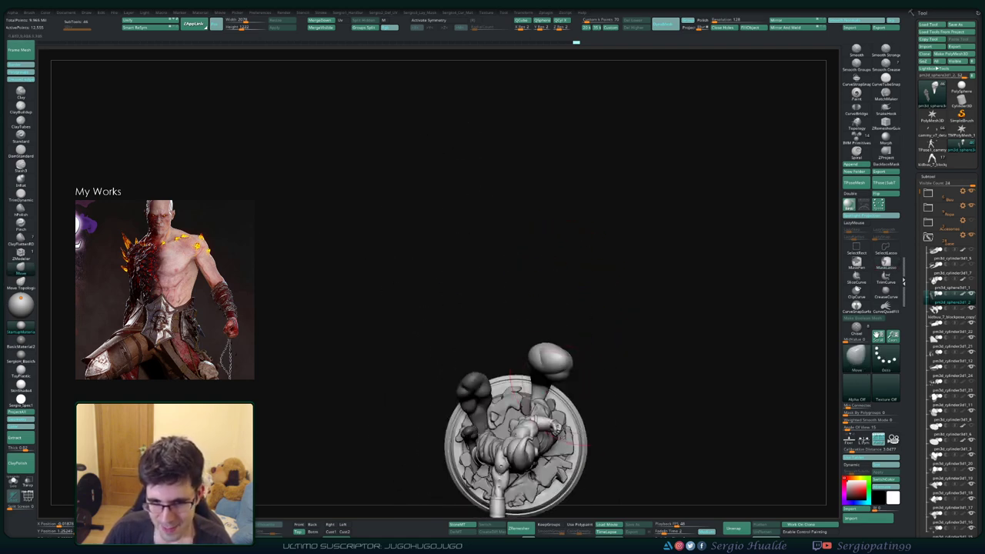
- Rotate a part onto the base with the gizmo and check it from several angles
key("w")
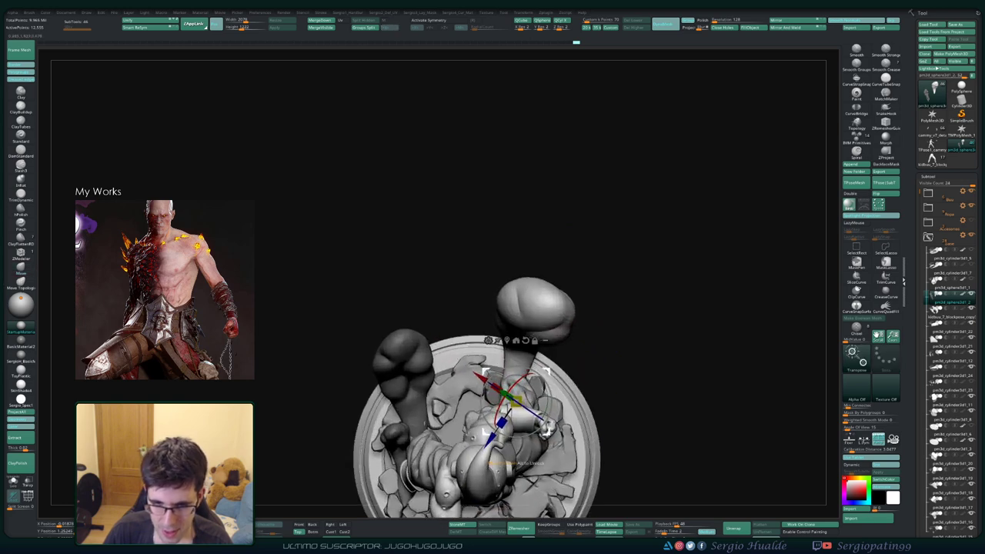
mouse_move(543, 419)
left_mouse_down()
mouse_move(500, 431)
mouse_move(462, 400)
left_mouse_up()
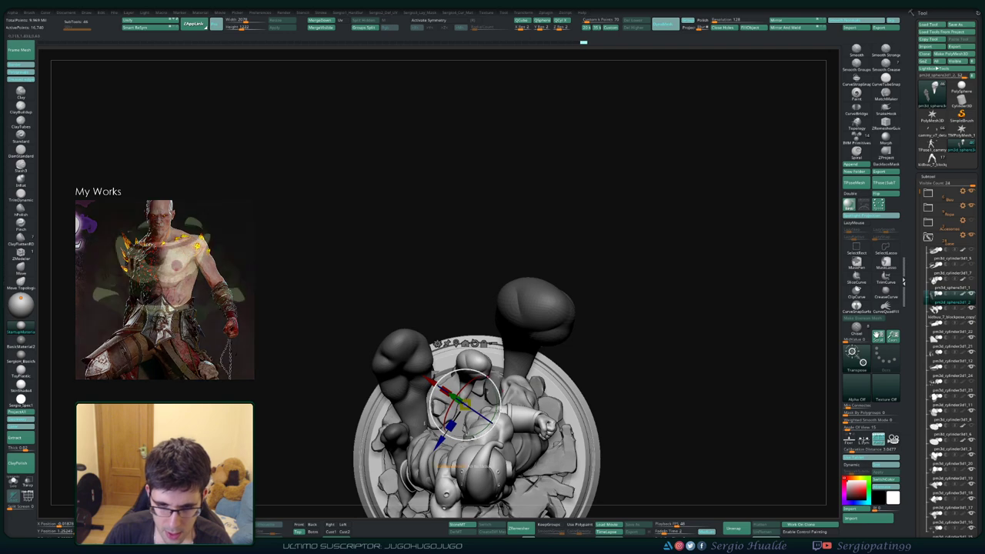
left_click_drag(464, 464, 451, 465)
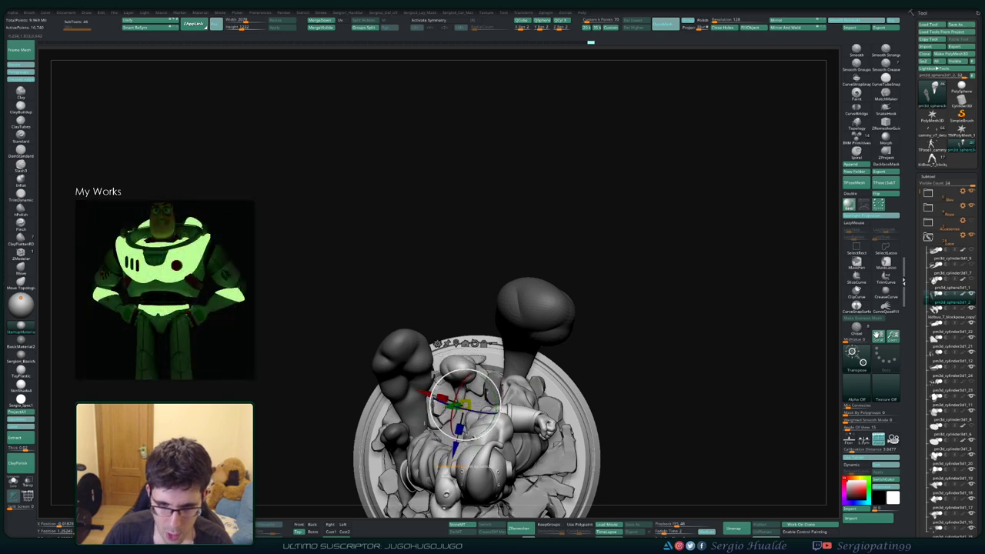
left_click_drag(462, 431, 462, 362, "shift")
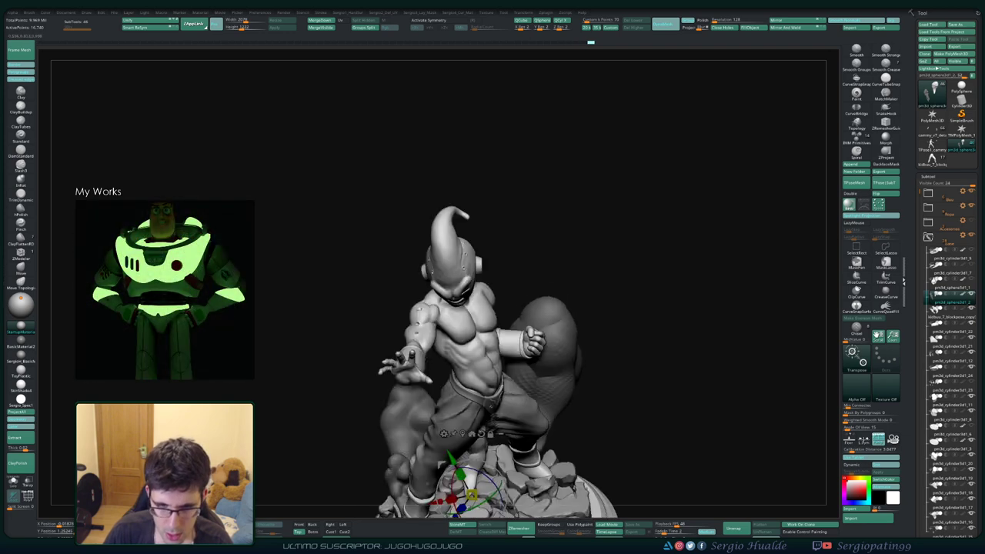
left_click_drag(693, 346, 770, 346)
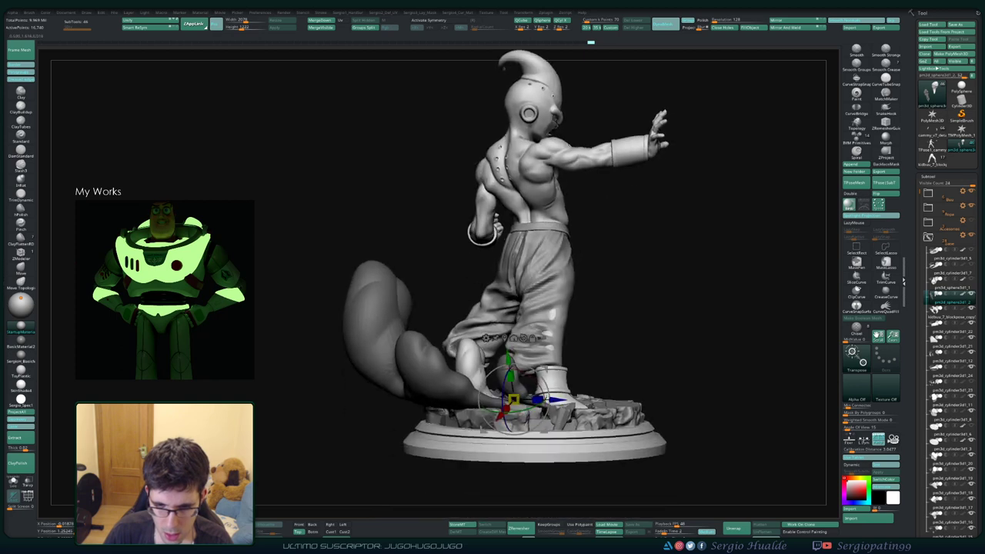
left_click_drag(731, 231, 731, 346)
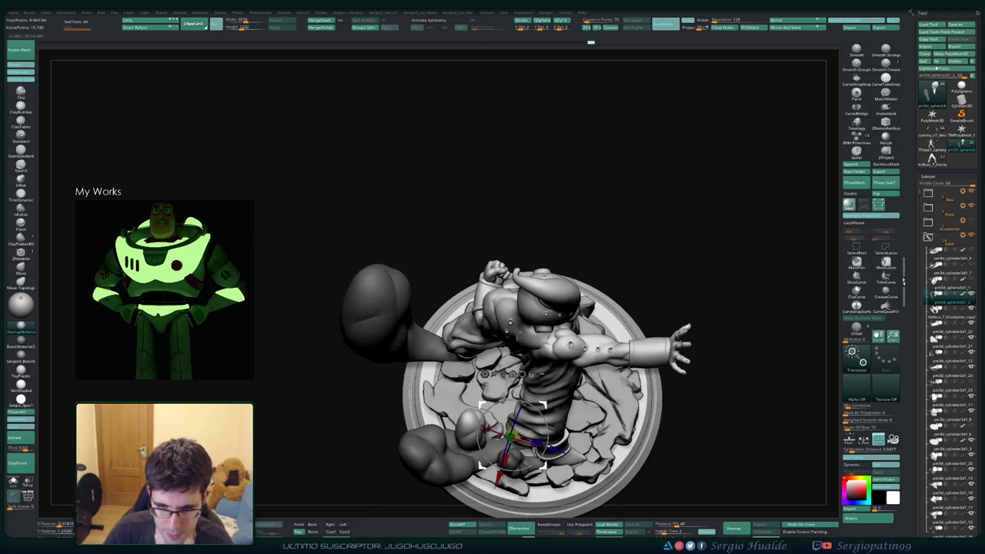
left_click_drag(731, 346, 808, 231)
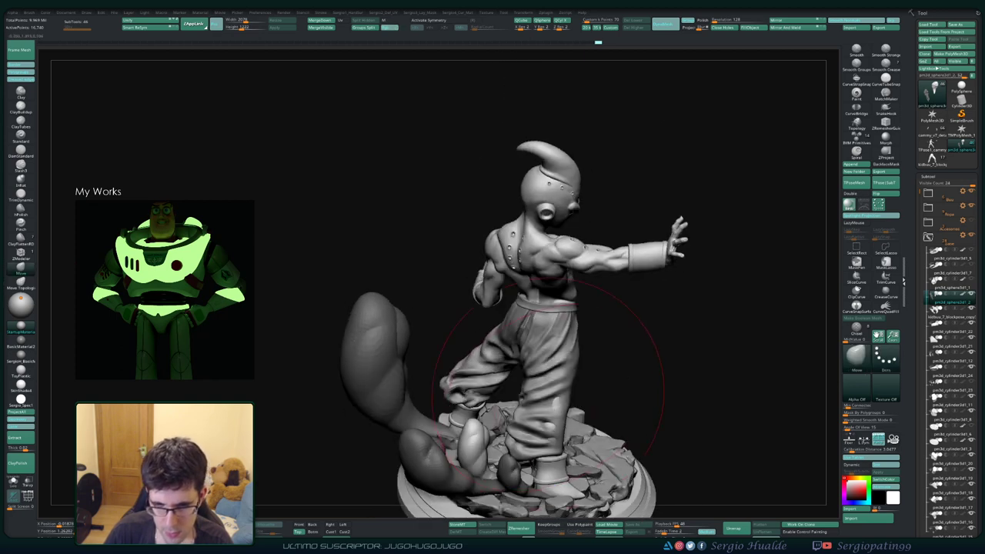
left_click_drag(608, 370, 589, 369)
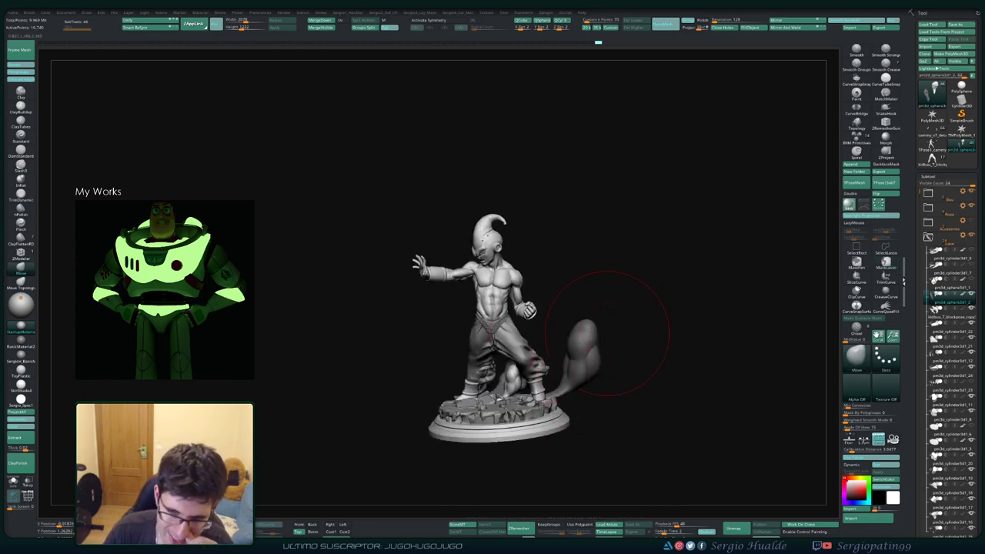
left_click_drag(678, 231, 677, 362)
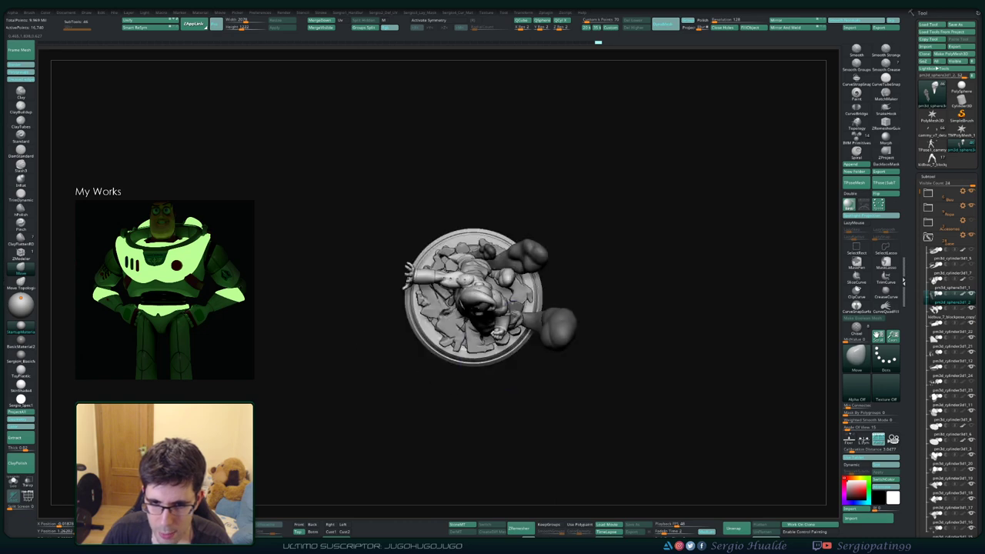
- Move a part from the head toward the hand, ending on an upright front view
key("w")
scroll(462, 277, "up", 3)
mouse_move(458, 225)
left_mouse_down()
mouse_move(440, 275)
mouse_move(489, 346)
left_mouse_up()
mouse_move(494, 394)
left_mouse_down()
mouse_move(531, 358)
mouse_move(531, 312)
left_mouse_up()
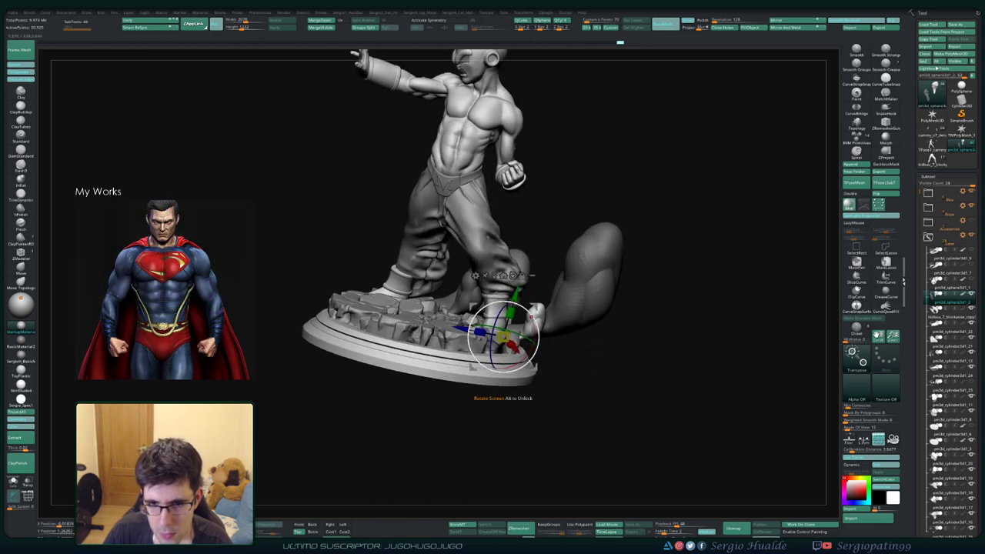
left_click_drag(501, 381, 542, 387)
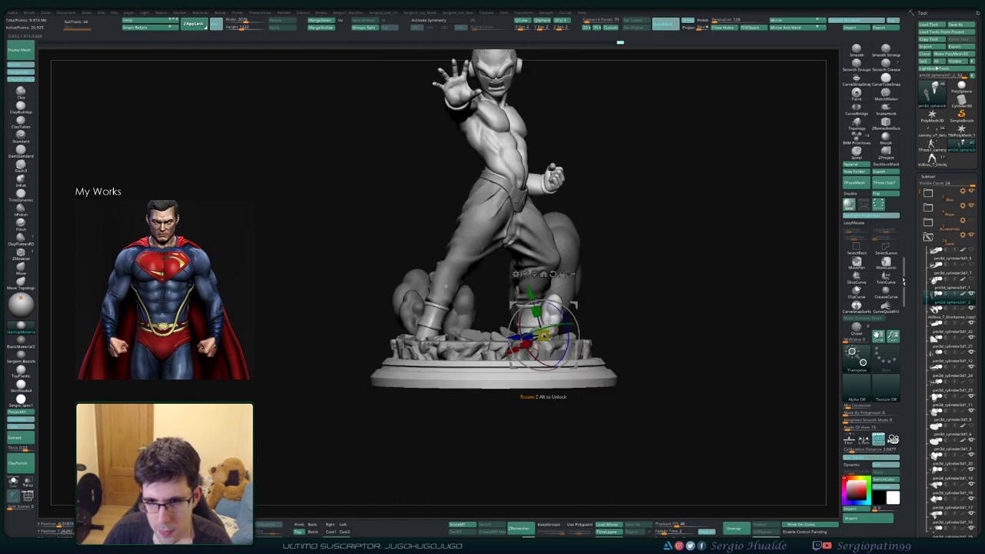
mouse_move(573, 307)
left_mouse_down()
mouse_move(558, 388)
mouse_move(565, 408)
mouse_move(681, 434)
mouse_move(681, 493)
mouse_move(682, 462)
mouse_move(631, 462)
mouse_move(631, 501)
left_mouse_up()
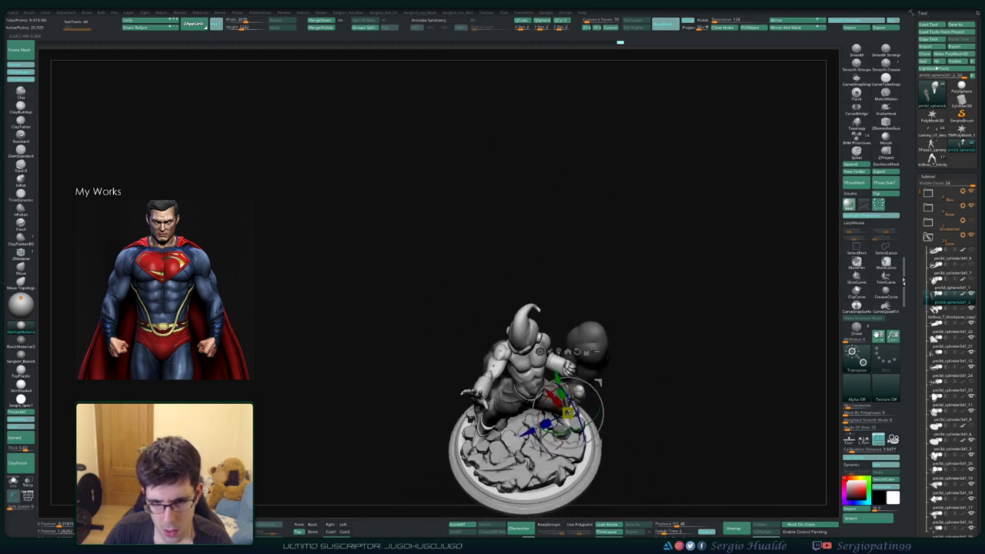
- Toggle Solo to isolate the smoke puffs and mask the right half of the statue
key("q")
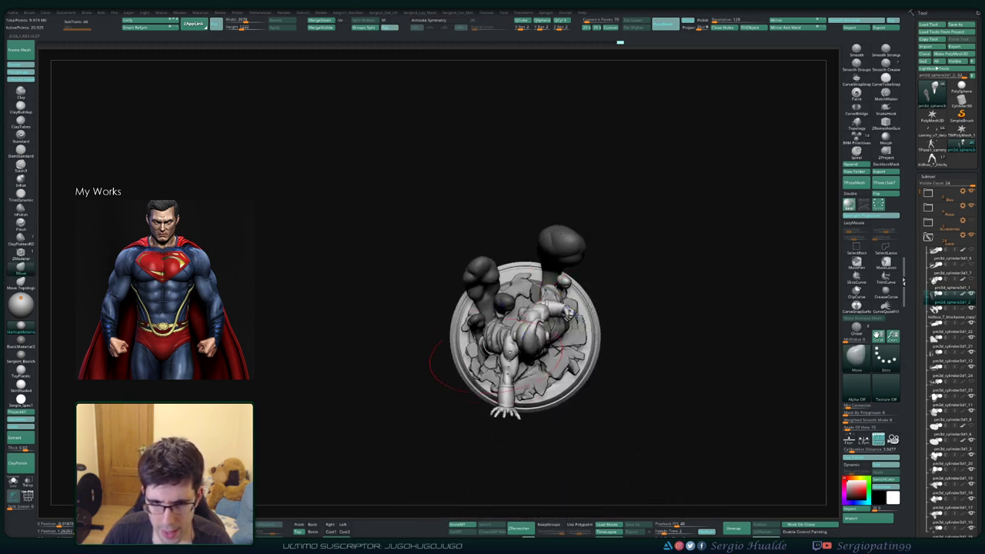
left_click(507, 229, "ctrl+shift")
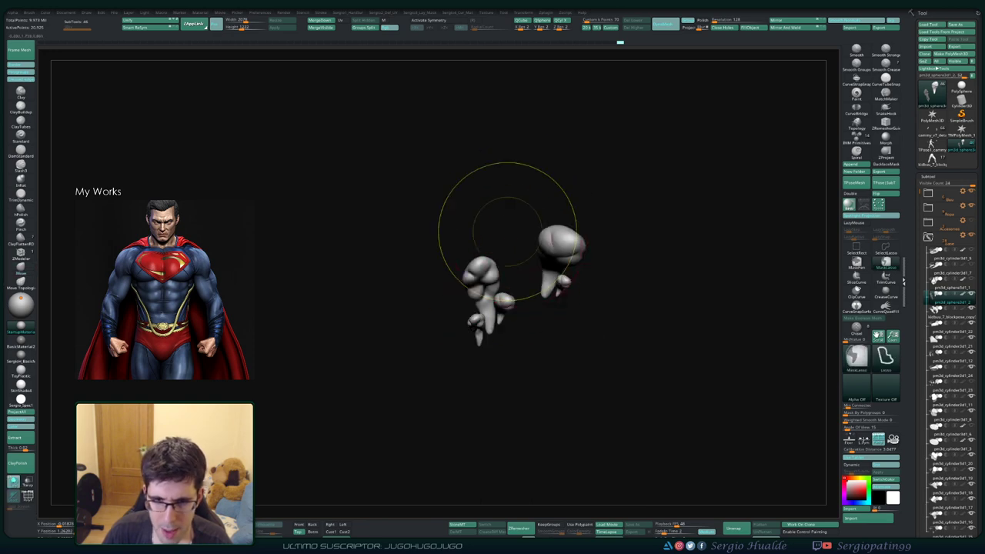
key("w")
left_click(587, 267, "ctrl+shift")
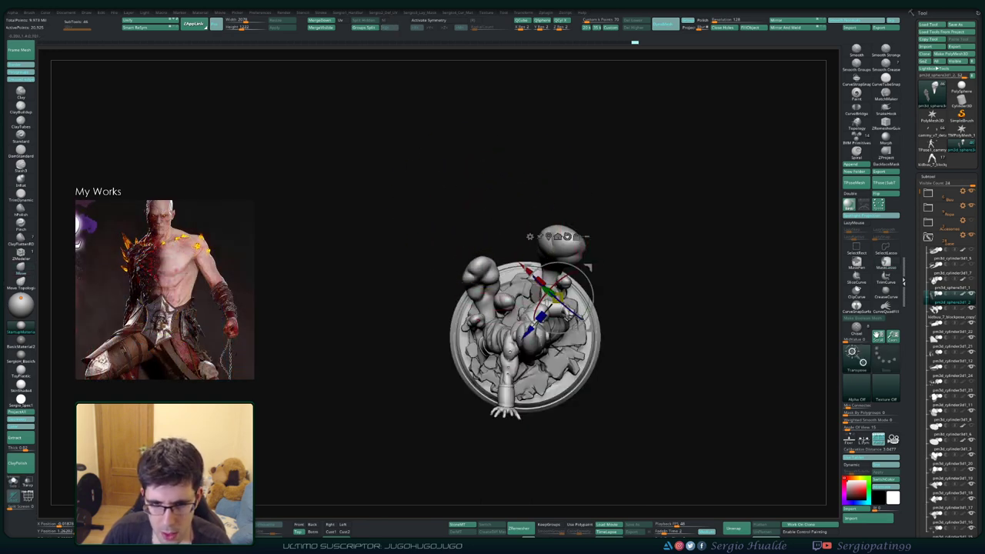
left_click(588, 268, "ctrl+shift")
left_click(488, 335, "ctrl+shift")
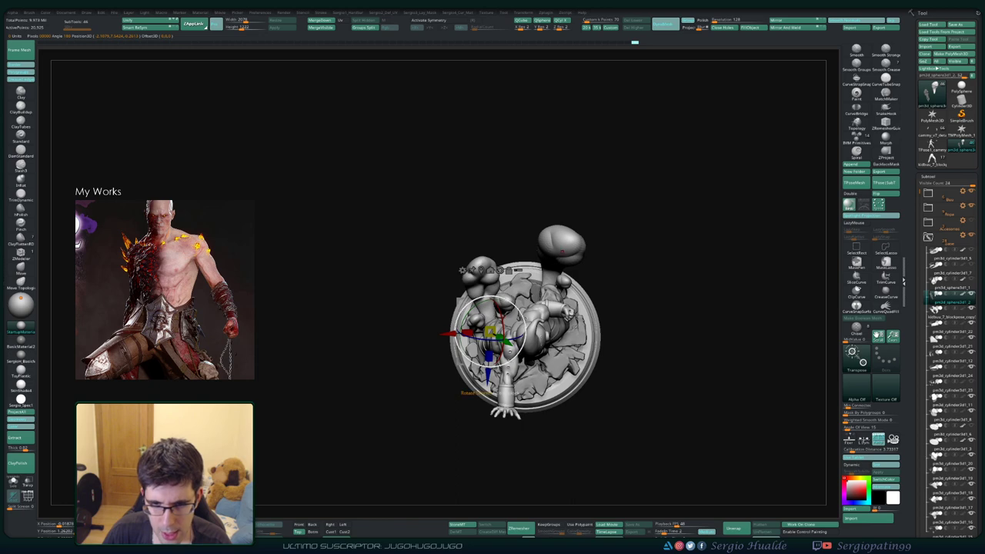
mouse_move(543, 396)
left_mouse_down("ctrl")
mouse_move(520, 191)
mouse_move(476, 391)
mouse_move(493, 389)
left_mouse_up("ctrl")
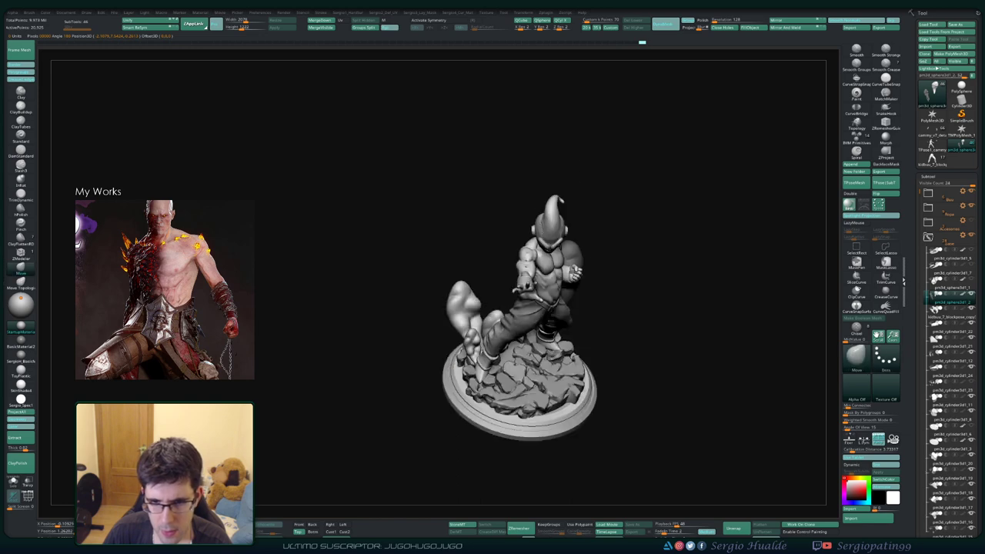
- Orbit around the statue, then select the smoke piece beside the arm and solo it
left_click_drag(678, 431, 465, 312)
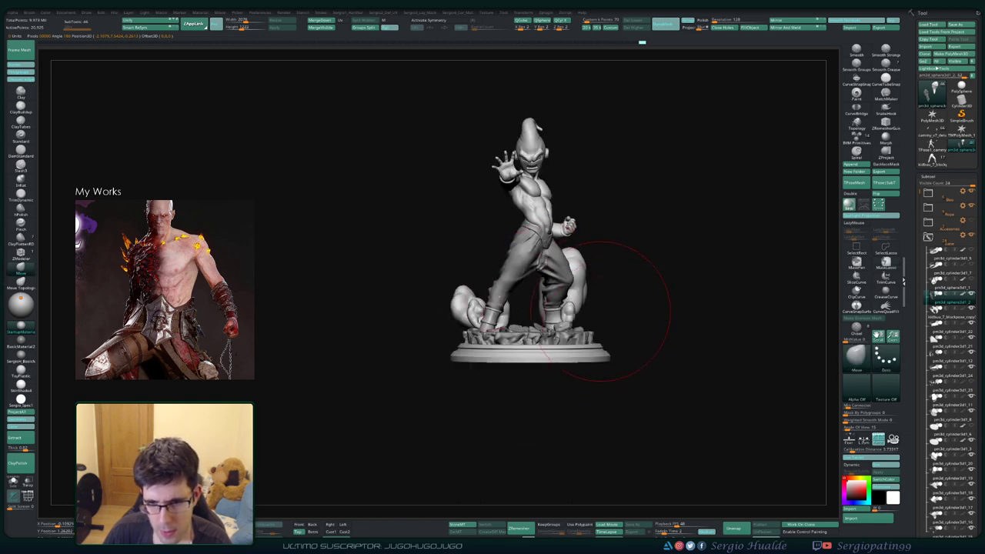
left_click_drag(616, 308, 572, 308)
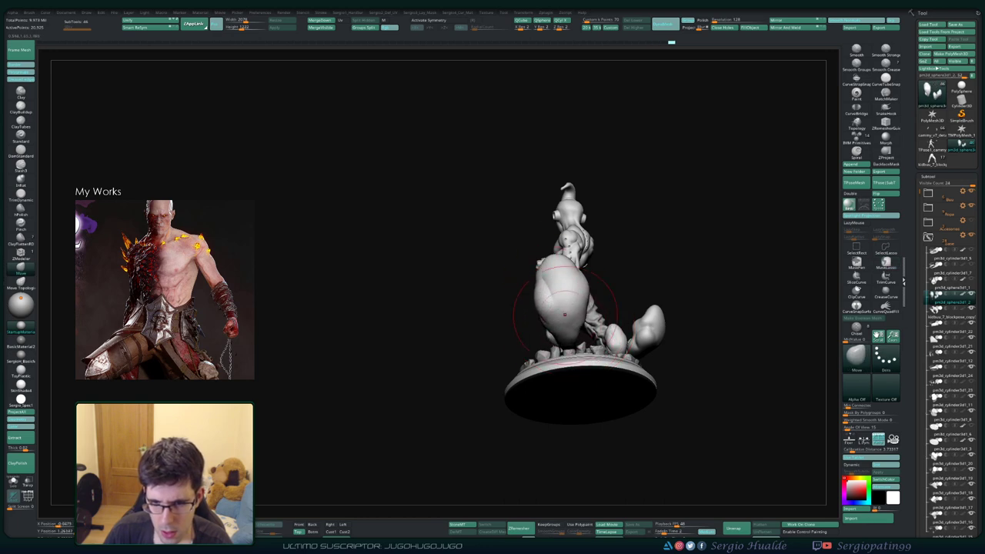
left_click_drag(693, 324, 662, 307)
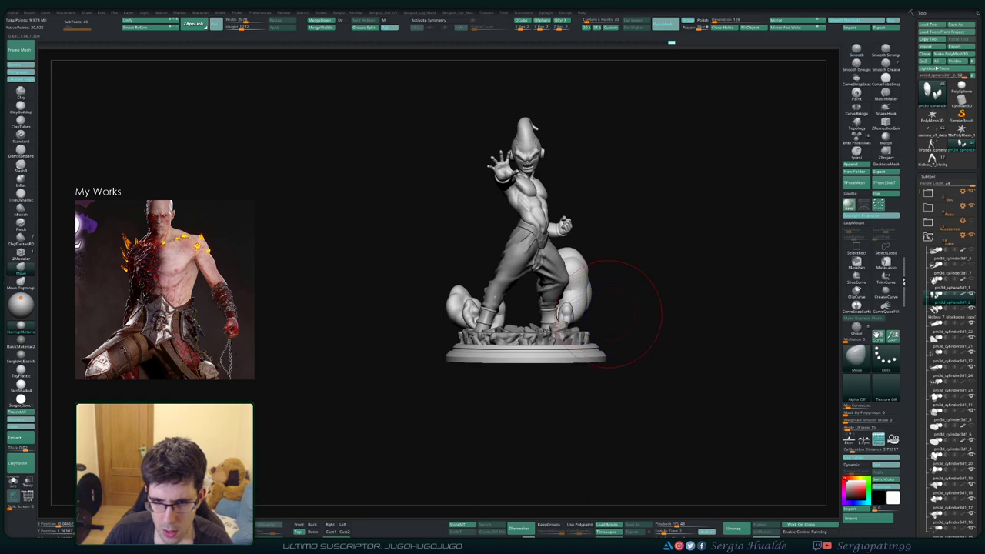
mouse_move(627, 308)
left_mouse_down()
mouse_move(554, 362)
mouse_move(479, 278)
left_mouse_up()
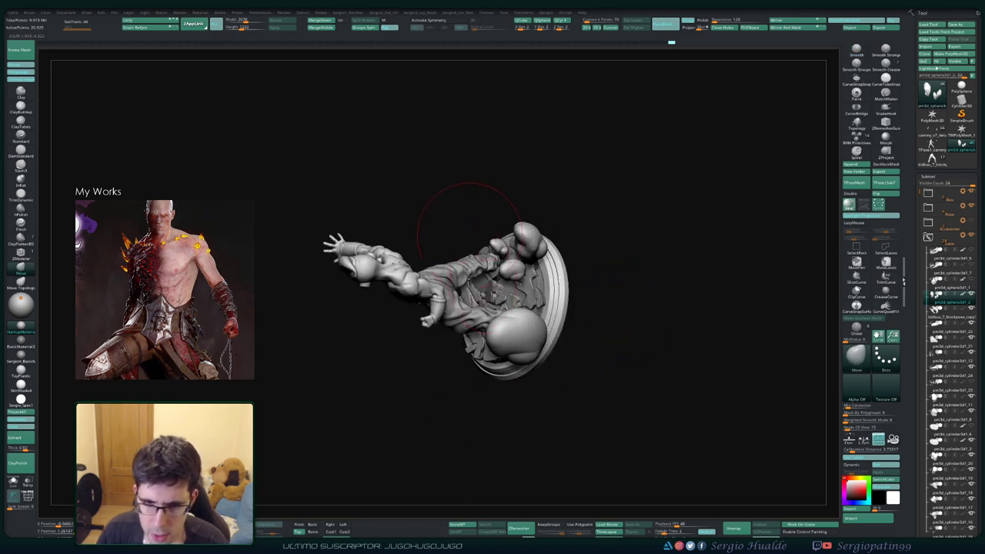
mouse_move(479, 277)
left_mouse_down()
mouse_move(462, 400)
mouse_move(400, 400)
mouse_move(462, 401)
mouse_move(431, 416)
mouse_move(462, 400)
mouse_move(548, 266)
mouse_move(600, 296)
mouse_move(435, 298)
left_mouse_up()
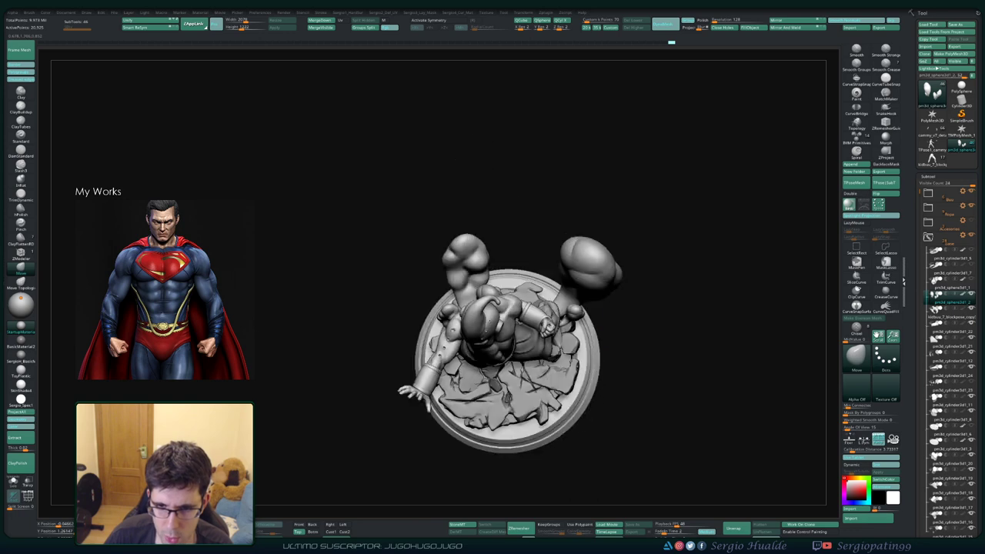
key("w")
left_click(573, 312, "alt")
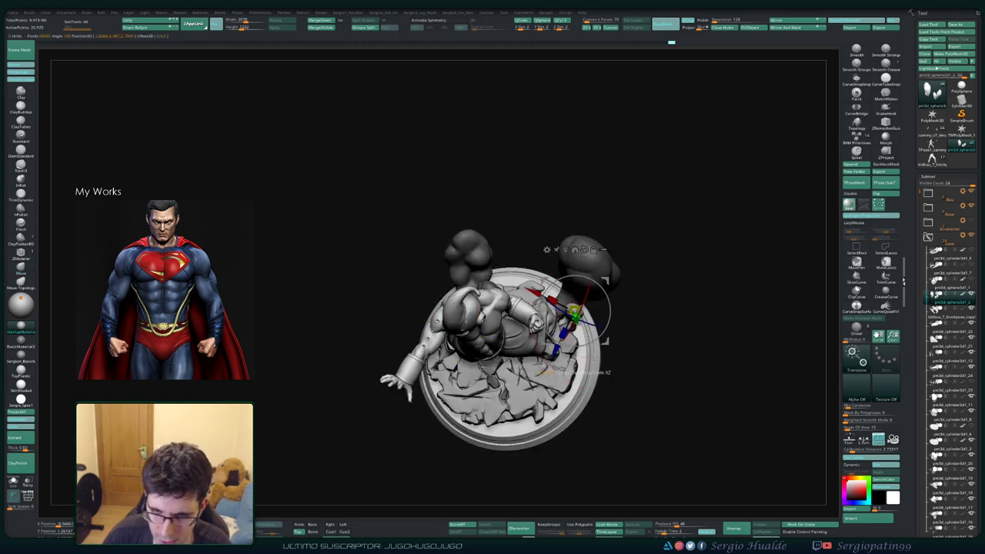
left_click(13, 481)
- Scale the smoke piece down to about 0.85 with the gizmo and orbit to check it
left_click(559, 326)
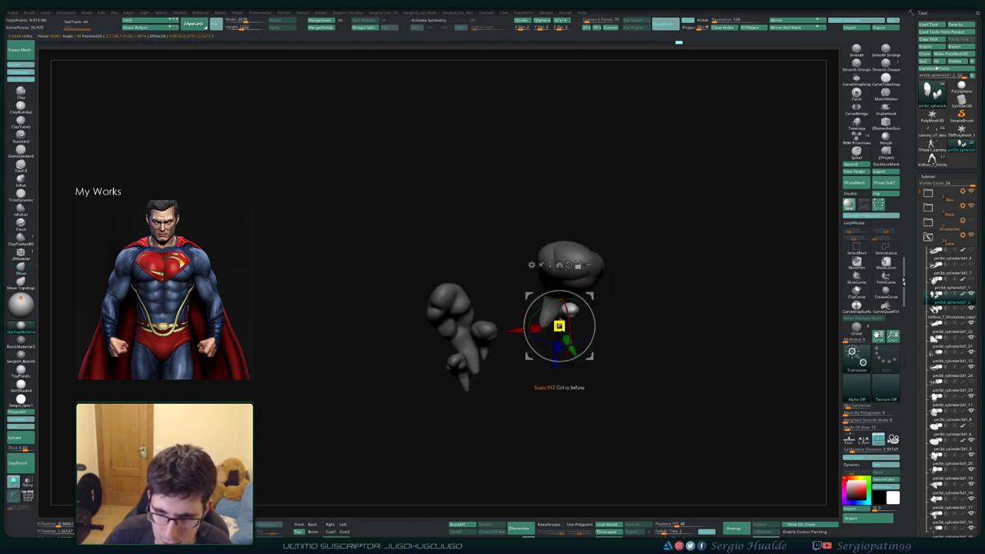
left_click(533, 316)
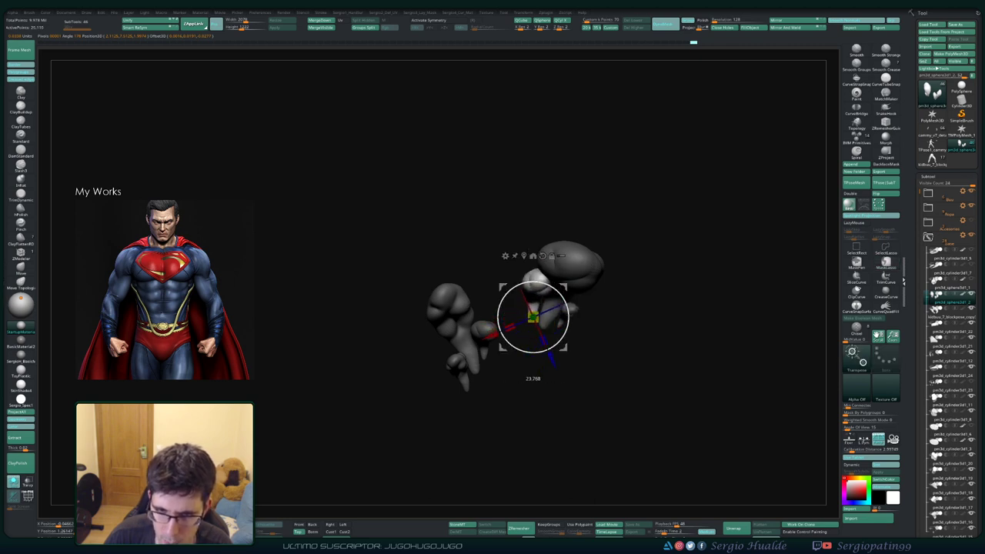
left_click_drag(534, 378, 562, 369)
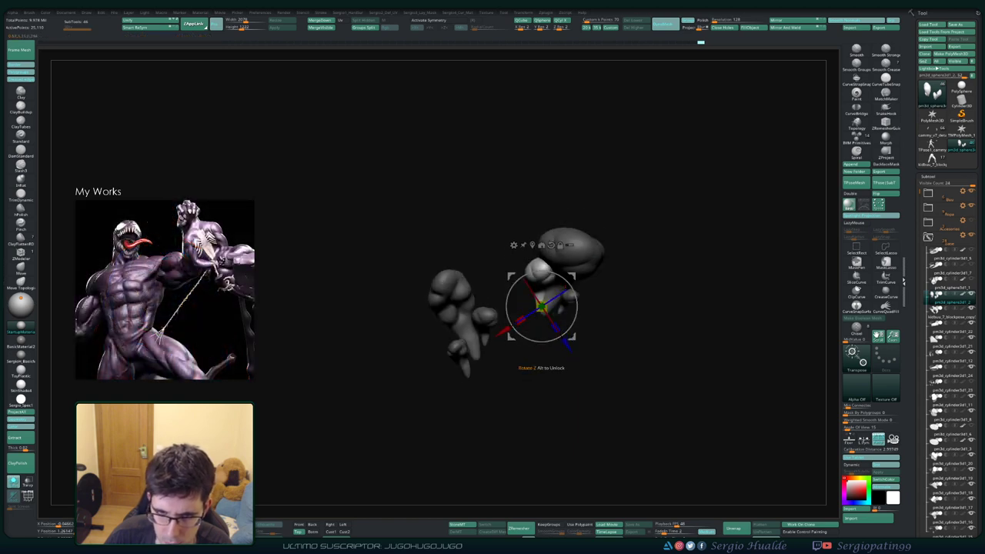
mouse_move(488, 317)
left_mouse_down()
mouse_move(478, 333)
mouse_move(497, 305)
left_mouse_up()
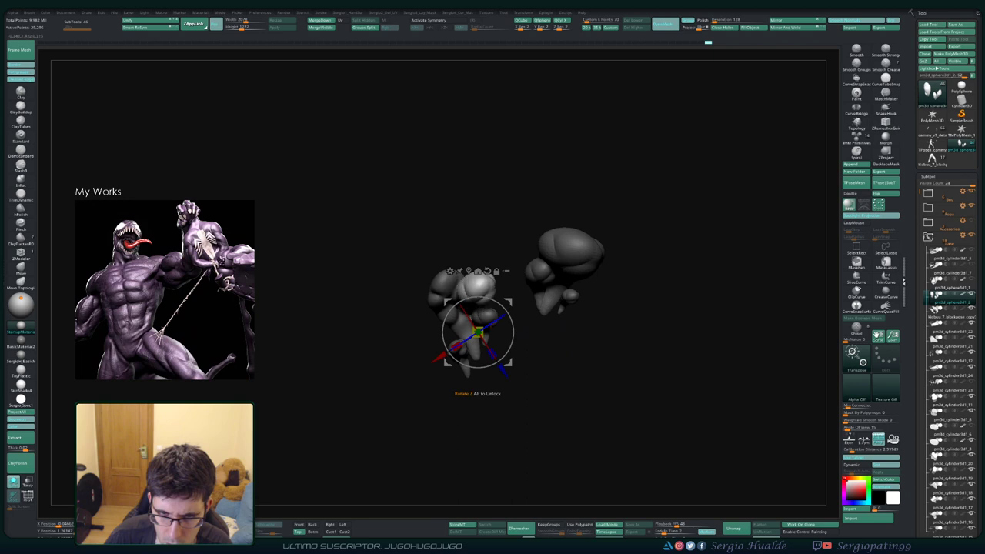
left_click_drag(539, 385, 592, 381)
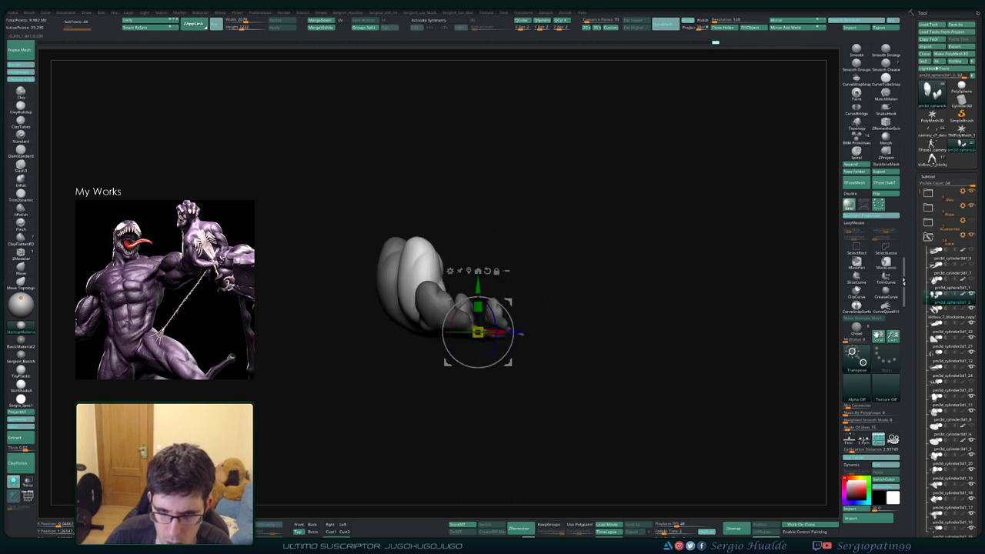
- Orbit the full statue to inspect it from back, side and front views
key("q")
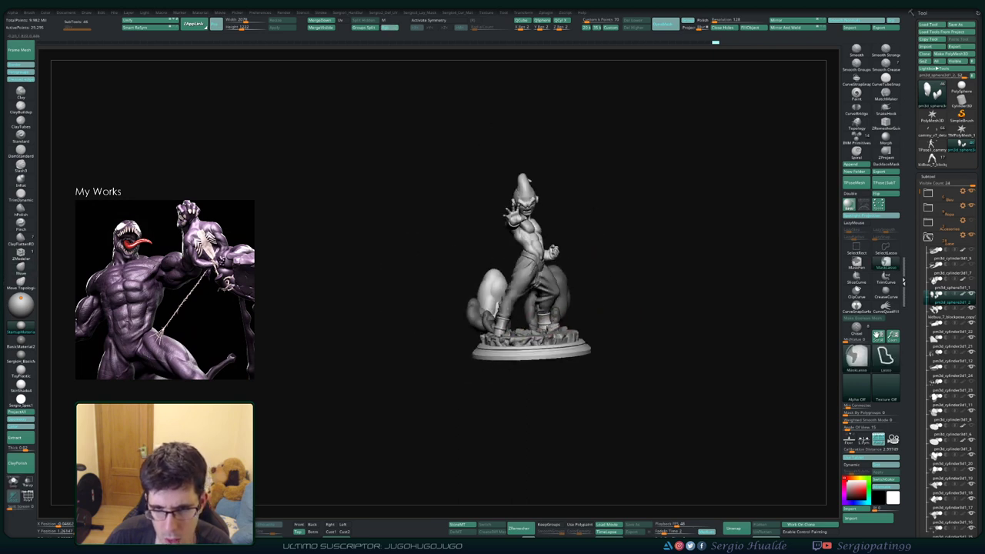
left_click_drag(431, 308, 523, 308)
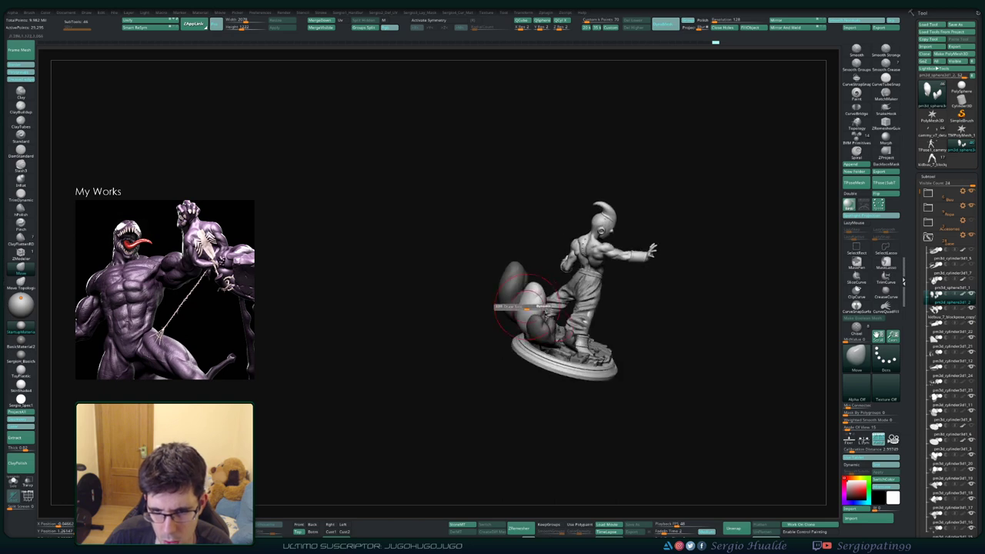
key("s")
mouse_move(523, 308)
left_mouse_down()
mouse_move(514, 330)
mouse_move(551, 329)
mouse_move(500, 342)
mouse_move(508, 351)
mouse_move(524, 339)
mouse_move(548, 357)
mouse_move(531, 389)
left_mouse_up()
key("w")
key("q")
mouse_move(627, 331)
left_mouse_down()
mouse_move(637, 346)
mouse_move(627, 356)
left_mouse_up()
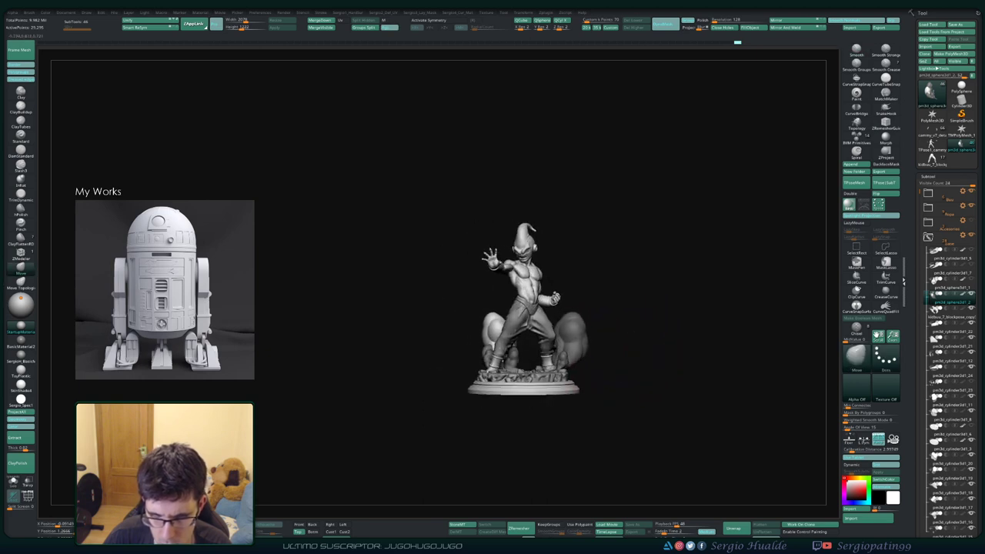
- Zoom in on Buu, select the smoke piece by the leg and solo the smoke puffs
key("w")
key("y")
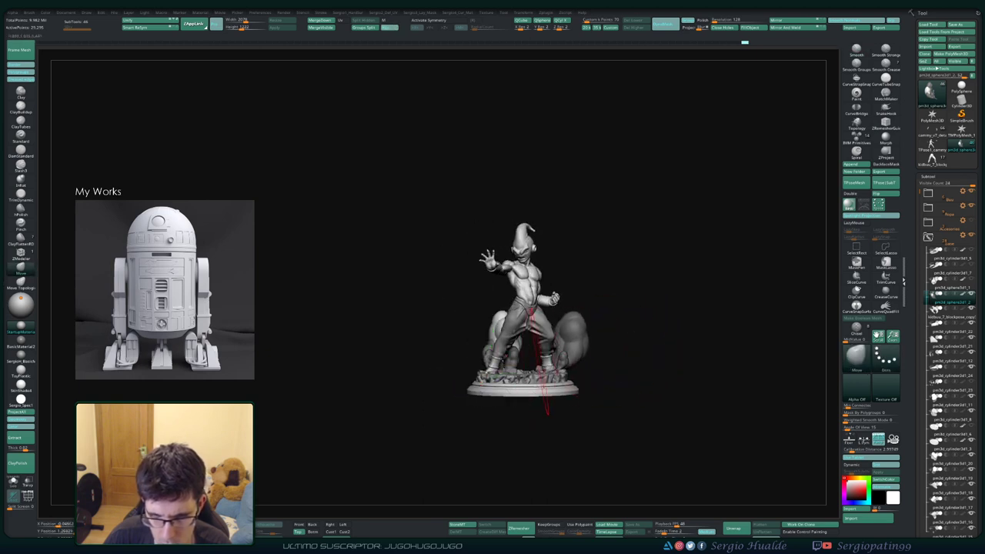
mouse_move(605, 363)
left_mouse_down()
mouse_move(539, 369)
mouse_move(555, 339)
left_mouse_up()
right_click_drag(585, 369, 593, 354, "ctrl")
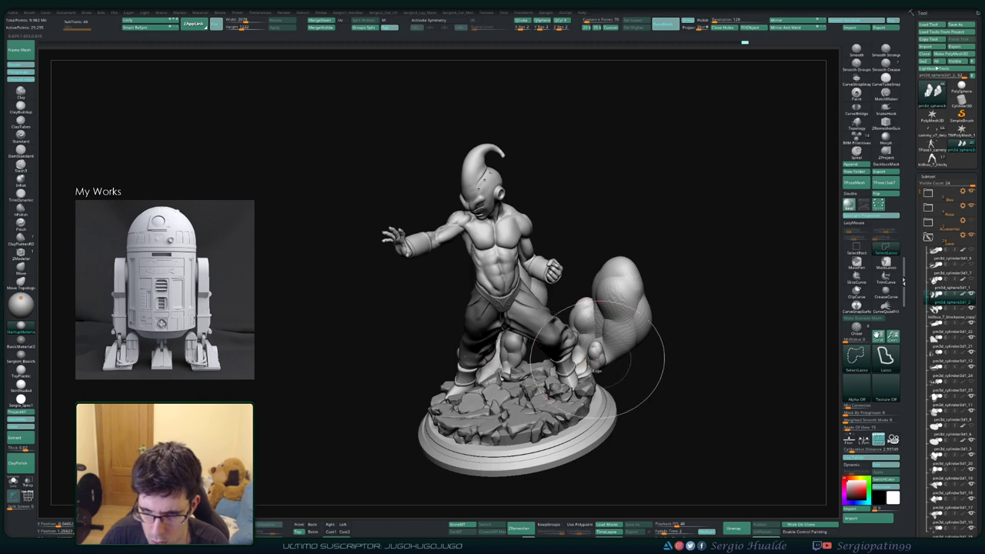
key("ctrl")
key("w")
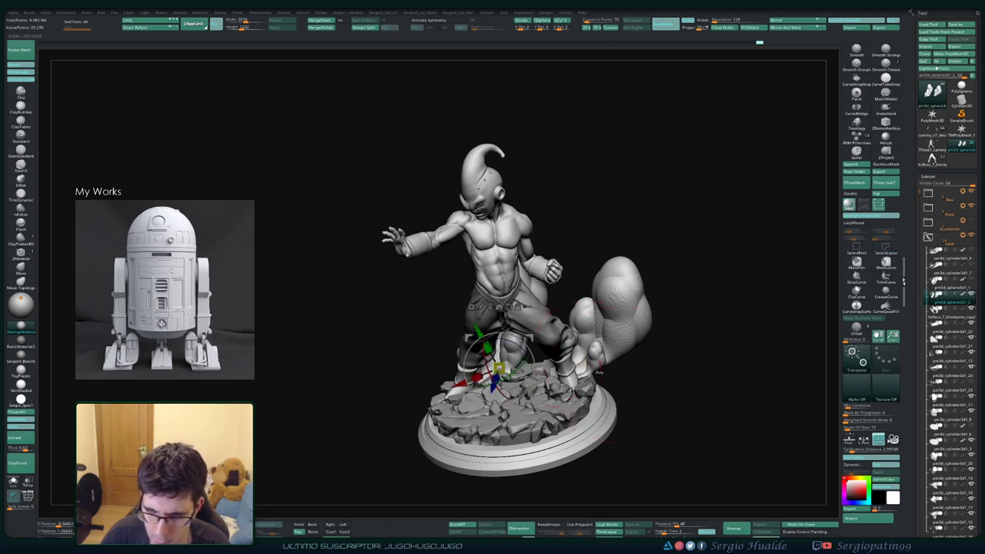
left_click(589, 360)
key("alt+s")
- Show the whole statue, orbit it, then isolate the selected smoke piece again
left_click_drag(593, 358, 566, 383)
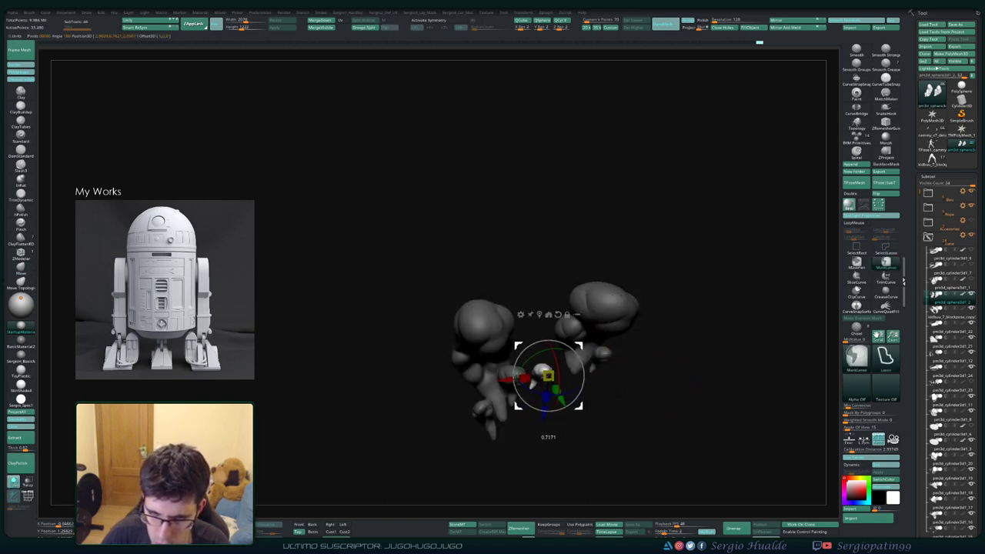
left_click(693, 231, "ctrl+shift")
left_click_drag(693, 230, 693, 193)
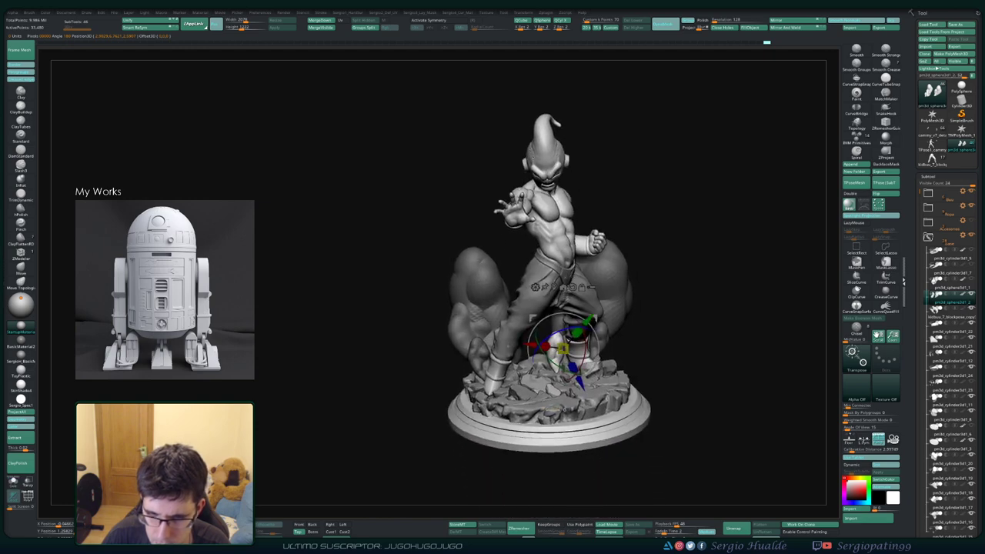
left_click_drag(693, 231, 770, 231)
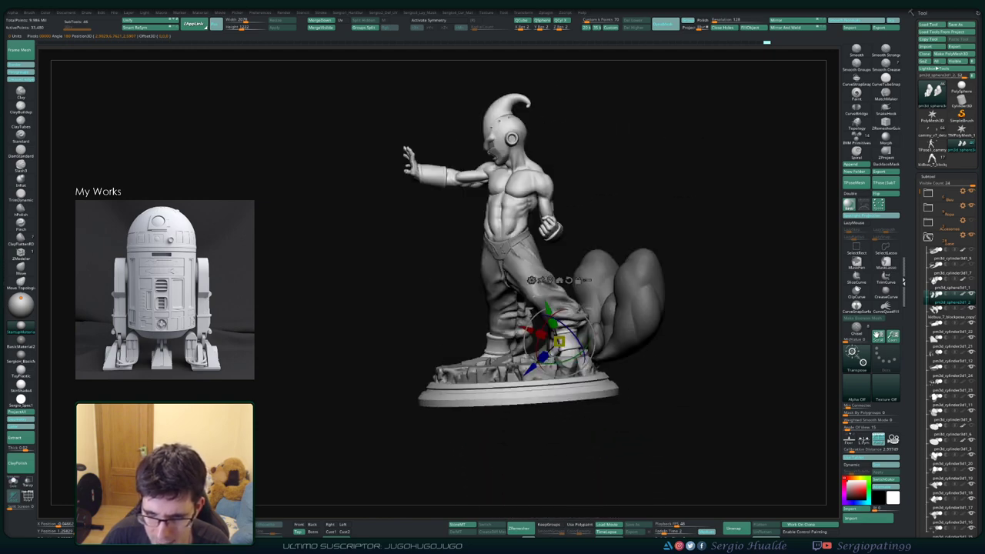
key("alt+s")
key("alt+s")
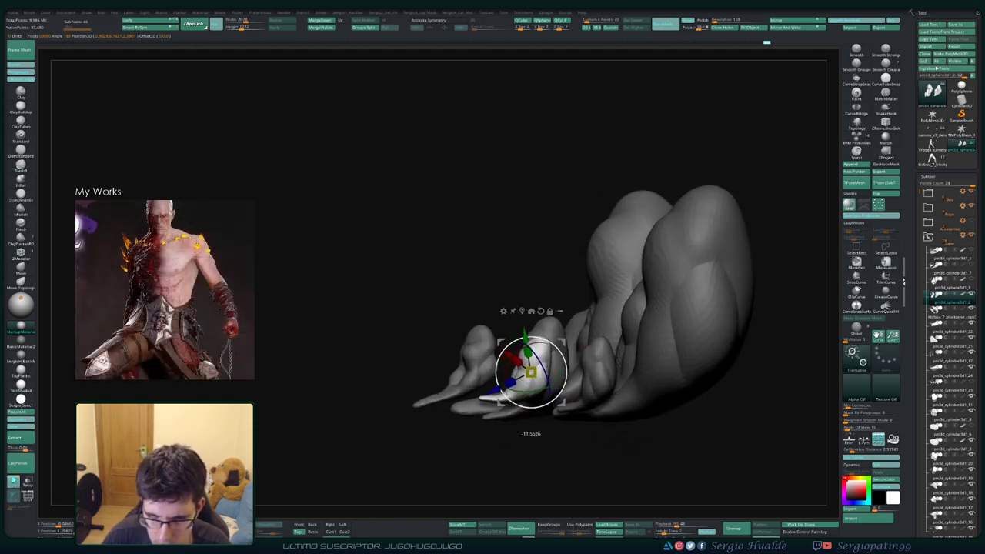
key("q")
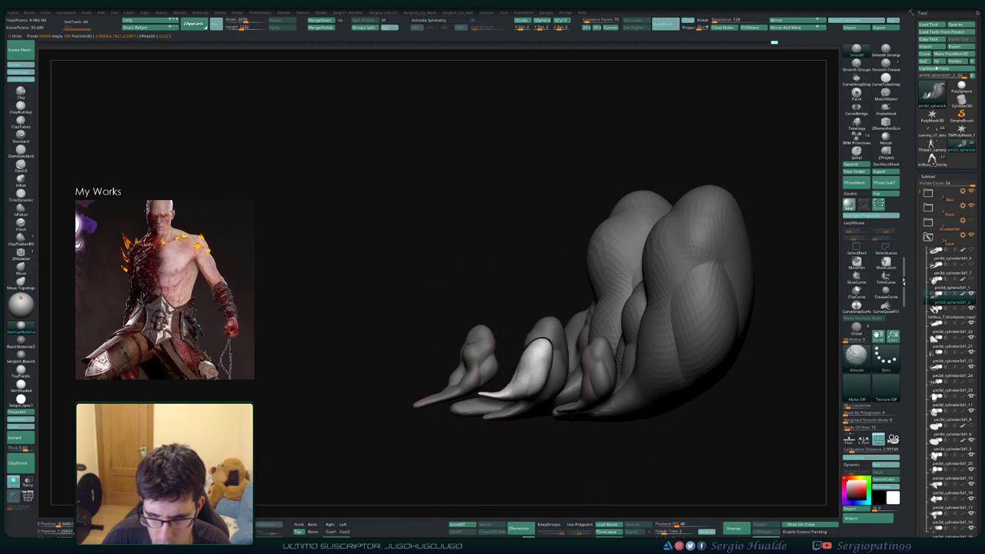
- Bend the small smoke tip lower, then zoom out with the gizmo to frame the statue
left_click_drag(532, 372, 528, 396)
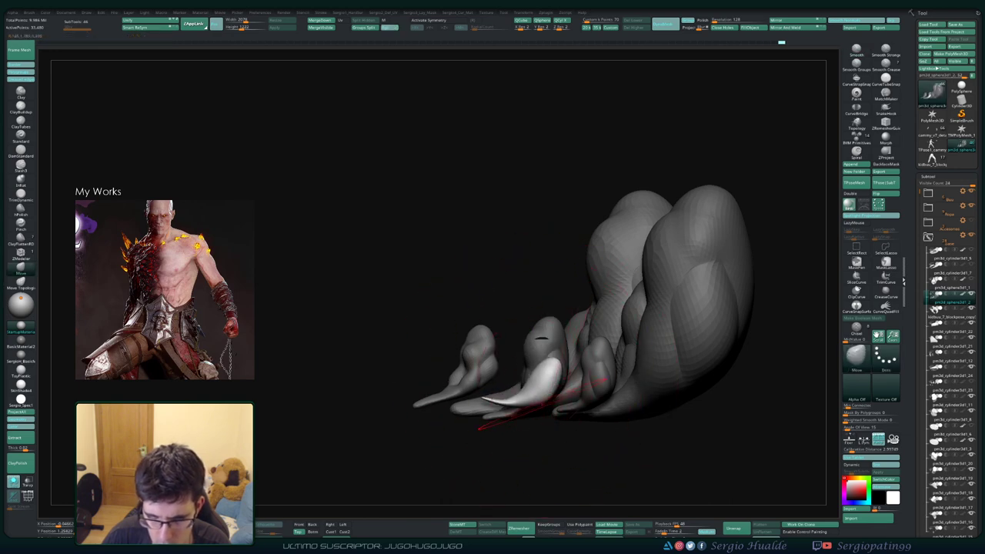
key("b")
key("i")
key("n")
key("w")
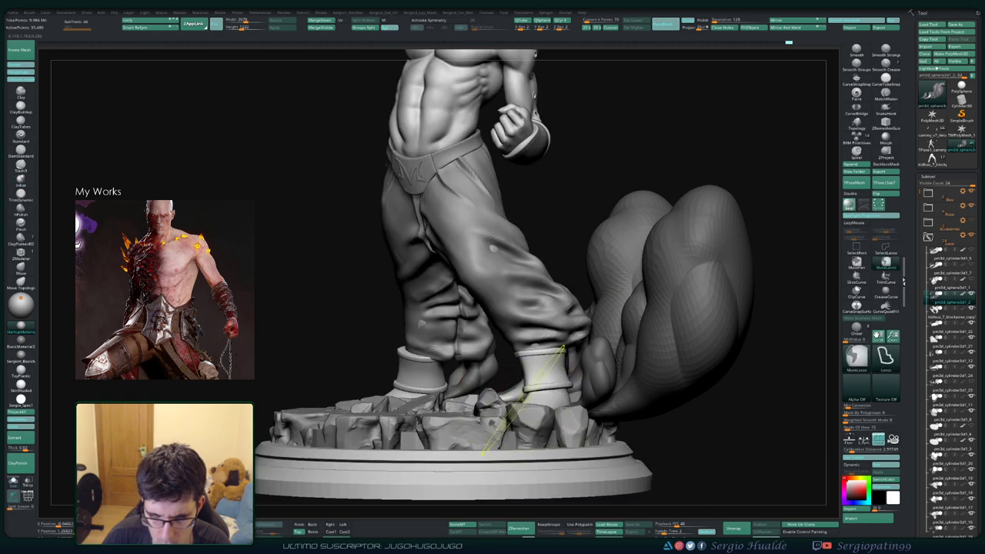
left_click_drag(507, 395, 354, 308)
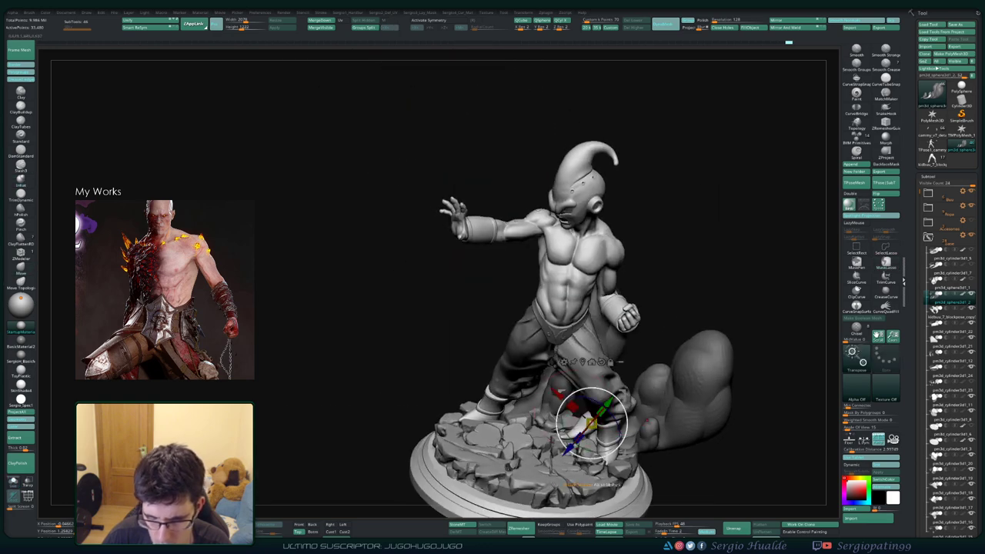
left_click_drag(589, 422, 573, 428, "alt")
- Orbit and zoom around the statue, then make pm3d_sphere3d1_1 the active subtool
mouse_move(739, 308)
left_mouse_down()
mouse_move(770, 292)
mouse_move(716, 315)
mouse_move(739, 277)
mouse_move(820, 297)
left_mouse_up()
left_click_drag(797, 42, 804, 42)
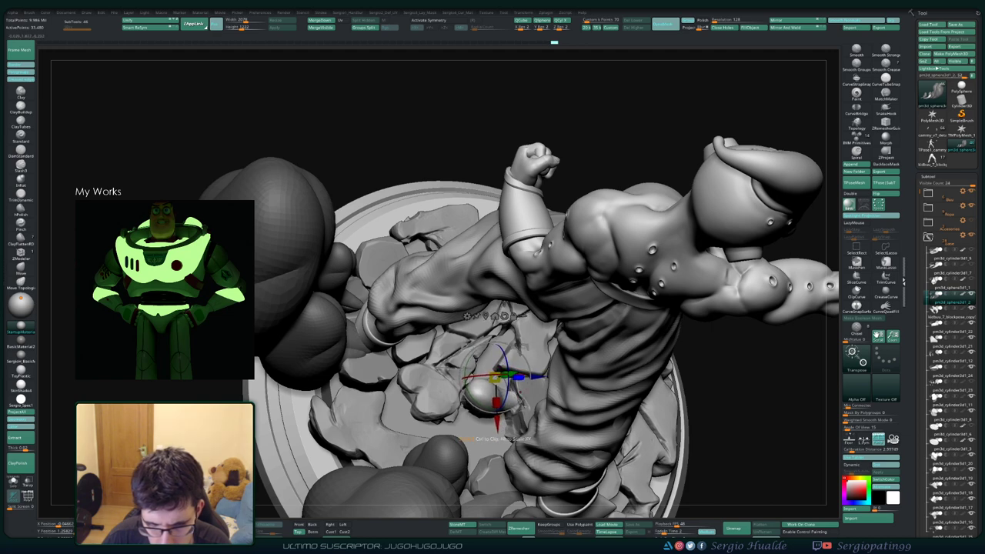
left_click_drag(492, 385, 504, 385)
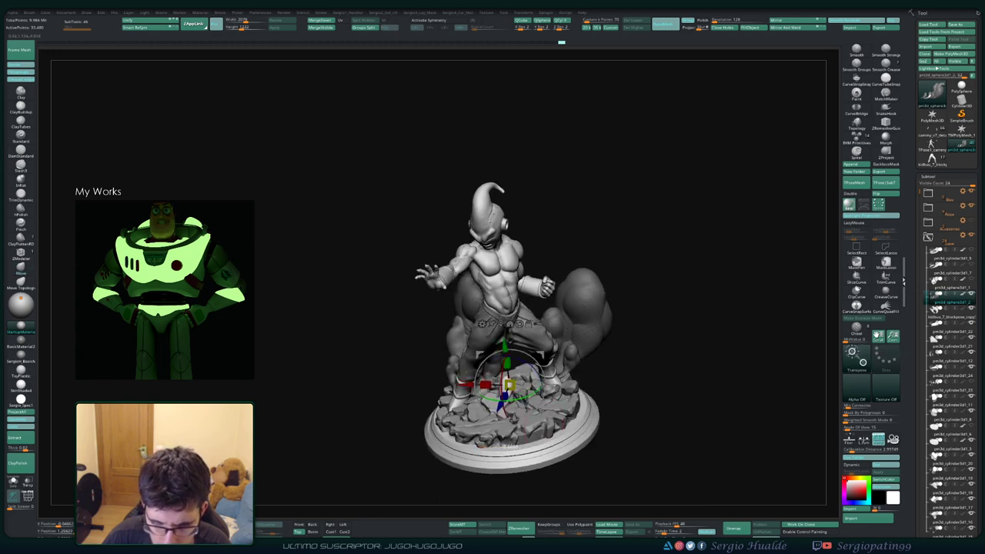
mouse_move(508, 389)
left_mouse_down()
mouse_move(516, 385)
mouse_move(516, 431)
mouse_move(523, 415)
mouse_move(500, 408)
left_mouse_up()
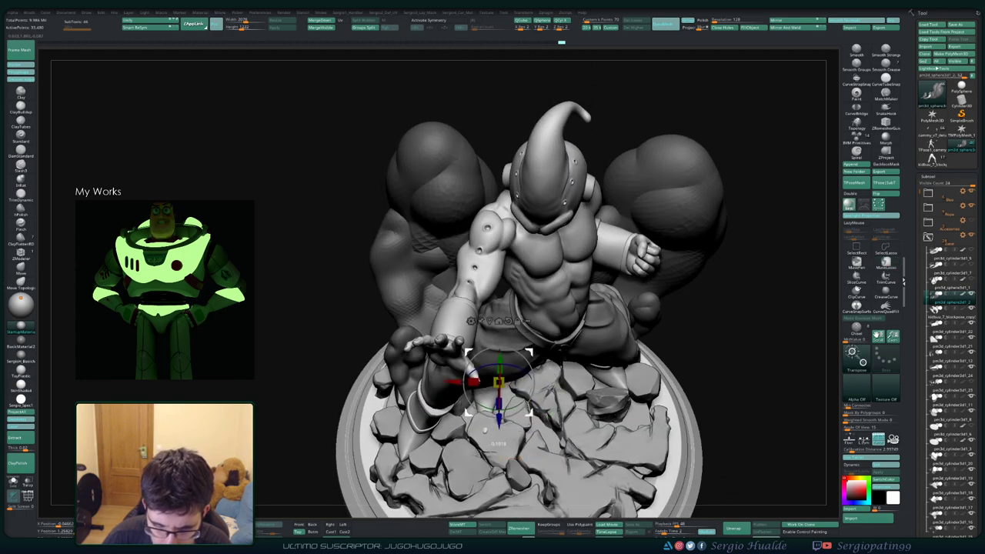
mouse_move(539, 308)
left_mouse_down()
mouse_move(616, 331)
mouse_move(678, 328)
mouse_move(678, 254)
mouse_move(716, 258)
mouse_move(654, 257)
left_mouse_up()
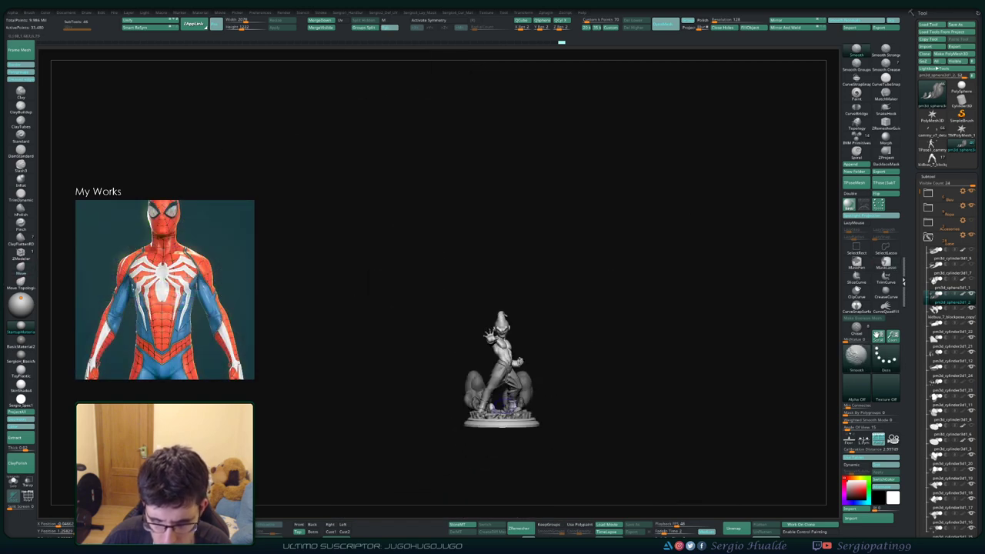
mouse_move(495, 380)
right_mouse_down("ctrl")
mouse_move(507, 441)
mouse_move(476, 308)
right_mouse_up("ctrl")
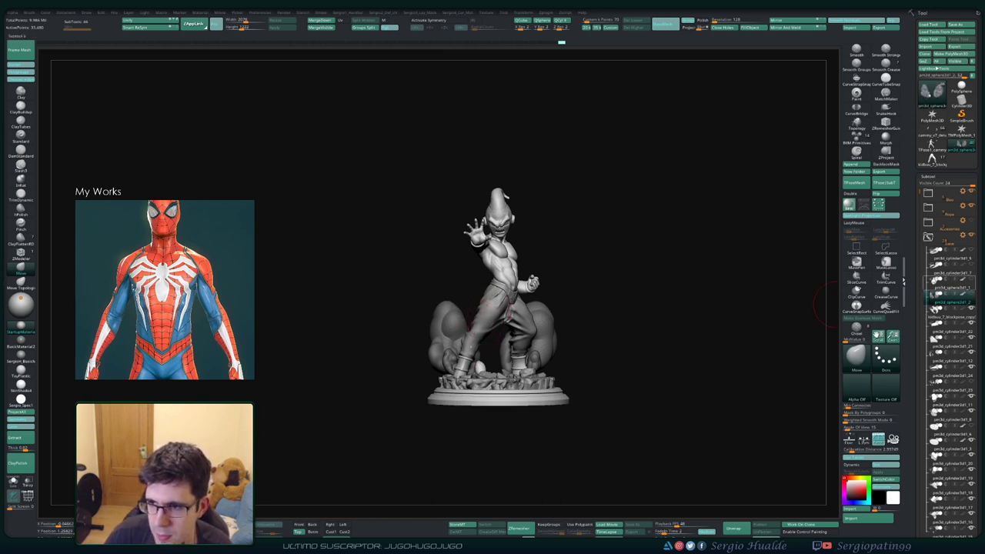
left_click(951, 288)
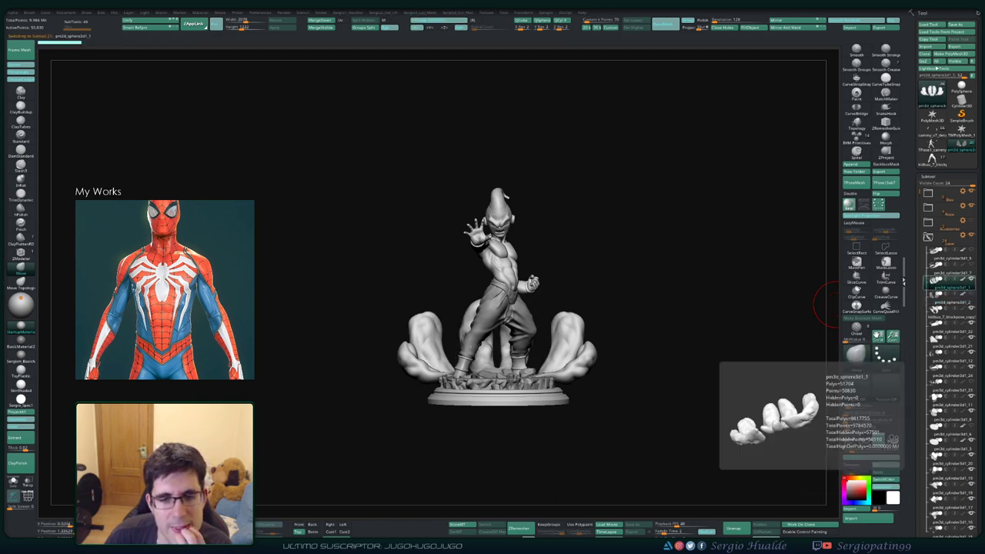
- Switch between the smoke subtools, settle on pm3d_sphere3d1_2, and place the gizmo pivot on the base
left_click(932, 302)
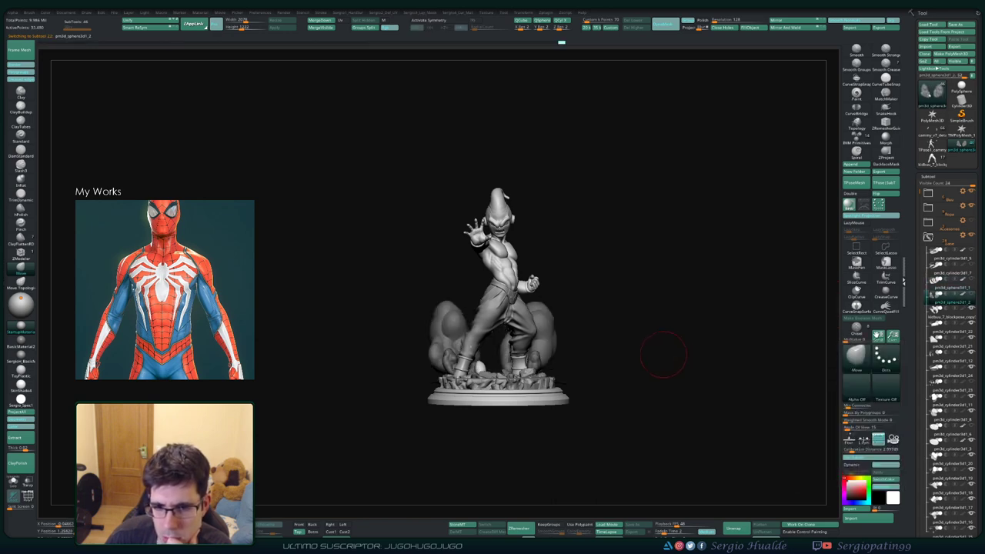
mouse_move(660, 341)
left_mouse_down()
mouse_move(615, 343)
mouse_move(663, 352)
left_mouse_up()
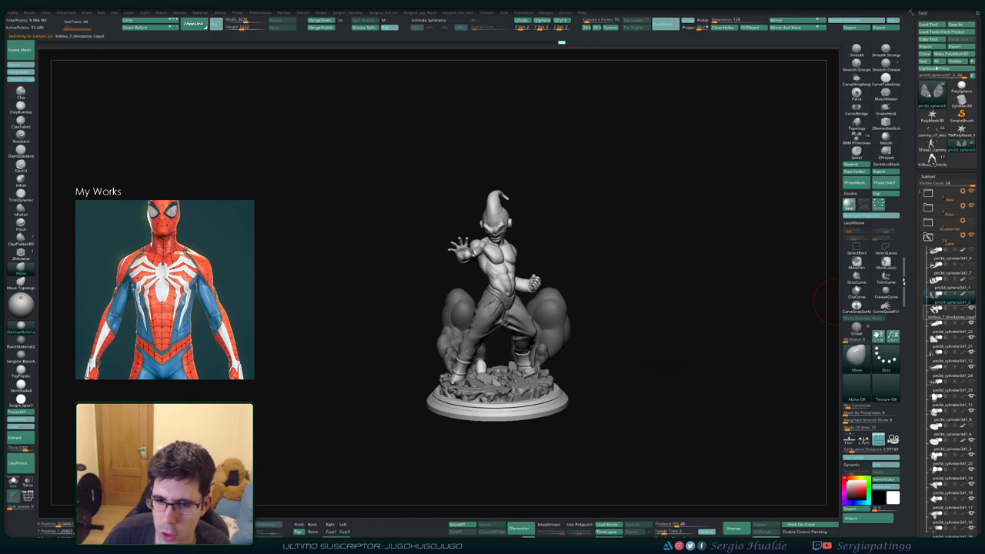
key("Up")
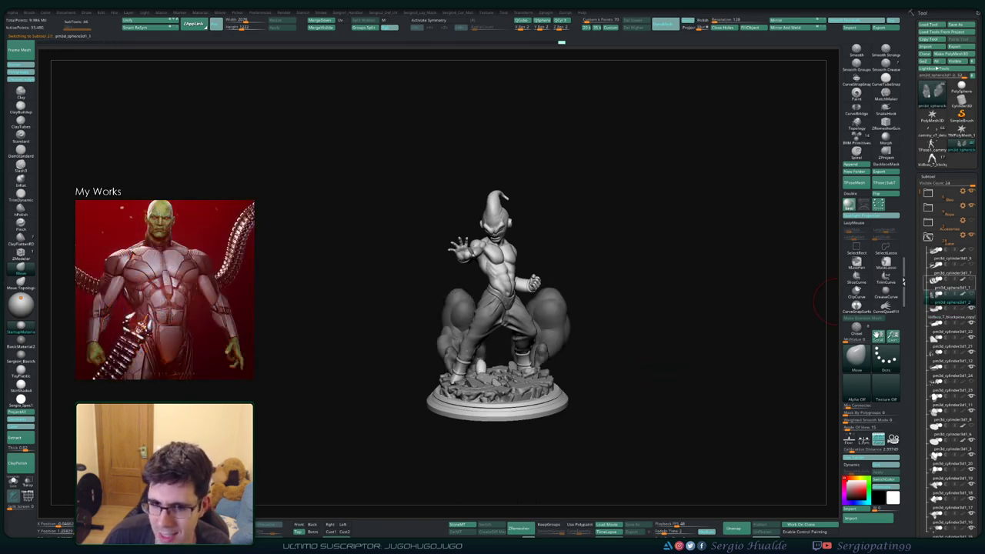
mouse_move(647, 254)
left_mouse_down()
mouse_move(378, 319)
mouse_move(419, 368)
left_mouse_up()
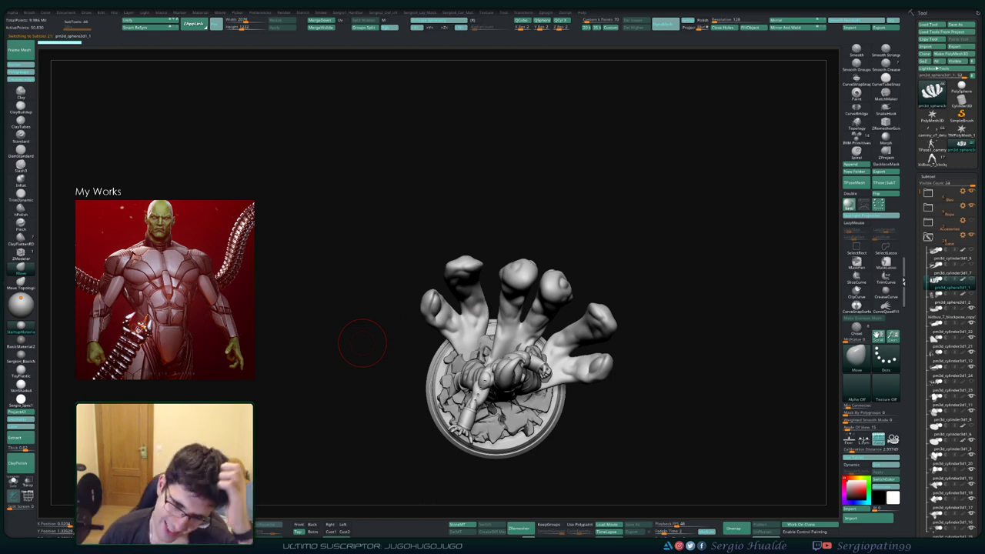
mouse_move(627, 270)
left_mouse_down()
mouse_move(601, 199)
mouse_move(539, 185)
mouse_move(315, 335)
left_mouse_up()
key("Down")
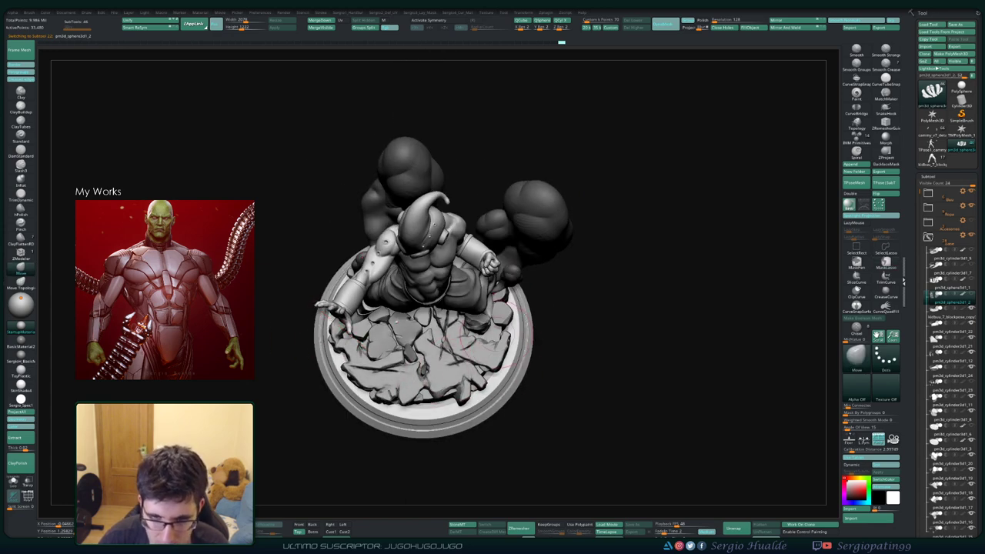
key("w")
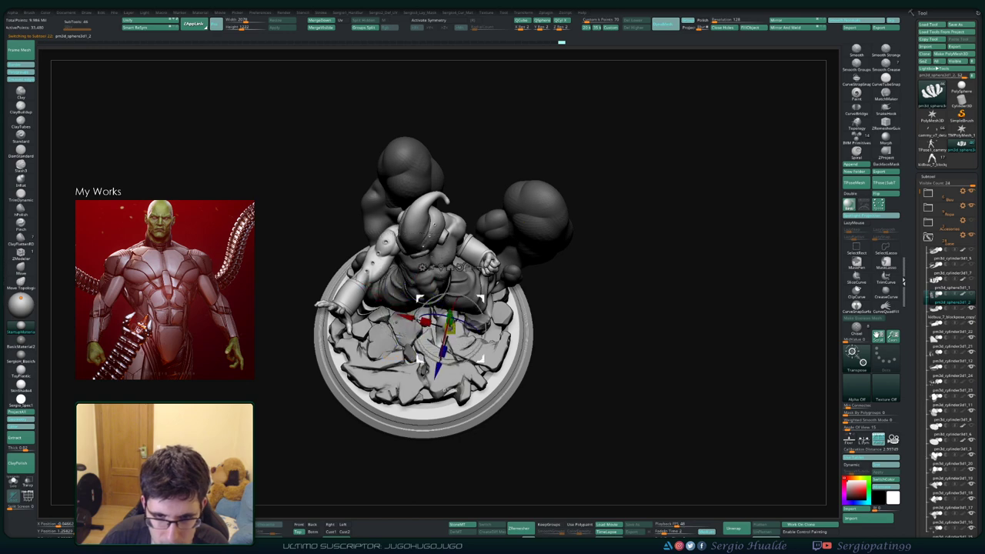
left_click_drag(499, 368, 502, 354)
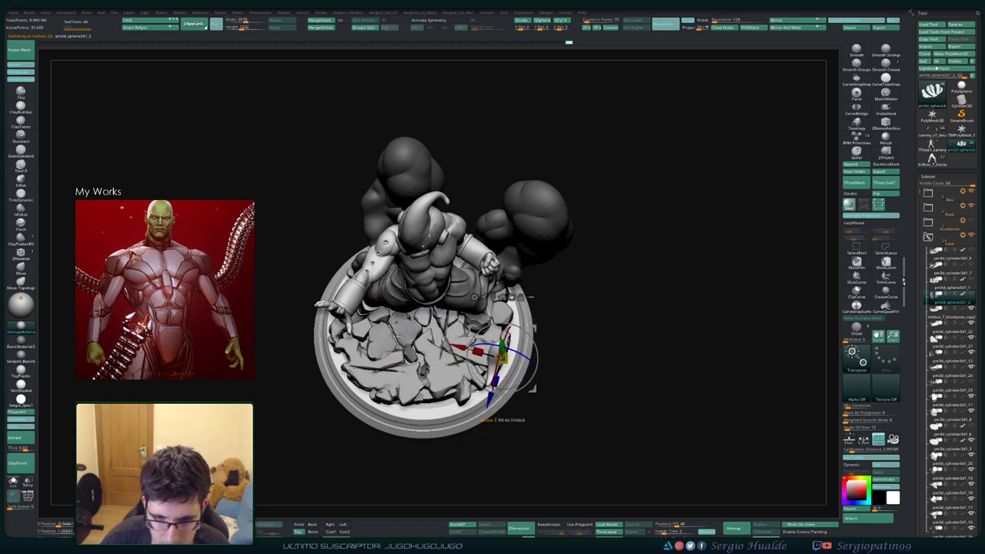
mouse_move(504, 420)
left_mouse_down()
mouse_move(528, 446)
mouse_move(477, 454)
mouse_move(524, 454)
mouse_move(531, 431)
mouse_move(520, 458)
mouse_move(508, 443)
mouse_move(545, 377)
mouse_move(543, 431)
mouse_move(519, 422)
mouse_move(520, 381)
left_mouse_up()
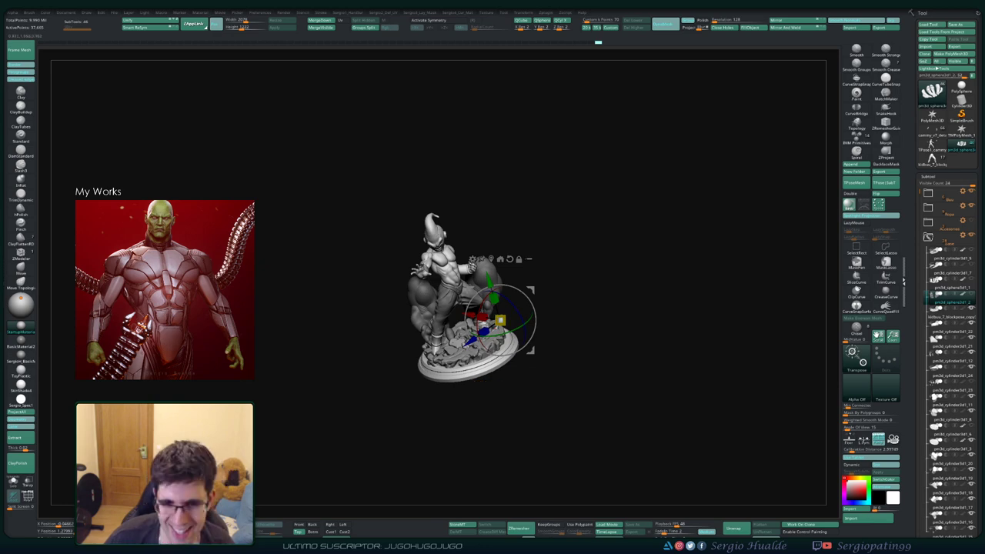
- Re-anchor the gizmo pivot on the smoke mesh and check the statue from side and front
mouse_move(531, 323)
left_mouse_down()
mouse_move(515, 348)
mouse_move(485, 362)
mouse_move(529, 312)
mouse_move(537, 336)
left_mouse_up()
left_click(505, 362)
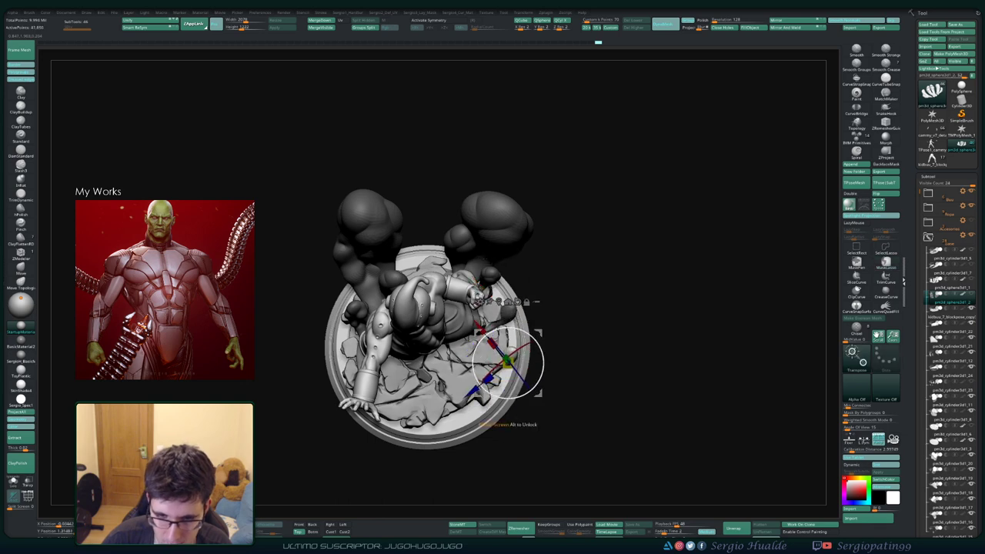
mouse_move(586, 431)
left_mouse_down()
mouse_move(539, 431)
mouse_move(544, 496)
left_mouse_up()
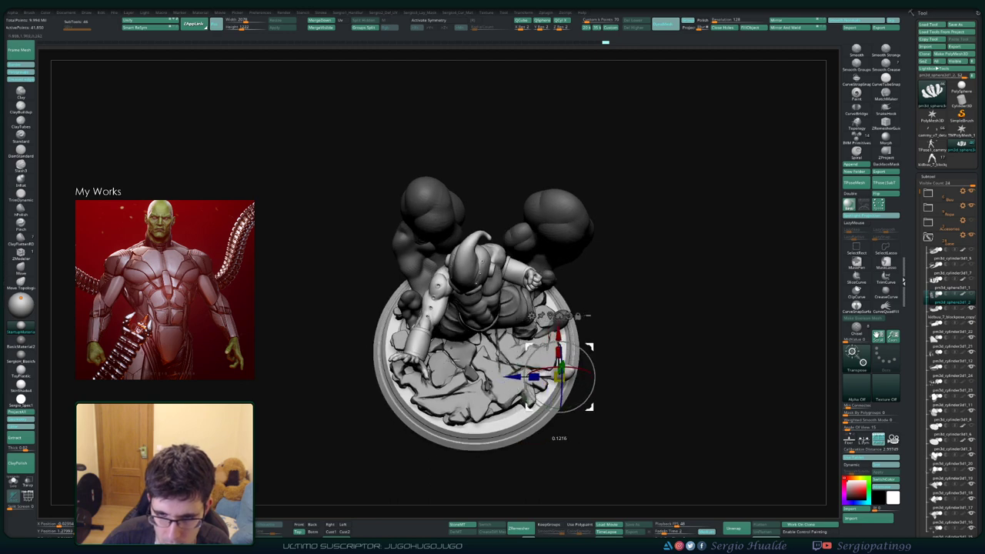
mouse_move(544, 496)
left_mouse_down()
mouse_move(543, 436)
mouse_move(616, 392)
mouse_move(625, 415)
mouse_move(579, 362)
mouse_move(608, 193)
left_mouse_up()
key("q")
key("w")
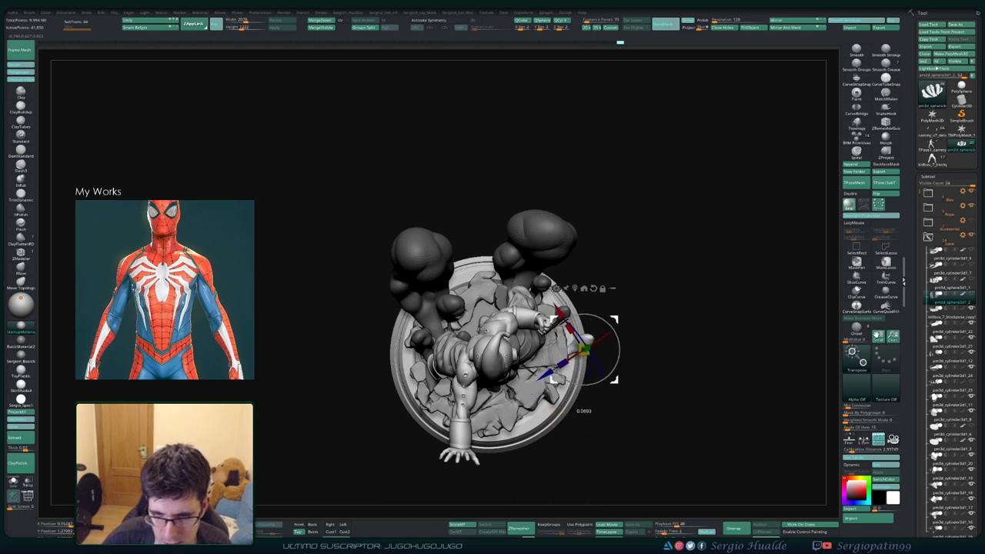
mouse_move(612, 321)
left_mouse_down()
mouse_move(585, 293)
mouse_move(539, 361)
mouse_move(567, 374)
left_mouse_up()
key("q")
key("w")
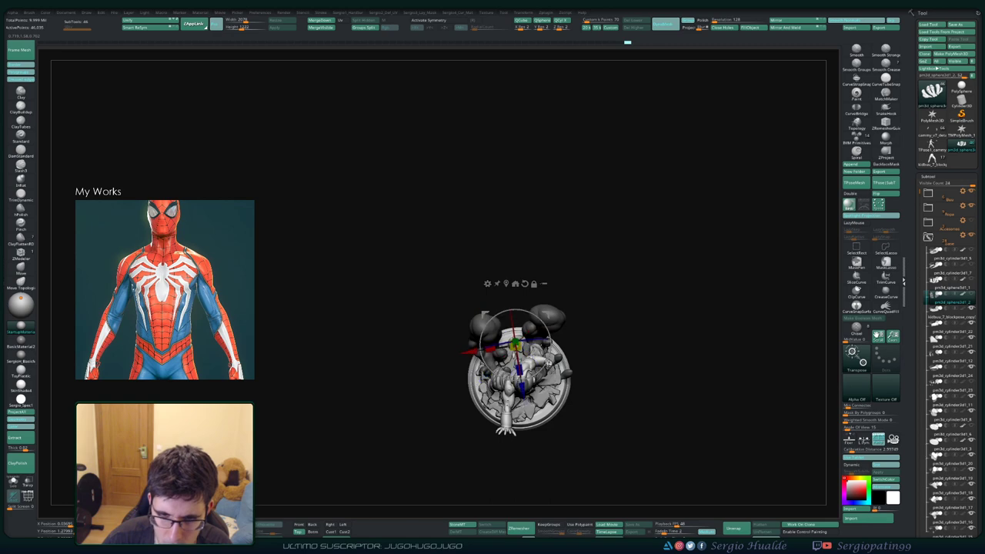
- Push the smoke section up and outward with the gizmo's move arrow, then orbit to check
left_click_drag(615, 400, 585, 308)
left_click_drag(521, 410, 501, 412)
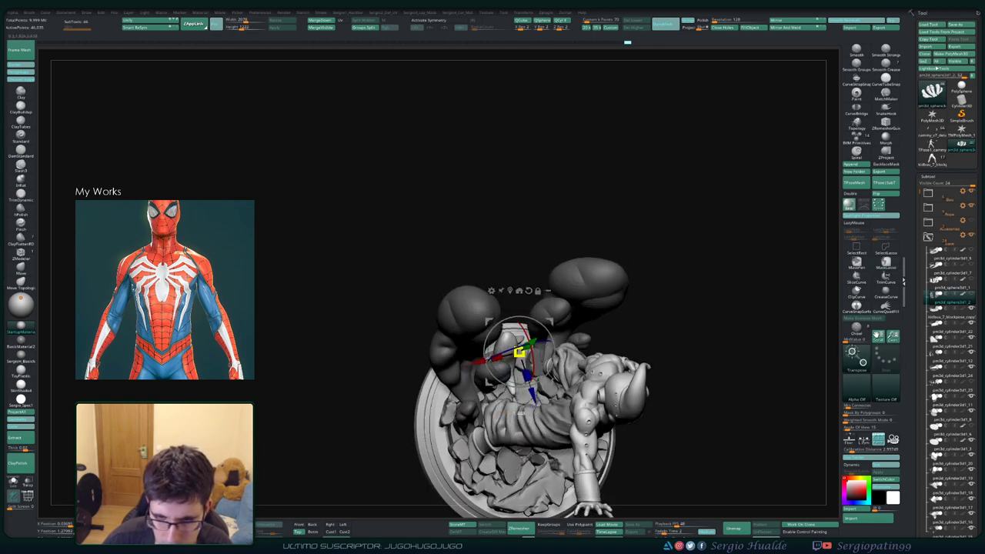
left_click_drag(520, 351, 530, 340)
mouse_move(693, 431)
left_mouse_down()
mouse_move(692, 323)
mouse_move(700, 331)
mouse_move(677, 346)
mouse_move(739, 401)
left_mouse_up()
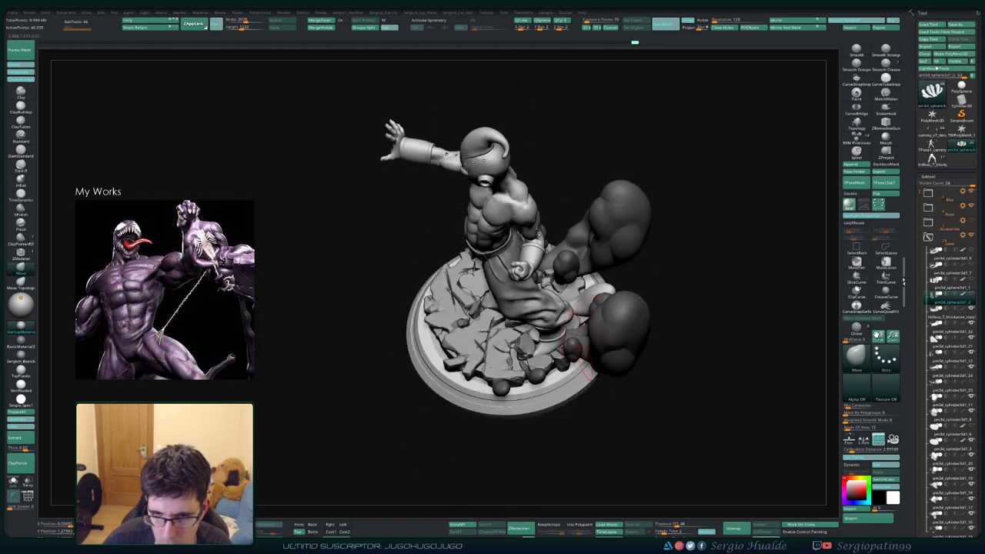
- Orbit and zoom out to view the whole statue and rocky base from above
left_click_drag(627, 274, 612, 377)
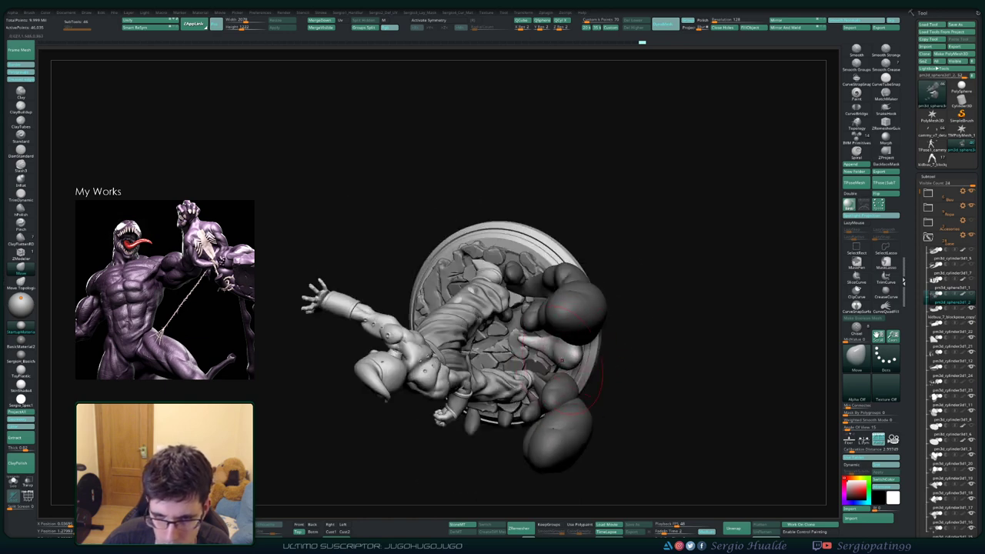
mouse_move(562, 360)
left_mouse_down()
mouse_move(566, 347)
mouse_move(555, 354)
left_mouse_up()
key("space")
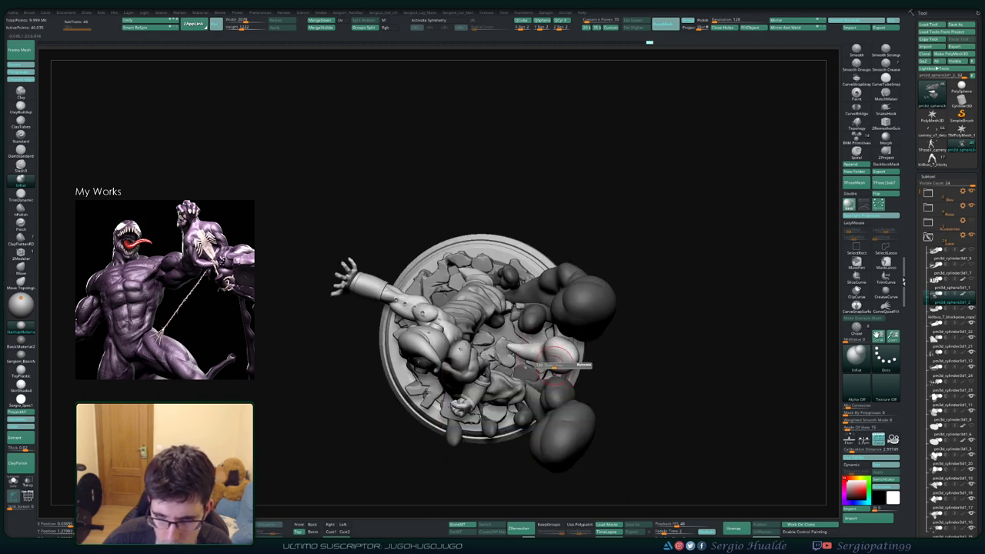
left_click_drag(566, 356, 551, 360)
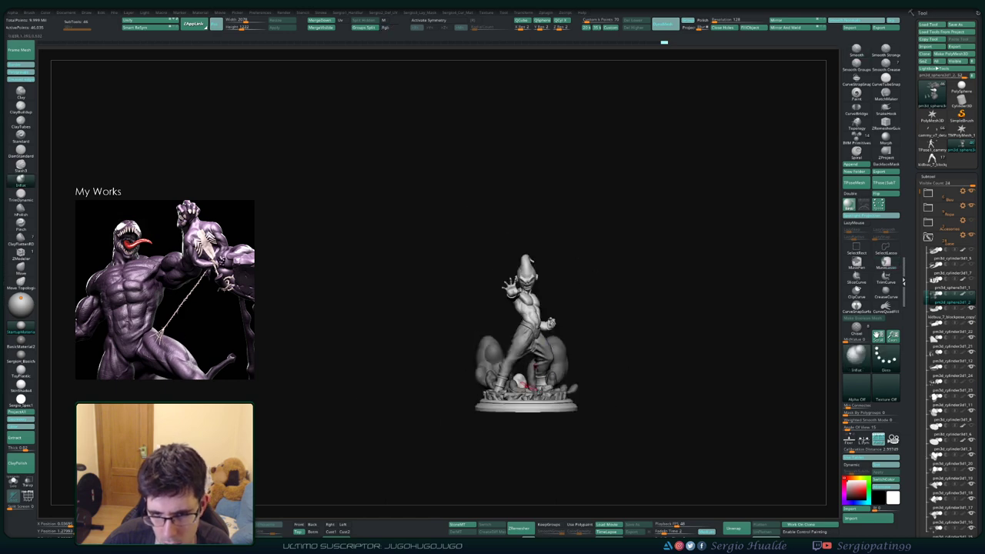
scroll(527, 393, "up", 2)
scroll(526, 392, "up", 3)
scroll(526, 394, "up", 2)
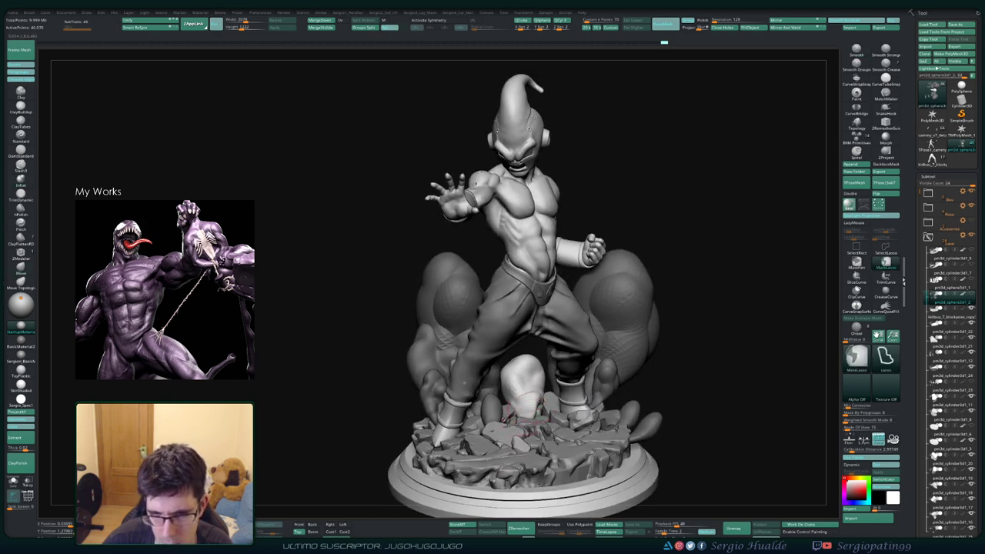
scroll(513, 423, "down", 5)
mouse_move(514, 423)
left_mouse_down("alt")
mouse_move(535, 338)
mouse_move(543, 348)
left_mouse_up("alt")
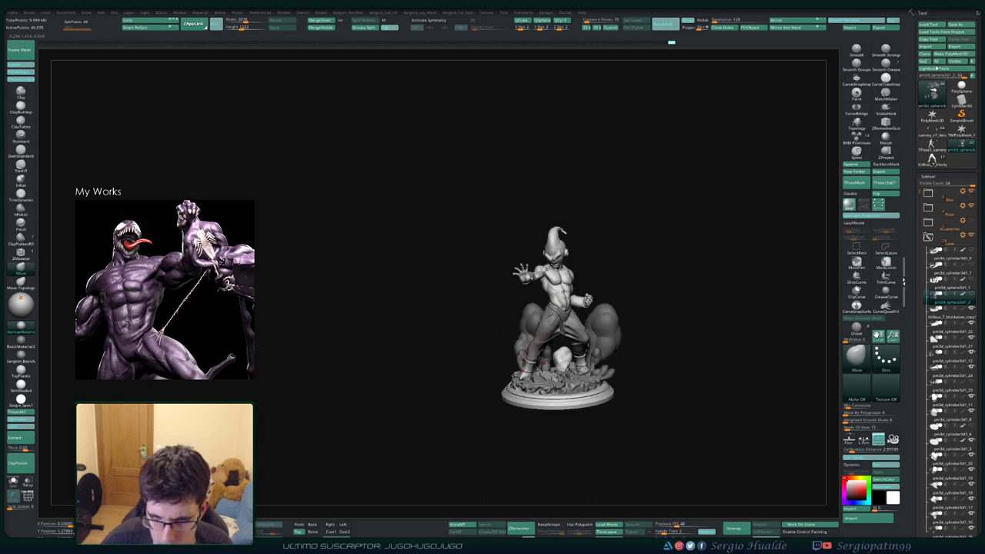
left_click_drag(511, 297, 462, 330)
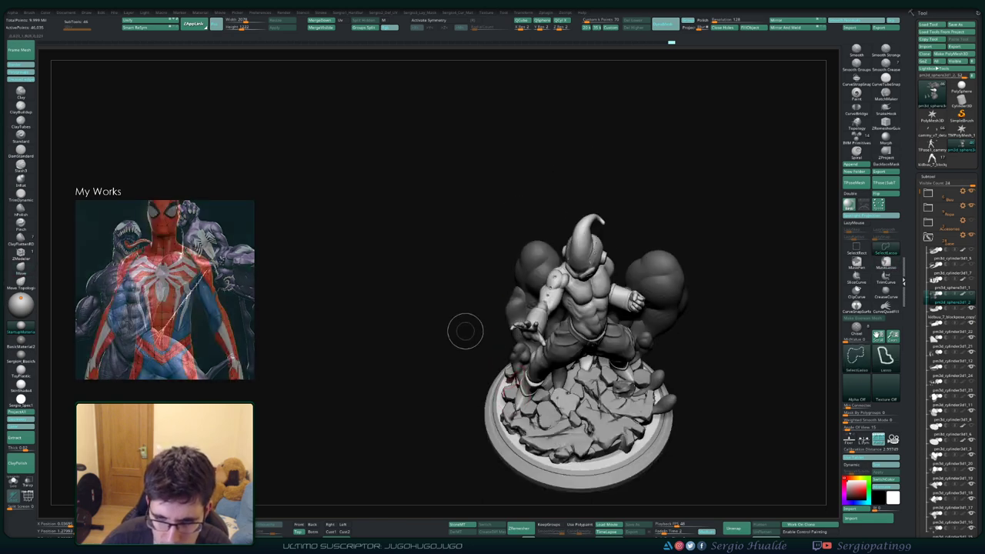
- Solo the cloud SubTool to inspect the smoke meshes, then turn Solo off
key("w")
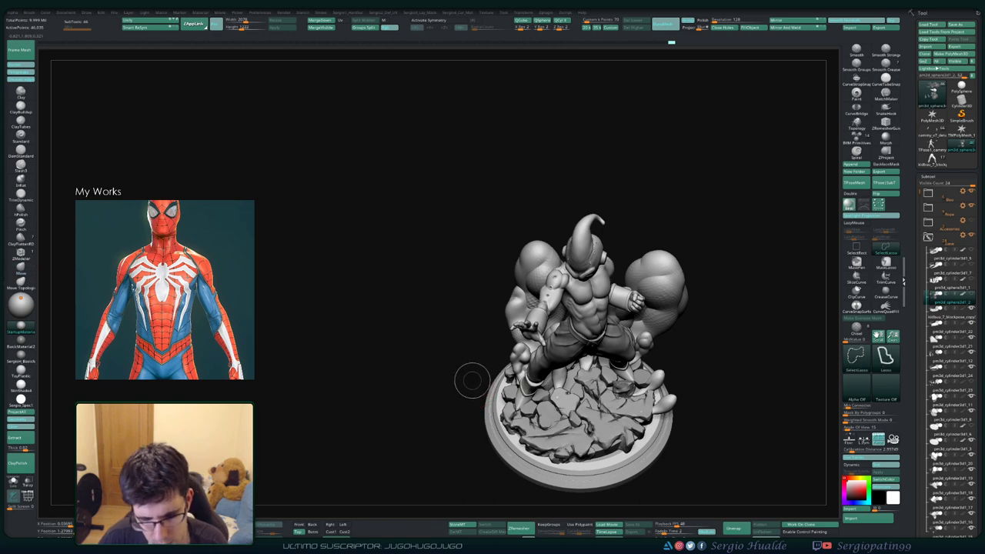
left_click(585, 293, "ctrl+shift")
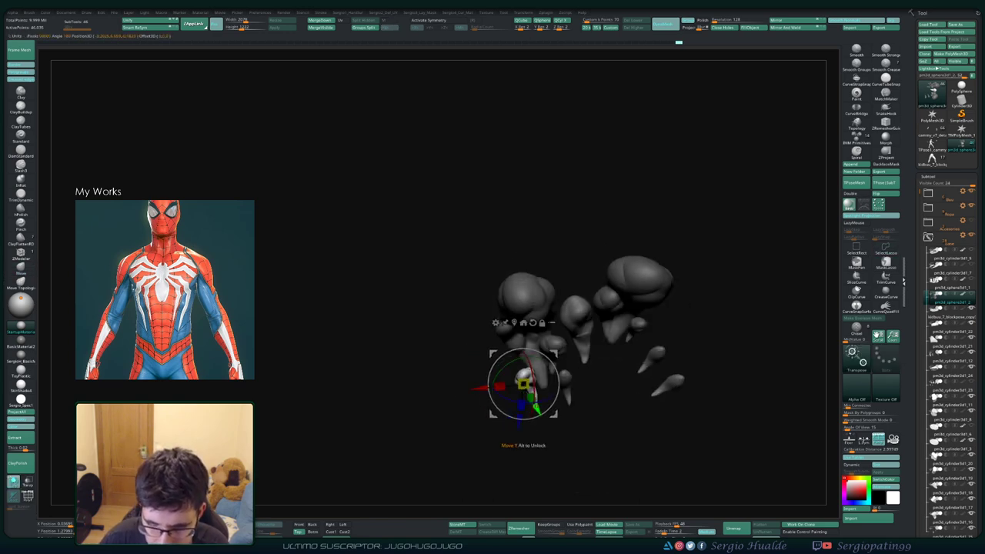
left_click_drag(585, 323, 524, 385)
scroll(547, 426, "up", 2)
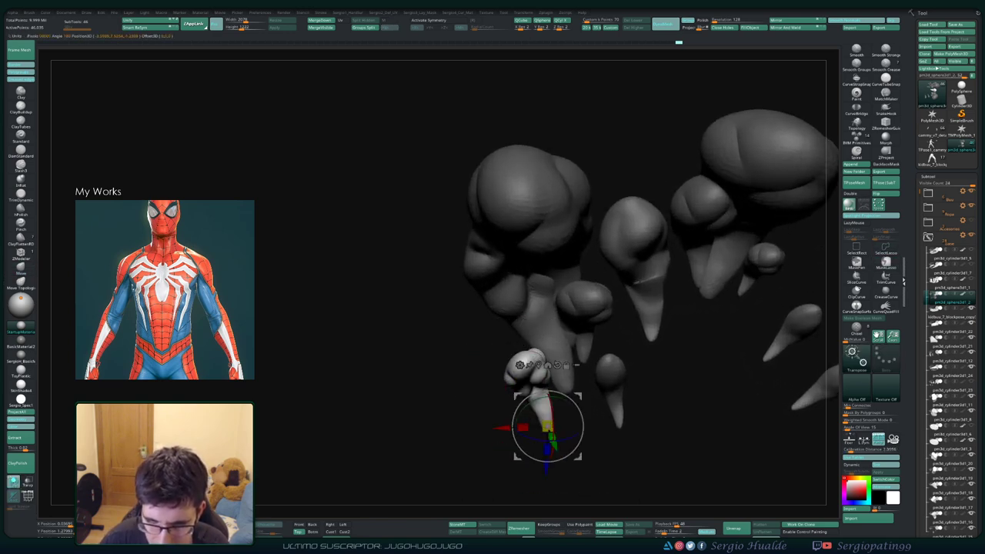
left_click_drag(677, 416, 662, 354)
scroll(515, 316, "down", 2)
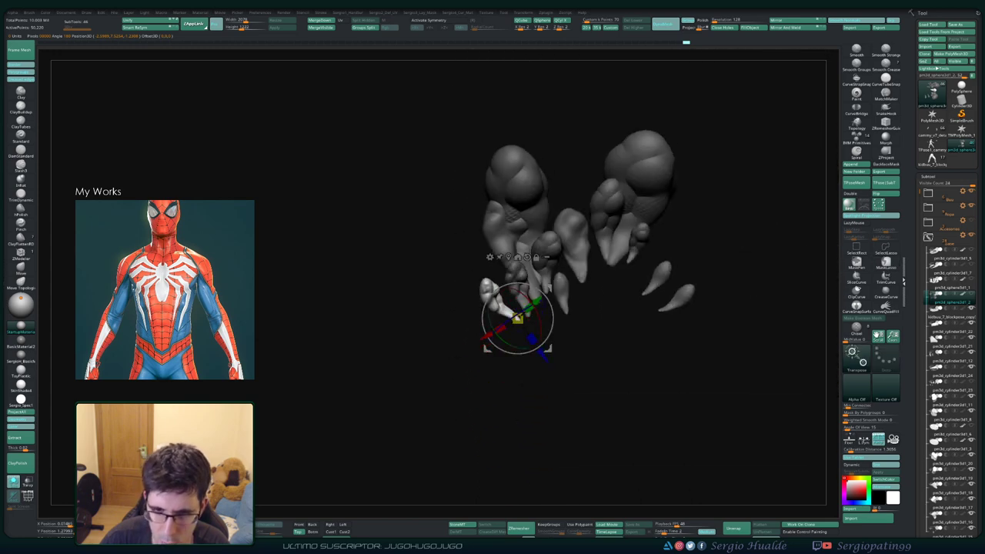
left_click(486, 348, "ctrl+shift")
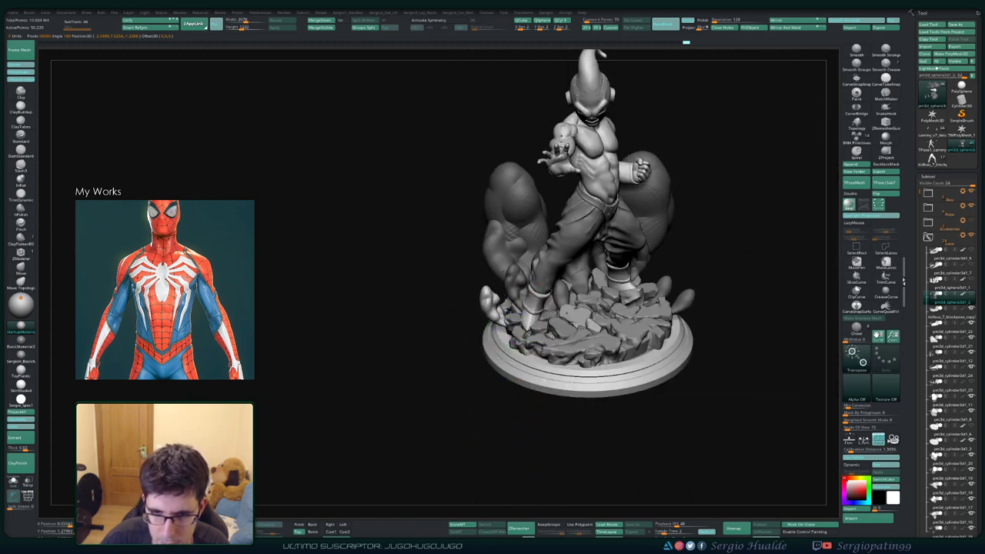
- Rotate the smoke wisp jutting from the base's left edge back toward the base
left_click_drag(692, 431, 600, 431)
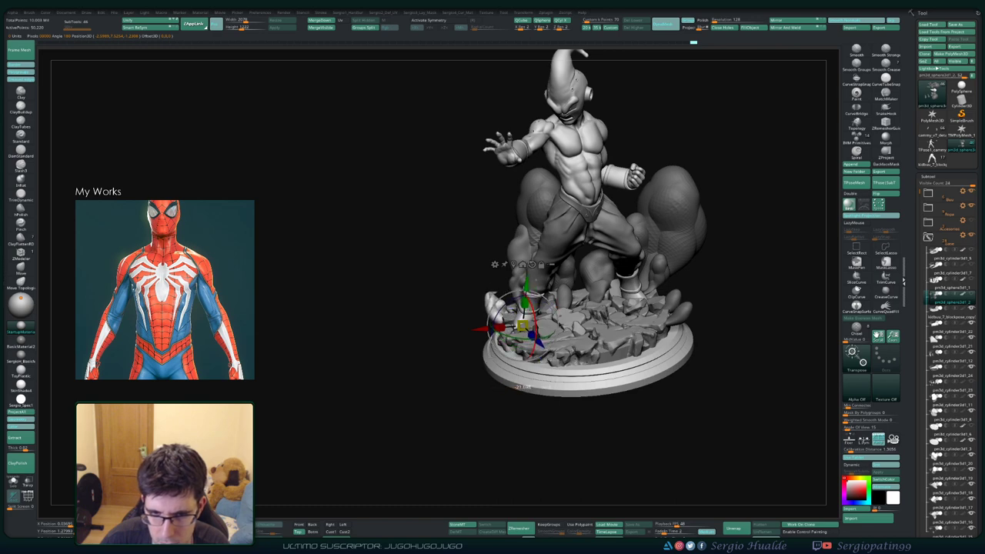
left_click_drag(600, 431, 555, 339, "alt")
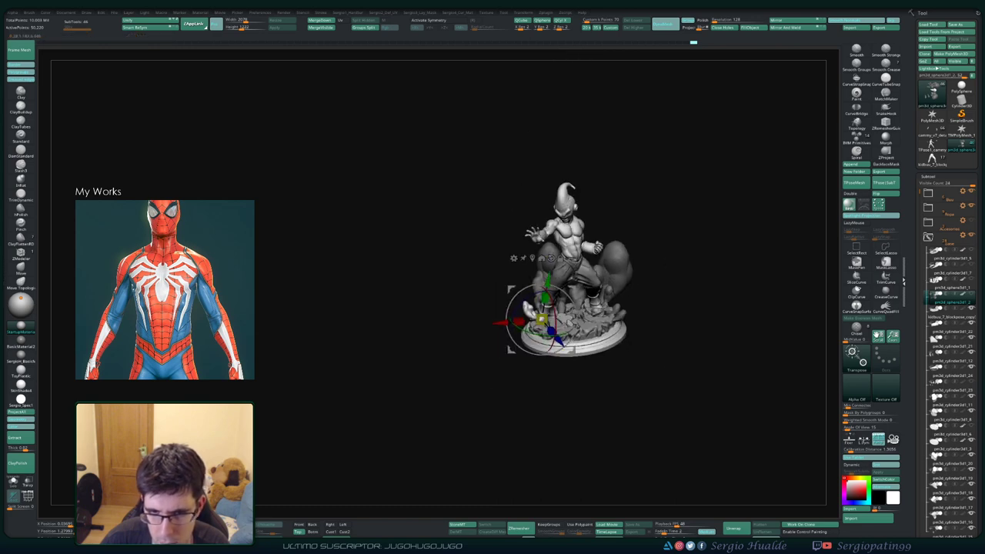
left_click_drag(693, 431, 646, 443)
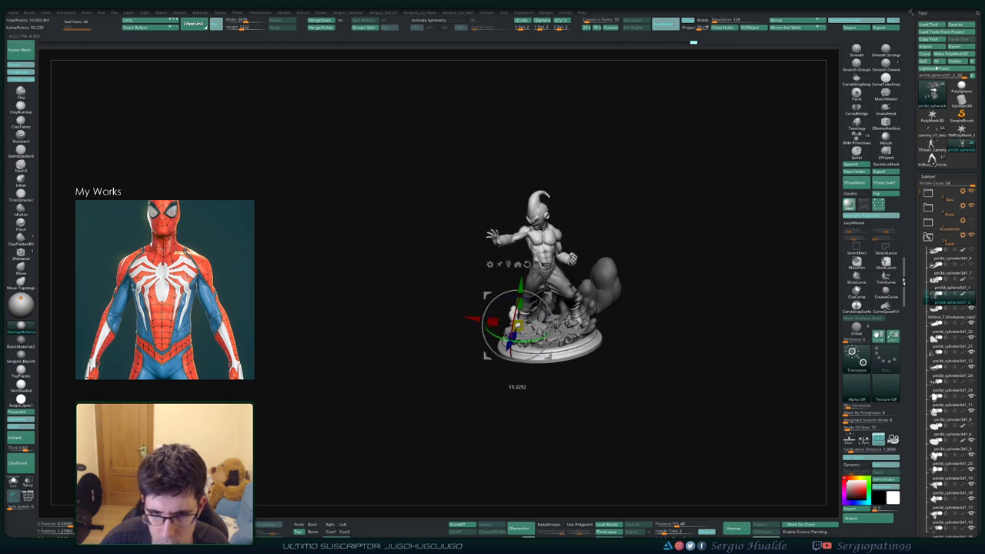
mouse_move(516, 323)
left_mouse_down()
mouse_move(516, 432)
mouse_move(443, 331)
mouse_move(443, 431)
left_mouse_up()
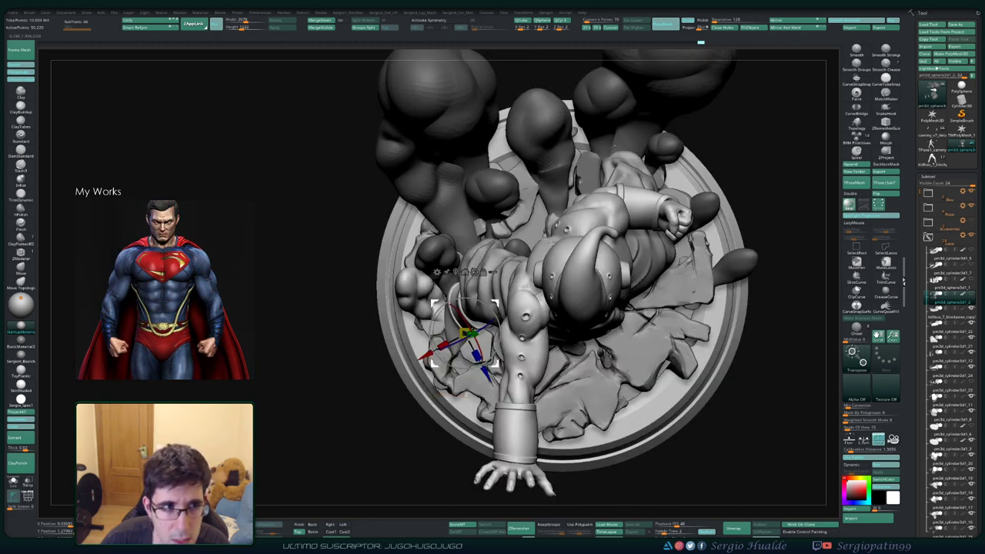
mouse_move(481, 361)
left_mouse_down()
mouse_move(462, 435)
mouse_move(462, 355)
mouse_move(477, 323)
left_mouse_up()
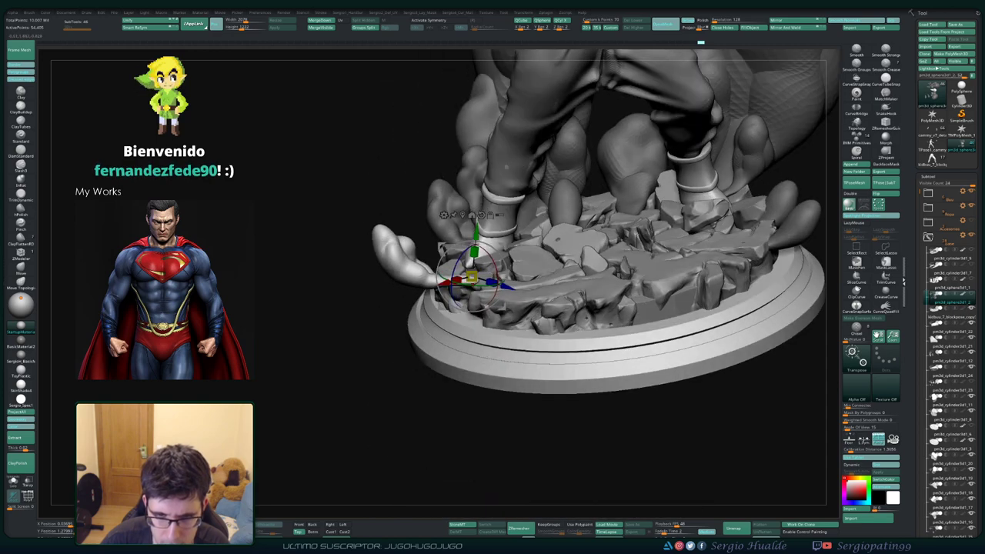
mouse_move(438, 281)
left_mouse_down()
mouse_move(477, 269)
mouse_move(479, 293)
left_mouse_up()
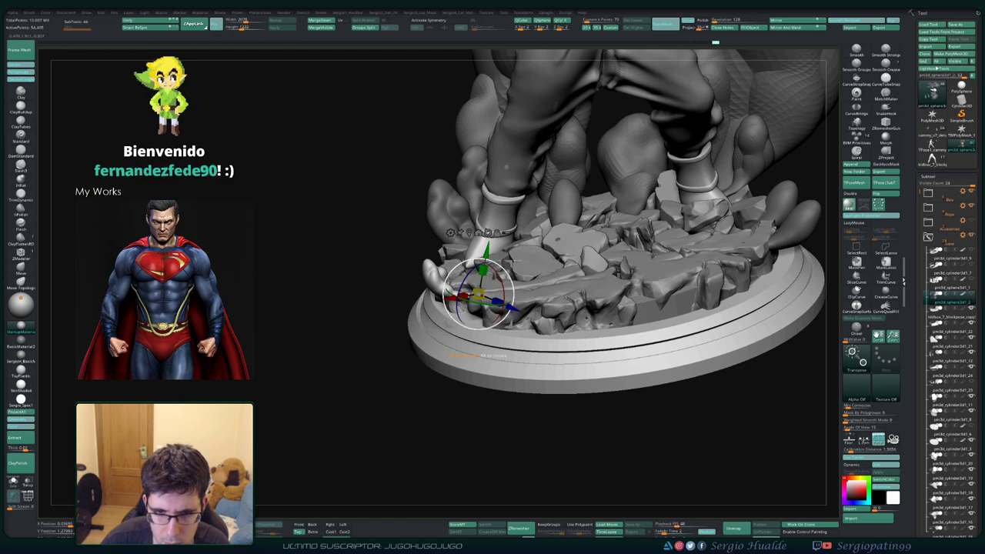
left_click_drag(347, 431, 362, 492)
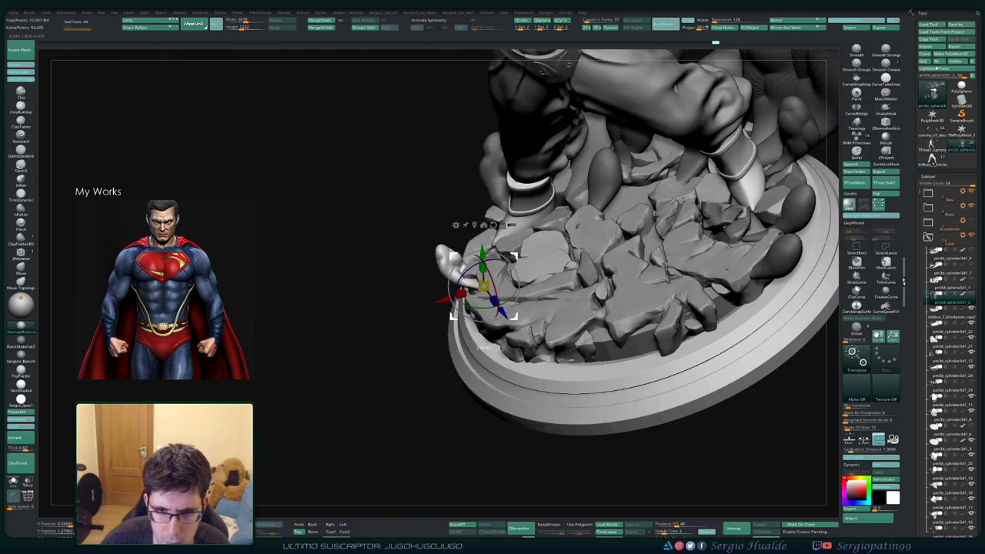
scroll(477, 285, "down", 5)
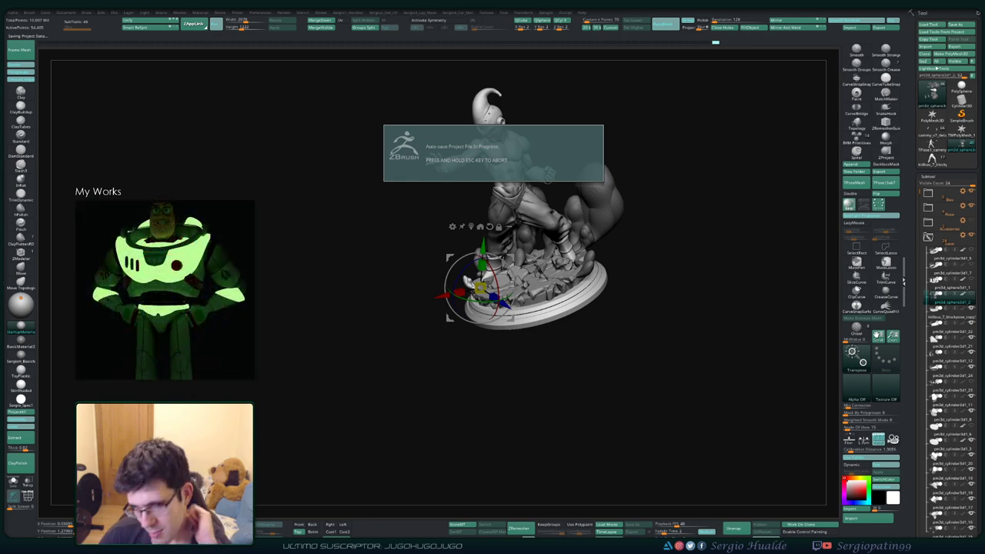
- Return to the Move brush, orbit and frame the statue, and select the smoke-puff SubTool
key("q")
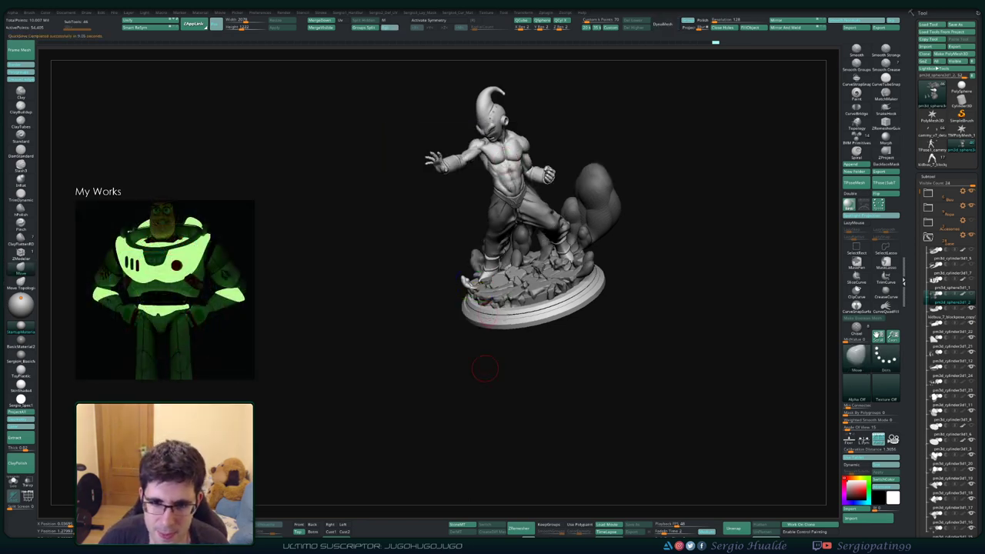
mouse_move(485, 369)
left_mouse_down()
mouse_move(549, 288)
mouse_move(585, 308)
mouse_move(593, 369)
left_mouse_up()
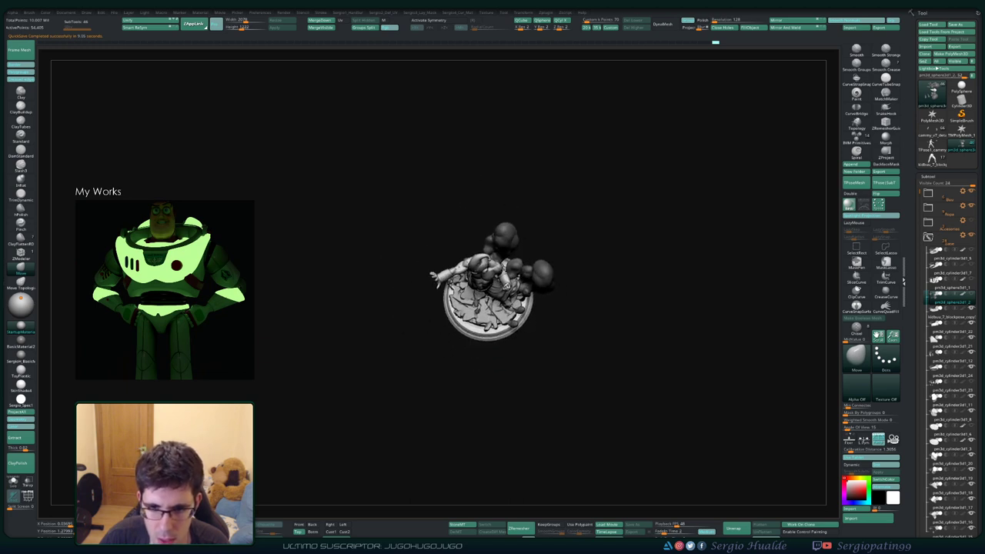
left_click_drag(593, 369, 585, 362)
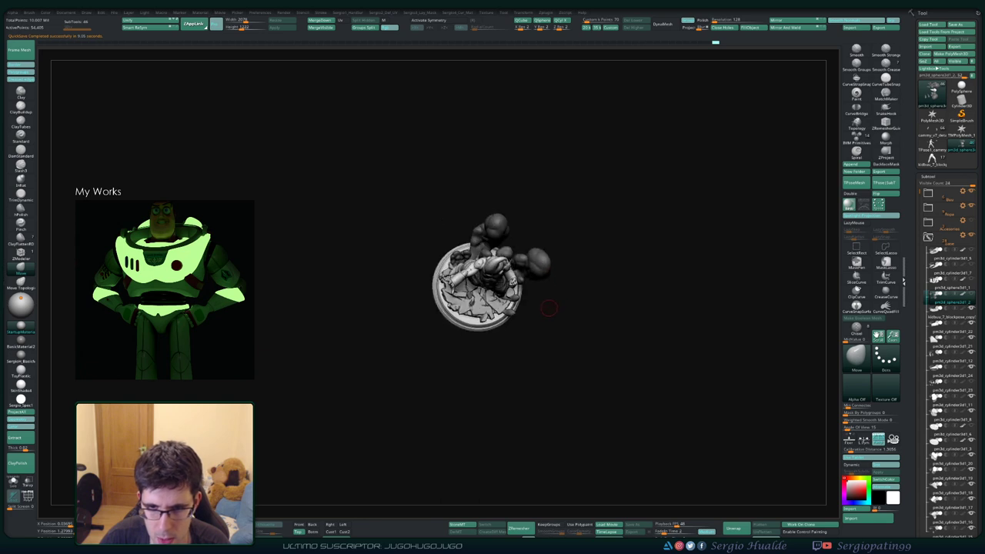
left_click_drag(549, 308, 562, 294)
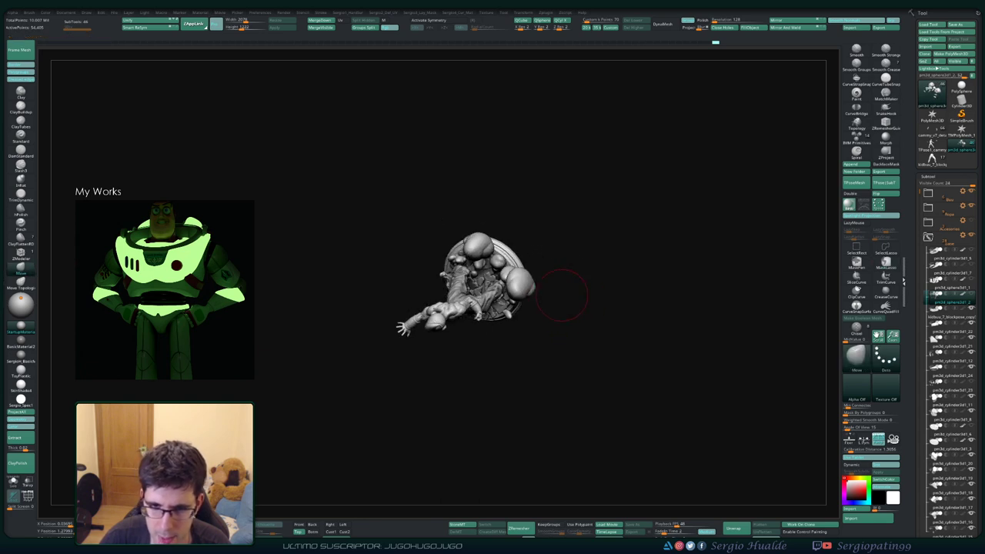
mouse_move(547, 289)
left_mouse_down()
mouse_move(552, 267)
mouse_move(523, 301)
mouse_move(527, 211)
left_mouse_up()
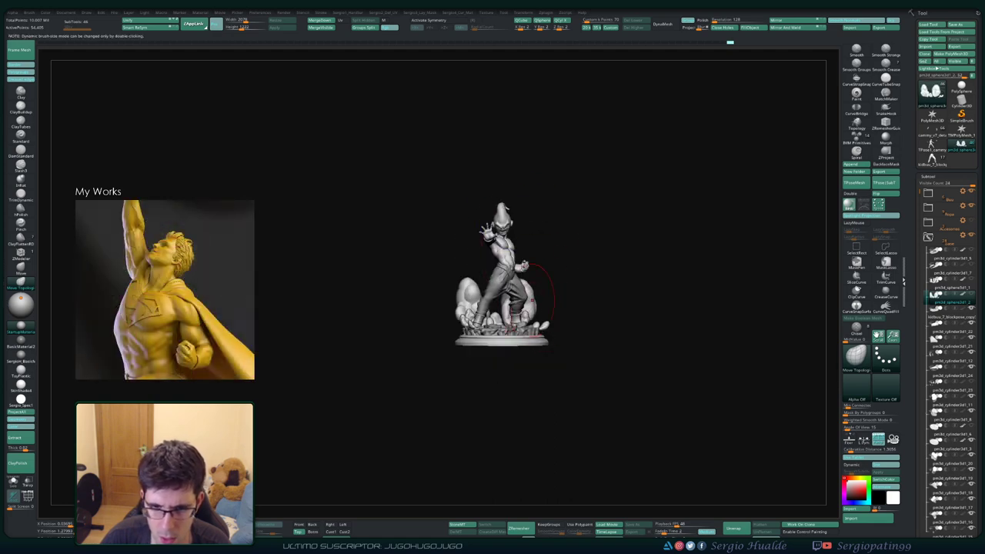
mouse_move(566, 289)
left_mouse_down()
mouse_move(608, 289)
mouse_move(508, 323)
left_mouse_up()
key("f")
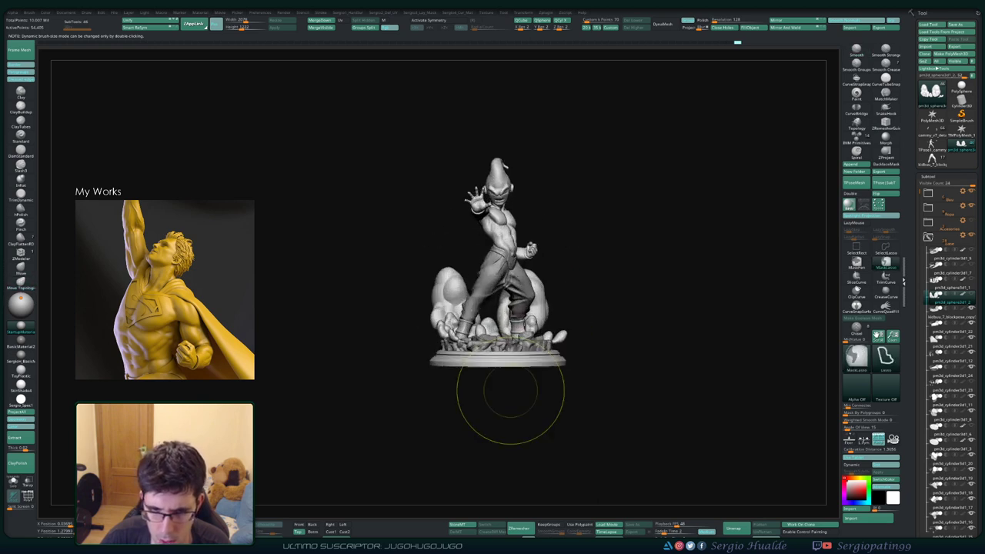
mouse_move(583, 279)
left_mouse_down()
mouse_move(547, 281)
mouse_move(501, 337)
mouse_move(468, 338)
left_mouse_up()
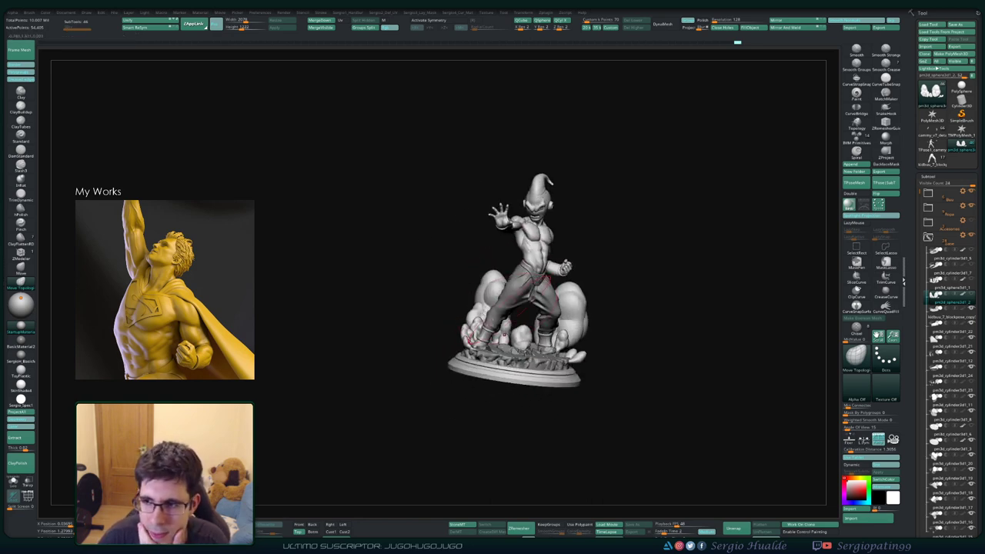
left_click(948, 287)
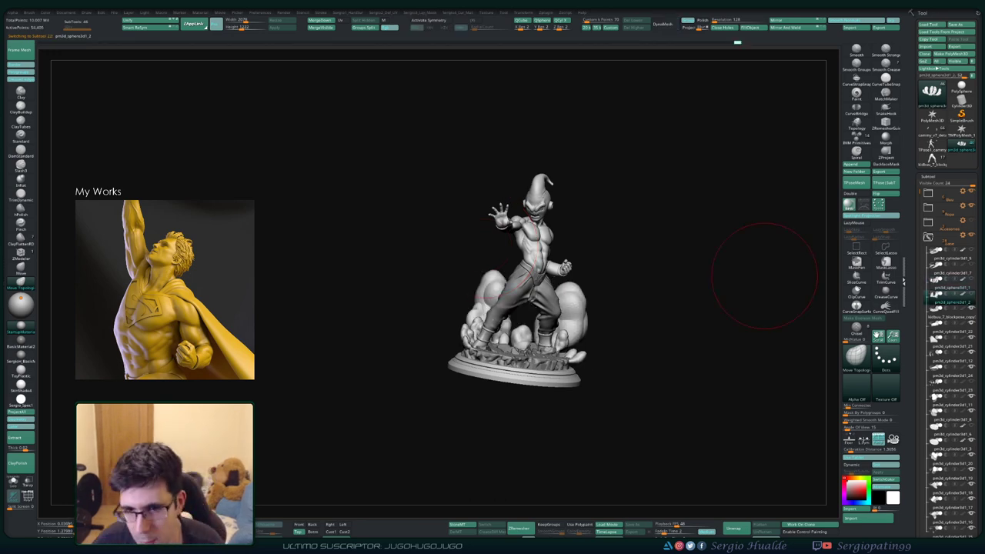
- Orbit around the figure and base and resize the brush for the smoke puffs
left_click_drag(477, 244, 581, 334)
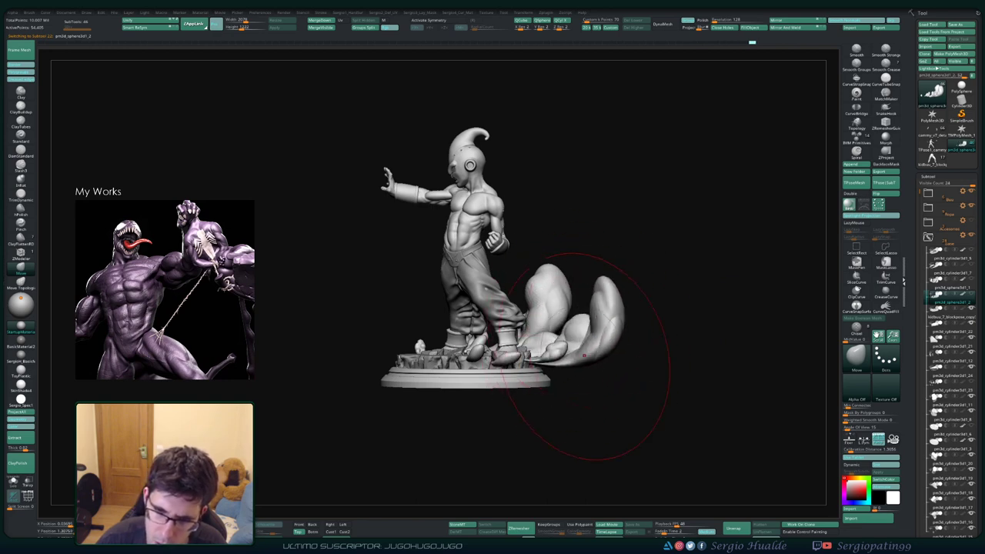
mouse_move(624, 401)
left_mouse_down()
mouse_move(589, 402)
mouse_move(549, 341)
left_mouse_up()
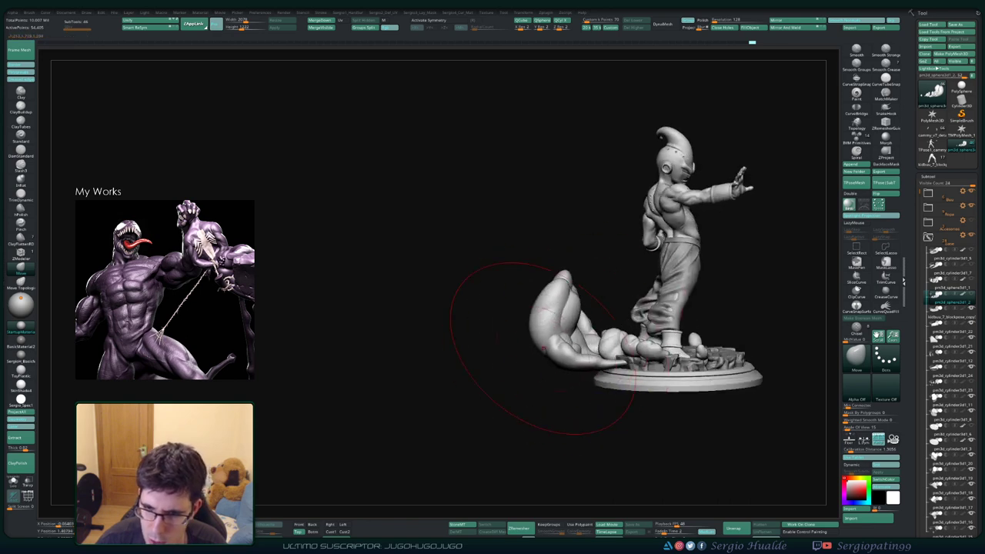
mouse_move(515, 331)
left_mouse_down()
mouse_move(627, 354)
mouse_move(637, 365)
left_mouse_up()
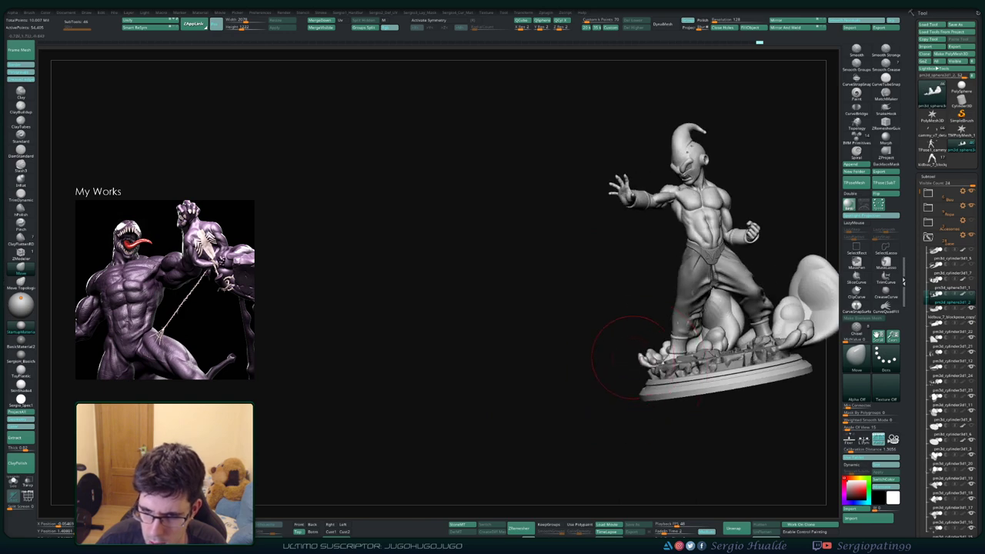
mouse_move(653, 375)
left_mouse_down()
mouse_move(570, 362)
mouse_move(653, 320)
mouse_move(682, 328)
mouse_move(576, 318)
mouse_move(618, 301)
mouse_move(651, 327)
mouse_move(581, 355)
left_mouse_up()
key("s")
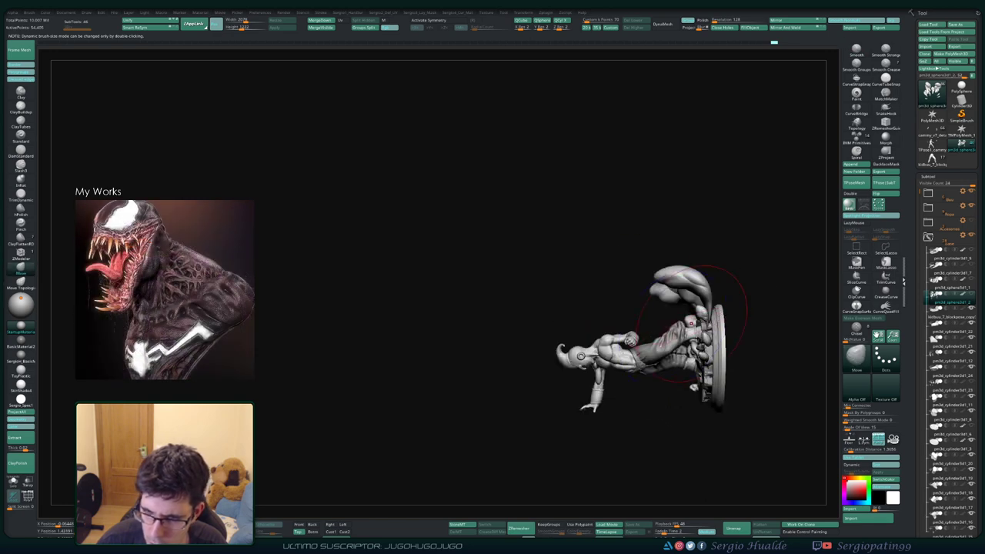
left_click_drag(691, 324, 720, 300)
mouse_move(683, 365)
left_mouse_down("alt")
mouse_move(653, 323)
mouse_move(635, 325)
mouse_move(654, 327)
left_mouse_up("alt")
- Reshape the leg smoke puffs and MaskLasso the left mushroom-shaped cloud cap
mouse_move(566, 319)
left_mouse_down()
mouse_move(554, 324)
mouse_move(566, 339)
mouse_move(545, 344)
left_mouse_up()
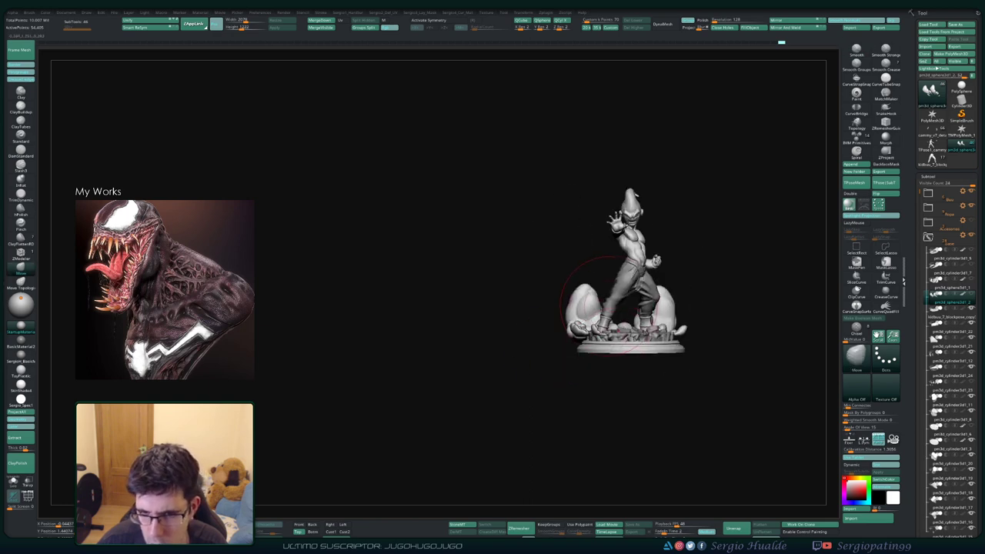
mouse_move(593, 324)
left_mouse_down()
mouse_move(576, 406)
mouse_move(581, 396)
mouse_move(594, 407)
mouse_move(577, 462)
mouse_move(644, 433)
mouse_move(639, 370)
left_mouse_up()
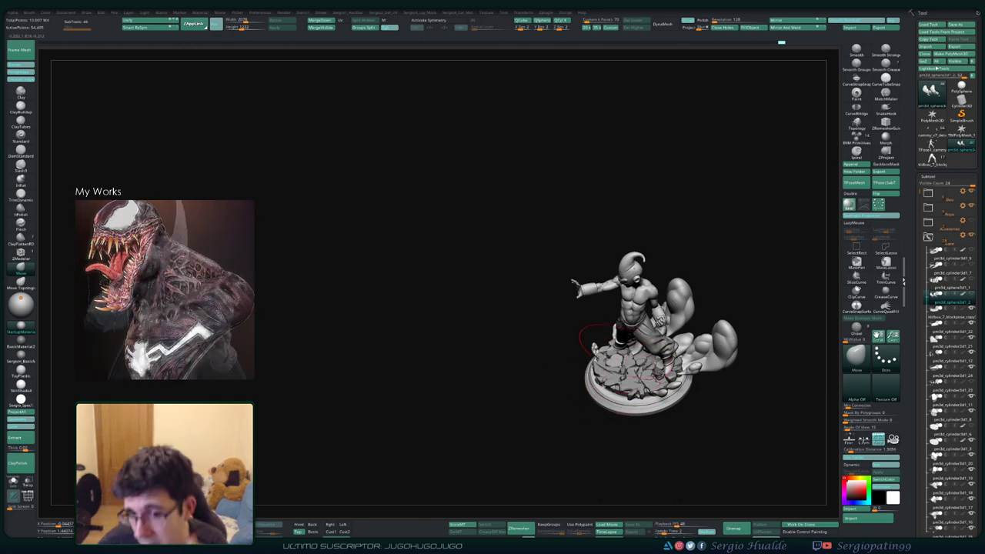
mouse_move(647, 431)
left_mouse_down()
mouse_move(647, 400)
mouse_move(837, 255)
mouse_move(751, 224)
left_mouse_up()
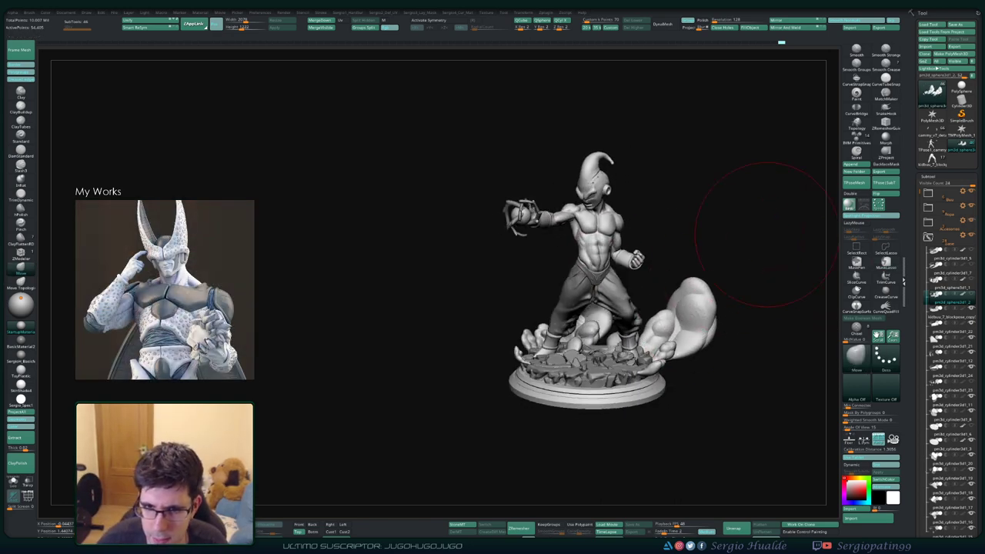
right_click_drag(747, 220, 658, 266, "ctrl")
mouse_move(676, 266)
left_mouse_down()
mouse_move(640, 307)
mouse_move(670, 331)
left_mouse_up()
scroll(695, 352, "up", 2)
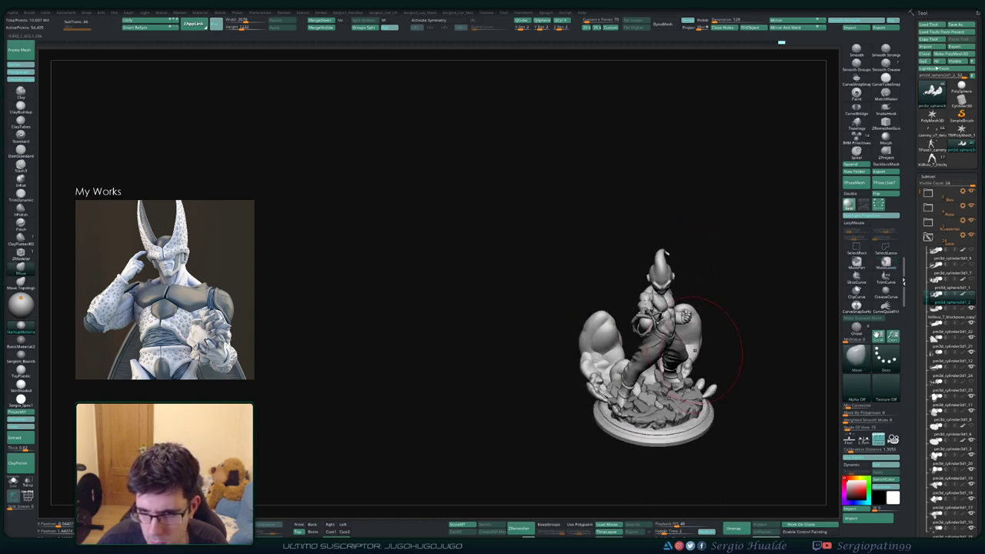
left_click_drag(478, 192, 477, 324)
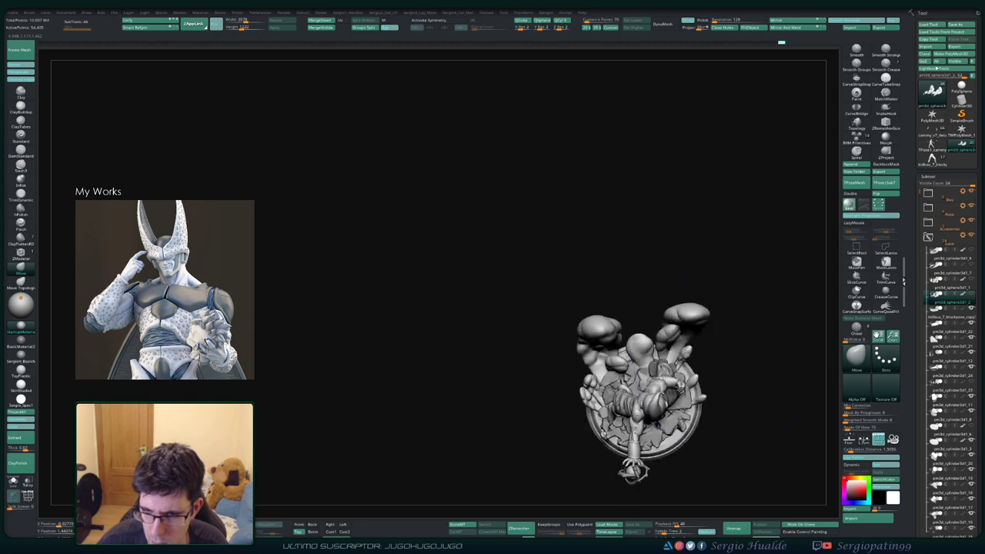
left_click_drag(716, 323, 706, 344, "ctrl")
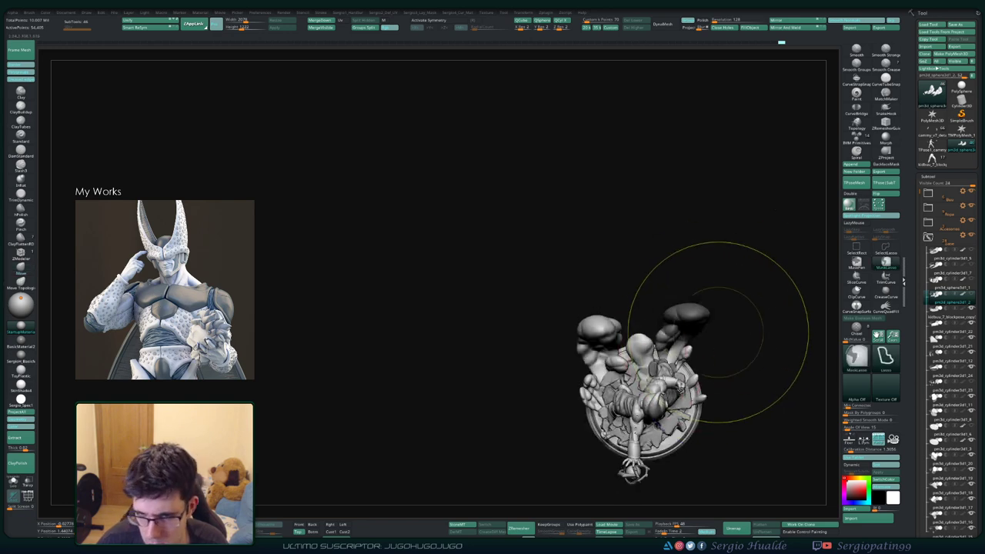
- Nudge the masked smoke puff cap slightly with the Transpose gizmo
key("w")
left_click(680, 339)
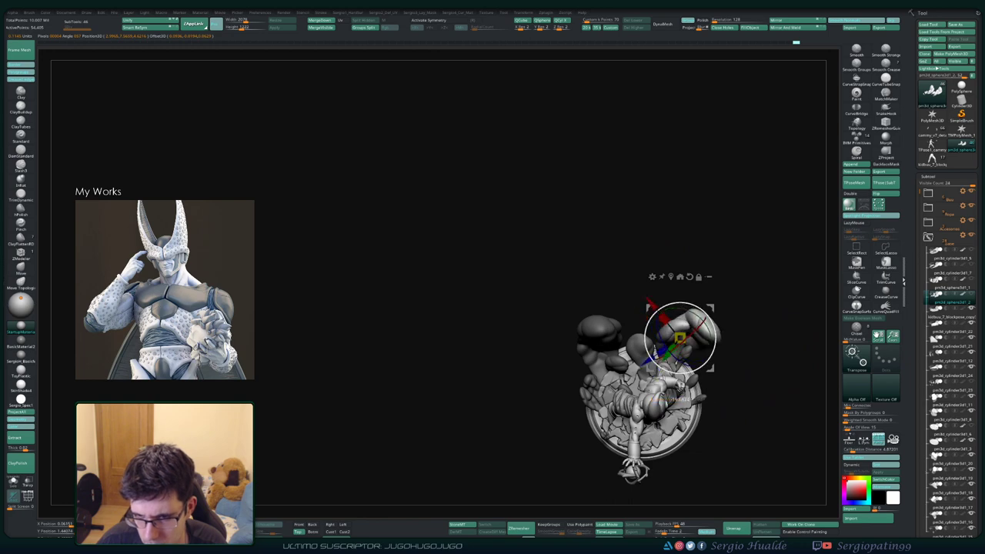
mouse_move(681, 339)
left_mouse_down()
mouse_move(724, 254)
mouse_move(541, 293)
left_mouse_up()
key("q")
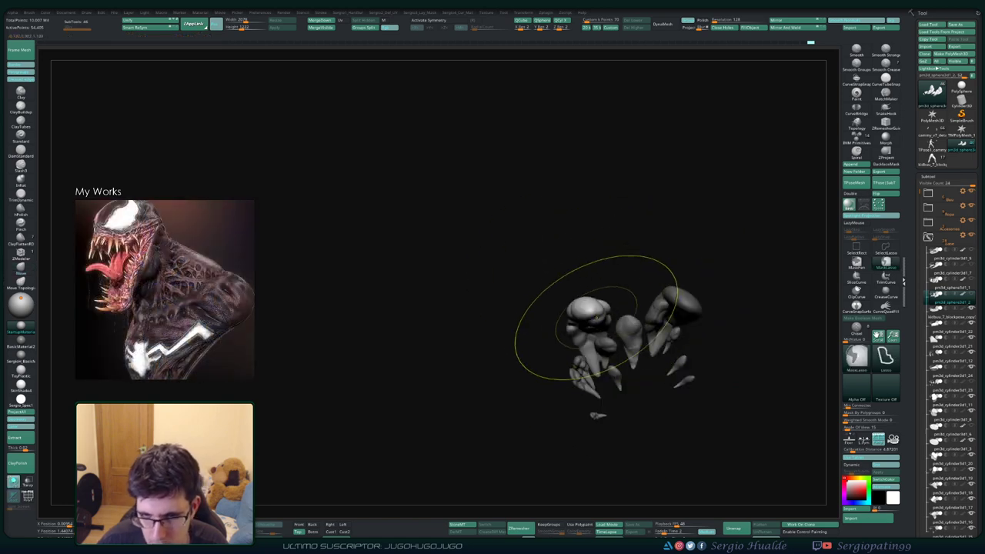
- Rotate the left smoke puff cap to a new angle and view the whole statue
key("w")
left_click(587, 315, "alt")
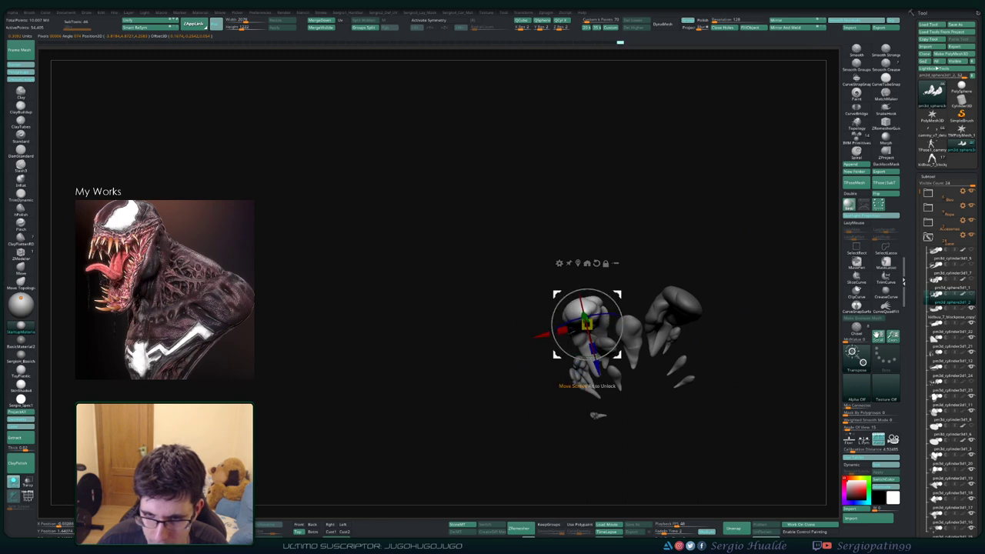
left_click_drag(620, 323, 614, 338)
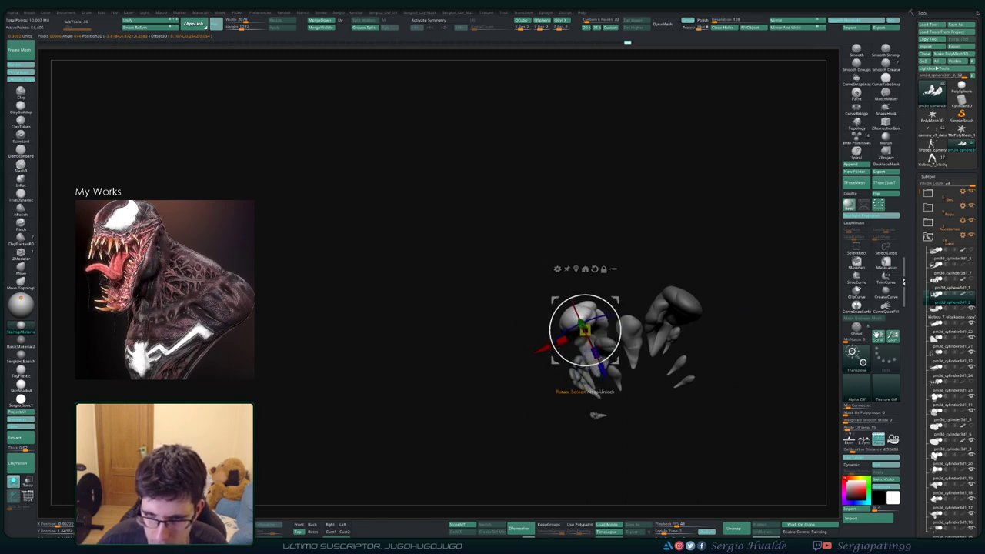
left_click_drag(598, 416, 598, 385)
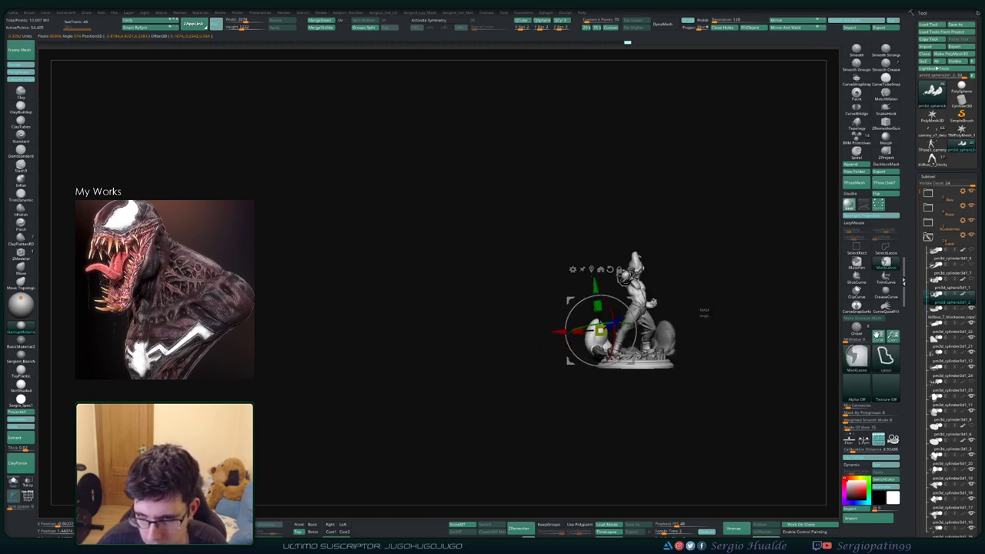
key("q")
mouse_move(703, 330)
left_mouse_down()
mouse_move(639, 340)
mouse_move(616, 371)
left_mouse_up()
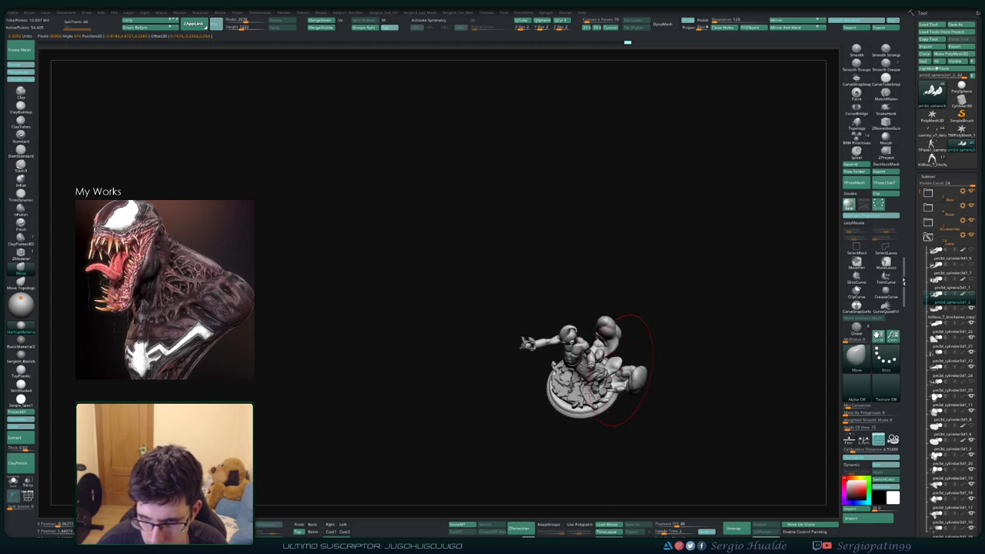
scroll(616, 377, "up", 3)
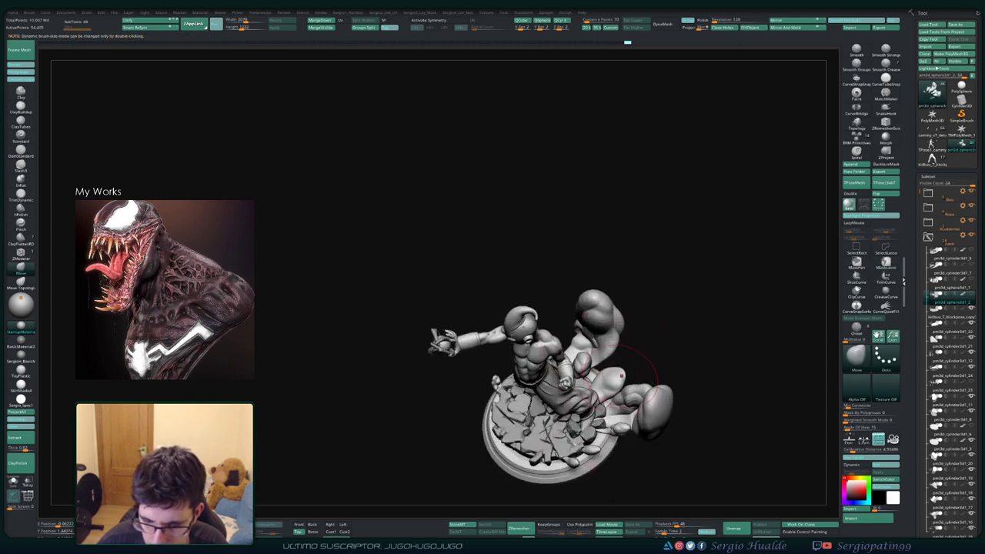
key("b")
key("i")
key("n")
left_click_drag(627, 365, 628, 359)
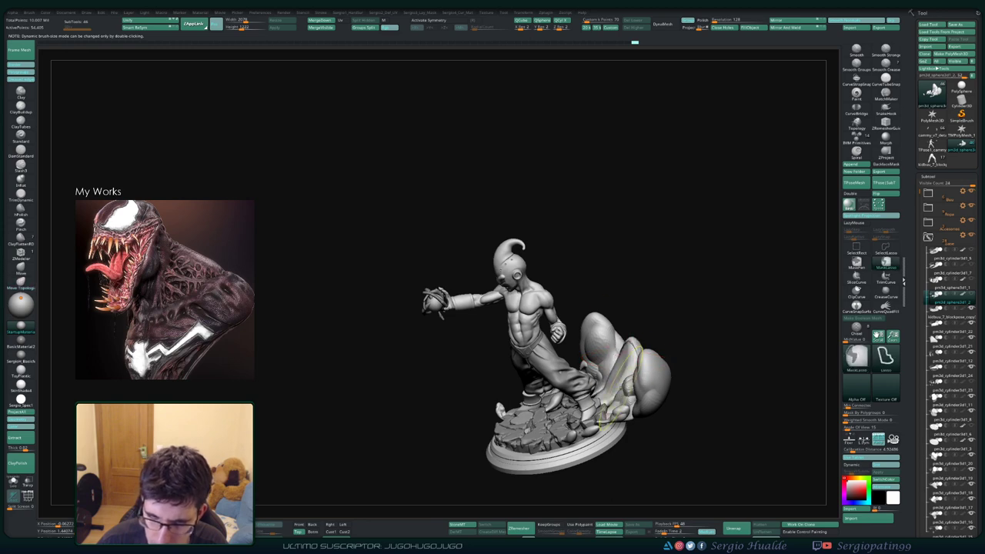
mouse_move(645, 339)
left_mouse_down()
mouse_move(636, 390)
mouse_move(644, 415)
mouse_move(660, 333)
mouse_move(665, 367)
mouse_move(598, 412)
mouse_move(608, 369)
mouse_move(624, 361)
mouse_move(638, 357)
mouse_move(646, 397)
left_mouse_up()
mouse_move(654, 362)
left_mouse_down()
mouse_move(689, 346)
mouse_move(681, 350)
left_mouse_up()
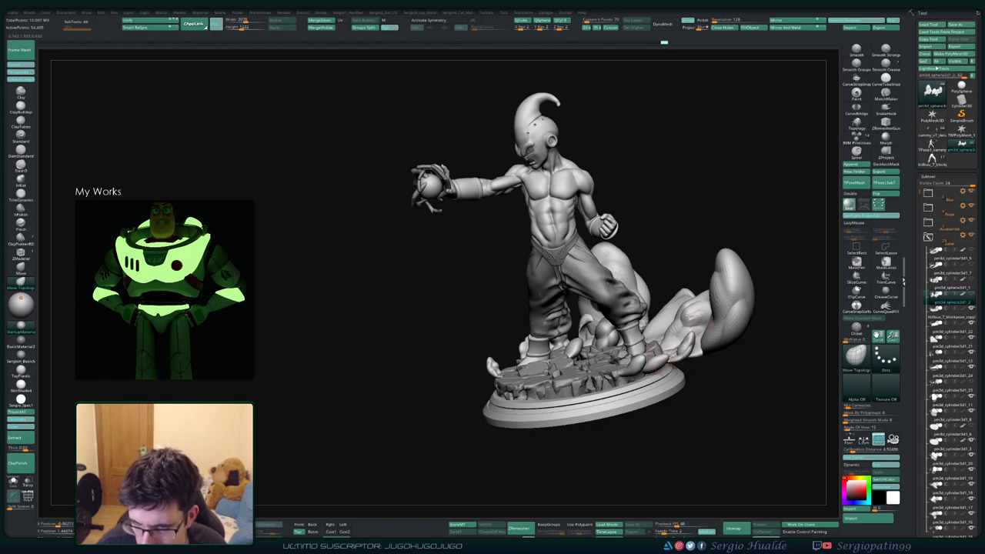
left_click_drag(658, 362, 640, 368)
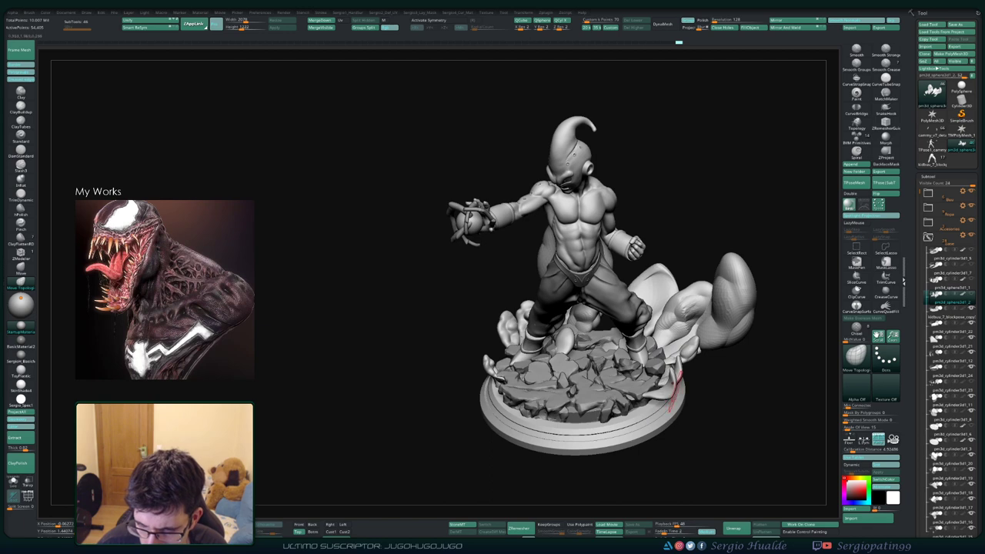
left_click_drag(693, 397, 634, 376)
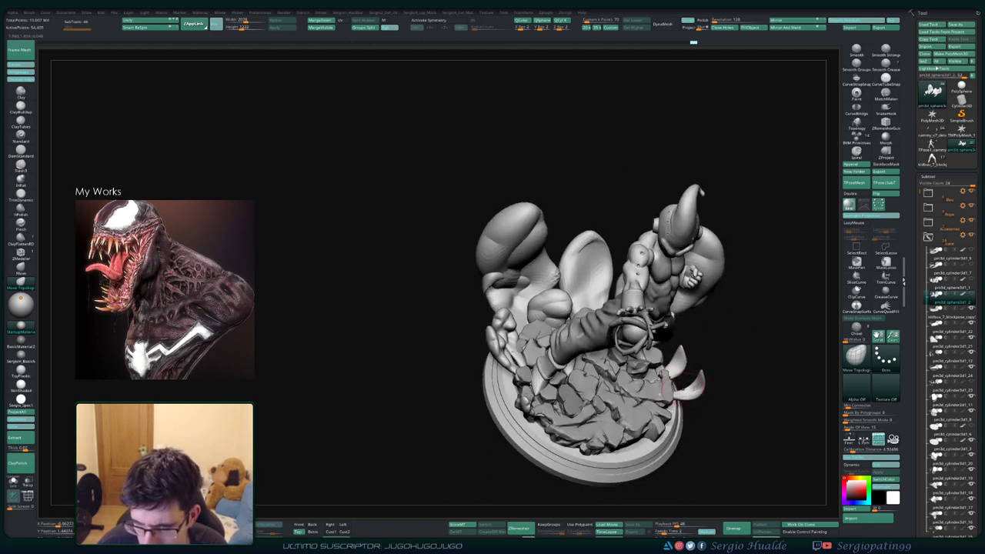
mouse_move(681, 385)
left_mouse_down()
mouse_move(667, 391)
mouse_move(678, 385)
mouse_move(693, 397)
left_mouse_up()
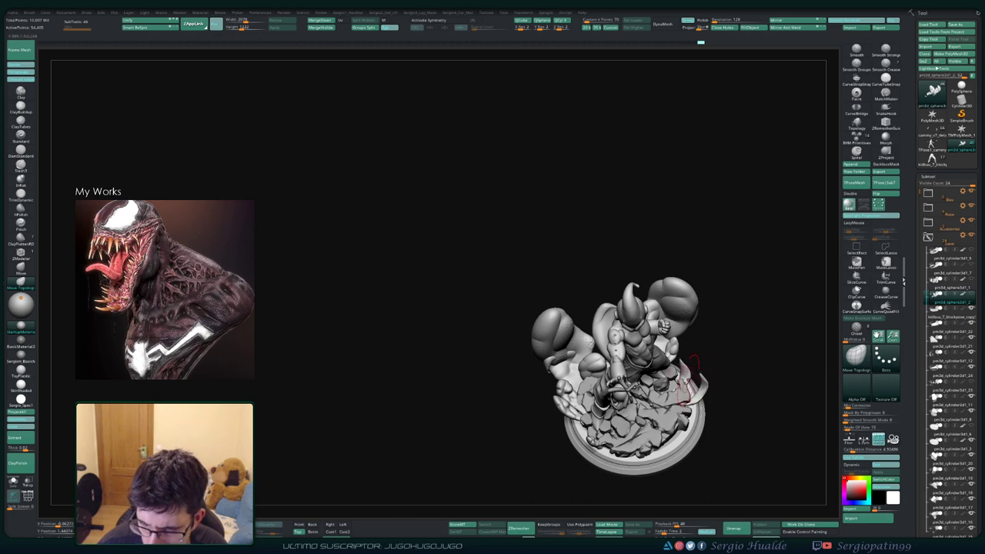
mouse_move(677, 385)
left_mouse_down()
mouse_move(688, 382)
mouse_move(678, 385)
left_mouse_up()
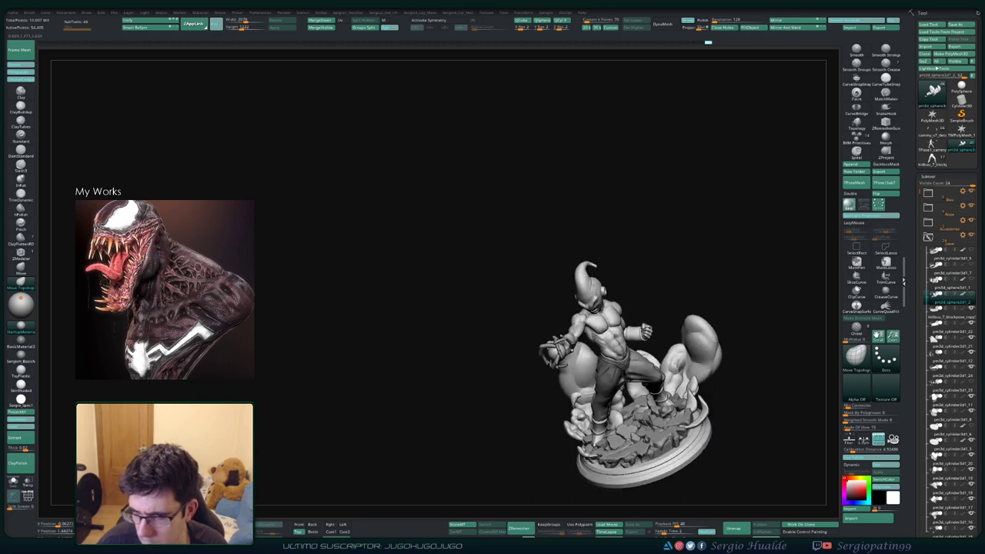
mouse_move(582, 366)
left_mouse_down()
mouse_move(694, 336)
mouse_move(704, 353)
mouse_move(699, 341)
mouse_move(627, 324)
mouse_move(554, 339)
left_mouse_up()
key("f")
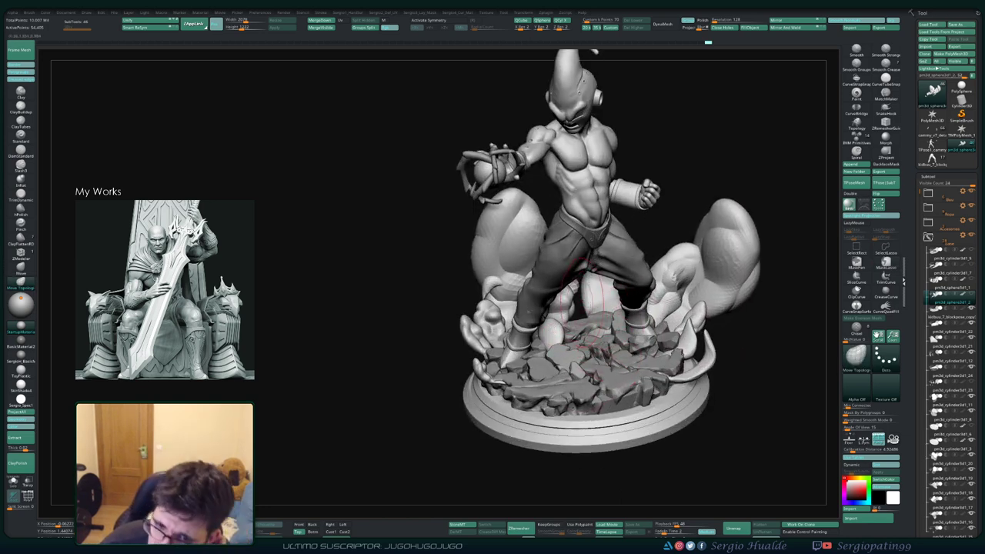
mouse_move(616, 367)
right_mouse_down()
mouse_move(587, 383)
mouse_move(570, 362)
right_mouse_up()
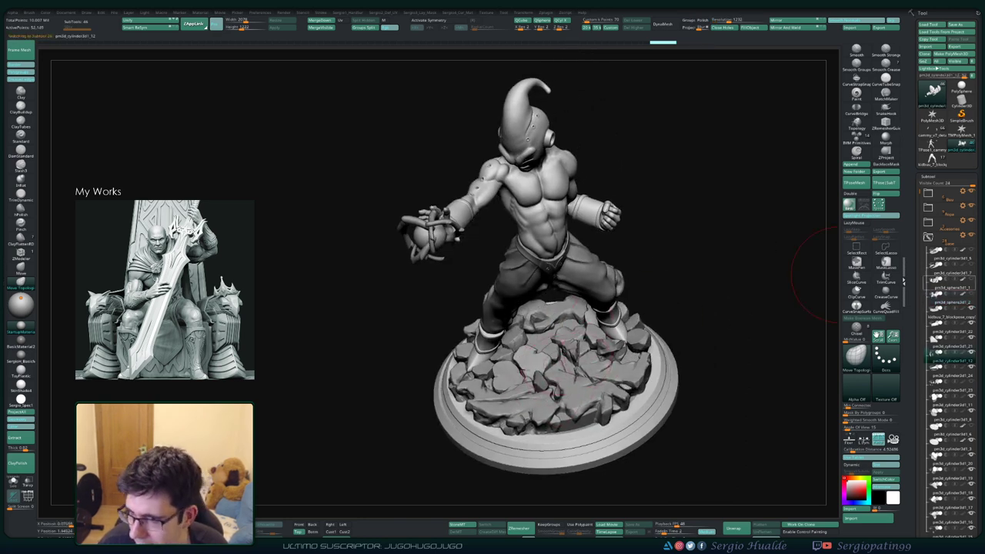
left_click(971, 287)
- Isolate and restore the rocks, then place the Transpose gizmo on a cloud ball
right_click_drag(591, 331, 620, 348)
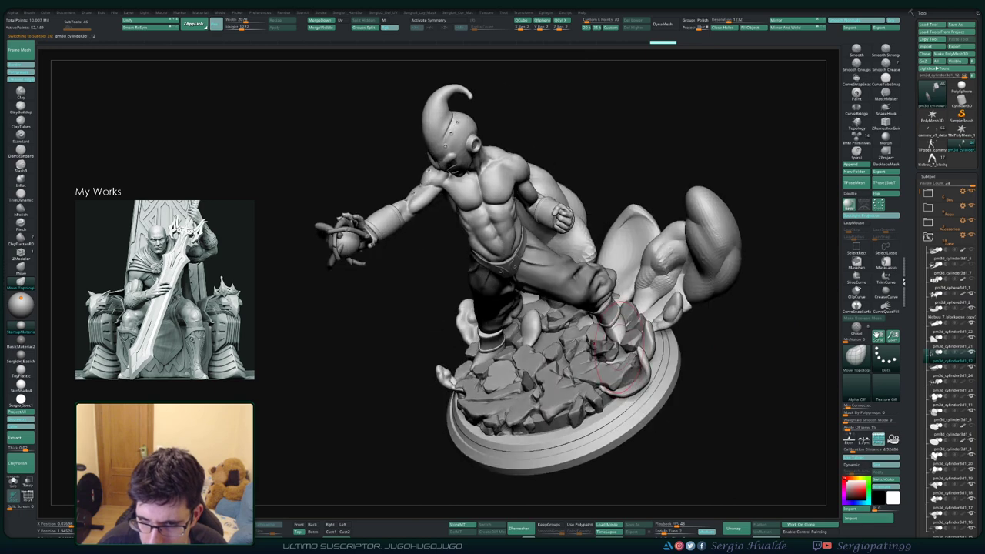
left_click(606, 339, "ctrl+shift")
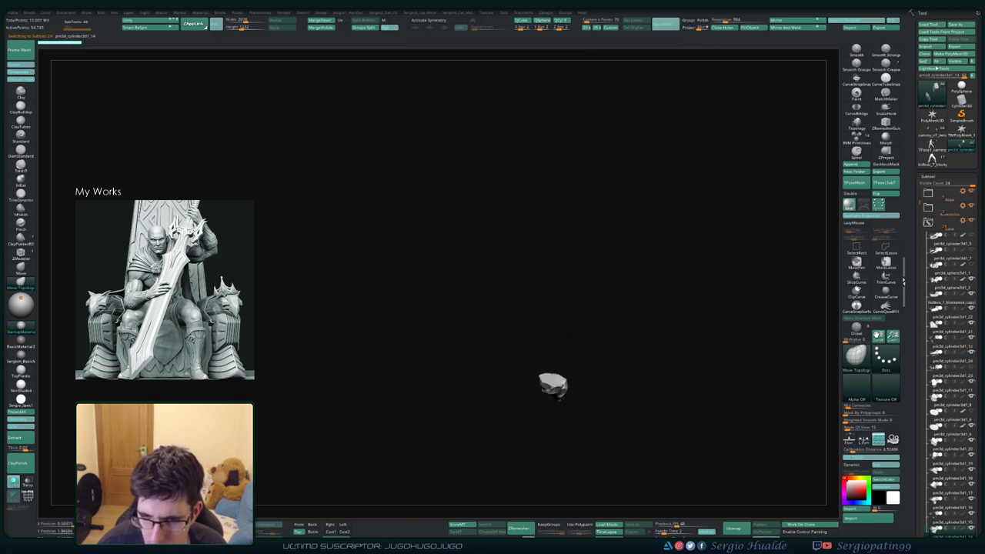
key("w")
left_click(731, 115, "ctrl+shift")
left_click(549, 384, "alt")
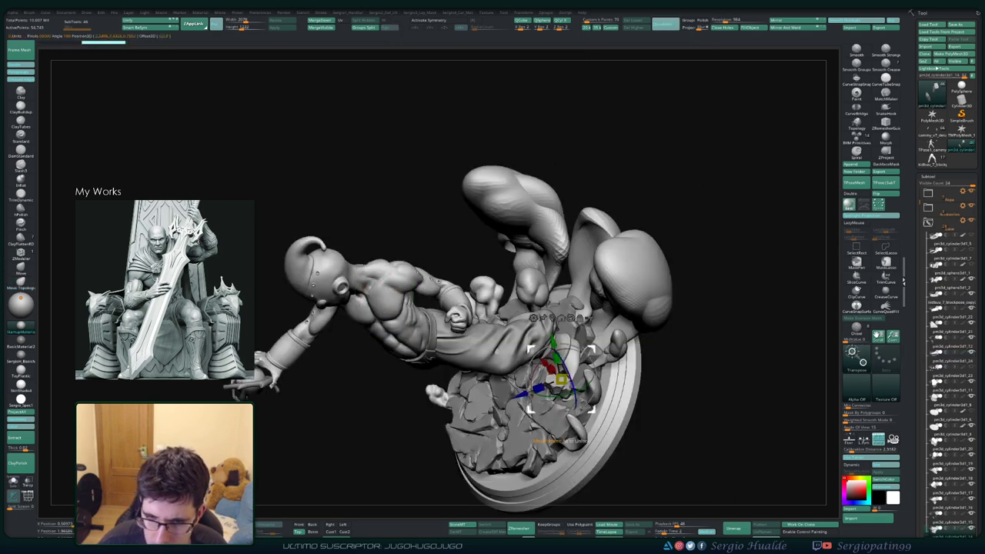
left_click(599, 266, "alt")
mouse_move(731, 347)
left_mouse_down()
mouse_move(715, 293)
mouse_move(716, 385)
left_mouse_up()
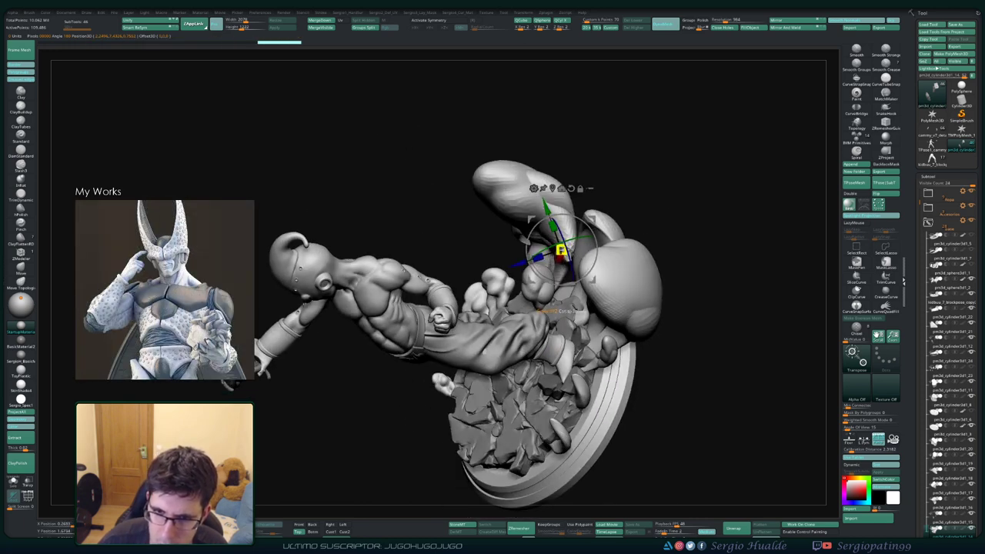
left_click(587, 237, "alt")
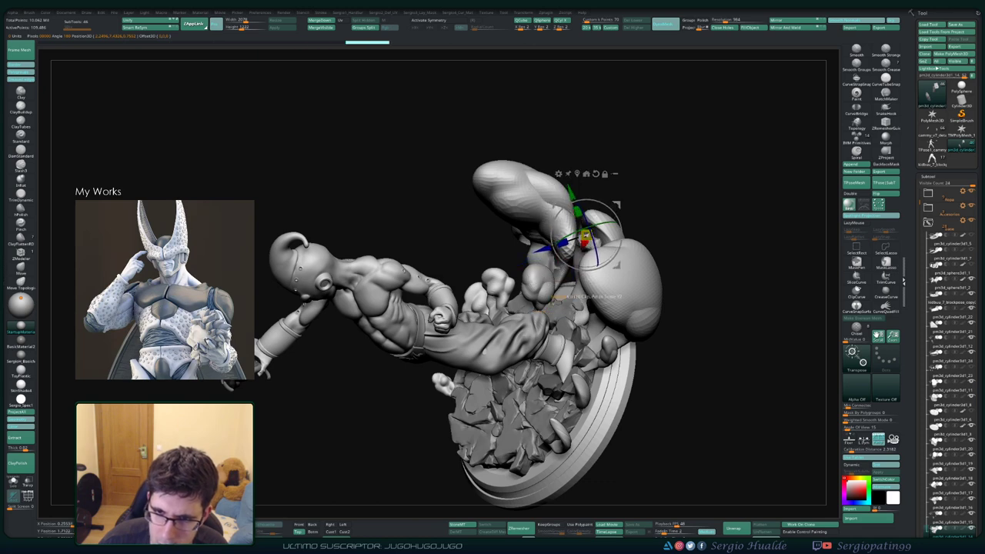
mouse_move(589, 262)
left_mouse_down("alt")
mouse_move(573, 263)
mouse_move(605, 231)
mouse_move(511, 196)
mouse_move(462, 335)
left_mouse_up("alt")
- Lower the left and right smoke balls toward the rocky base
left_click(473, 274, "alt")
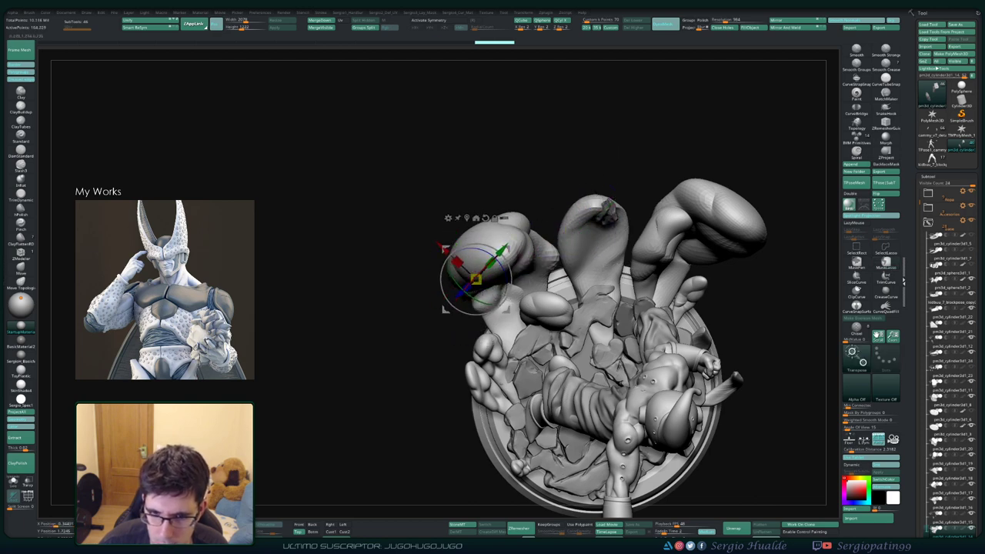
mouse_move(462, 338)
left_mouse_down()
mouse_move(465, 323)
mouse_move(474, 373)
left_mouse_up()
mouse_move(502, 343)
left_mouse_down()
mouse_move(502, 384)
mouse_move(477, 339)
mouse_move(504, 350)
left_mouse_up()
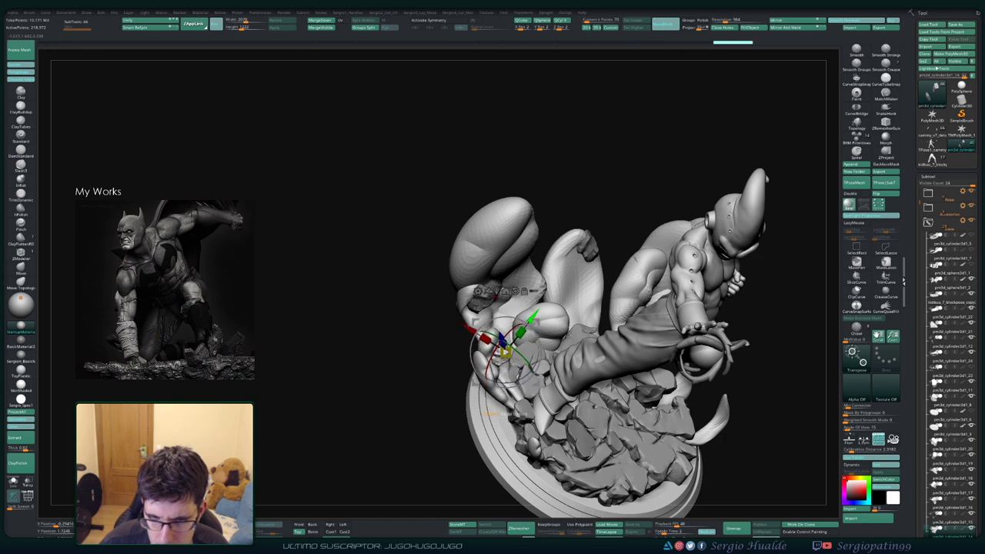
left_click_drag(415, 308, 415, 362)
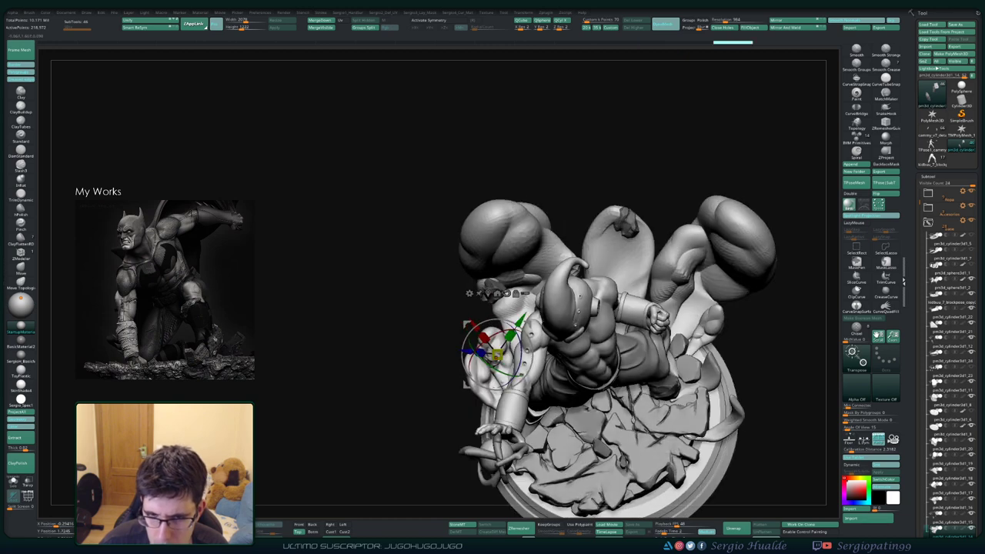
left_click(727, 254, "alt")
left_click_drag(716, 370, 718, 314)
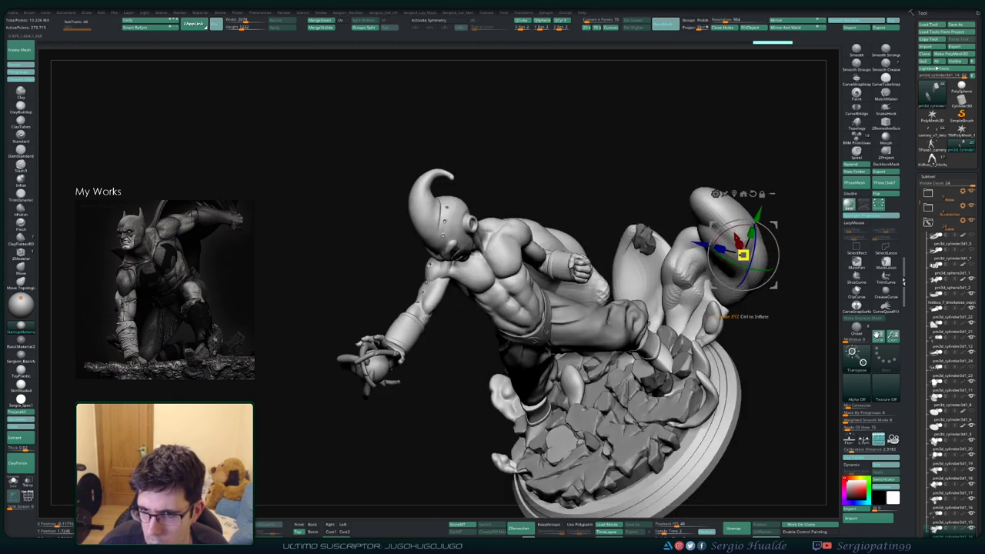
left_click_drag(743, 255, 712, 291)
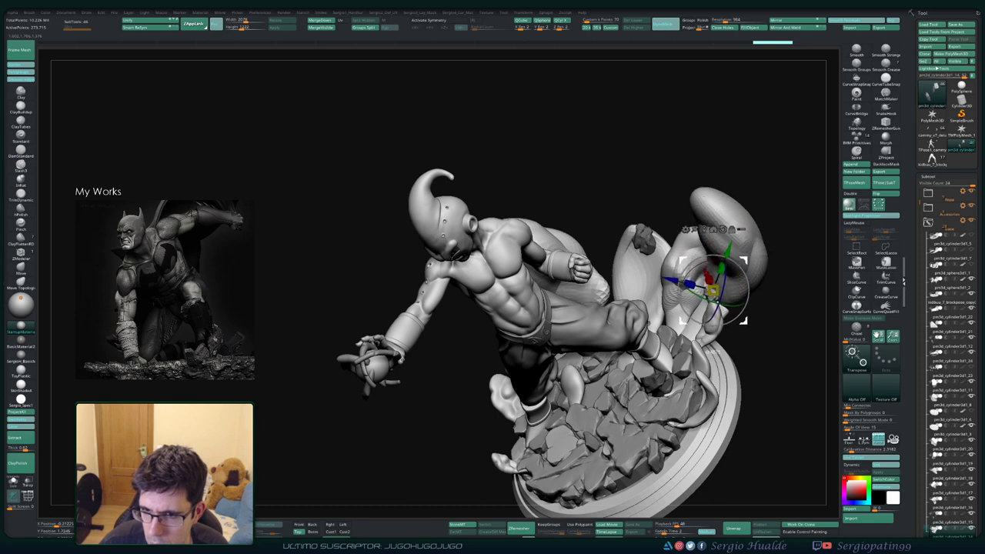
mouse_move(744, 321)
left_mouse_down()
mouse_move(672, 254)
mouse_move(678, 260)
mouse_move(631, 254)
mouse_move(662, 216)
mouse_move(615, 246)
mouse_move(662, 262)
mouse_move(616, 273)
left_mouse_up()
- Adjust with Transpose around Buu's arm and fist, then return to sculpting facing front
key("w")
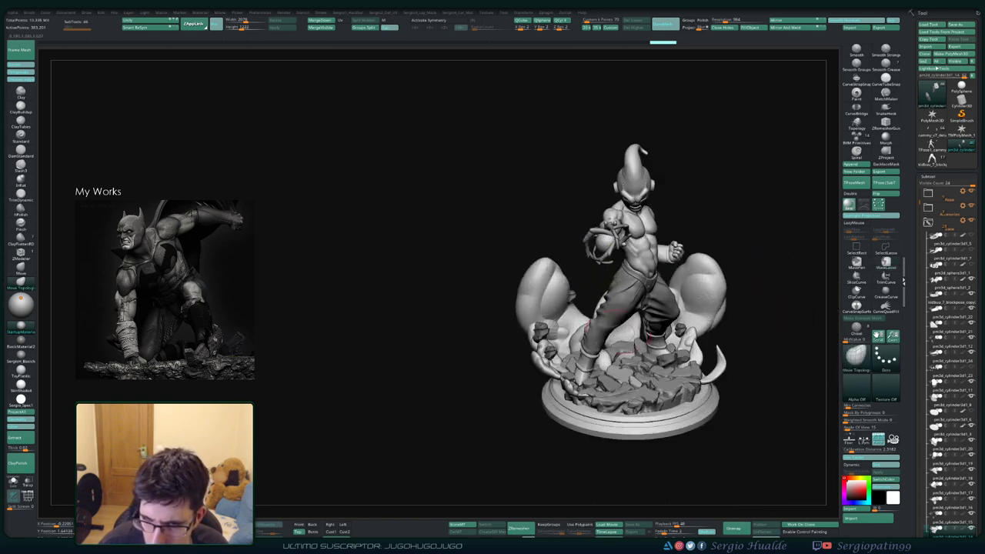
left_click(531, 300, "alt")
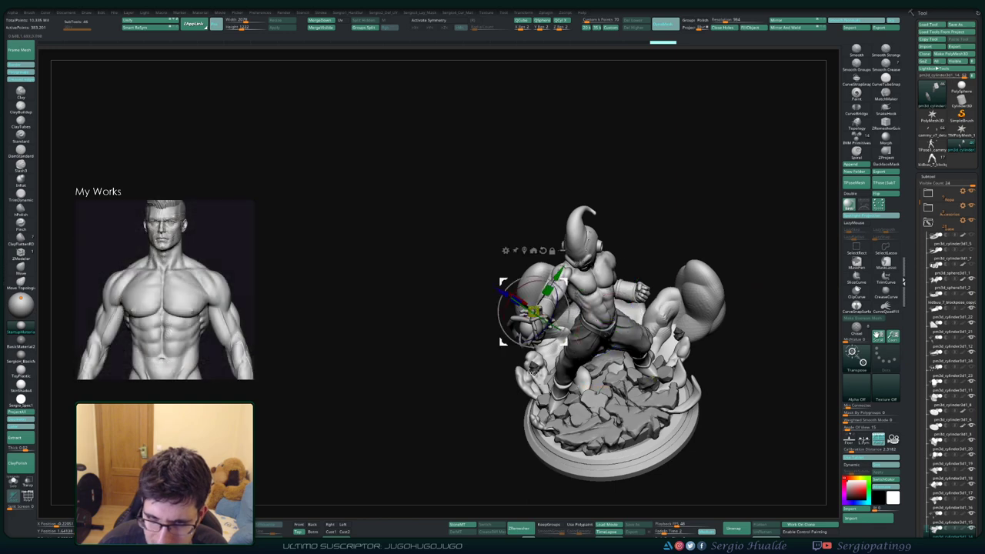
mouse_move(531, 300)
left_mouse_down()
mouse_move(514, 266)
mouse_move(544, 295)
left_mouse_up()
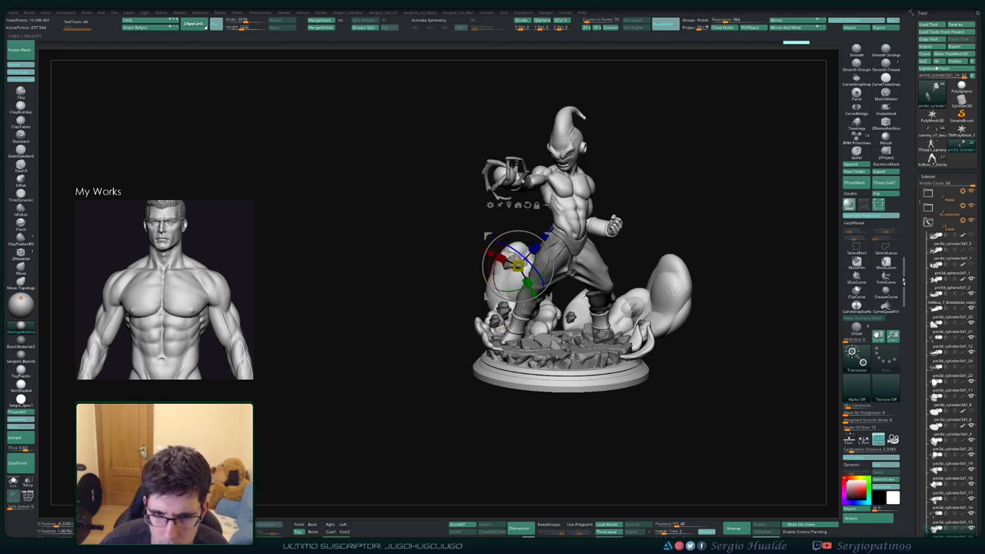
key("q")
mouse_move(693, 231)
left_mouse_down()
mouse_move(655, 246)
mouse_move(739, 254)
left_mouse_up()
key("w")
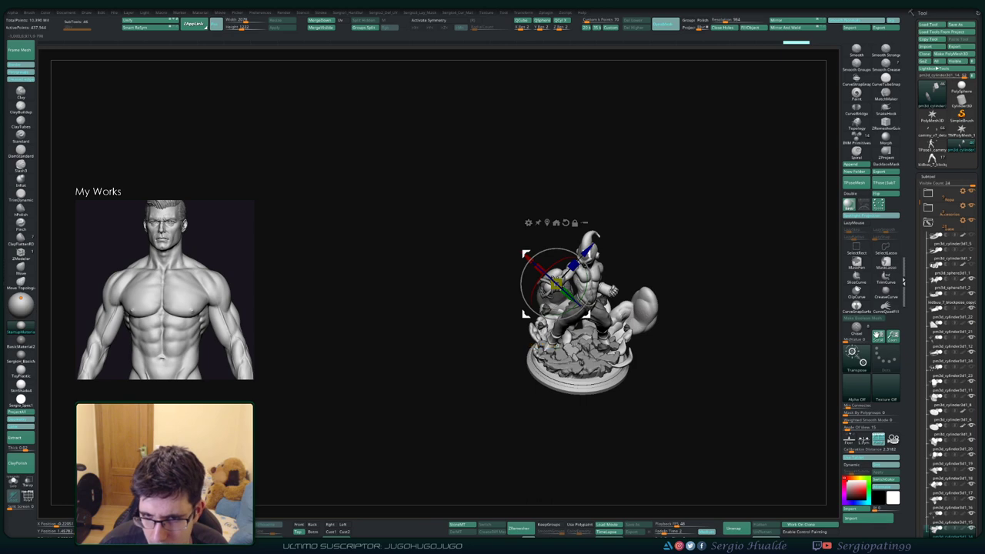
left_click(638, 312)
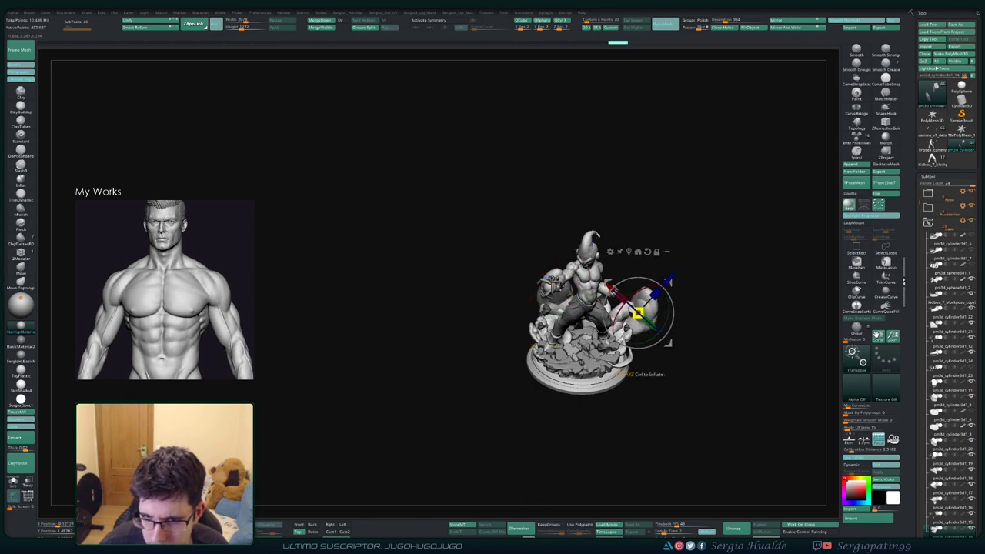
mouse_move(638, 312)
left_mouse_down()
mouse_move(655, 304)
mouse_move(620, 298)
mouse_move(639, 304)
left_mouse_up()
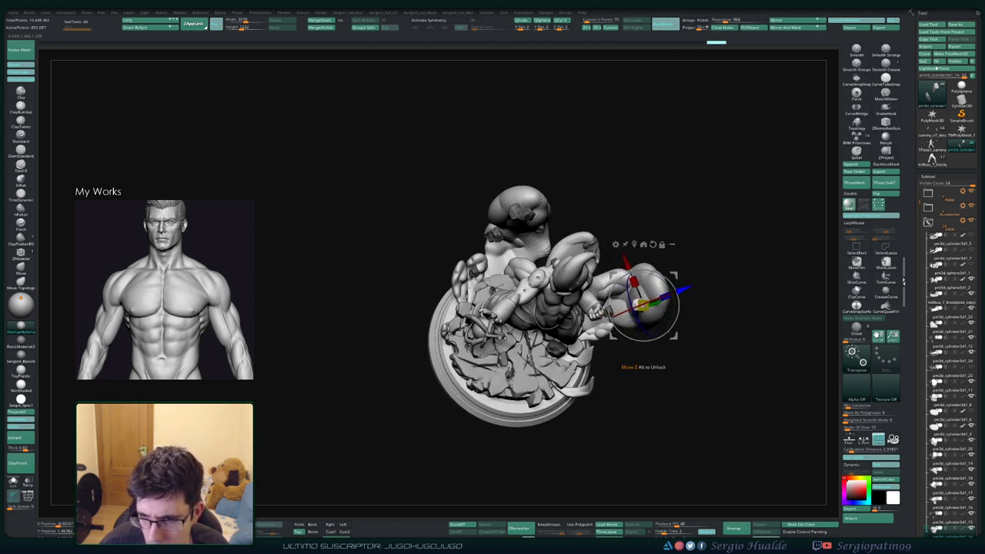
left_click_drag(641, 360, 643, 362)
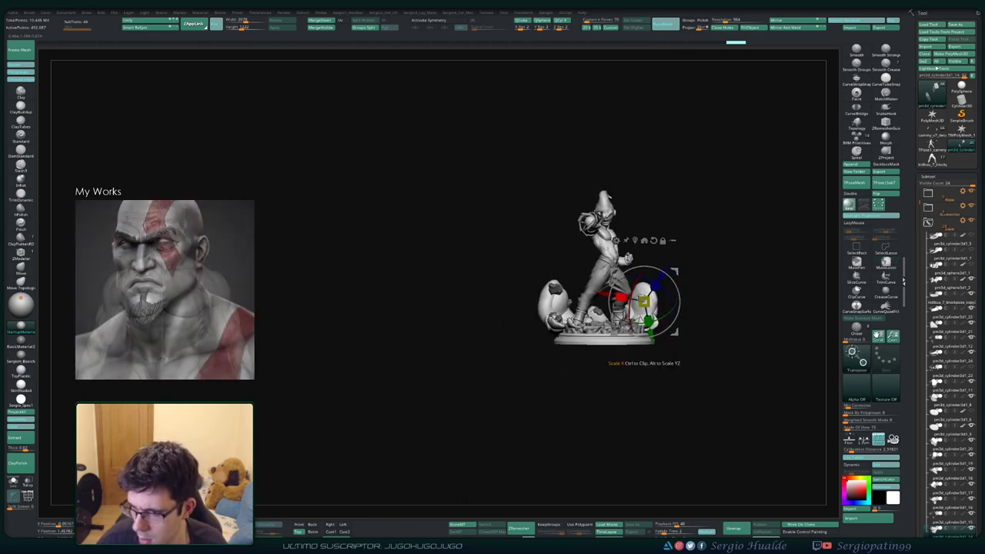
key("q")
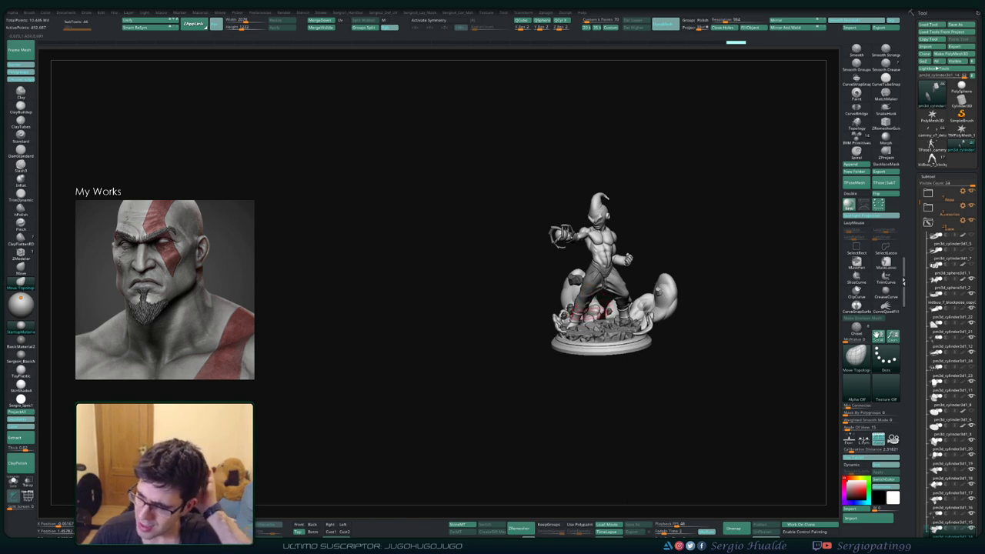
left_click_drag(614, 395, 618, 378)
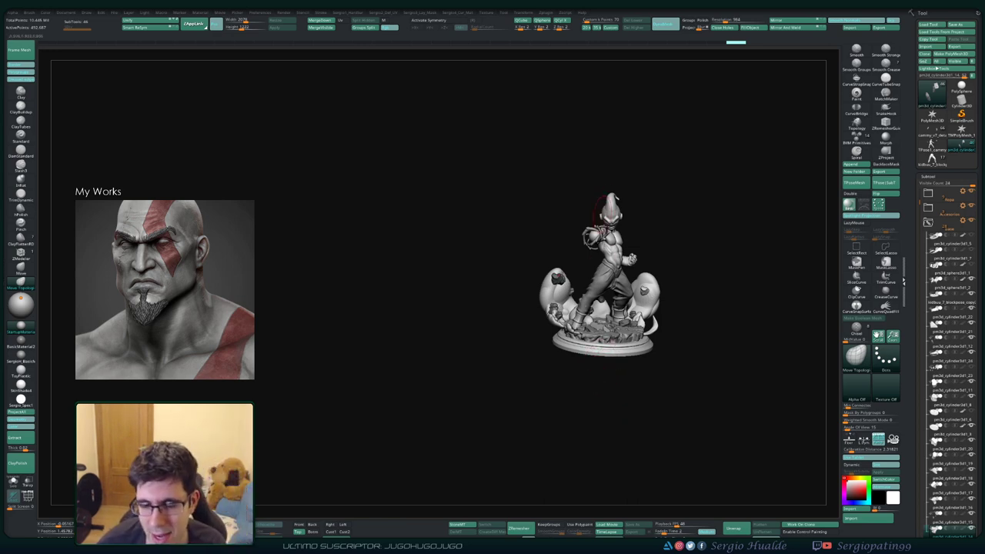
mouse_move(651, 277)
left_mouse_down()
mouse_move(670, 273)
mouse_move(659, 231)
mouse_move(655, 239)
left_mouse_up()
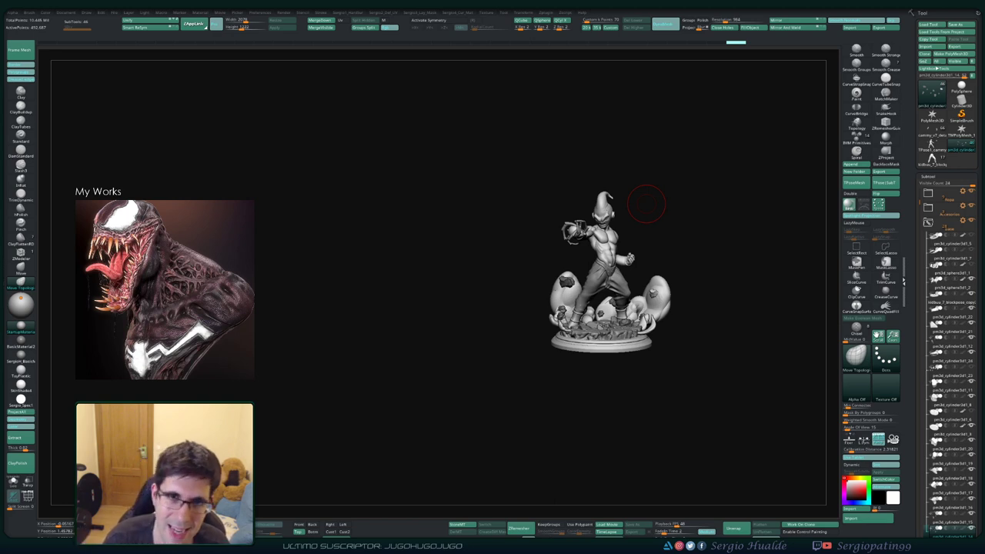
left_click_drag(647, 204, 585, 207)
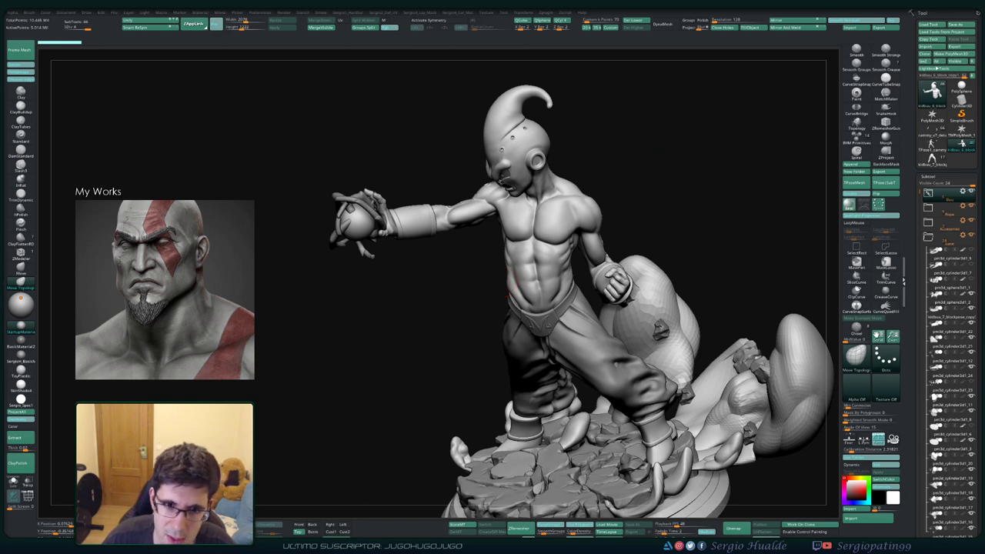
- Turn and frame the statue to show the side of the pant leg
left_click_drag(685, 199, 651, 197)
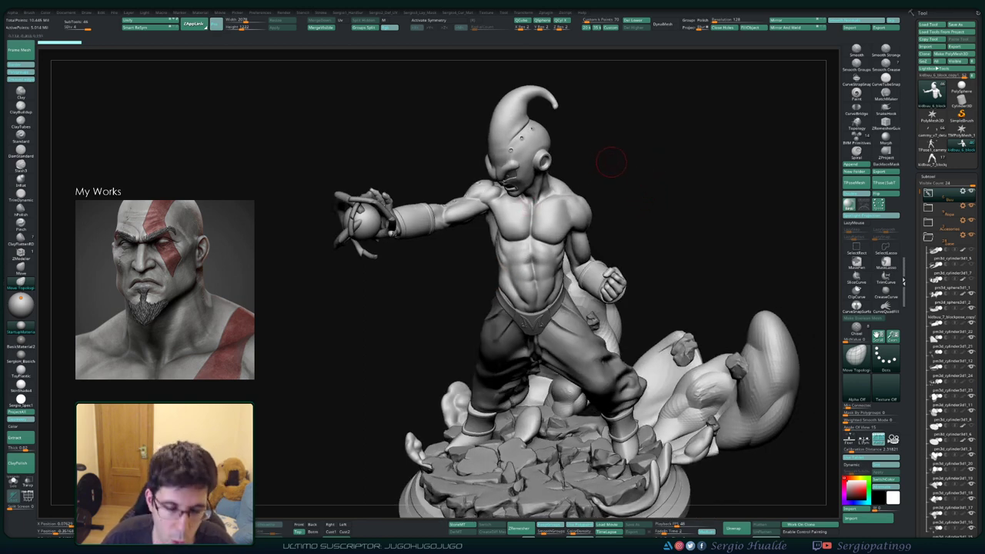
scroll(650, 222, "down", 2)
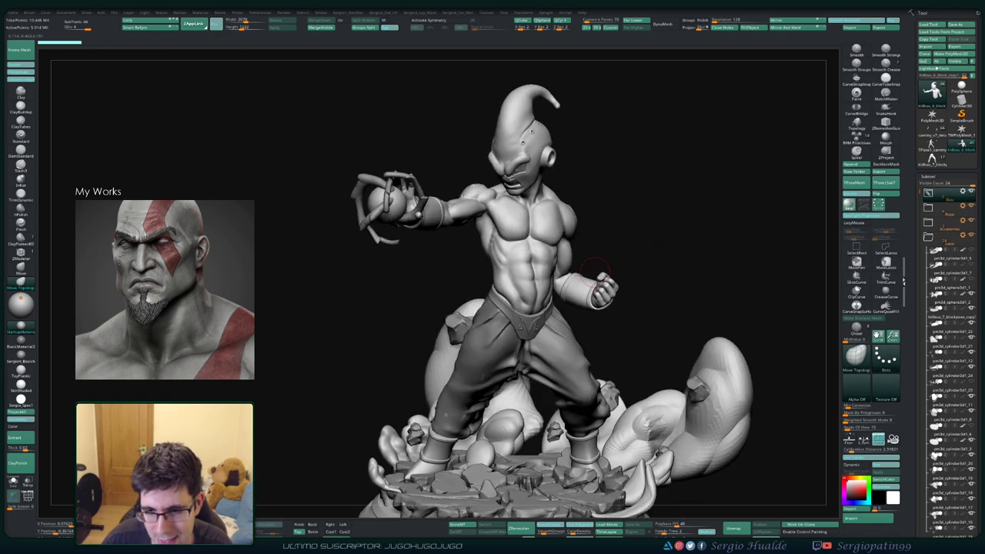
scroll(649, 222, "down", 4)
scroll(512, 308, "up", 3)
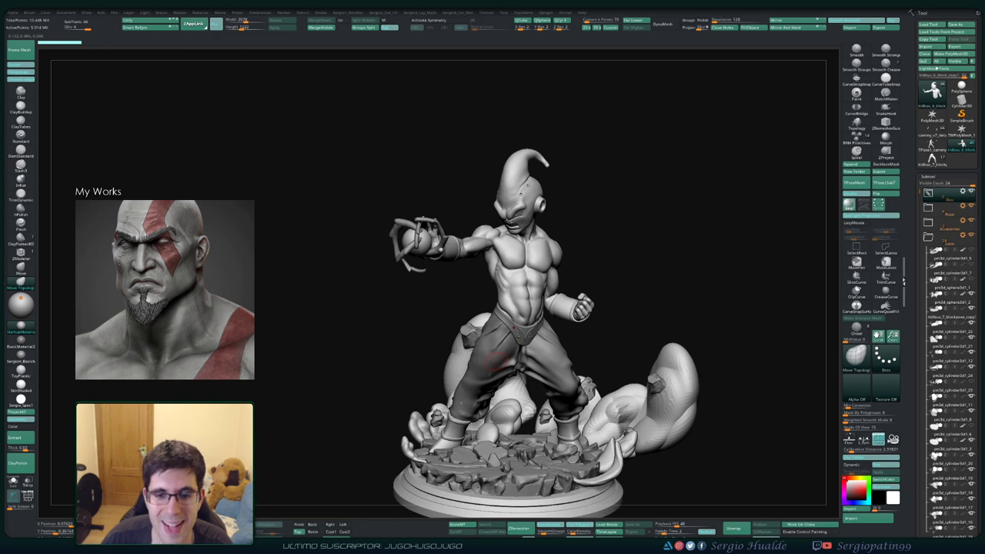
right_click_drag(495, 362, 499, 321, "alt")
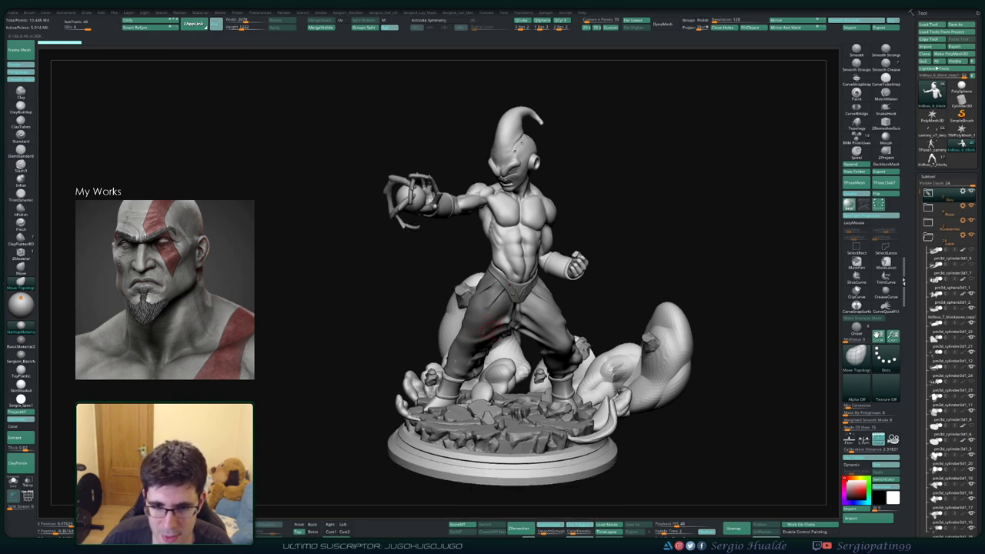
left_click_drag(497, 326, 543, 314)
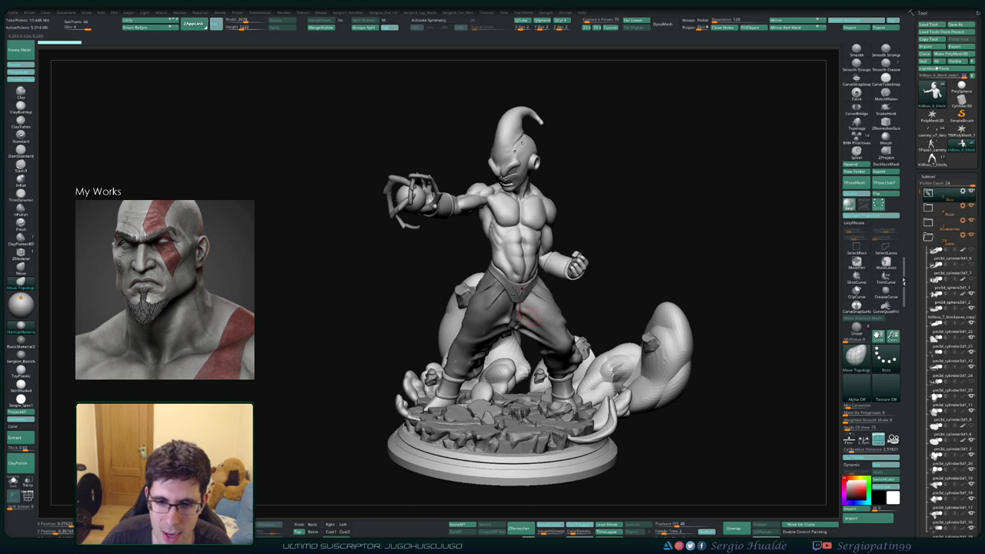
left_click_drag(528, 318, 568, 293)
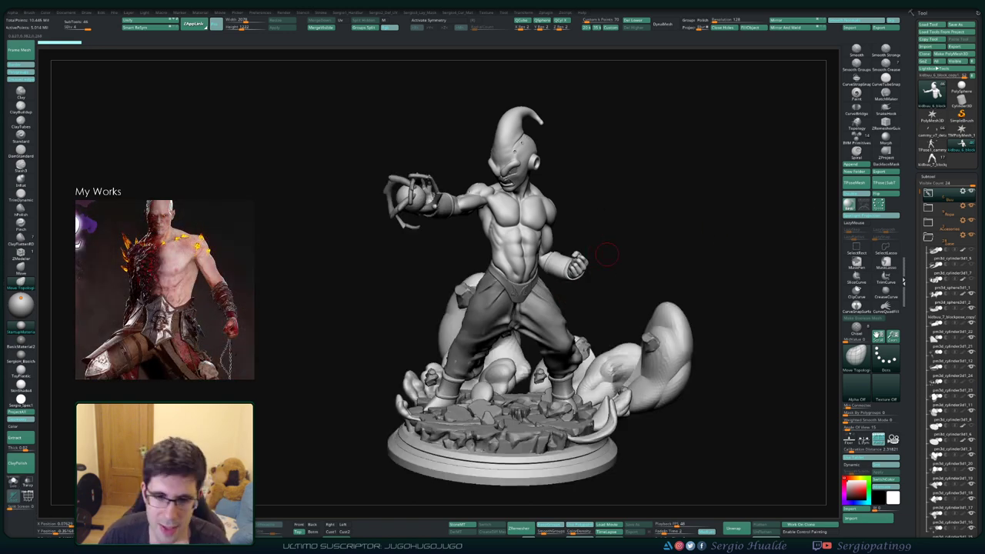
left_click_drag(346, 308, 490, 305)
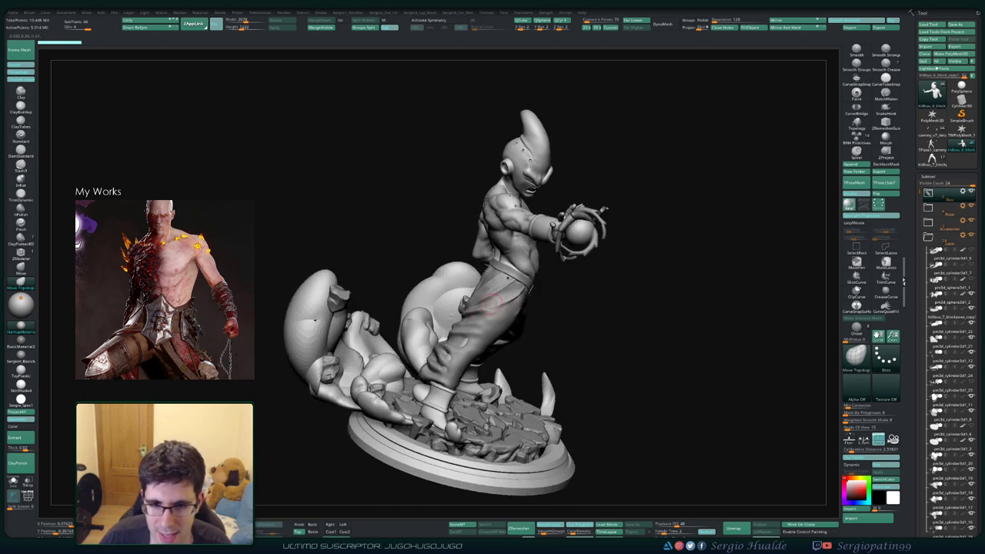
- Sculpt fold creases along the pant-leg thigh and refit the statue in view
left_click_drag(464, 312, 464, 308)
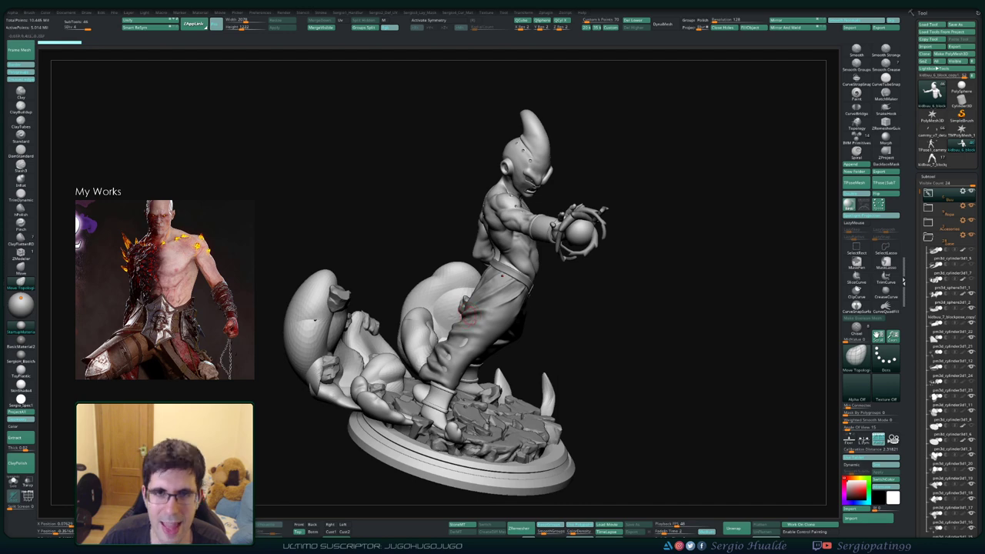
right_click_drag(466, 315, 455, 311)
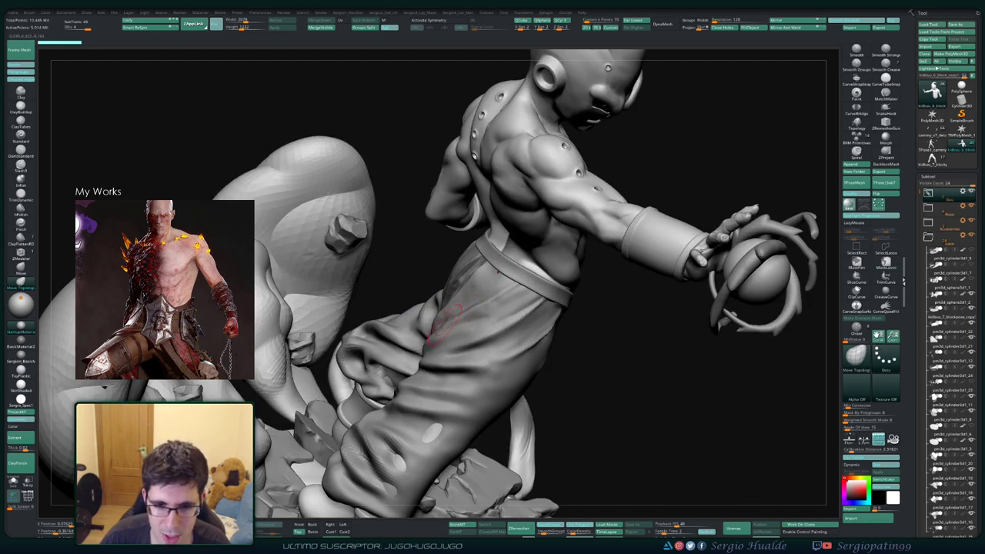
mouse_move(459, 358)
right_mouse_down("ctrl")
mouse_move(459, 369)
mouse_move(460, 332)
right_mouse_up("ctrl")
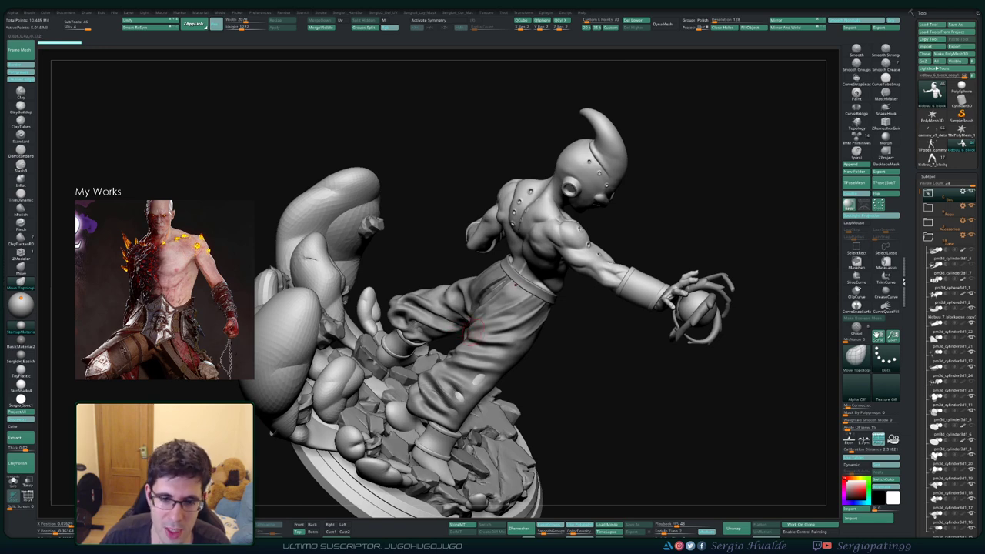
right_click_drag(466, 317, 467, 338)
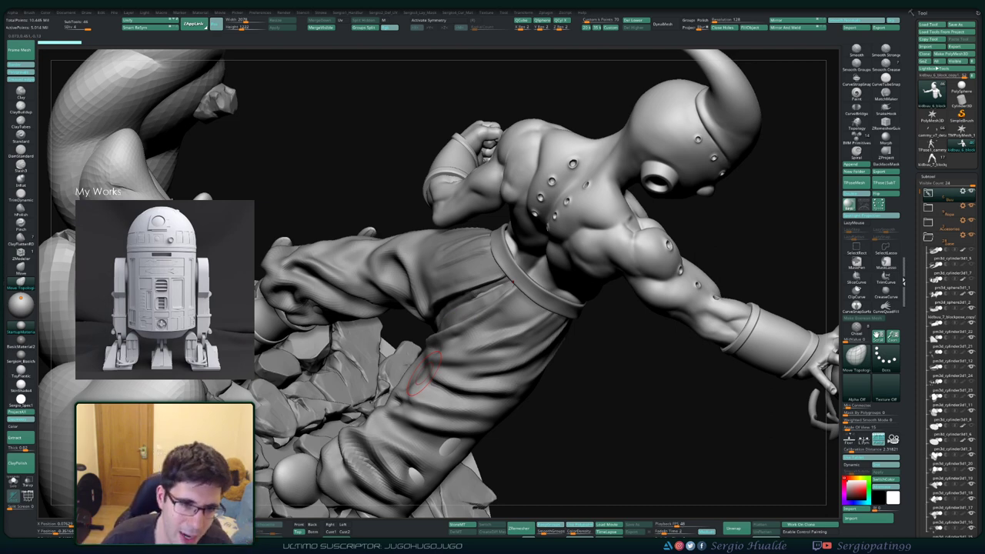
mouse_move(584, 359)
left_mouse_down()
mouse_move(462, 346)
mouse_move(352, 362)
mouse_move(539, 346)
mouse_move(484, 395)
mouse_move(511, 341)
mouse_move(509, 351)
left_mouse_up()
key("f")
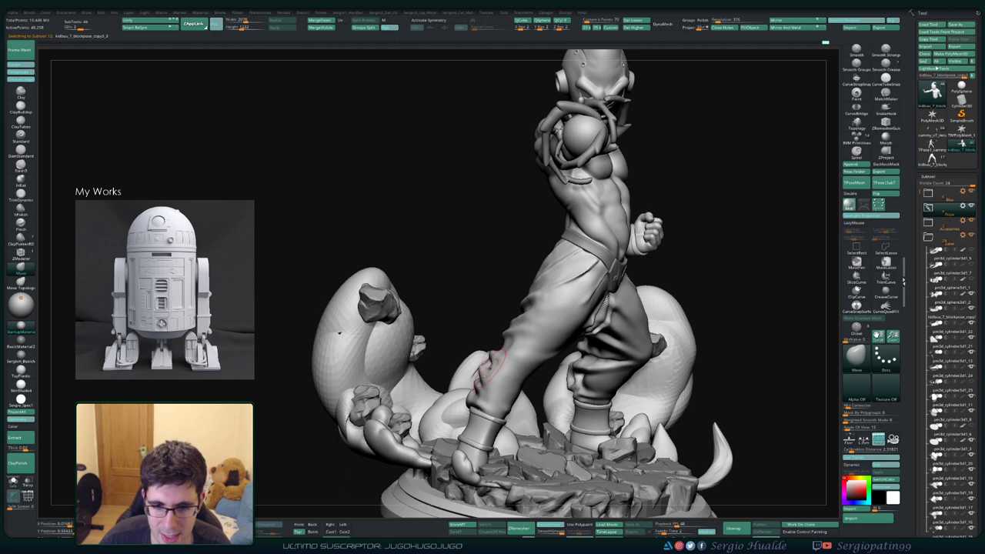
right_click_drag(494, 357, 487, 364)
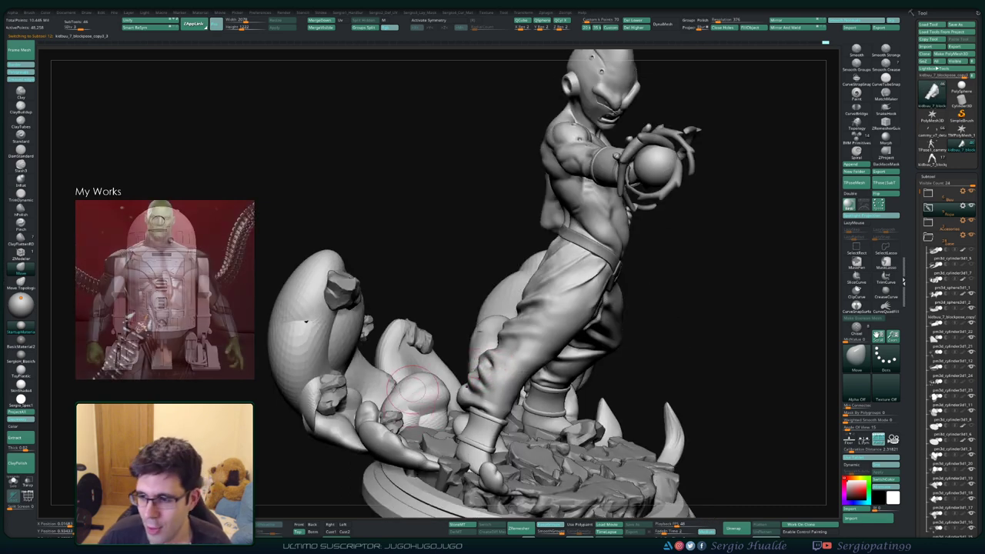
right_click_drag(437, 369, 445, 380)
mouse_move(299, 322)
right_mouse_down()
mouse_move(450, 329)
mouse_move(493, 347)
mouse_move(490, 324)
mouse_move(483, 366)
right_mouse_up()
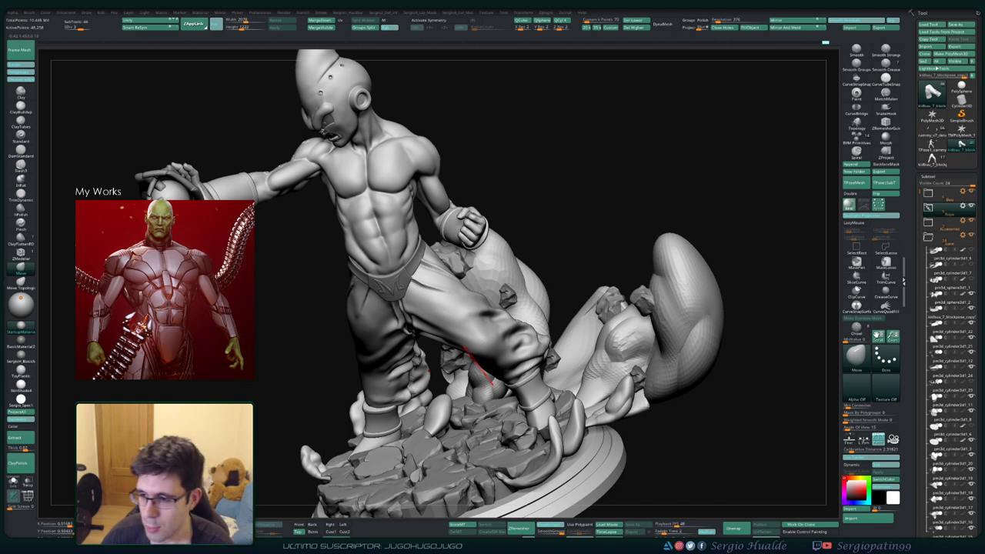
left_click_drag(567, 182, 542, 251)
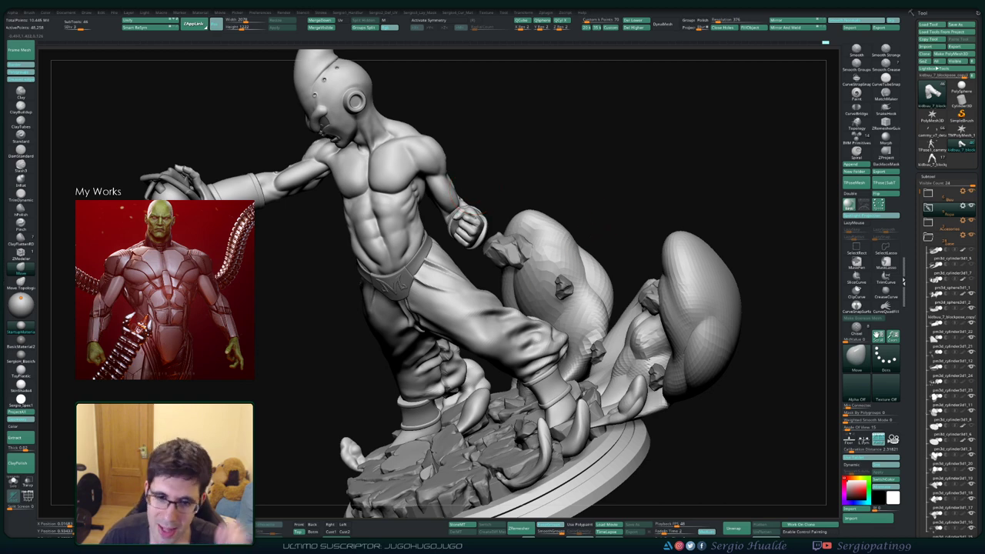
left_click_drag(477, 187, 588, 239)
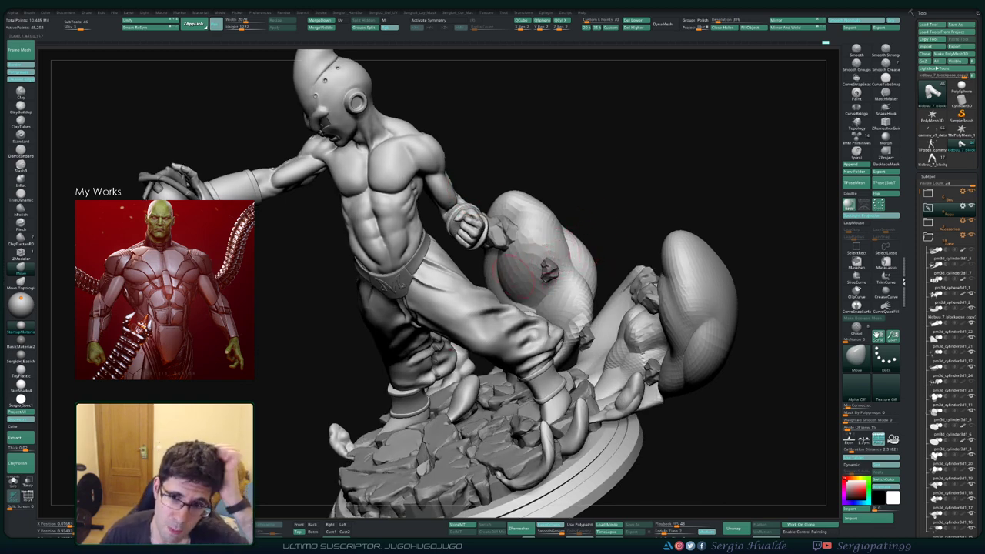
left_click_drag(662, 323, 724, 261)
left_click_drag(631, 354, 570, 292)
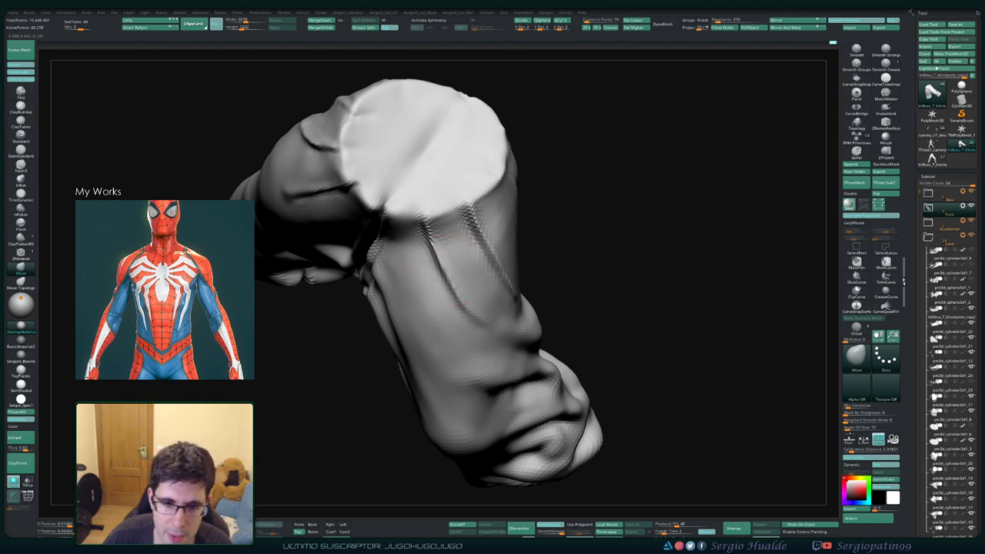
mouse_move(461, 303)
left_mouse_down()
mouse_move(466, 324)
mouse_move(467, 281)
mouse_move(456, 264)
left_mouse_up()
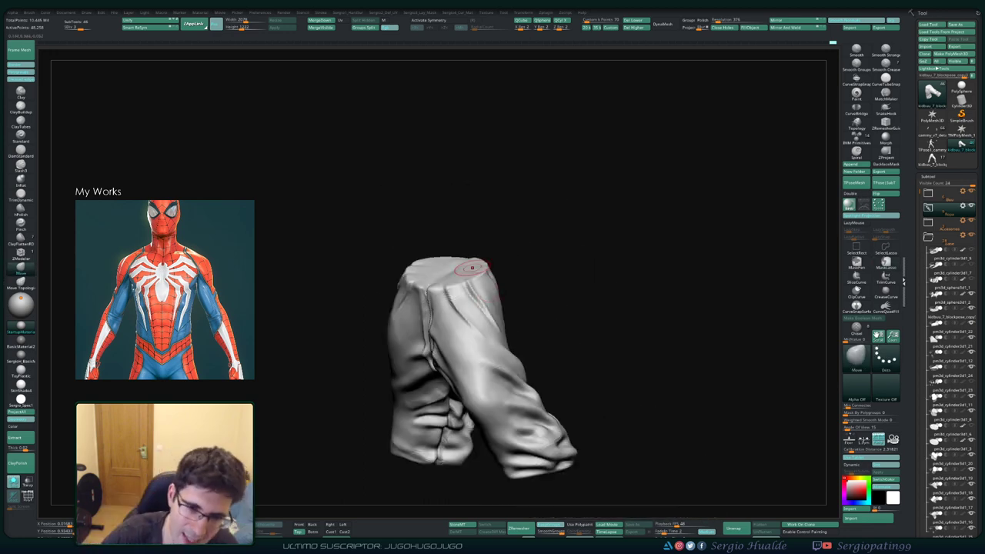
key("ctrl+shift+s")
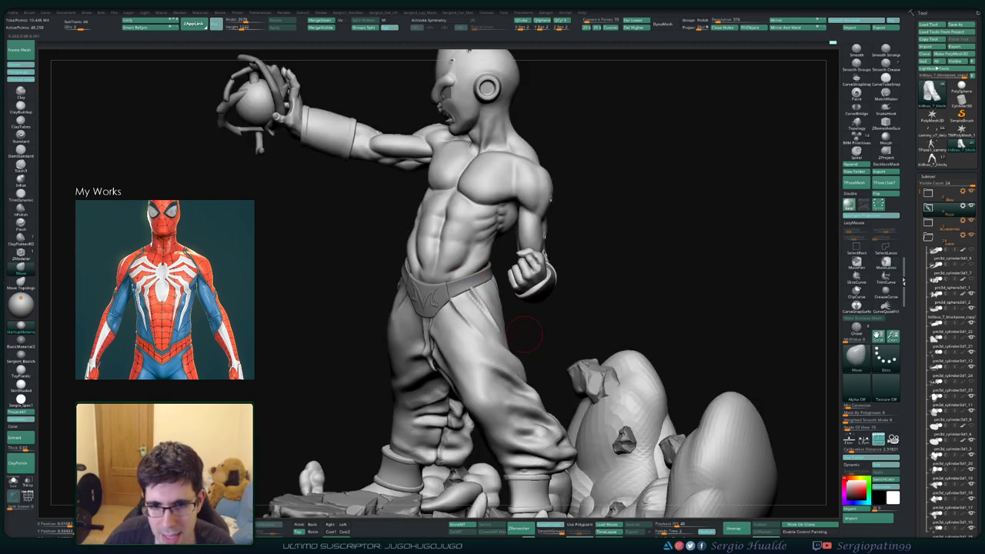
left_click_drag(524, 333, 462, 334)
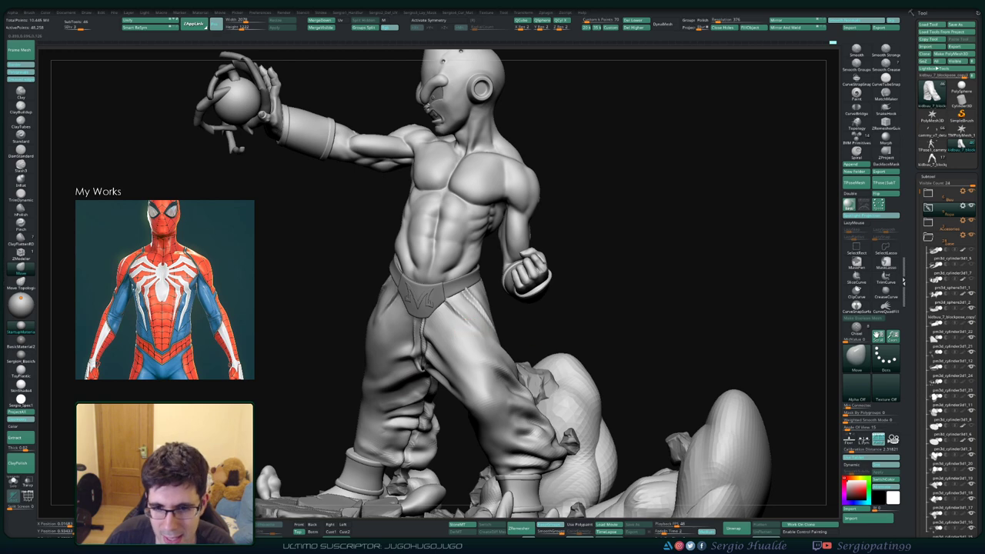
right_click_drag(442, 323, 442, 346, "ctrl")
left_click_drag(477, 346, 442, 347)
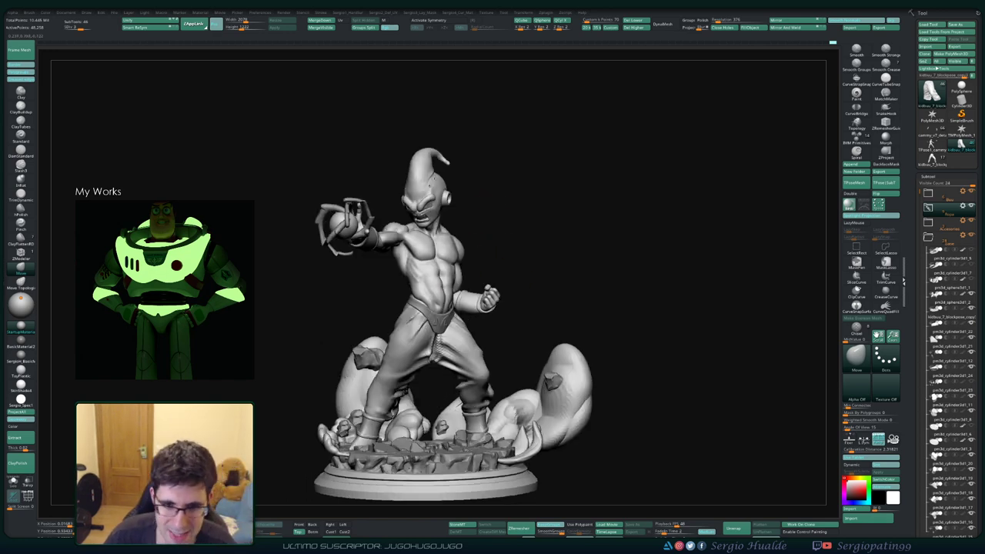
left_click_drag(513, 266, 439, 322)
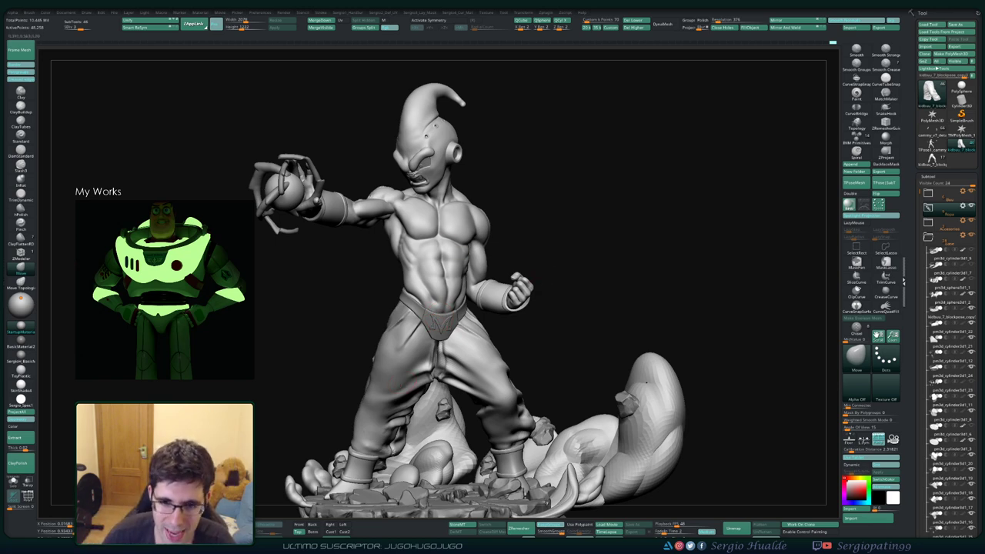
left_click_drag(585, 271, 536, 274)
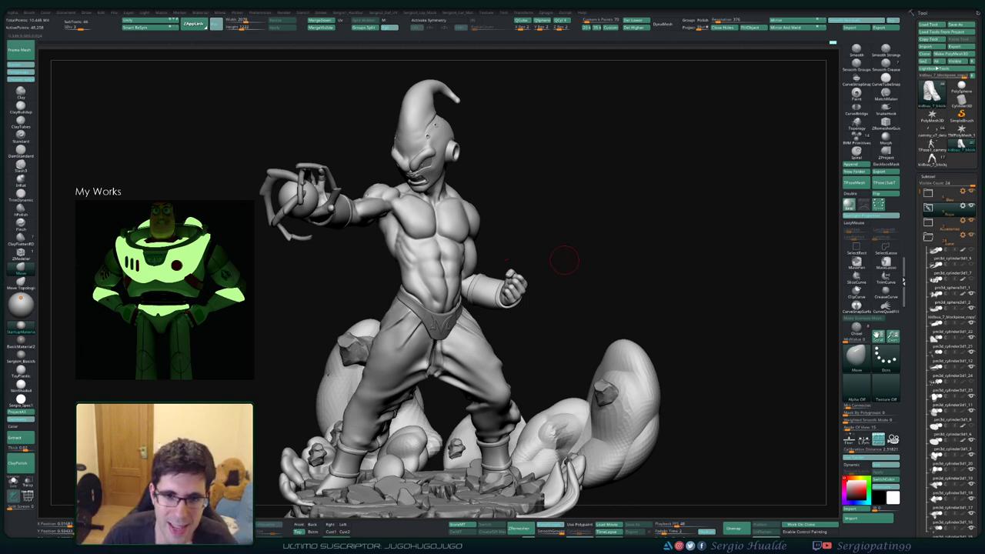
left_click_drag(564, 260, 570, 262)
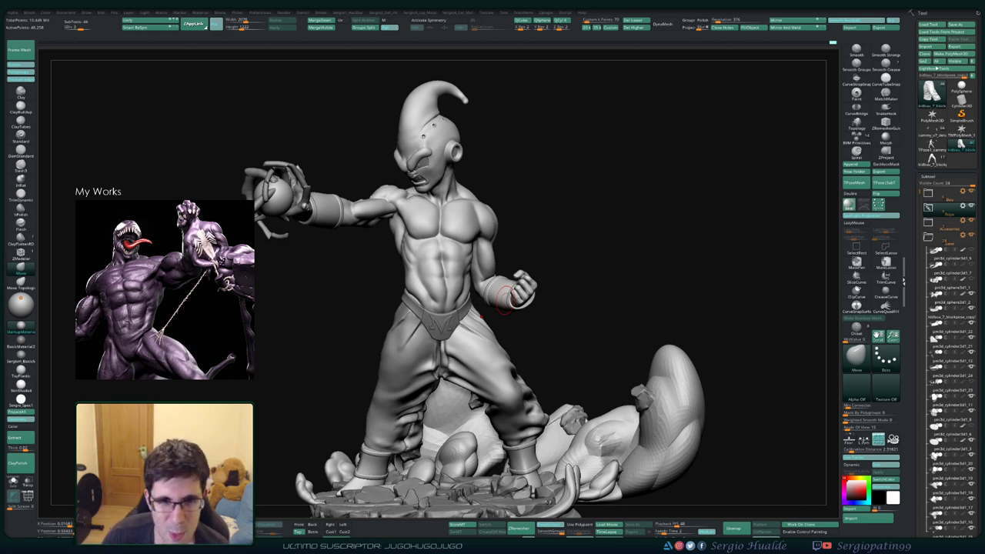
left_click_drag(583, 277, 548, 279)
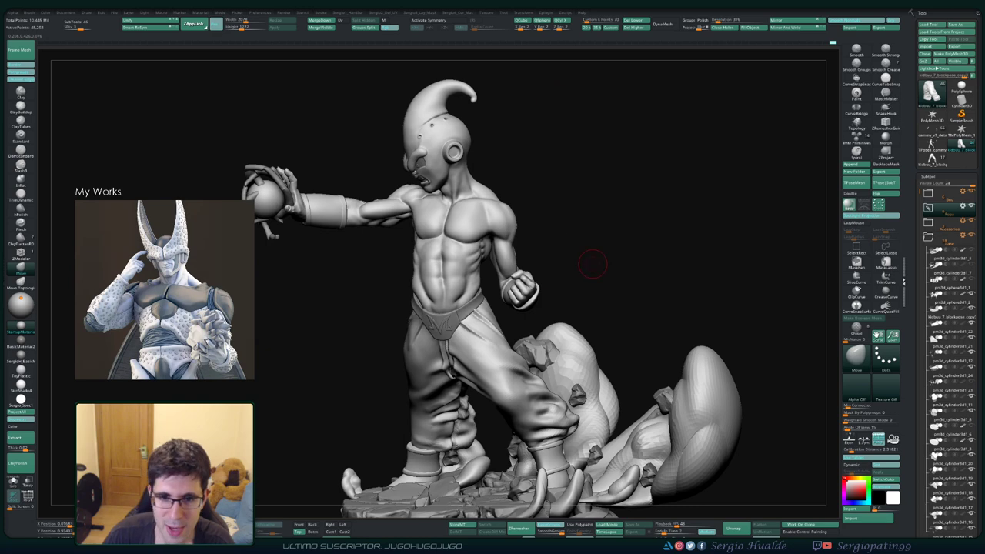
left_click_drag(593, 264, 560, 210)
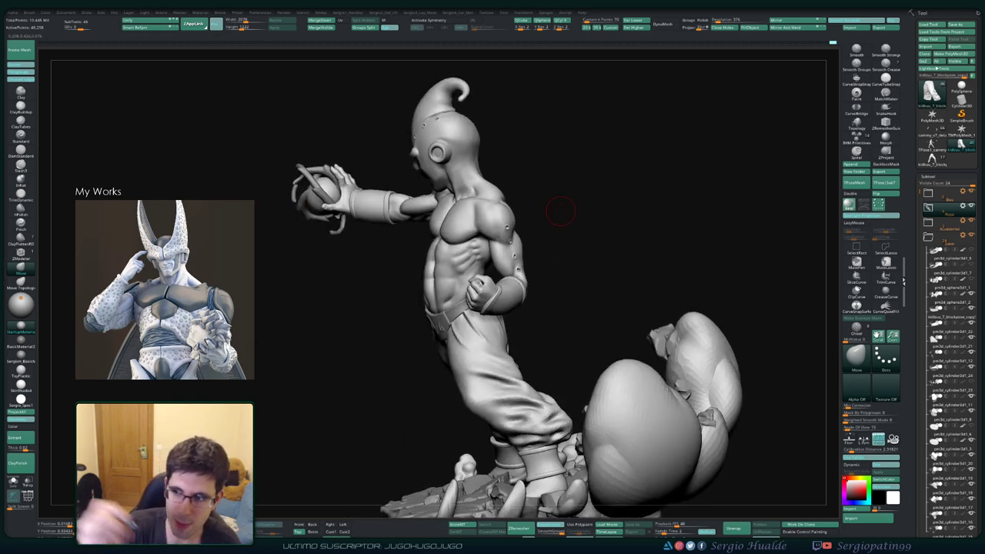
left_click_drag(587, 227, 532, 231)
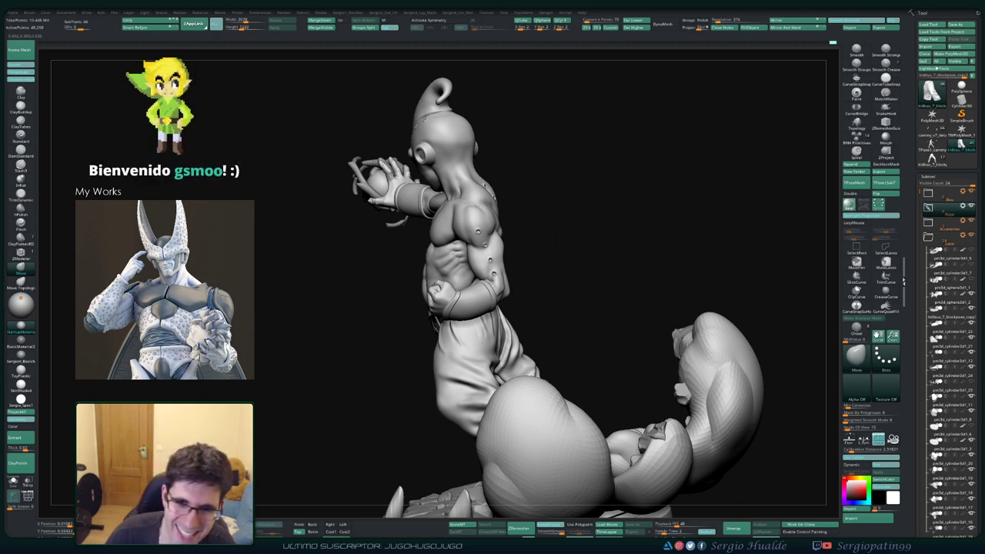
mouse_move(600, 229)
left_mouse_down()
mouse_move(532, 261)
mouse_move(552, 270)
left_mouse_up()
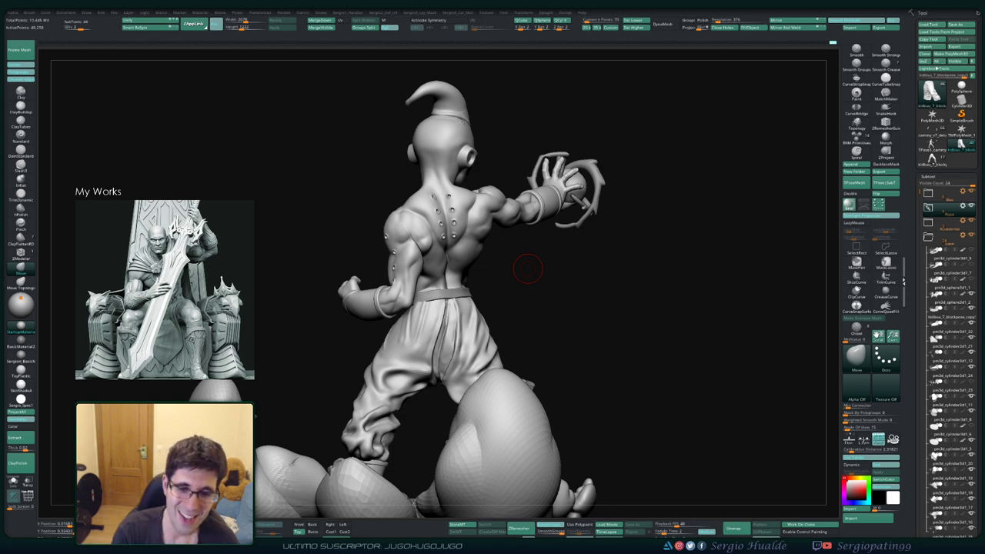
mouse_move(620, 276)
left_mouse_down()
mouse_move(431, 362)
mouse_move(416, 308)
left_mouse_up()
- Solo the pants and toggle their subdivision levels to check the mesh
left_click(418, 374, "ctrl+shift")
right_click_drag(416, 308, 462, 292)
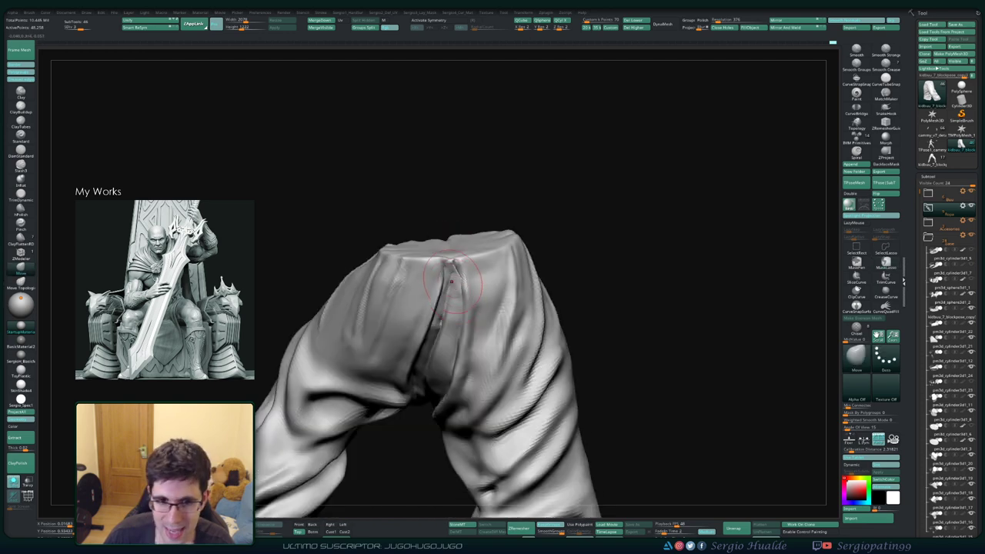
key("f")
key("d")
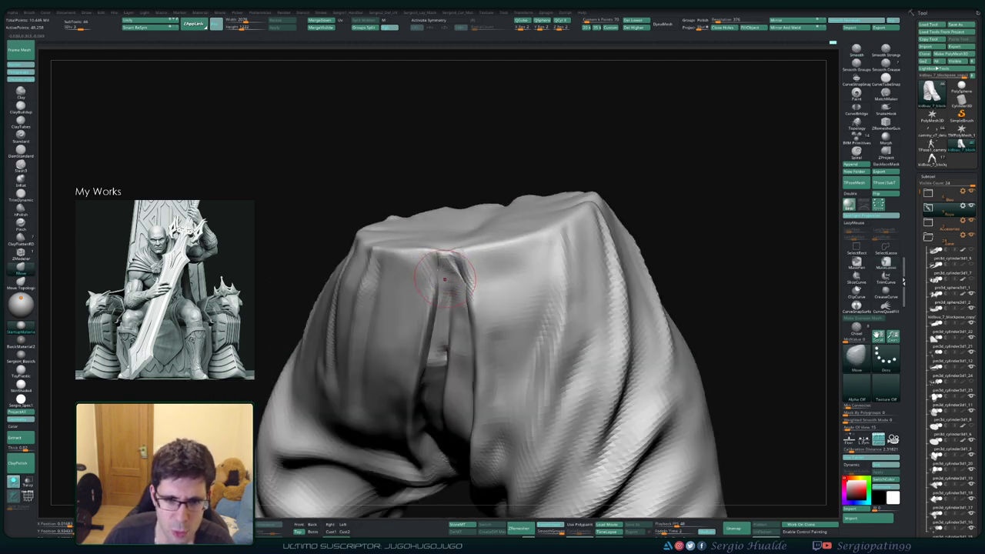
right_click_drag(458, 267, 441, 266)
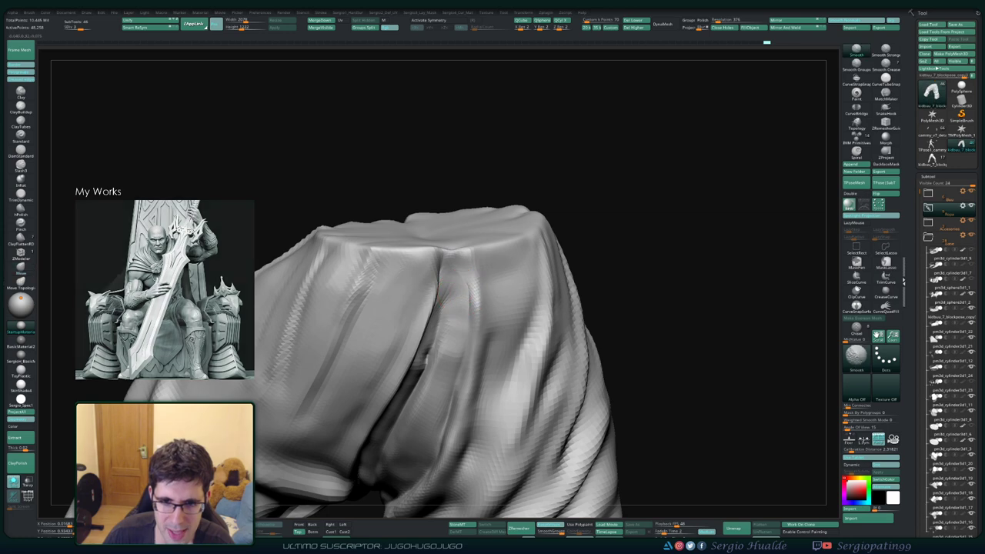
key("shift+d")
key("d")
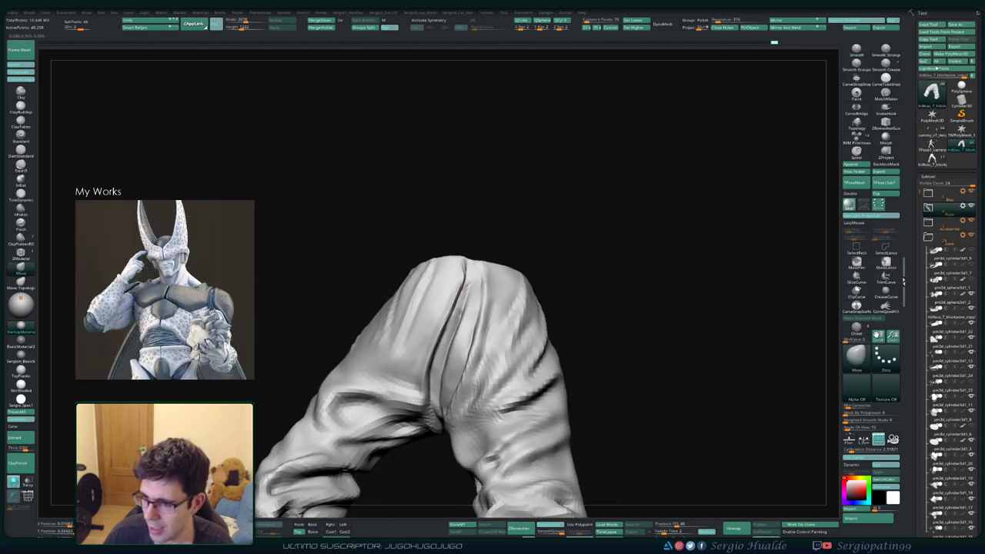
mouse_move(431, 293)
right_mouse_down()
mouse_move(466, 264)
mouse_move(454, 317)
right_mouse_up()
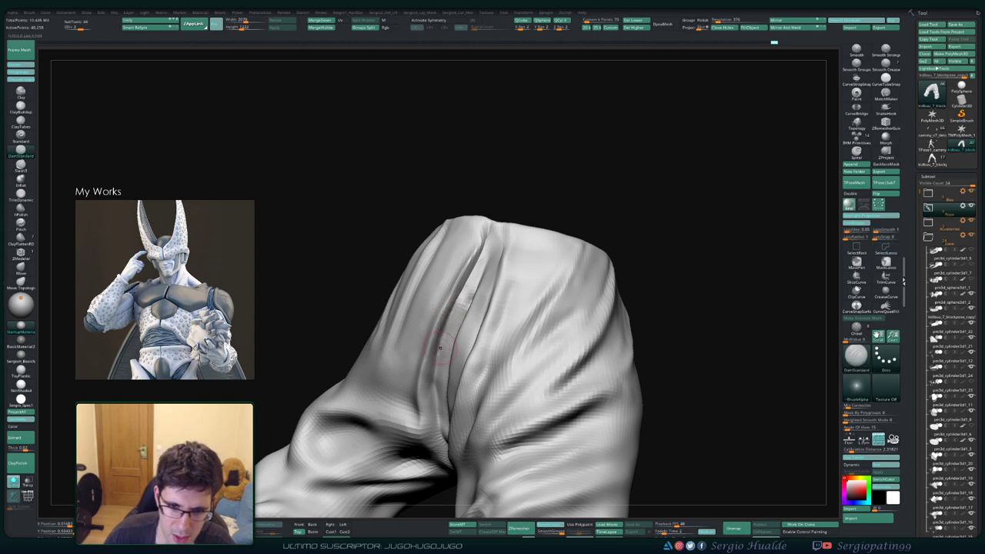
- Soften the waist fold and carve a crease down the front pants seam
right_click_drag(433, 374, 458, 360)
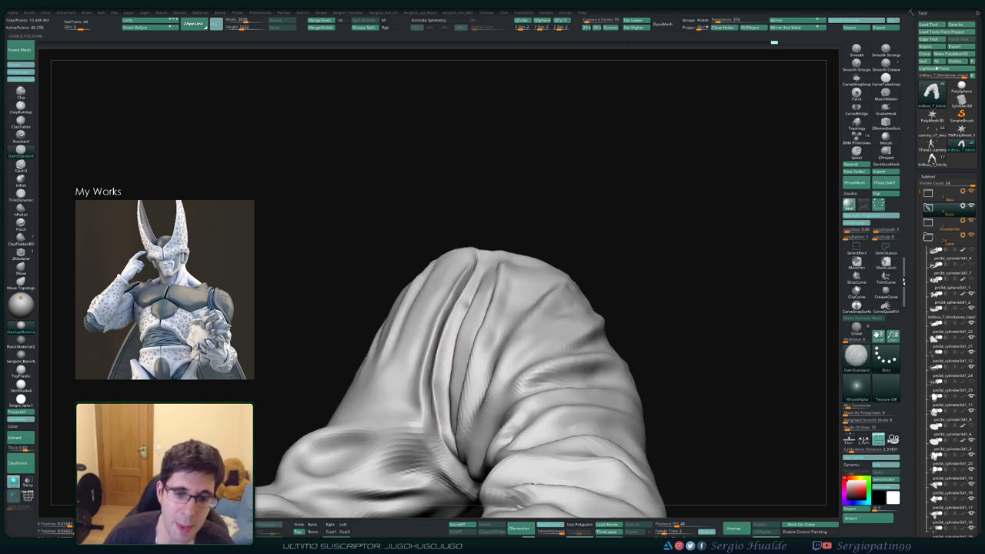
mouse_move(439, 308)
right_mouse_down("ctrl")
mouse_move(440, 341)
mouse_move(418, 349)
mouse_move(482, 367)
mouse_move(493, 305)
right_mouse_up("ctrl")
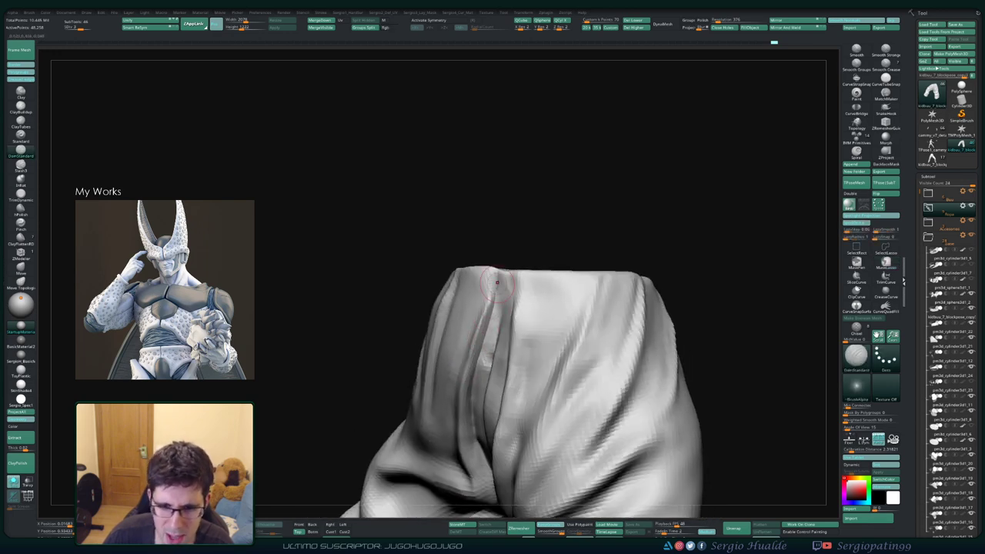
right_click_drag(484, 342, 488, 351)
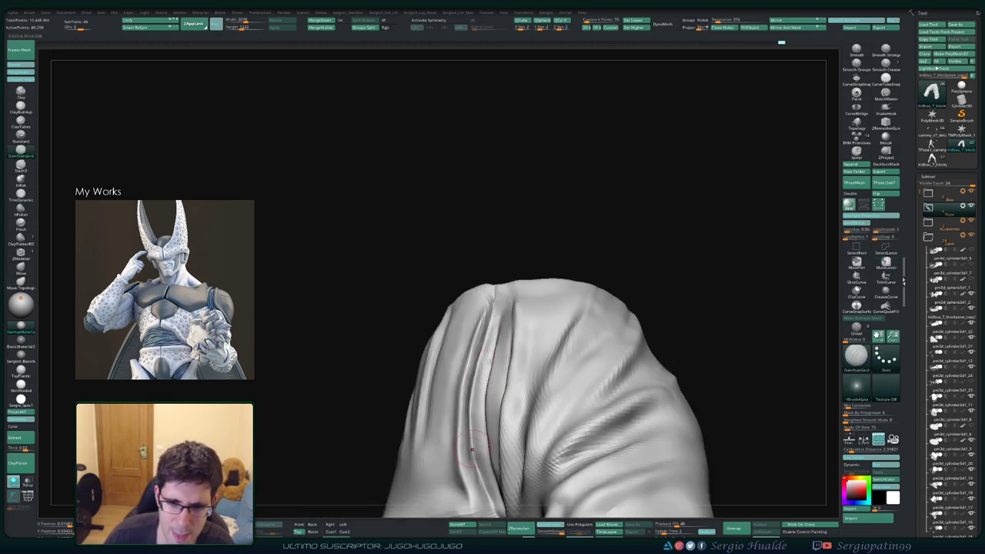
right_click_drag(471, 415, 479, 422)
left_click_drag(480, 422, 475, 405)
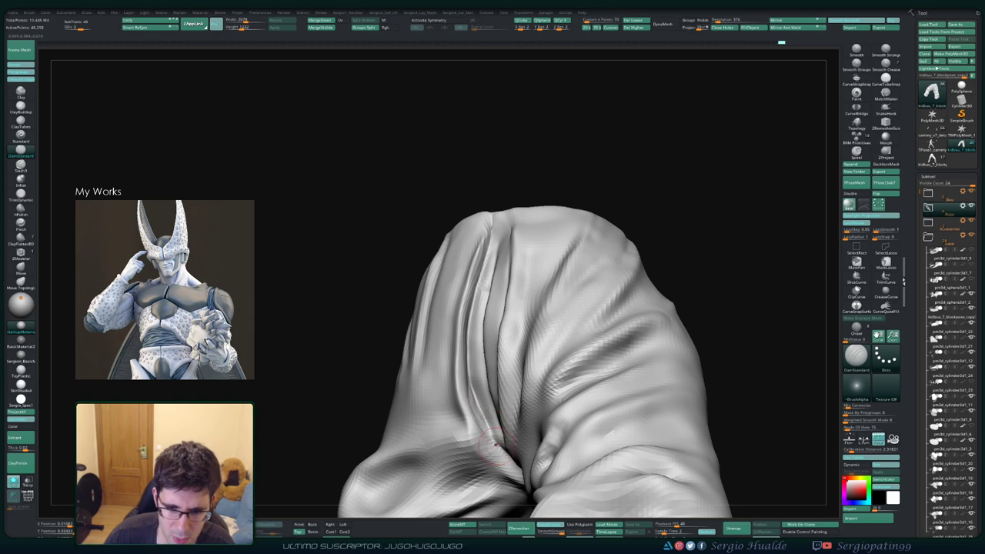
mouse_move(475, 404)
right_mouse_down("ctrl")
mouse_move(459, 306)
mouse_move(494, 343)
mouse_move(486, 314)
mouse_move(503, 287)
right_mouse_up("ctrl")
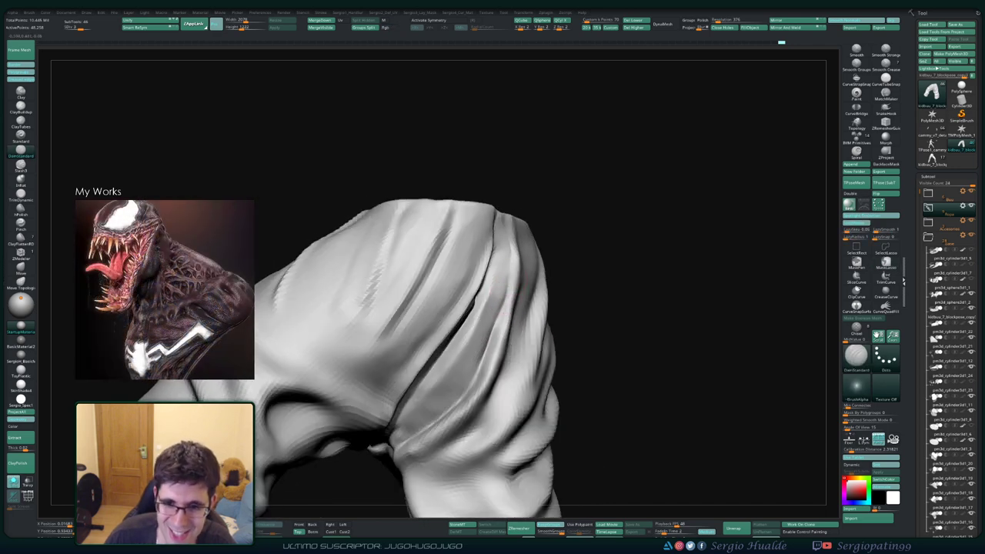
left_click_drag(503, 287, 472, 372)
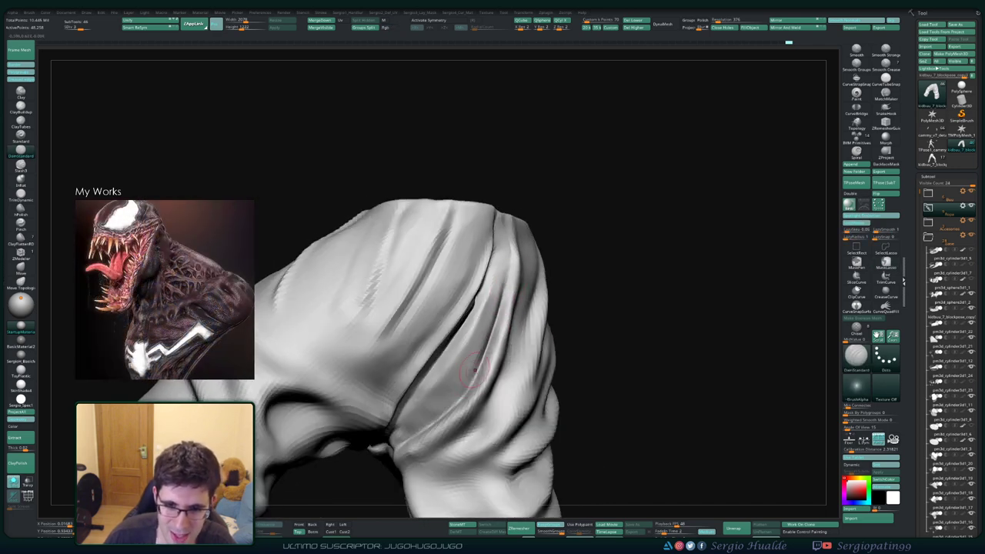
- Smooth the freshly carved crease and inspect the waist fold from above
right_click_drag(453, 405, 410, 433)
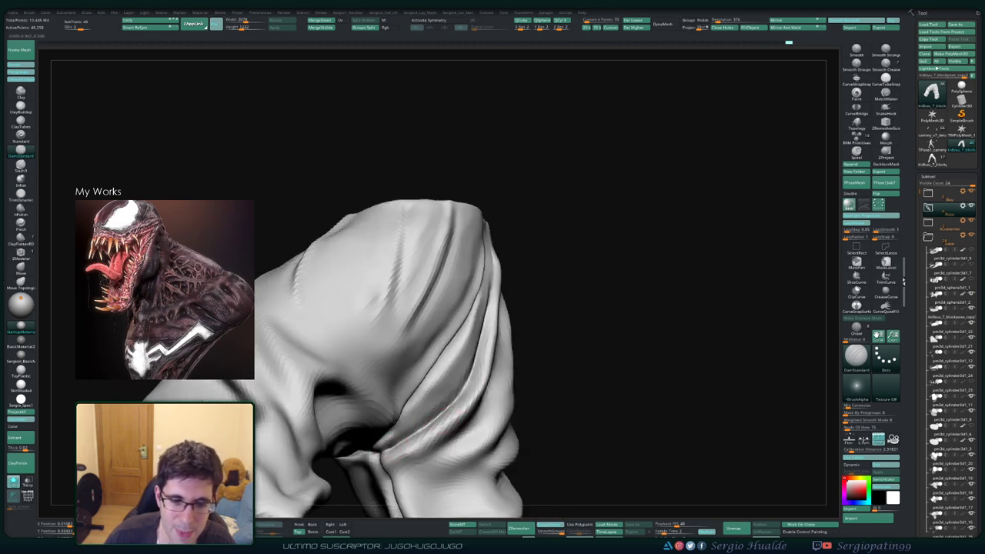
right_click_drag(454, 408, 427, 424)
left_click_drag(427, 423, 442, 414, "shift")
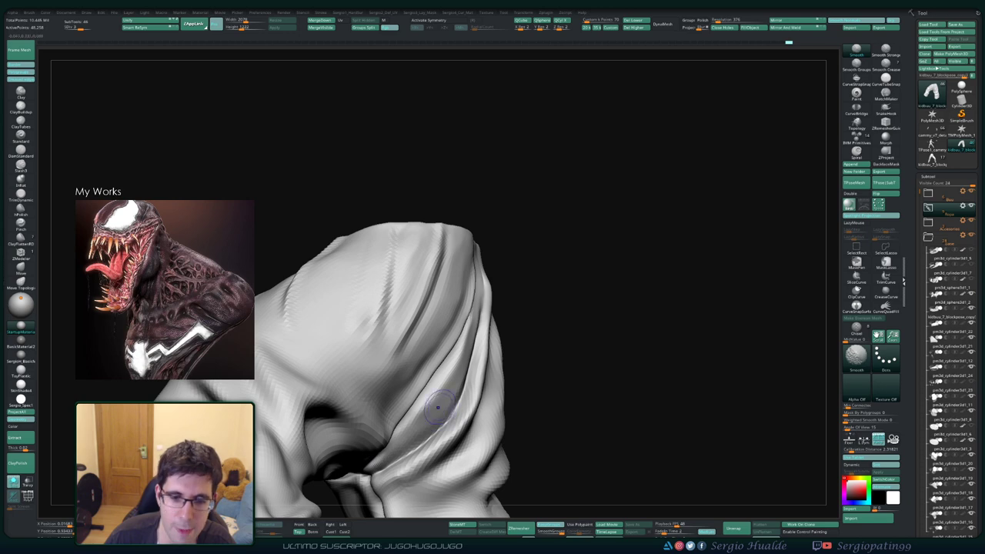
mouse_move(437, 408)
right_mouse_down()
mouse_move(456, 405)
mouse_move(450, 416)
mouse_move(437, 338)
mouse_move(455, 319)
right_mouse_up()
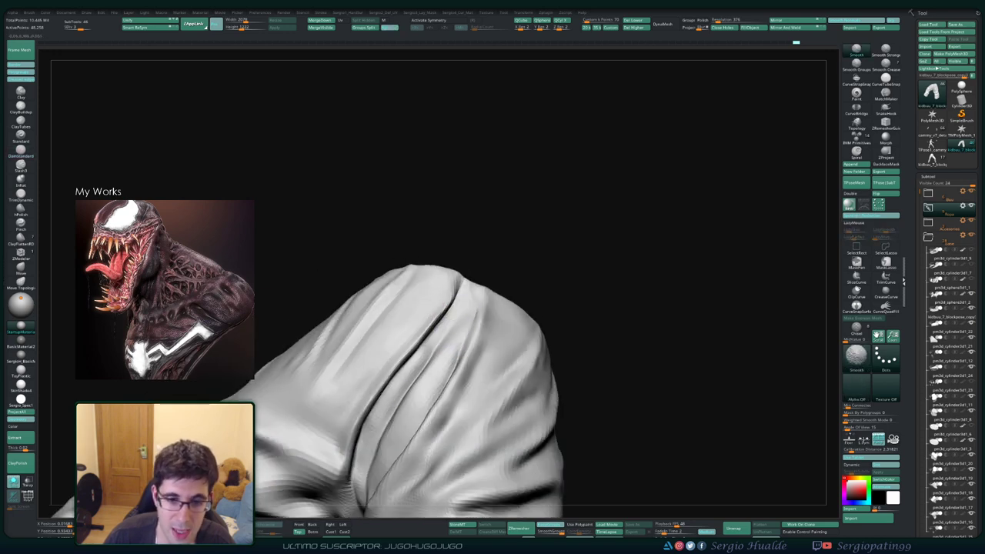
right_click_drag(394, 410, 406, 441)
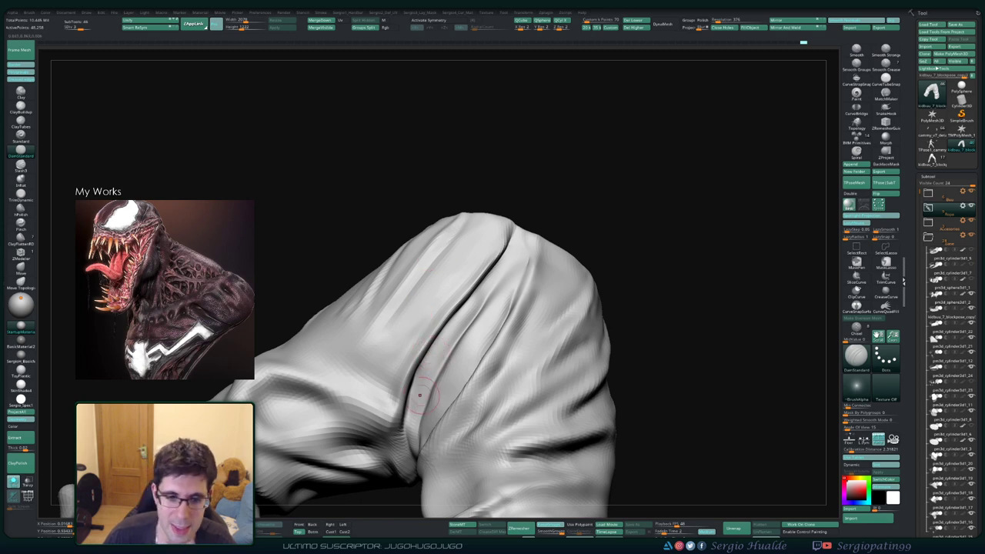
mouse_move(419, 395)
right_mouse_down()
mouse_move(410, 409)
mouse_move(416, 442)
right_mouse_up()
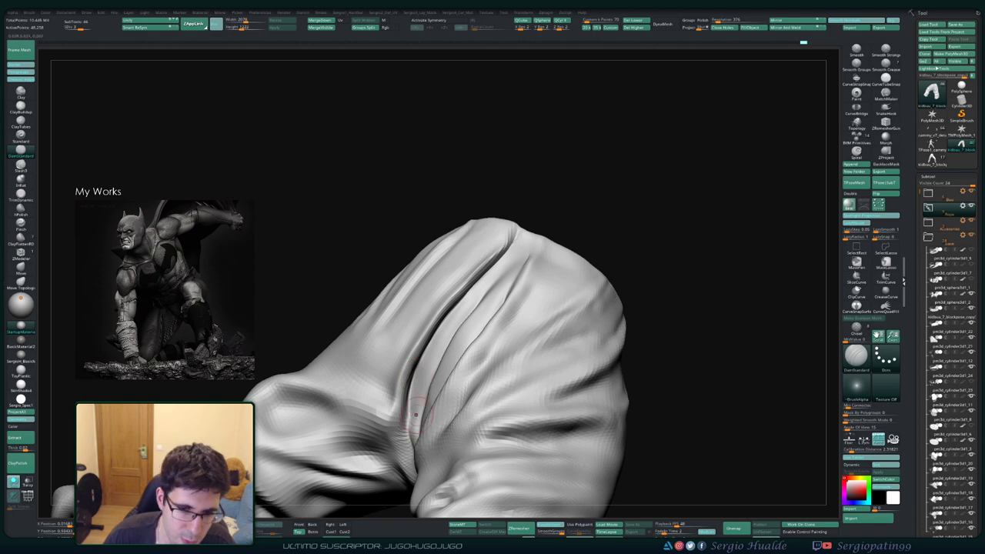
right_click_drag(417, 385, 417, 408)
- Shift-smooth the crotch seam to blend it into the surrounding folds
key("shift")
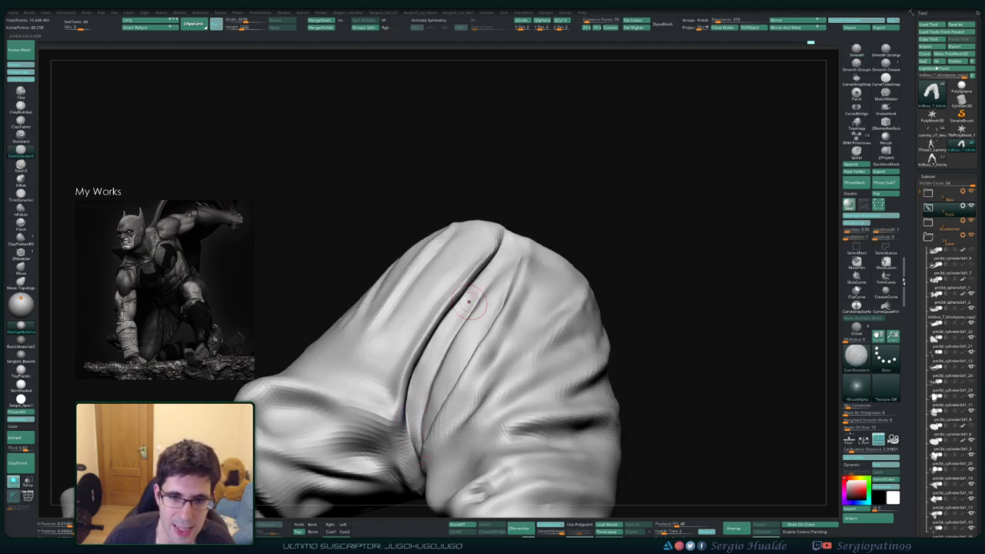
right_click_drag(467, 321, 465, 339)
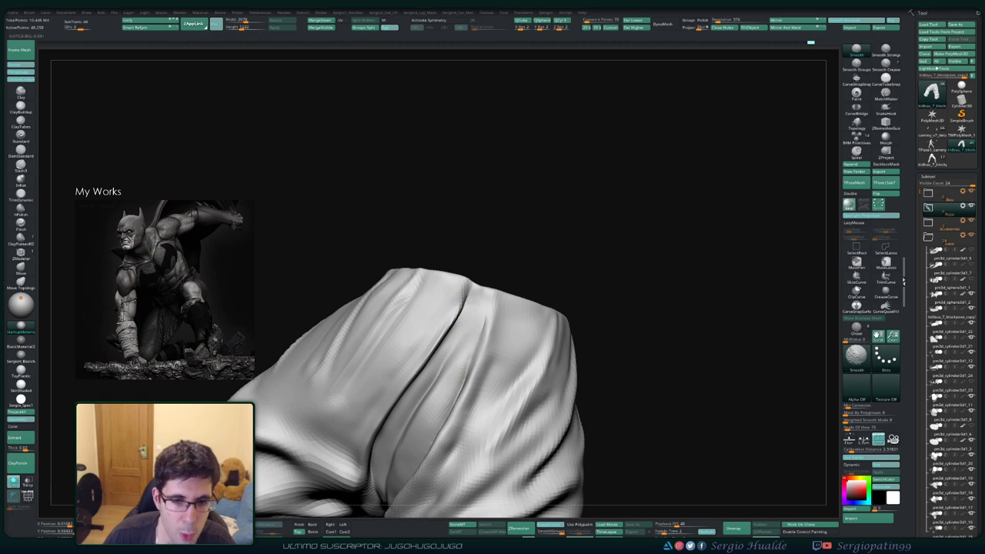
right_click_drag(440, 402, 419, 315)
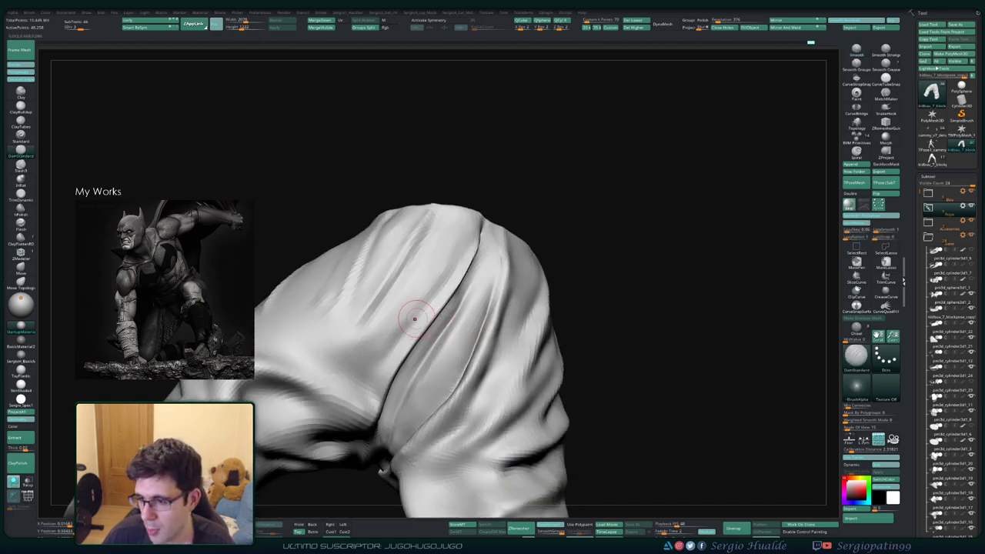
right_click_drag(428, 261, 451, 330)
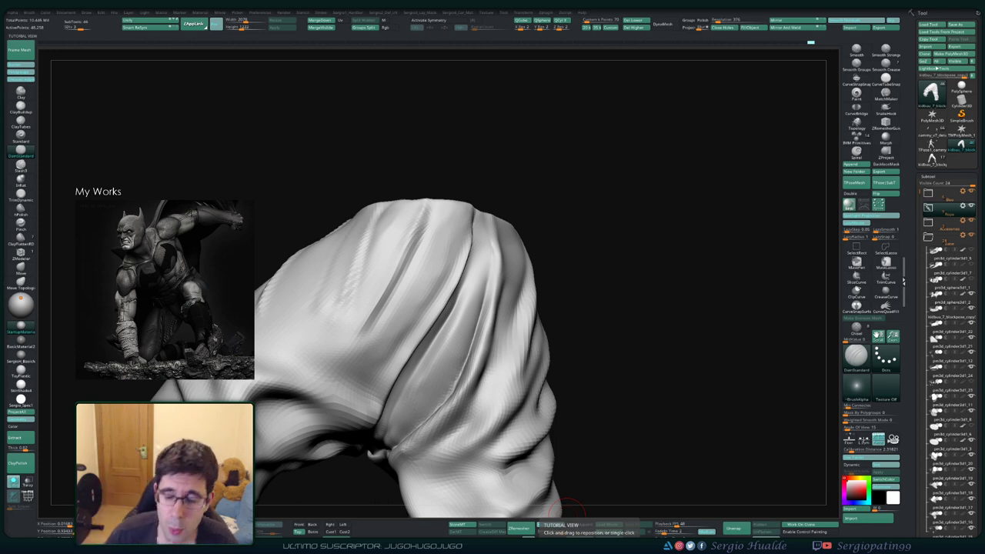
- Smooth the central front crease and refine detail along the crotch crease
left_click_drag(419, 292, 470, 300)
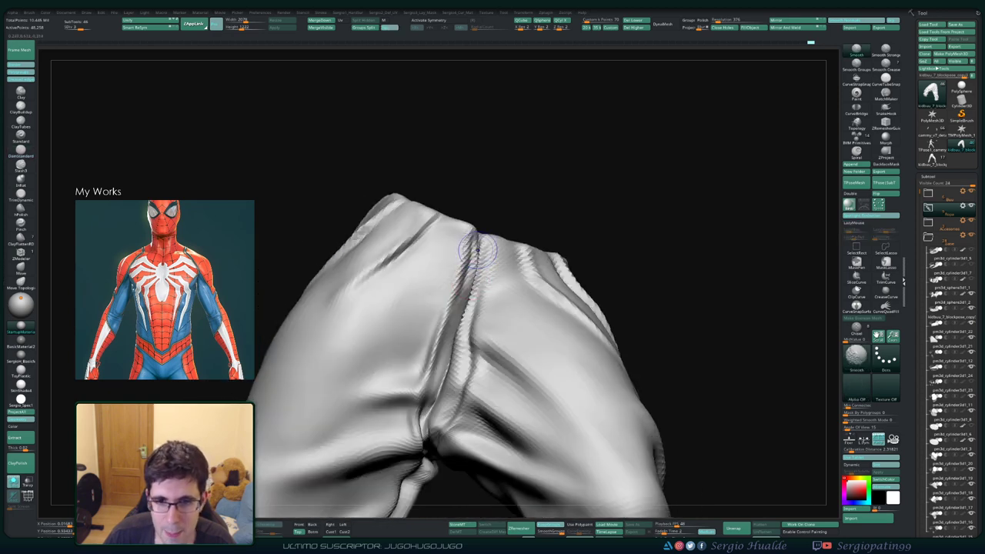
mouse_move(477, 250)
left_mouse_down("shift")
mouse_move(453, 370)
mouse_move(462, 348)
mouse_move(472, 348)
left_mouse_up("shift")
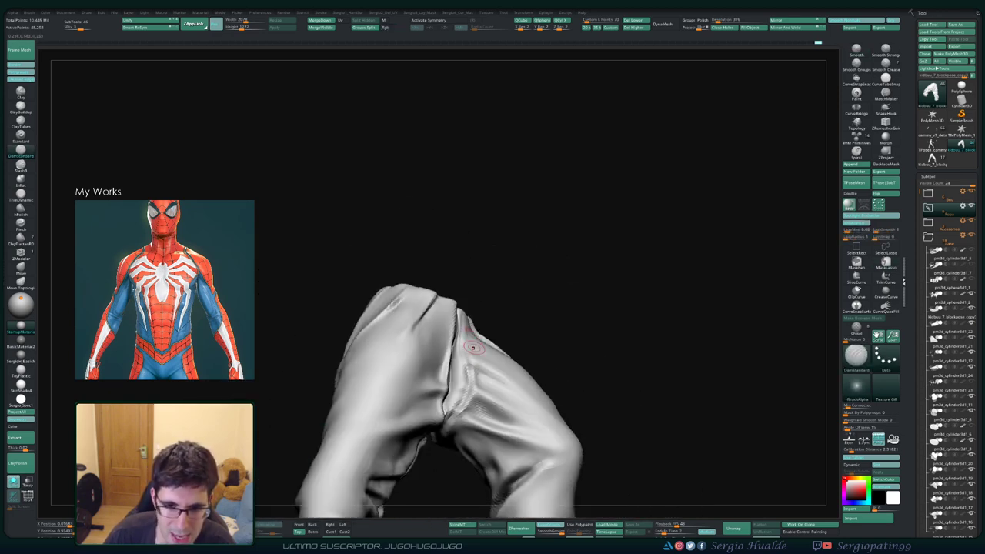
right_click_drag(472, 348, 471, 348)
left_click_drag(473, 293, 470, 348)
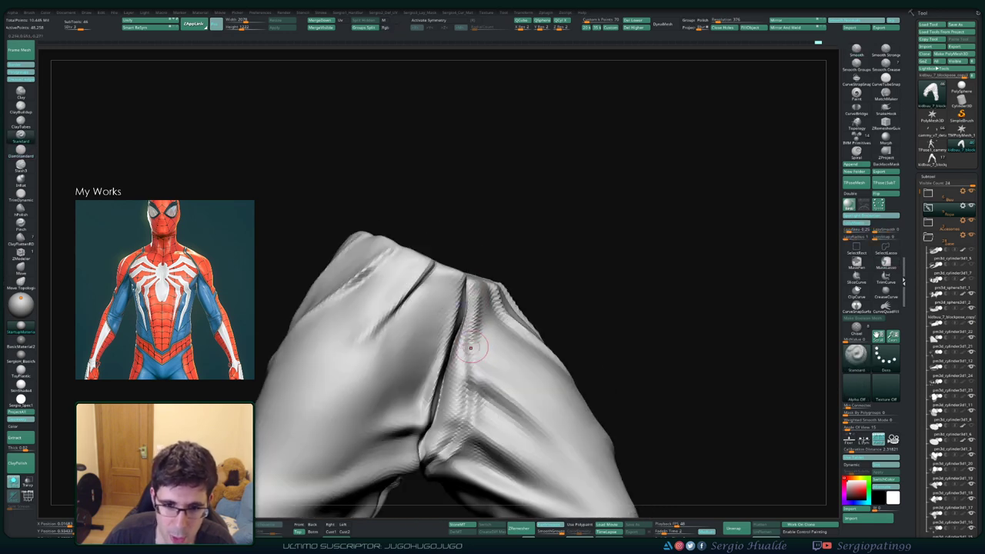
right_click_drag(459, 439, 490, 324)
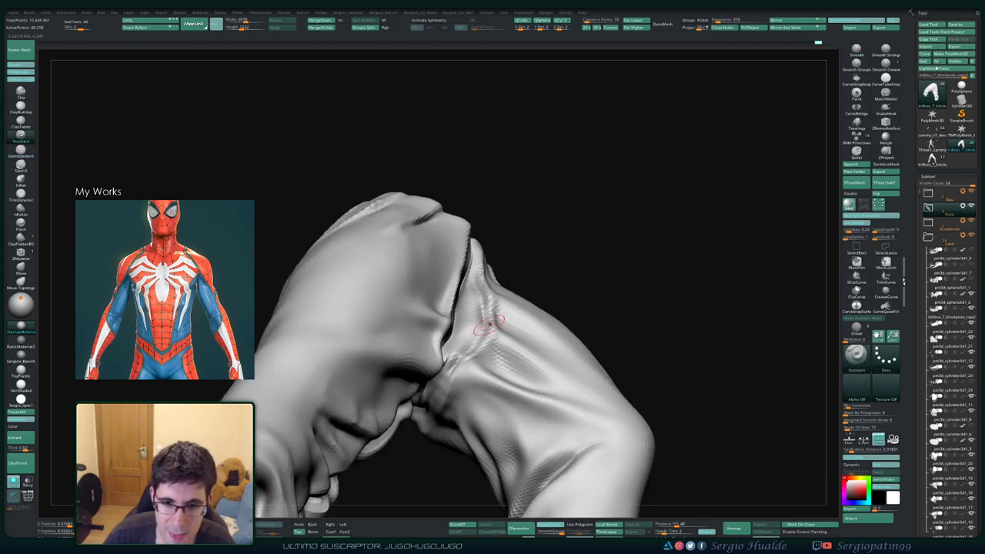
mouse_move(431, 419)
right_mouse_down()
mouse_move(455, 401)
mouse_move(428, 385)
right_mouse_up()
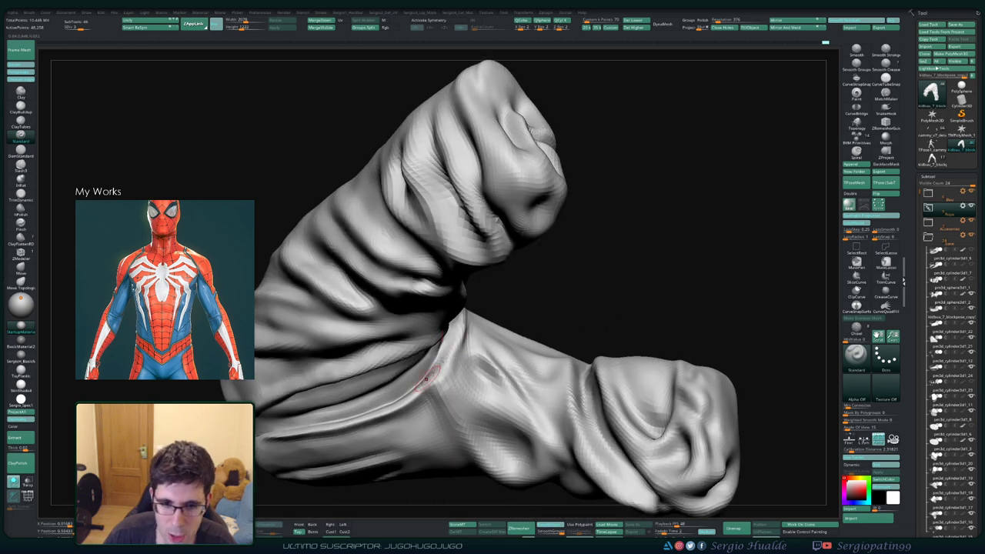
- Shift-smooth the lower-left fold of the bent leg, orbiting to view its underside
key("shift")
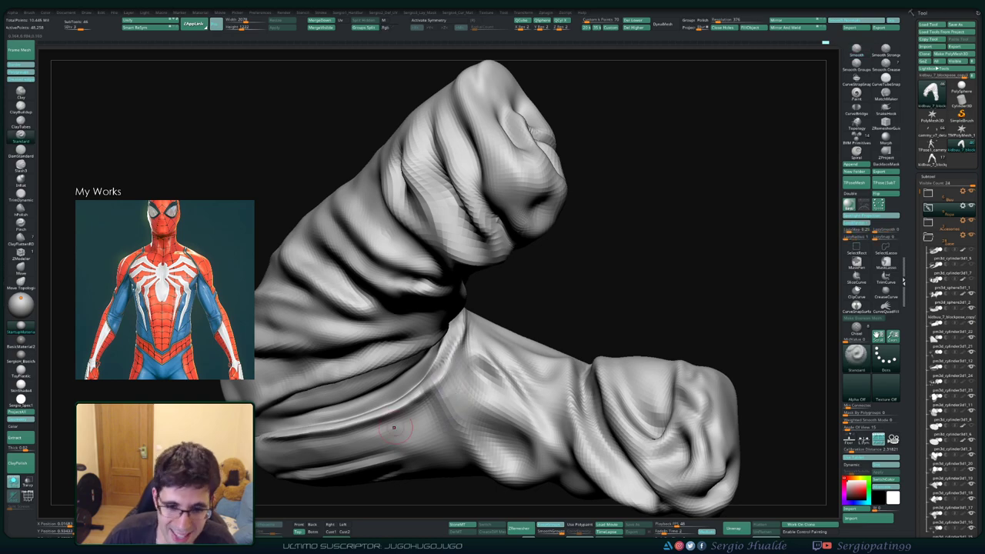
right_click_drag(451, 387, 477, 348)
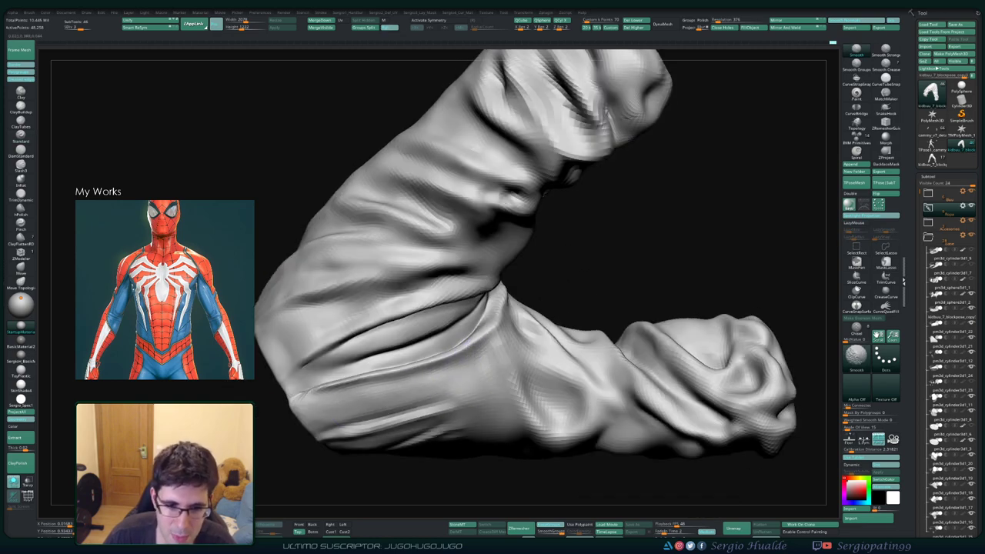
right_click_drag(429, 385, 346, 407)
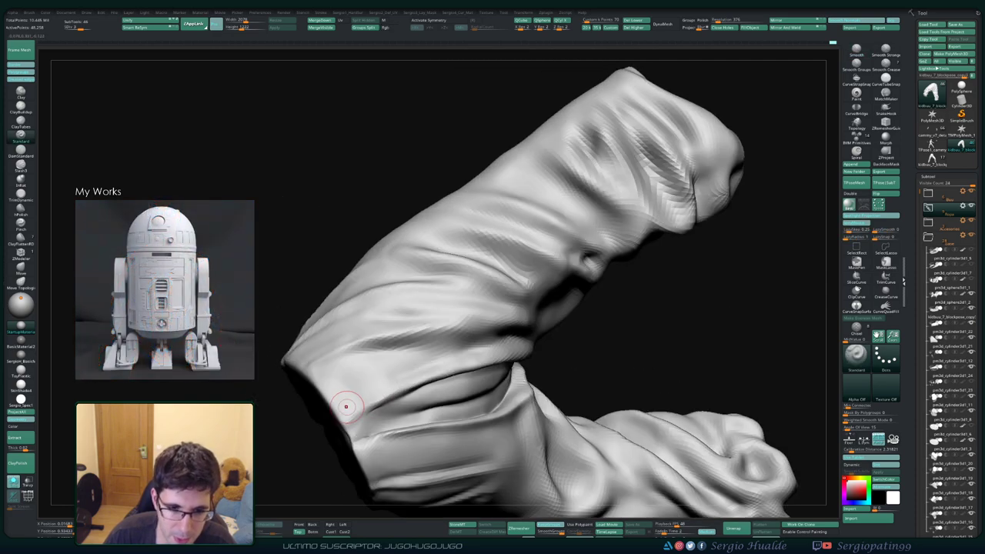
right_click_drag(415, 392, 389, 399)
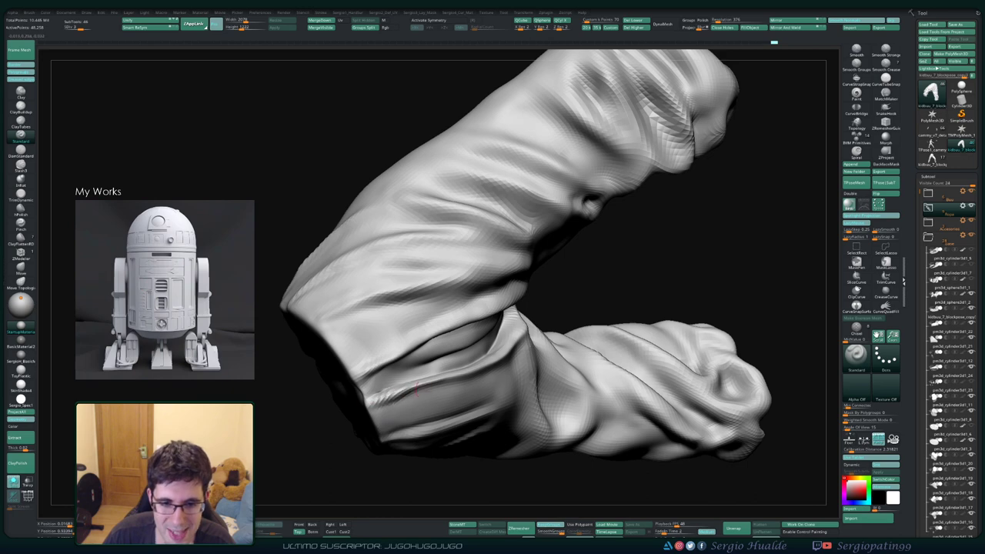
key("shift")
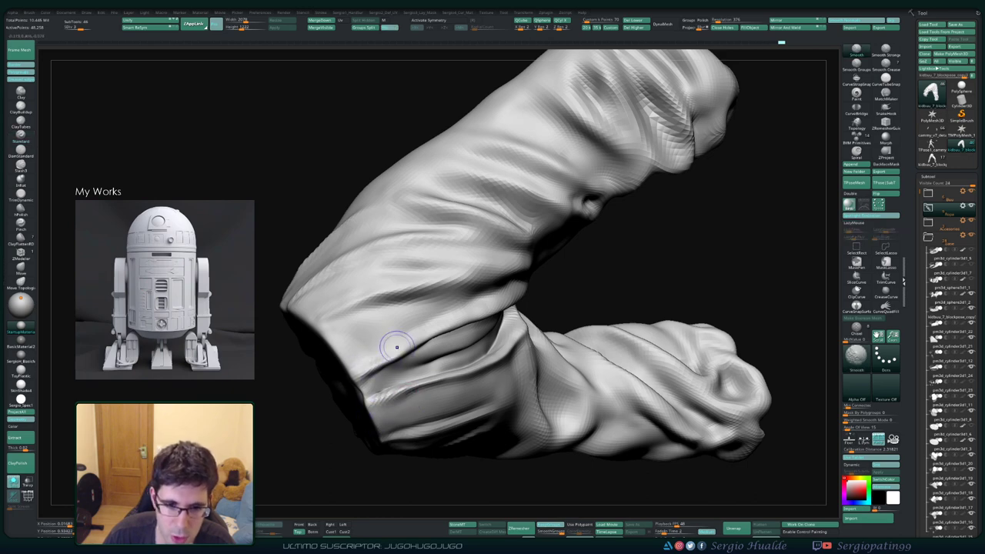
left_click_drag(396, 348, 365, 375, "shift")
key("shift")
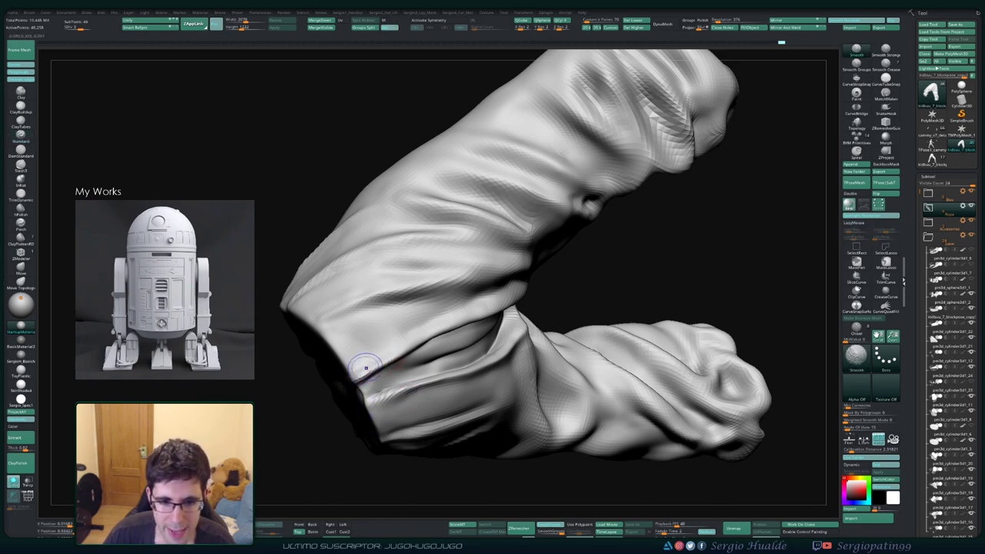
mouse_move(377, 365)
left_mouse_down()
mouse_move(488, 254)
mouse_move(407, 257)
mouse_move(437, 303)
left_mouse_up()
- Switch to the Move brush and inspect the crotch at a lower subdivision level
key("b")
key("m")
key("v")
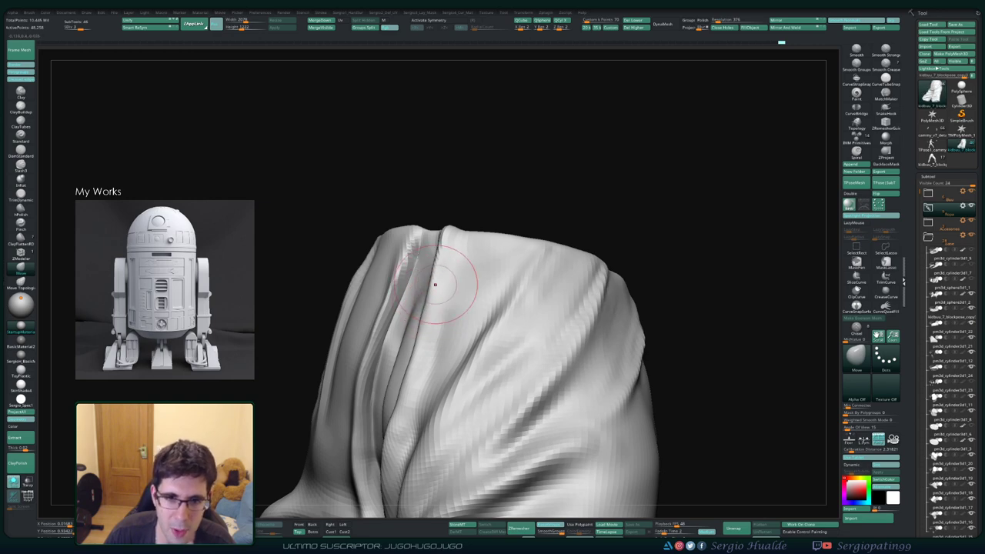
left_click_drag(430, 287, 398, 396)
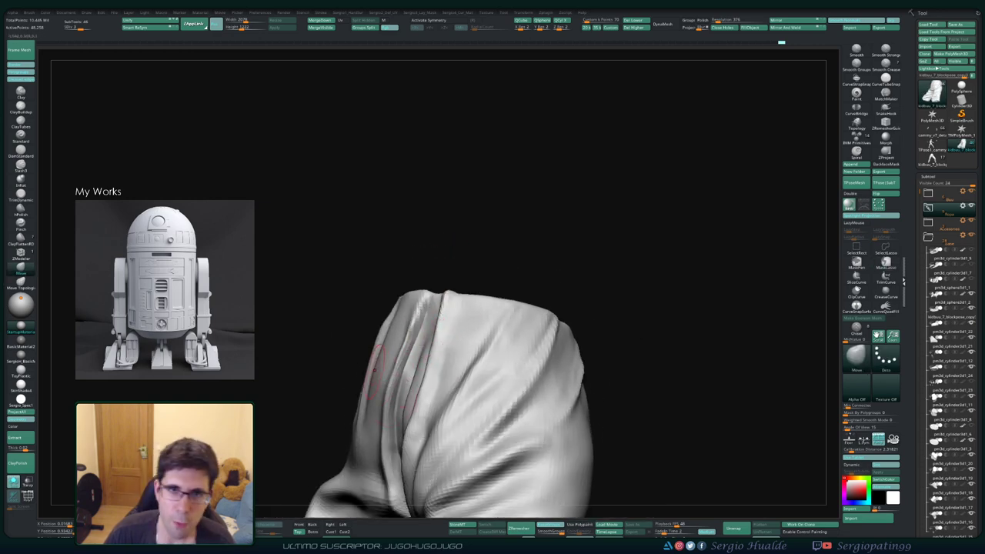
mouse_move(538, 346)
left_mouse_down()
mouse_move(462, 355)
mouse_move(408, 331)
left_mouse_up()
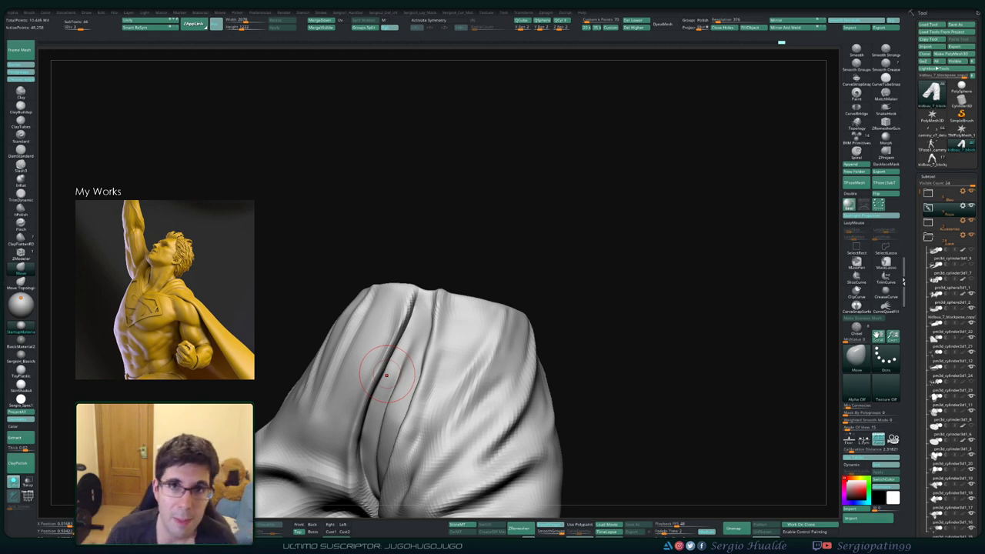
key("shift+d")
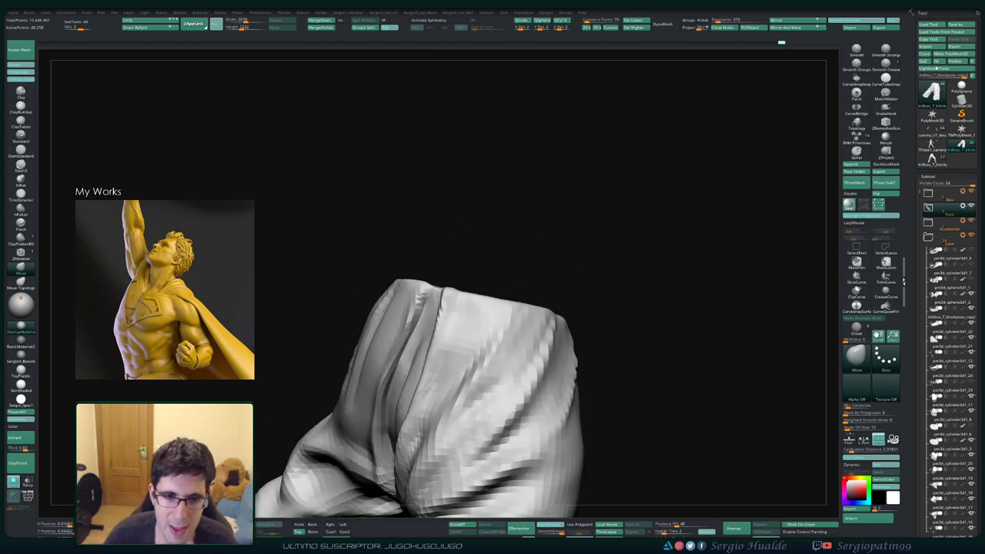
left_click_drag(485, 245, 427, 315)
key("d")
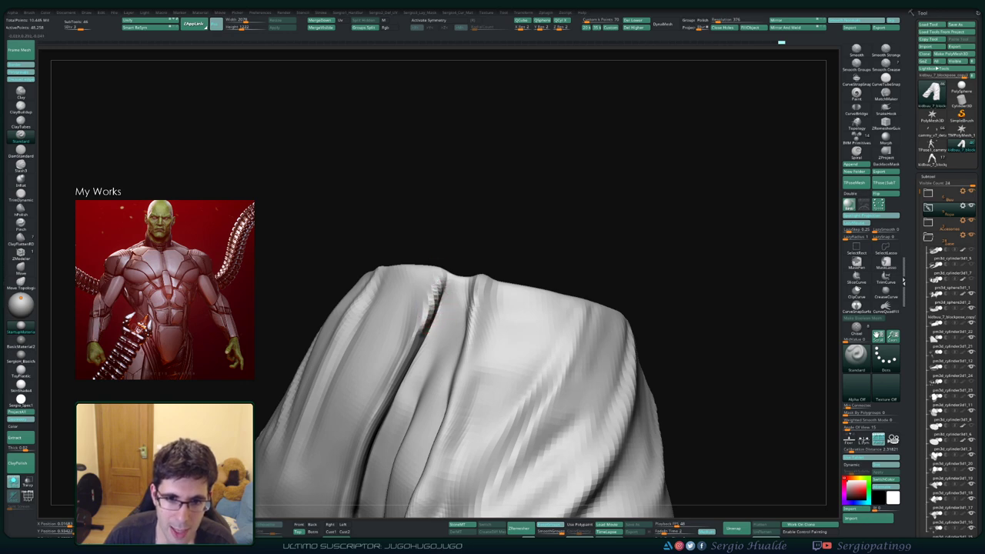
- Carve a deep seam crease running down the crotch of the trousers
mouse_move(446, 269)
left_mouse_down()
mouse_move(448, 295)
mouse_move(447, 269)
left_mouse_up()
mouse_move(392, 337)
left_mouse_down()
mouse_move(439, 281)
mouse_move(443, 304)
left_mouse_up()
left_click_drag(383, 331, 457, 242)
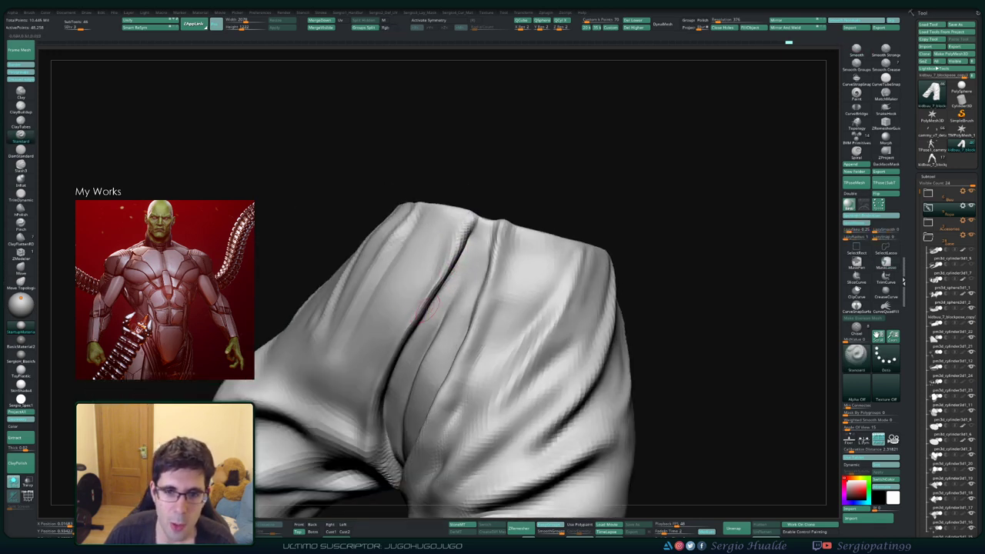
left_click_drag(408, 314, 465, 266)
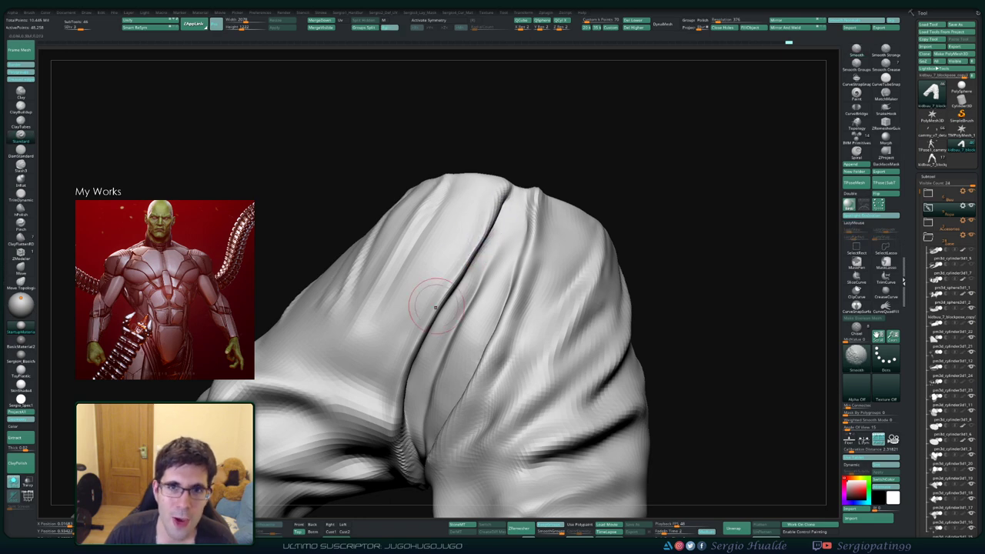
mouse_move(451, 282)
left_mouse_down()
mouse_move(423, 329)
mouse_move(451, 264)
left_mouse_up()
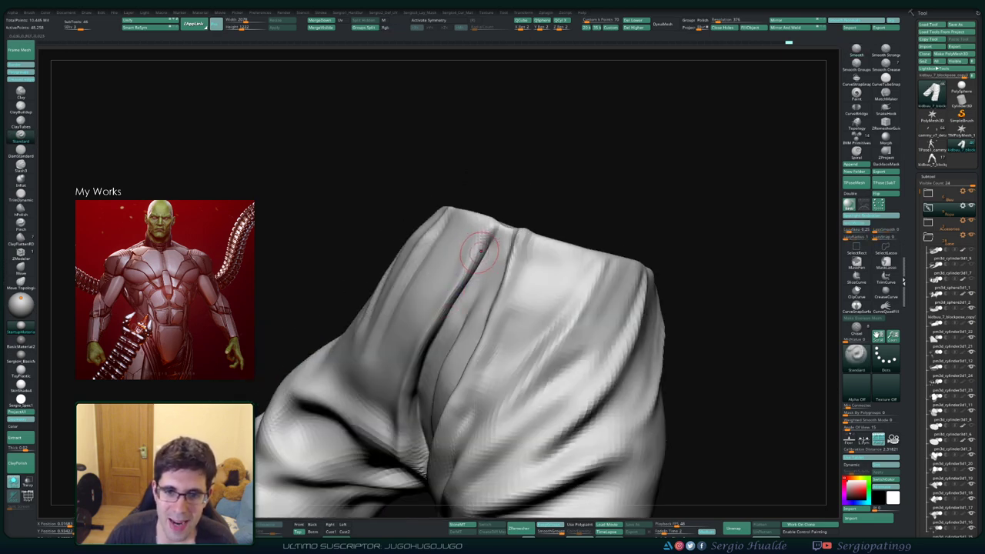
left_click_drag(464, 260, 481, 248)
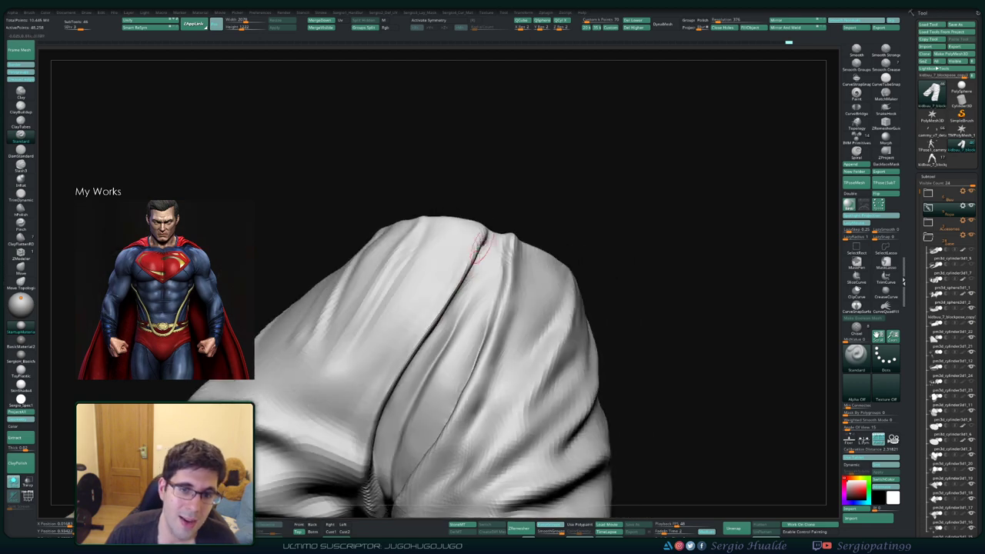
left_click_drag(460, 289, 474, 258)
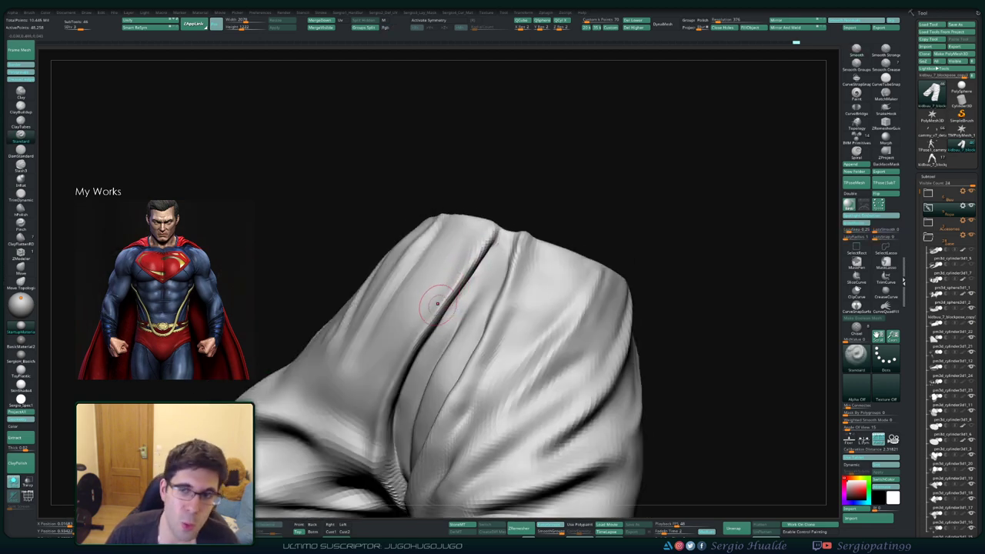
right_click_drag(414, 295, 451, 328)
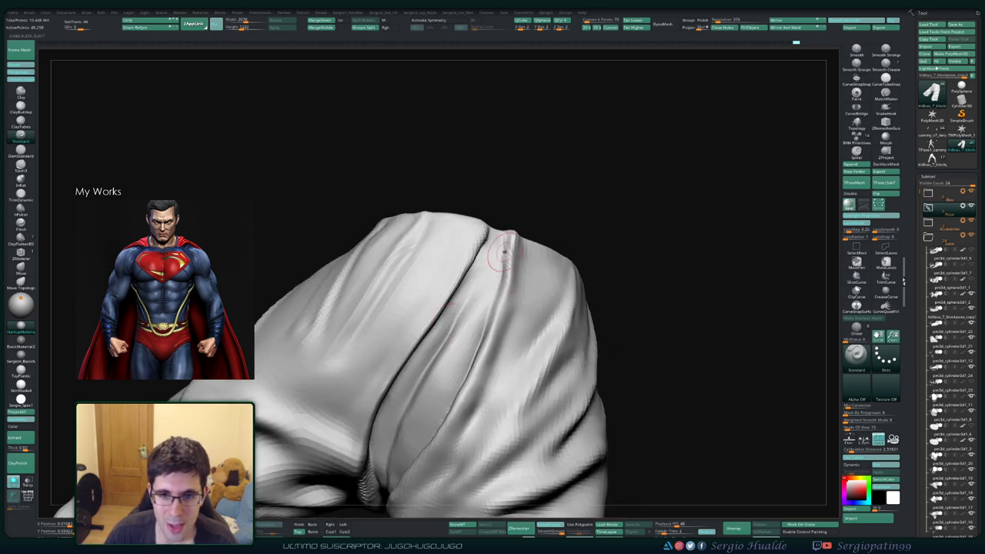
right_click_drag(504, 254, 514, 296)
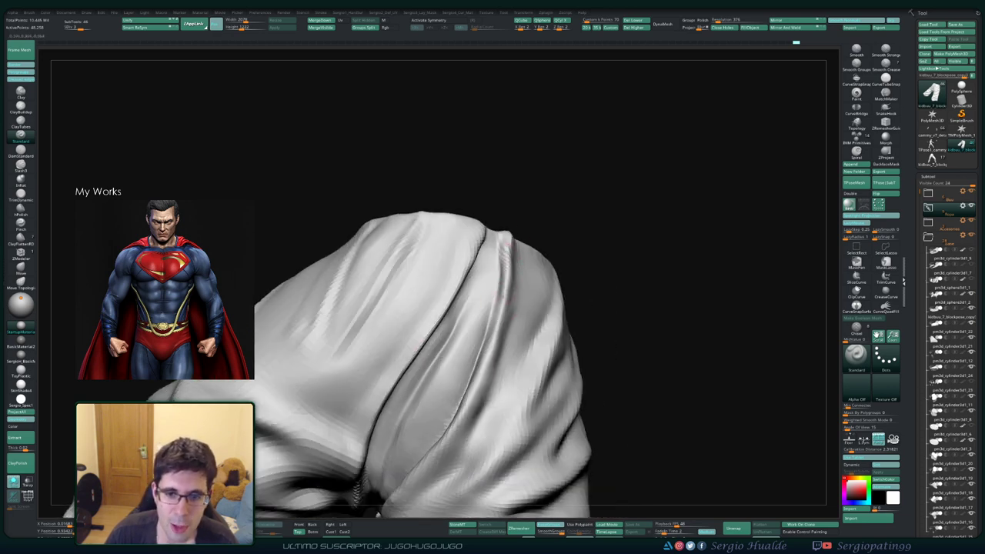
right_click_drag(493, 331, 475, 408)
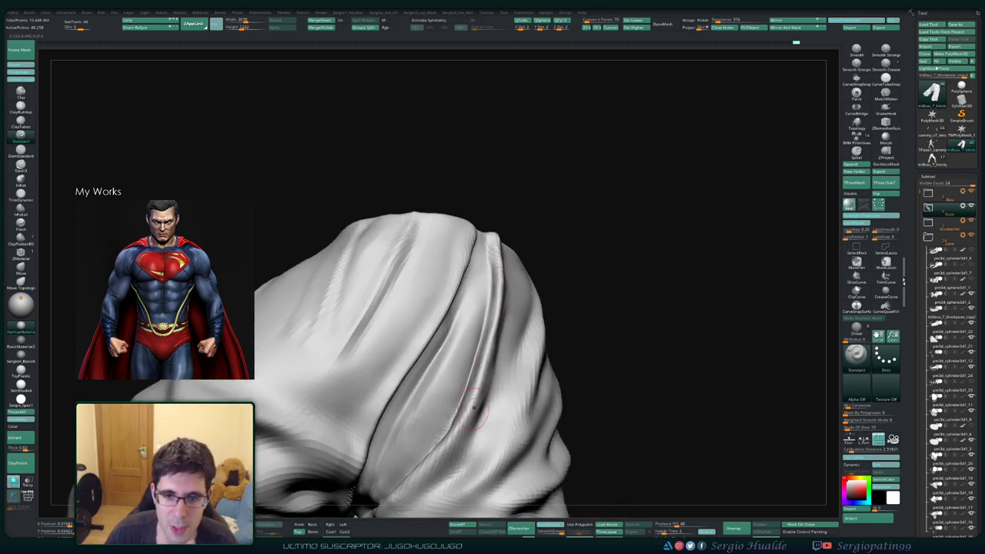
- Shift-smooth the cloth and folds beside the crotch seam
key("shift")
right_click_drag(501, 240, 509, 282)
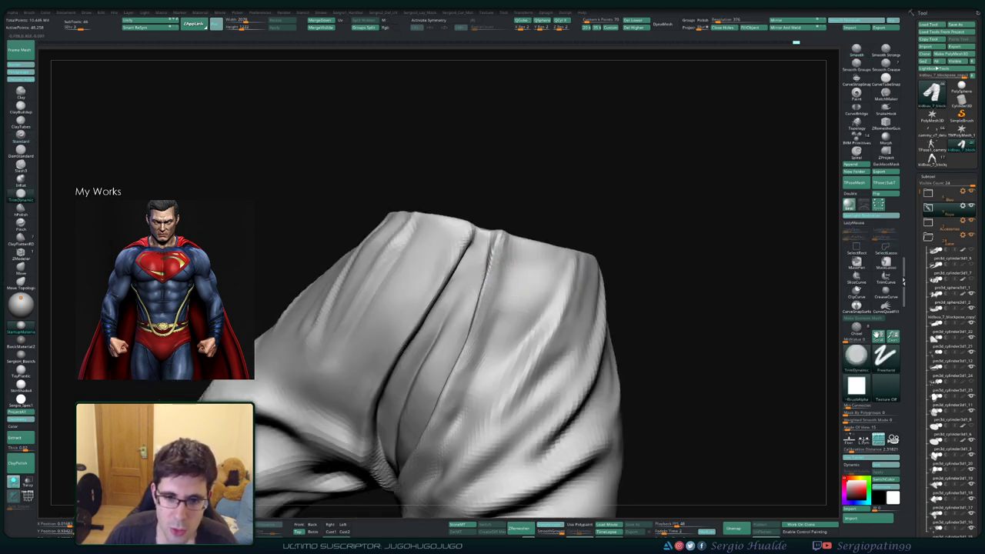
right_click_drag(451, 418, 475, 318)
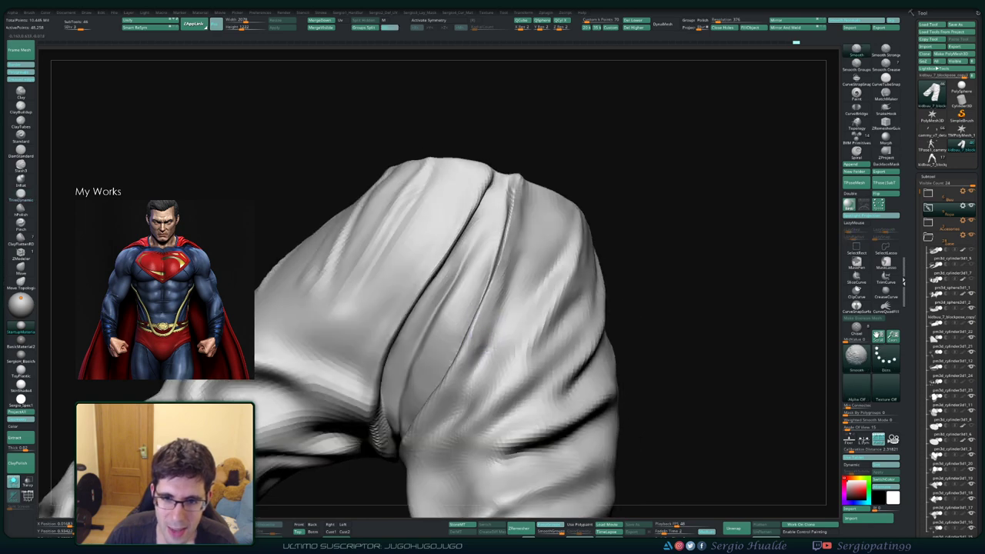
right_click_drag(521, 202, 487, 293)
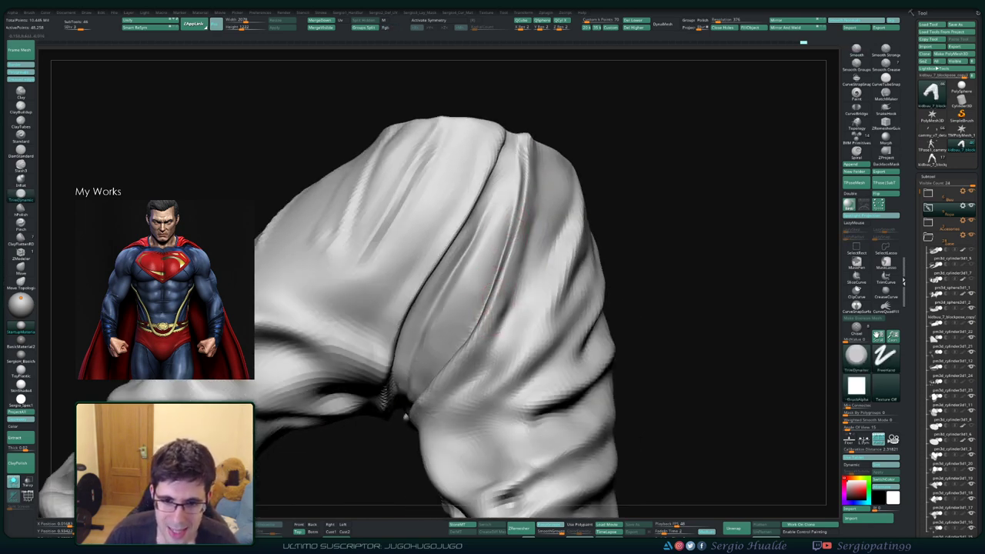
right_click_drag(405, 415, 462, 377)
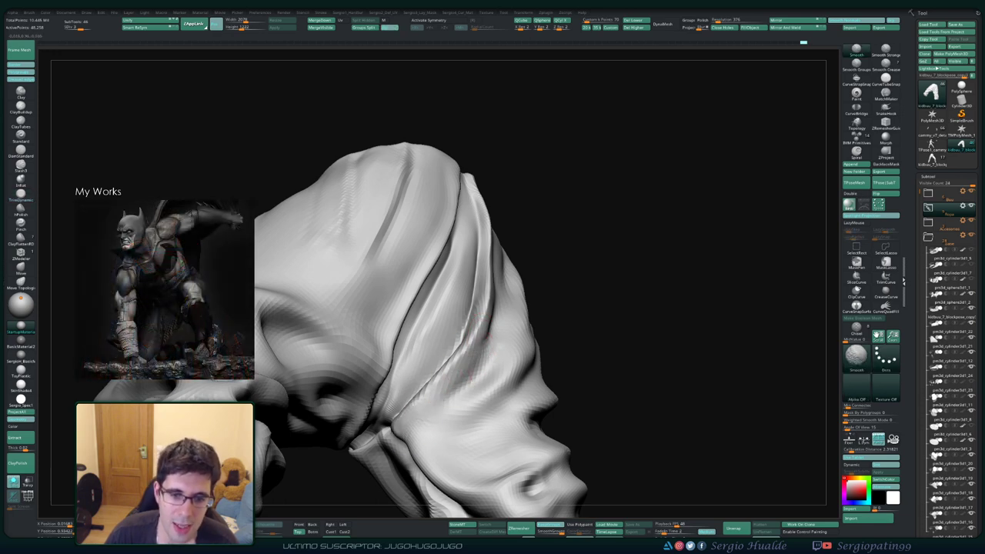
right_click_drag(477, 354, 512, 286, "shift")
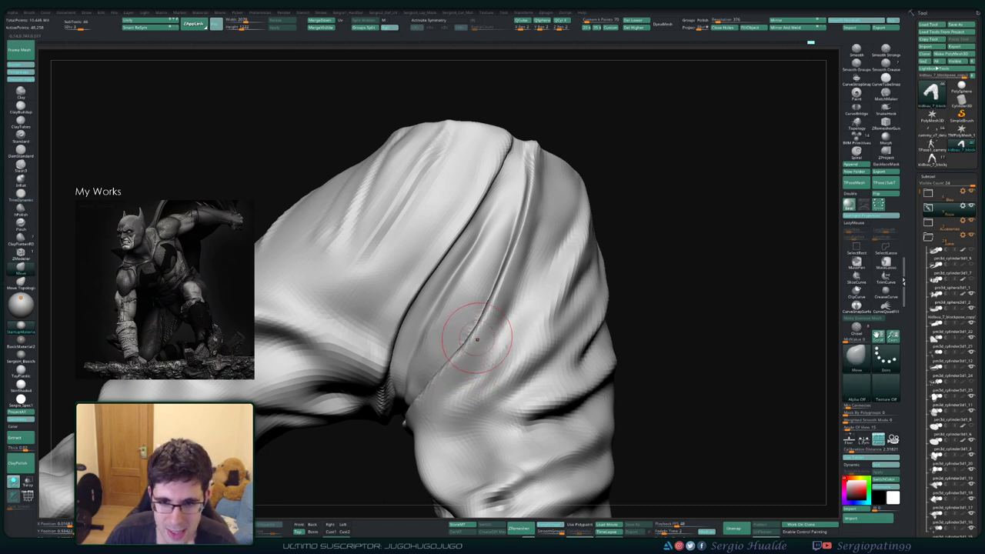
mouse_move(487, 320)
right_mouse_down()
mouse_move(463, 351)
mouse_move(431, 323)
mouse_move(447, 325)
mouse_move(422, 316)
mouse_move(412, 284)
right_mouse_up()
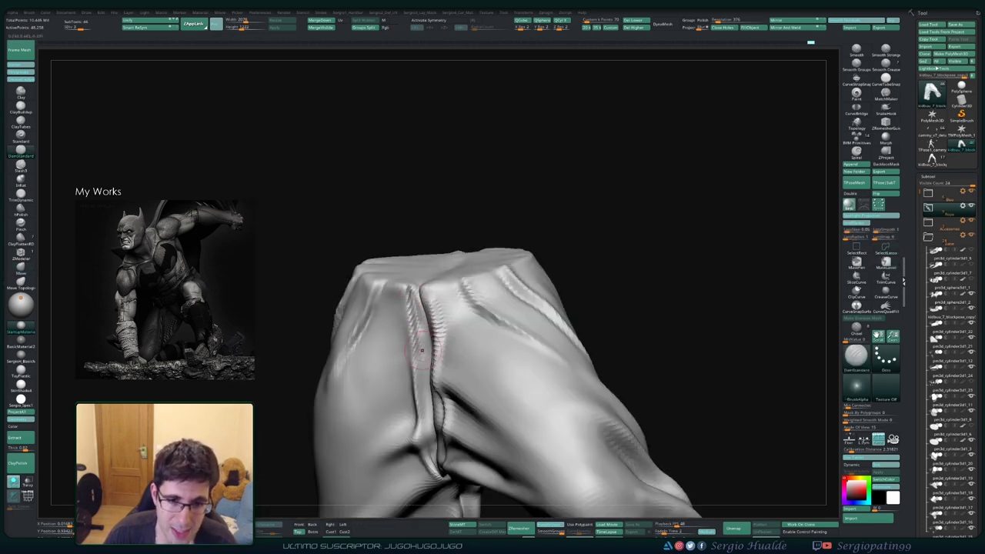
mouse_move(422, 355)
right_mouse_down()
mouse_move(425, 366)
mouse_move(426, 357)
right_mouse_up()
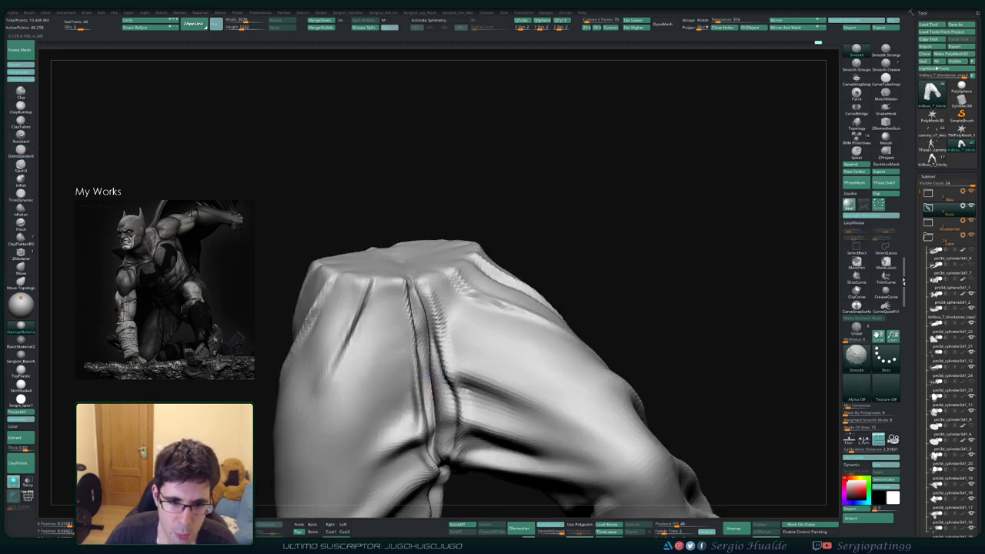
right_click_drag(431, 279, 408, 308)
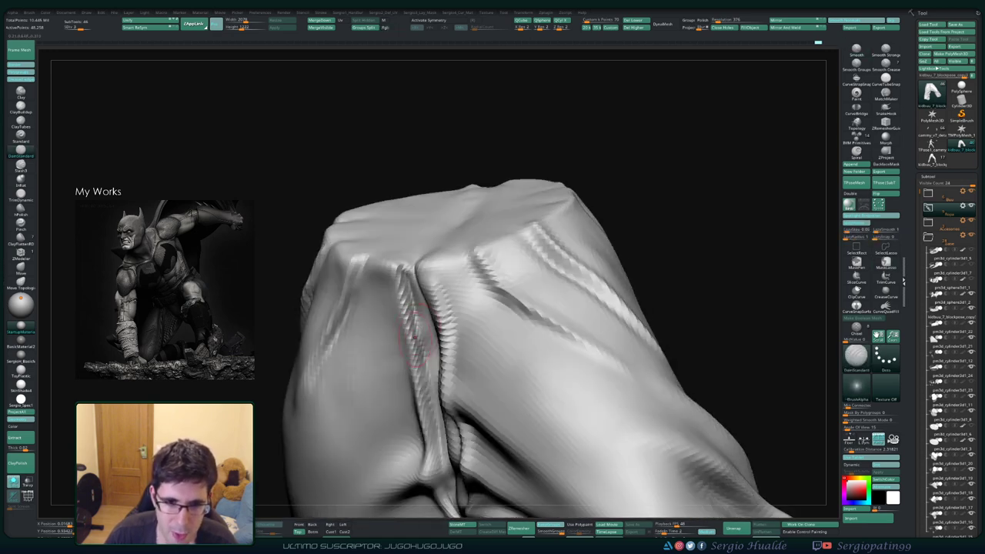
right_click_drag(428, 350, 440, 283)
- Duplicate the subtool folder, then select and frame the pants SubTool in the Base folder
key("ctrl+shift+d")
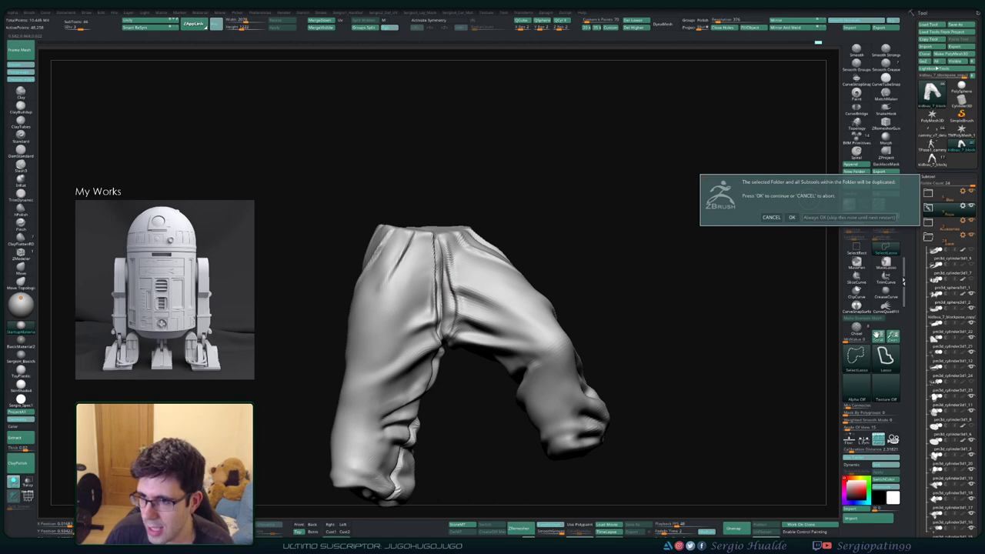
left_click(791, 217)
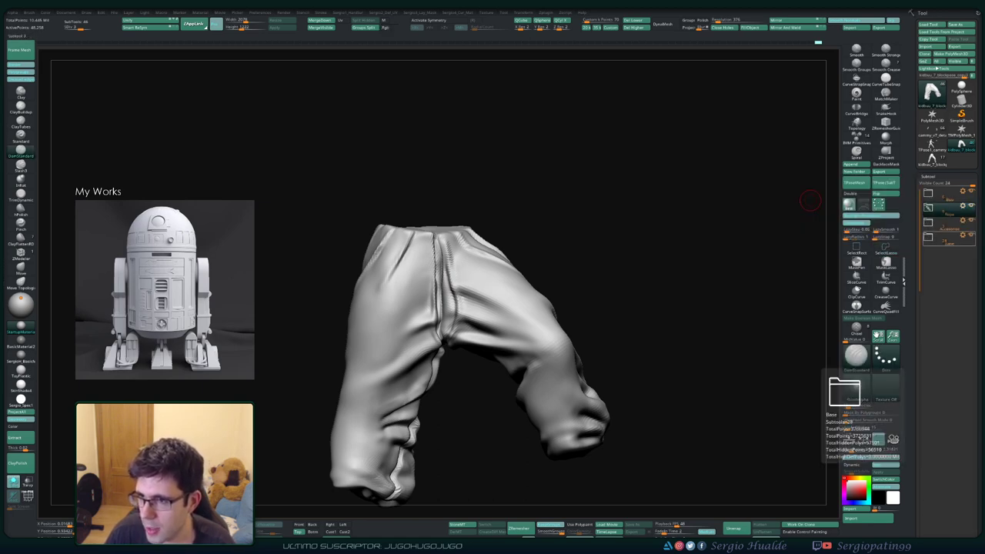
left_click(941, 210)
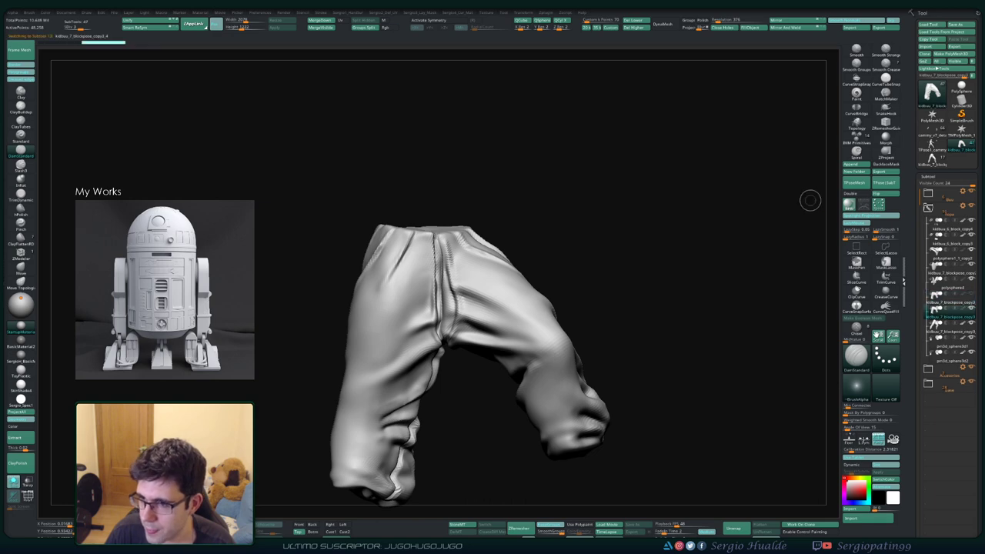
mouse_move(528, 285)
left_mouse_down()
mouse_move(496, 338)
mouse_move(518, 303)
left_mouse_up()
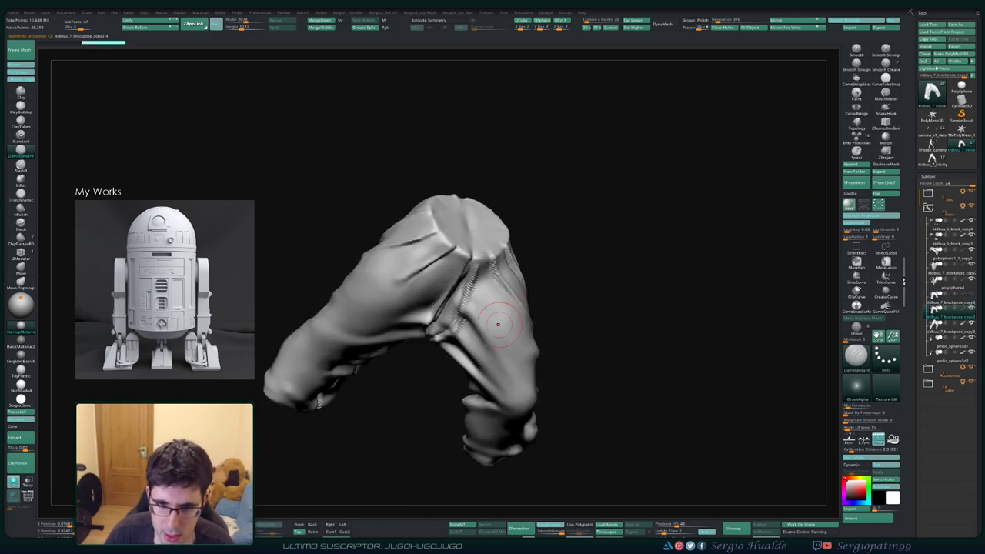
key("Up")
key("Up")
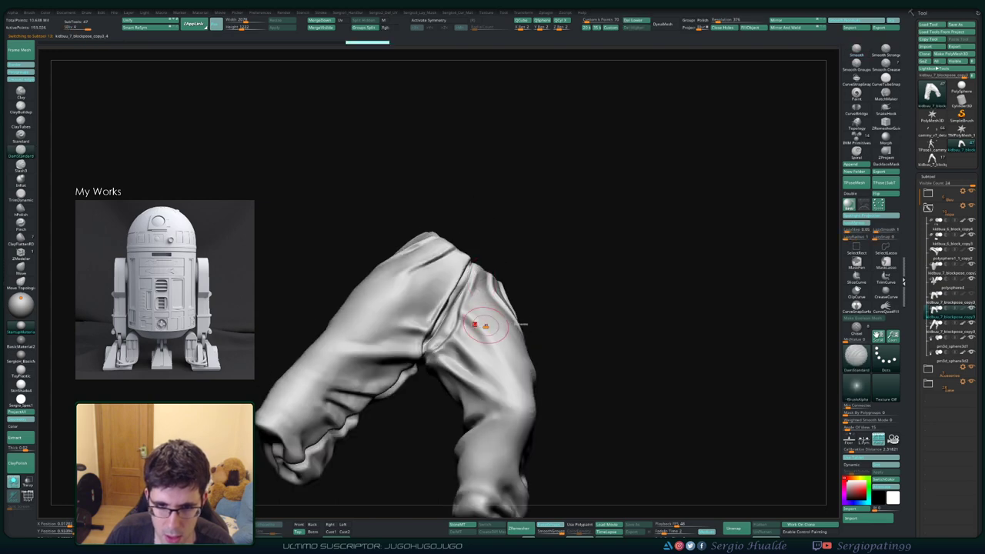
key("Up")
key("Up")
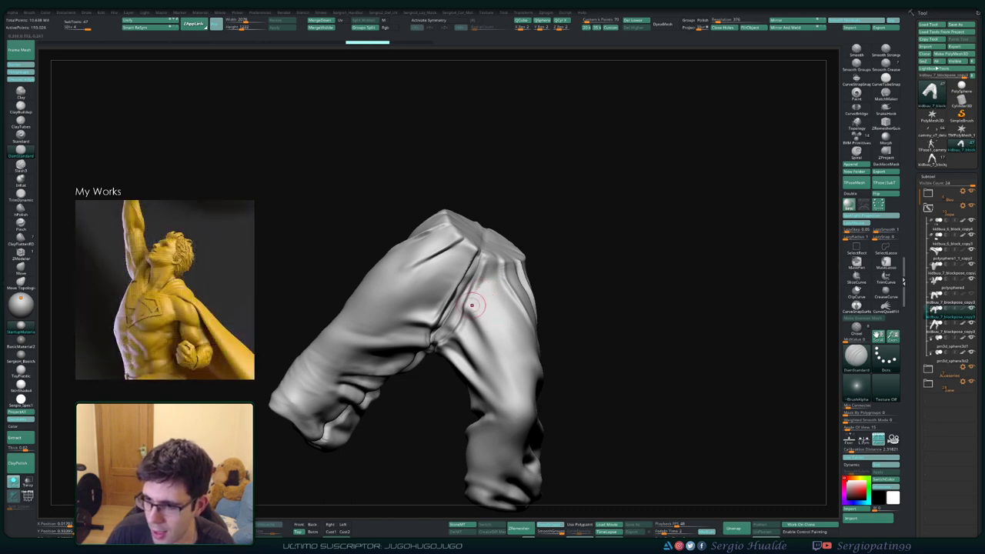
key("Up")
key("Up")
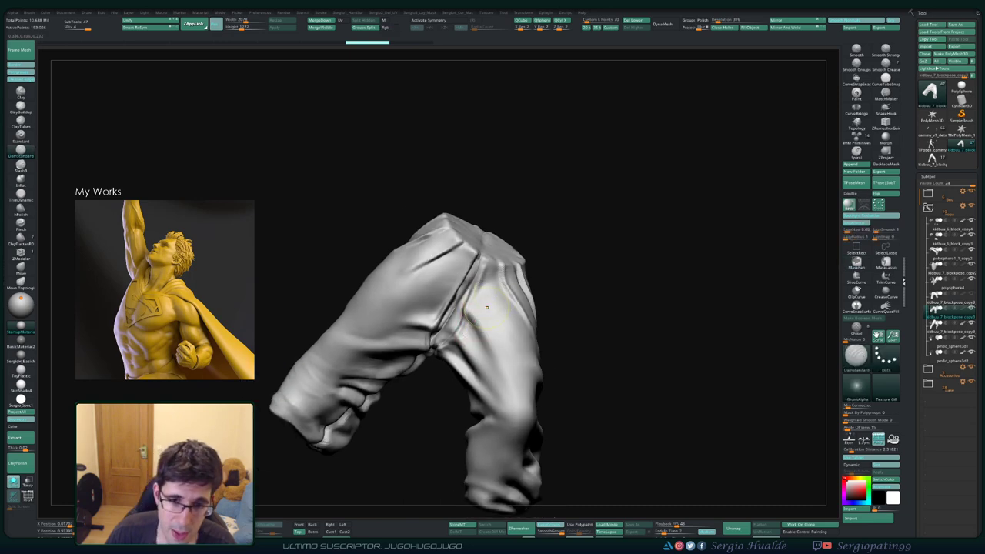
- Ctrl-mask the left pant leg, orbiting the pants to reach it
left_click_drag(480, 306, 492, 278, "ctrl")
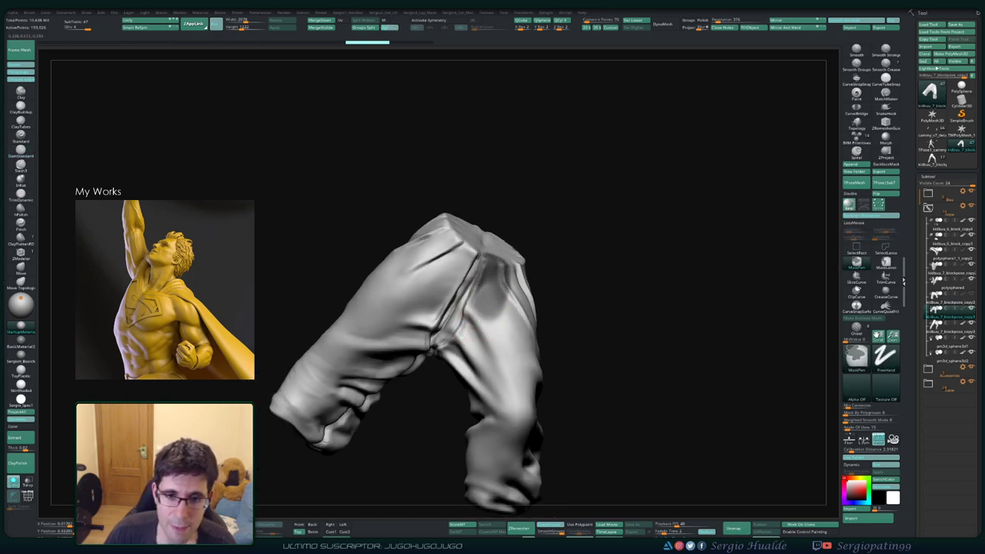
key("Up")
key("ctrl")
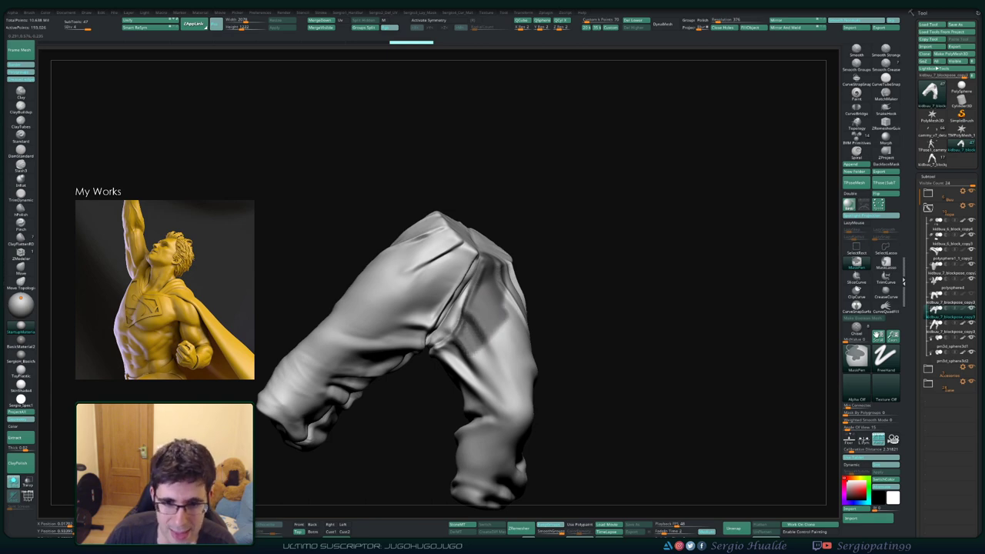
left_click_drag(480, 331, 469, 339)
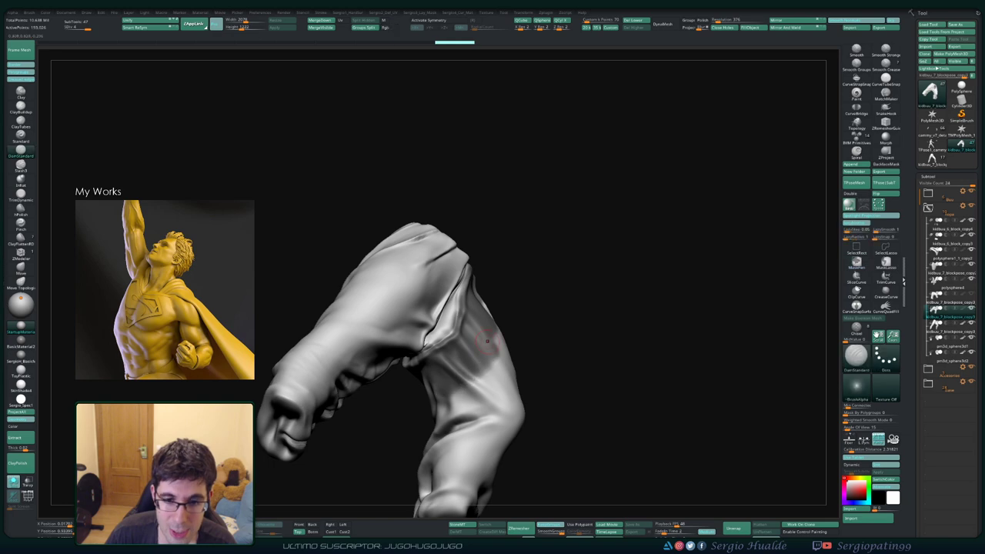
mouse_move(539, 369)
left_mouse_down()
mouse_move(563, 297)
mouse_move(541, 246)
mouse_move(492, 461)
left_mouse_up()
left_click_drag(589, 314, 626, 253, "alt")
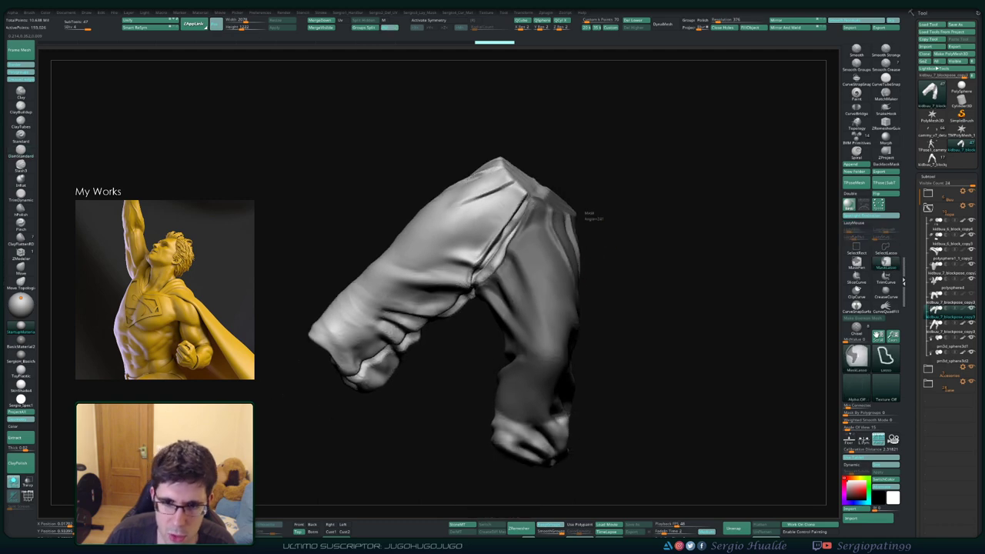
left_click_drag(539, 238, 539, 246, "ctrl")
mouse_move(554, 324)
left_mouse_down()
mouse_move(567, 283)
mouse_move(528, 269)
mouse_move(466, 348)
mouse_move(485, 350)
left_mouse_up()
right_click_drag(485, 350, 504, 351, "ctrl")
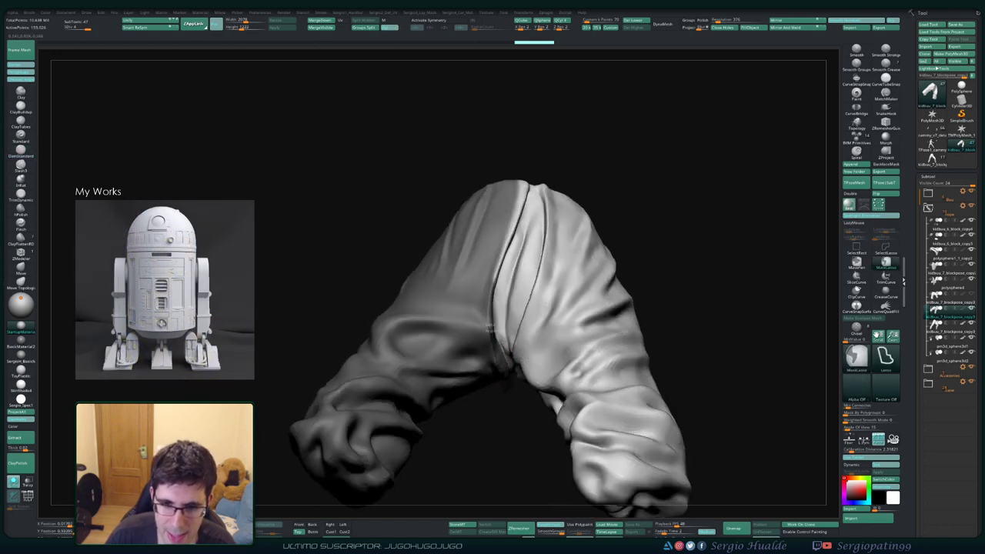
- Blur the thigh mask, then drag straight mask lines at about 75° along the crotch seam
left_click(490, 327, "ctrl")
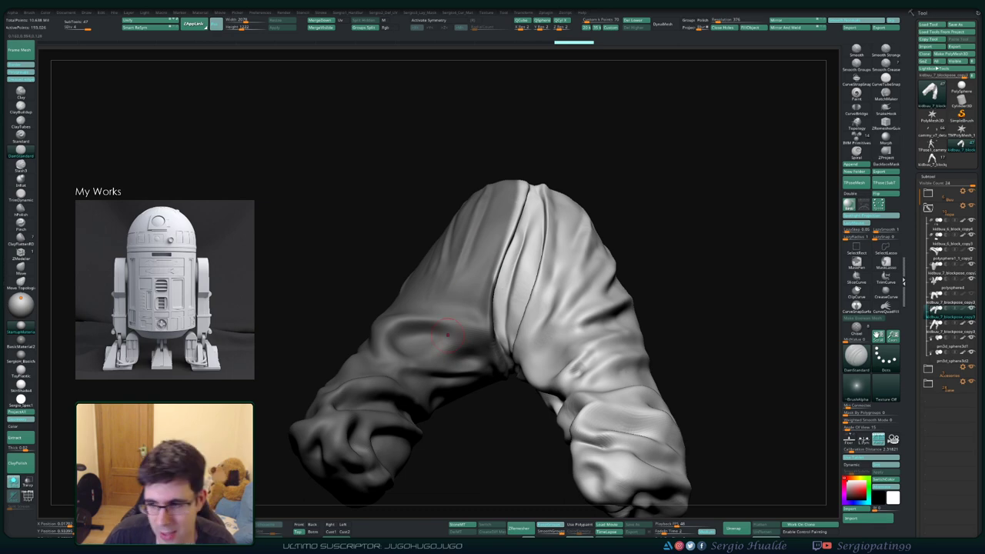
mouse_move(523, 301)
right_mouse_down()
mouse_move(496, 271)
mouse_move(431, 309)
right_mouse_up()
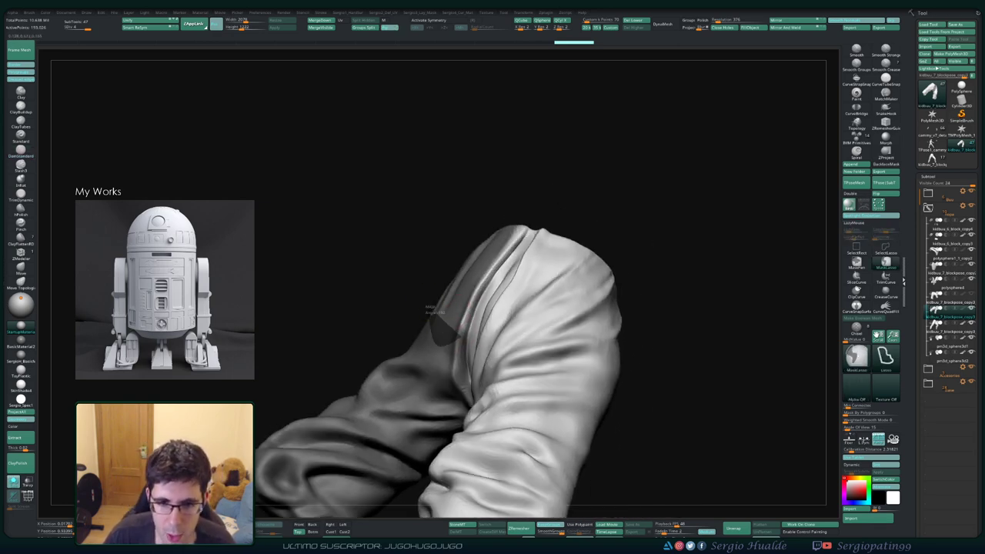
left_click_drag(480, 304, 482, 285, "ctrl")
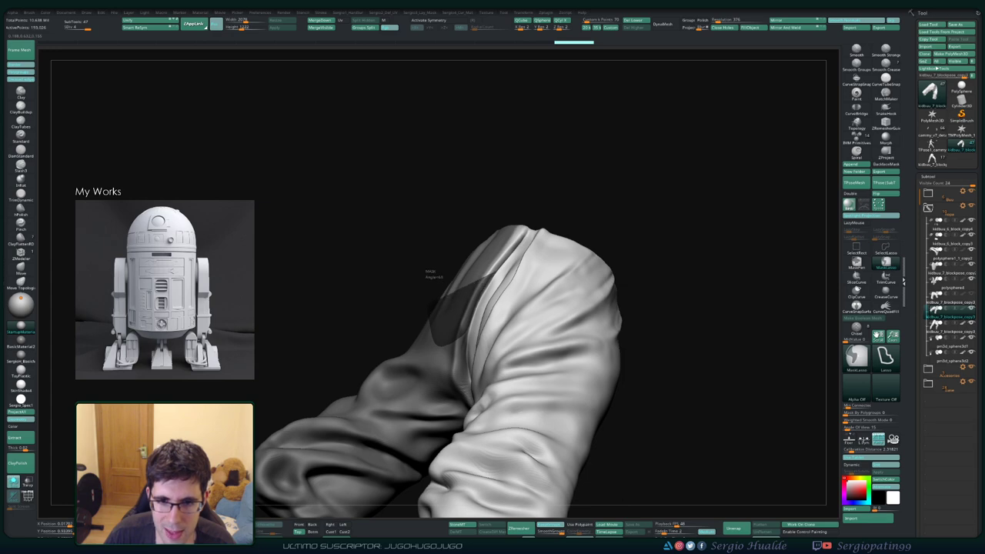
left_click_drag(426, 271, 536, 213, "ctrl")
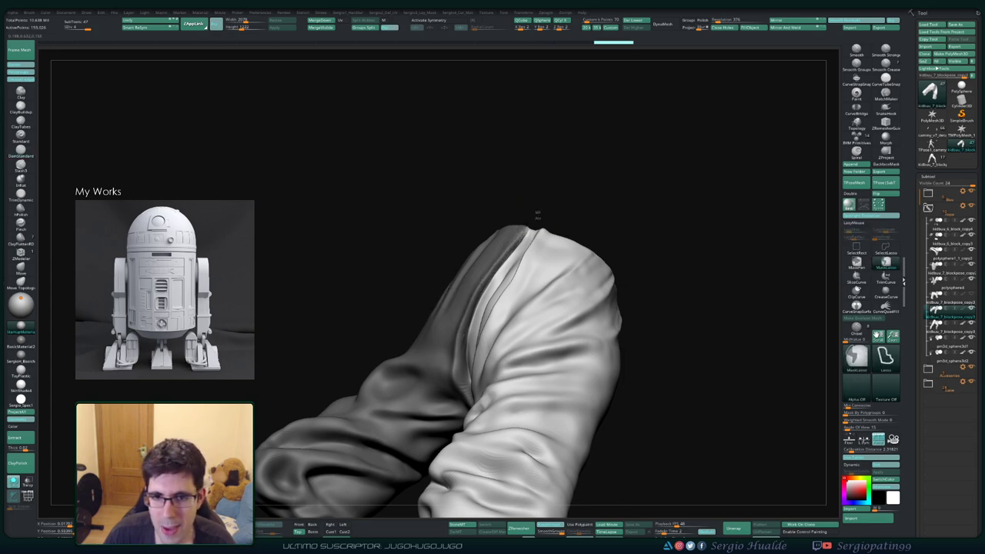
mouse_move(531, 223)
right_mouse_down()
mouse_move(466, 308)
mouse_move(437, 287)
right_mouse_up()
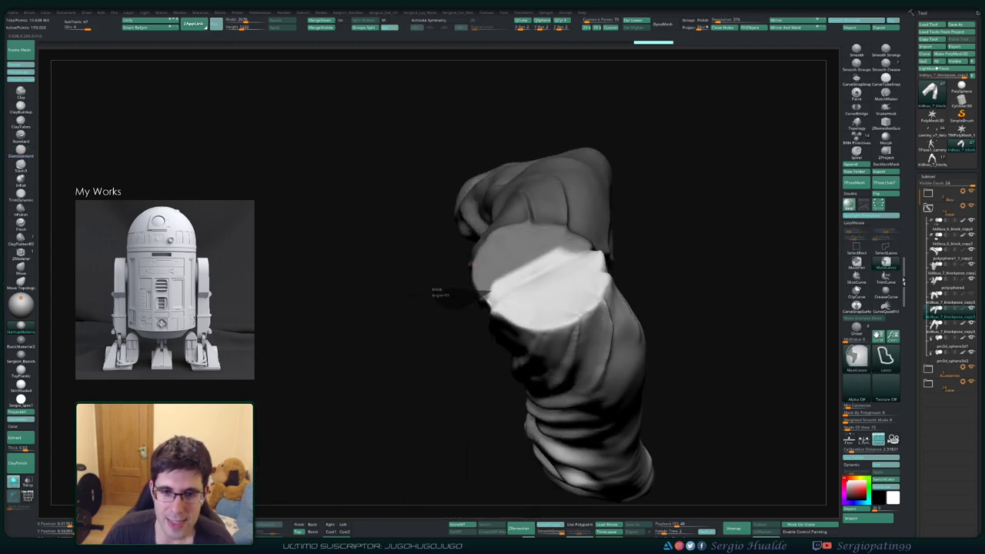
left_click_drag(471, 263, 585, 196, "ctrl")
right_click_drag(585, 197, 628, 224)
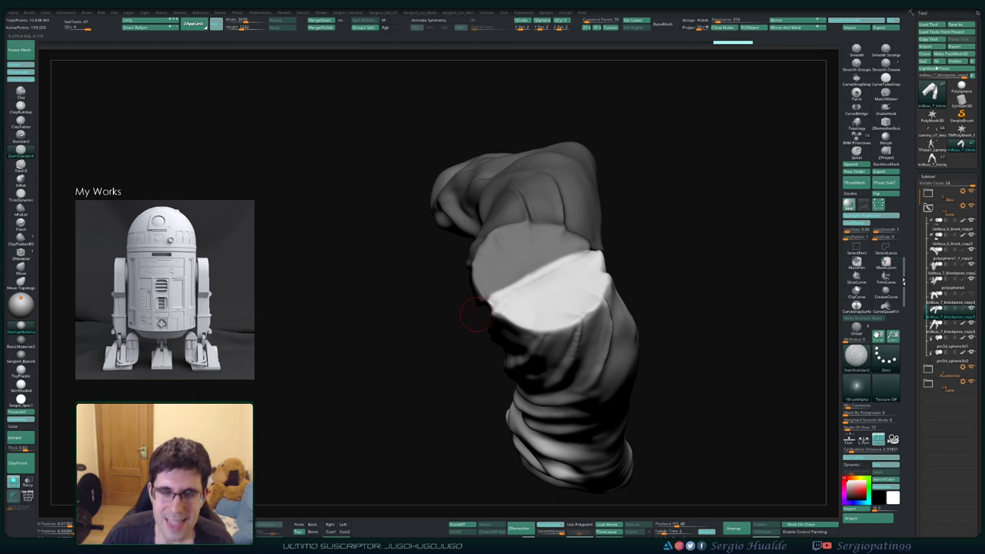
mouse_move(501, 249)
right_mouse_down()
mouse_move(539, 266)
mouse_move(833, 278)
right_mouse_up()
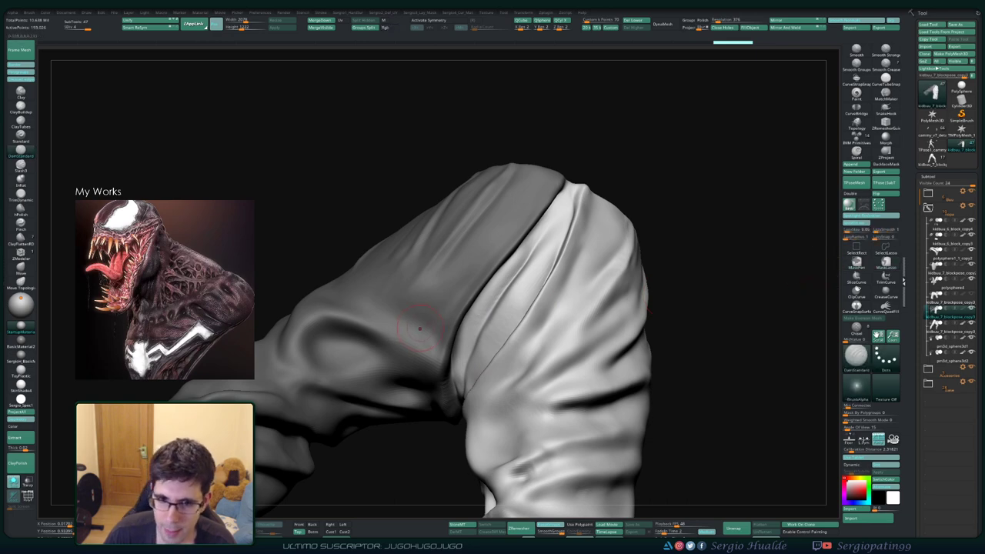
right_click_drag(447, 299, 453, 285)
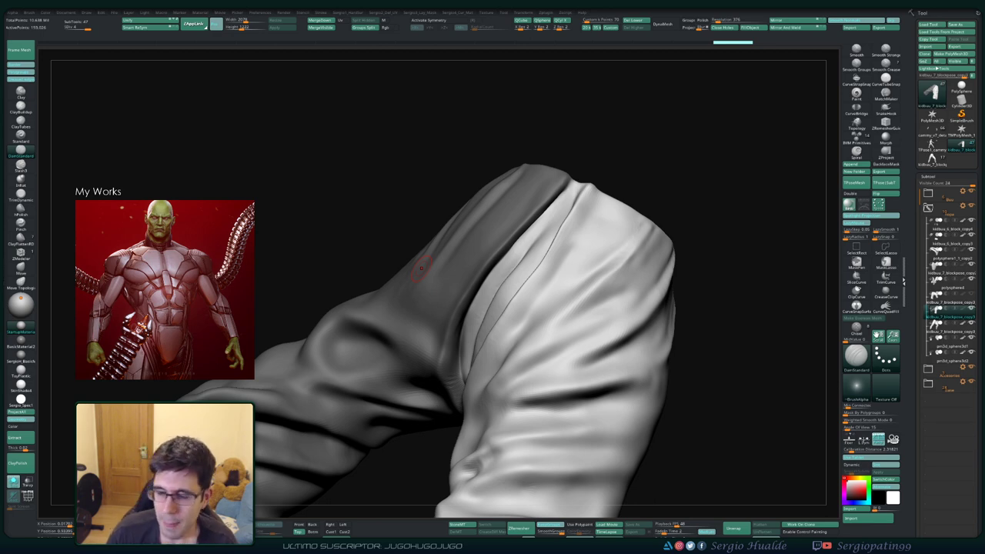
right_click_drag(436, 329, 471, 315)
key("s")
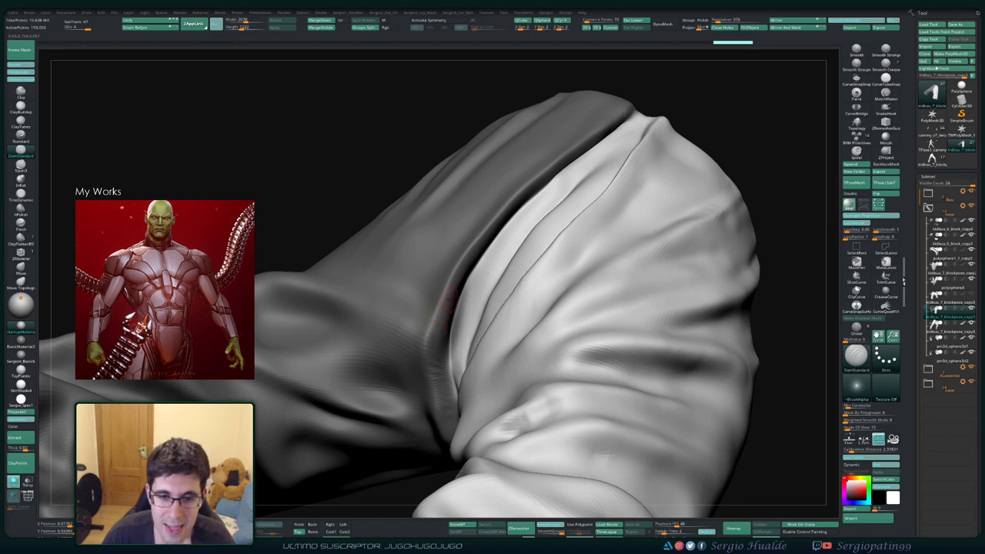
key("ctrl")
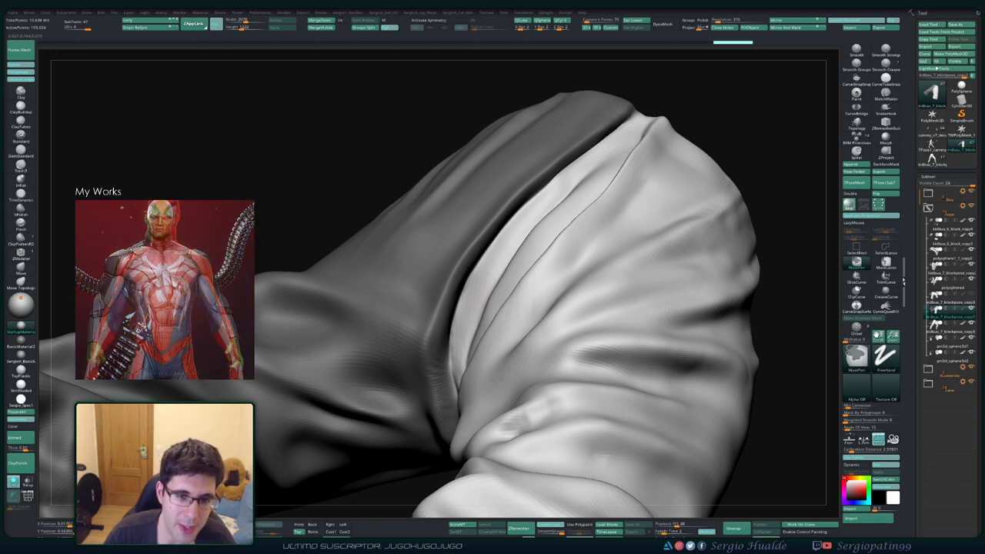
right_click_drag(433, 309, 431, 285)
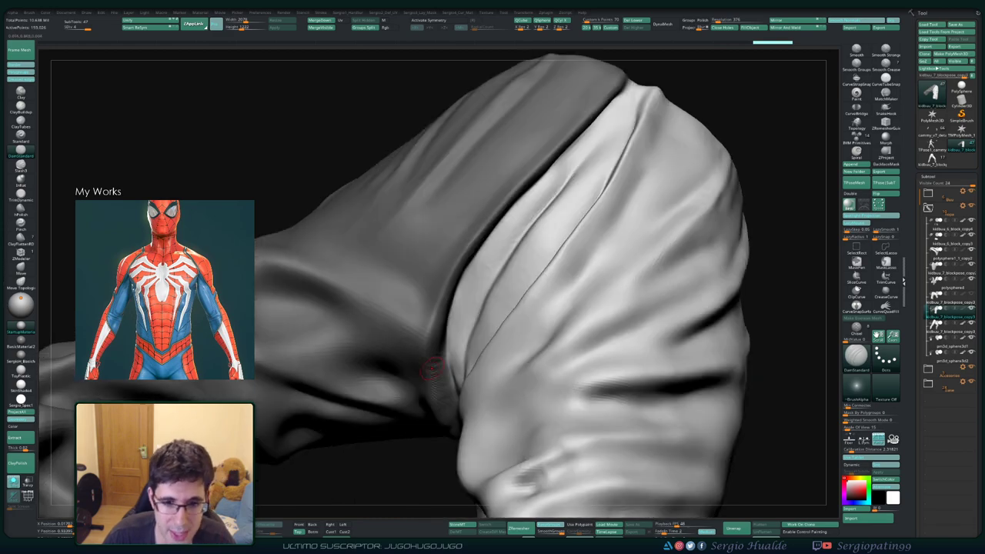
key("ctrl")
right_click_drag(431, 370, 477, 258)
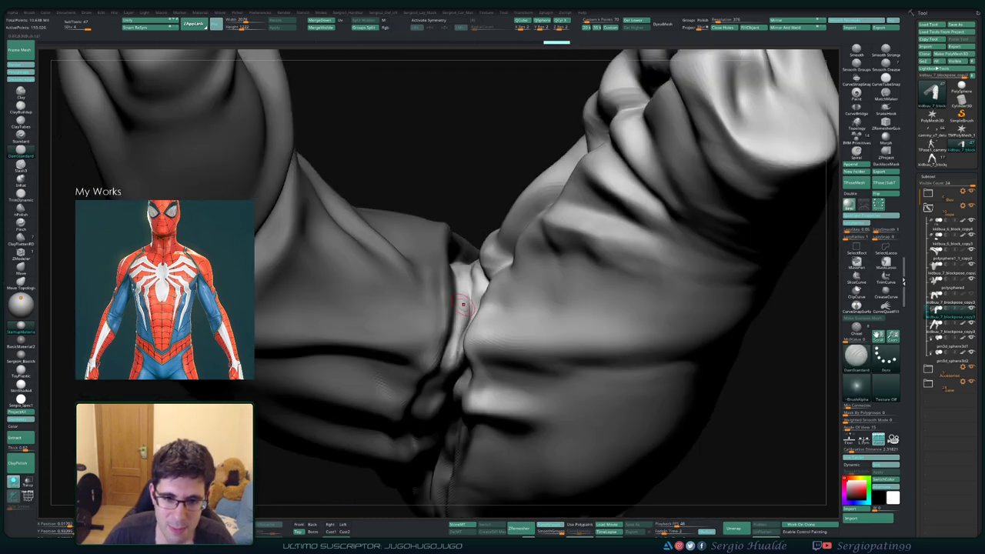
key("ctrl")
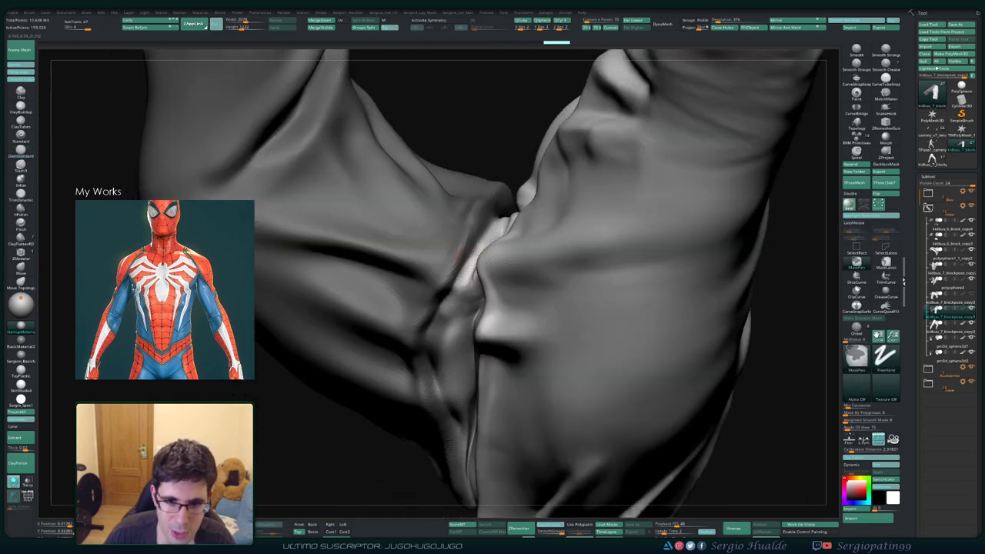
right_click_drag(440, 347, 443, 284)
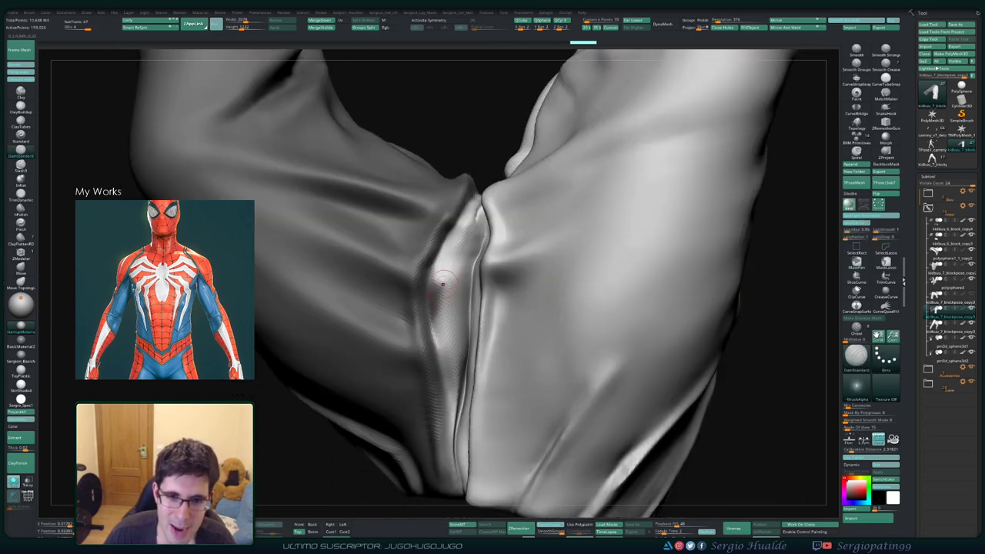
key("ctrl")
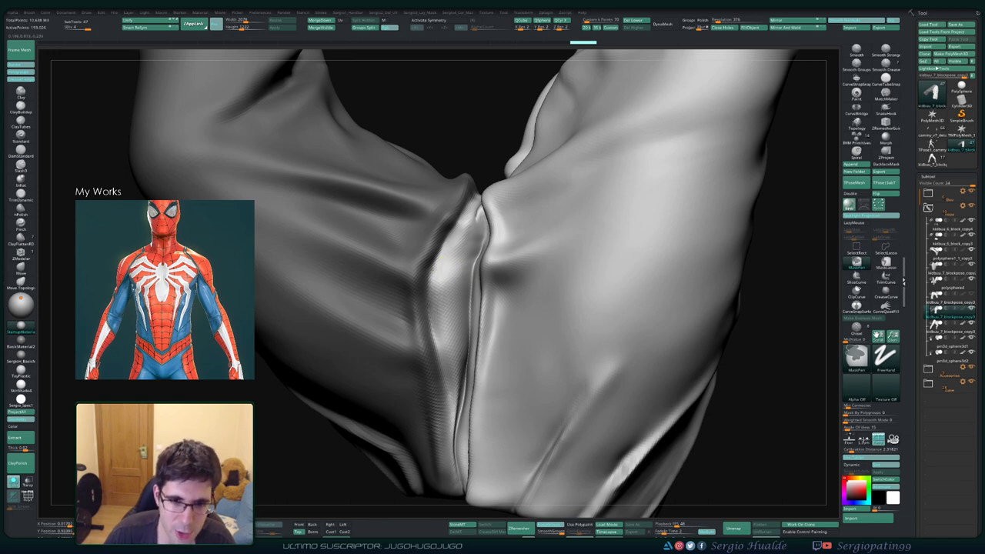
right_click_drag(430, 320, 443, 327)
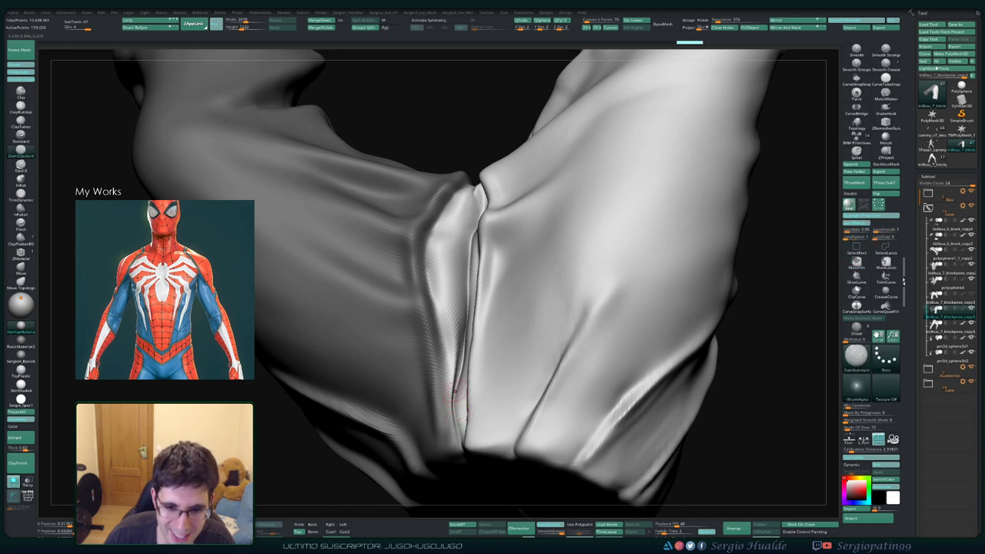
right_click_drag(456, 420, 601, 257)
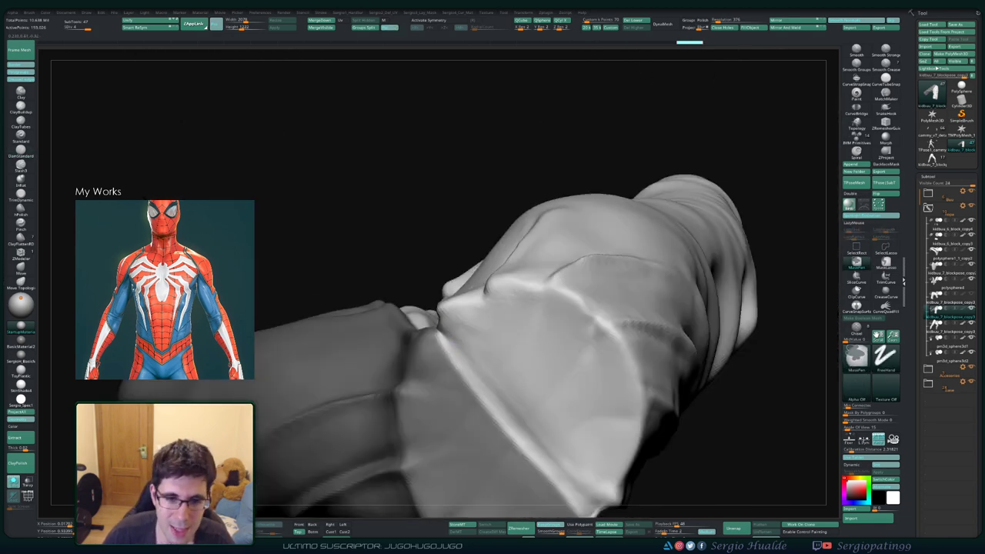
mouse_move(482, 356)
right_mouse_down()
mouse_move(457, 346)
mouse_move(469, 323)
mouse_move(447, 266)
mouse_move(454, 278)
mouse_move(405, 332)
mouse_move(433, 248)
right_mouse_up()
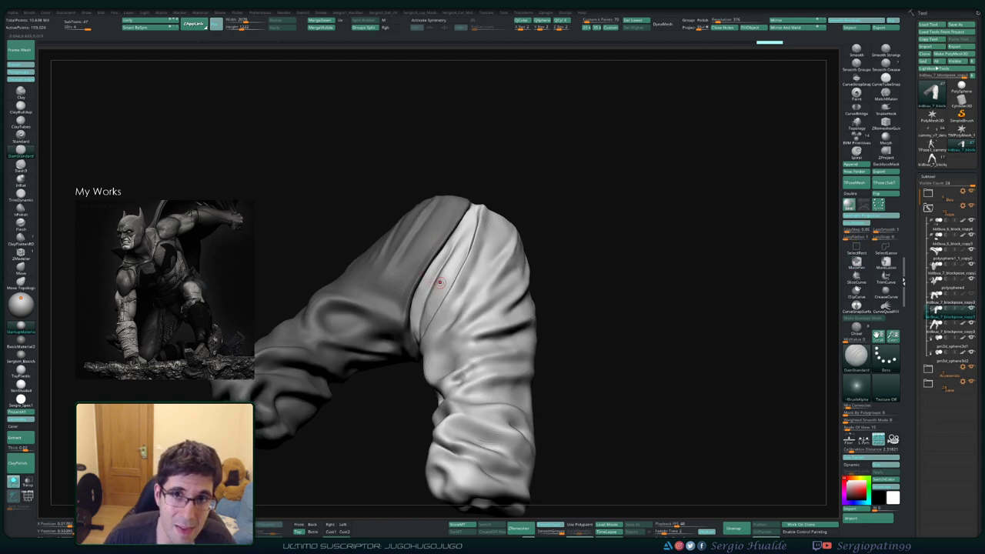
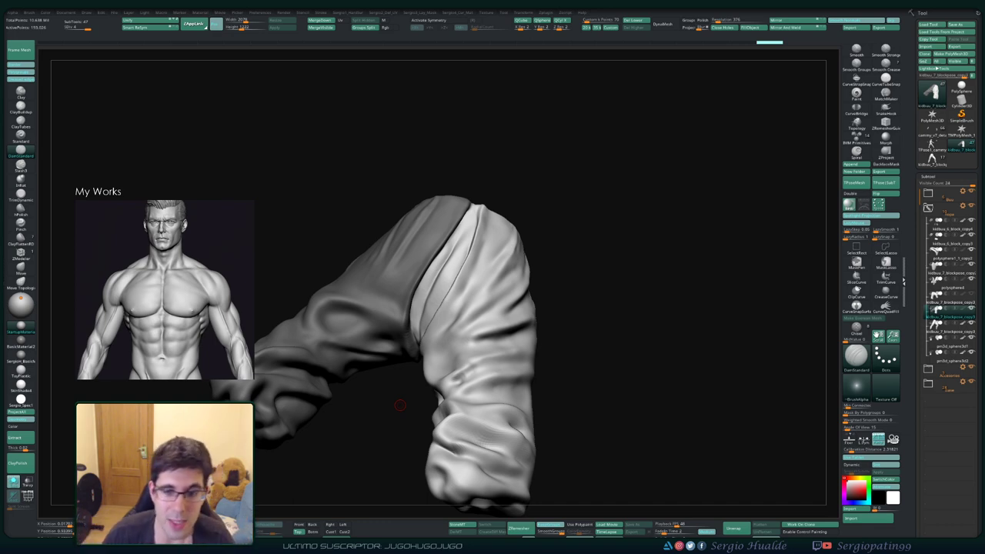
- Orbit around the pant-leg fold to reach a top-down view of it
mouse_move(590, 279)
left_mouse_down()
mouse_move(496, 261)
mouse_move(509, 270)
left_mouse_up()
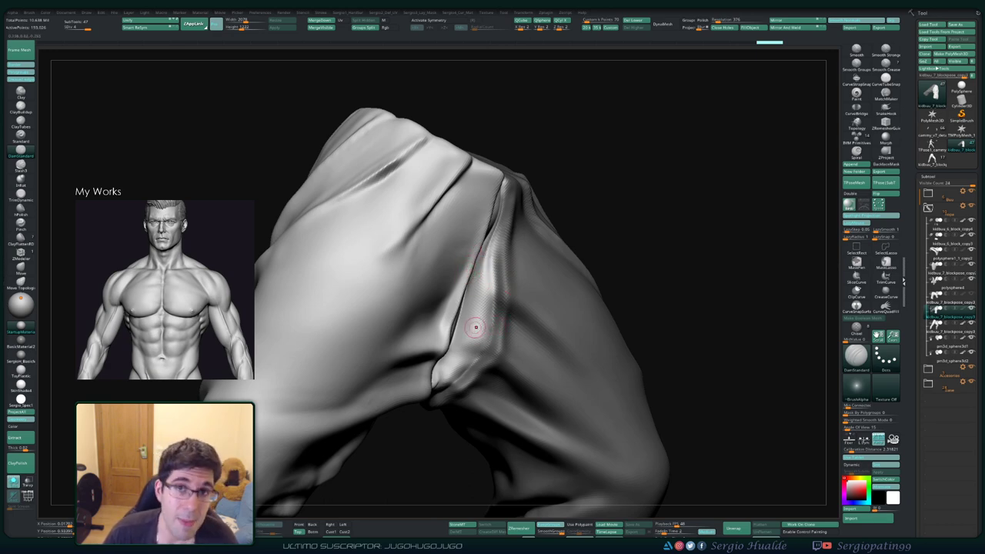
mouse_move(513, 293)
right_mouse_down()
mouse_move(499, 291)
mouse_move(508, 209)
right_mouse_up()
key("ctrl")
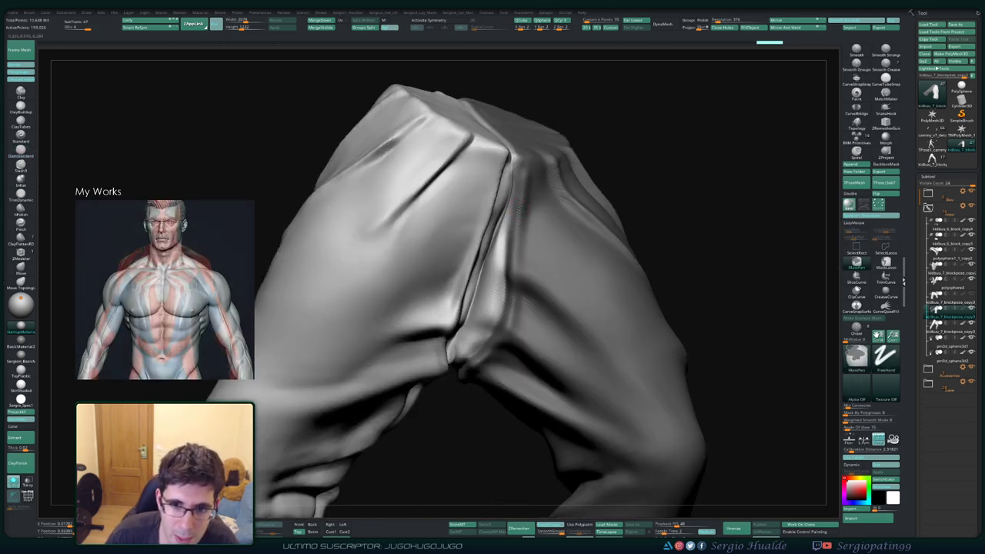
mouse_move(508, 210)
right_mouse_down()
mouse_move(502, 301)
mouse_move(526, 445)
mouse_move(544, 358)
mouse_move(493, 248)
right_mouse_up()
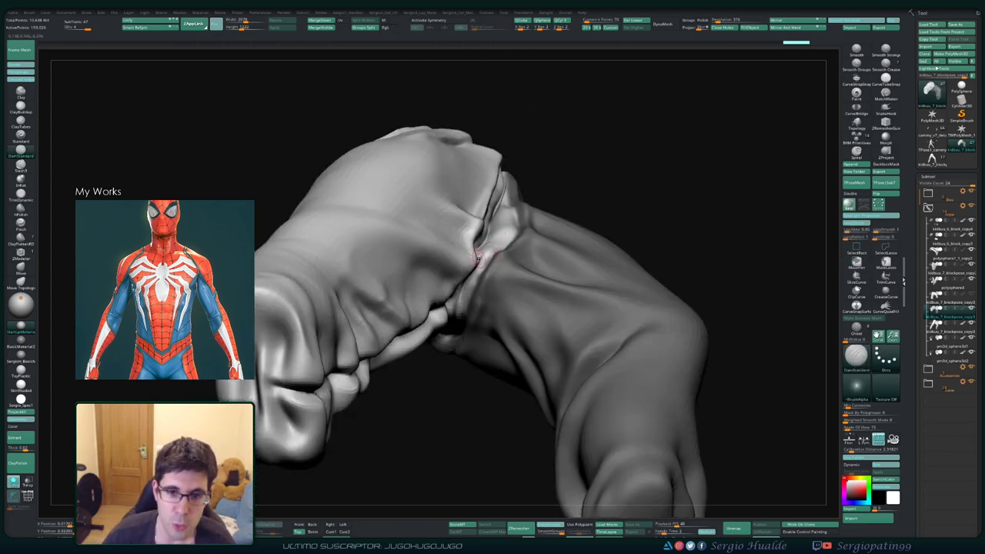
mouse_move(457, 323)
right_mouse_down()
mouse_move(502, 229)
mouse_move(495, 283)
mouse_move(468, 298)
mouse_move(477, 304)
right_mouse_up()
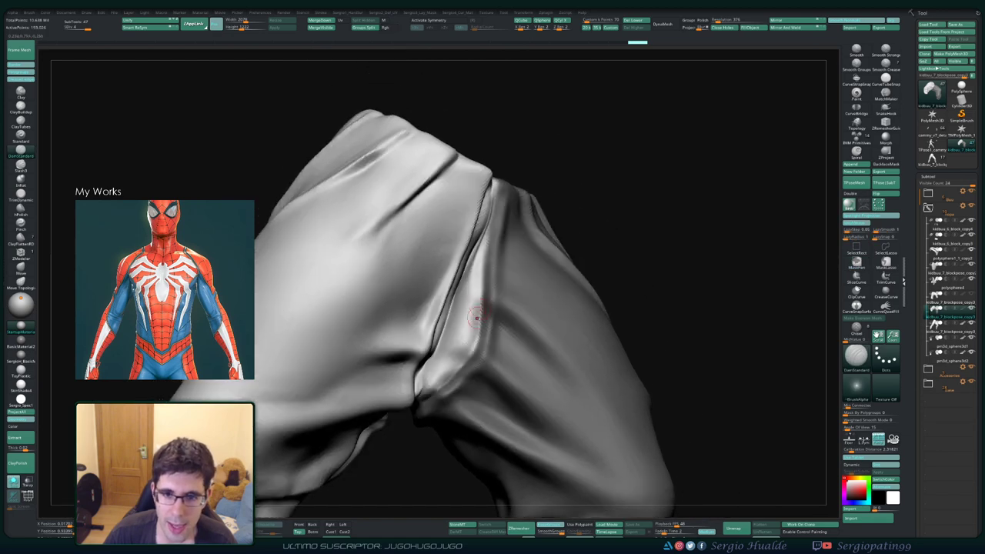
key("ctrl")
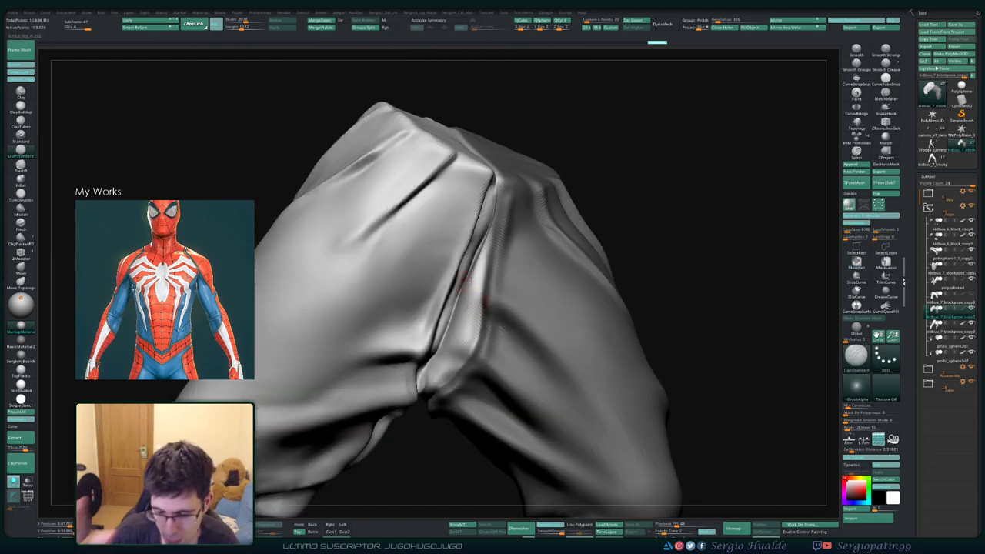
mouse_move(446, 301)
right_mouse_down()
mouse_move(411, 218)
mouse_move(475, 235)
right_mouse_up()
key("ctrl")
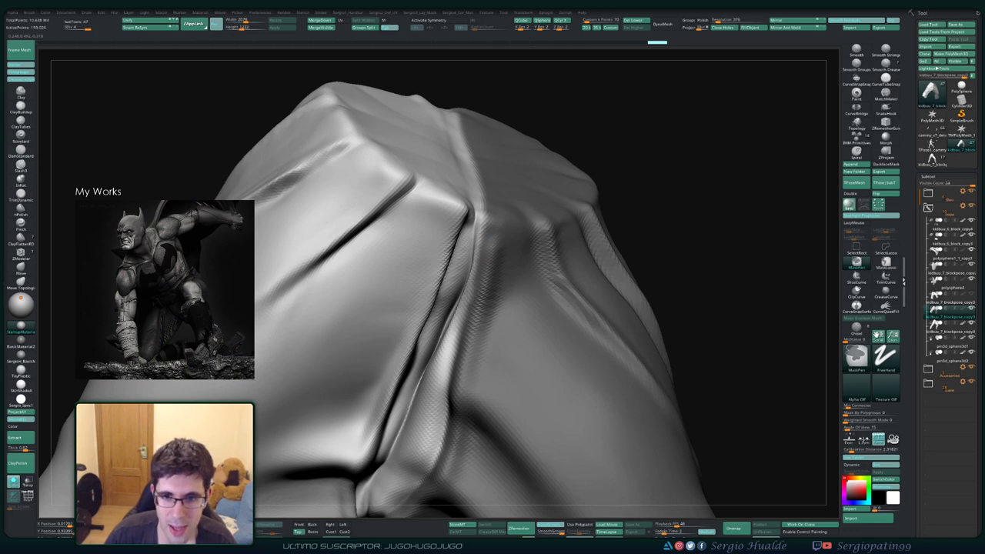
- Zoom in on the pant leg's rounded end and smooth its central seam
scroll(474, 218, "up", 5)
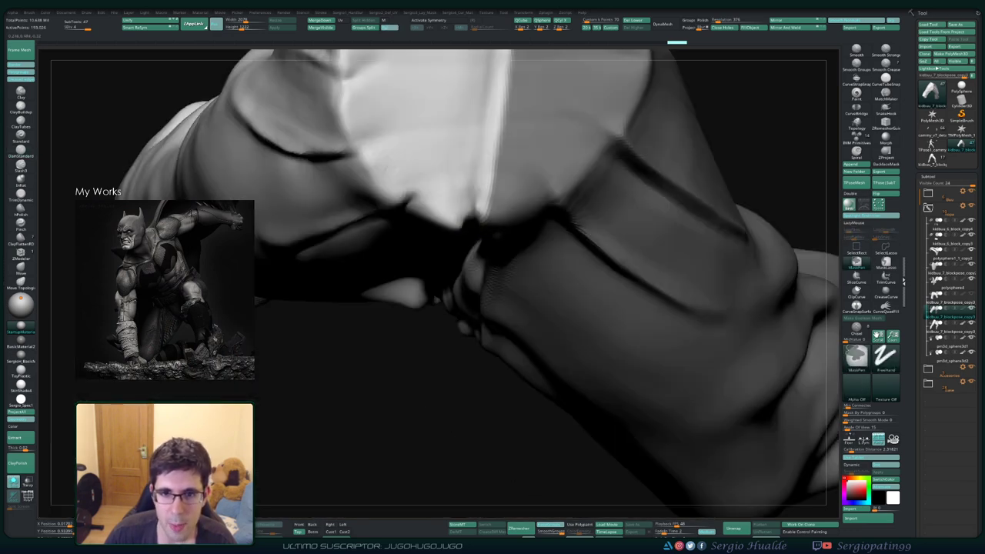
right_click_drag(474, 231, 462, 369)
scroll(465, 401, "up", 5)
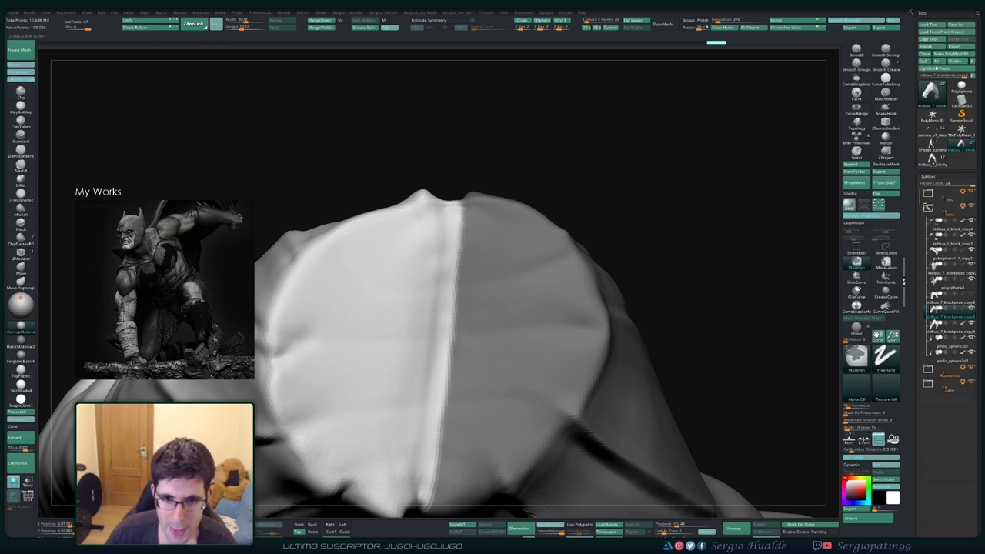
left_click_drag(452, 308, 431, 419, "shift")
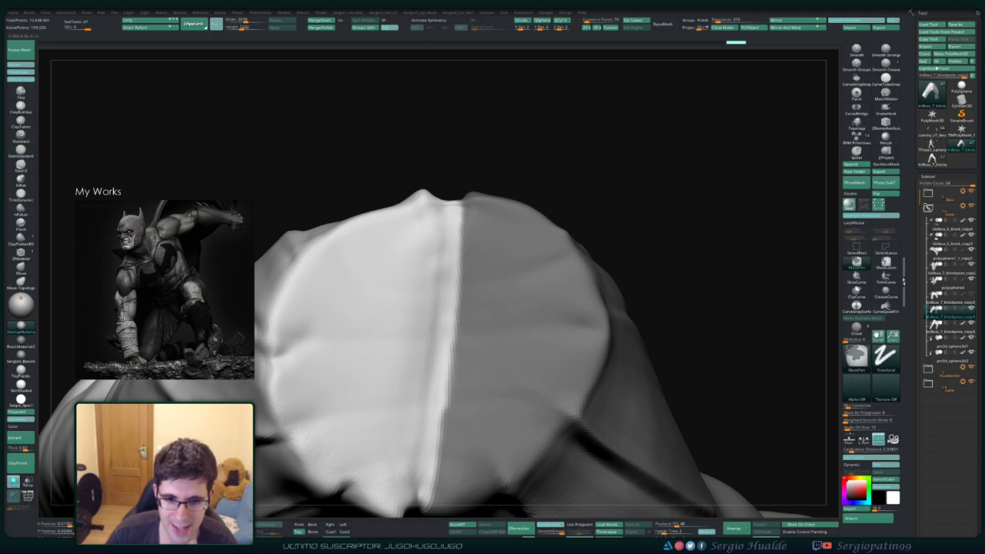
right_click_drag(432, 419, 428, 264)
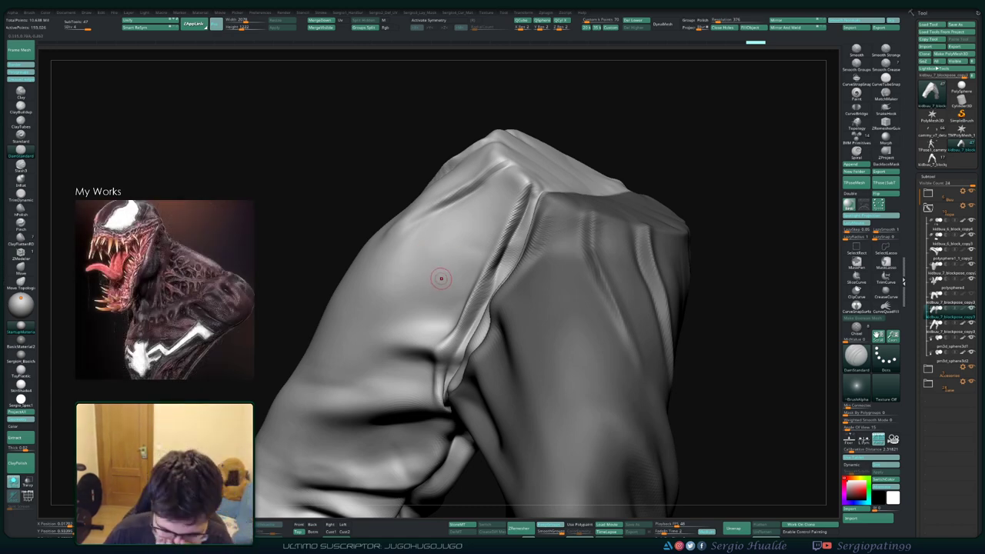
- Select DamStandard and lasso-mask the top edge of the cloth fold
right_click_drag(441, 278, 823, 276)
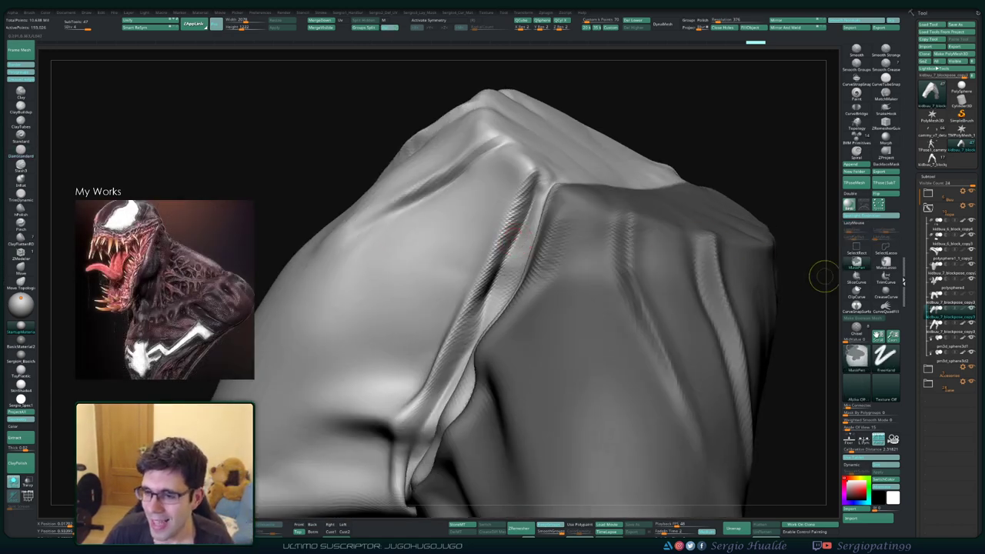
key("b")
key("d")
key("s")
right_click_drag(550, 280, 493, 277)
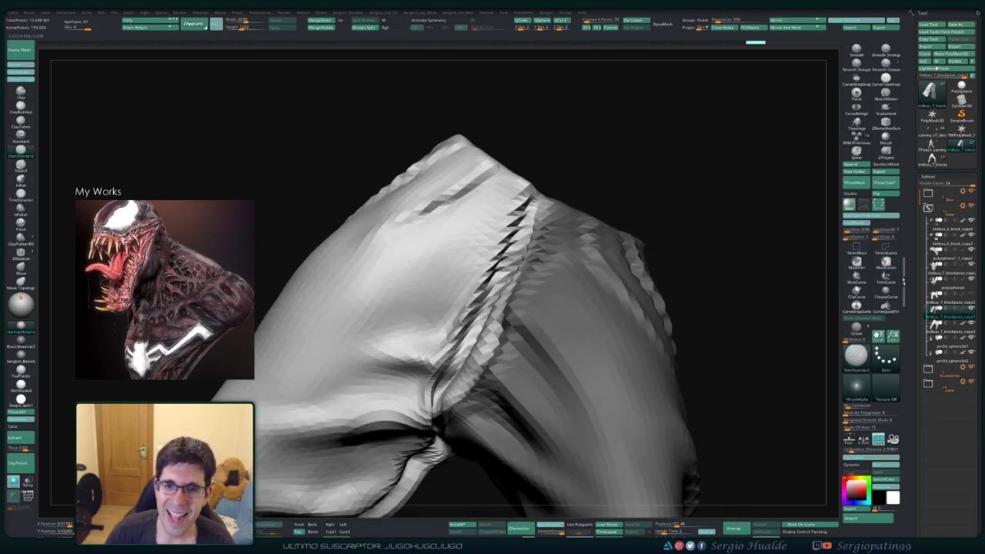
key("ctrl")
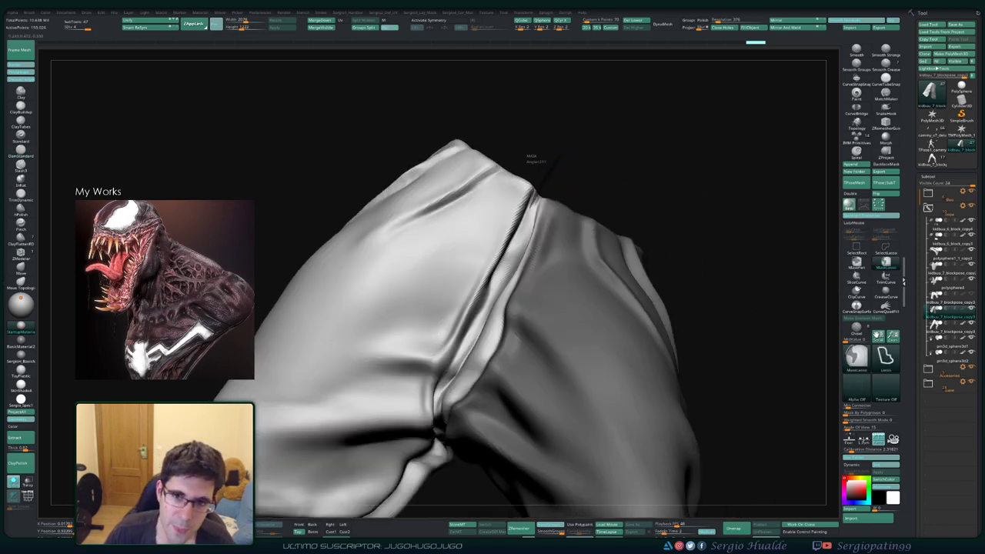
mouse_move(531, 160)
left_mouse_down("ctrl")
mouse_move(428, 157)
mouse_move(538, 192)
left_mouse_up("ctrl")
mouse_move(539, 231)
right_mouse_down()
mouse_move(468, 239)
mouse_move(539, 246)
mouse_move(473, 247)
mouse_move(435, 282)
right_mouse_up()
- Mask along the fold's crease and upper crease, extending the mask down the fold
key("ctrl")
key("ctrl")
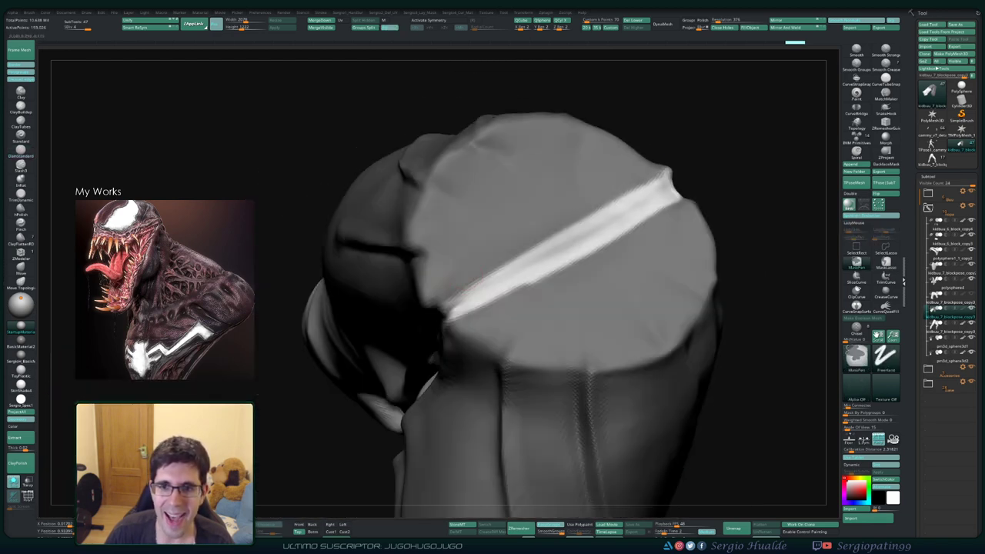
right_click_drag(550, 211, 505, 259)
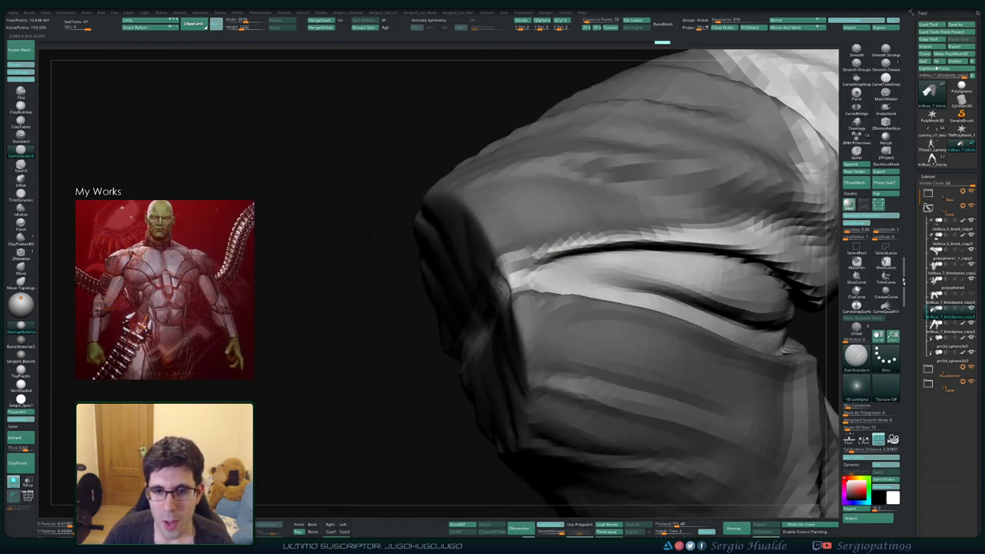
left_click_drag(493, 259, 609, 239, "ctrl")
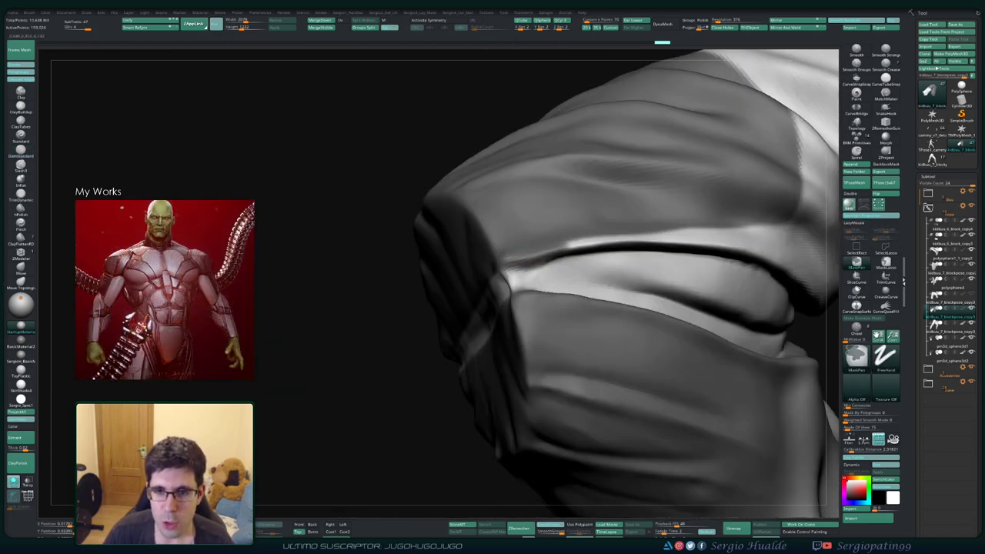
mouse_move(608, 238)
right_mouse_down()
mouse_move(531, 285)
mouse_move(502, 267)
right_mouse_up()
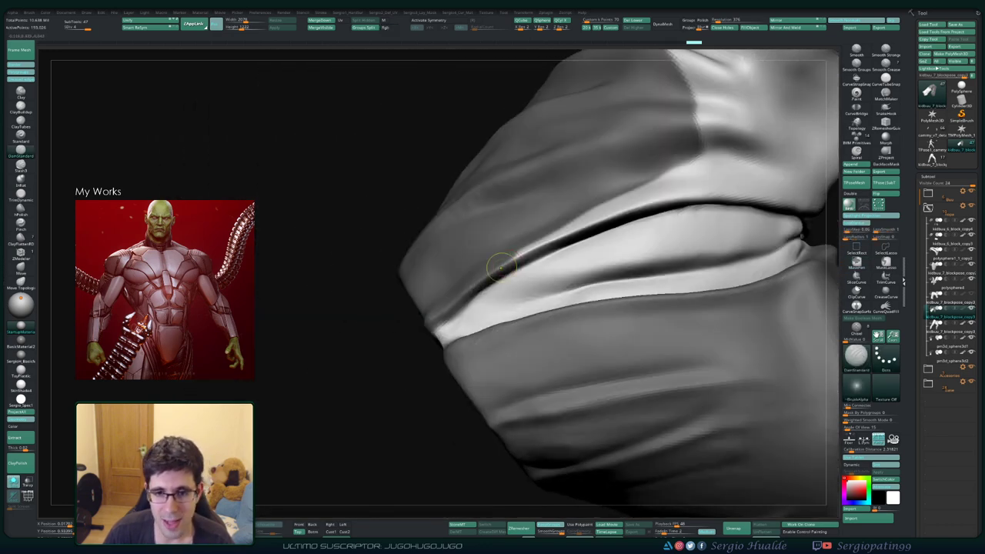
left_click_drag(501, 268, 654, 188, "ctrl")
mouse_move(655, 189)
right_mouse_down()
mouse_move(615, 231)
mouse_move(539, 285)
mouse_move(516, 274)
right_mouse_up()
left_click_drag(517, 275, 465, 359, "ctrl")
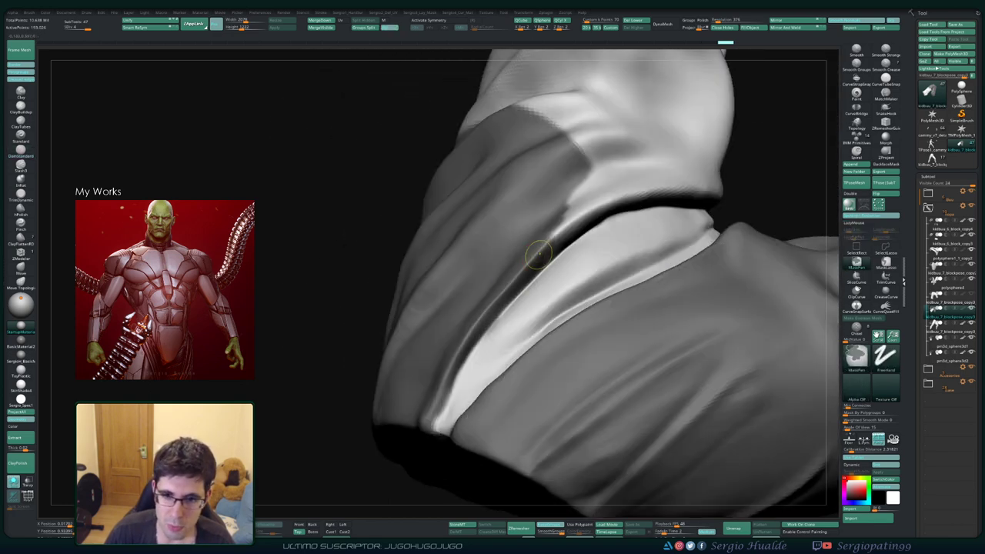
mouse_move(465, 360)
right_mouse_down()
mouse_move(516, 324)
mouse_move(529, 280)
right_mouse_up()
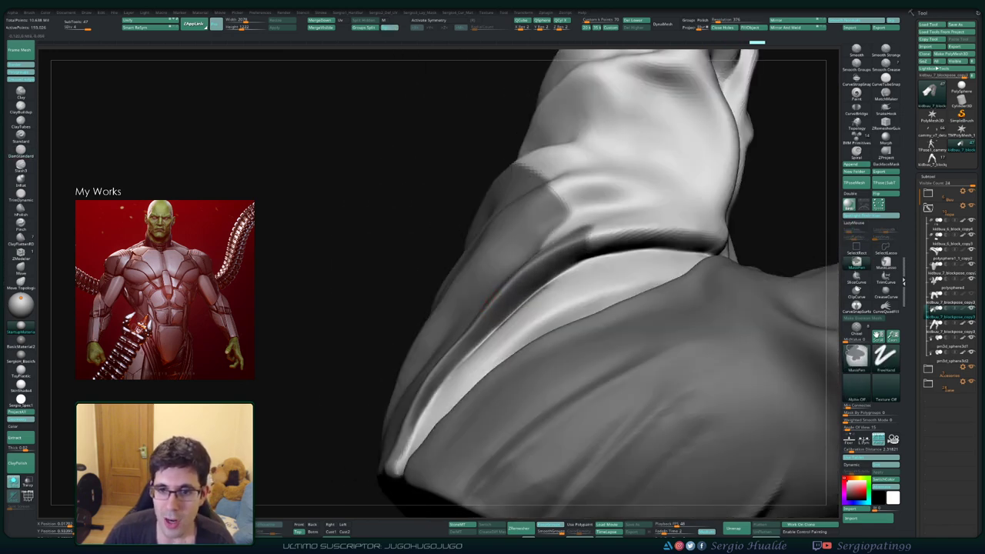
- Reselect DamStandard and drop the mesh one subdivision level
key("b")
key("d")
key("s")
key("shift+d")
- Restore the higher subdivision level, swapping between Move Topological and DamStandard brushes
key("d")
mouse_move(530, 281)
right_mouse_down()
mouse_move(485, 253)
mouse_move(515, 251)
right_mouse_up()
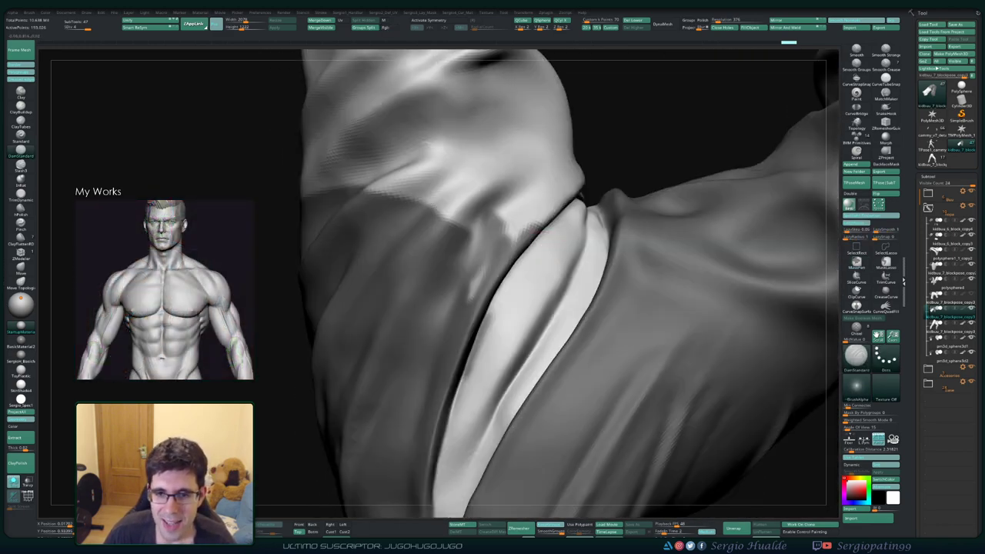
key("b")
key("m")
key("t")
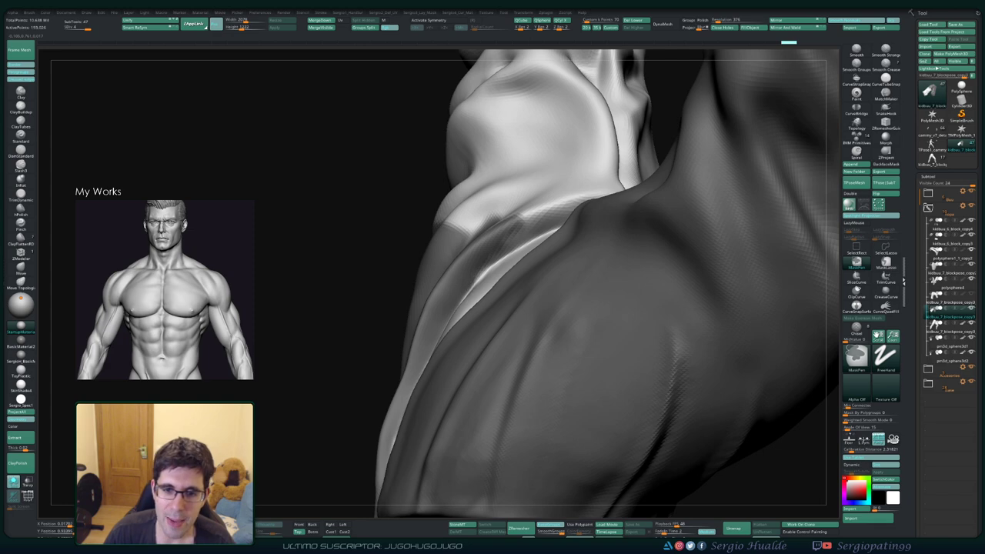
key("b")
key("d")
key("s")
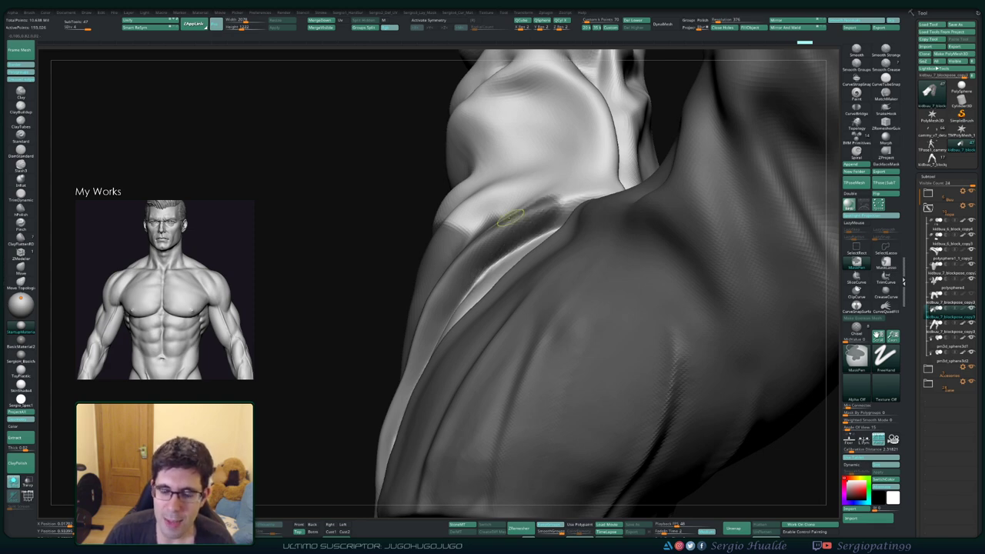
right_click_drag(531, 211, 508, 284)
key("b")
key("m")
key("t")
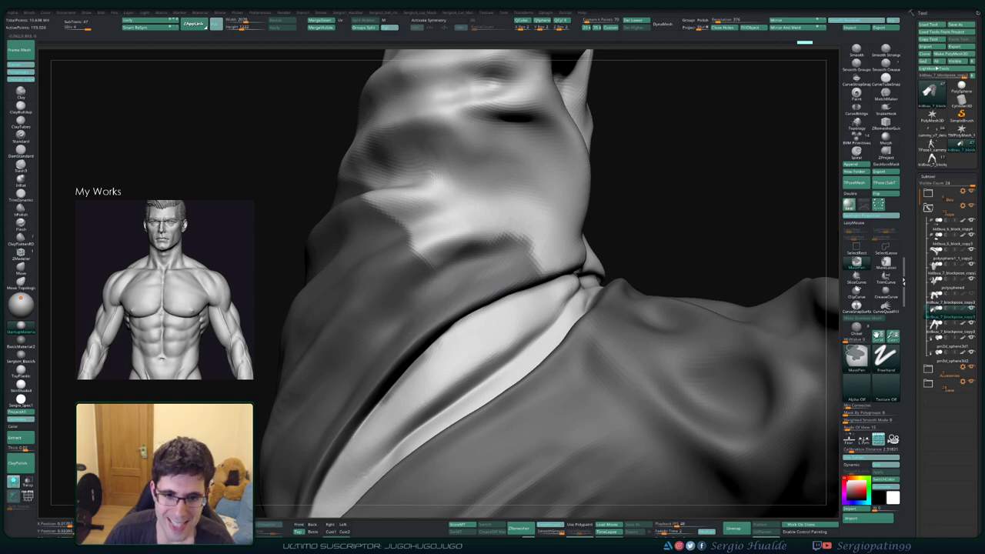
- Step the mesh down and back up a subdivision level while orbiting to the upper folds
key("b")
key("d")
key("s")
key("shift+d")
mouse_move(431, 331)
right_mouse_down()
mouse_move(415, 308)
mouse_move(434, 368)
right_mouse_up()
key("d")
key("b")
key("m")
key("t")
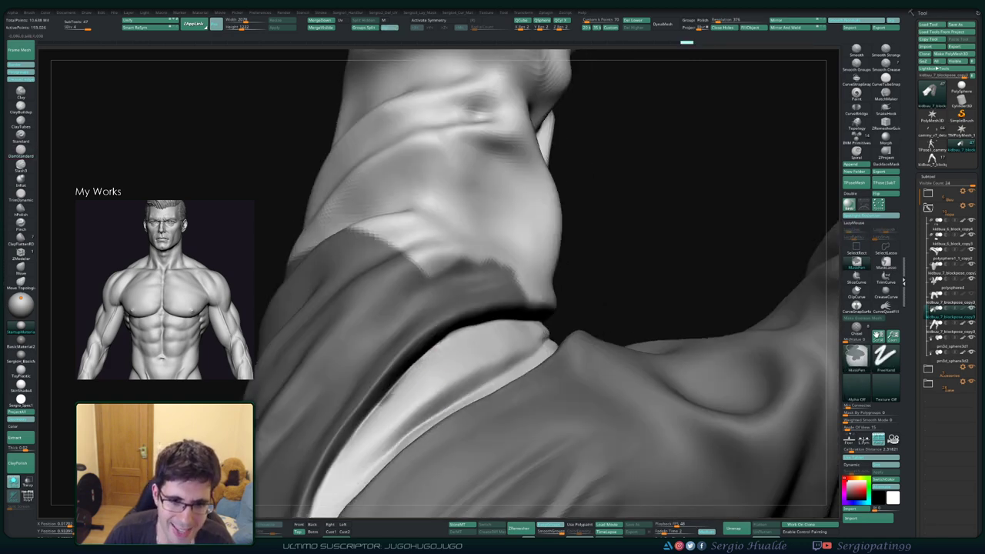
right_click_drag(409, 396, 396, 377)
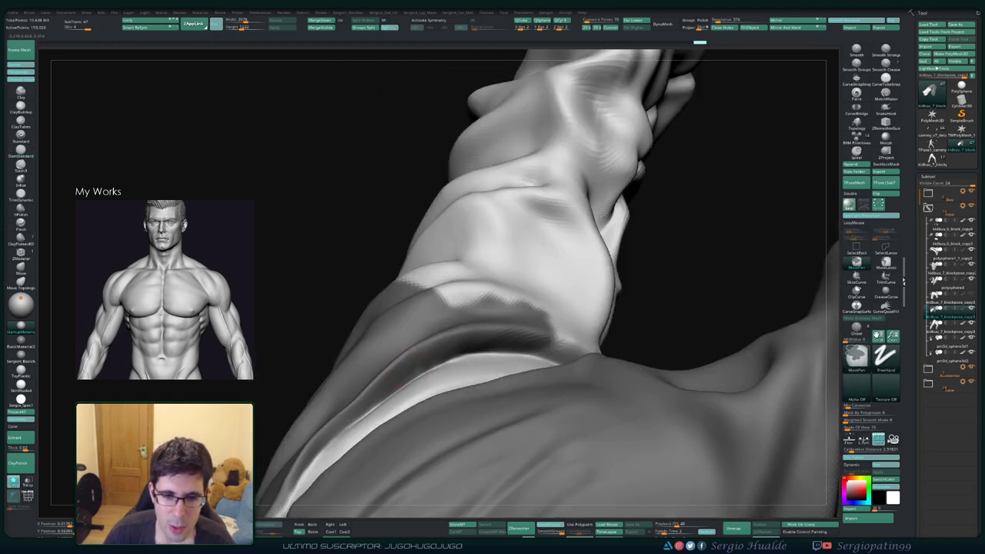
- Toggle subdivision levels again, then mask a stroke across the narrow fold
key("b")
key("d")
key("s")
mouse_move(440, 323)
right_mouse_down()
mouse_move(451, 285)
mouse_move(429, 313)
right_mouse_up()
key("shift+d")
key("d")
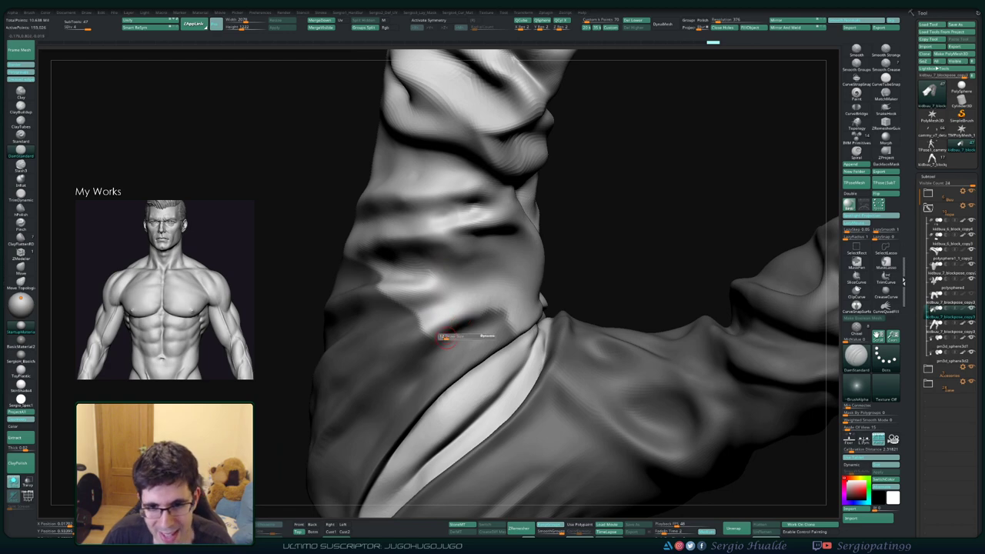
key("ctrl")
left_click_drag(478, 315, 401, 278, "ctrl")
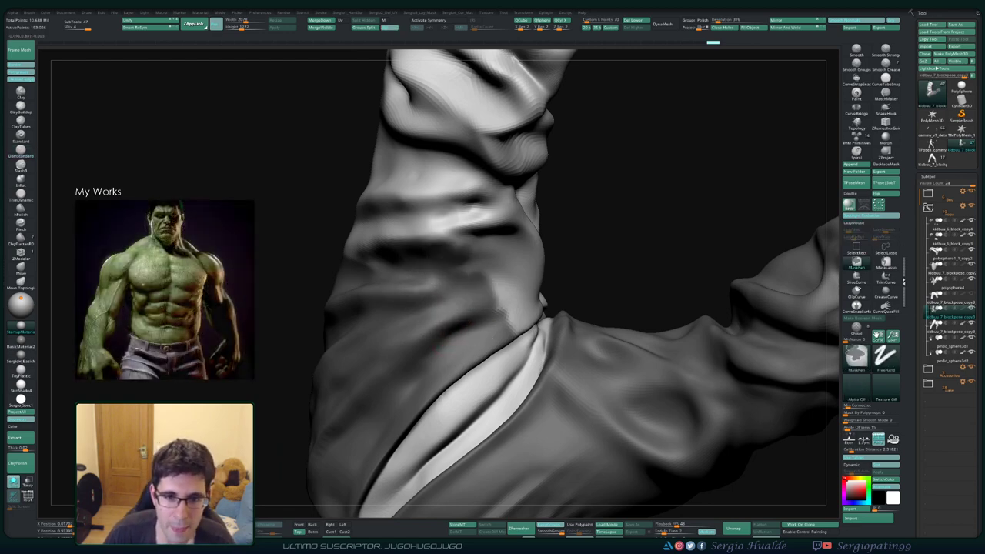
right_click_drag(490, 289, 455, 247)
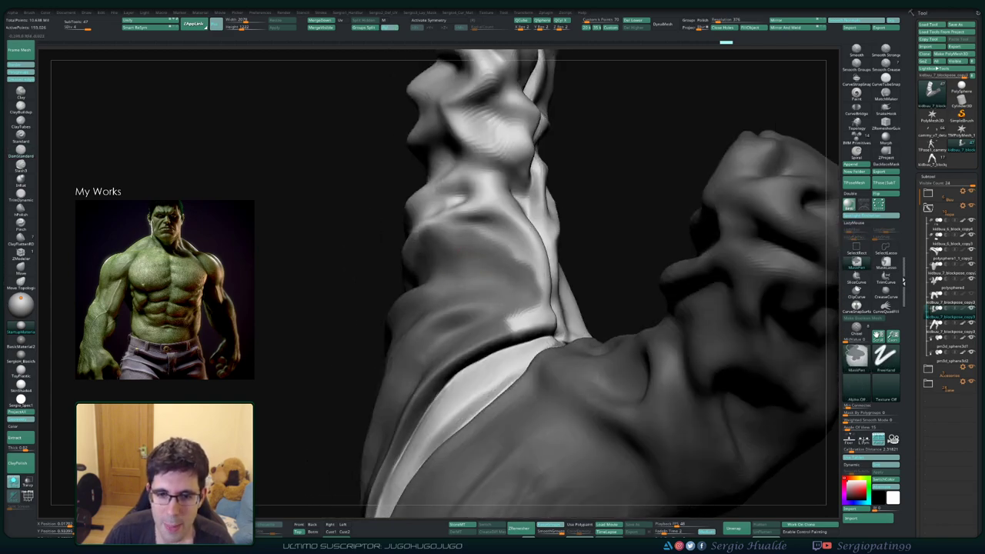
- With DamStandard, zoom toward the waistband and mask the fold above it
key("b")
key("d")
key("s")
right_click_drag(517, 323, 519, 293)
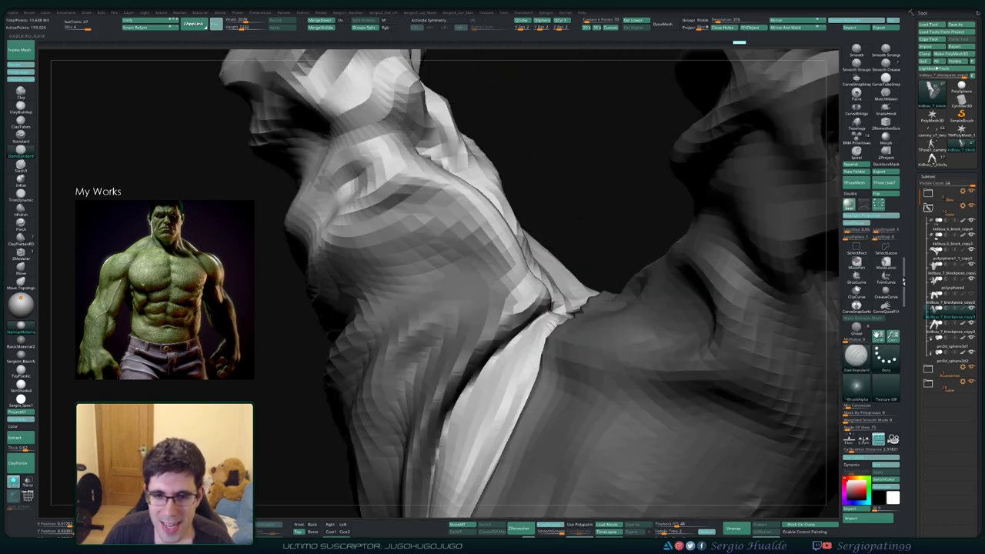
left_click_drag(520, 296, 520, 292, "ctrl")
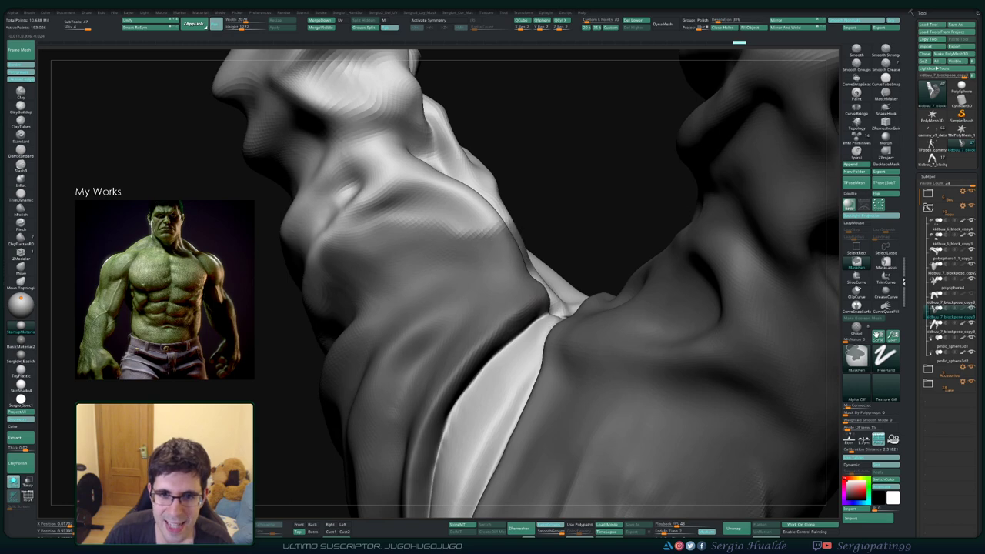
right_click_drag(493, 246, 490, 256)
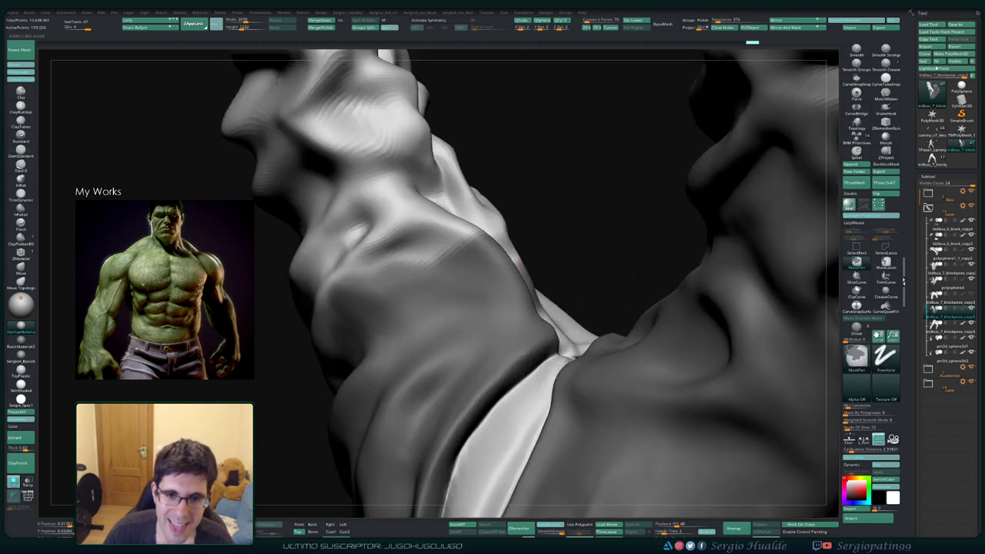
right_click_drag(369, 270, 458, 330)
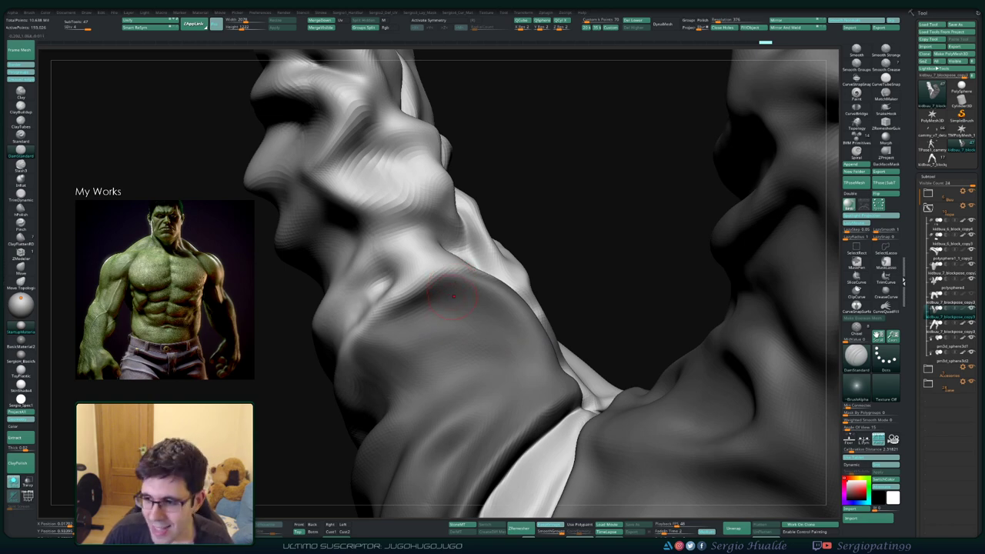
right_click_drag(369, 316, 555, 399)
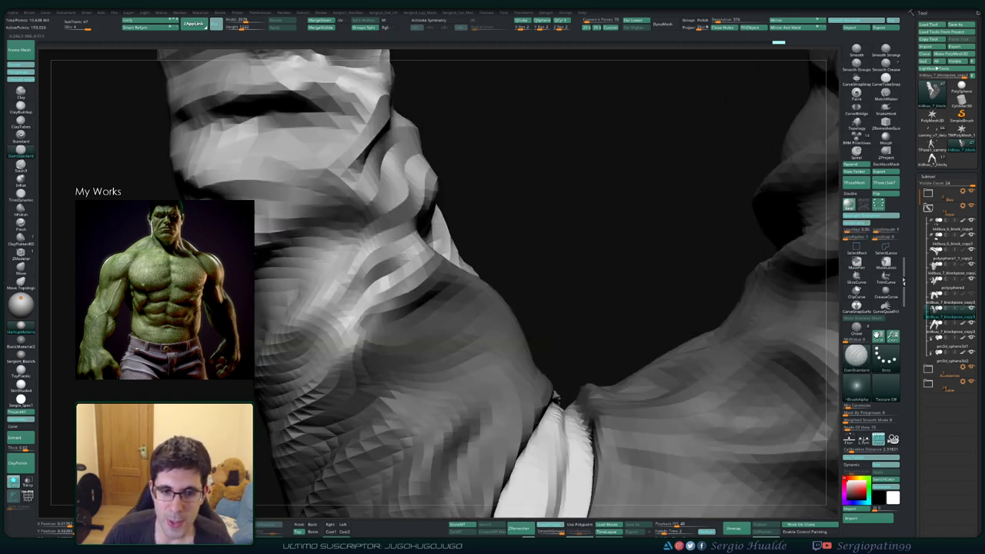
left_click_drag(366, 343, 362, 308, "ctrl")
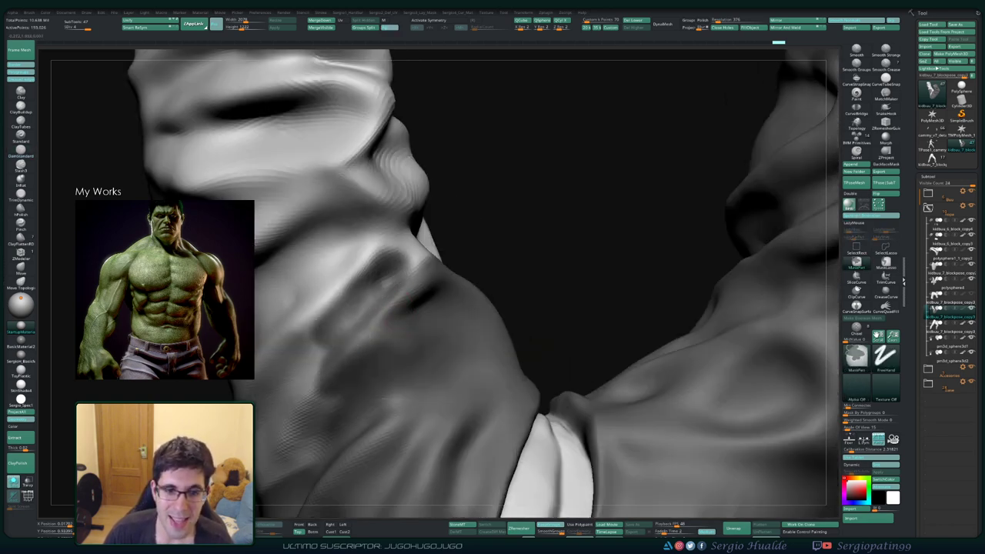
left_click_drag(316, 346, 378, 231, "ctrl")
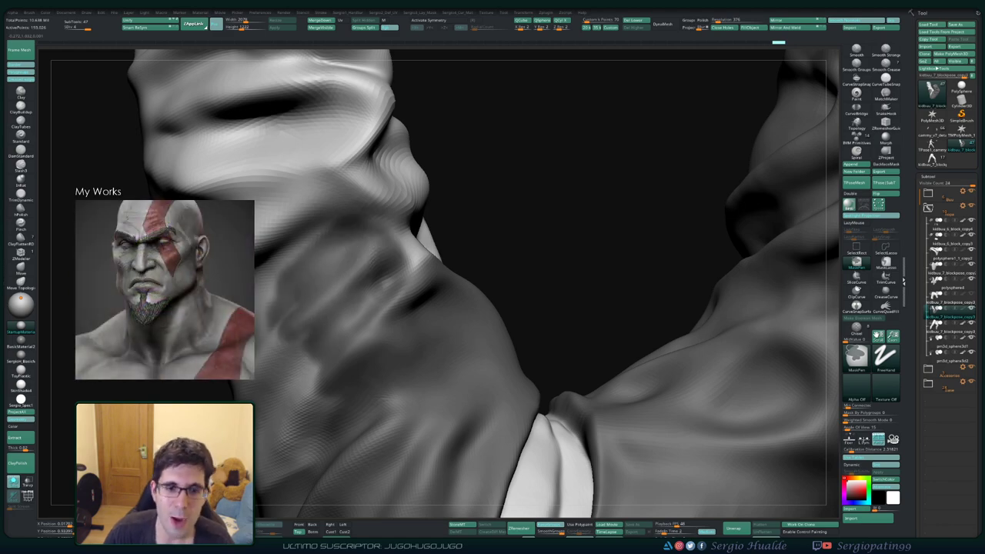
- Mask small spots and diagonal strips across the upper pant-leg folds
right_click_drag(431, 323, 539, 277)
mouse_move(408, 339)
left_mouse_down("ctrl")
mouse_move(423, 262)
mouse_move(454, 289)
left_mouse_up("ctrl")
right_click_drag(462, 307, 539, 292)
mouse_move(439, 323)
left_mouse_down("ctrl")
mouse_move(501, 308)
mouse_move(543, 351)
left_mouse_up("ctrl")
right_click_drag(531, 370, 490, 341)
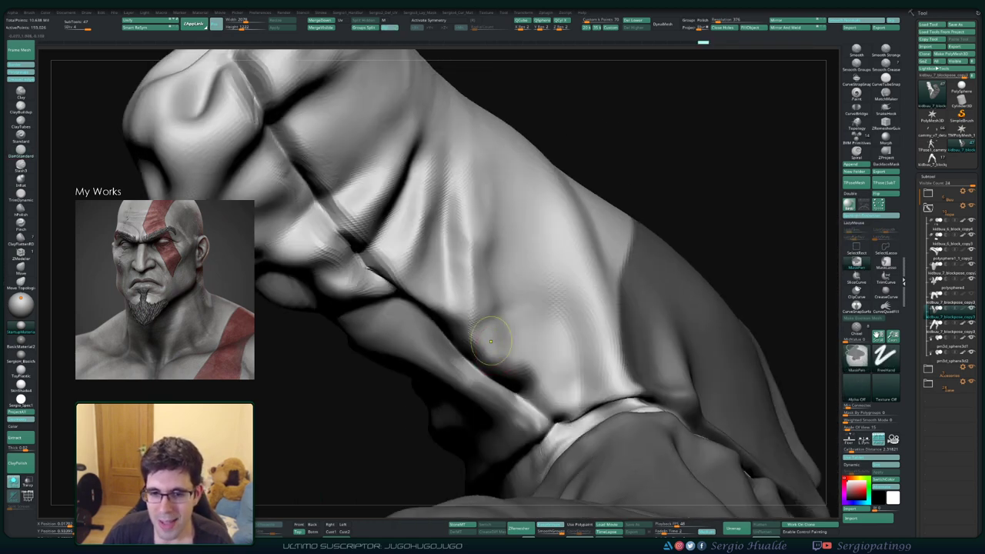
mouse_move(490, 341)
left_mouse_down("ctrl")
mouse_move(481, 361)
mouse_move(550, 401)
mouse_move(522, 367)
left_mouse_up("ctrl")
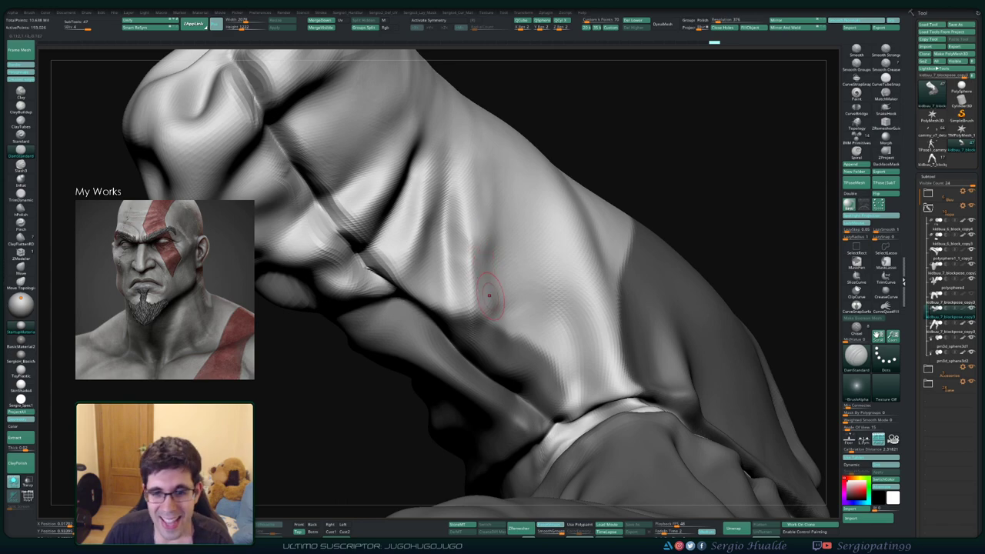
- Mask further folds along the pant leg, working up toward the bunched cuff
right_click_drag(488, 295, 467, 308)
mouse_move(477, 319)
left_mouse_down("ctrl")
mouse_move(471, 239)
mouse_move(524, 323)
mouse_move(565, 339)
mouse_move(616, 323)
mouse_move(639, 281)
left_mouse_up("ctrl")
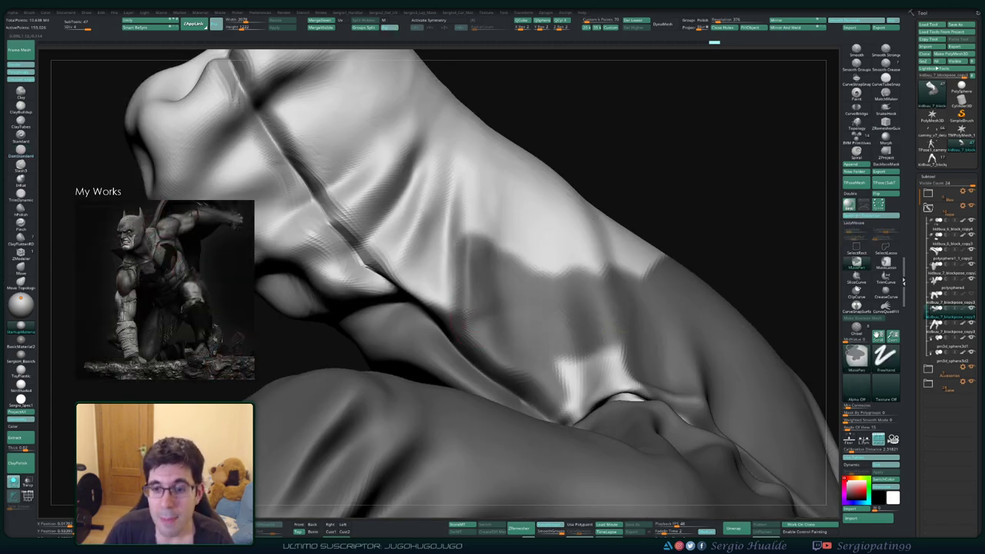
right_click_drag(452, 319, 546, 319)
mouse_move(542, 327)
left_mouse_down("ctrl")
mouse_move(519, 328)
mouse_move(562, 358)
mouse_move(509, 377)
left_mouse_up("ctrl")
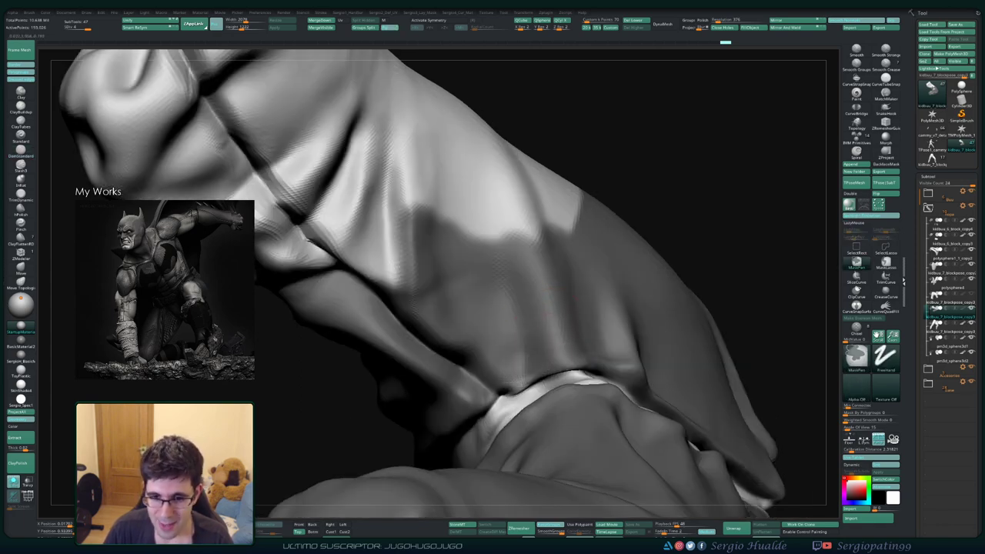
right_click_drag(508, 377, 454, 354)
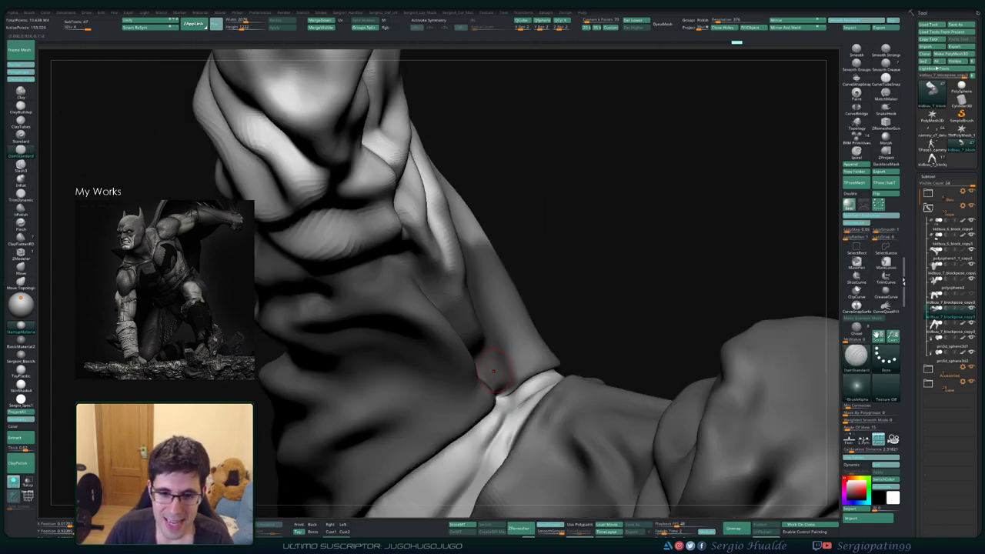
right_click_drag(515, 361, 453, 363)
mouse_move(447, 370)
left_mouse_down("ctrl")
mouse_move(370, 323)
mouse_move(331, 265)
left_mouse_up("ctrl")
mouse_move(331, 266)
right_mouse_down()
mouse_move(417, 329)
mouse_move(400, 307)
right_mouse_up()
- Mask the bunched cuff from several angles with DamStandard reselected
left_click_drag(401, 308, 385, 277, "ctrl")
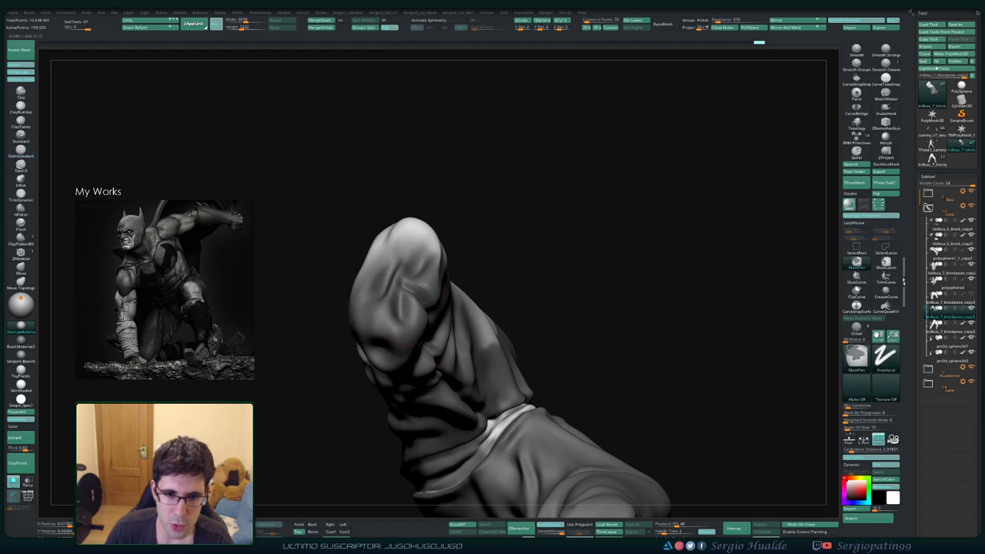
mouse_move(385, 278)
right_mouse_down()
mouse_move(408, 308)
mouse_move(391, 312)
mouse_move(461, 338)
mouse_move(431, 308)
right_mouse_up()
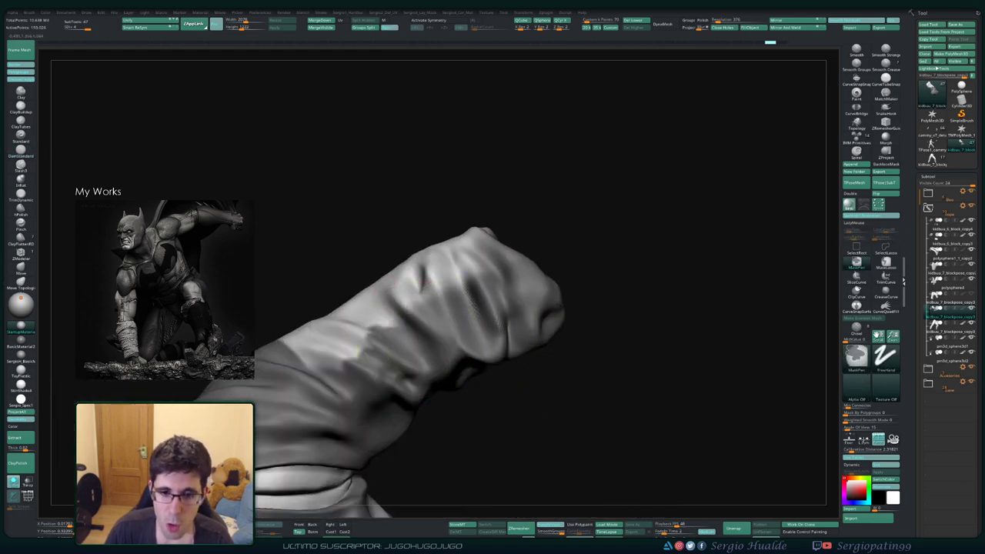
left_click_drag(500, 285, 324, 323, "ctrl")
key("b")
key("d")
key("s")
right_click_drag(431, 308, 354, 308)
left_click_drag(277, 316, 461, 200, "ctrl")
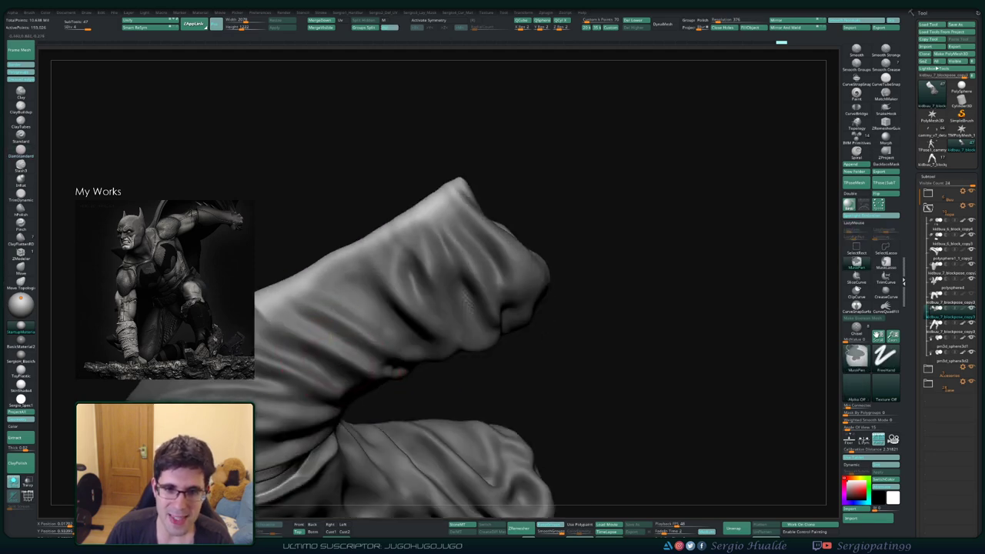
- Mask along the lower pant leg and inspect the bent leg from above
right_click_drag(374, 300, 363, 275)
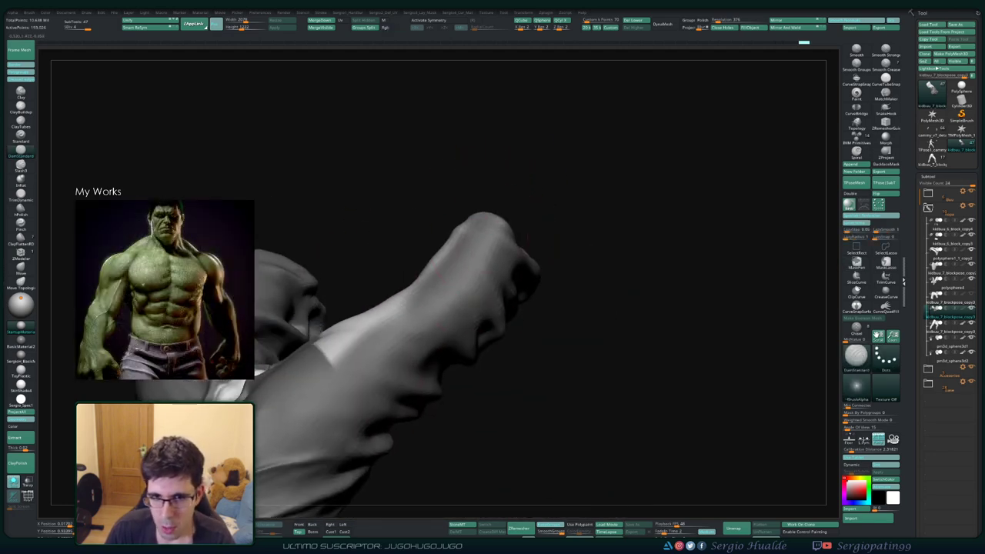
mouse_move(517, 187)
right_mouse_down()
mouse_move(462, 254)
mouse_move(365, 304)
mouse_move(338, 293)
right_mouse_up()
left_click_drag(339, 292, 501, 223, "ctrl")
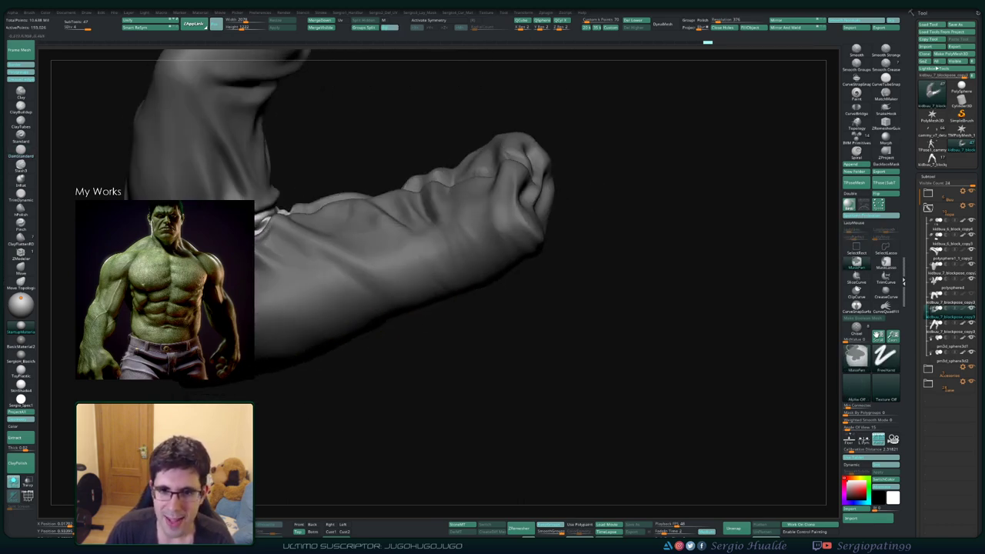
mouse_move(500, 223)
right_mouse_down()
mouse_move(477, 308)
mouse_move(404, 331)
mouse_move(370, 308)
mouse_move(377, 312)
right_mouse_up()
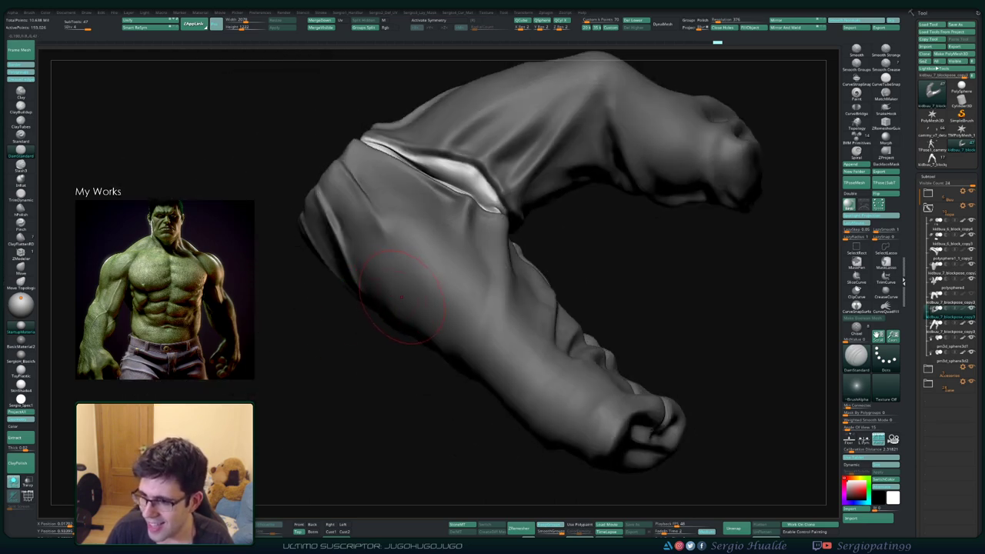
mouse_move(401, 308)
right_mouse_down()
mouse_move(362, 261)
mouse_move(431, 292)
mouse_move(450, 312)
mouse_move(513, 323)
mouse_move(536, 348)
right_mouse_up()
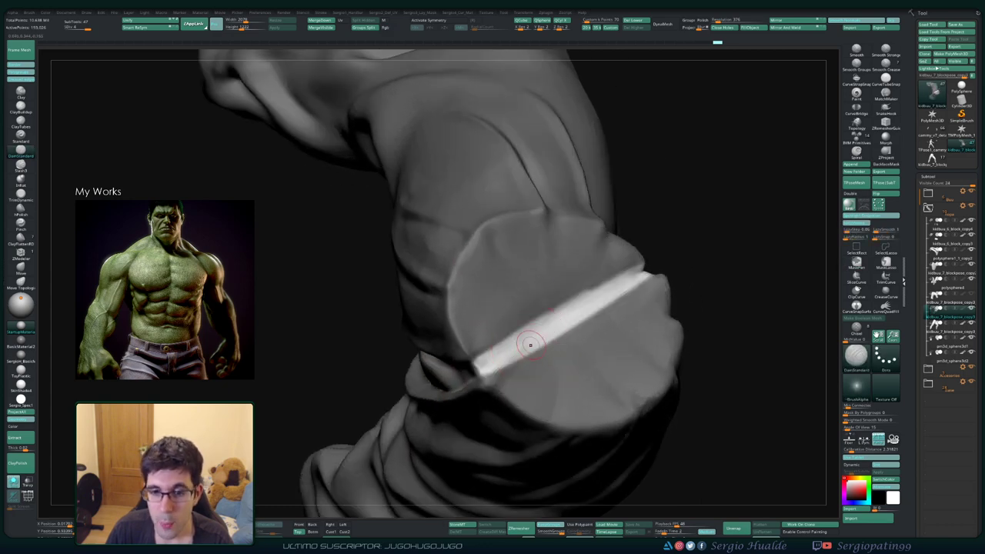
key("ctrl")
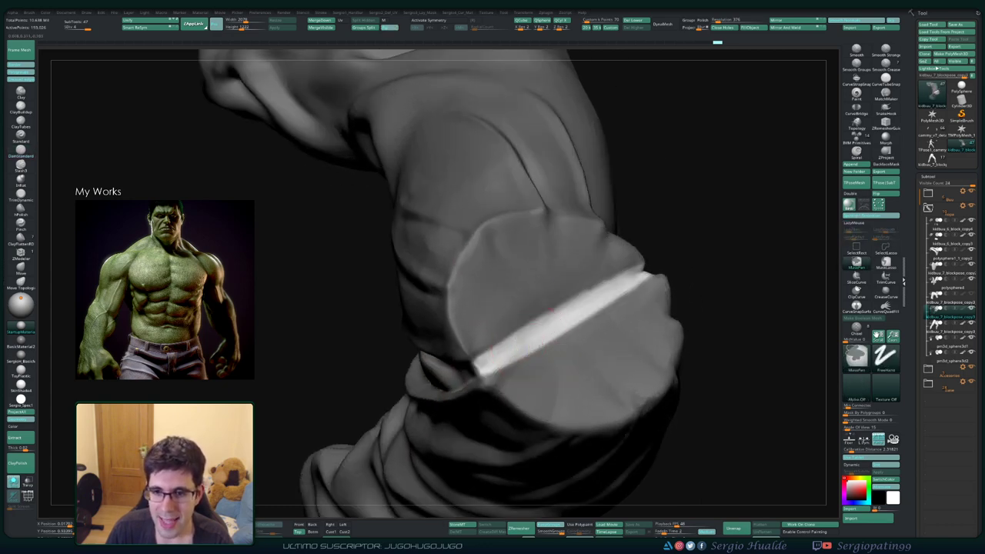
mouse_move(527, 341)
right_mouse_down()
mouse_move(497, 305)
mouse_move(545, 307)
mouse_move(583, 289)
right_mouse_up()
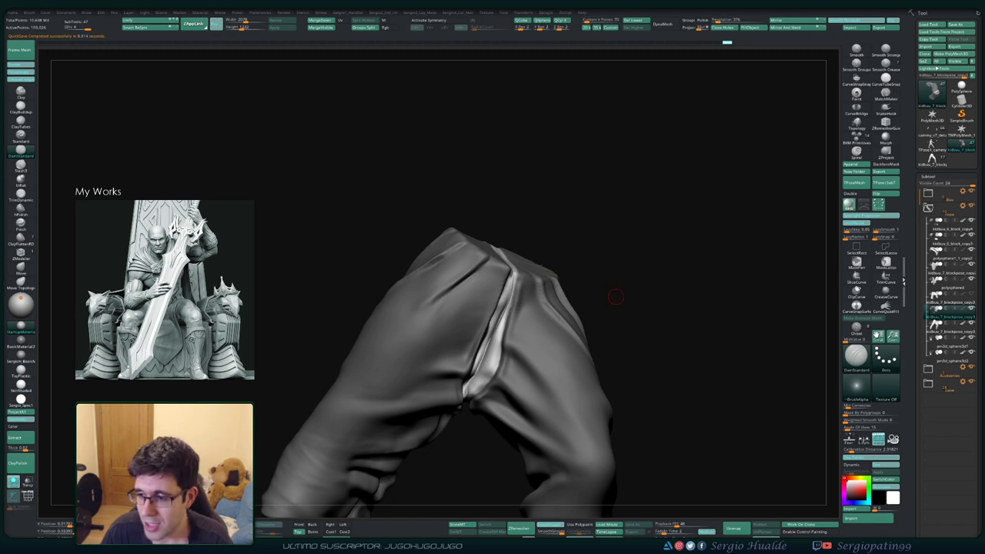
- Zoom in on the pants' seam and undo it back into a groove
left_click_drag(616, 296, 599, 320)
left_click_drag(544, 267, 585, 231)
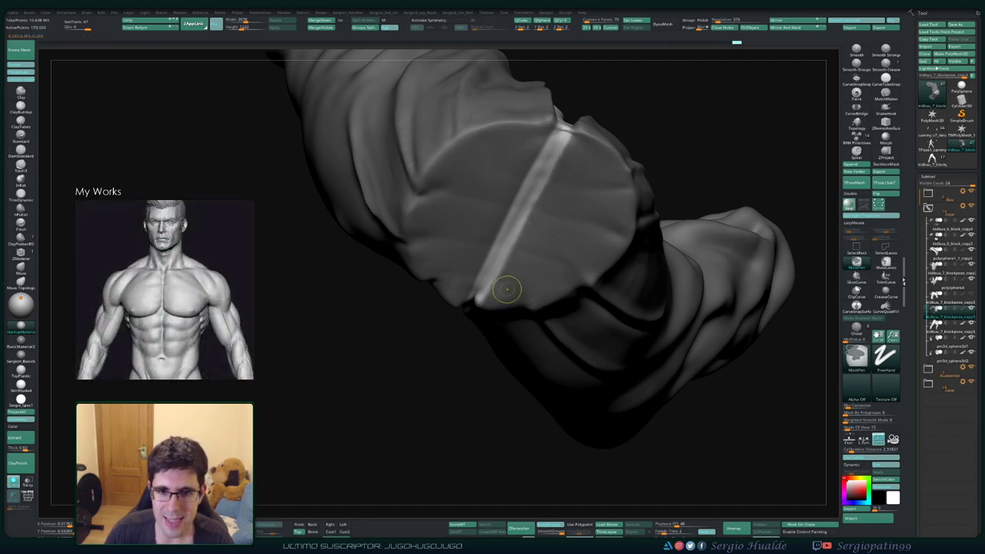
left_click_drag(507, 290, 510, 275)
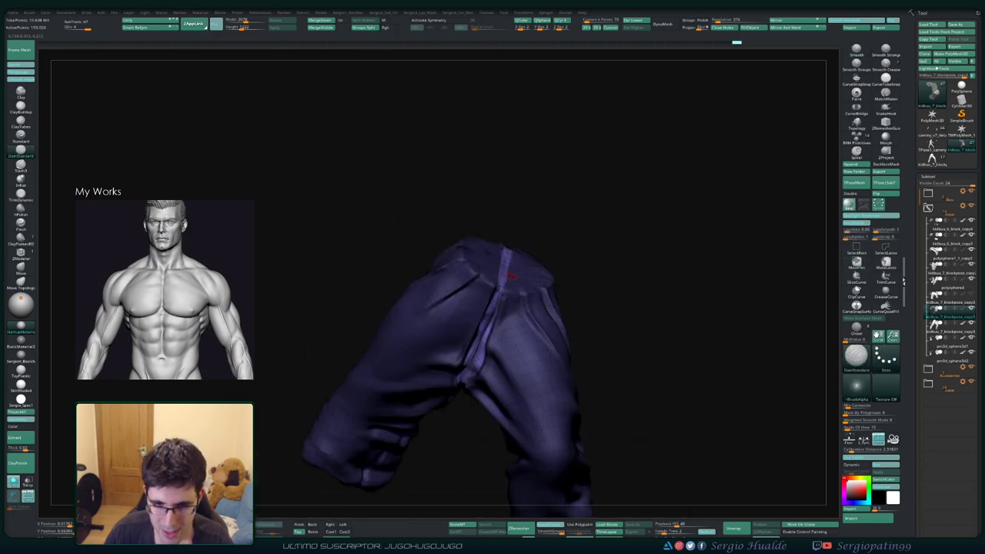
right_click_drag(510, 275, 505, 311, "ctrl")
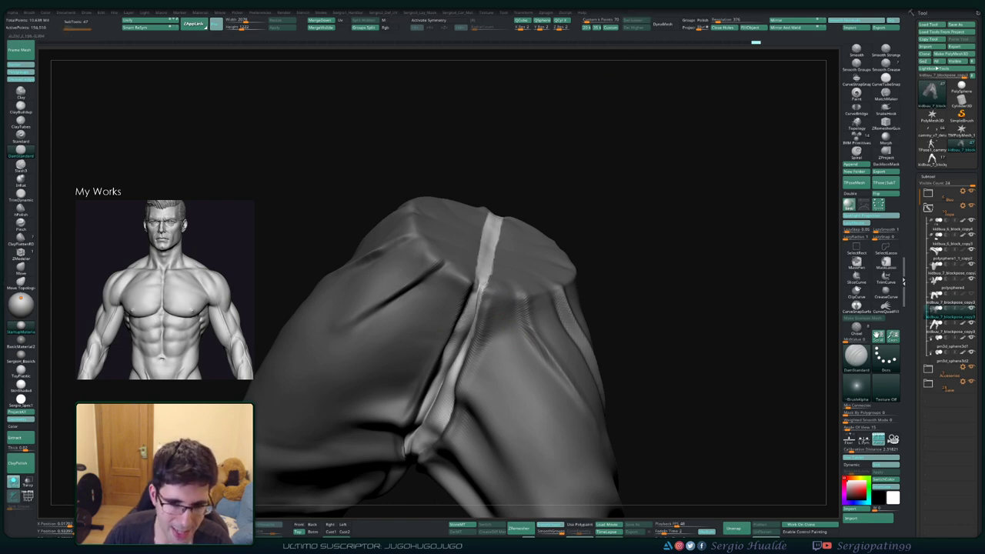
key("ctrl+z")
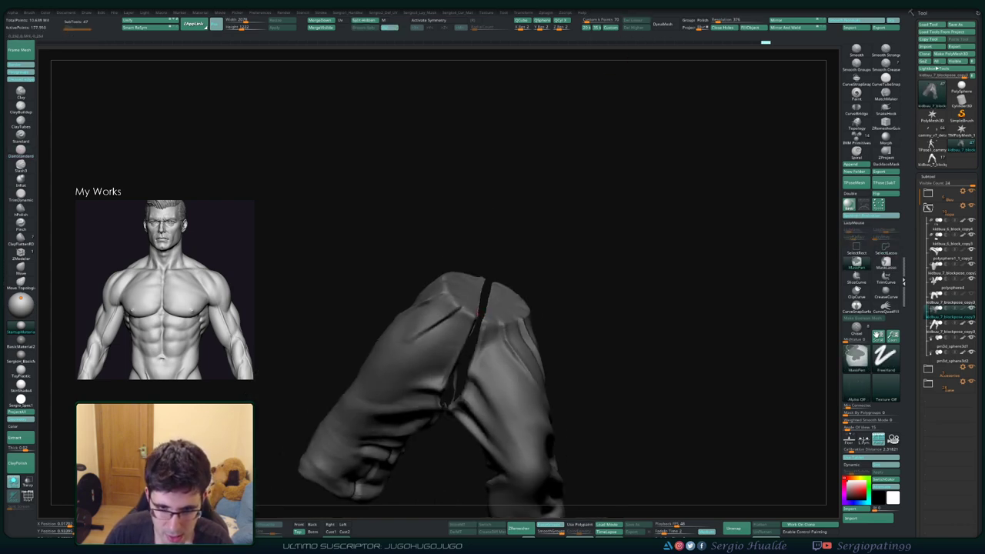
- Move the pants subtool into the bottom folder of the Subtool list
mouse_move(478, 347)
right_mouse_down()
mouse_move(493, 258)
mouse_move(554, 273)
right_mouse_up()
mouse_move(539, 313)
right_mouse_down()
mouse_move(515, 264)
mouse_move(553, 266)
mouse_move(555, 278)
right_mouse_up()
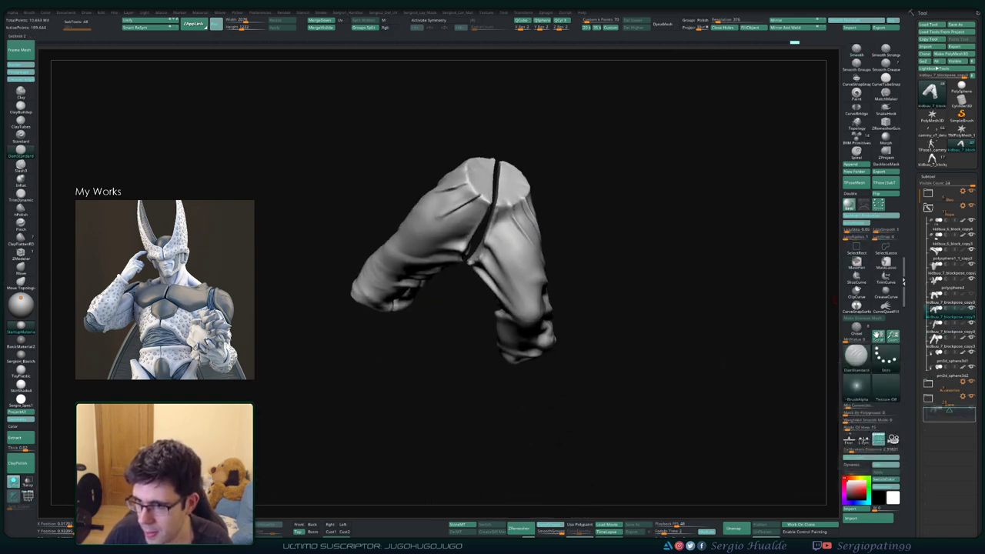
left_click_drag(949, 410, 949, 403)
- Select the thin strip subtool and rotate around it, briefly using the gizmo
left_click(950, 316)
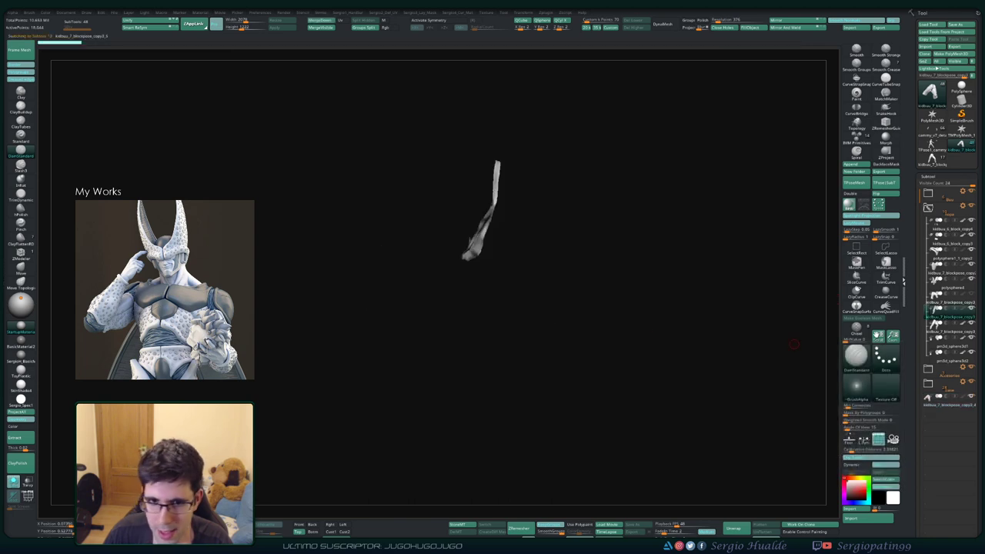
mouse_move(480, 259)
left_mouse_down()
mouse_move(524, 275)
mouse_move(528, 308)
mouse_move(485, 341)
left_mouse_up()
mouse_move(513, 311)
left_mouse_down()
mouse_move(493, 331)
mouse_move(508, 346)
mouse_move(470, 329)
left_mouse_up()
key("w")
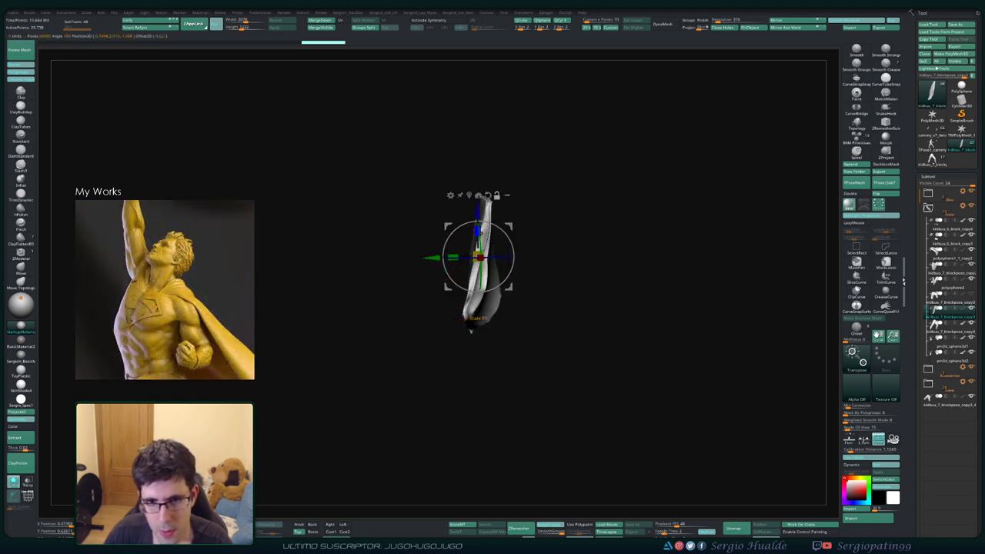
left_click_drag(470, 330, 475, 294)
key("q")
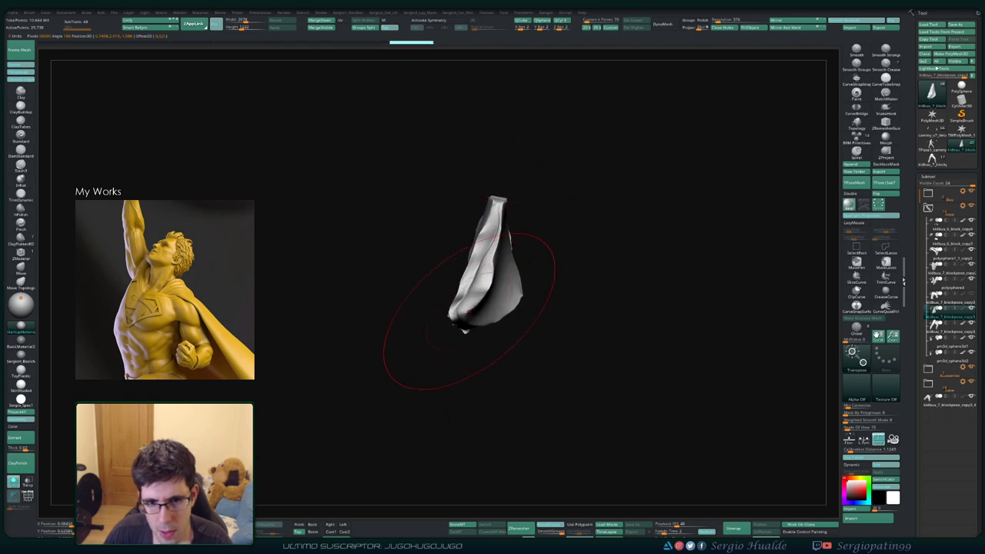
- Pull the pants' lower-left bulge inward with the Move brush and show the full figure
key("b")
key("m")
key("v")
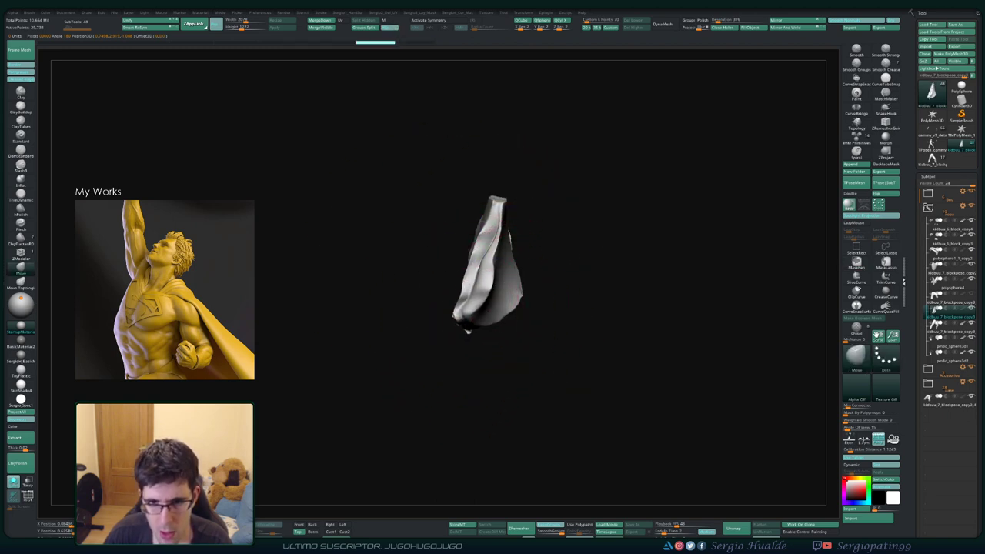
left_click_drag(467, 331, 474, 332)
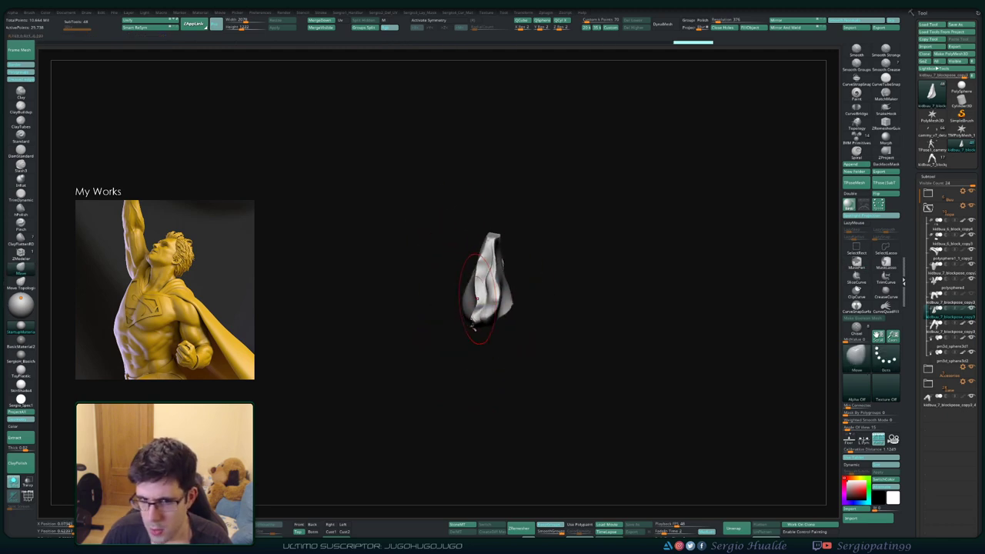
key("shift+s")
- Select the crotch cloth piece and reshape its lower part with a smaller Move brush
left_click_drag(531, 334, 460, 281)
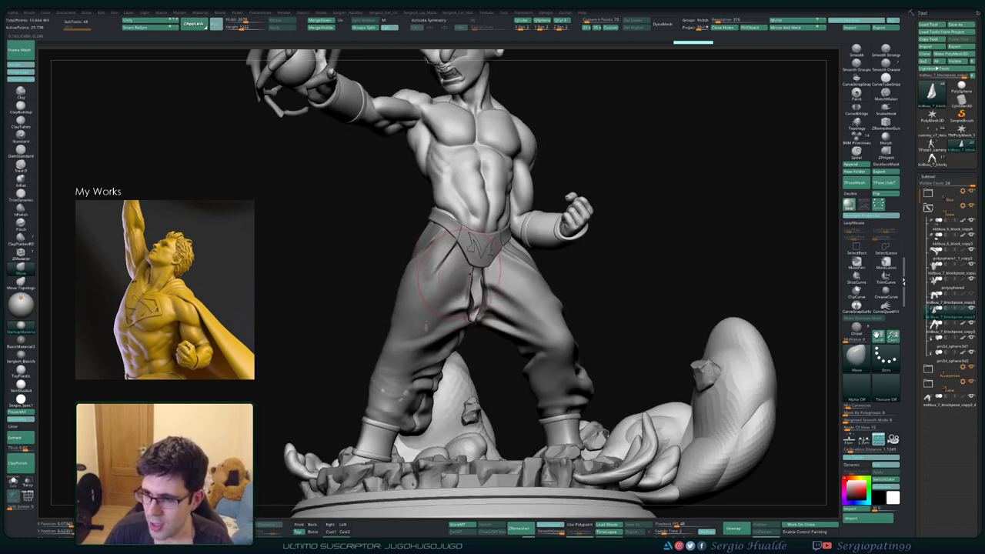
left_click_drag(454, 281, 485, 372)
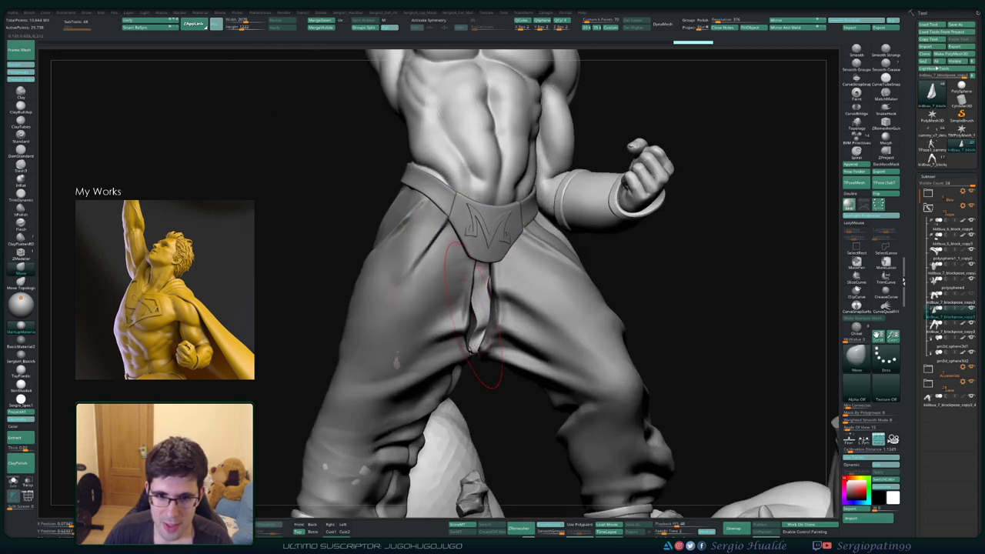
left_click(479, 327, "ctrl+shift")
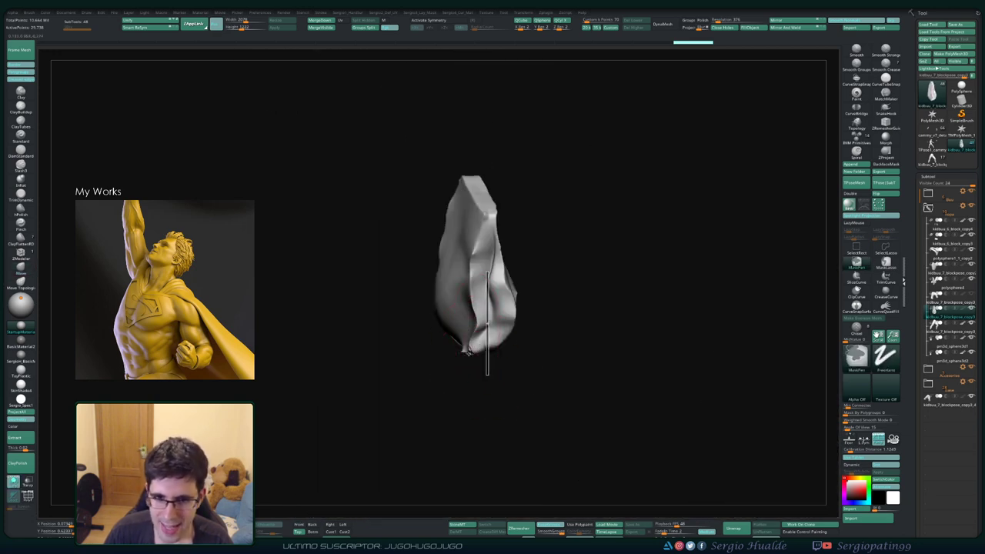
left_click_drag(483, 273, 429, 166, "ctrl+shift")
key("b")
key("m")
key("v")
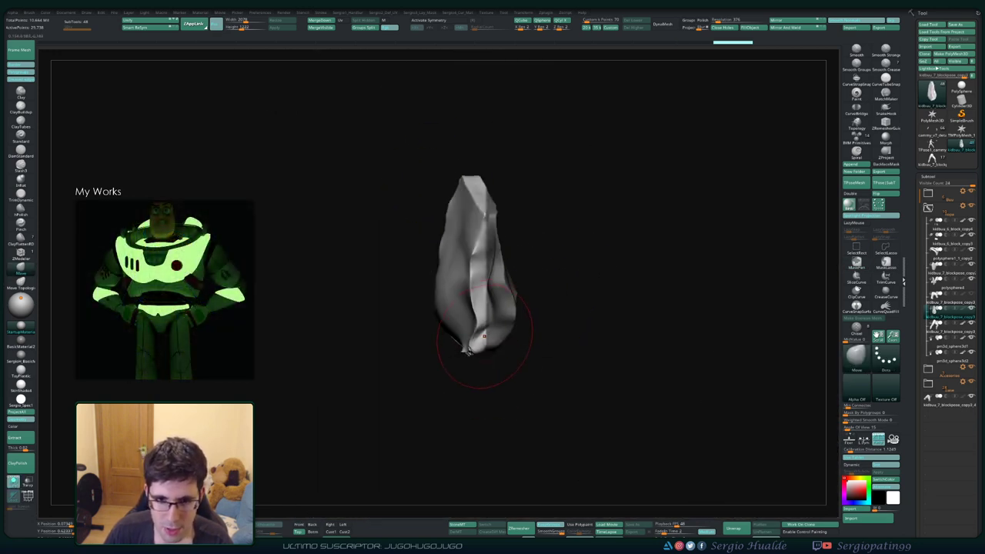
mouse_move(481, 343)
left_mouse_down()
mouse_move(464, 334)
mouse_move(492, 331)
left_mouse_up()
key("s")
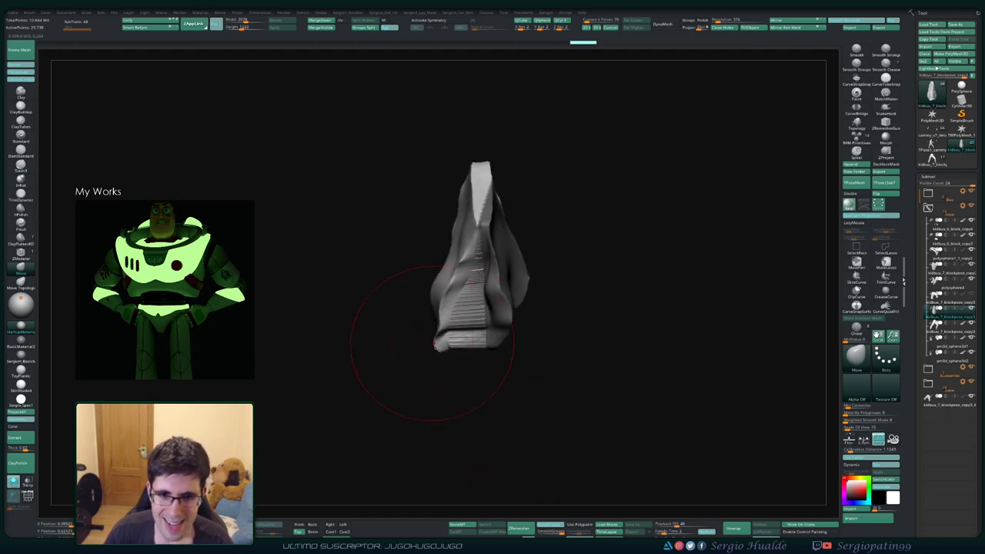
mouse_move(456, 344)
left_mouse_down()
mouse_move(462, 297)
mouse_move(374, 297)
mouse_move(451, 308)
mouse_move(400, 293)
mouse_move(417, 326)
left_mouse_up()
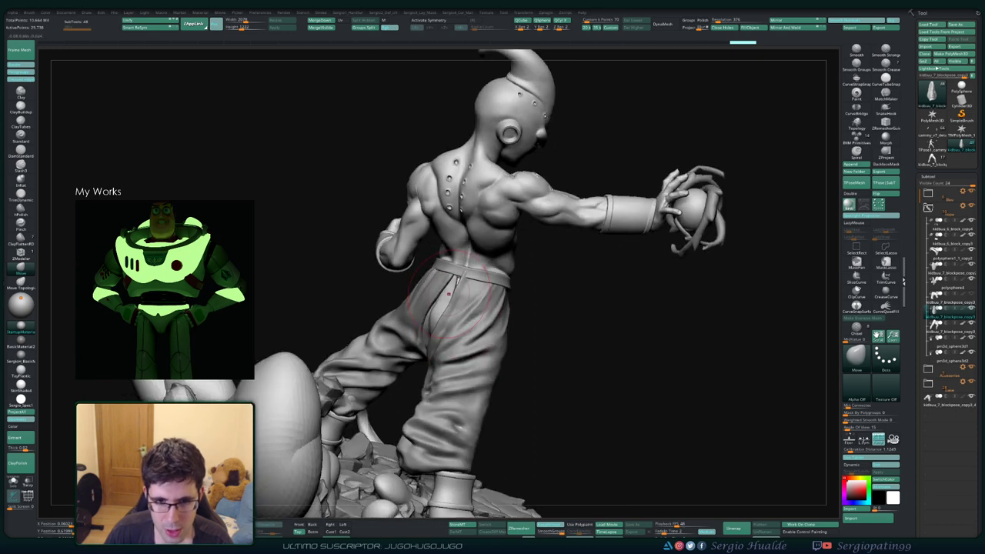
left_click_drag(449, 293, 455, 271)
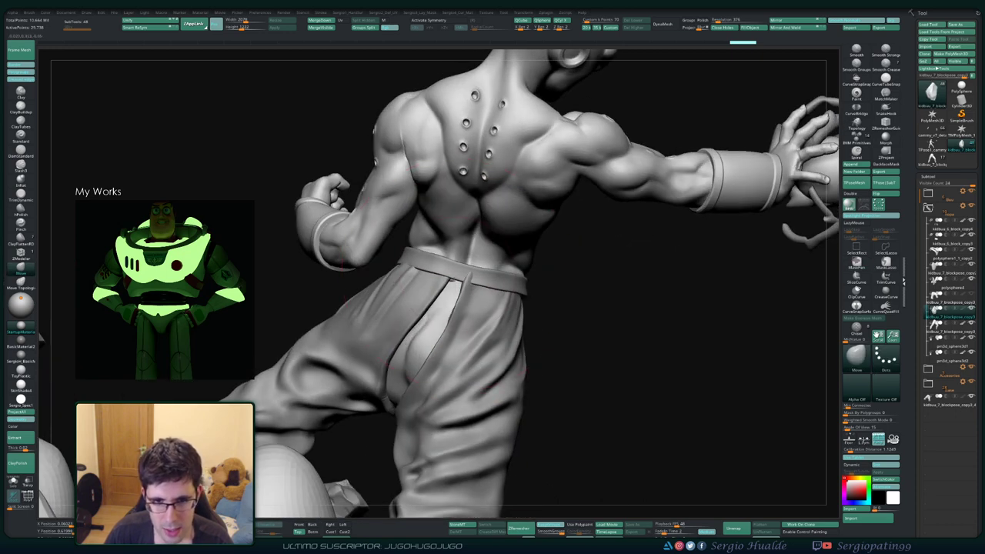
left_click_drag(456, 309, 462, 216)
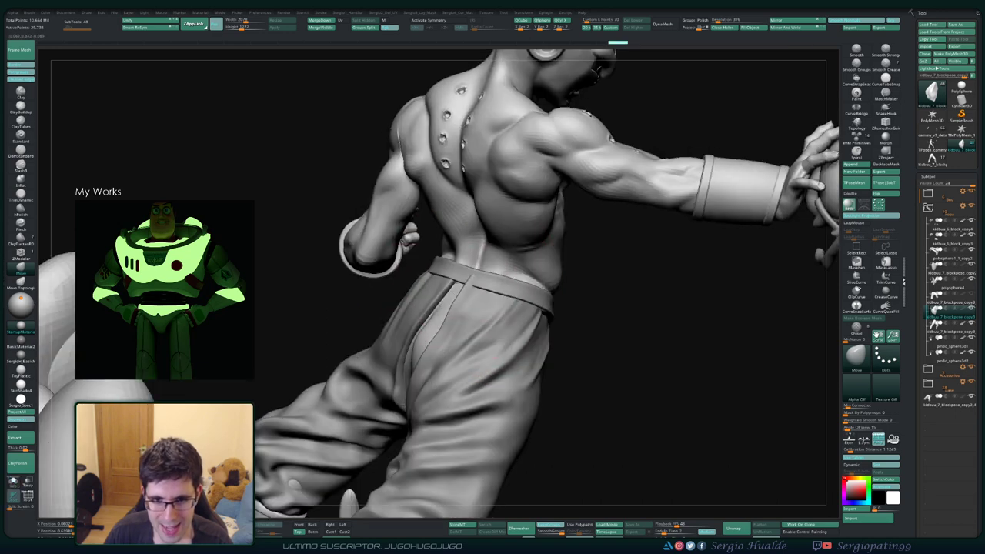
mouse_move(389, 254)
left_mouse_down()
mouse_move(471, 281)
mouse_move(495, 308)
mouse_move(416, 320)
left_mouse_up()
left_click(407, 309, "ctrl+shift")
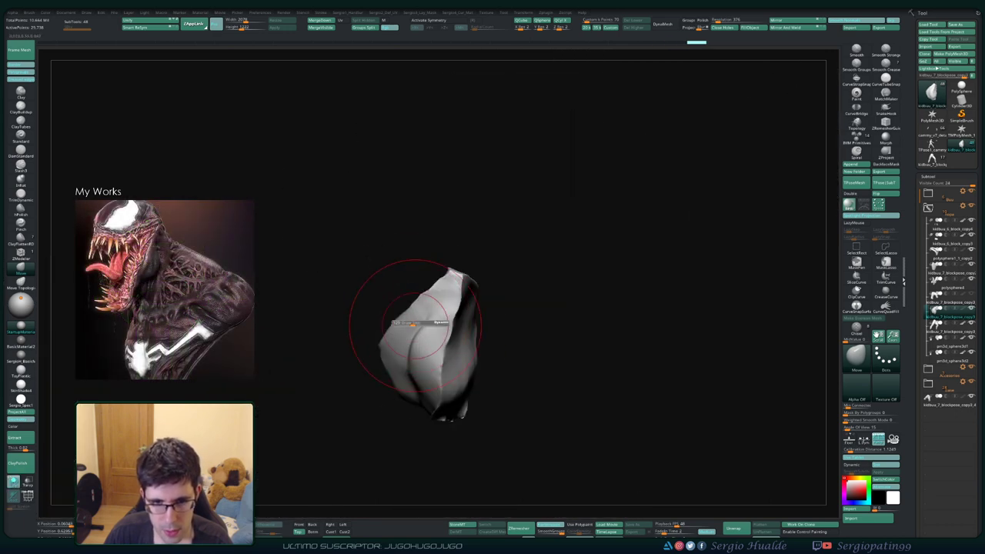
left_click_drag(528, 307, 460, 362)
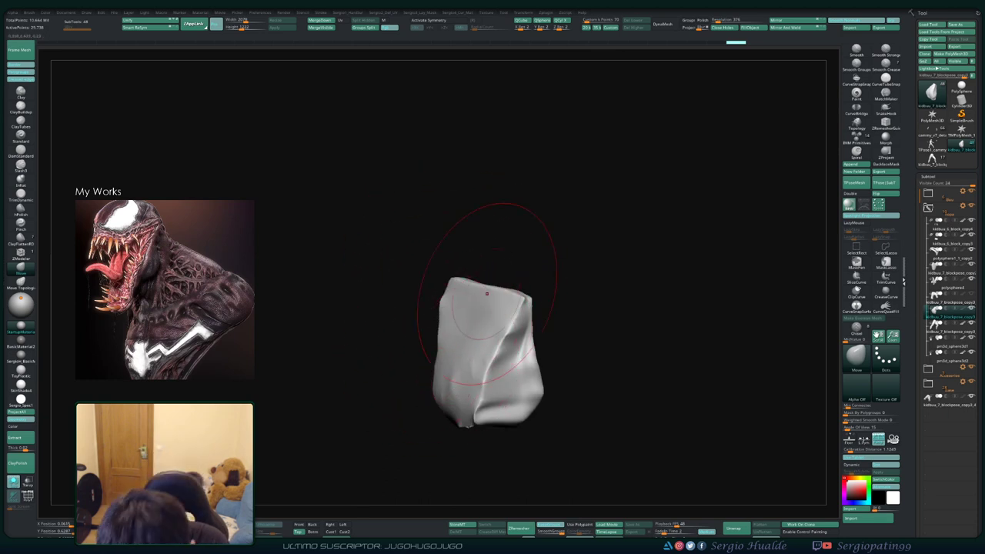
left_click_drag(452, 285, 451, 352, "alt")
key("b")
key("t")
key("d")
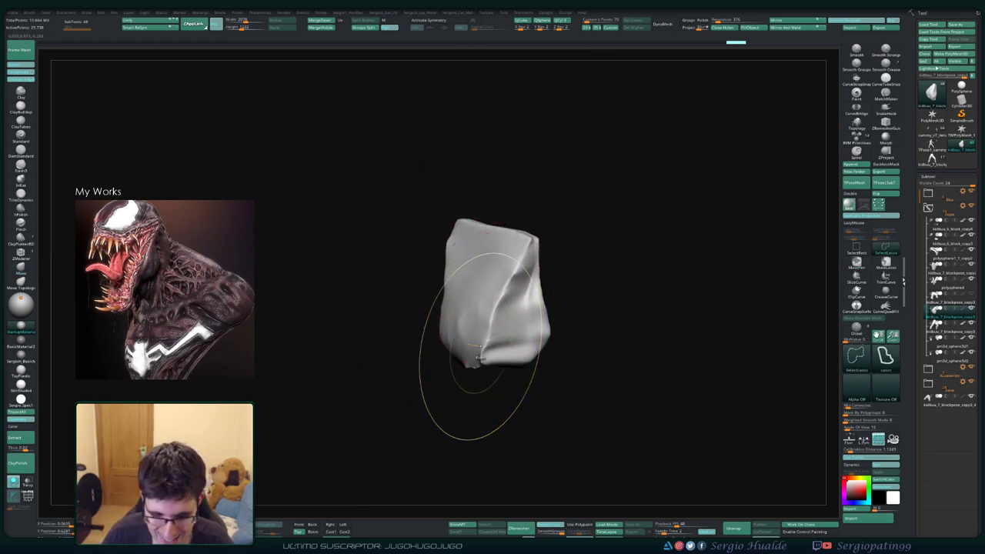
scroll(481, 330, "up", 3)
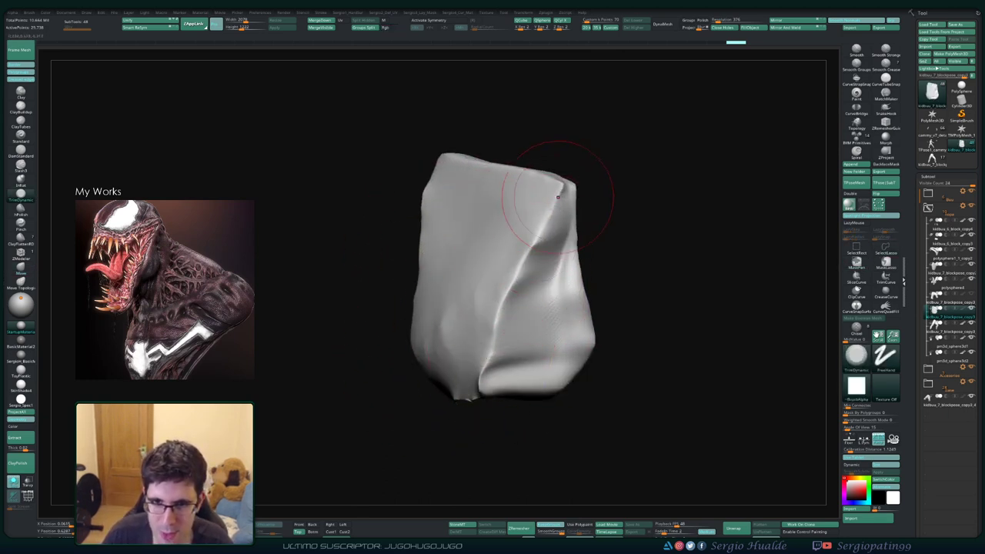
left_click_drag(496, 415, 506, 246)
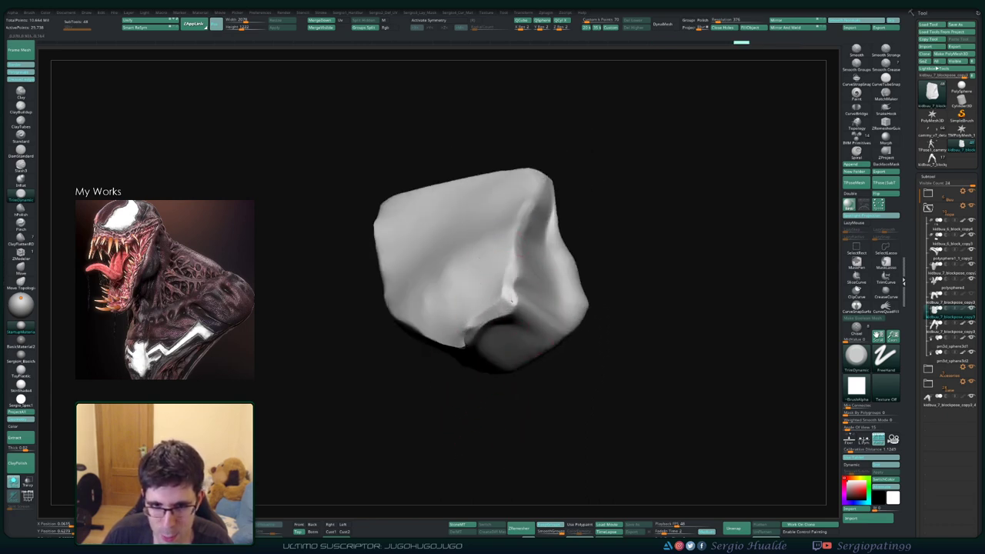
mouse_move(462, 338)
left_mouse_down()
mouse_move(457, 286)
mouse_move(451, 324)
mouse_move(406, 354)
left_mouse_up()
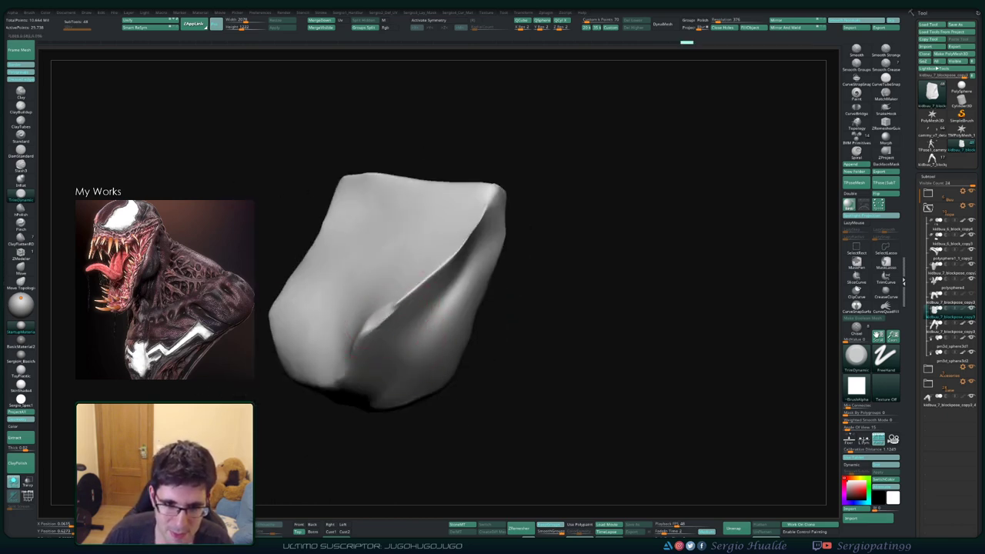
left_click_drag(407, 354, 492, 205)
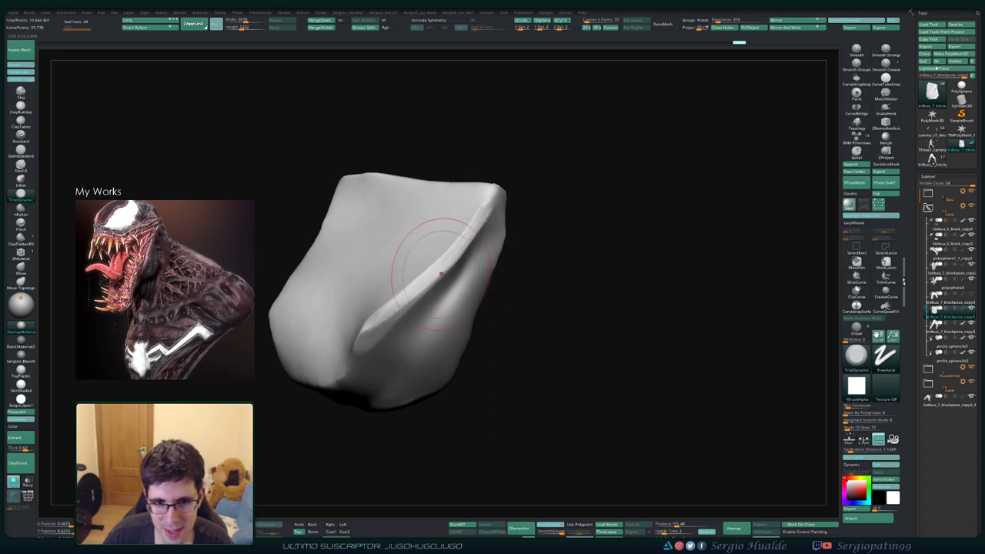
key("ctrl")
key("ctrl+z")
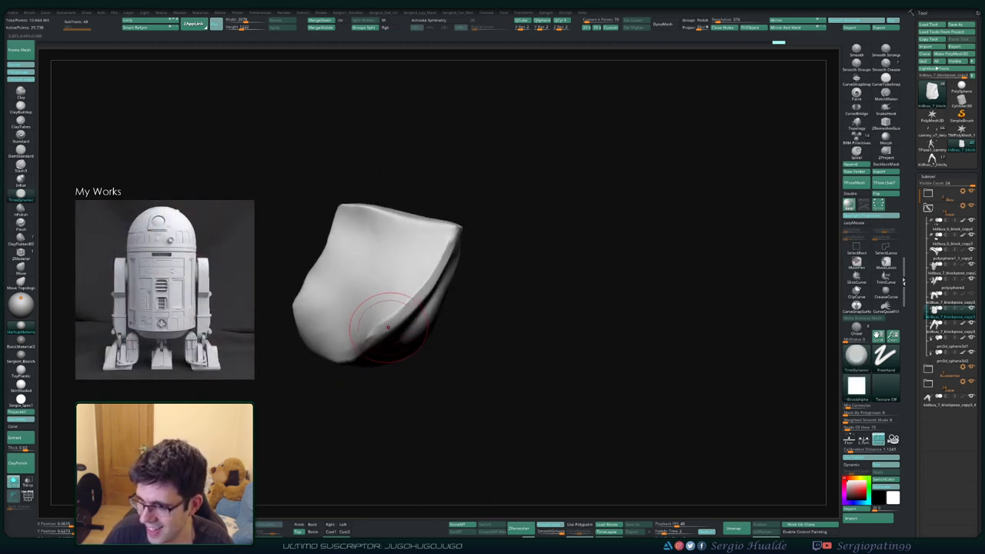
key("ctrl+z")
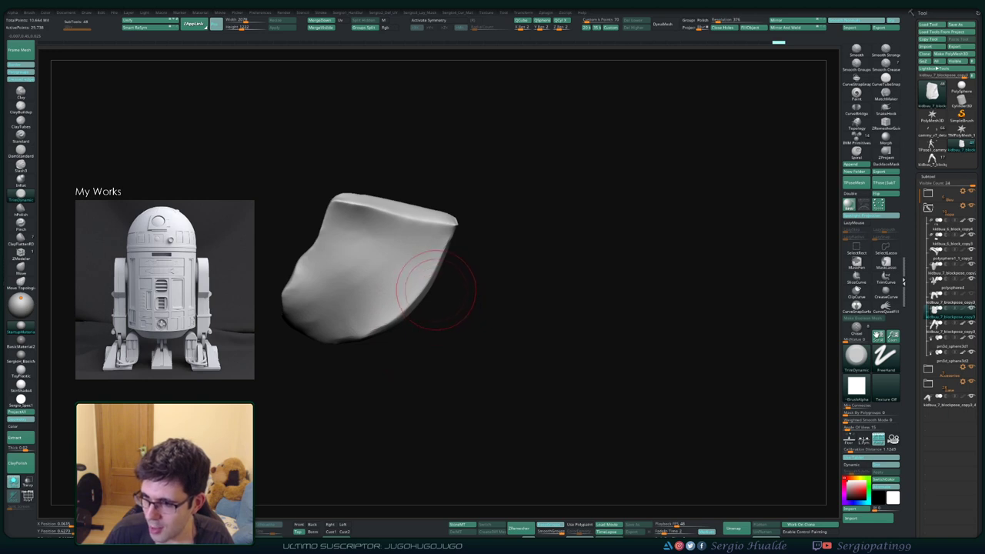
mouse_move(435, 290)
left_mouse_down()
mouse_move(371, 340)
mouse_move(324, 336)
mouse_move(346, 320)
left_mouse_up()
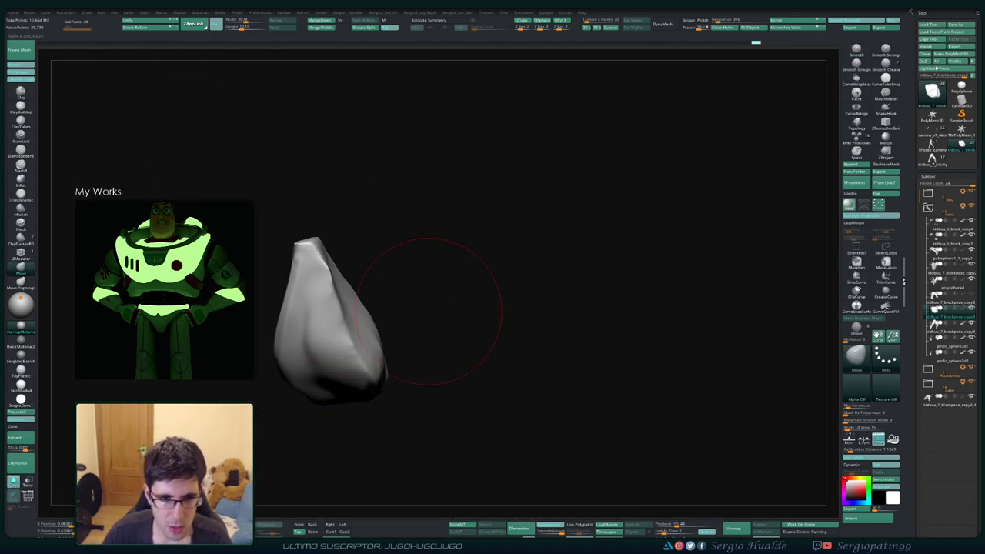
key("b")
key("m")
key("v")
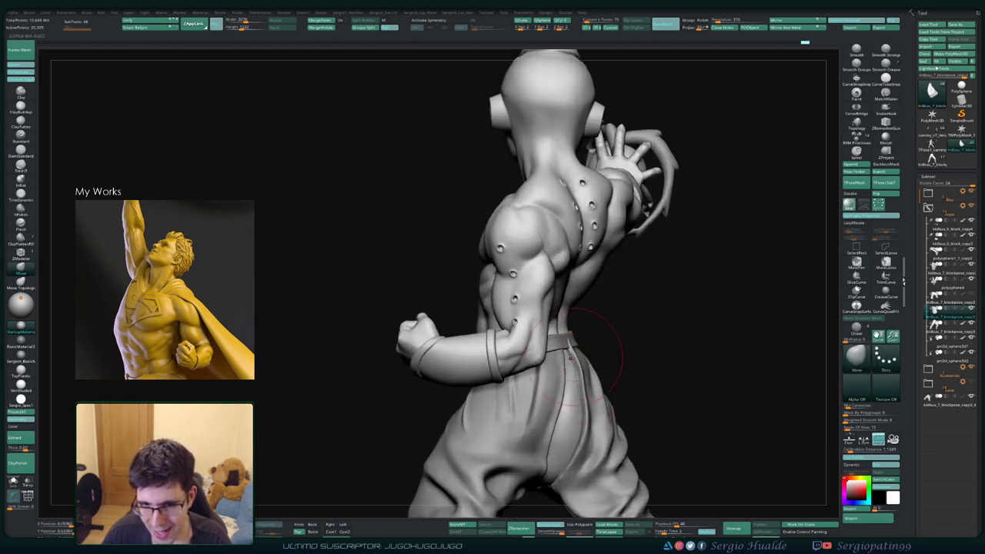
- Select the small block piece, change brushes, and rotate it to a taller-looking angle
left_click(572, 358, "alt")
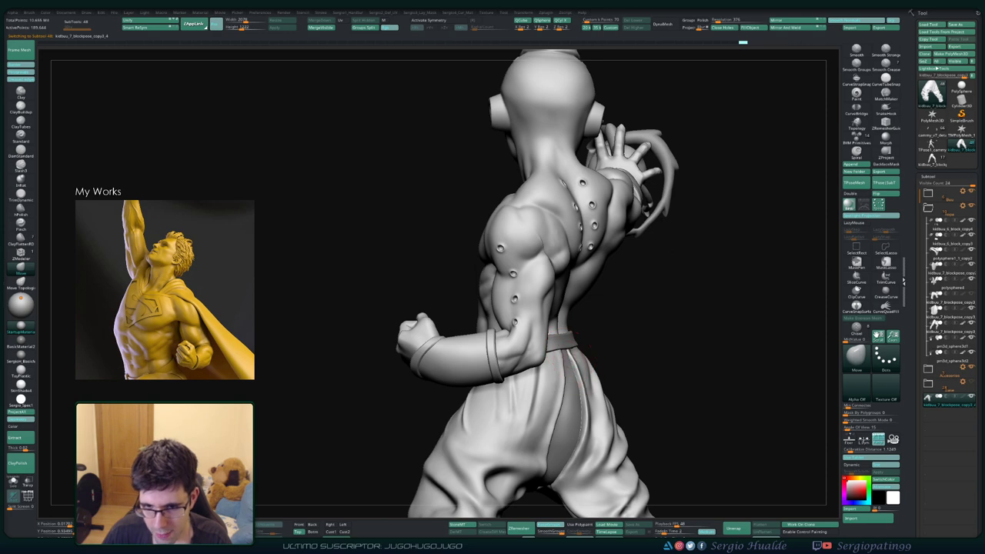
left_click_drag(572, 356, 570, 415)
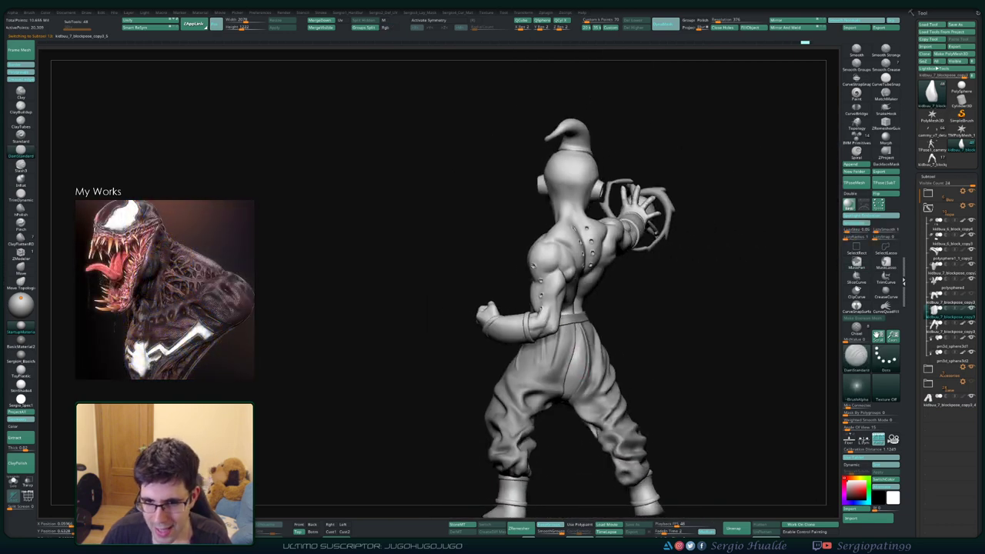
key("b")
key("c")
key("b")
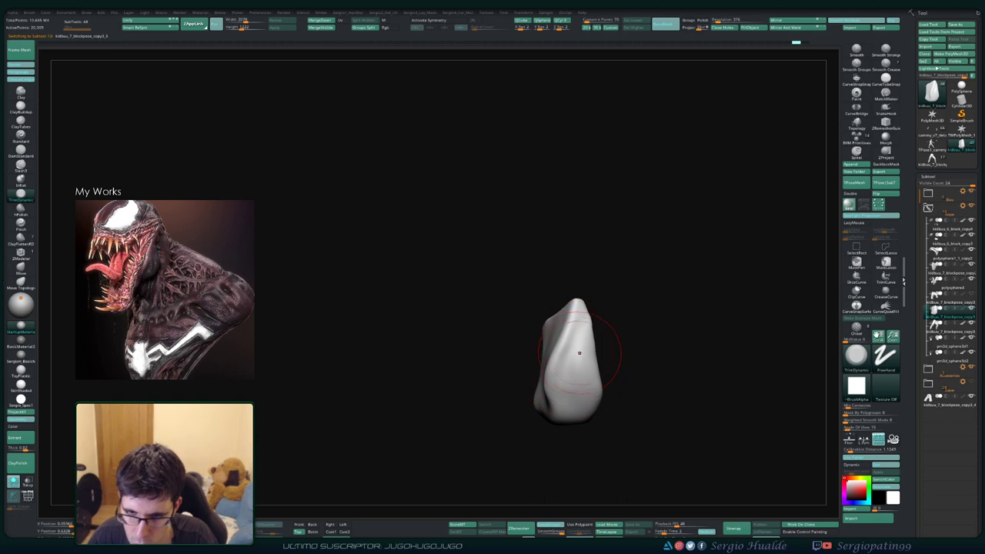
mouse_move(573, 351)
right_mouse_down()
mouse_move(585, 370)
mouse_move(574, 347)
right_mouse_up()
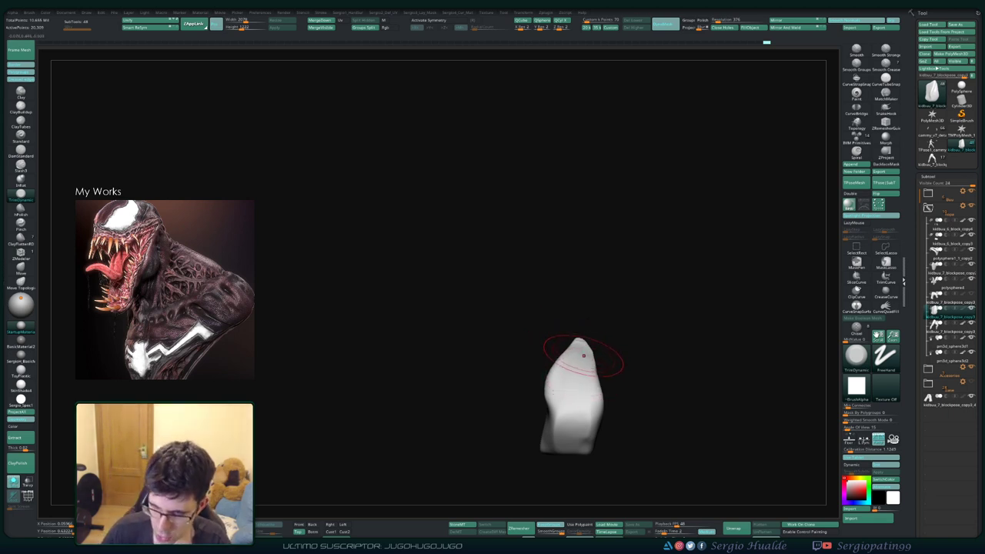
mouse_move(572, 416)
right_mouse_down()
mouse_move(574, 349)
mouse_move(584, 437)
mouse_move(577, 393)
right_mouse_up()
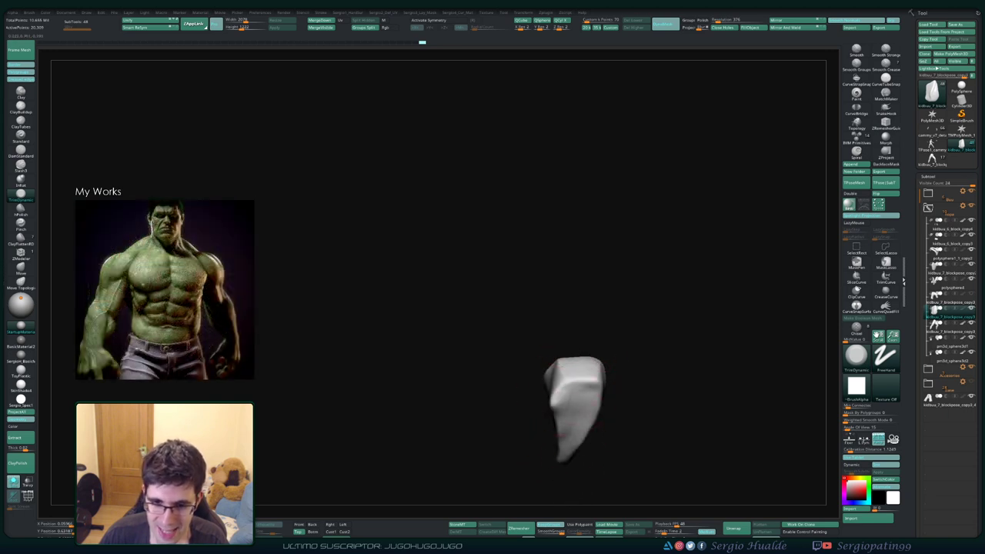
- Switch to the Clay brush, then back to TrimDynamic, and turn the block to inspect its top
key("b")
key("c")
key("l")
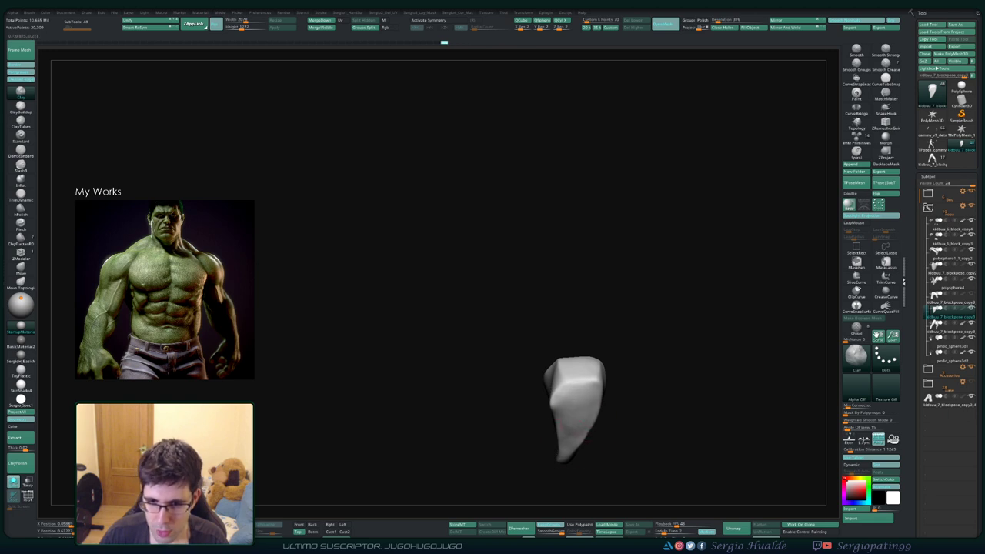
key("b")
key("t")
key("d")
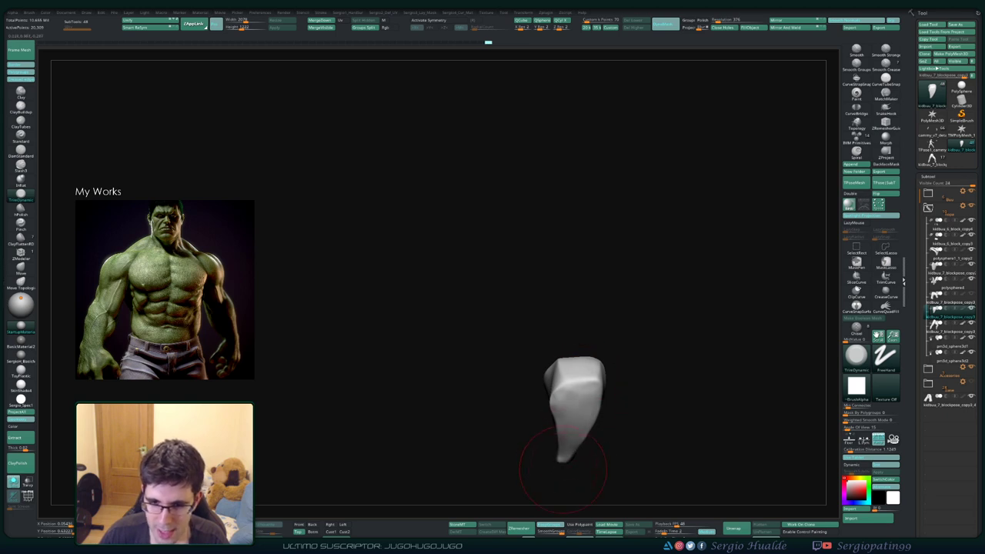
left_click_drag(600, 357, 581, 406)
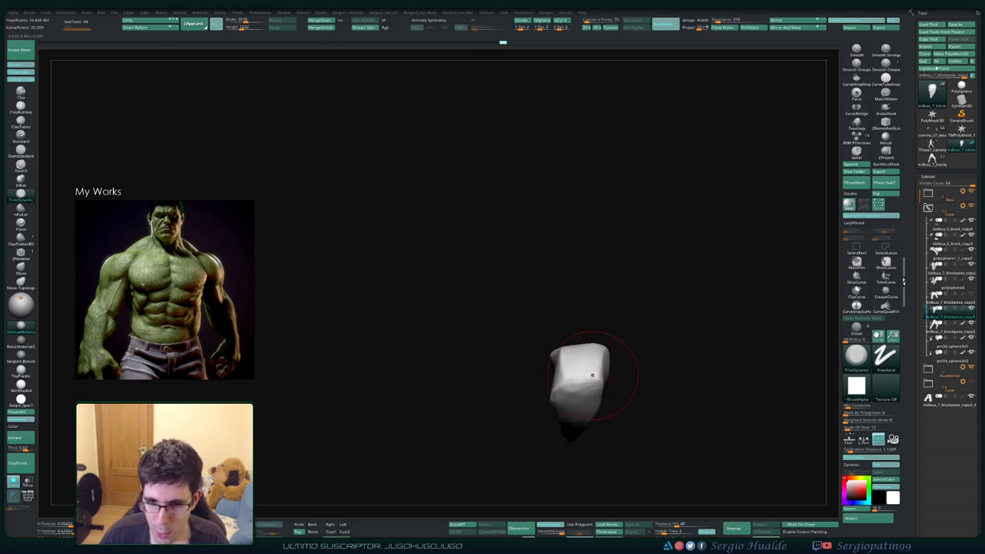
- Bring the whole figure back into view and orbit around the torso and outstretched arm
left_click_drag(578, 446, 574, 454)
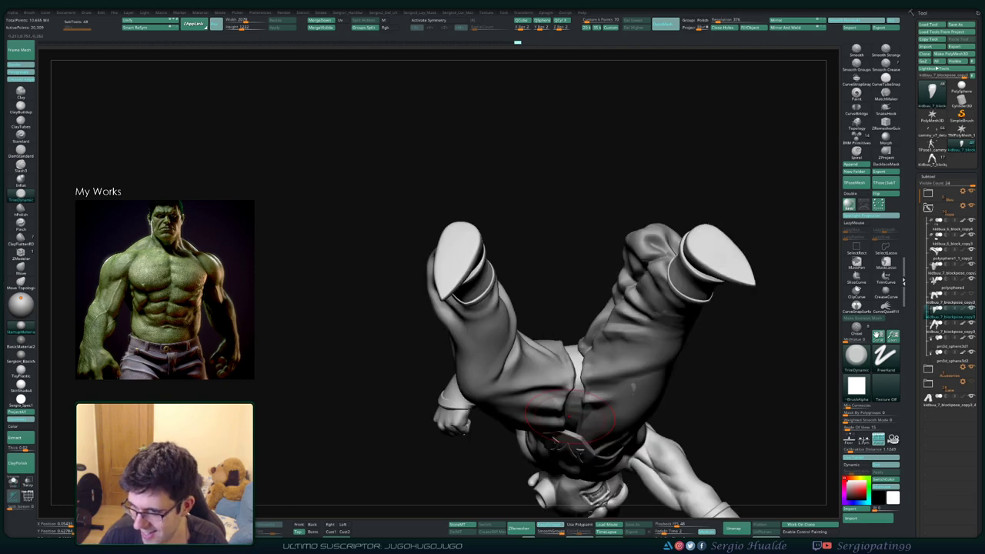
left_click_drag(583, 340, 608, 338)
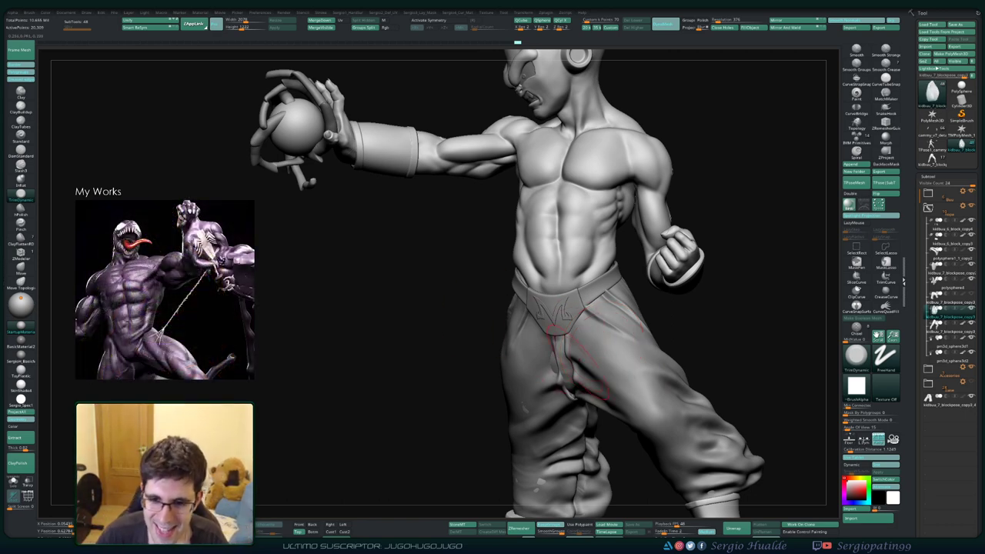
scroll(546, 357, "up", 3)
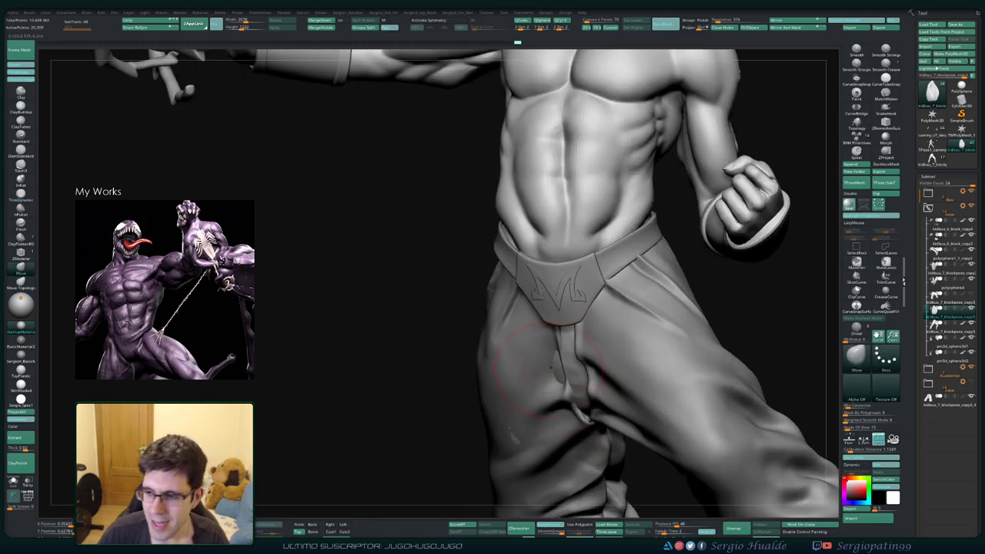
mouse_move(555, 365)
right_mouse_down()
mouse_move(563, 363)
mouse_move(575, 422)
right_mouse_up()
- Pull the trousers' crotch fold into shape with the Move brush (BMV)
key("b")
key("m")
key("v")
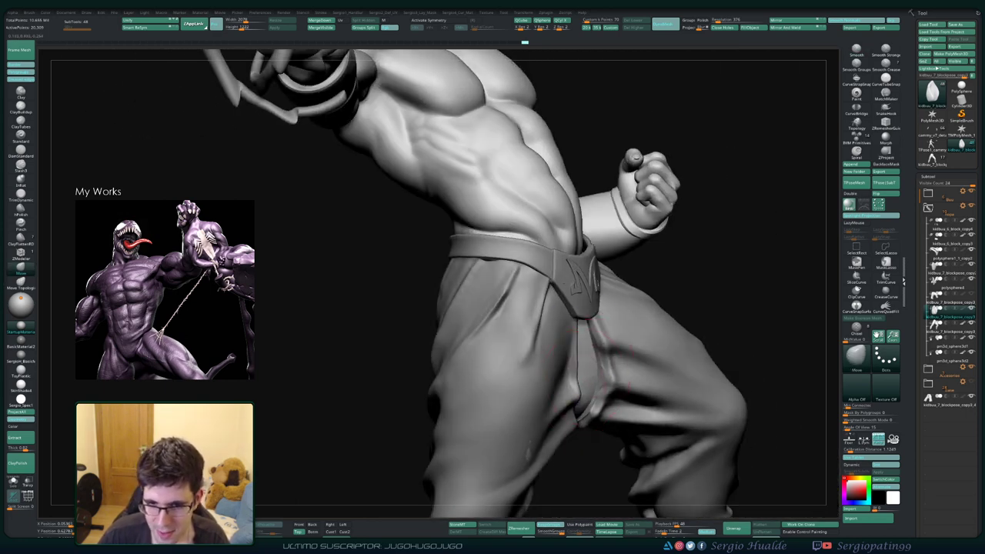
left_click_drag(593, 376, 599, 375)
key("f")
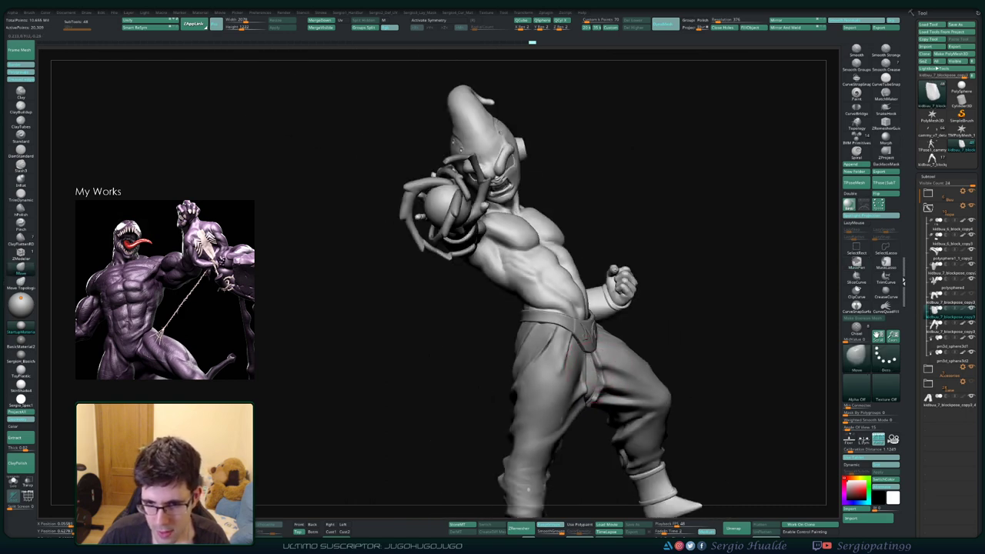
mouse_move(593, 365)
right_mouse_down("ctrl")
mouse_move(579, 407)
mouse_move(585, 366)
mouse_move(572, 378)
right_mouse_up("ctrl")
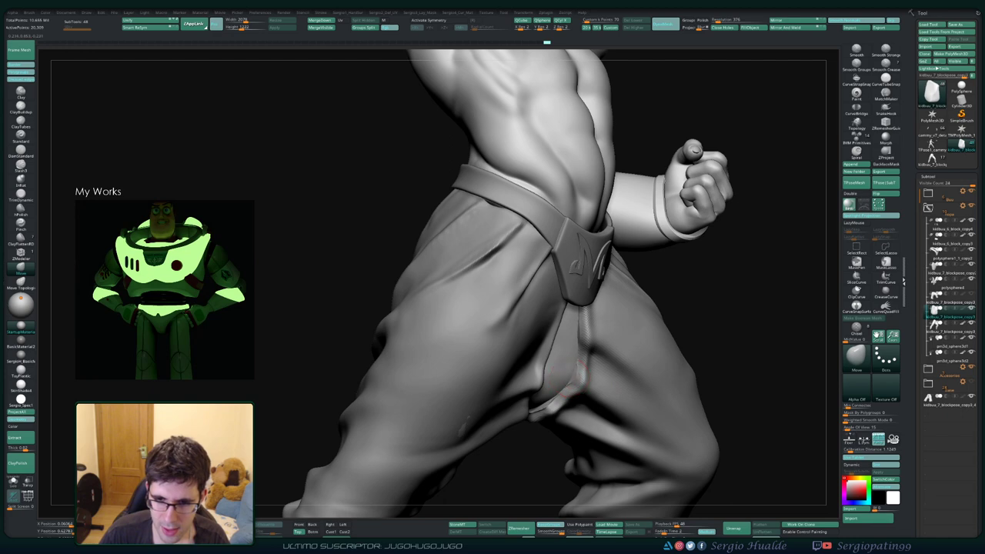
- Refine the crotch fold with the Standard brush (BST) and Shift-smoothing
key("b")
key("s")
key("t")
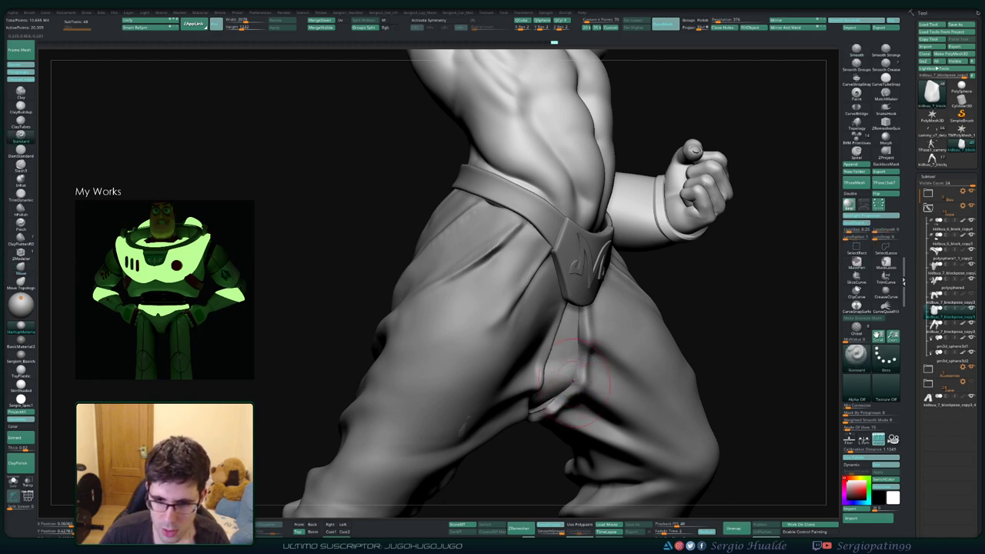
right_click_drag(515, 401, 539, 389)
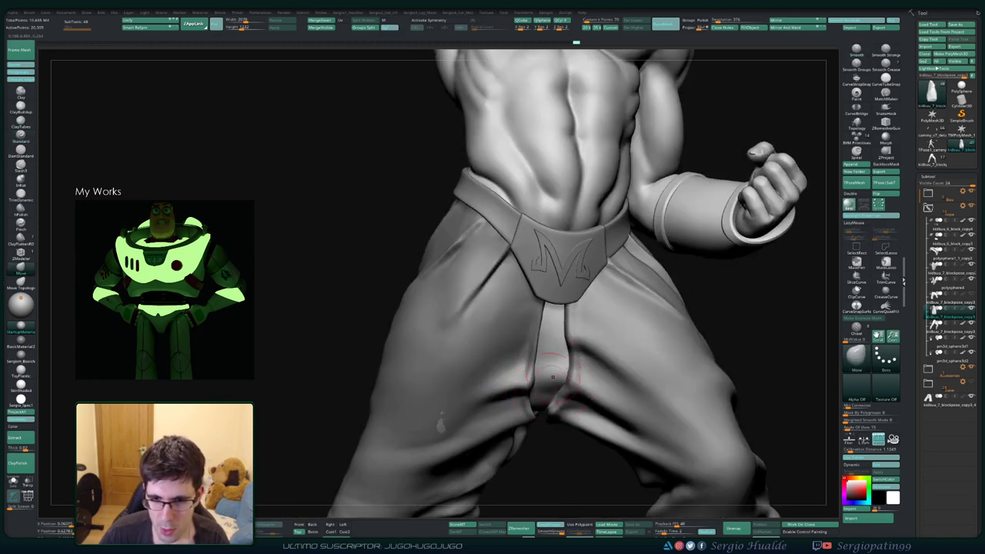
key("shift")
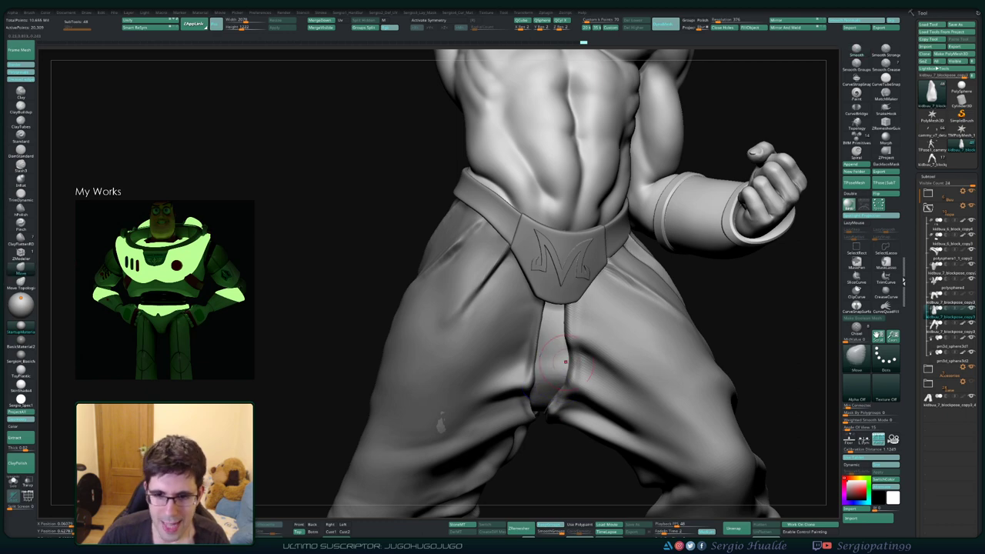
mouse_move(555, 366)
right_mouse_down("ctrl")
mouse_move(535, 344)
mouse_move(543, 385)
mouse_move(568, 372)
right_mouse_up("ctrl")
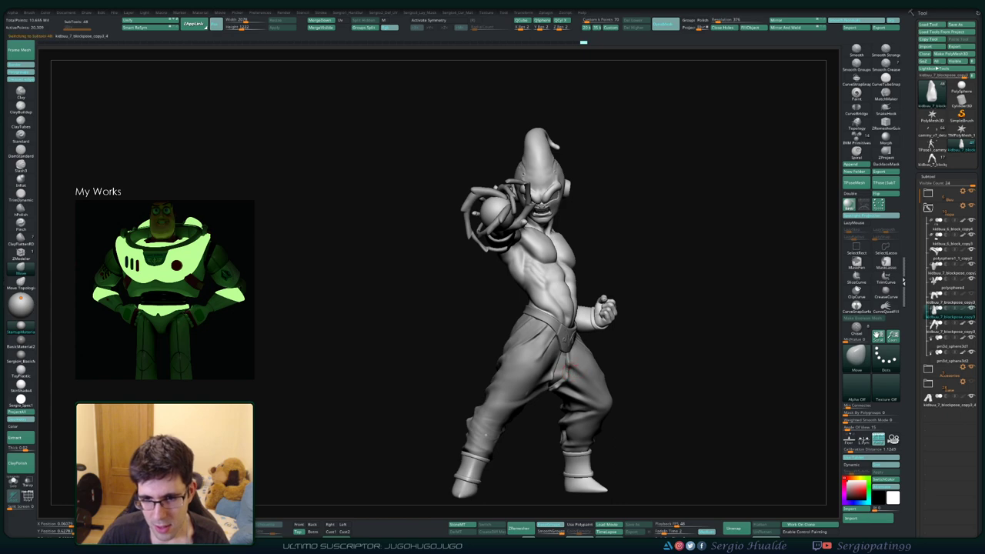
- Solo the trousers, show their polygroups, and disable ZRemesher's KeepGroups option
left_click(947, 327)
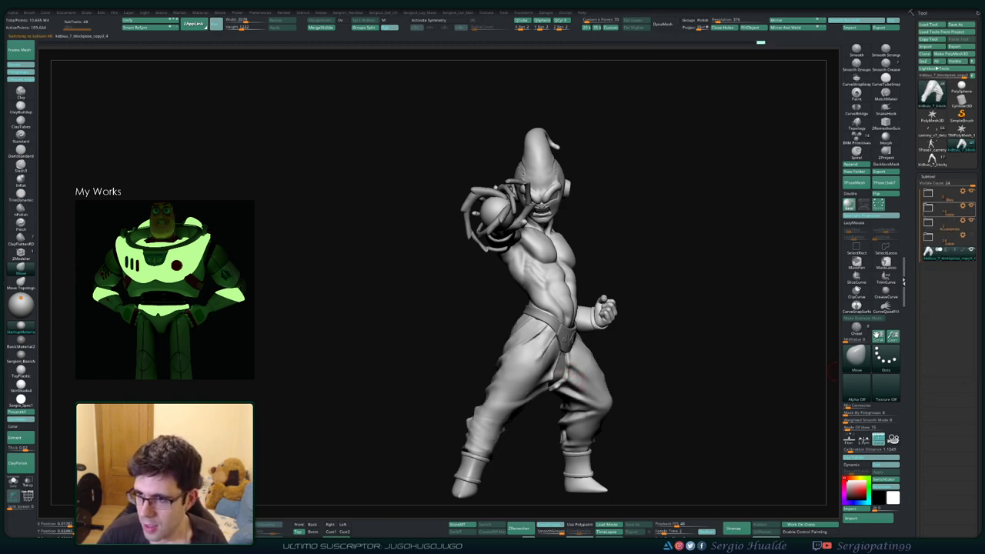
left_click(539, 415, "ctrl+shift")
mouse_move(539, 415)
right_mouse_down("ctrl")
mouse_move(585, 369)
mouse_move(608, 362)
mouse_move(593, 346)
mouse_move(589, 296)
right_mouse_up("ctrl")
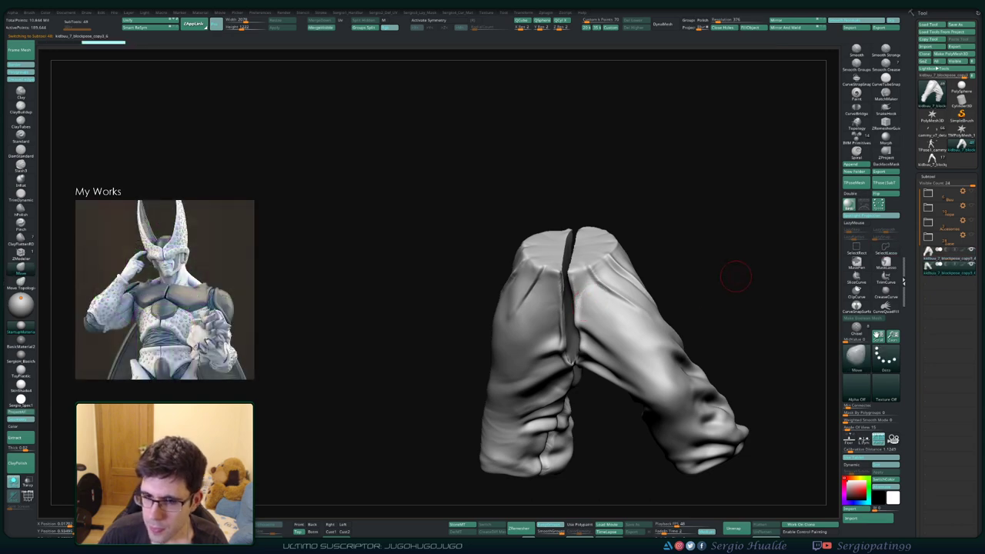
key("shift+f")
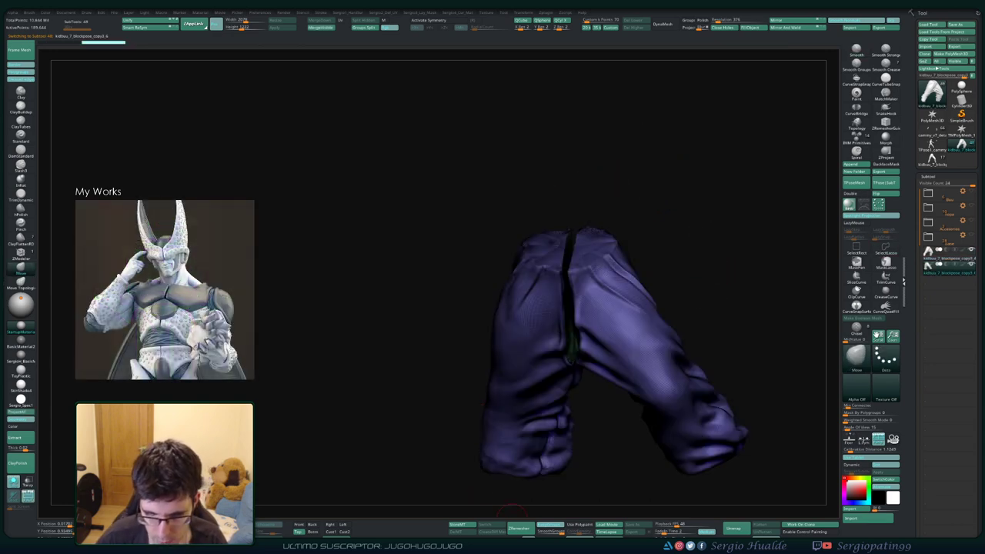
left_click(548, 524)
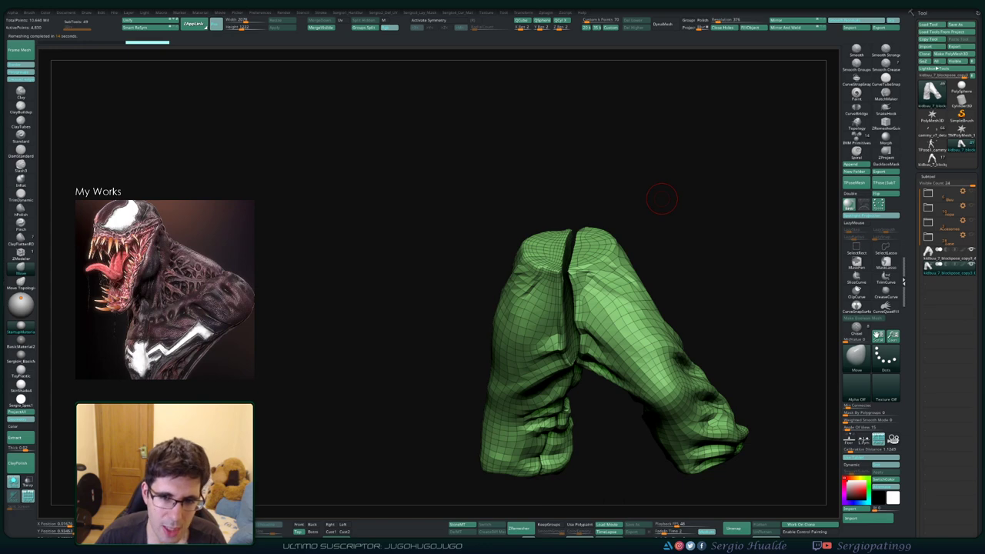
- Turn the masked trouser section into its own polygroup with Ctrl+W and isolate it
mouse_move(690, 282)
left_mouse_down()
mouse_move(716, 293)
mouse_move(716, 231)
mouse_move(716, 293)
mouse_move(539, 331)
mouse_move(632, 279)
mouse_move(608, 254)
mouse_move(585, 262)
left_mouse_up()
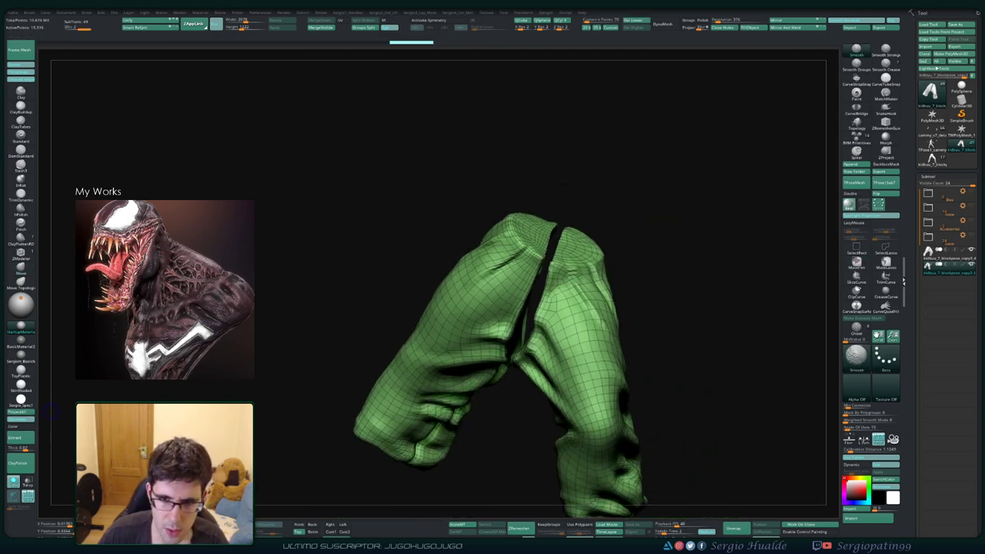
key("shift+f")
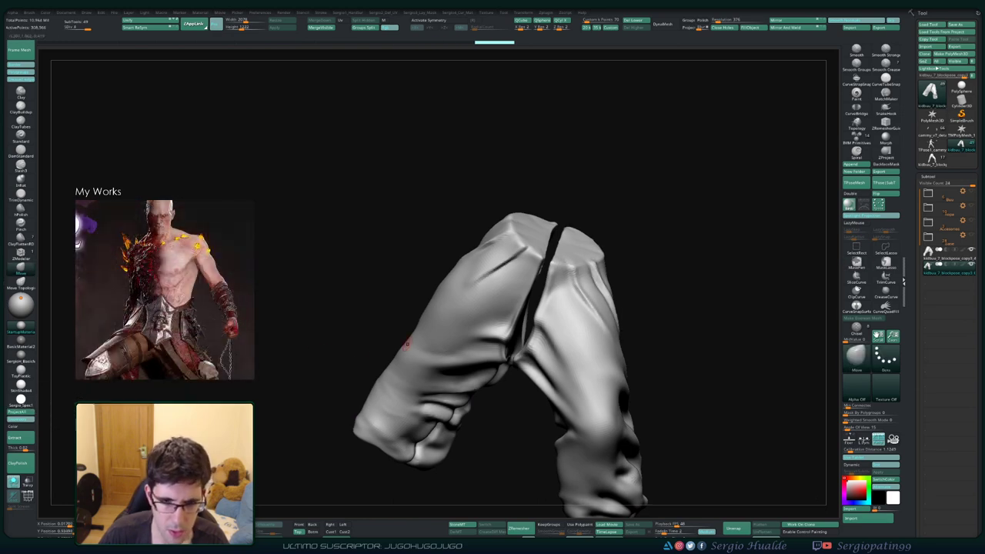
mouse_move(407, 343)
right_mouse_down()
mouse_move(385, 392)
mouse_move(620, 308)
mouse_move(539, 323)
mouse_move(598, 325)
right_mouse_up()
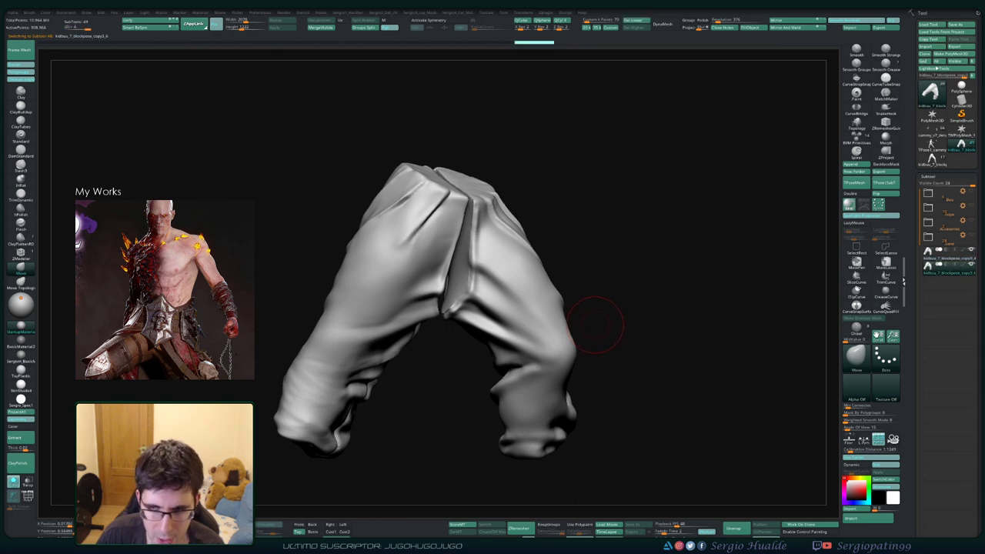
mouse_move(583, 326)
right_mouse_down()
mouse_move(539, 338)
mouse_move(500, 292)
right_mouse_up()
mouse_move(493, 361)
right_mouse_down()
mouse_move(480, 374)
mouse_move(484, 392)
mouse_move(500, 379)
mouse_move(473, 391)
mouse_move(472, 376)
mouse_move(484, 392)
right_mouse_up()
key("shift+f")
key("ctrl+w")
left_click(480, 391, "ctrl+shift")
key("shift+f")
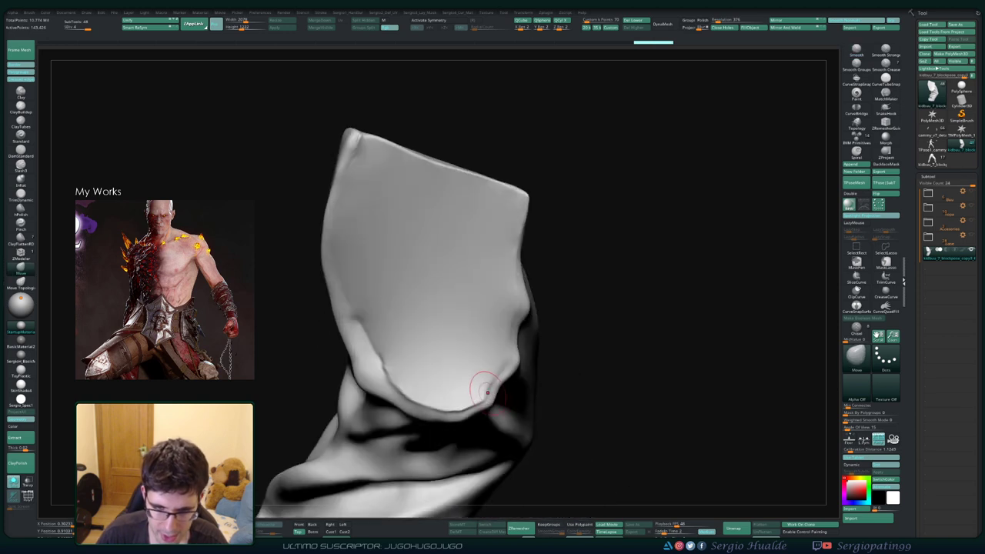
- Smooth the lower edge and right side of the isolated pant leg
left_click_drag(484, 392, 478, 377, "shift")
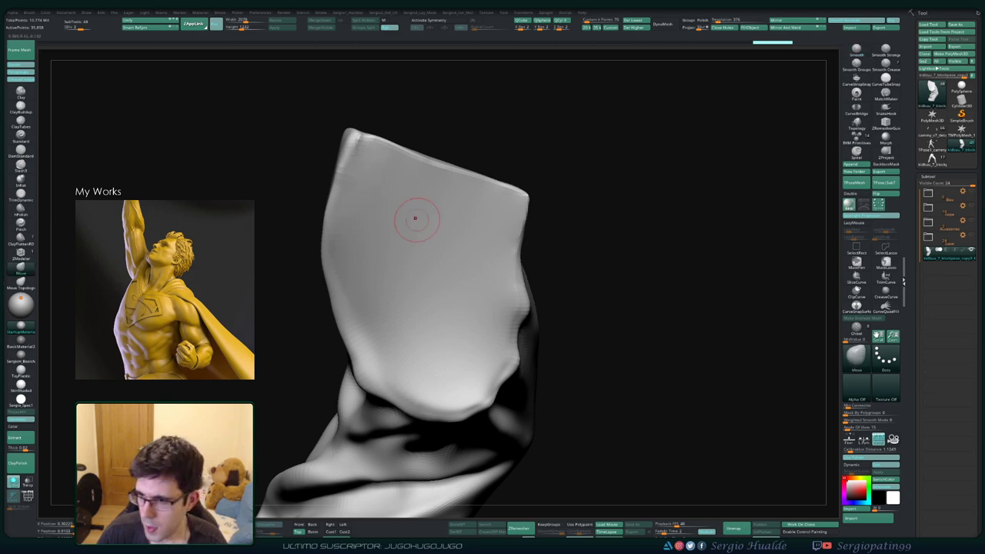
mouse_move(413, 216)
right_mouse_down()
mouse_move(431, 303)
mouse_move(440, 269)
mouse_move(458, 292)
right_mouse_up()
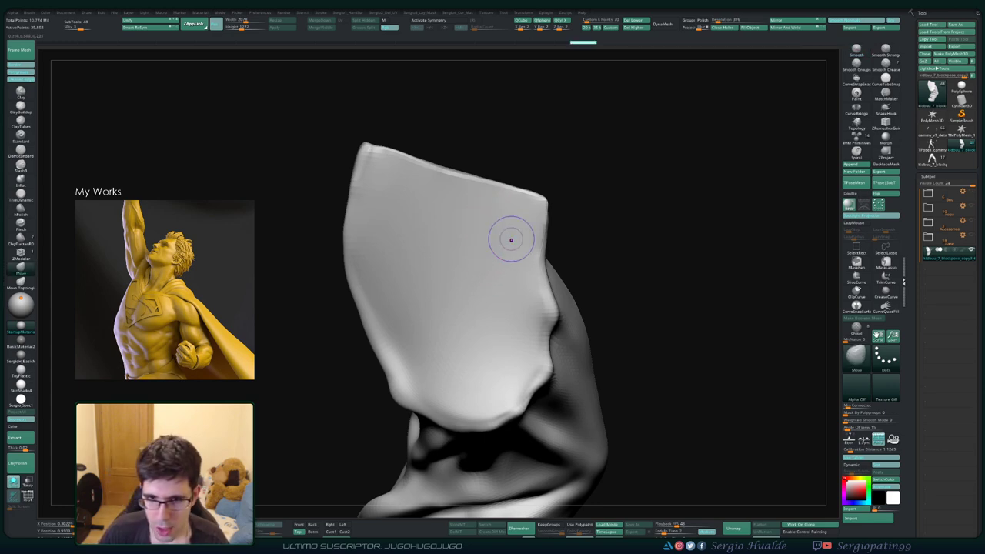
key("shift")
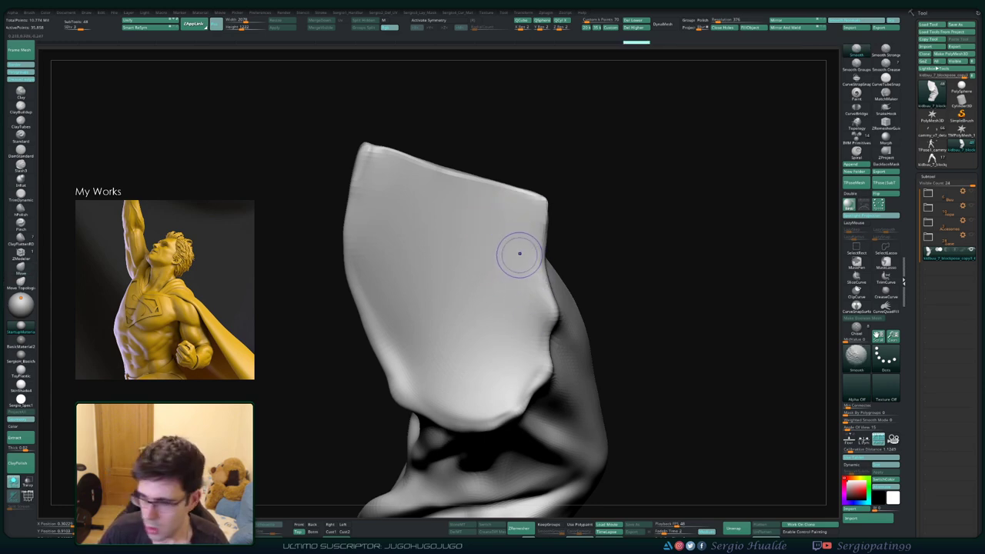
left_click_drag(520, 253, 508, 323, "shift")
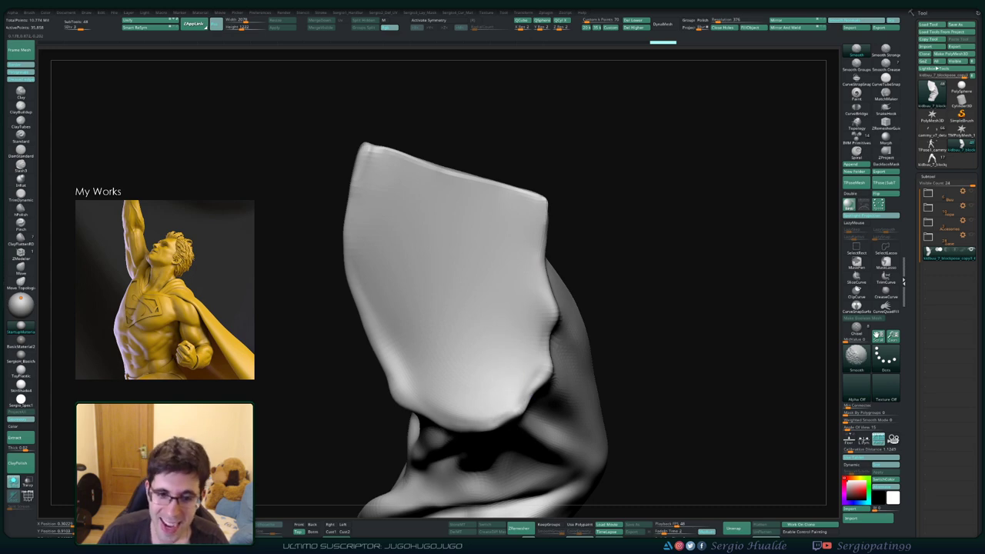
- Switch to the TrimDynamic brush (BTD) and even out the pants' top edge
mouse_move(418, 374)
right_mouse_down()
mouse_move(418, 231)
mouse_move(426, 271)
right_mouse_up()
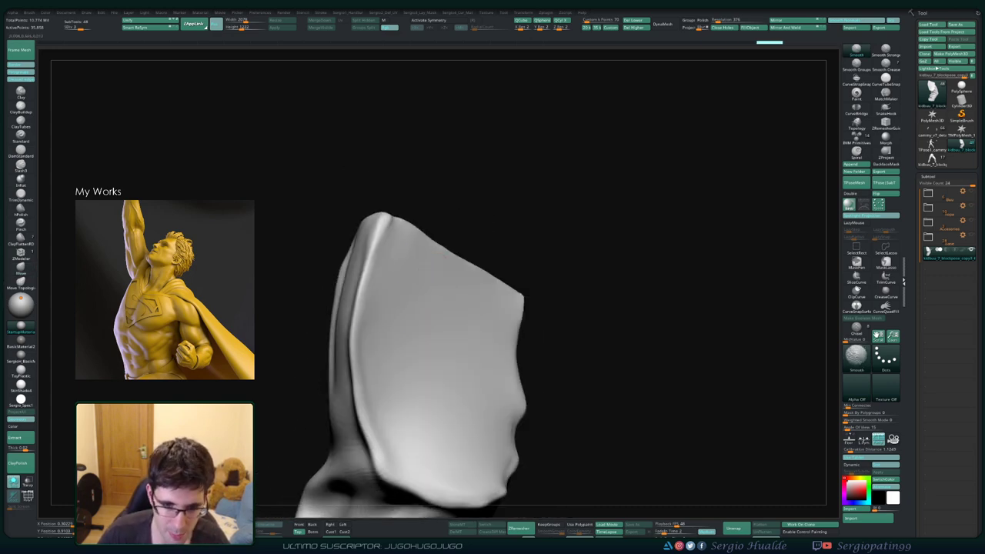
mouse_move(448, 440)
right_mouse_down()
mouse_move(451, 346)
mouse_move(470, 352)
mouse_move(451, 325)
mouse_move(437, 339)
mouse_move(434, 280)
right_mouse_up()
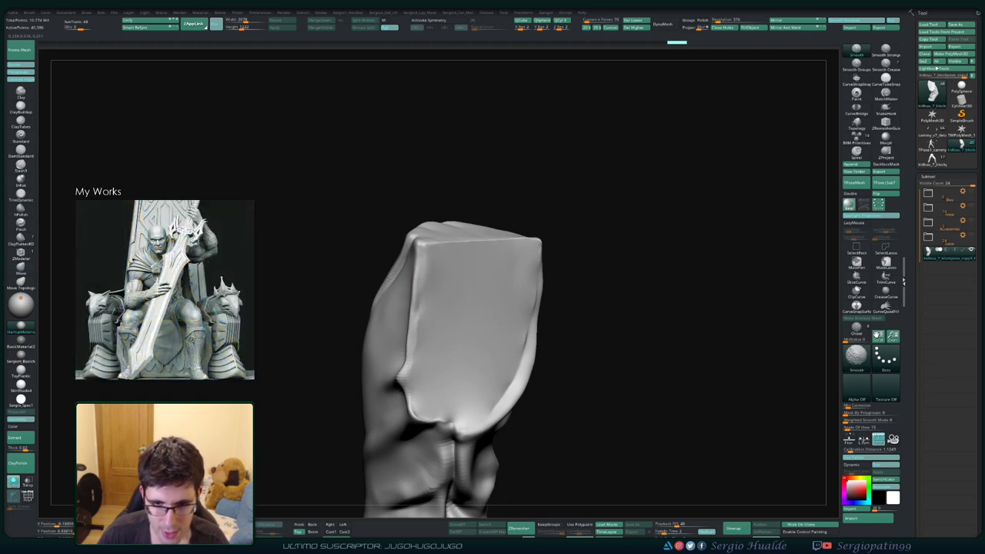
right_click_drag(498, 370, 444, 382)
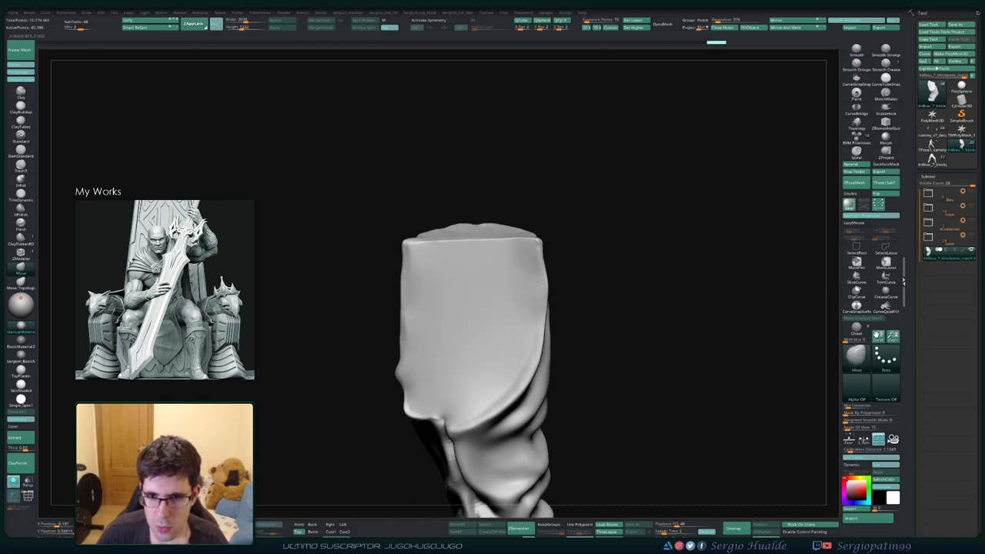
right_click_drag(447, 381, 493, 346)
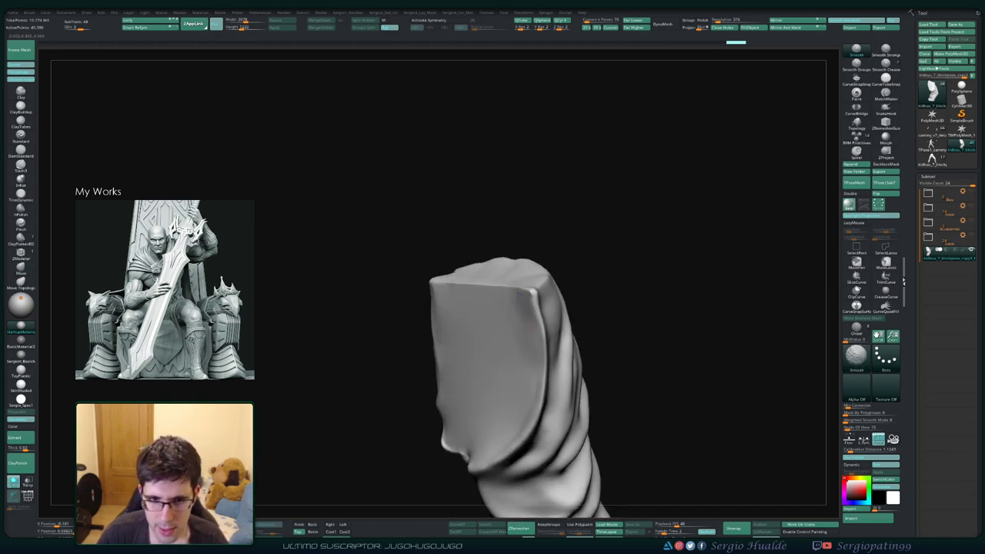
right_click_drag(462, 308, 449, 300)
key("b")
key("t")
key("d")
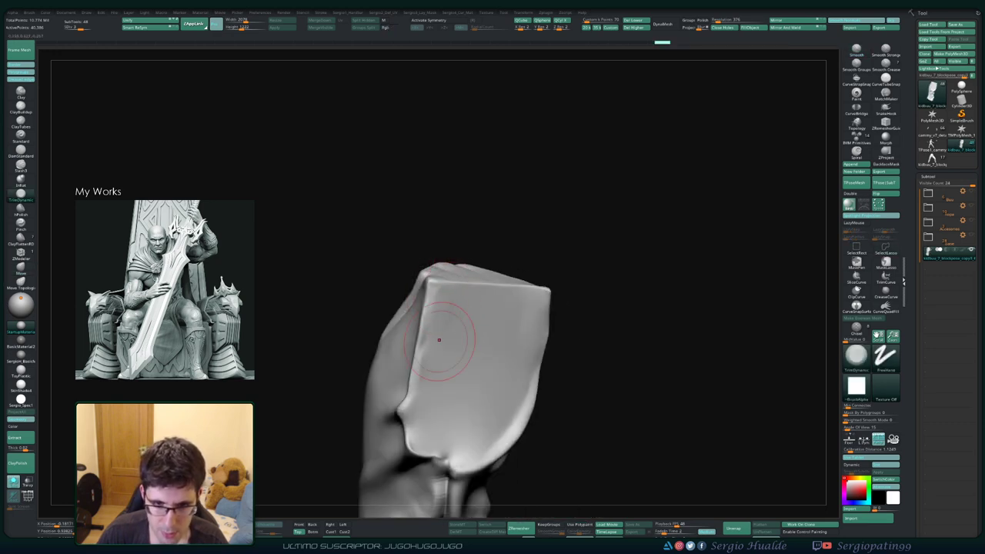
left_click_drag(451, 334, 443, 304, "shift")
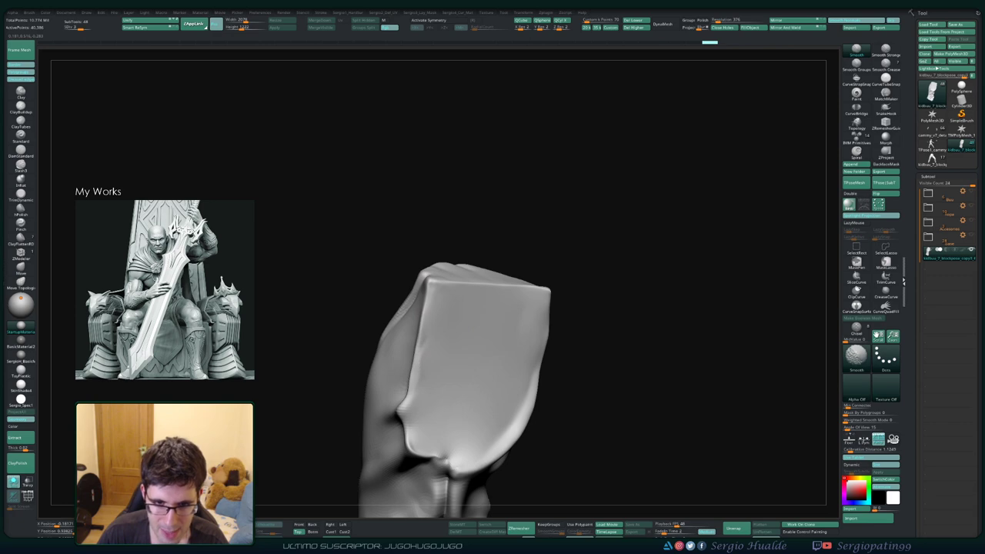
- Orbit around and frame the whole pair of pants in view
mouse_move(454, 339)
right_mouse_down("ctrl")
mouse_move(447, 308)
mouse_move(462, 370)
right_mouse_up("ctrl")
mouse_move(468, 409)
right_mouse_down()
mouse_move(539, 346)
mouse_move(766, 253)
right_mouse_up()
key("Down")
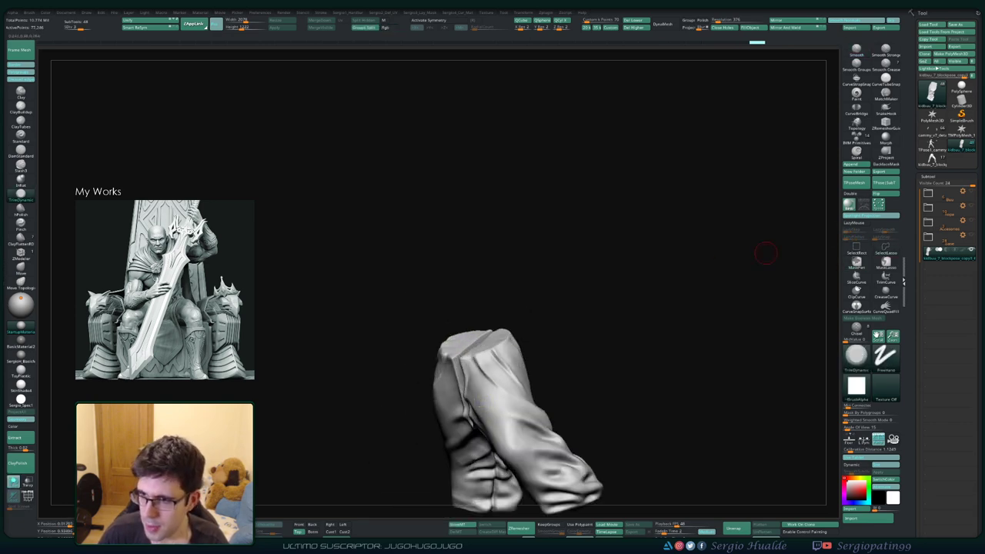
- Expand the Ropa folder in the subtool list and snap to a front view
left_click(928, 206)
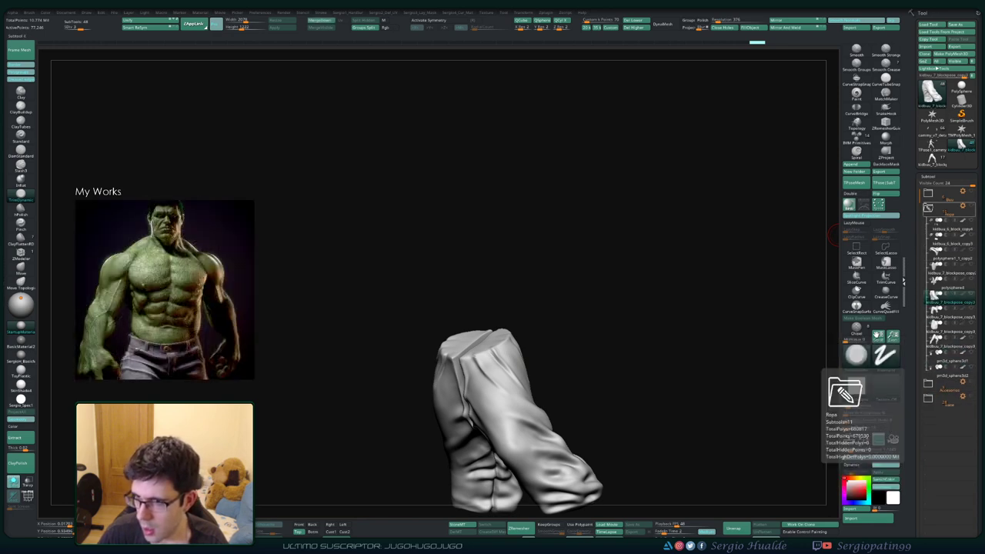
key("shift")
left_click_drag(492, 324, 516, 420, "shift")
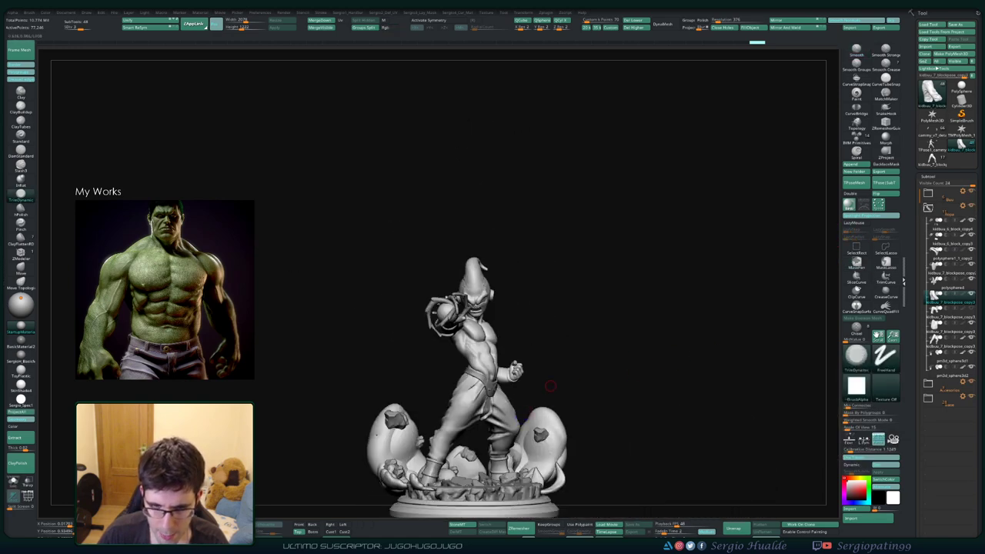
left_click_drag(568, 378, 563, 339)
- Orbit the full figure through top-down, front and side views to review it
mouse_move(497, 373)
right_mouse_down("ctrl")
mouse_move(462, 408)
mouse_move(388, 379)
right_mouse_up("ctrl")
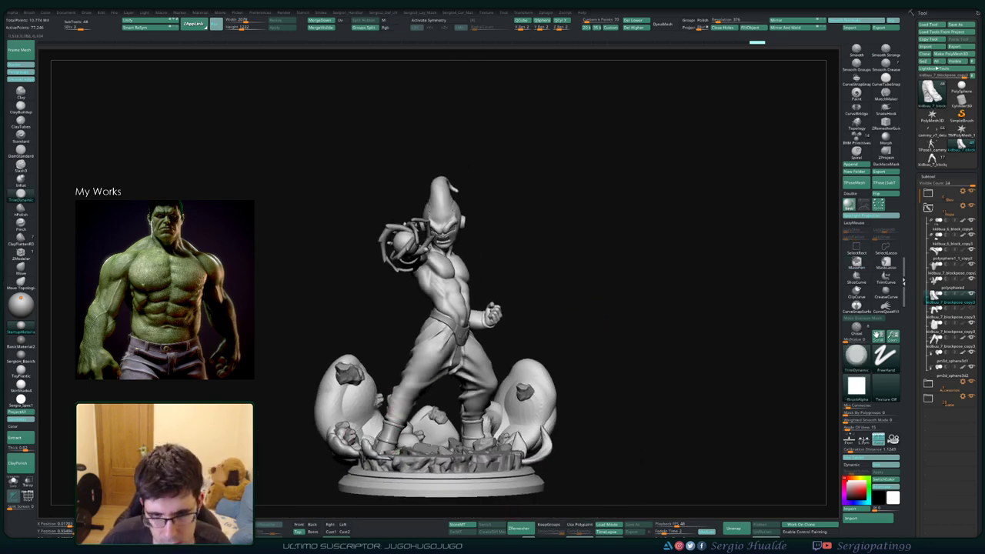
left_click_drag(597, 316, 585, 362)
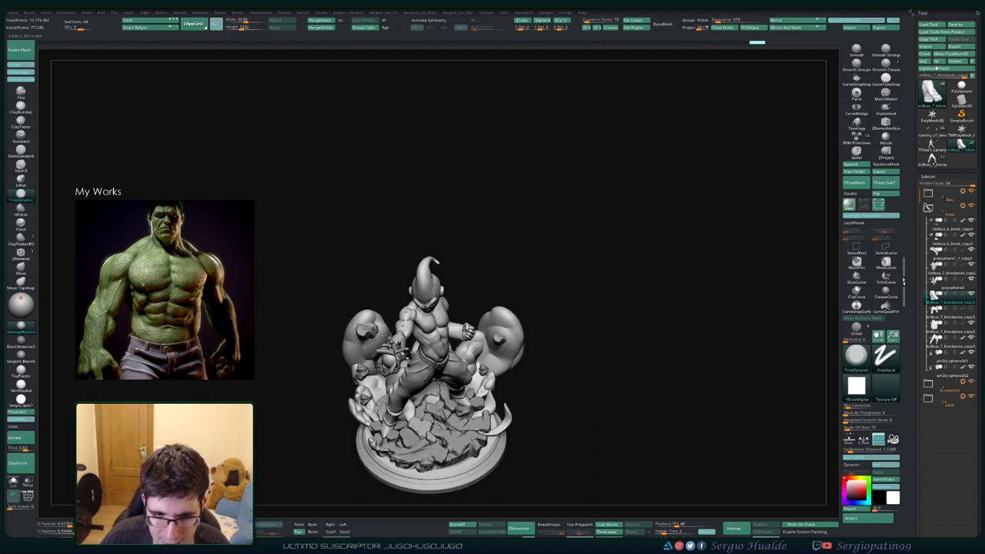
left_click_drag(539, 432, 502, 398)
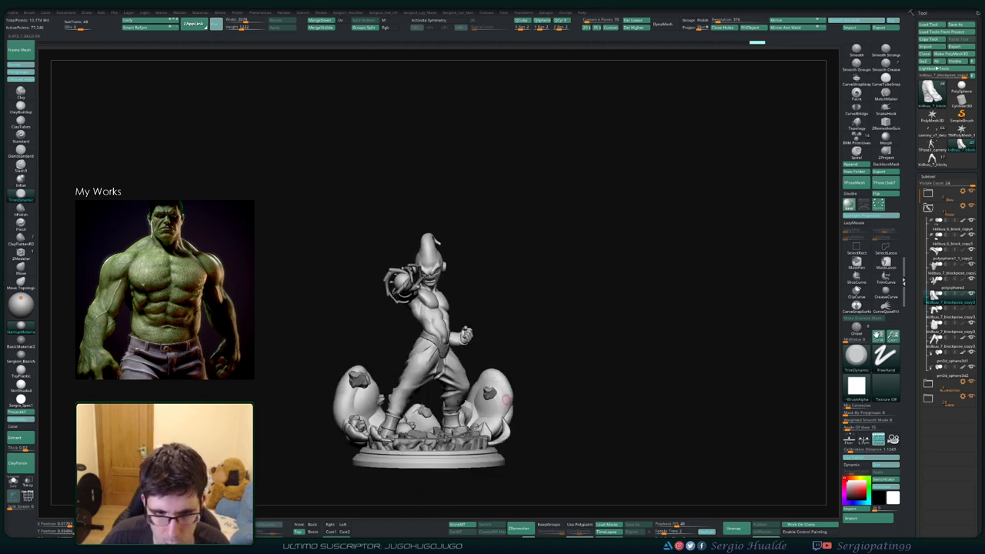
left_click_drag(499, 406, 501, 470)
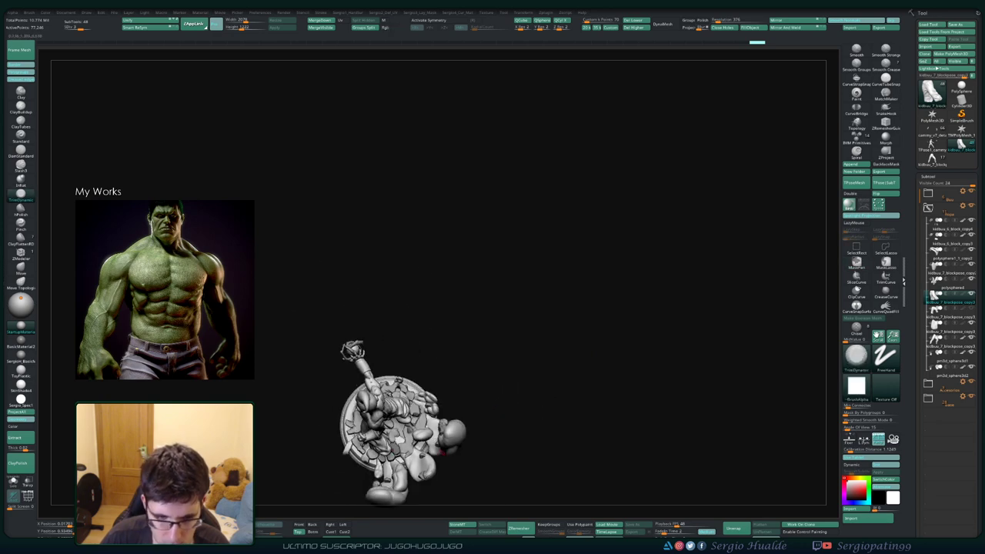
left_click_drag(499, 404, 498, 393)
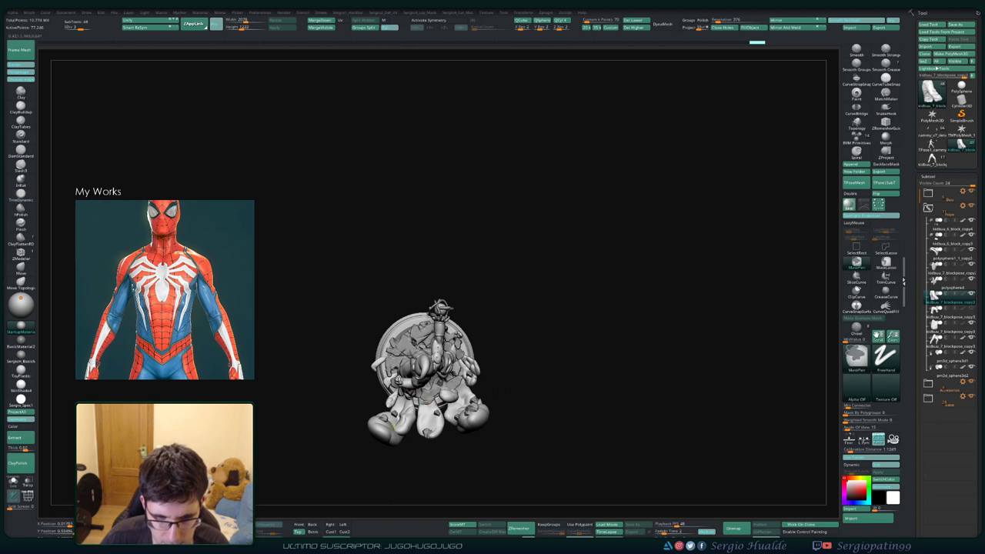
- Mask the tail piece and move it up and left with the Transpose gizmo
key("w")
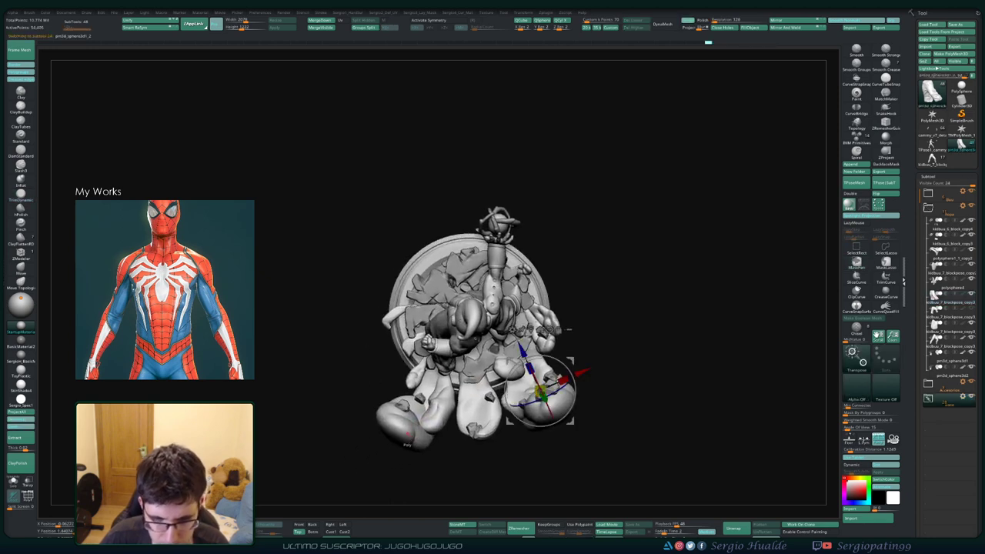
left_click(404, 427, "ctrl")
mouse_move(408, 431)
left_mouse_down()
mouse_move(383, 401)
mouse_move(362, 408)
left_mouse_up()
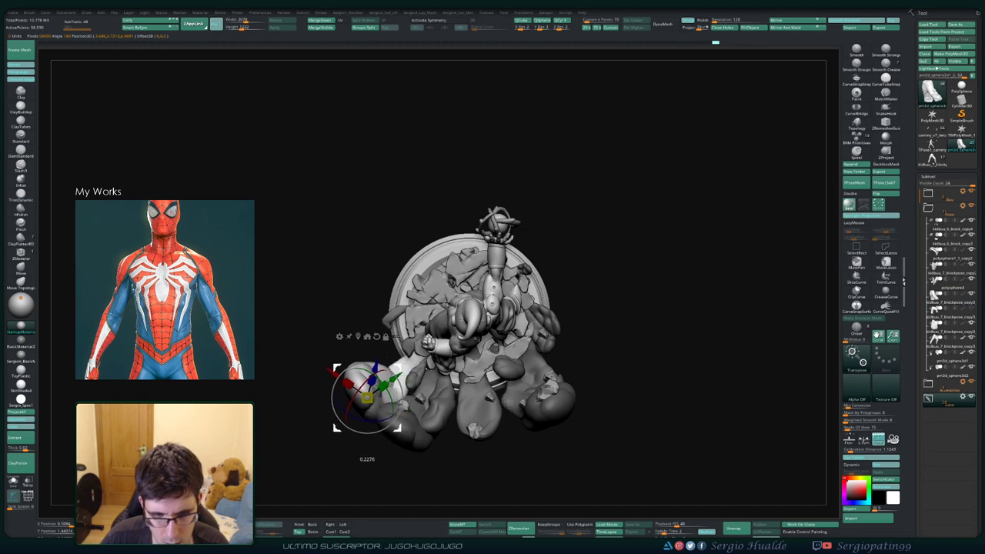
key("q")
- Nudge the tail slightly left from a side view, then orbit around to check it
key("w")
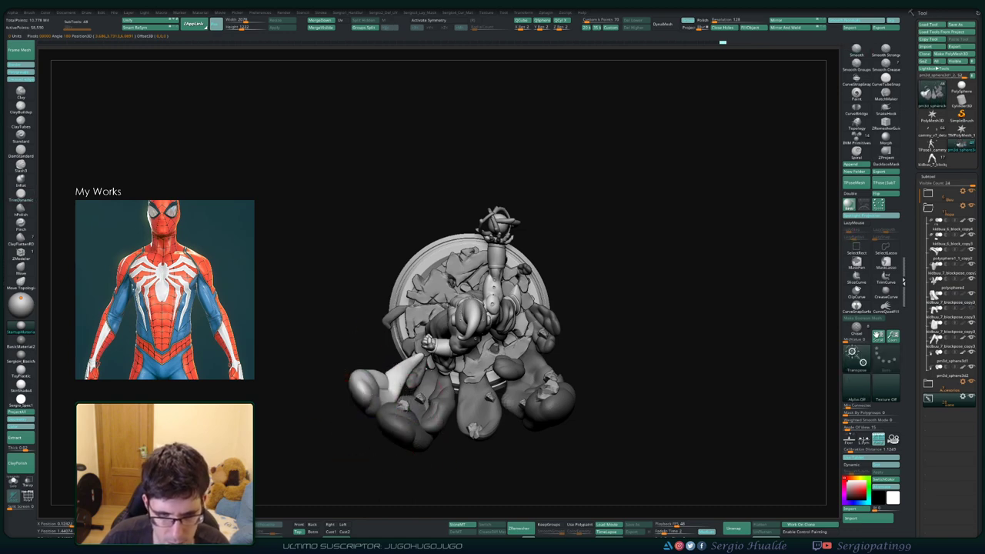
mouse_move(362, 415)
left_mouse_down()
mouse_move(501, 350)
mouse_move(493, 339)
left_mouse_up()
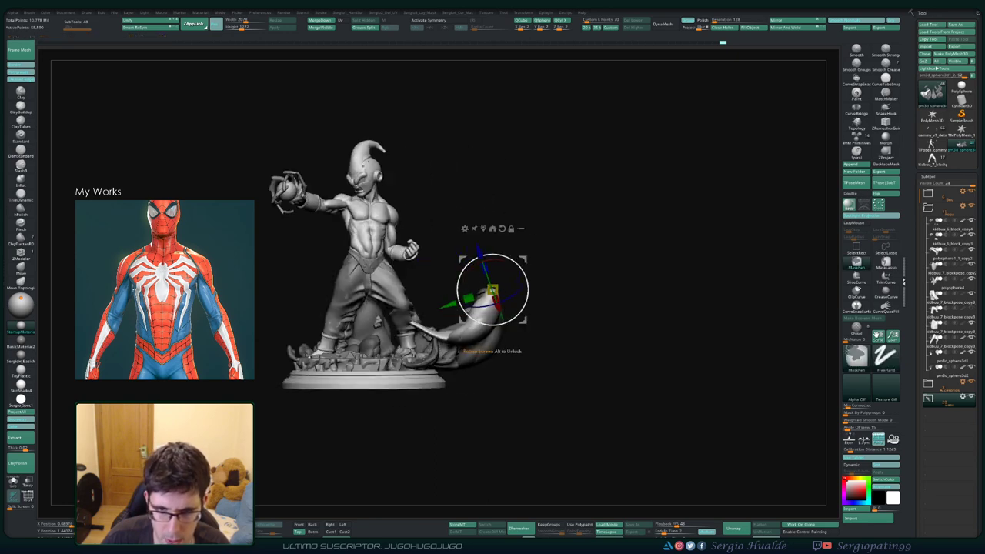
left_click_drag(493, 291, 489, 290)
key("q")
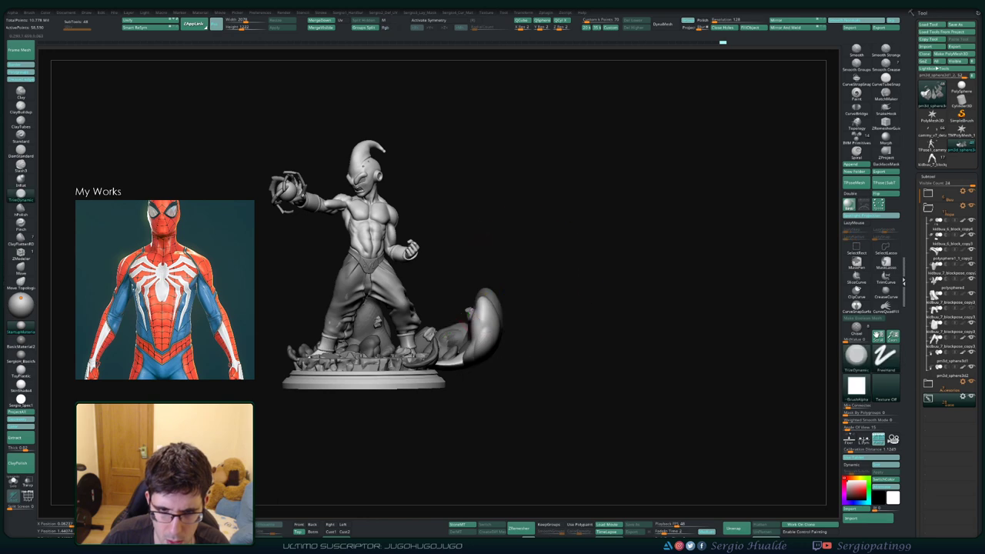
left_click_drag(539, 400, 662, 400)
mouse_move(493, 362)
left_mouse_down()
mouse_move(554, 354)
mouse_move(536, 277)
mouse_move(514, 293)
mouse_move(462, 288)
mouse_move(524, 285)
mouse_move(477, 350)
left_mouse_up()
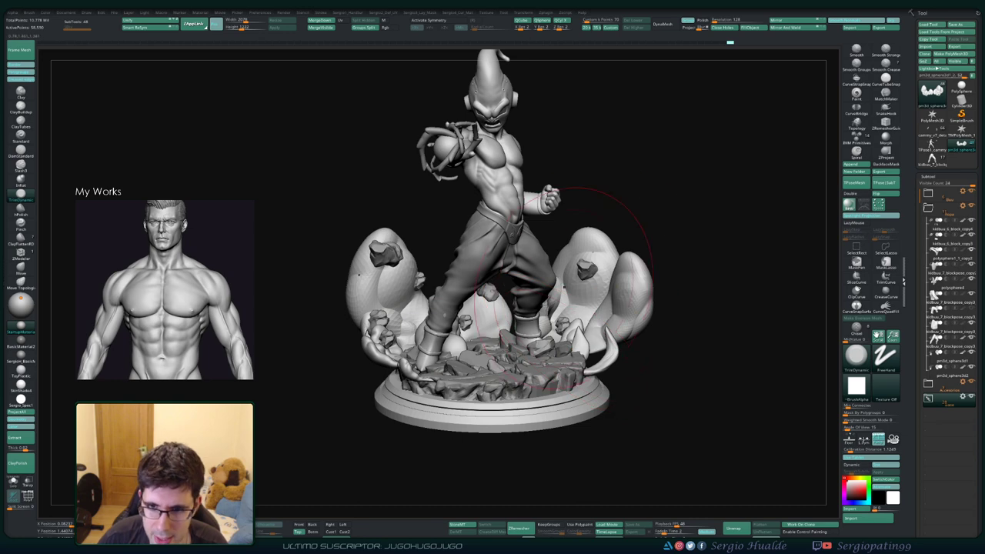
- Zoom in on the torso and clear the red curve line over the head and chest
mouse_move(597, 331)
left_mouse_down()
mouse_move(585, 416)
mouse_move(543, 331)
left_mouse_up()
mouse_move(616, 347)
left_mouse_down()
mouse_move(597, 331)
mouse_move(562, 343)
mouse_move(523, 331)
mouse_move(508, 366)
mouse_move(569, 322)
left_mouse_up()
mouse_move(523, 362)
left_mouse_down()
mouse_move(531, 289)
mouse_move(572, 351)
mouse_move(542, 368)
mouse_move(531, 361)
mouse_move(592, 254)
left_mouse_up()
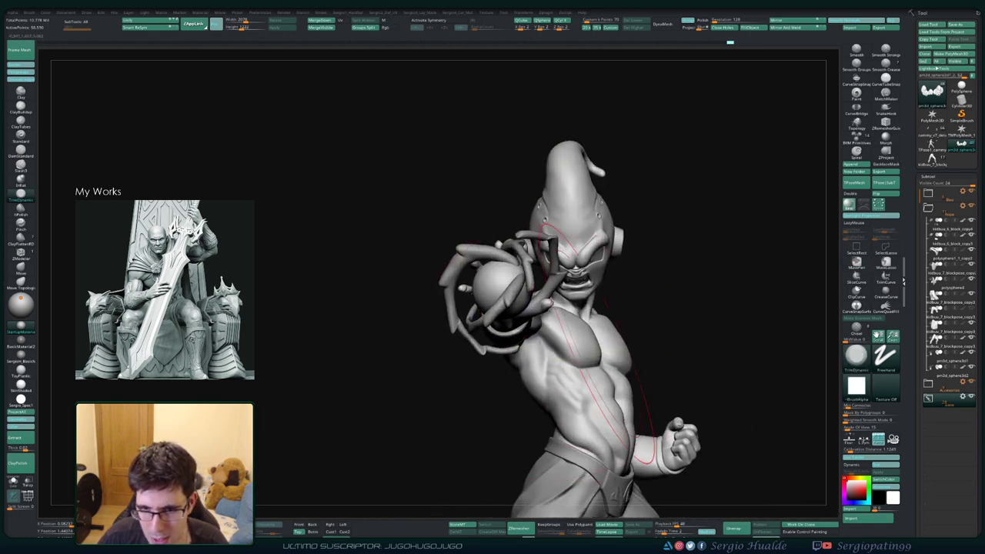
left_click_drag(654, 461, 508, 326)
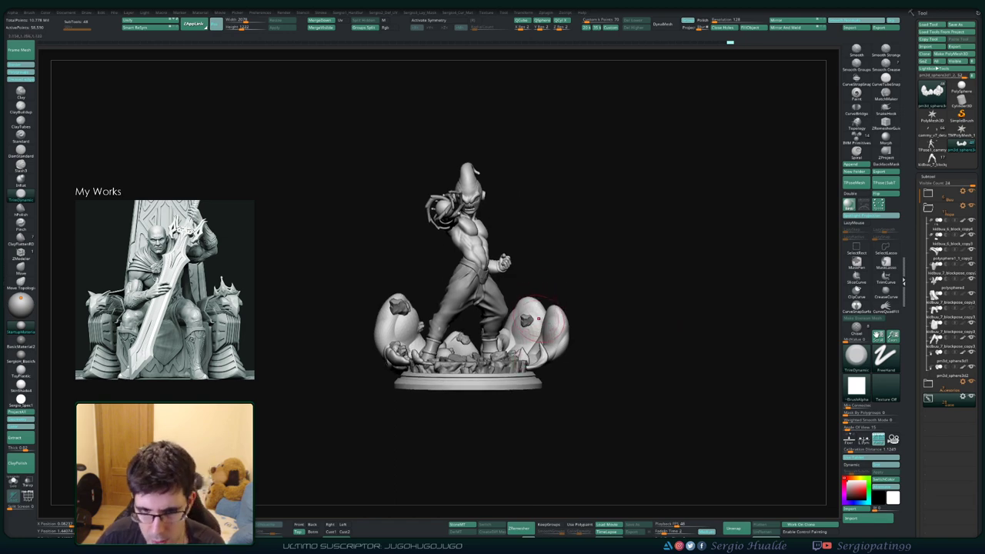
- Orbit and zoom to review the whole figure, its tentacle arm and the rocks
left_click_drag(582, 275, 573, 408)
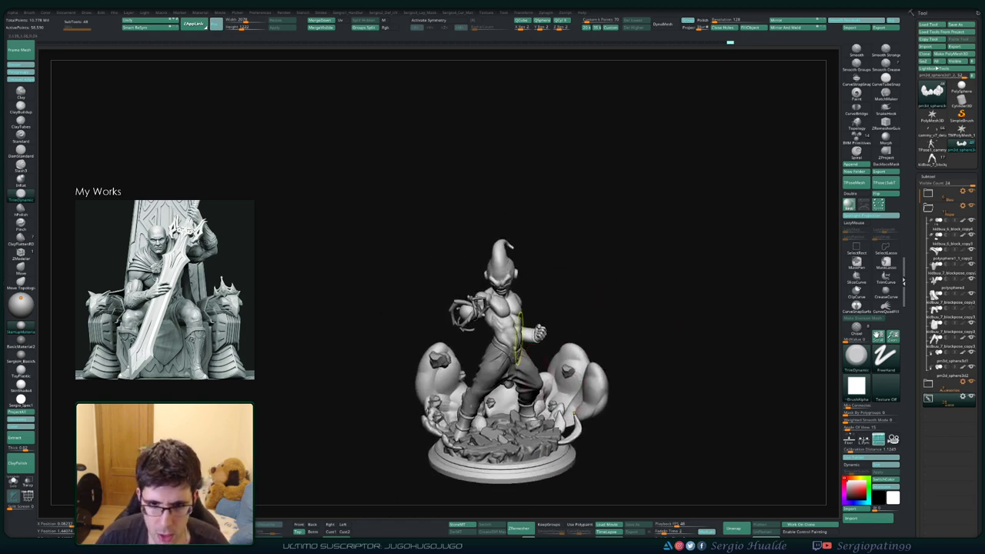
mouse_move(517, 339)
left_mouse_down()
mouse_move(602, 269)
mouse_move(585, 271)
left_mouse_up()
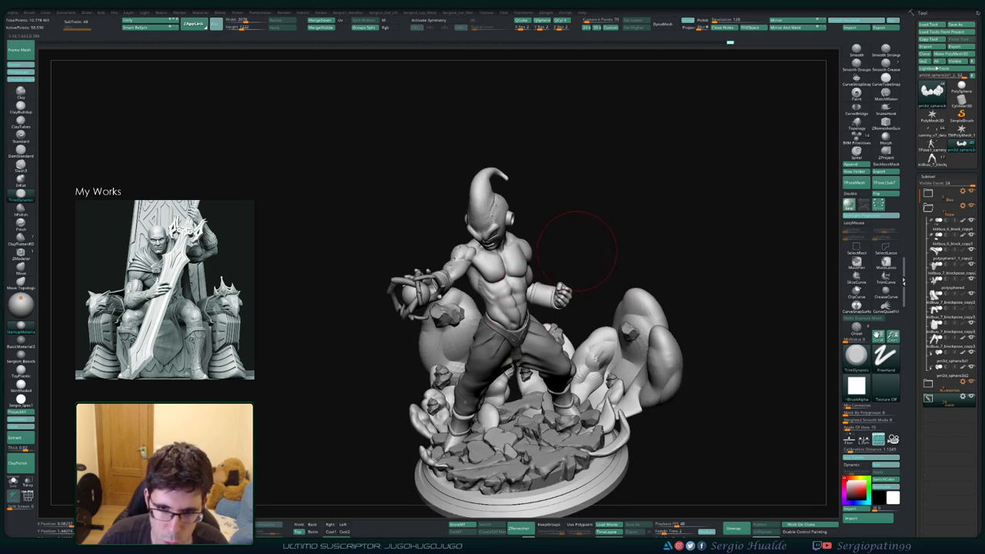
scroll(525, 248, "up", 5)
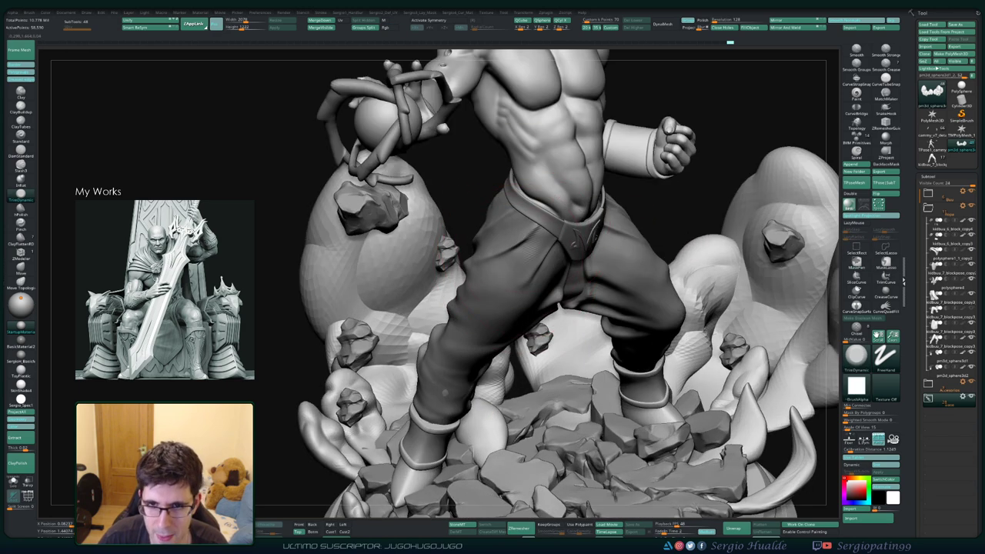
left_click_drag(500, 85, 492, 266, "alt")
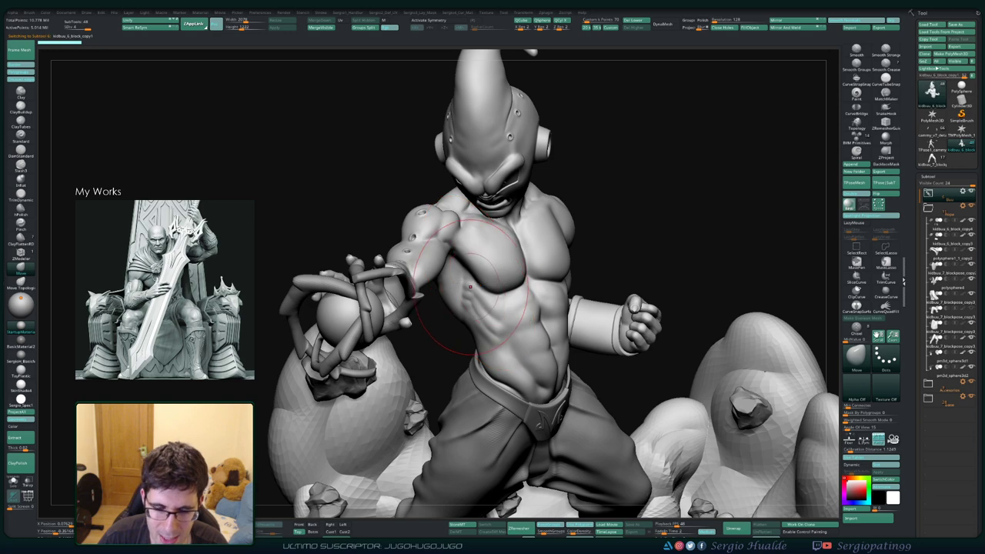
right_click_drag(478, 283, 473, 262)
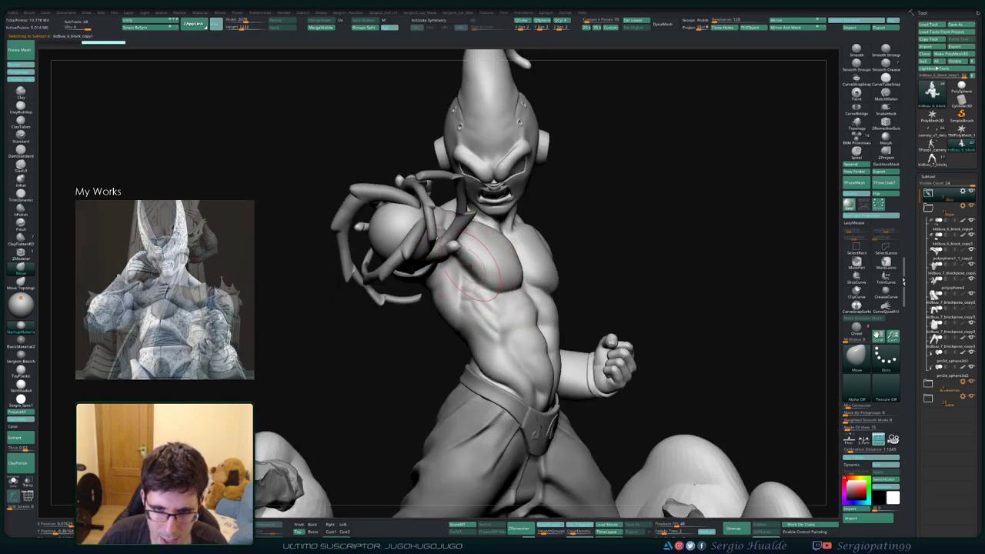
mouse_move(468, 269)
right_mouse_down()
mouse_move(500, 312)
mouse_move(567, 277)
right_mouse_up()
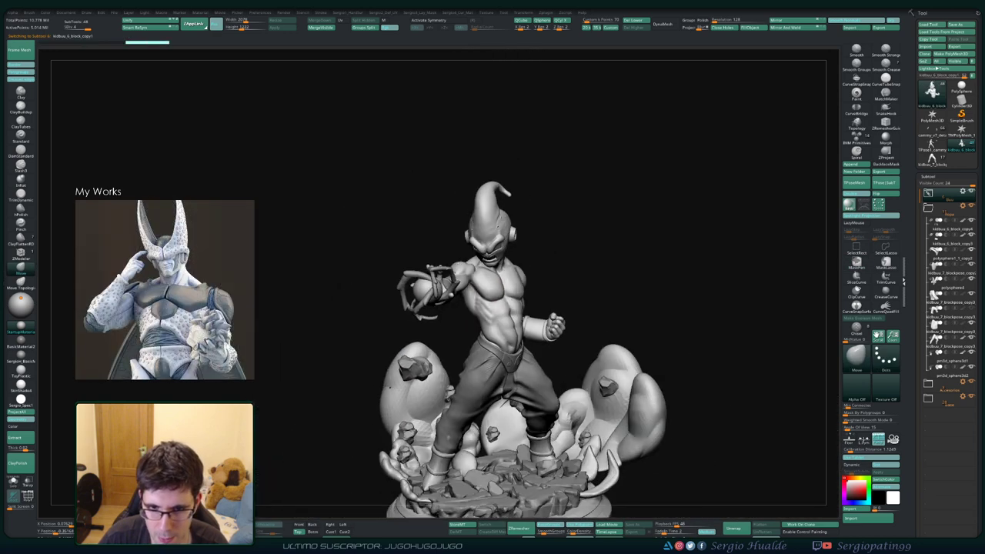